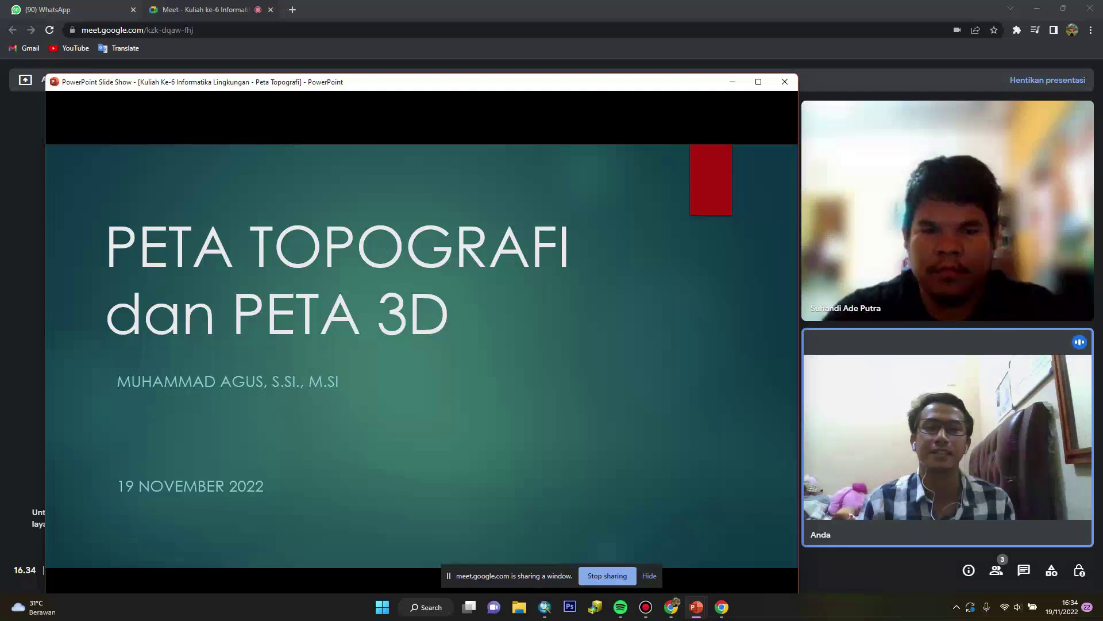
Advance the lecture slide show past its title slide
key(Right)
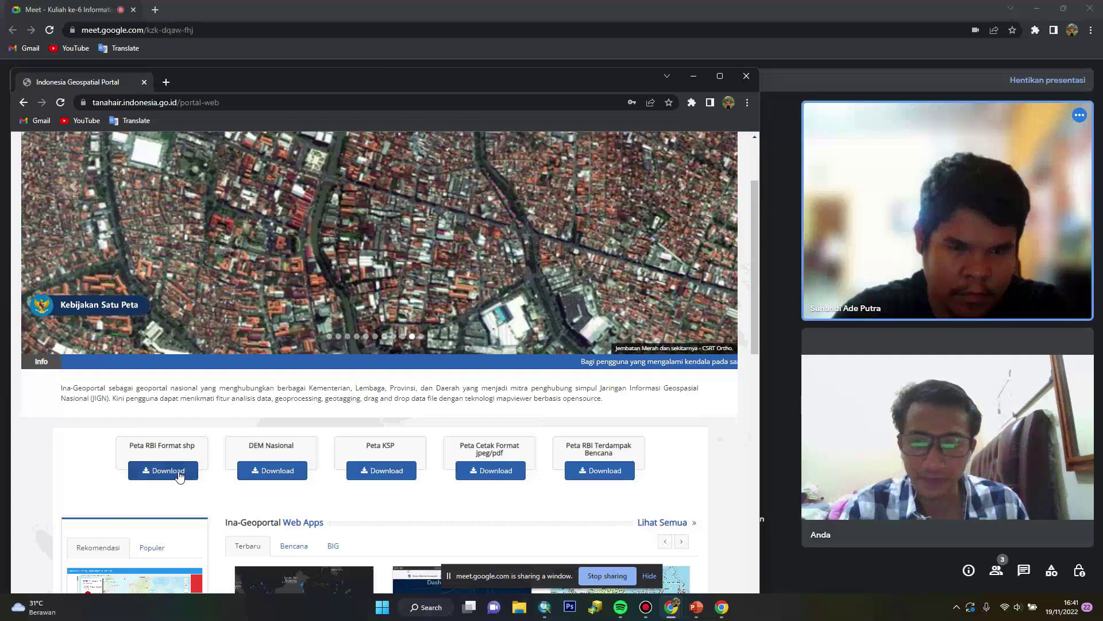
Choose per-region RBI shapefile download and navigate the map to Pagar Alam in Sumatra
click(179, 475)
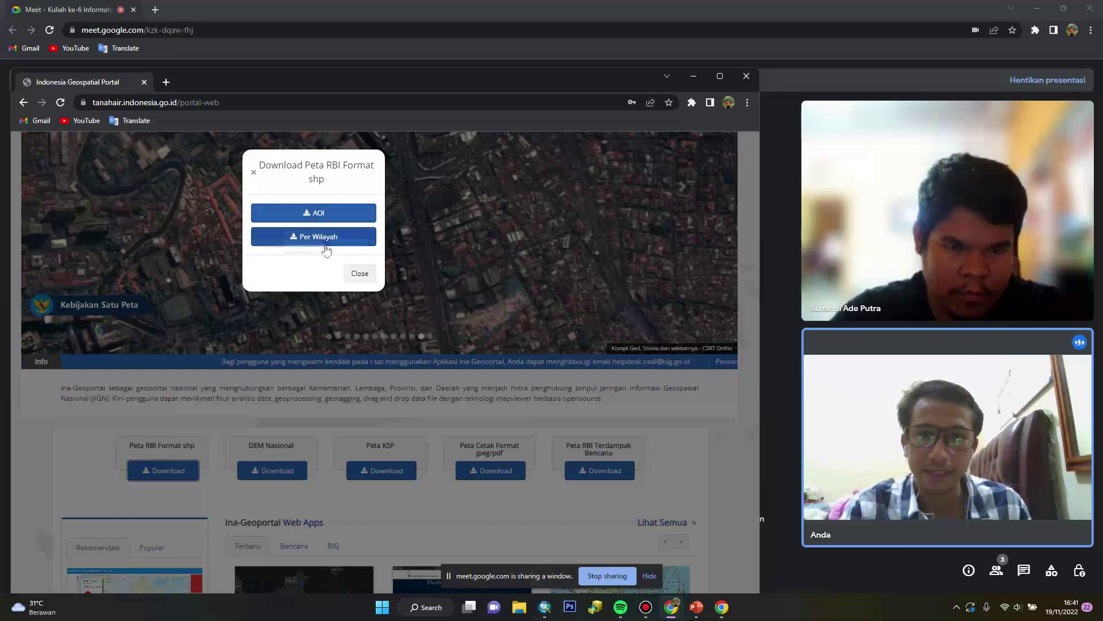
click(319, 245)
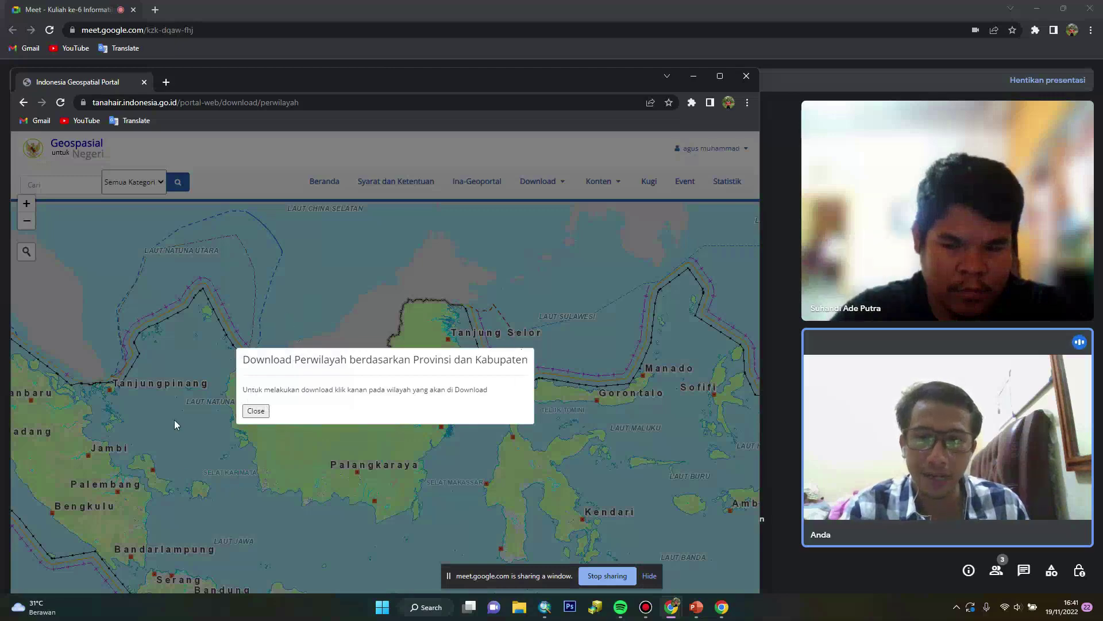
click(254, 412)
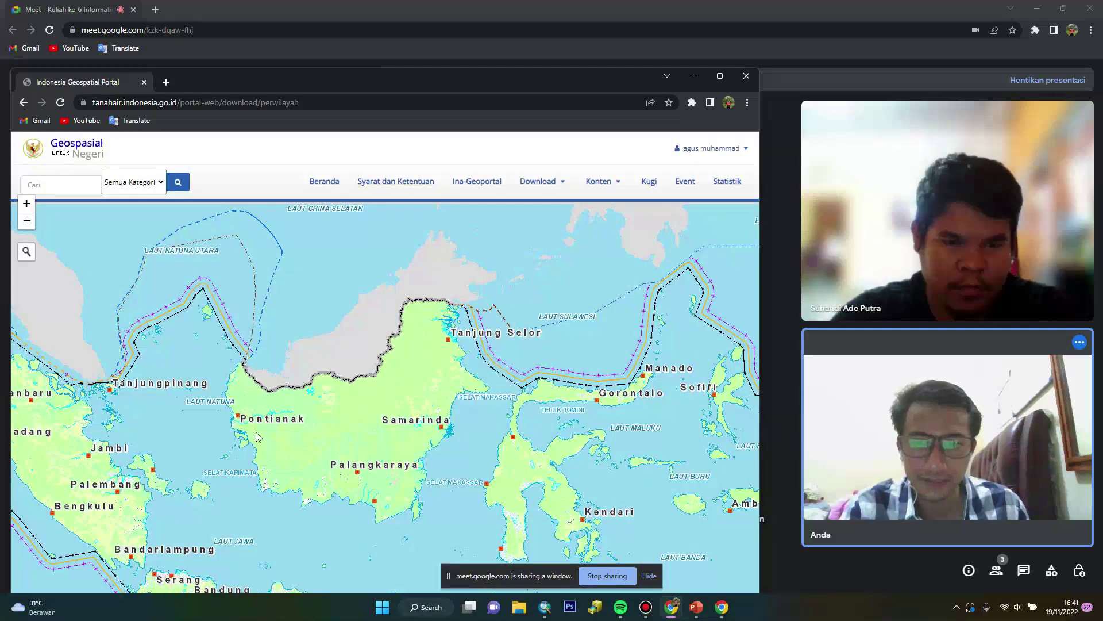
drag(81, 511, 333, 404)
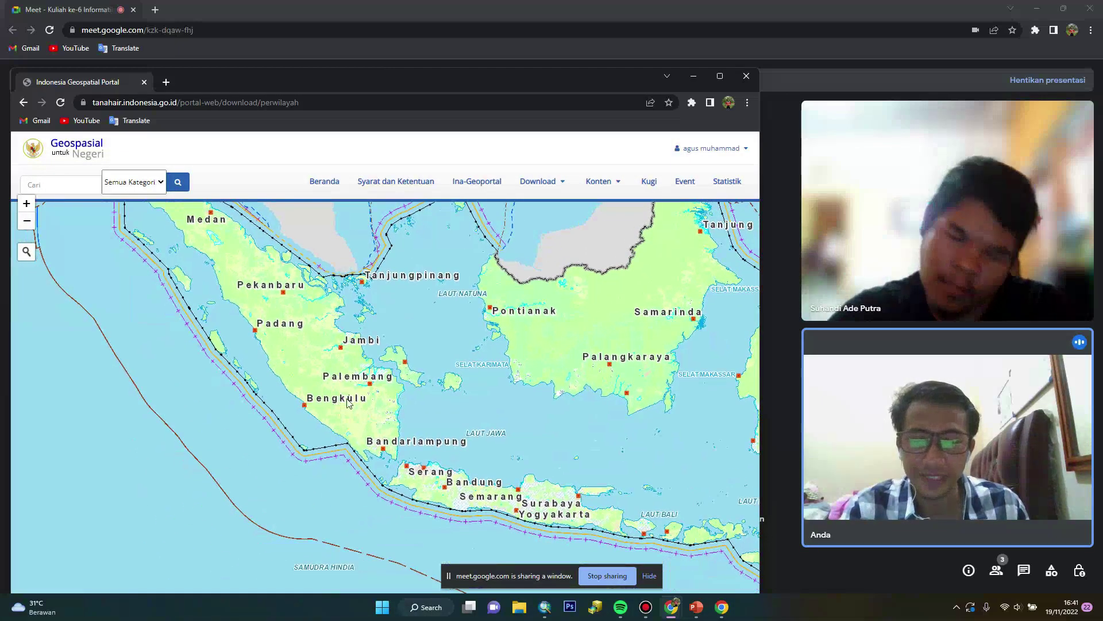
scroll(337, 407, up, 2)
scroll(335, 403, up, 3)
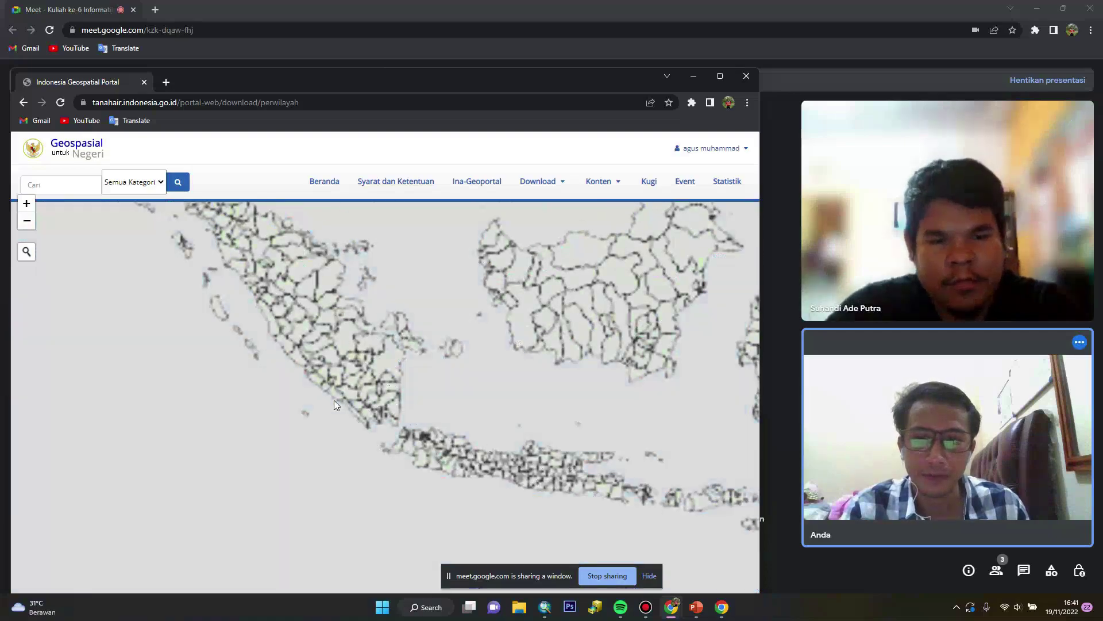
drag(278, 279, 327, 382)
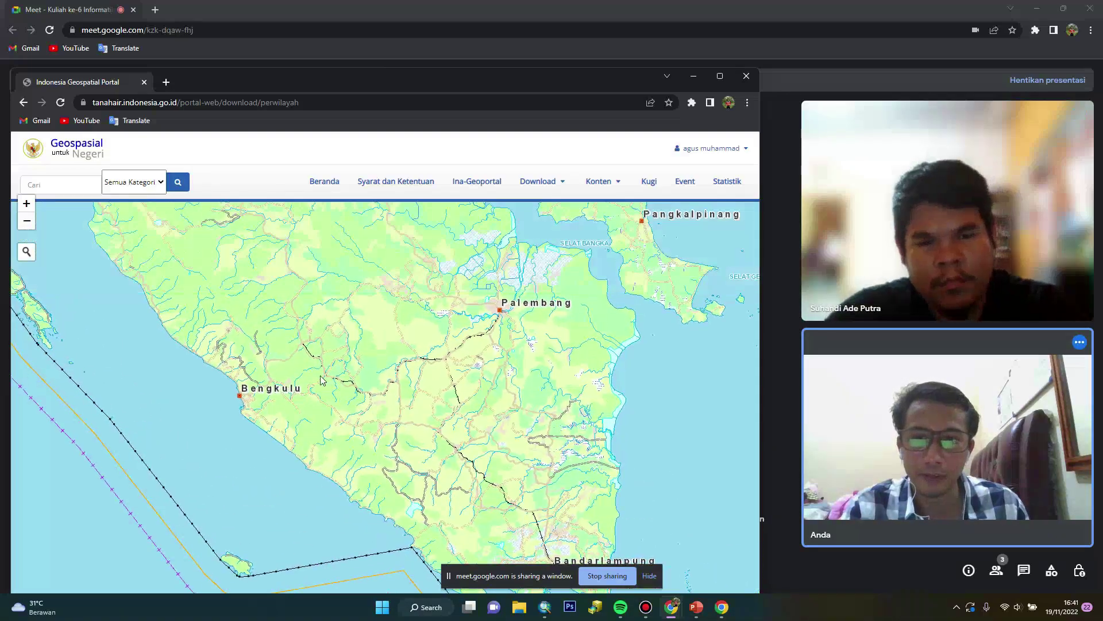
scroll(313, 394, up, 2)
scroll(310, 396, up, 1)
drag(310, 395, 307, 449)
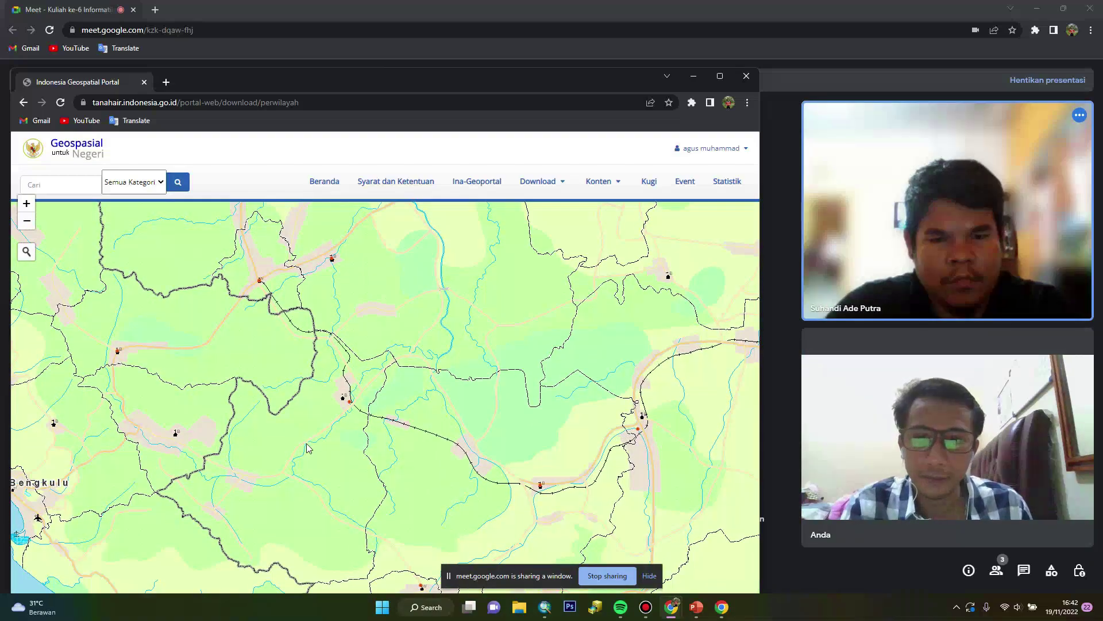
scroll(300, 396, up, 1)
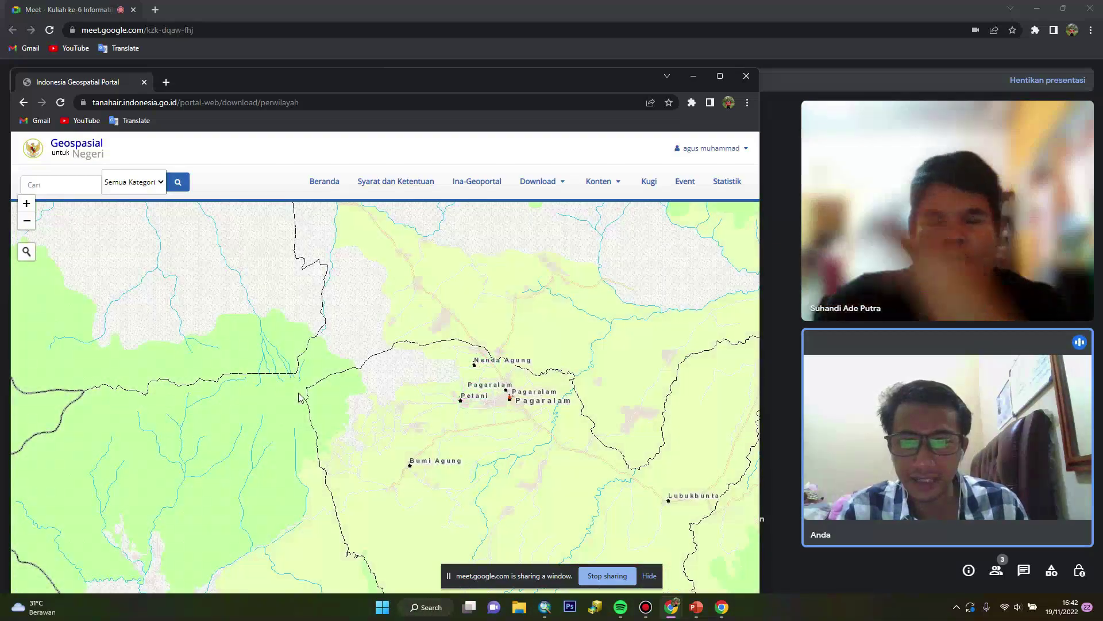
scroll(408, 418, down, 1)
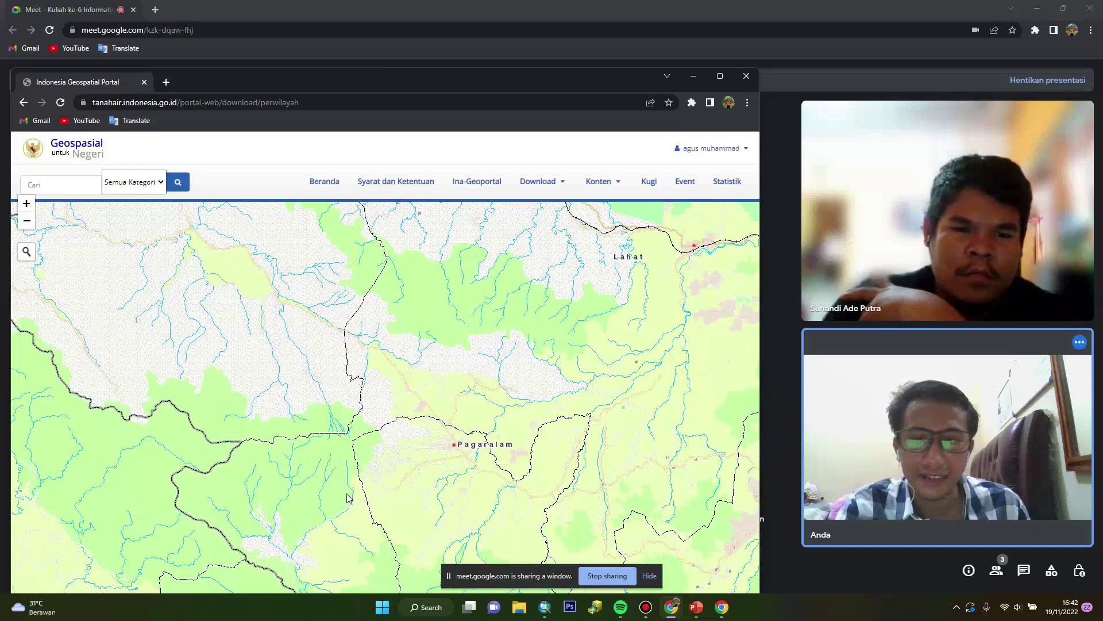
scroll(318, 475, up, 1)
scroll(385, 373, down, 1)
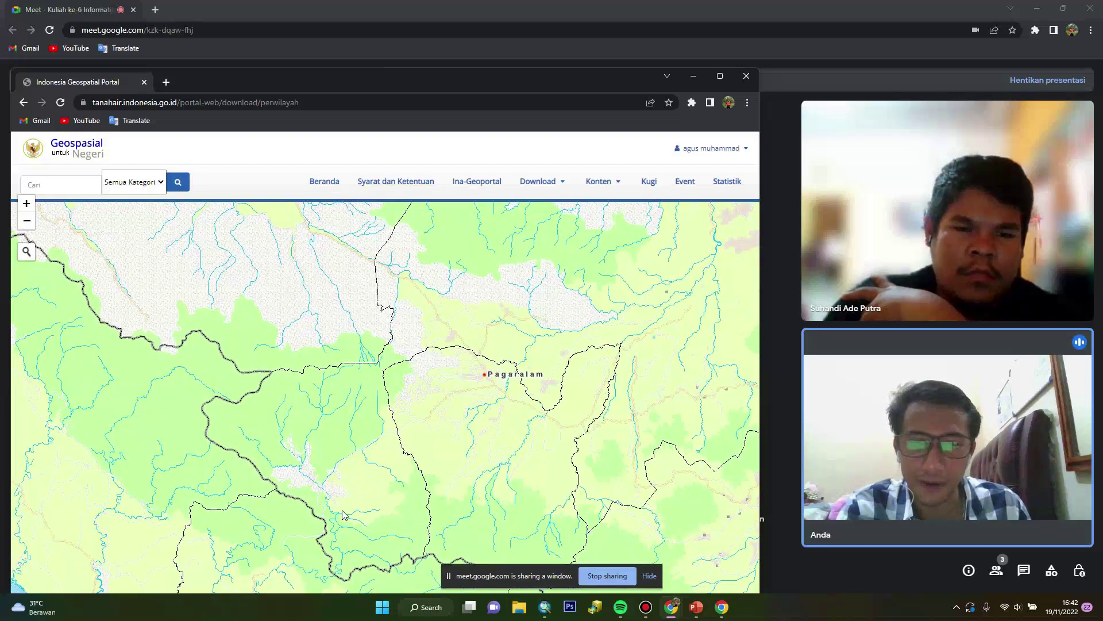
scroll(435, 355, up, 1)
scroll(433, 352, down, 1)
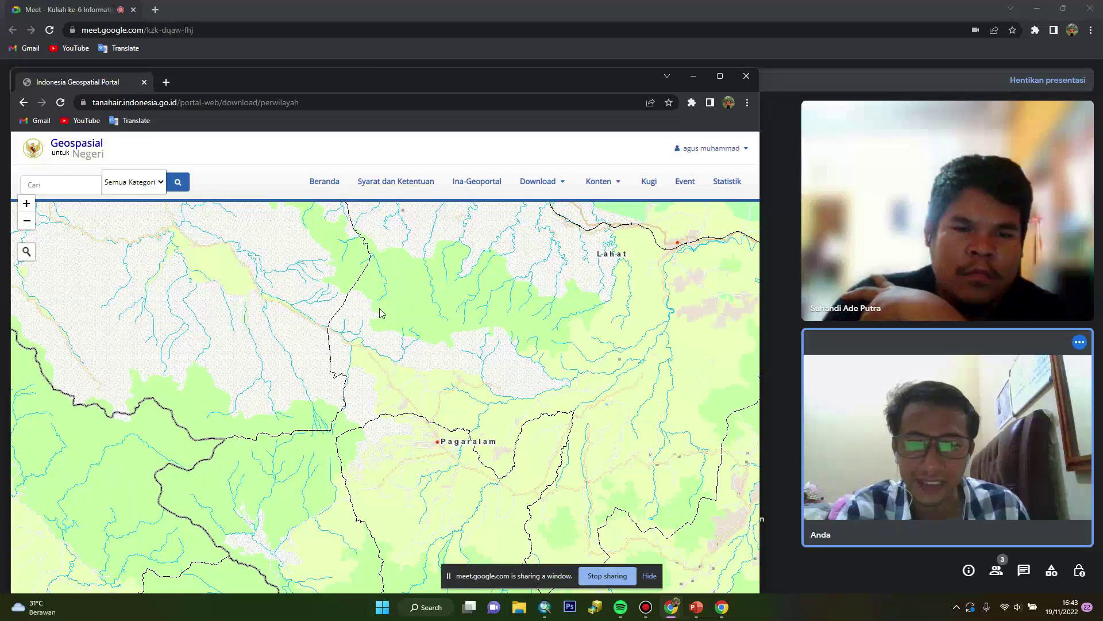
drag(411, 419, 394, 360)
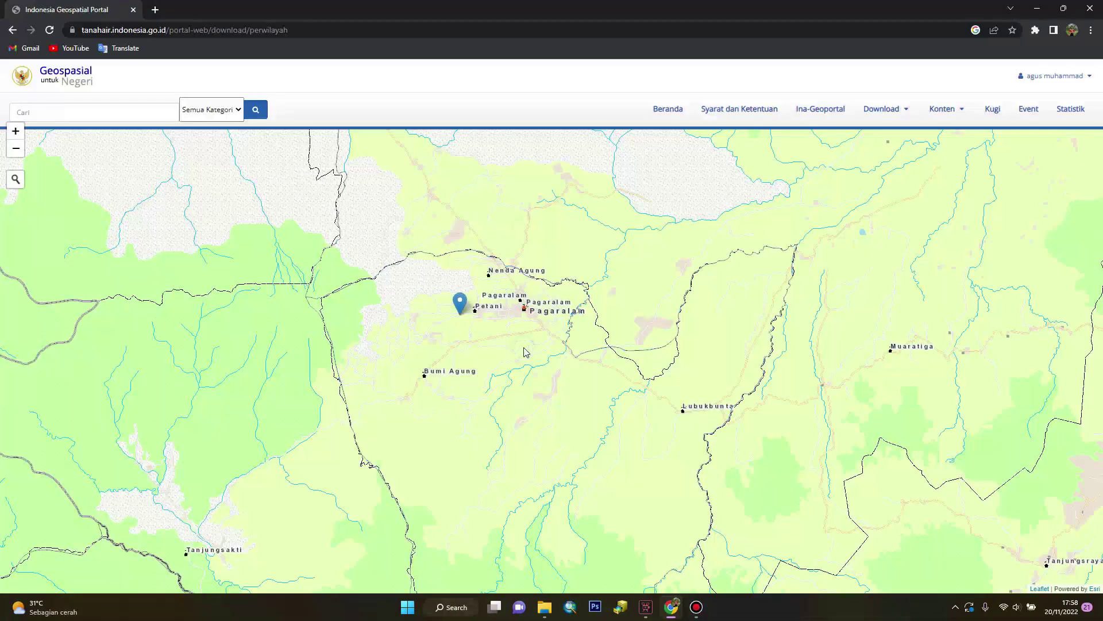
Download the 50K-scale KOTA PAGAR ALAM.zip package, overwriting the earlier file
click(524, 348)
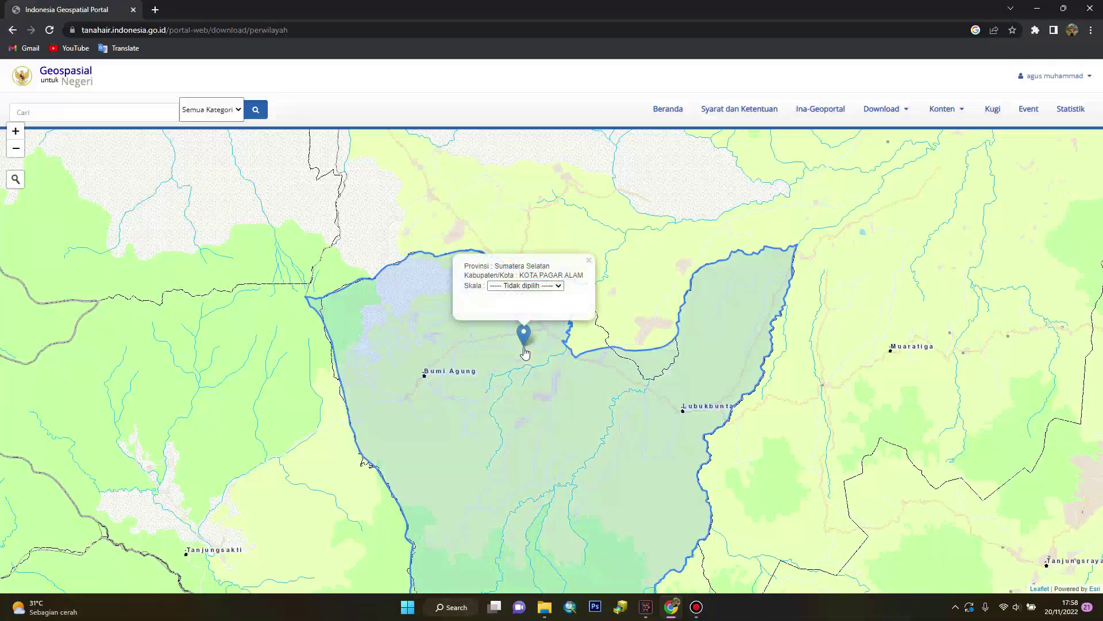
click(554, 286)
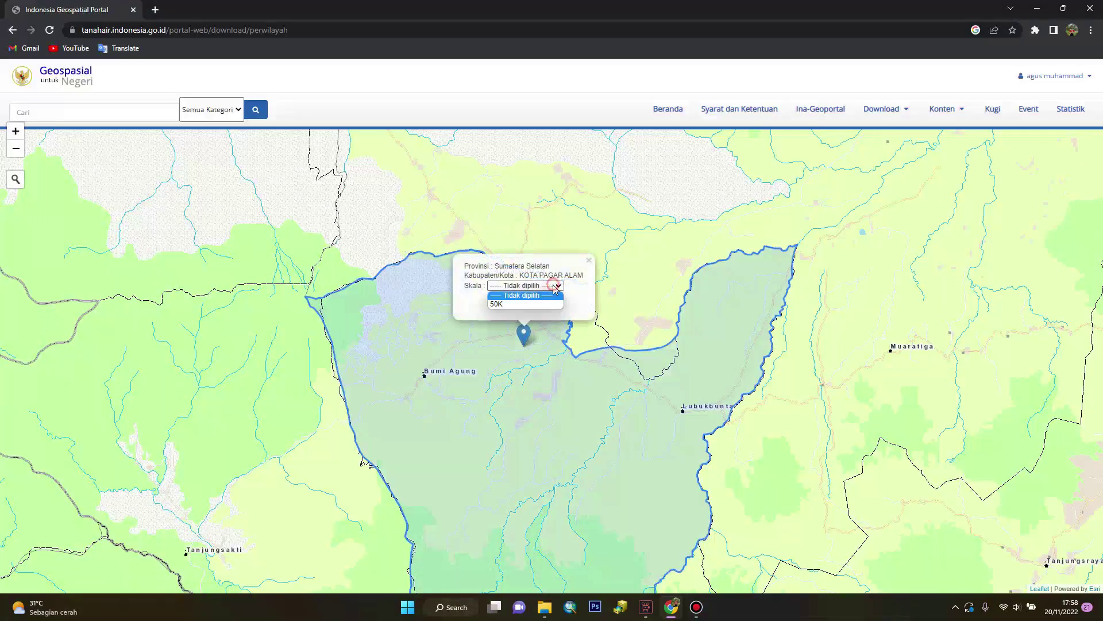
click(519, 304)
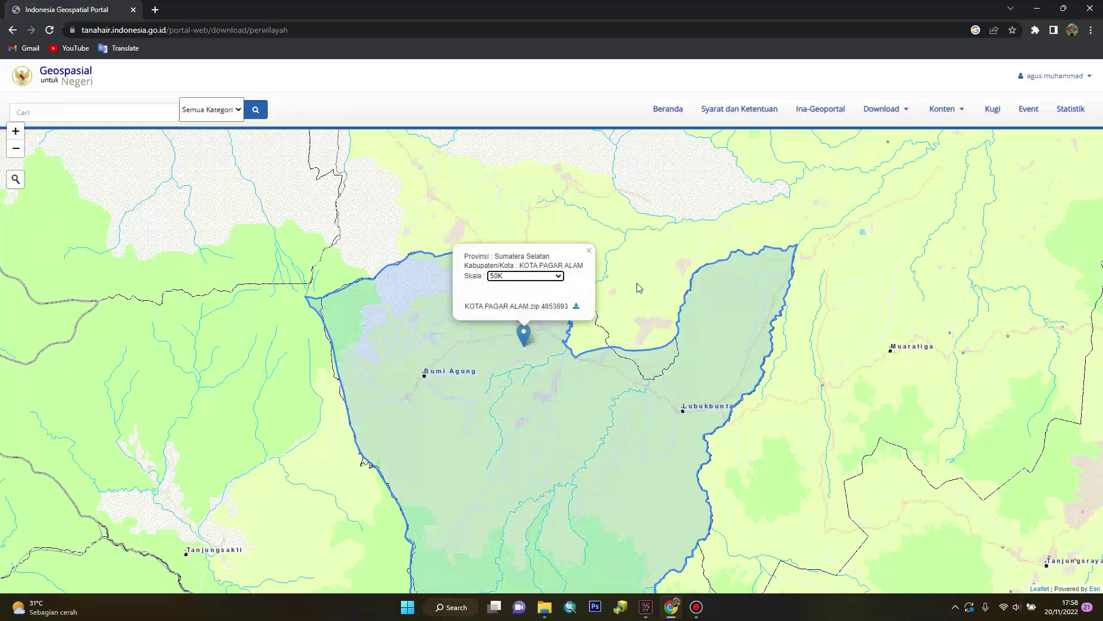
click(579, 311)
click(525, 345)
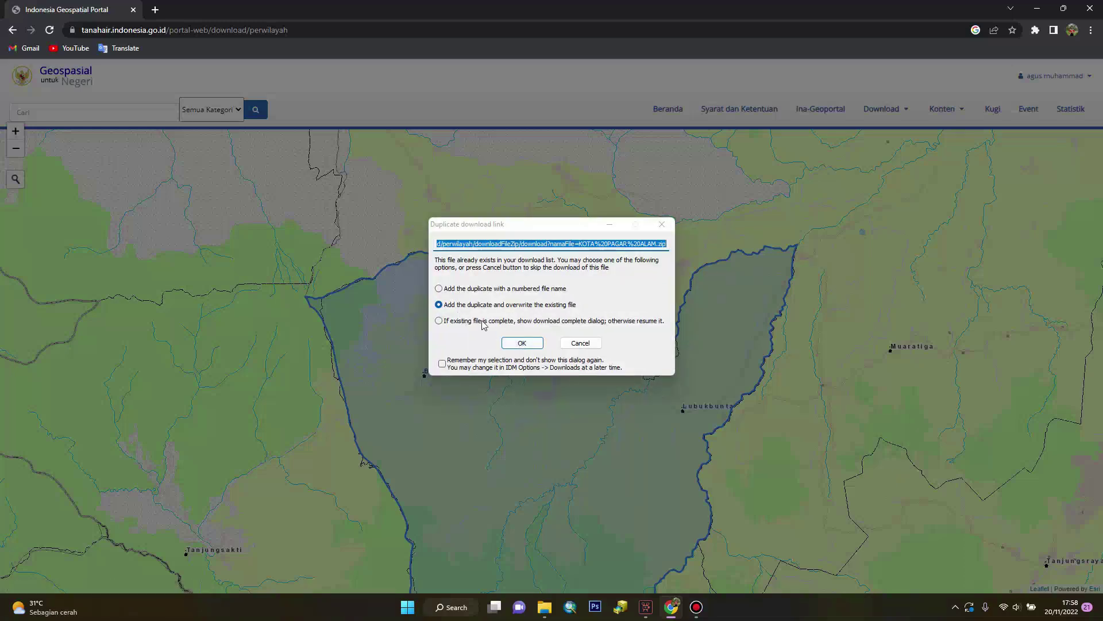
click(516, 345)
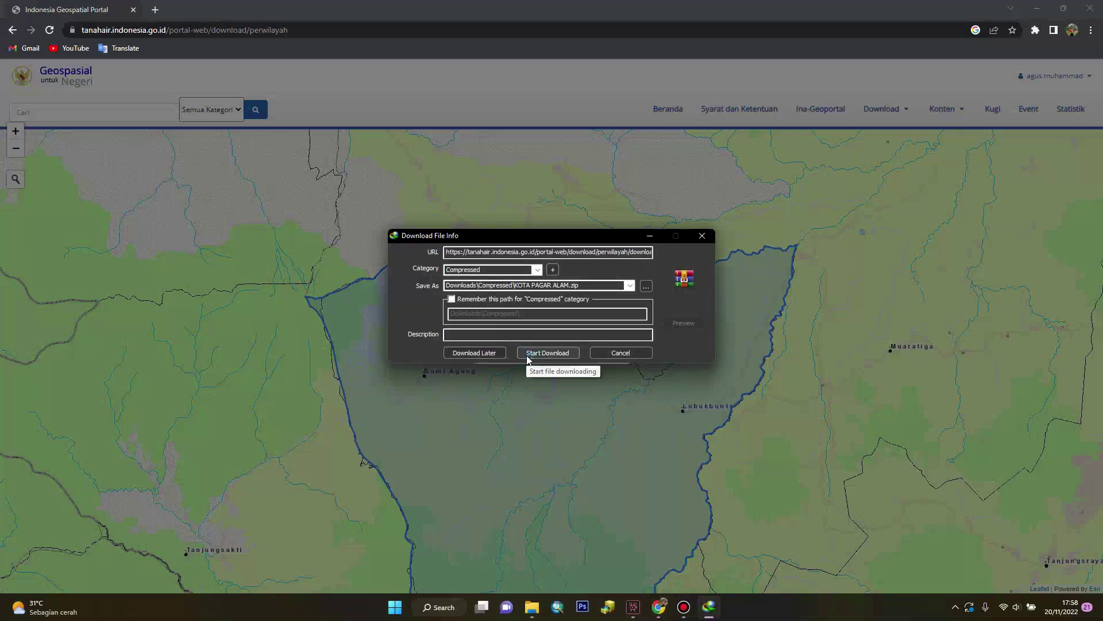
click(547, 352)
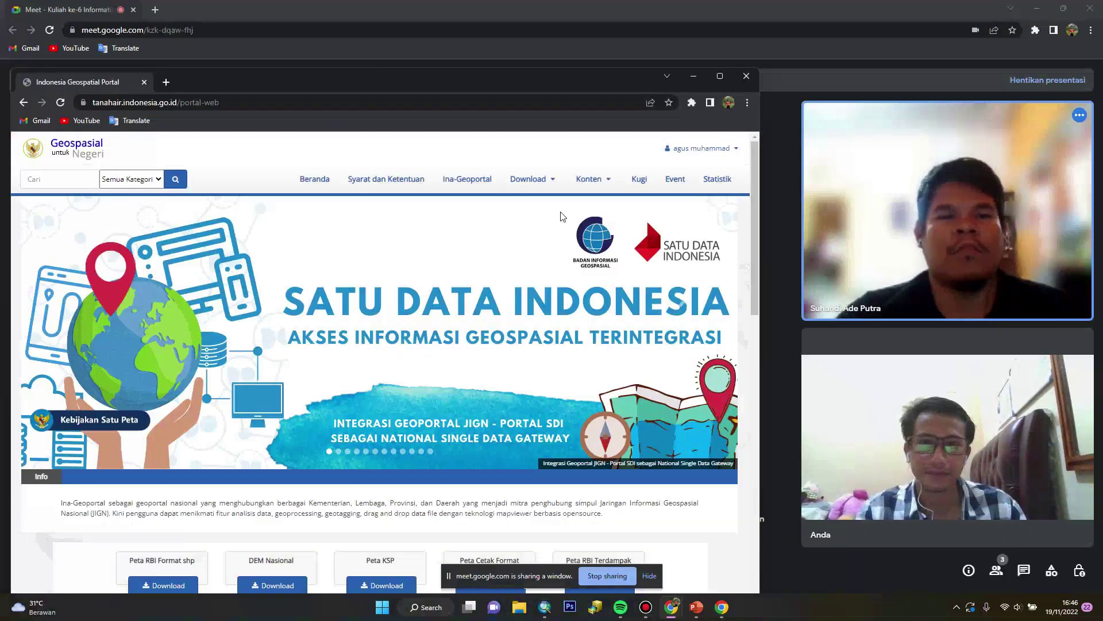
Go to the DEM Nasional page and open the DEMNAS download
click(537, 269)
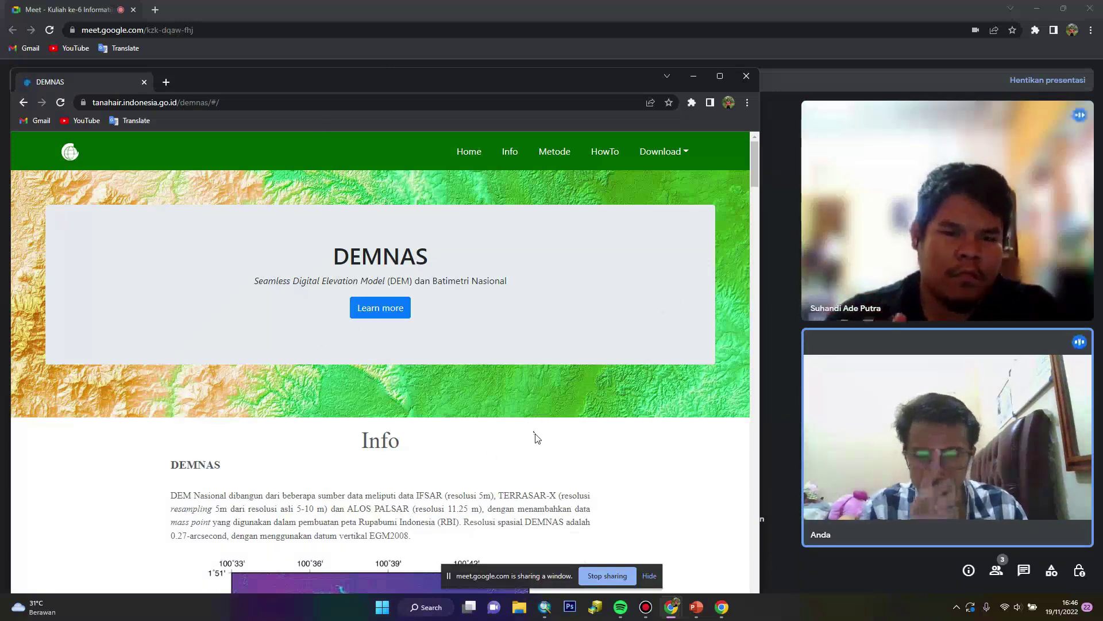
click(670, 157)
click(679, 185)
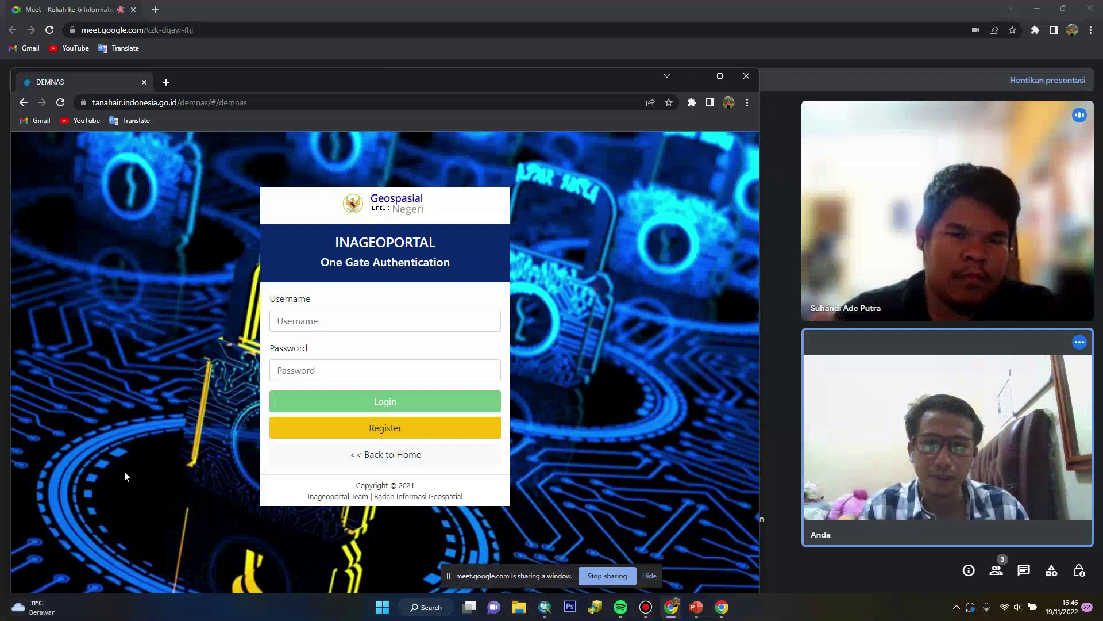
Log in on the One Gate Authentication form with the account username and password
click(356, 324)
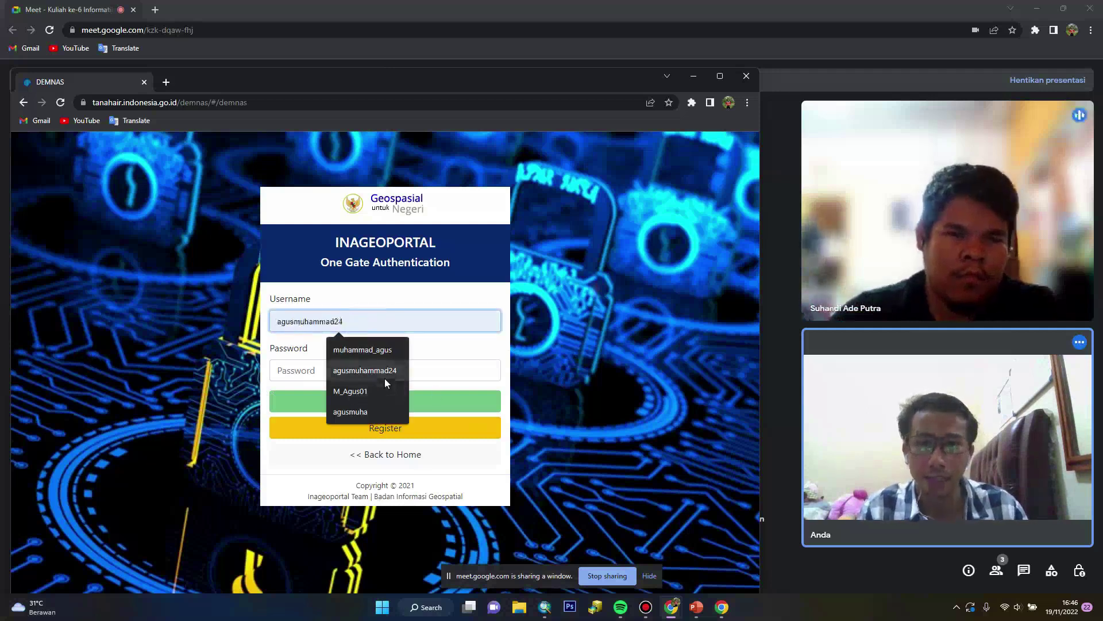
text(muhamm)
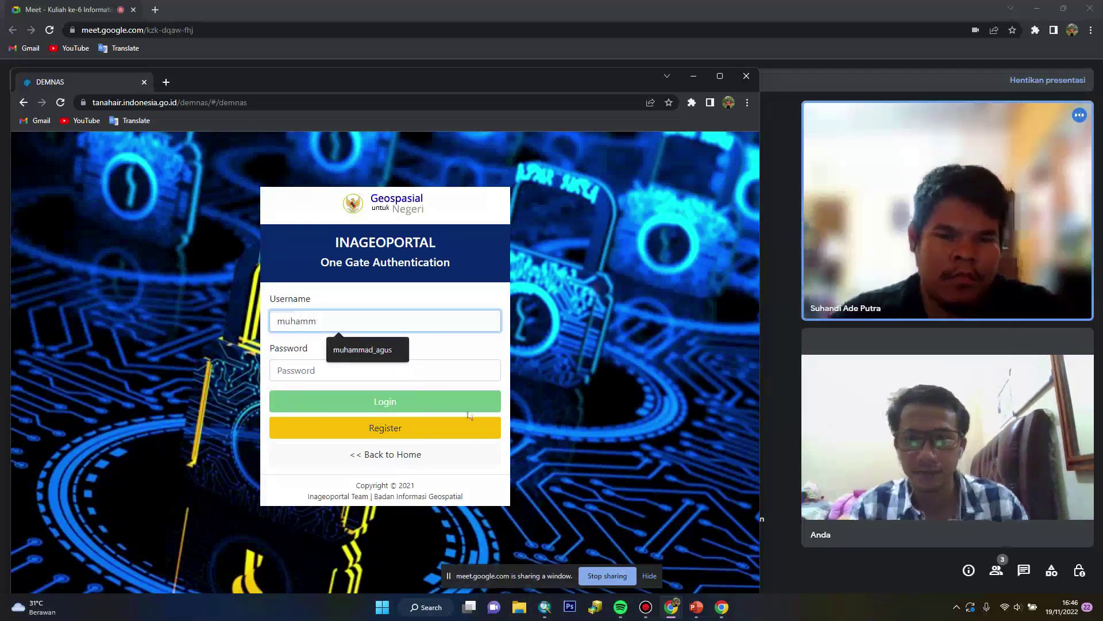
click(362, 349)
click(369, 374)
text(*************)
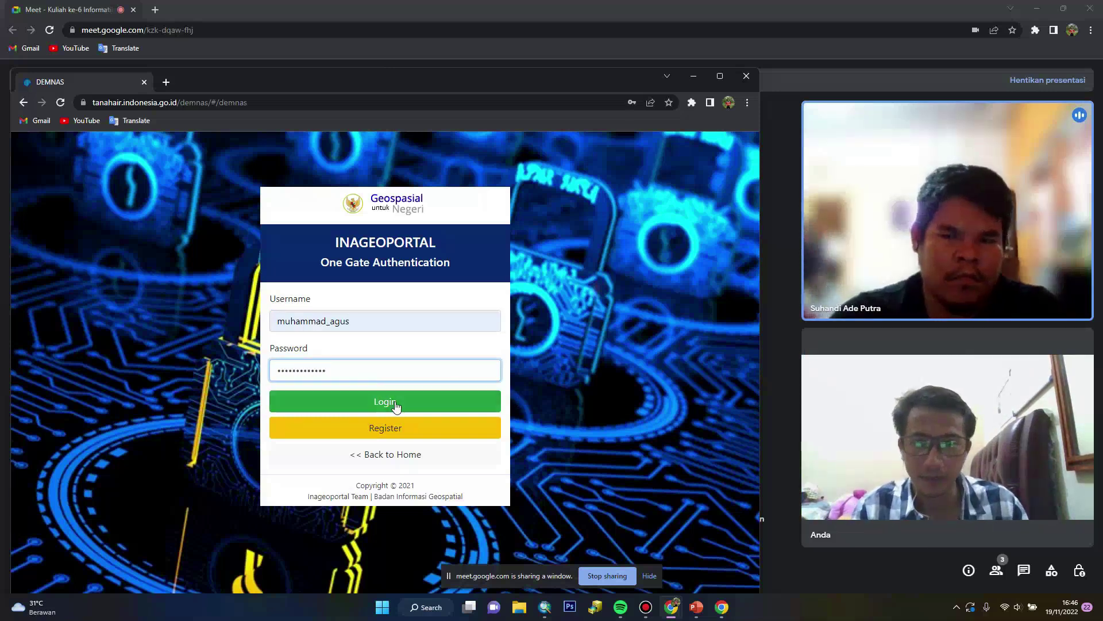
click(395, 402)
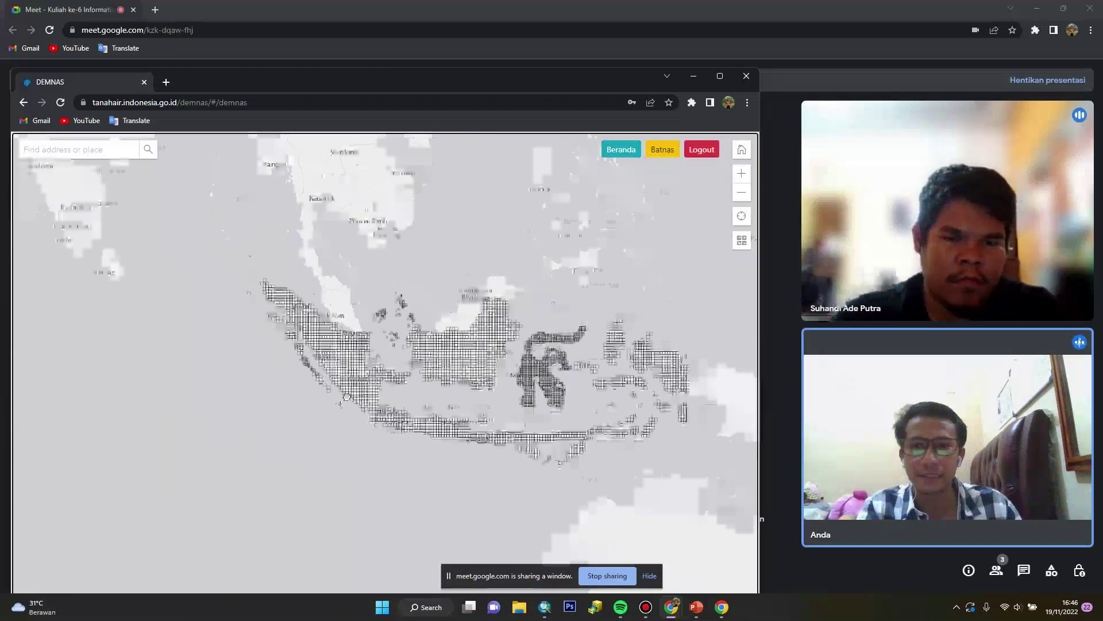
Zoom to Pagar Alam and preview the DEM tile covering it
scroll(350, 389, up, 5)
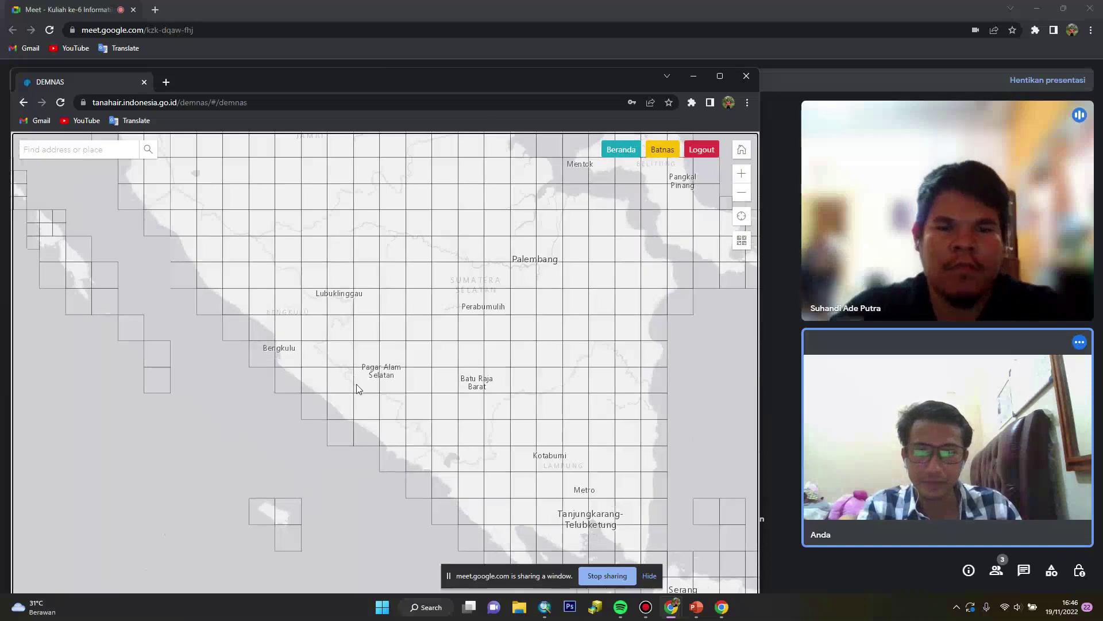
scroll(405, 383, up, 3)
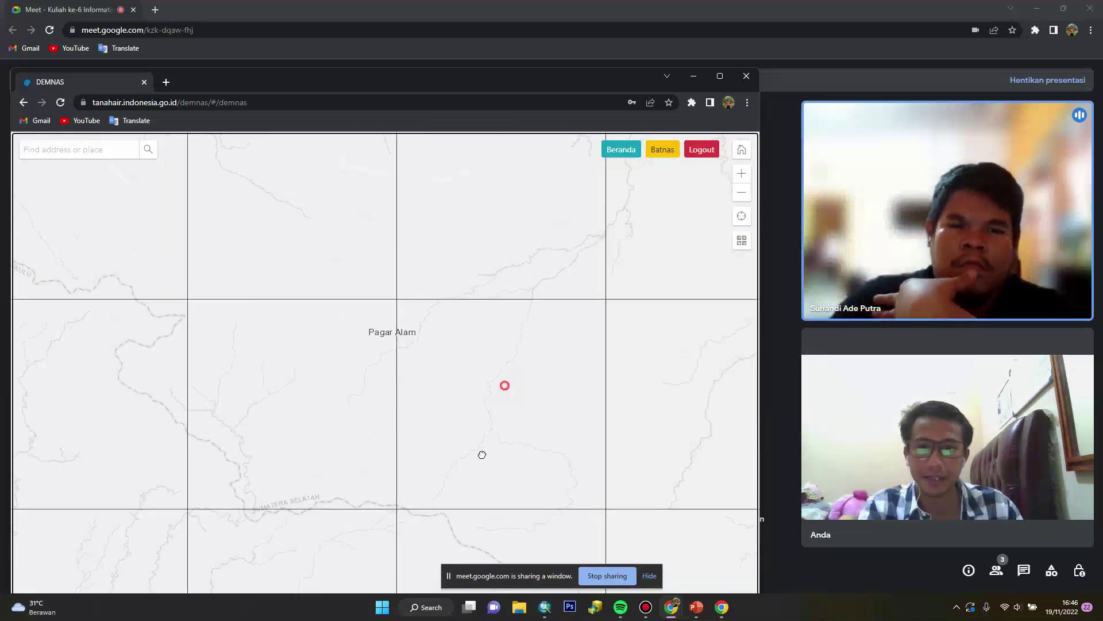
drag(505, 385, 482, 454)
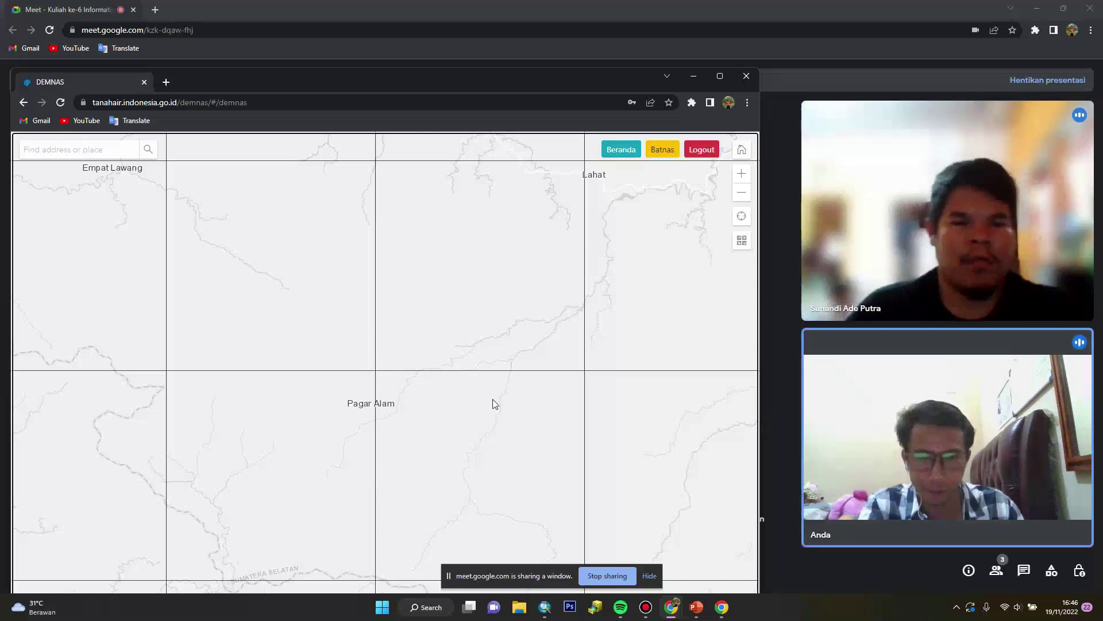
click(415, 403)
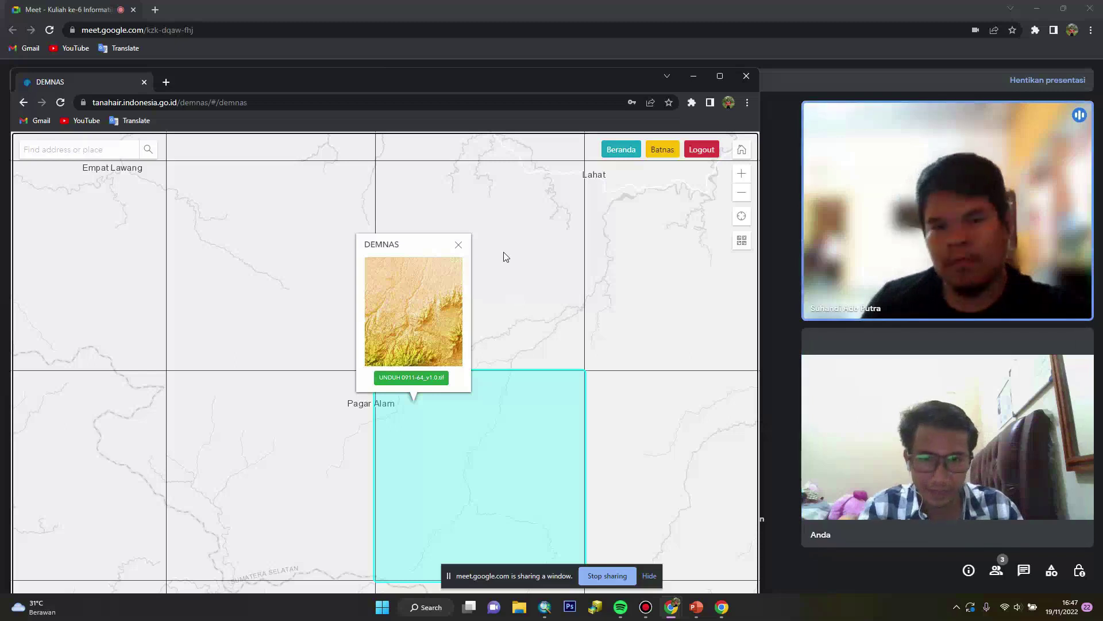
click(460, 246)
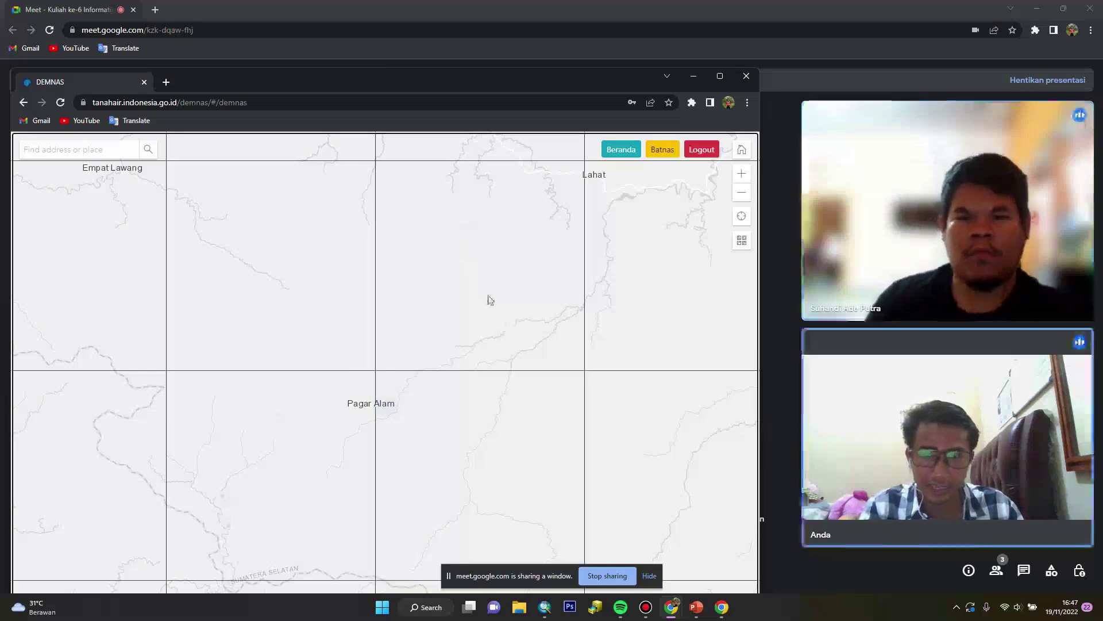
Download the 0912-32 tile, check the 0912-31 tile, then stop sharing the browser
click(465, 268)
click(460, 419)
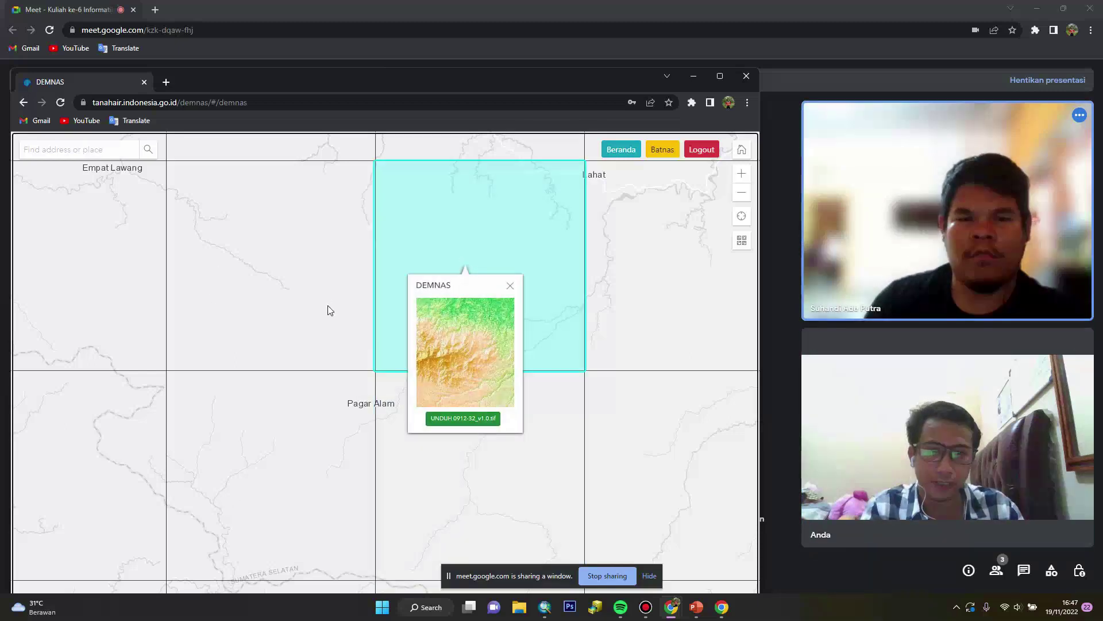
click(320, 287)
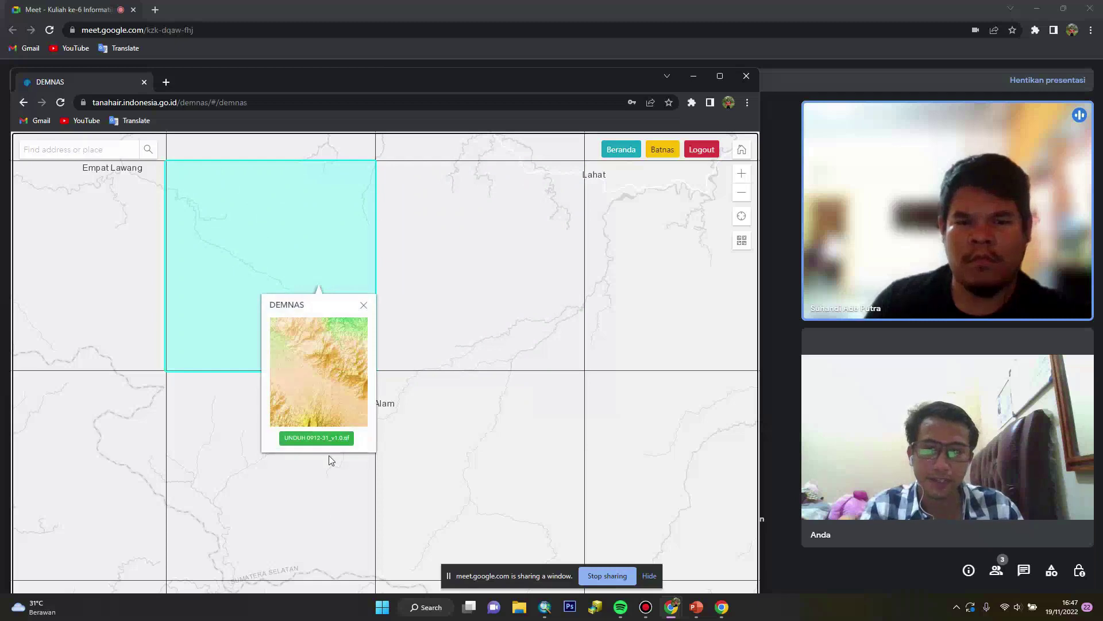
click(364, 305)
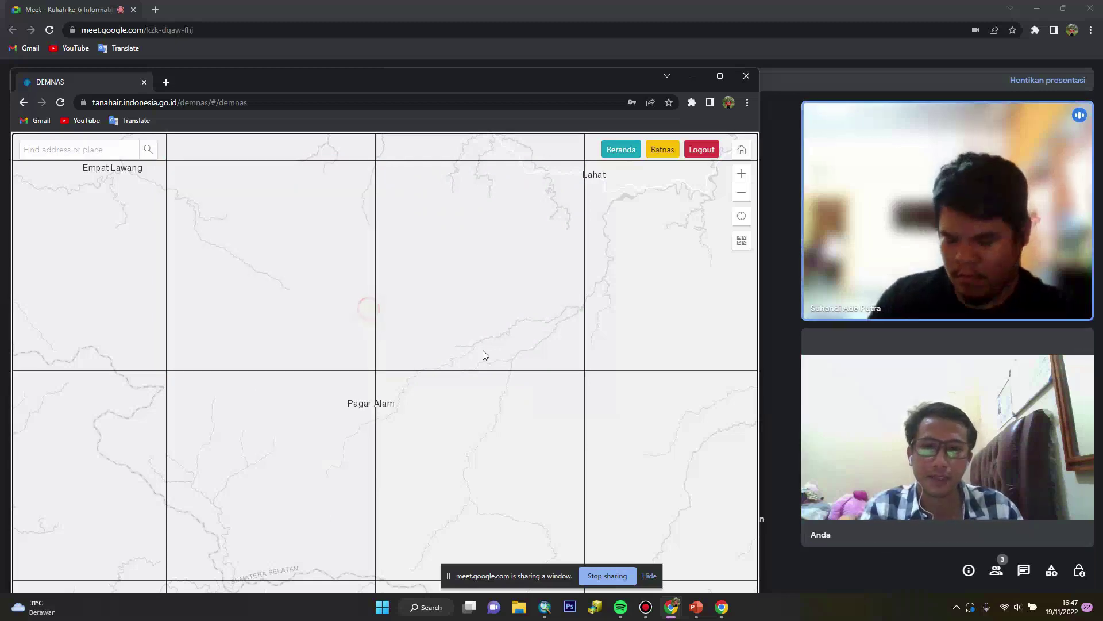
click(599, 578)
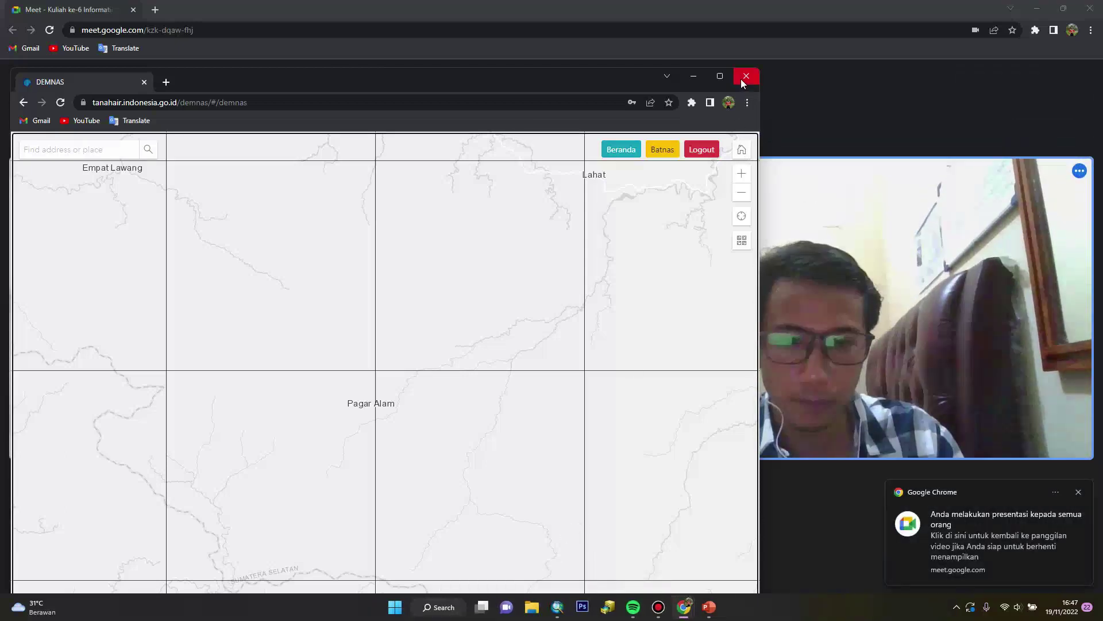
Check the four DEMNAS tiles in the DEM folder, then return to Minggu Ke-6
click(531, 607)
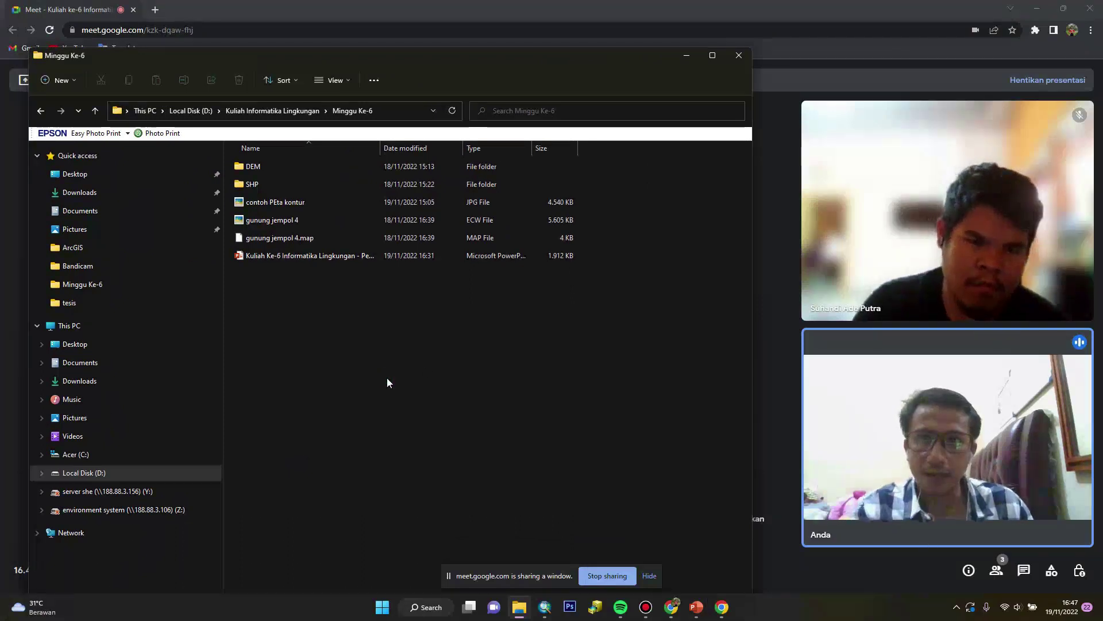
double_click(276, 172)
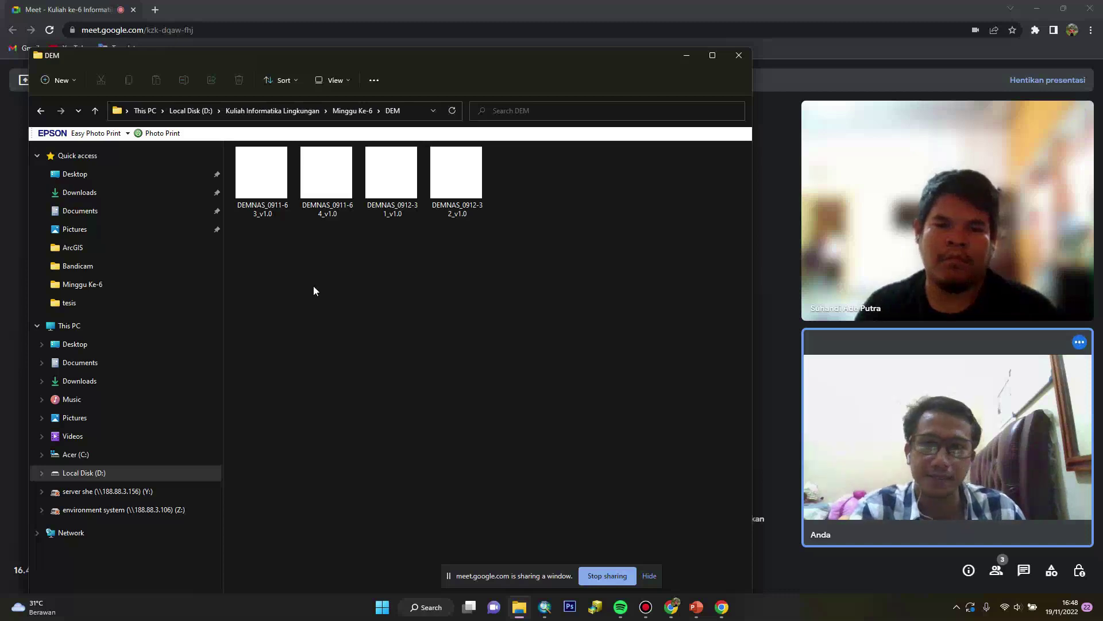
click(43, 111)
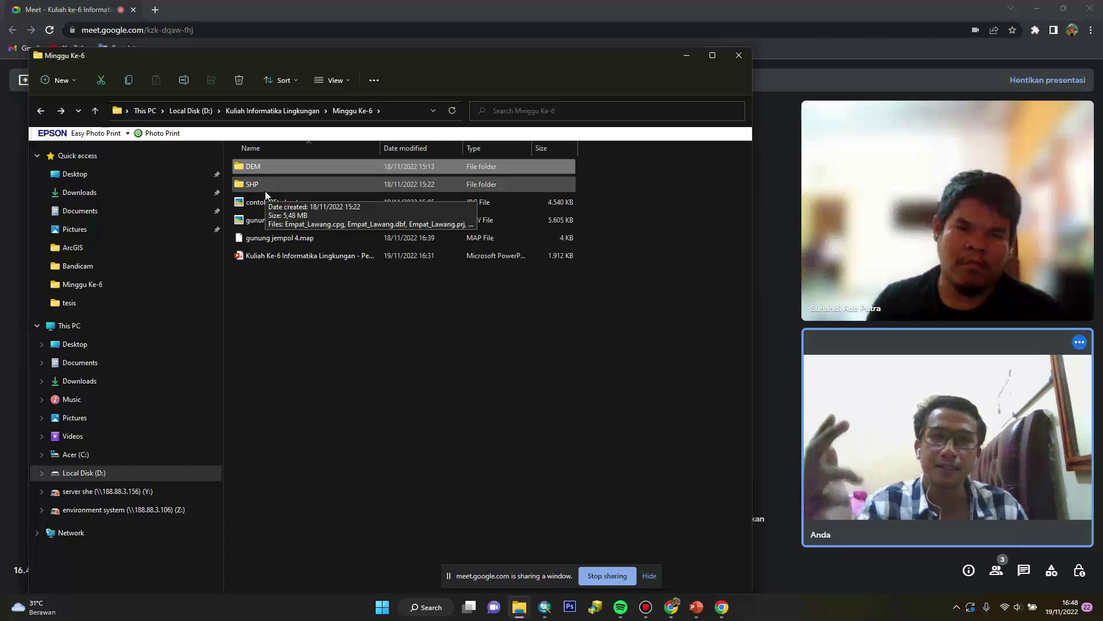
Set the data frame coordinate system to WGS 1984 UTM Zone 48S
click(297, 408)
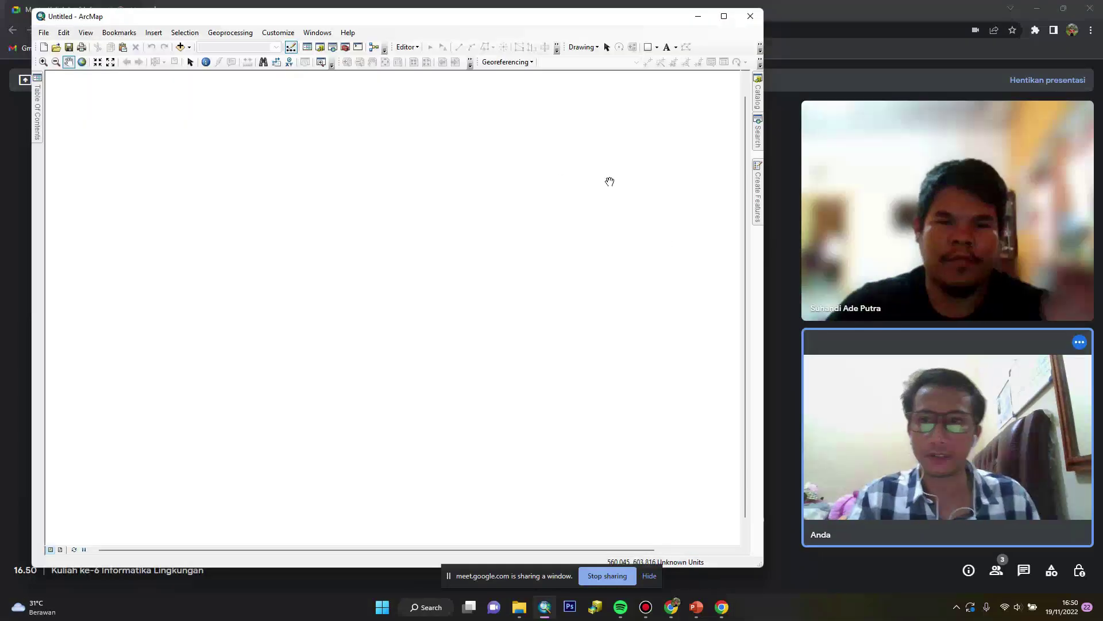
right_click(103, 96)
click(185, 261)
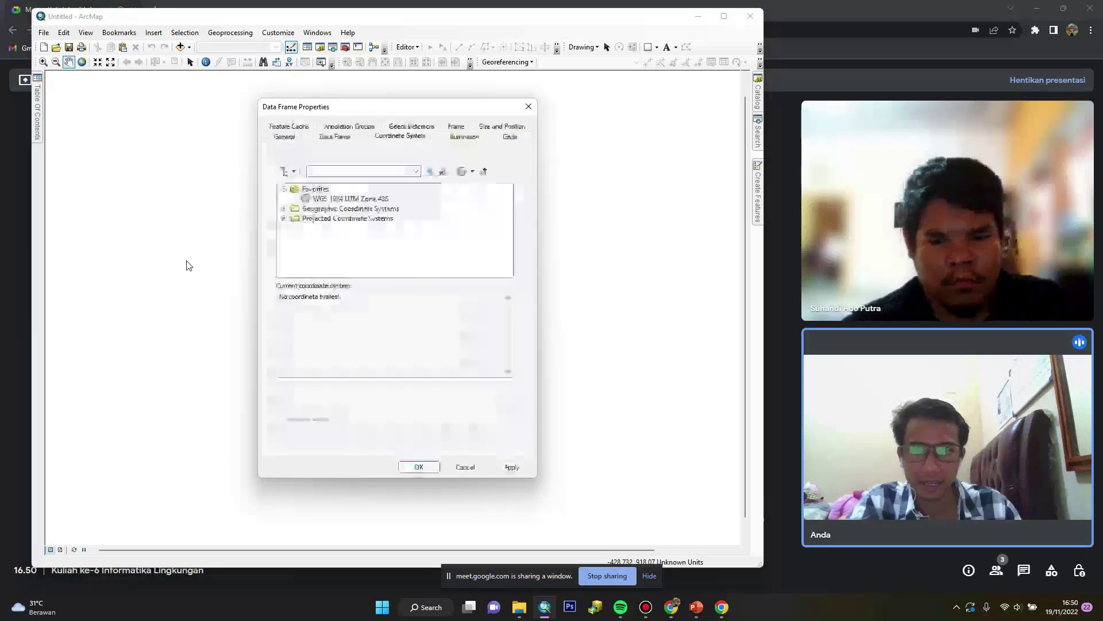
click(346, 199)
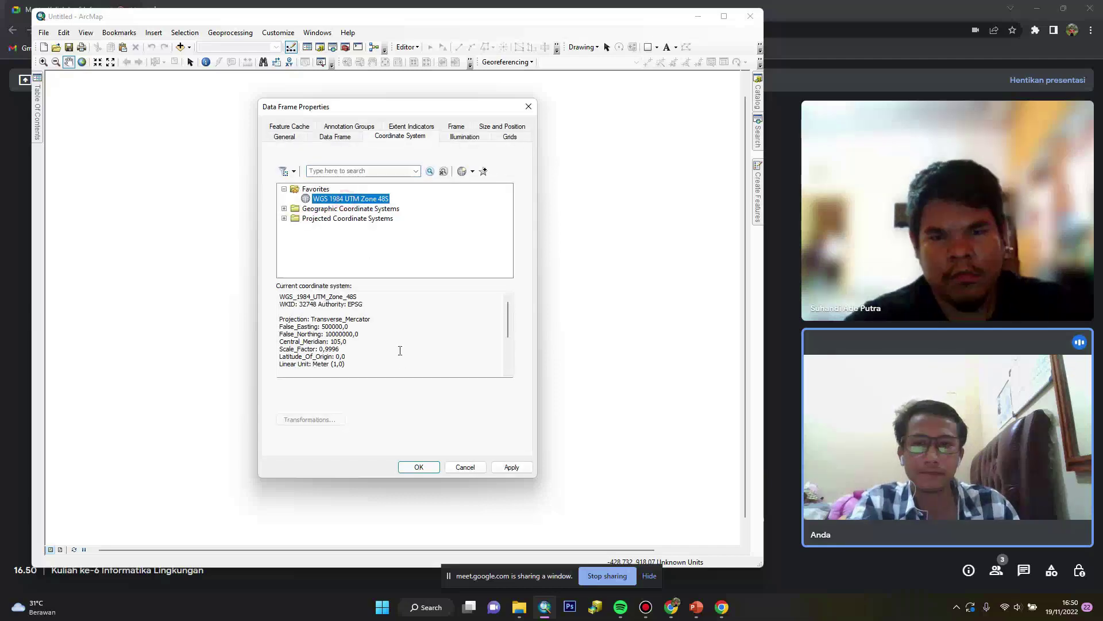
click(419, 467)
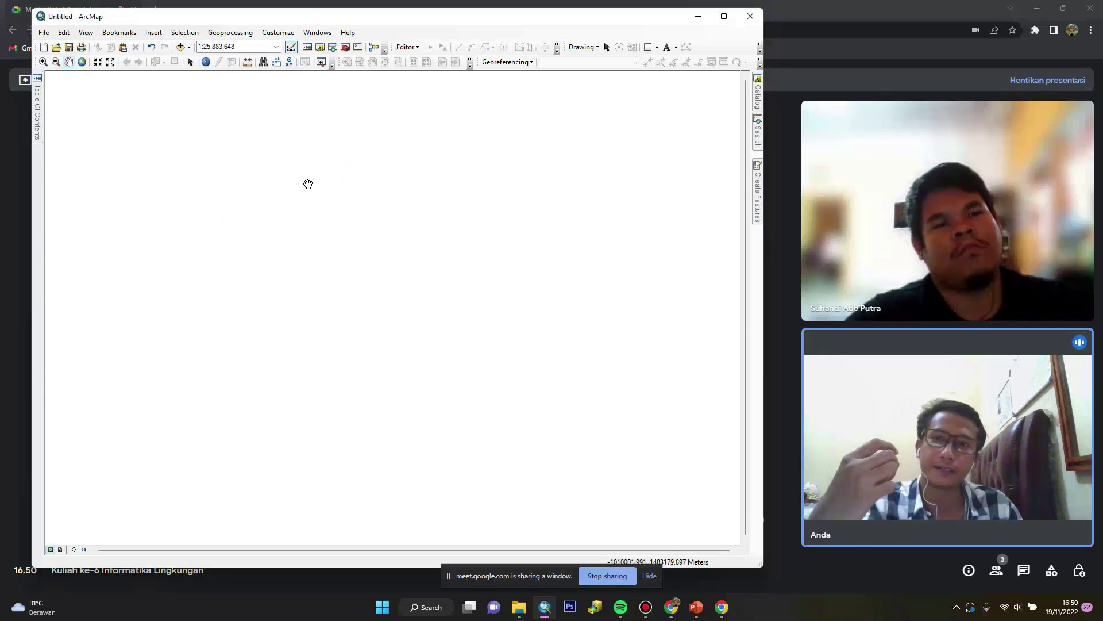
In Add Data, browse to Minggu Ke-6\DEM and select the four DEMNAS tiles
click(180, 47)
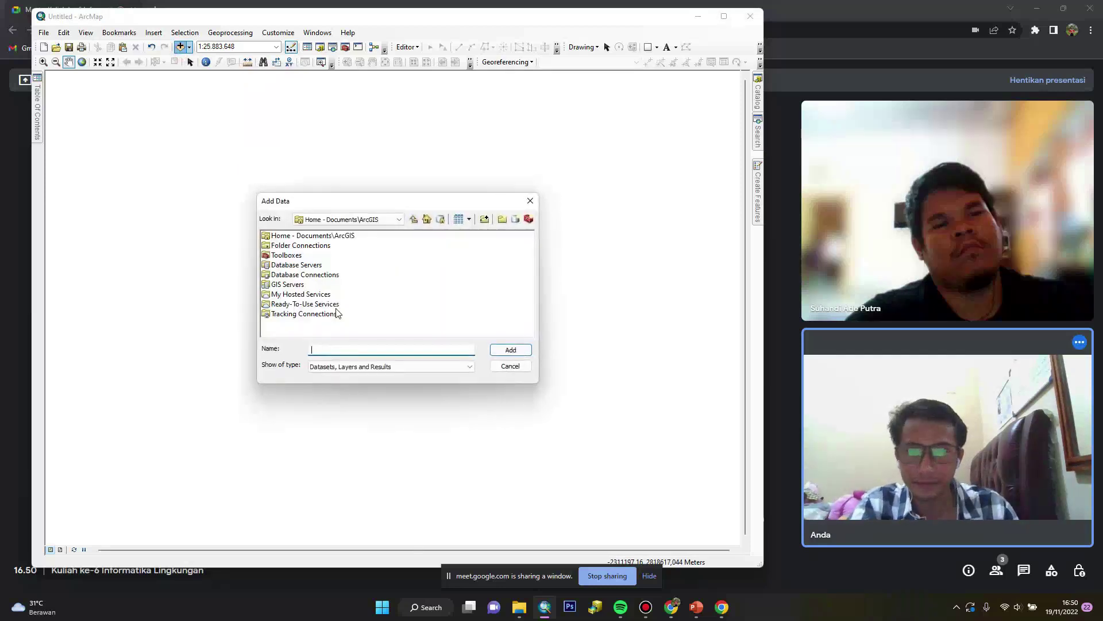
click(397, 220)
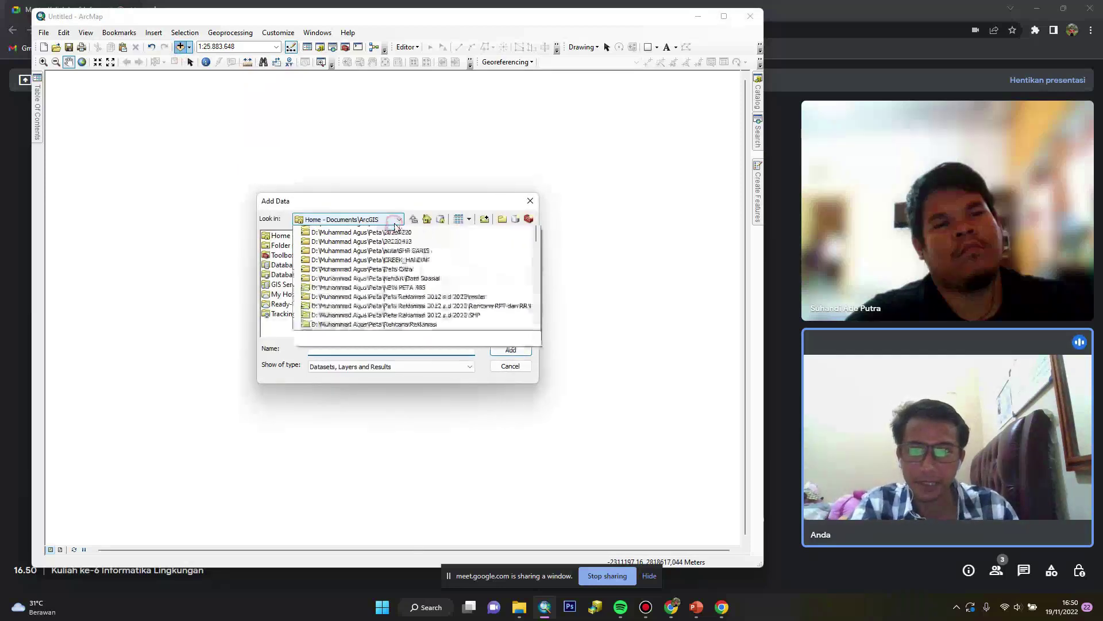
click(374, 267)
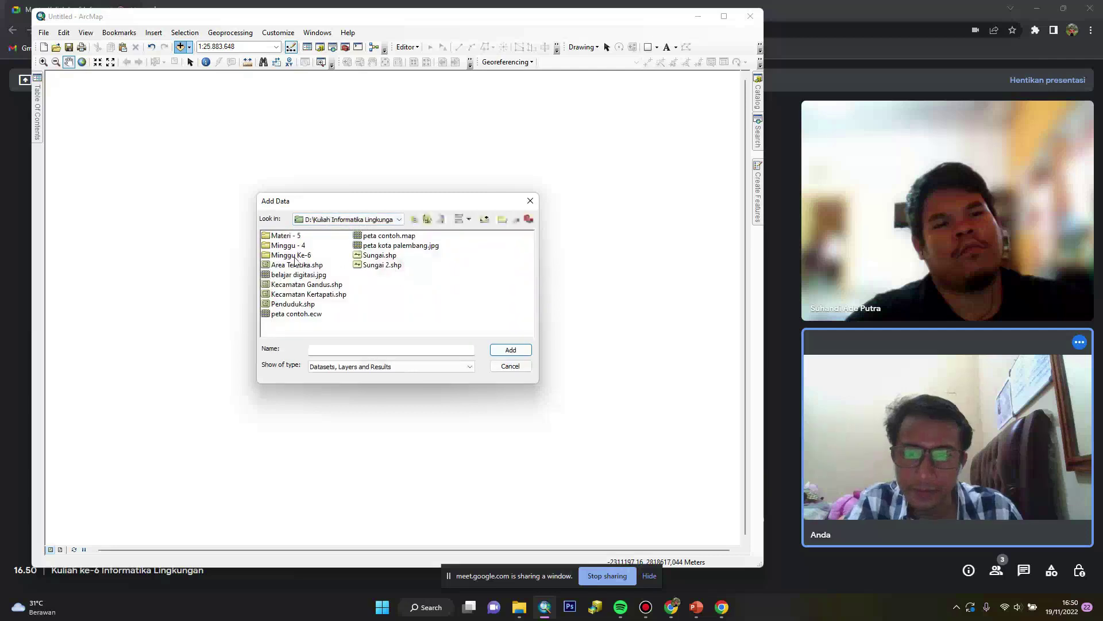
double_click(297, 255)
double_click(279, 236)
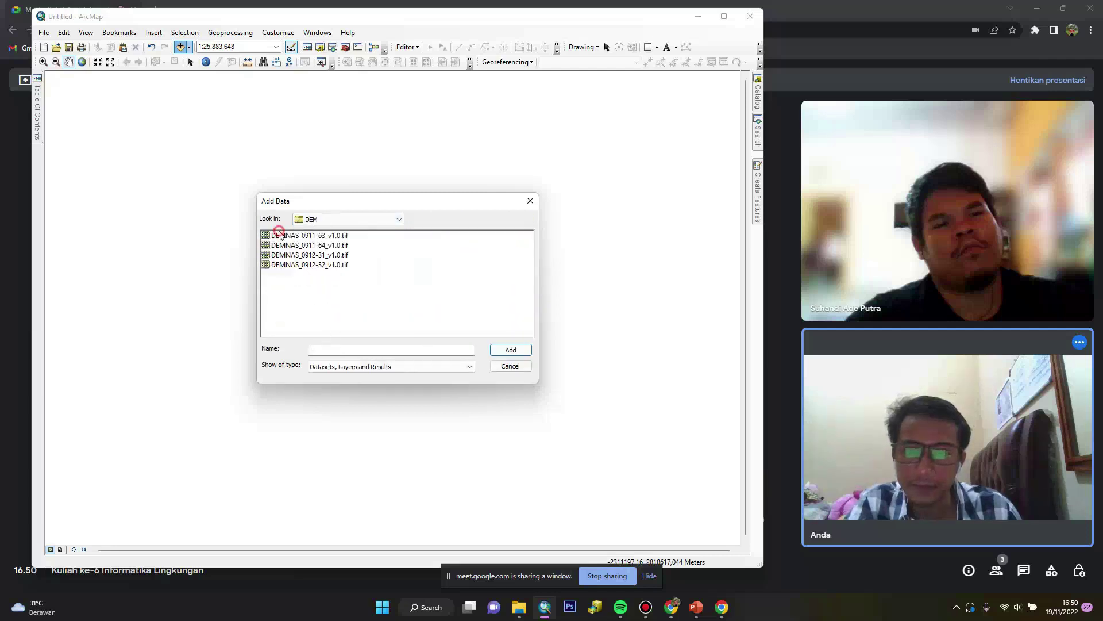
drag(396, 294, 284, 238)
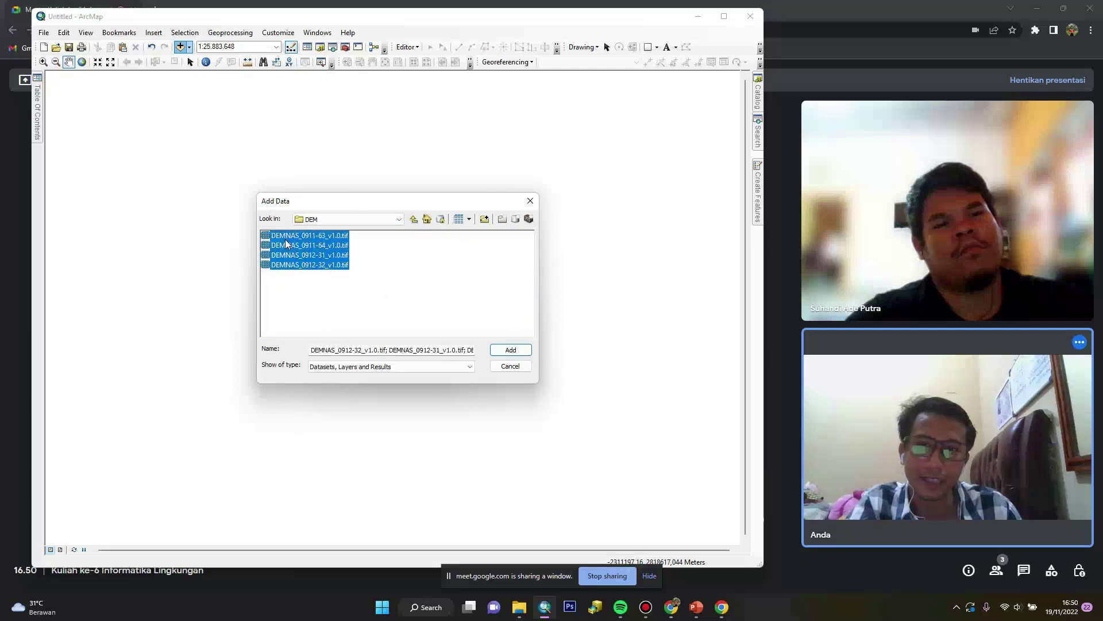
Add the four selected DEMNAS .tif tiles to the map
click(509, 350)
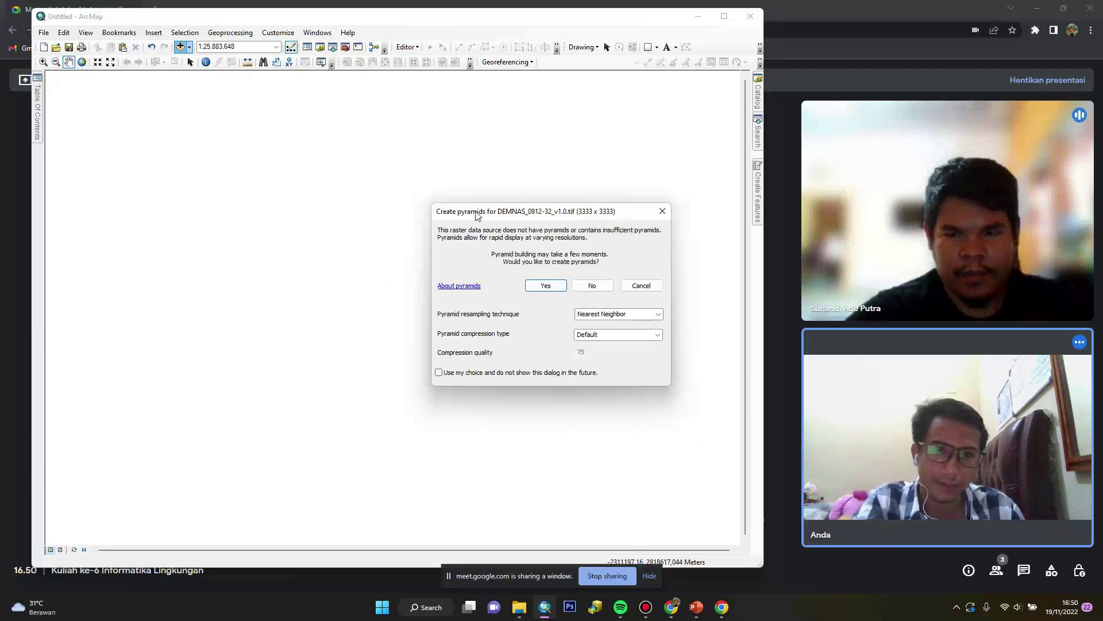
Build pyramids for tiles 0912-32, 0912-31, 0911-64 and 0911-63
drag(454, 219, 432, 215)
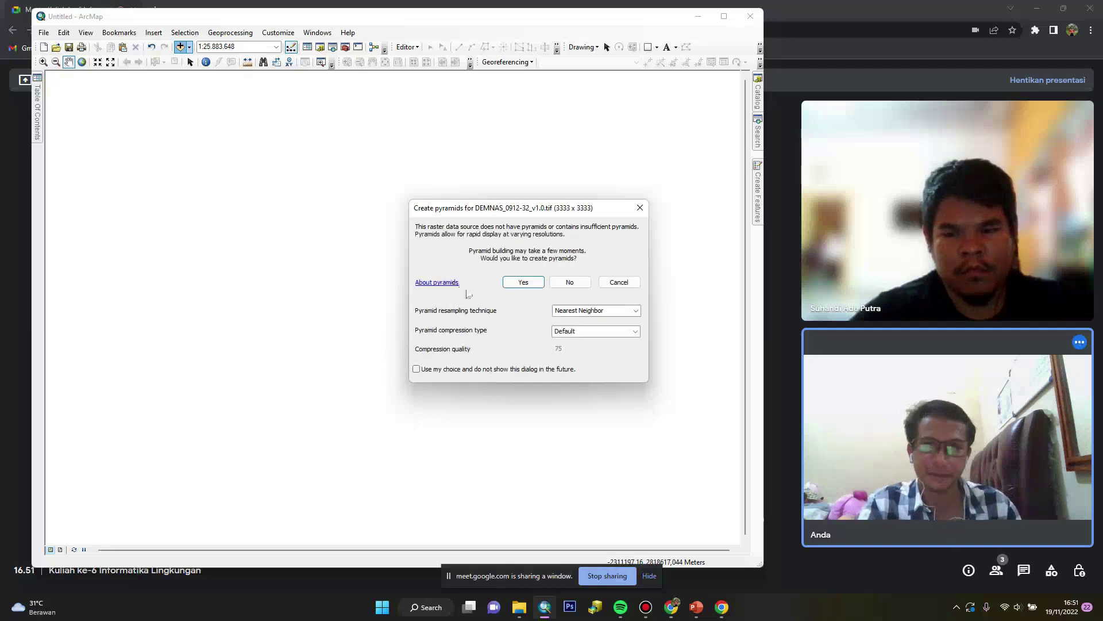
click(522, 282)
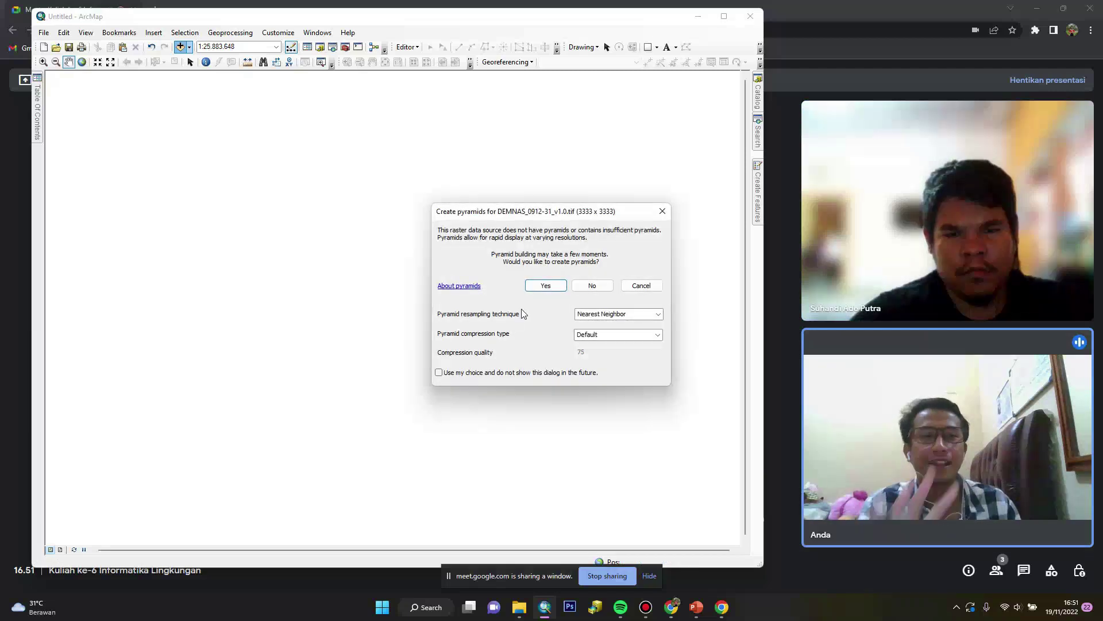
click(536, 291)
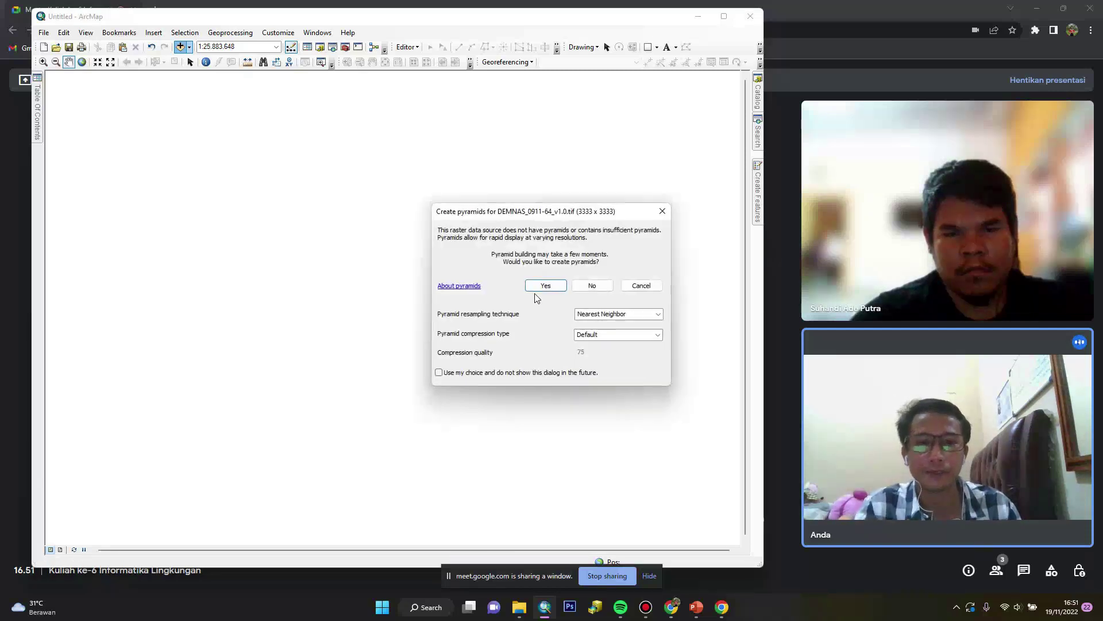
click(537, 291)
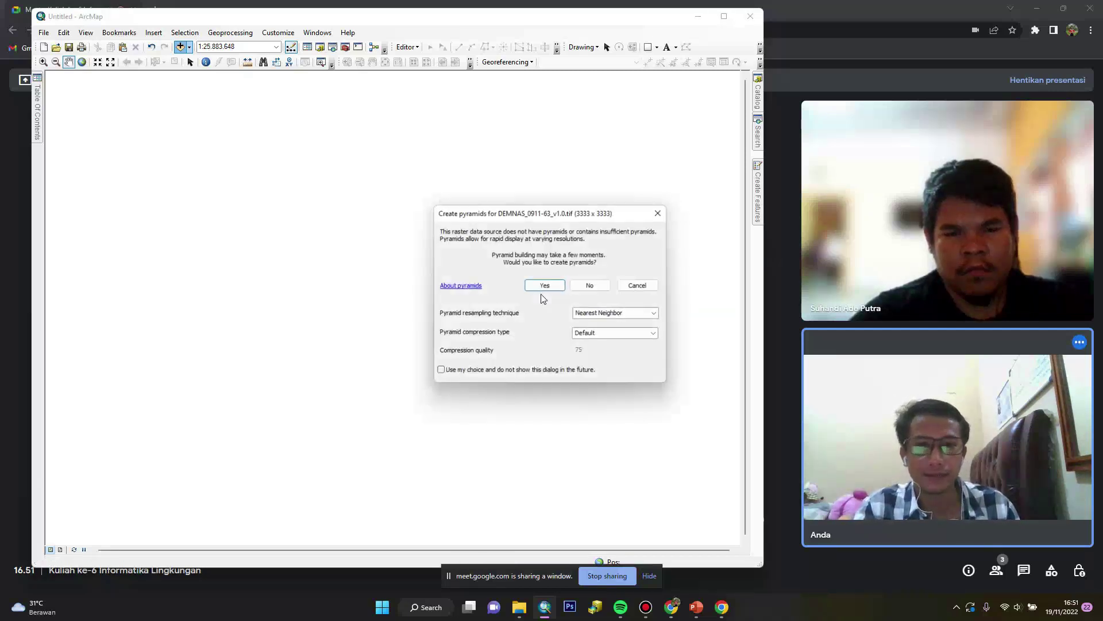
click(540, 288)
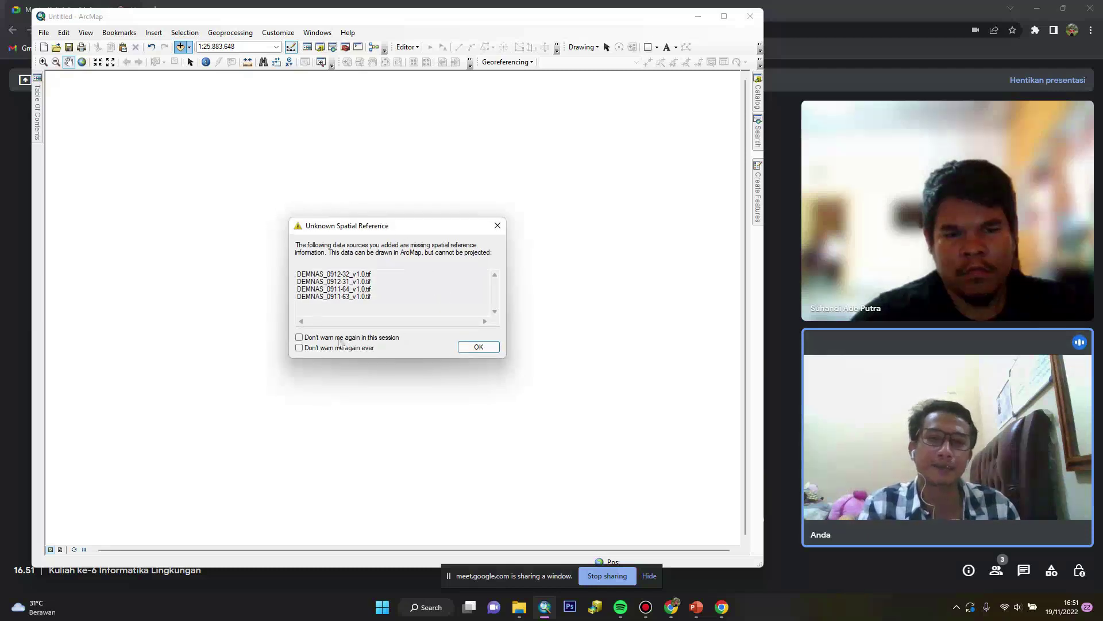
Dismiss the spatial reference warning, check each tile's extent, and frame the whole DEM mosaic
click(495, 350)
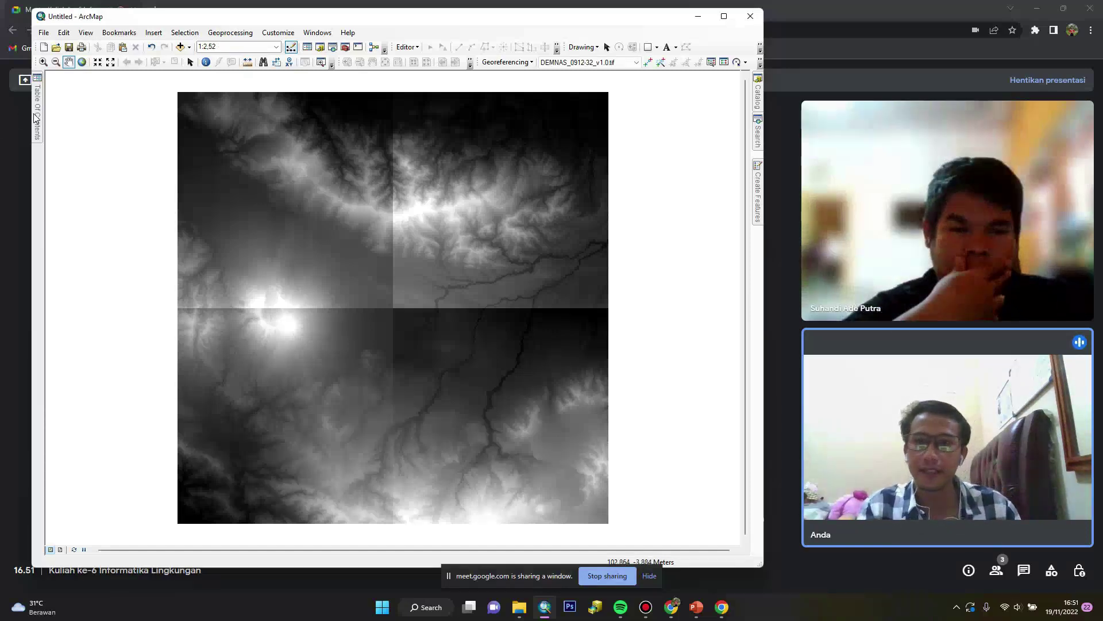
mouse_move(36, 118)
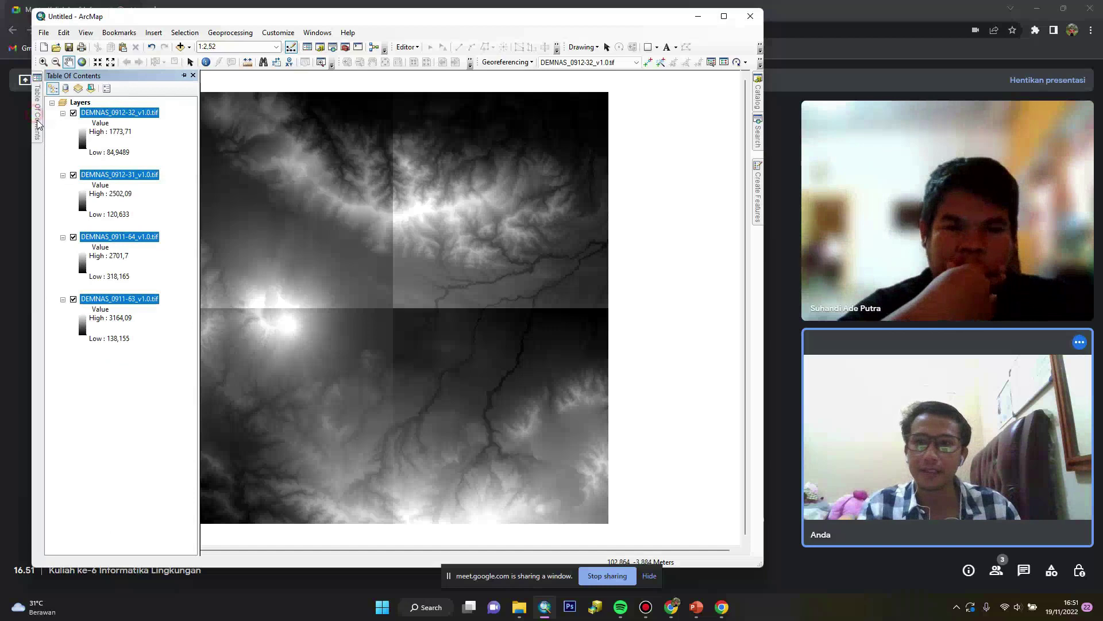
click(73, 113)
click(73, 113)
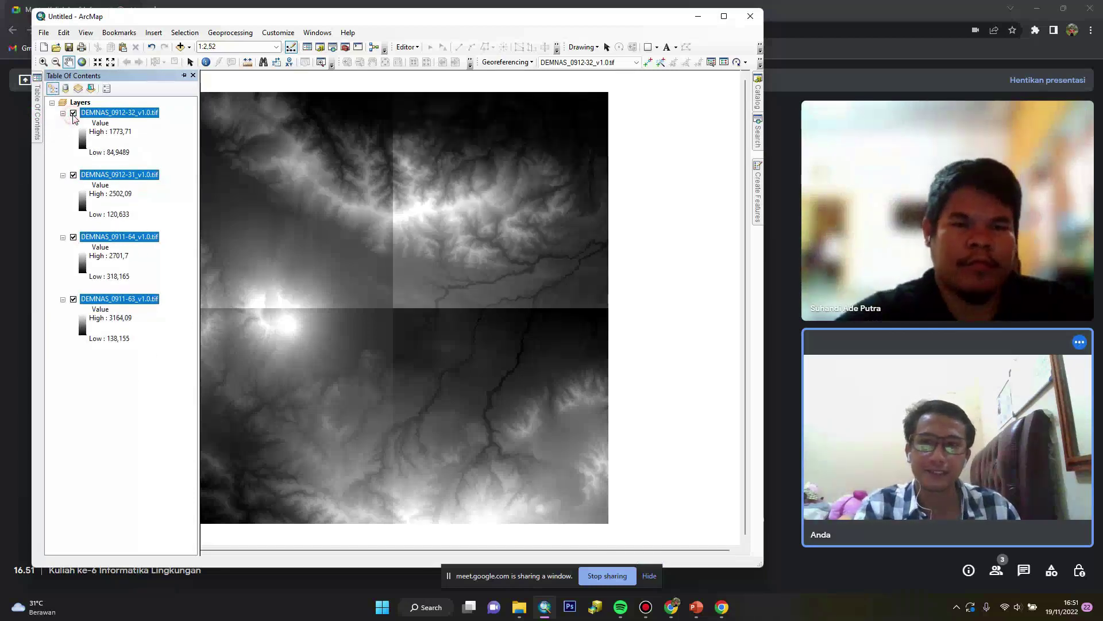
click(73, 175)
click(73, 175)
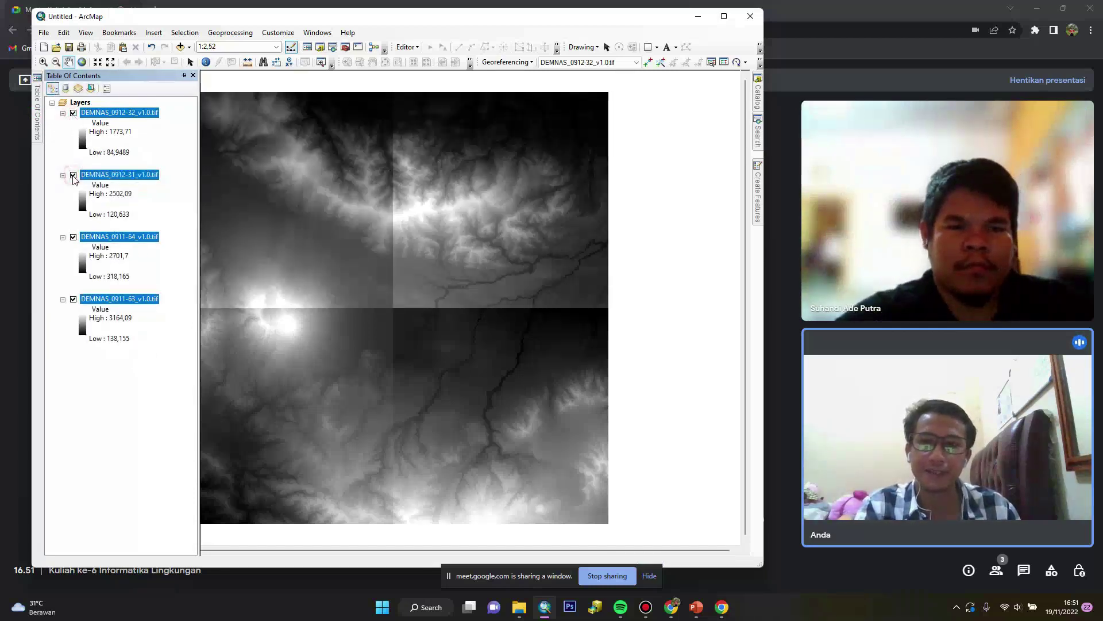
click(73, 237)
click(73, 299)
click(73, 299)
click(73, 238)
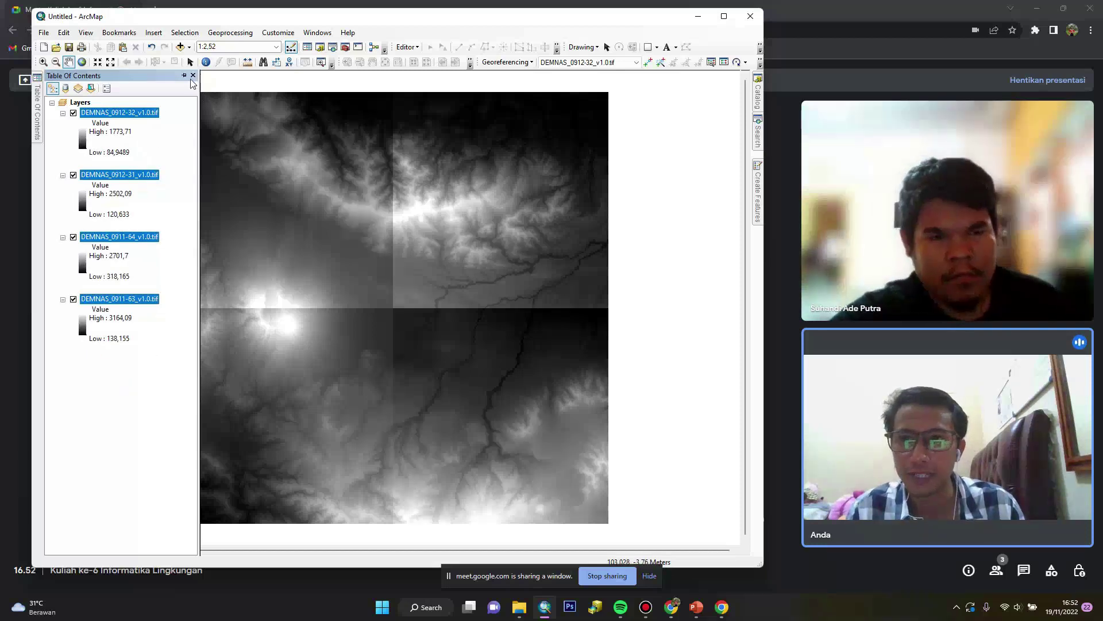
click(246, 91)
drag(479, 304, 309, 147)
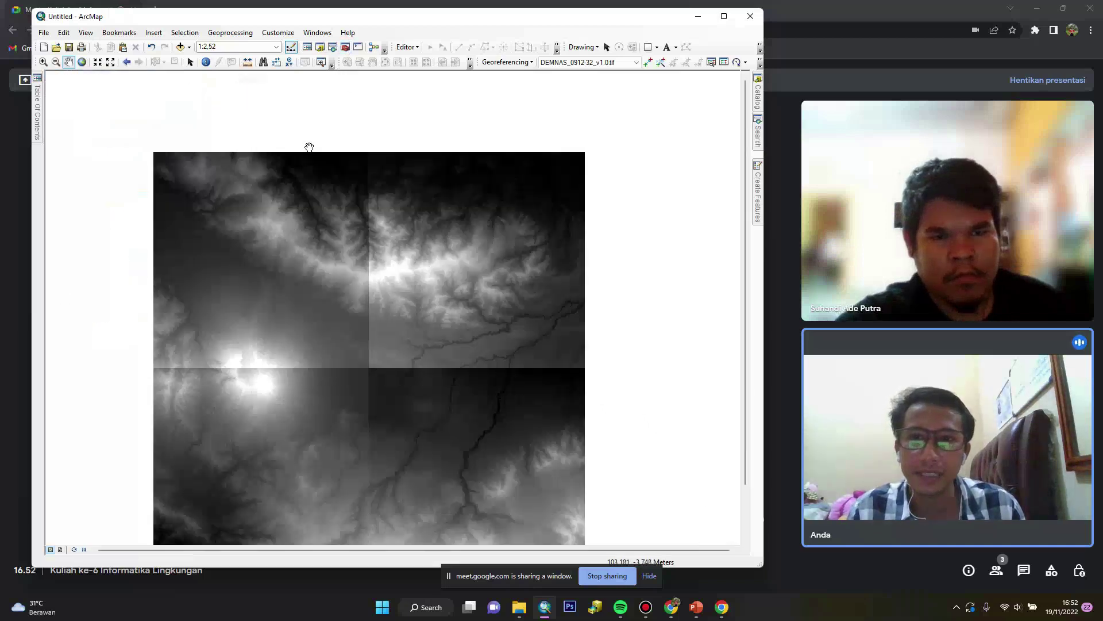
In ArcToolbox, expand Data Management Tools > Raster to reach Mosaic To New Raster
click(345, 49)
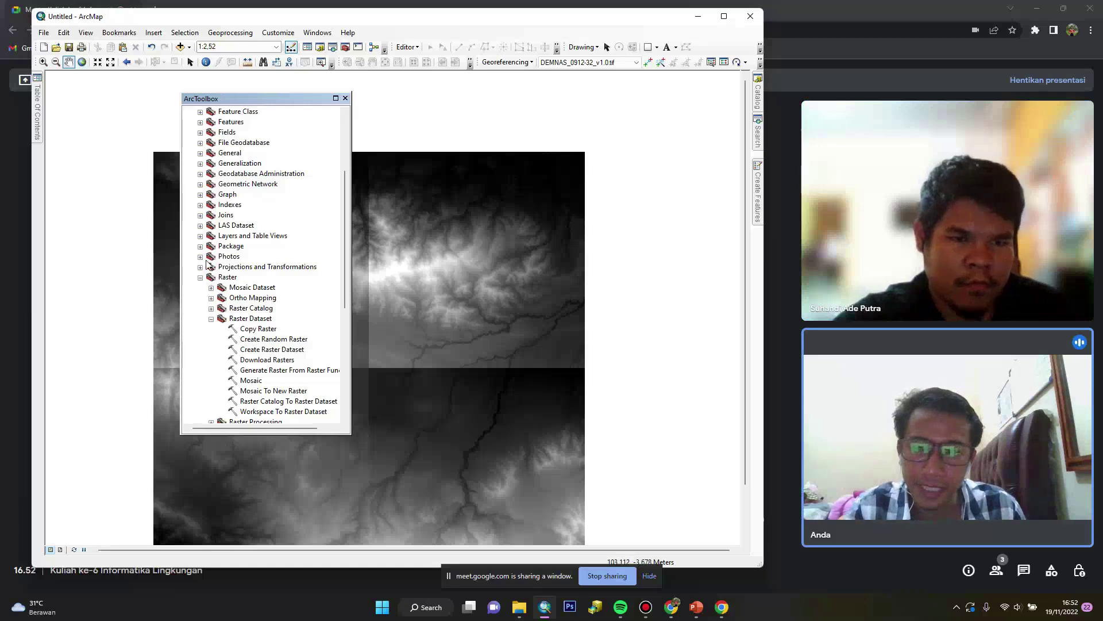
double_click(229, 274)
scroll(216, 239, up, 4)
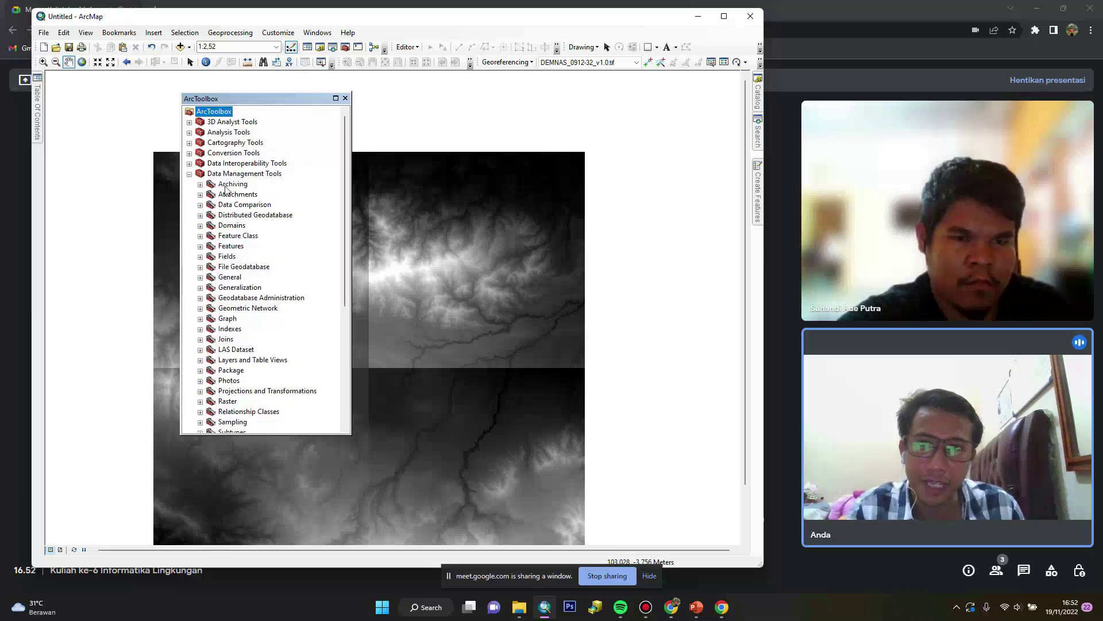
scroll(254, 186, down, 2)
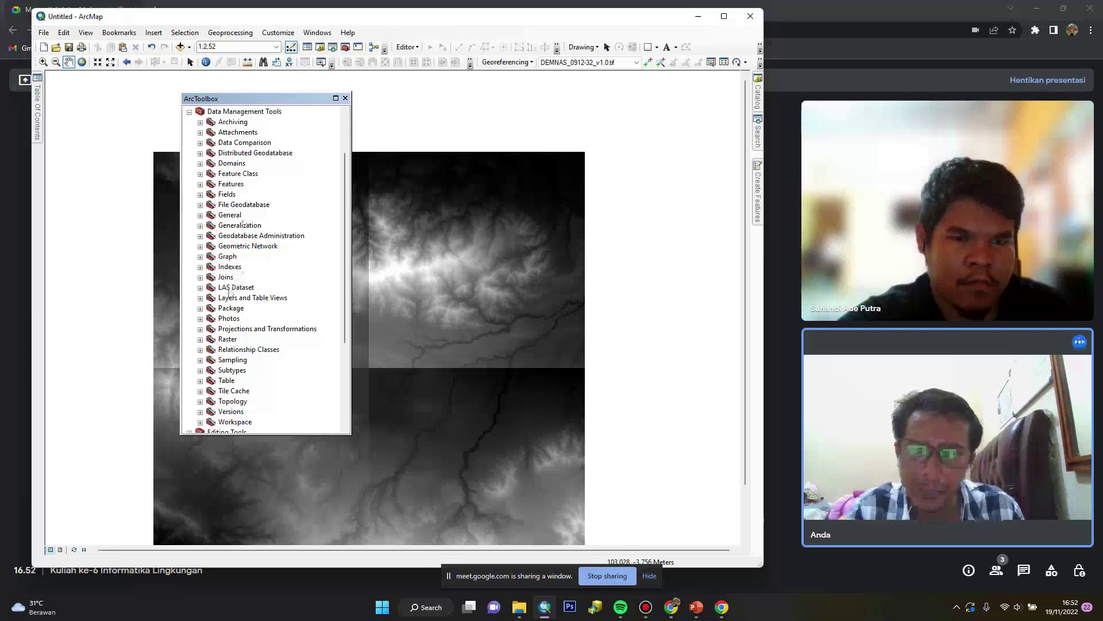
scroll(223, 335, down, 1)
click(200, 308)
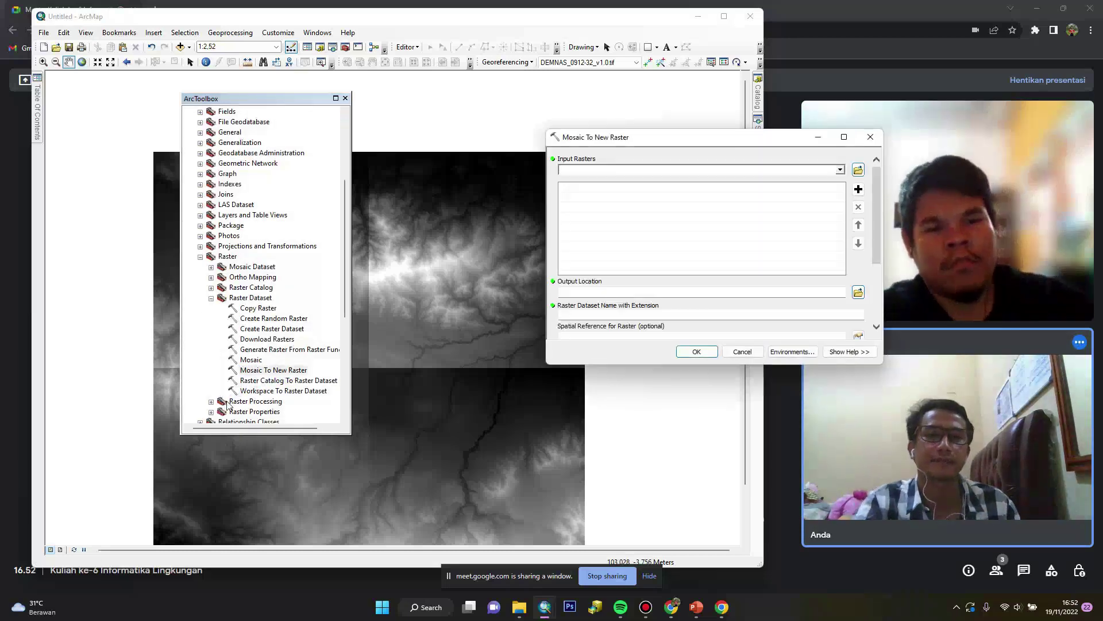
Add all four DEMNAS tiles from the layer list as mosaic input rasters
drag(647, 146, 462, 135)
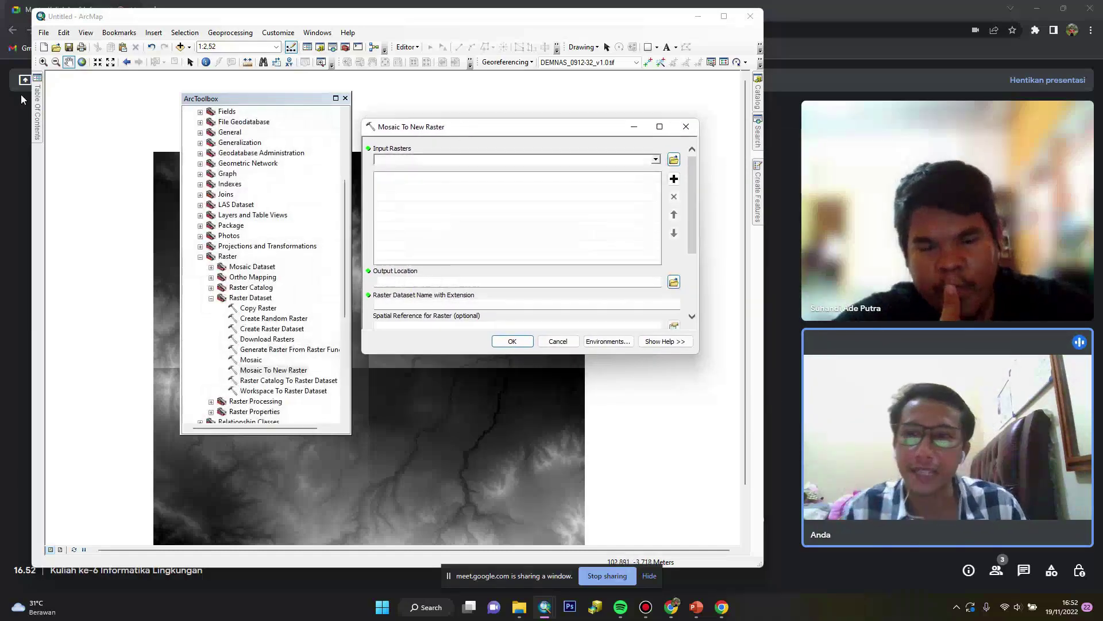
click(39, 107)
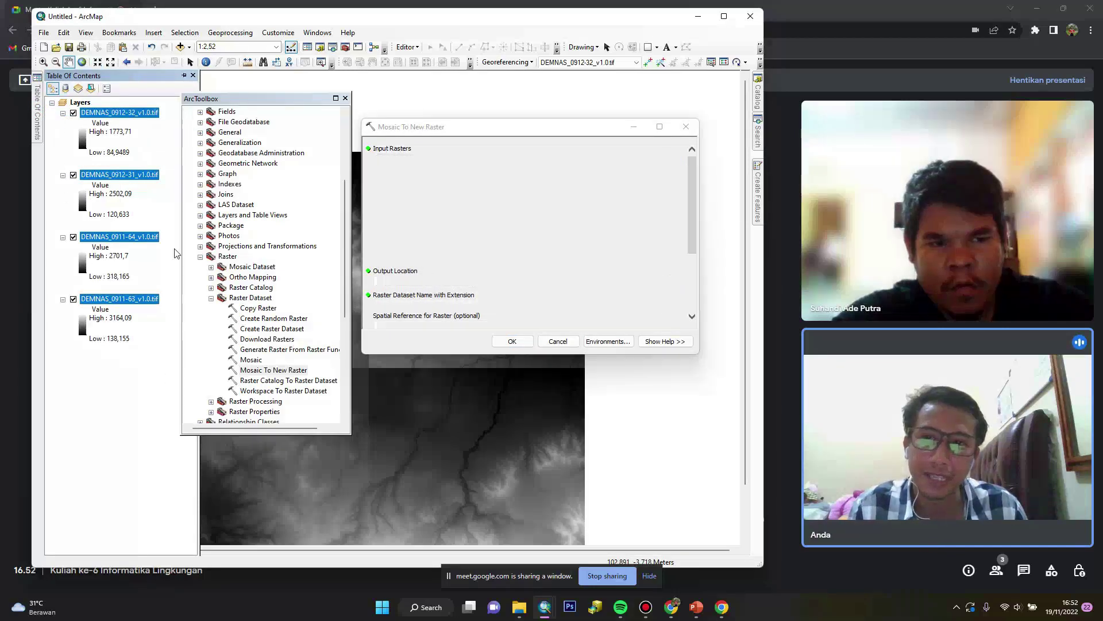
drag(112, 115, 425, 214)
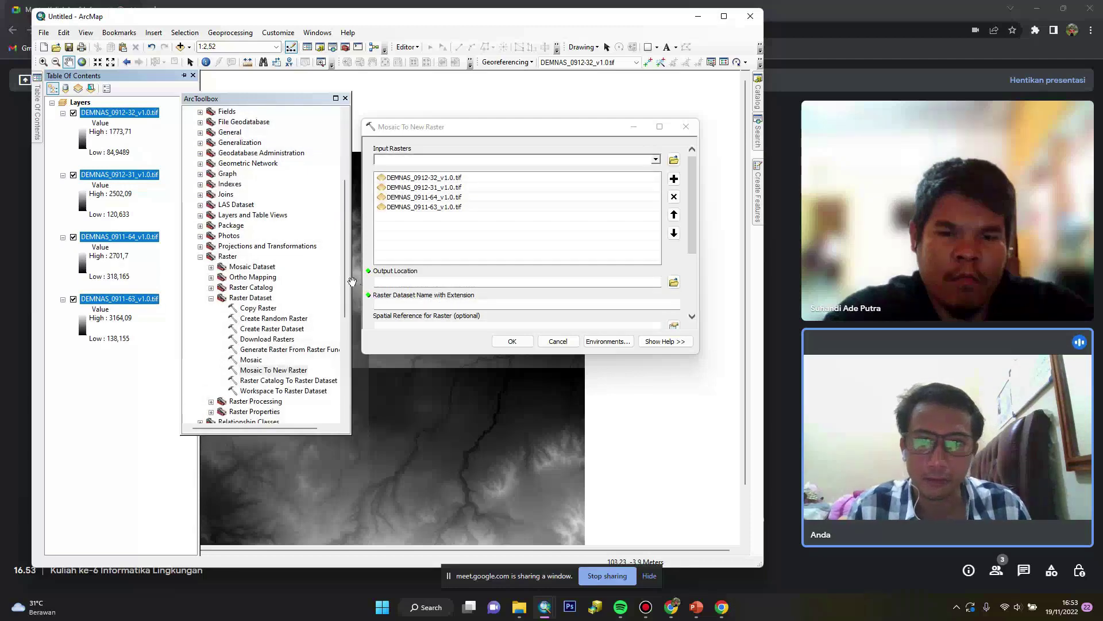
Set the mosaic output location to the Minggu Ke-6\DEM folder
click(674, 281)
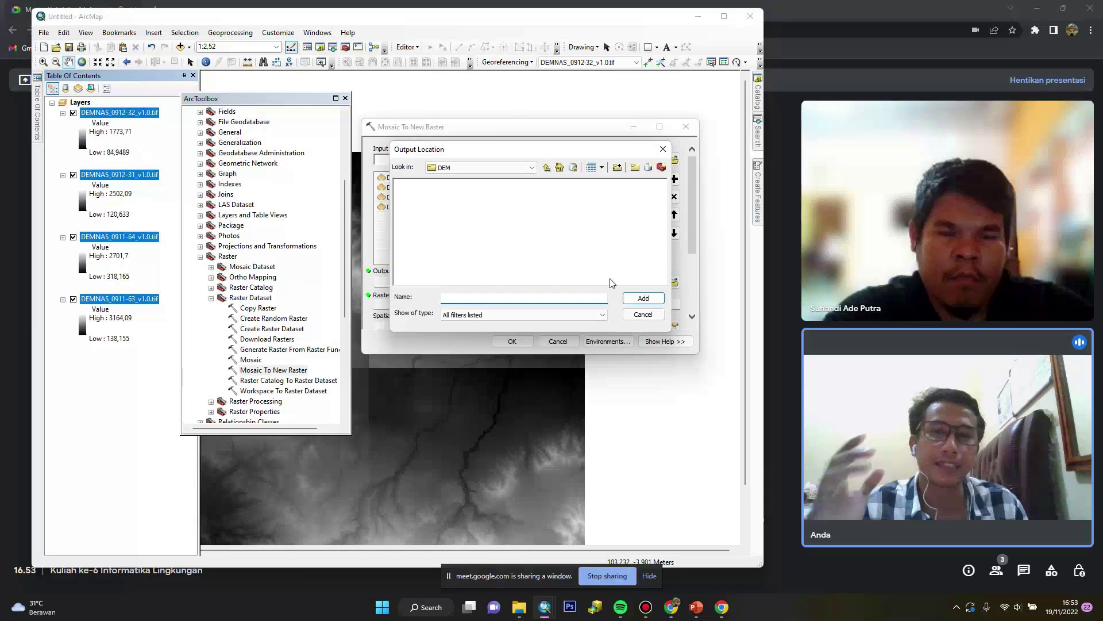
click(518, 166)
scroll(517, 247, up, 1)
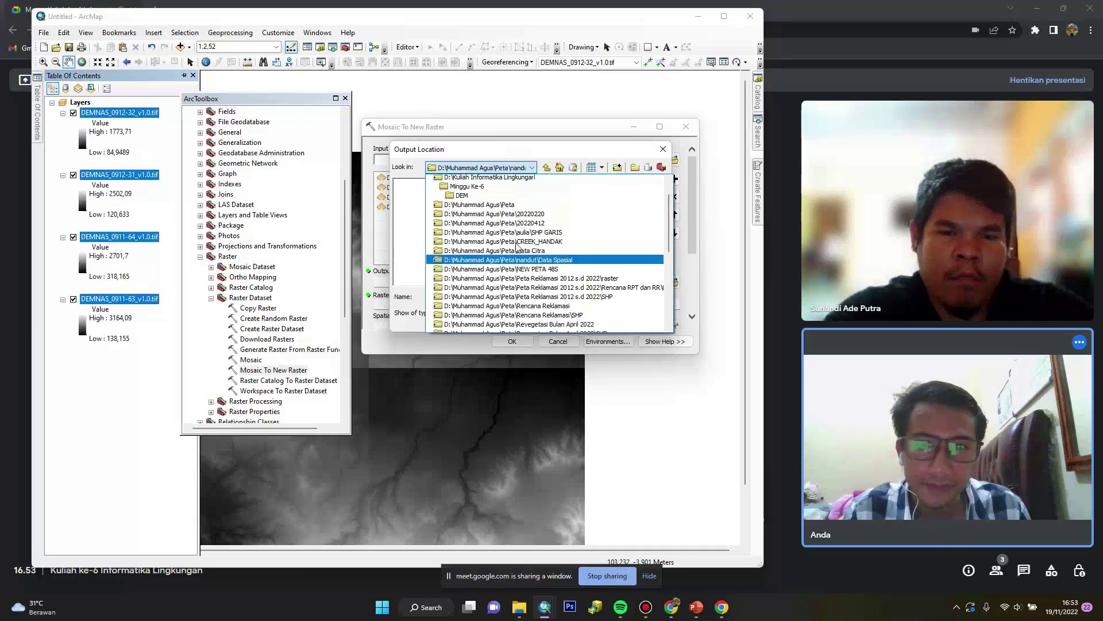
scroll(516, 248, up, 2)
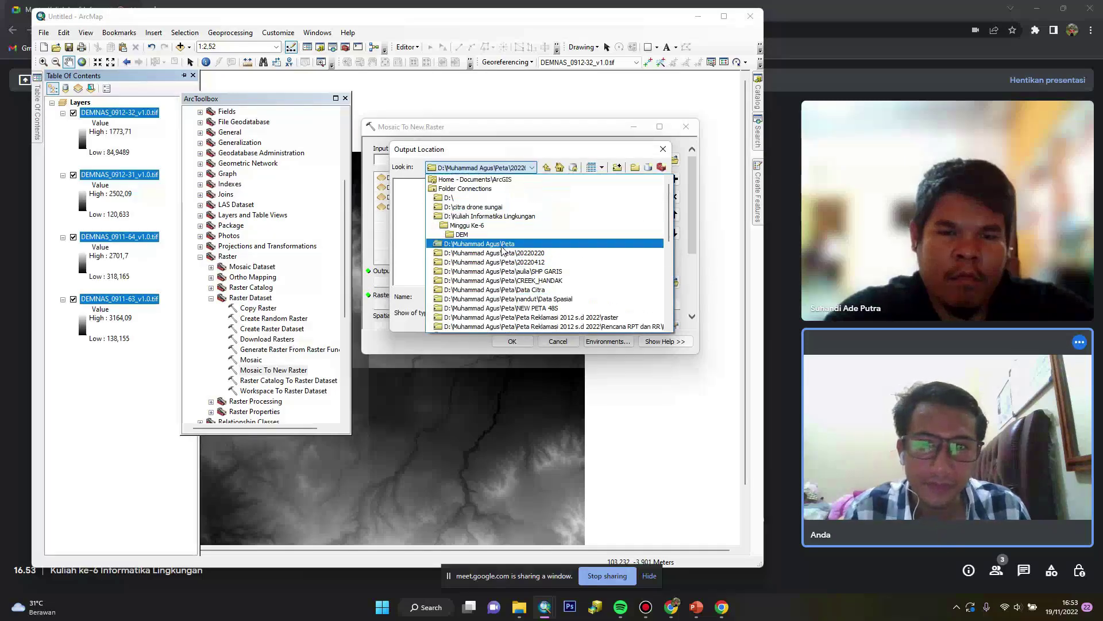
click(467, 234)
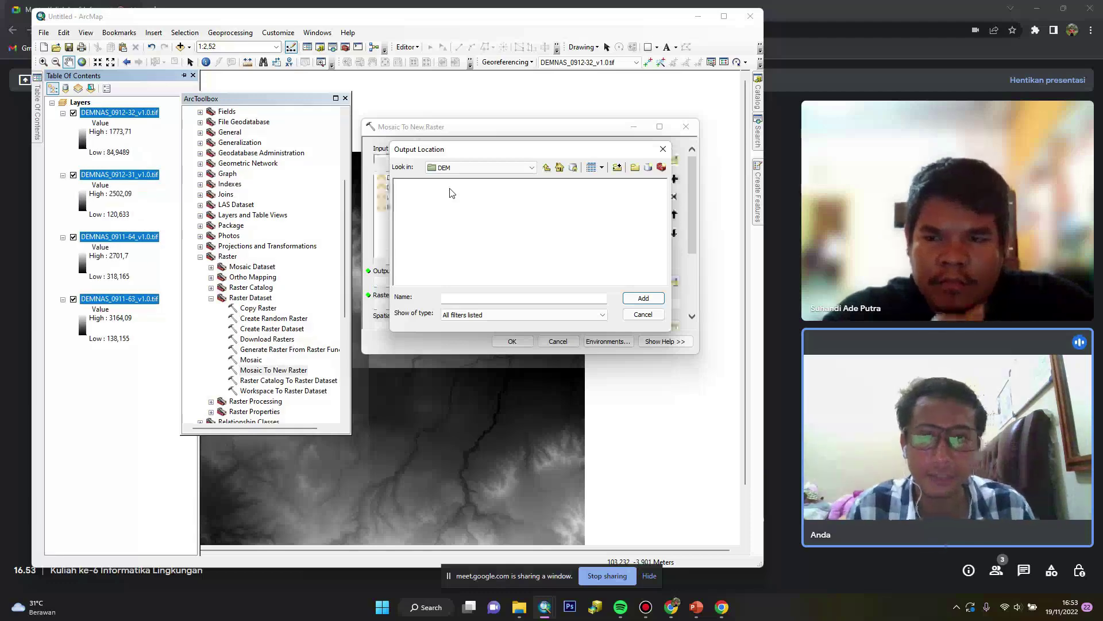
click(520, 171)
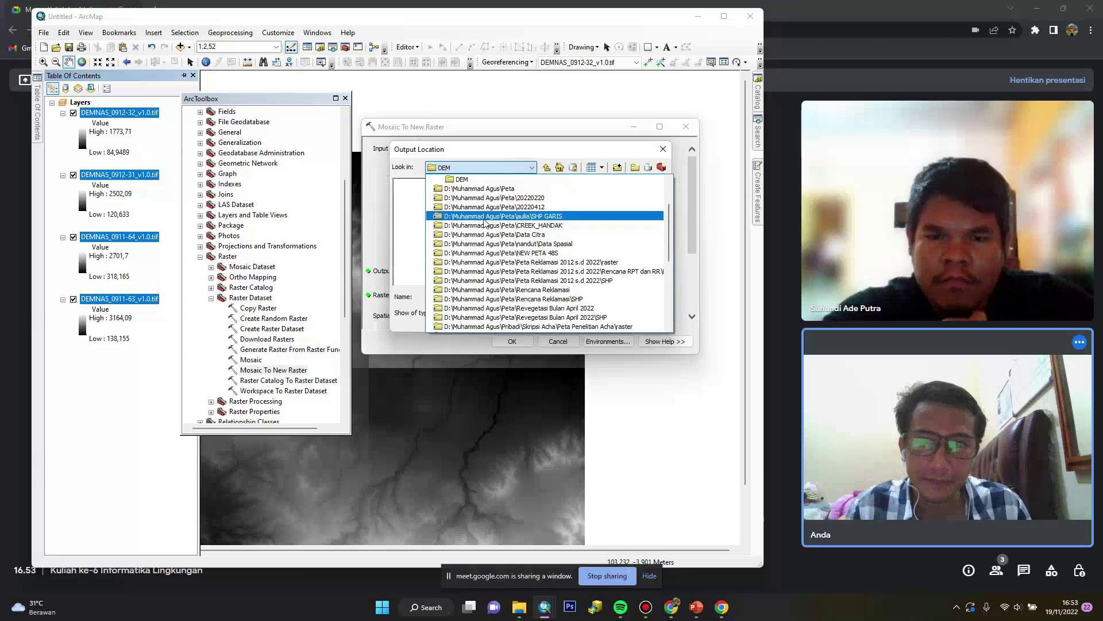
scroll(477, 230, up, 3)
click(477, 225)
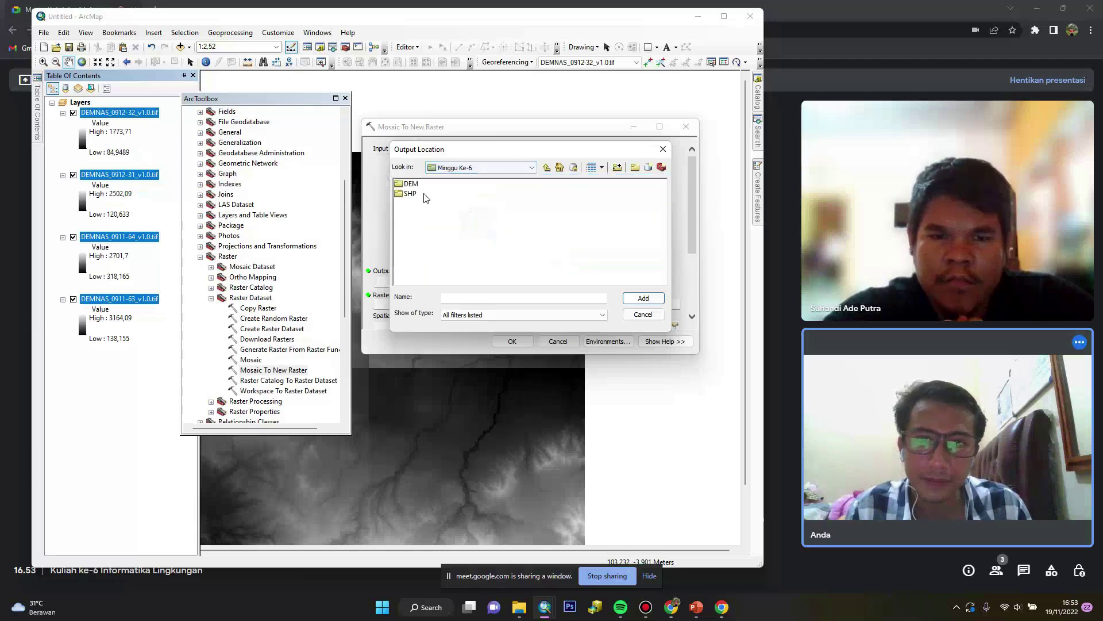
click(410, 184)
click(644, 298)
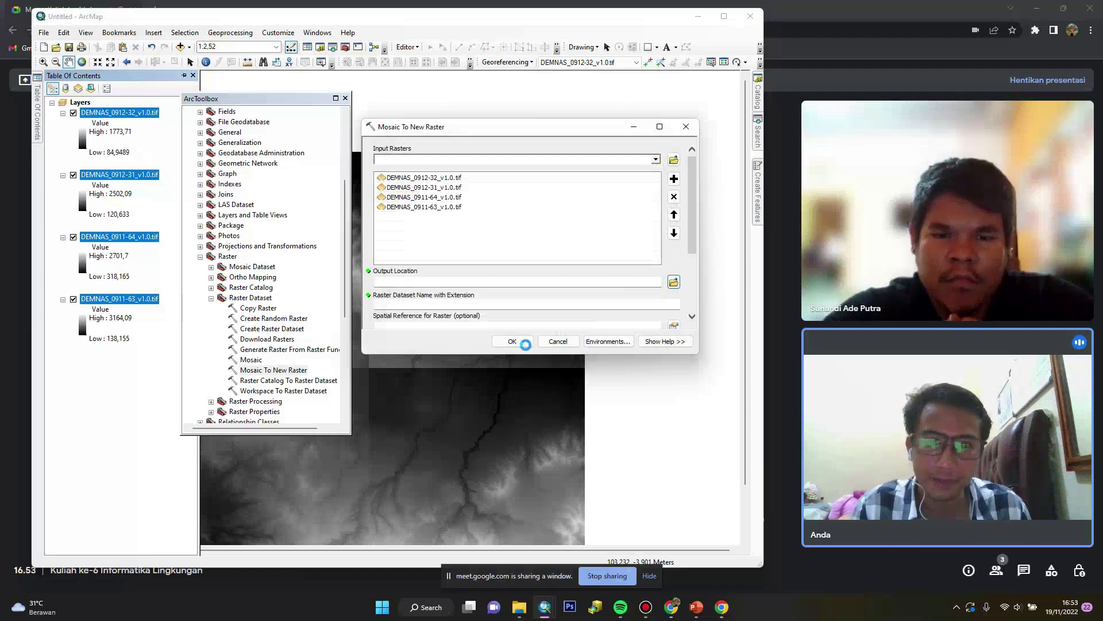
Name the output raster dataset Dem_Dempo.tif
scroll(437, 260, down, 3)
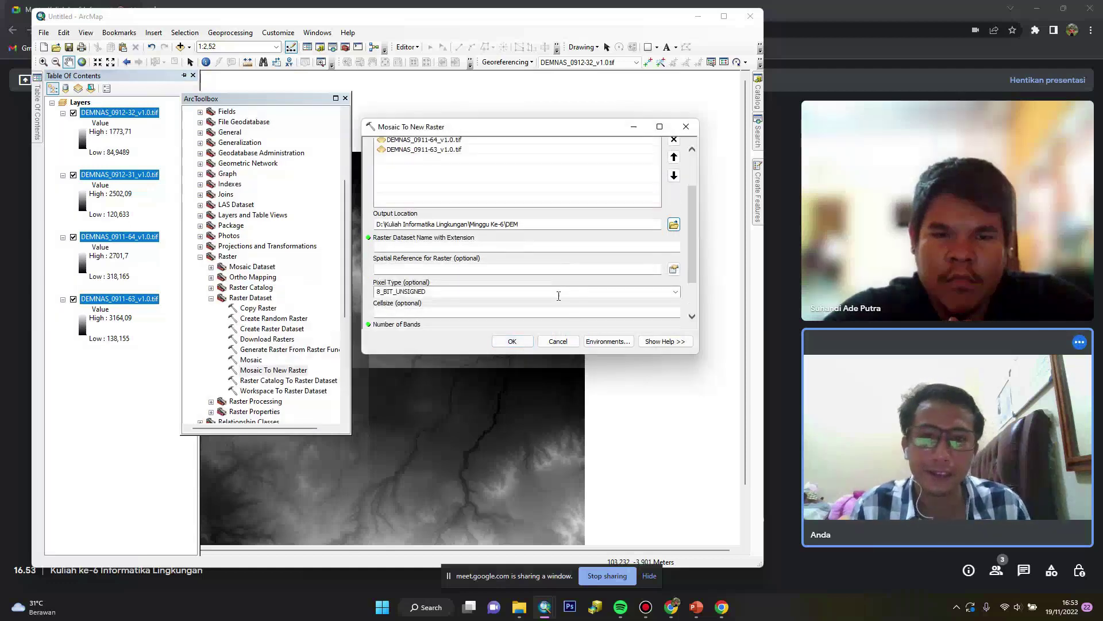
click(429, 249)
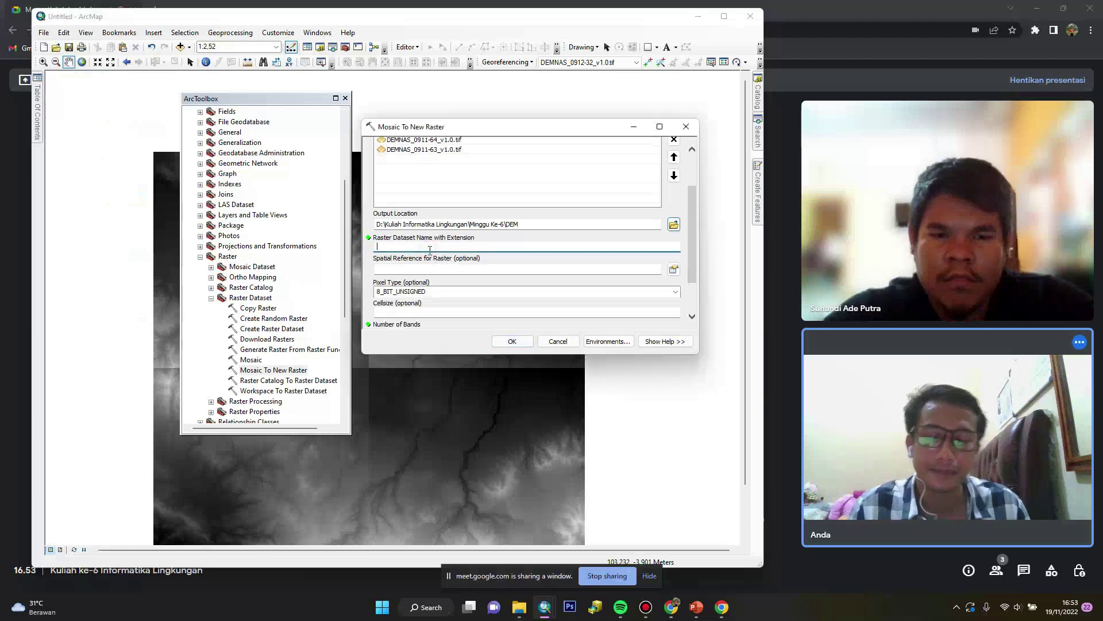
text(DE)
key(BackSpace)
text(em)
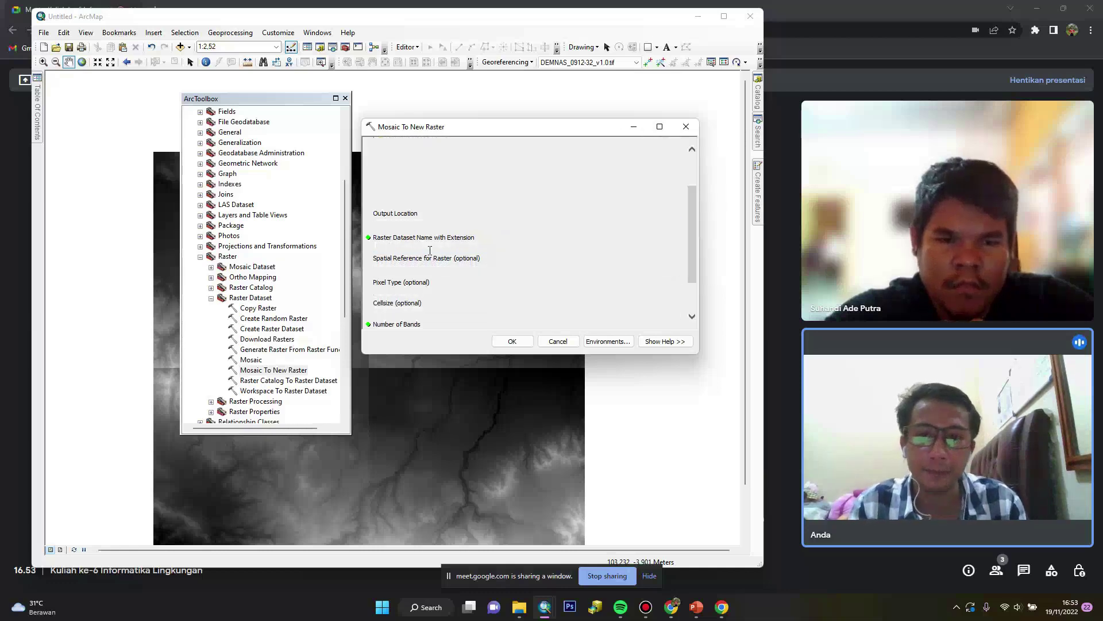
text(_Dempo)
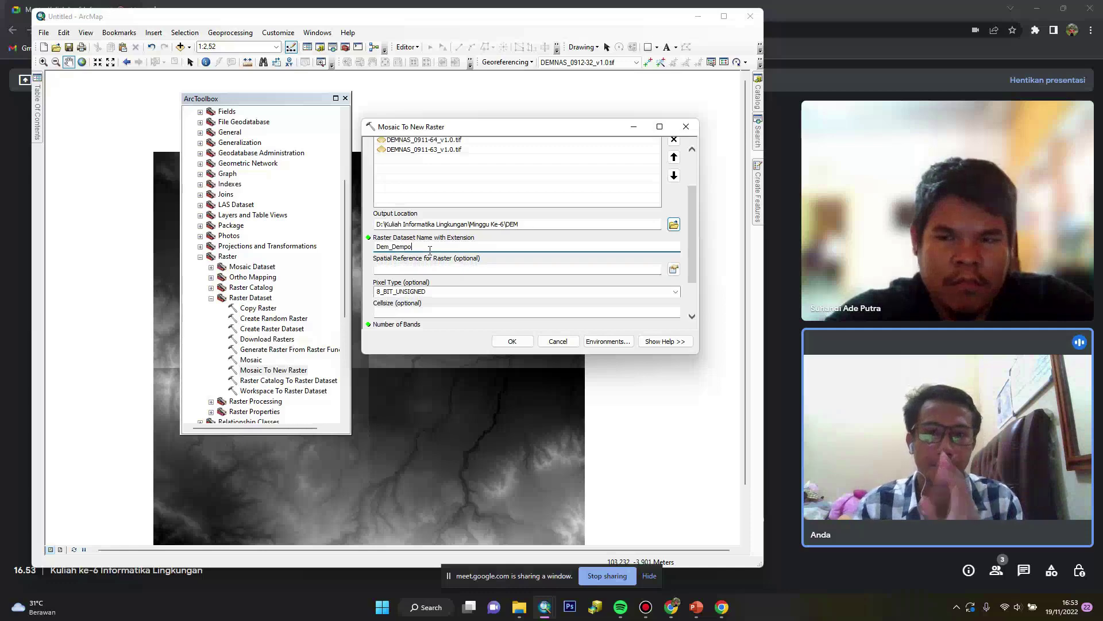
text(.t)
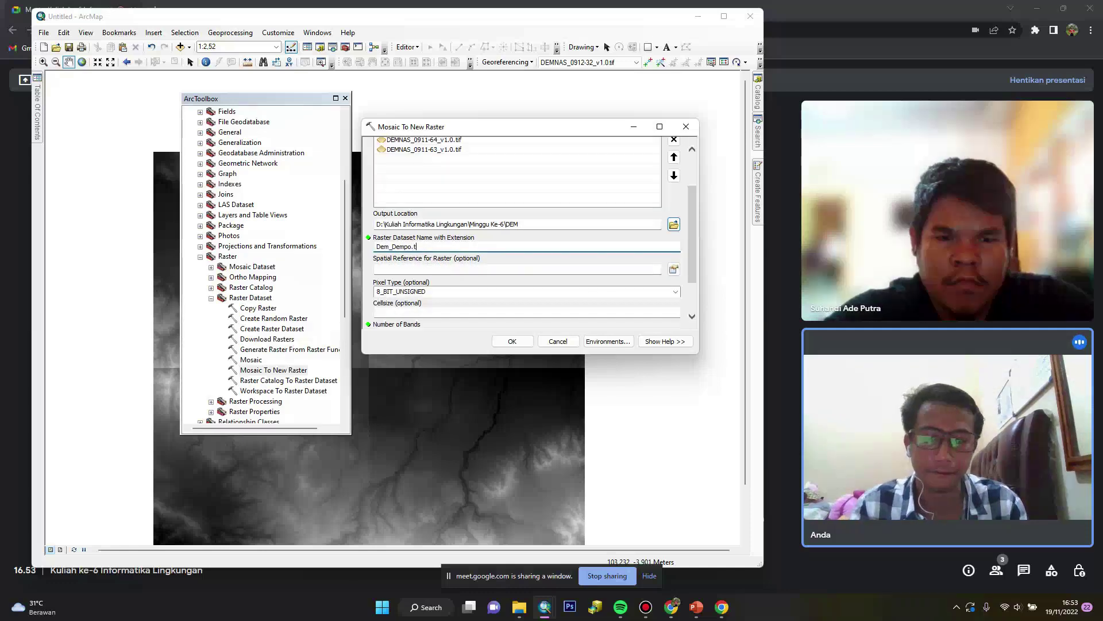
text(if)
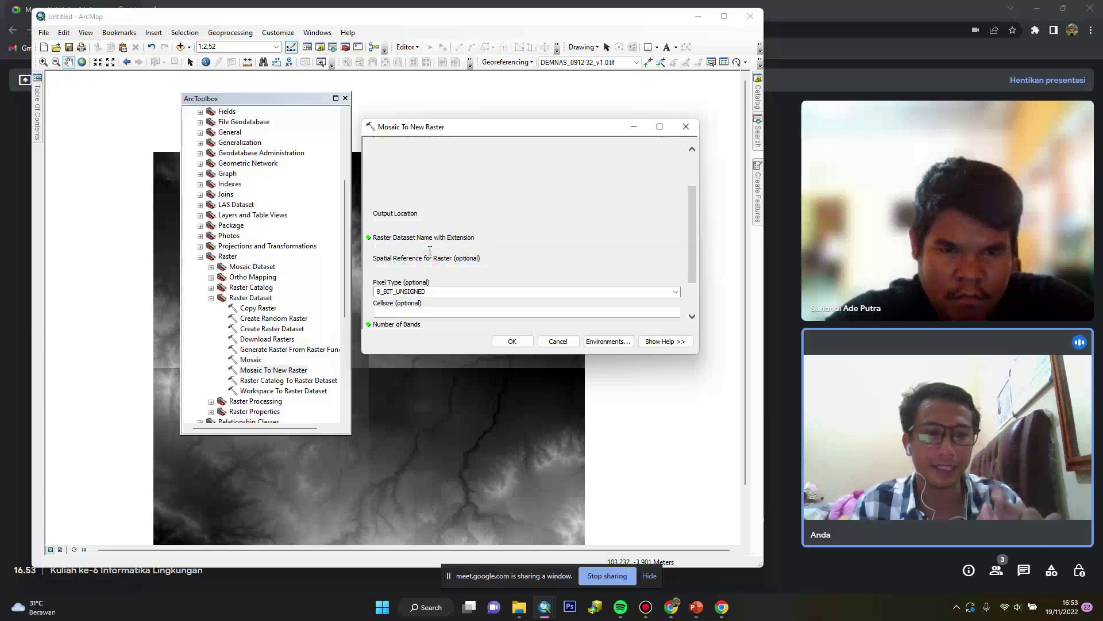
Set pixel type 32_BIT_SIGNED, 1 band, MEAN operator and MATCH colormap, then run the mosaic
scroll(440, 280, down, 1)
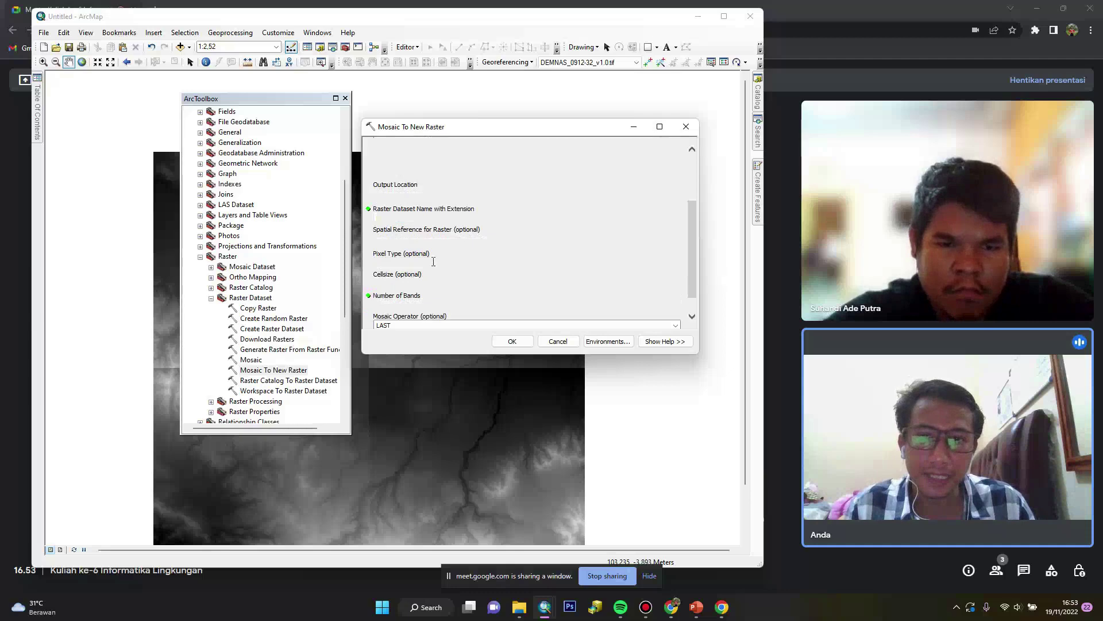
click(678, 264)
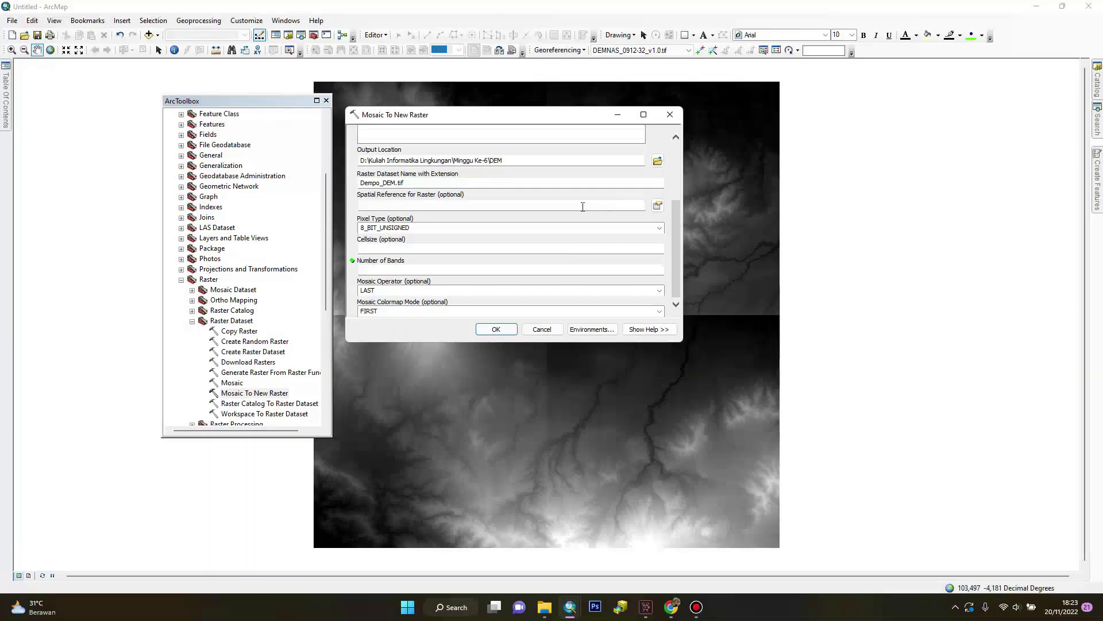
click(659, 229)
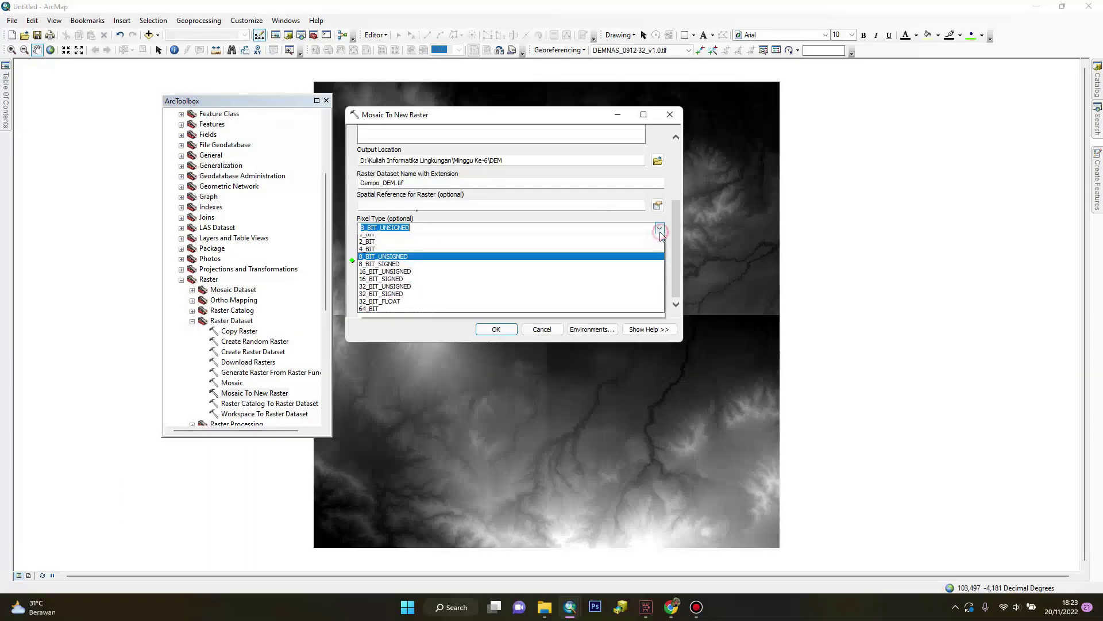
click(393, 300)
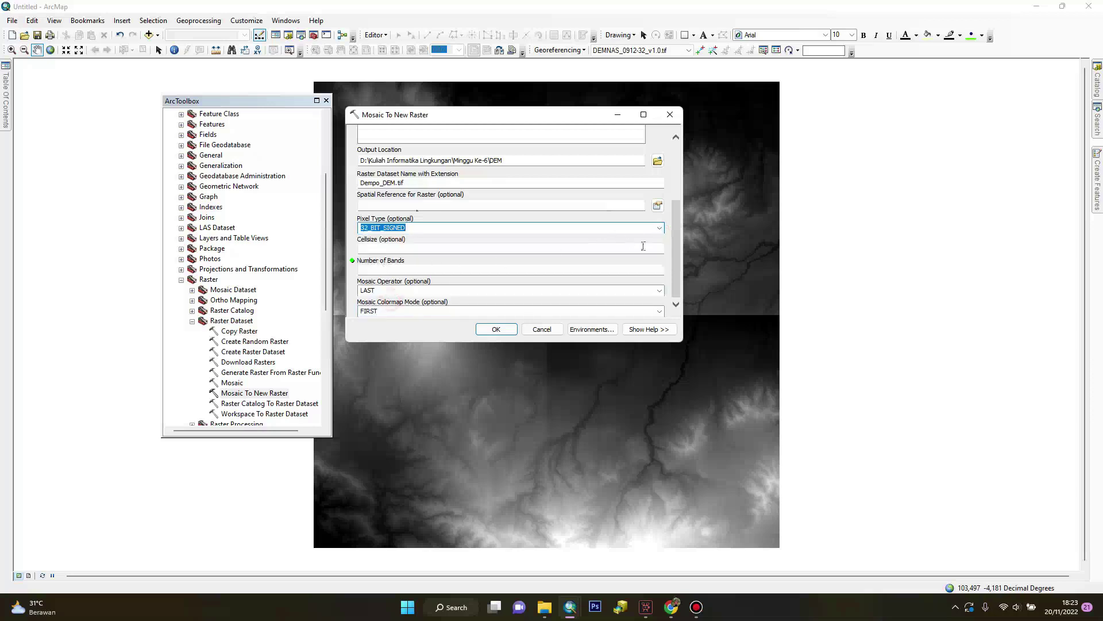
click(378, 270)
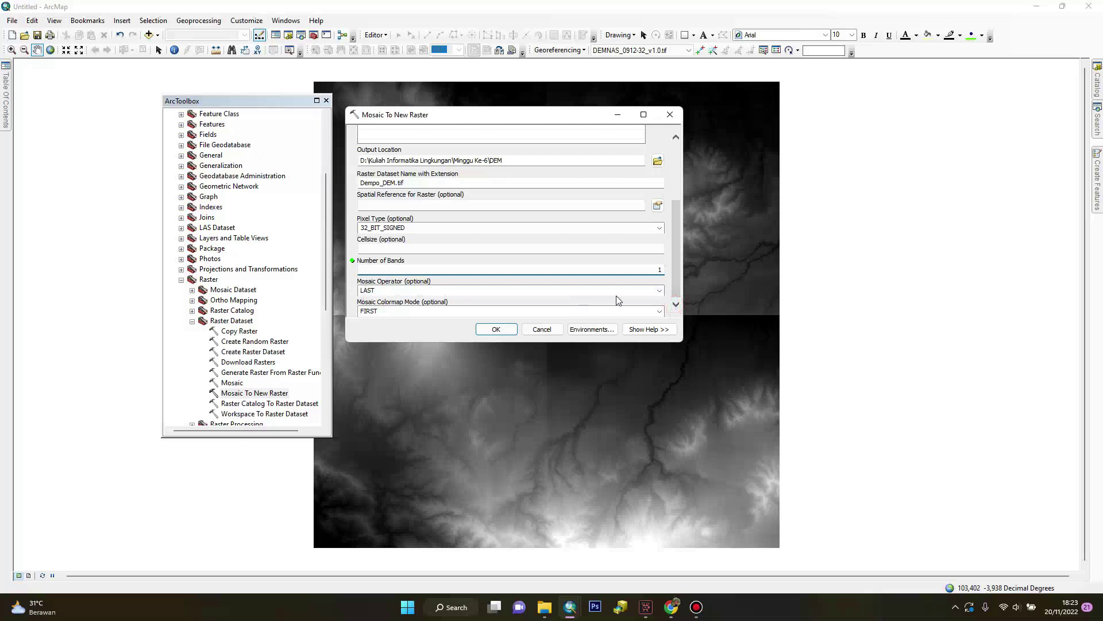
click(660, 291)
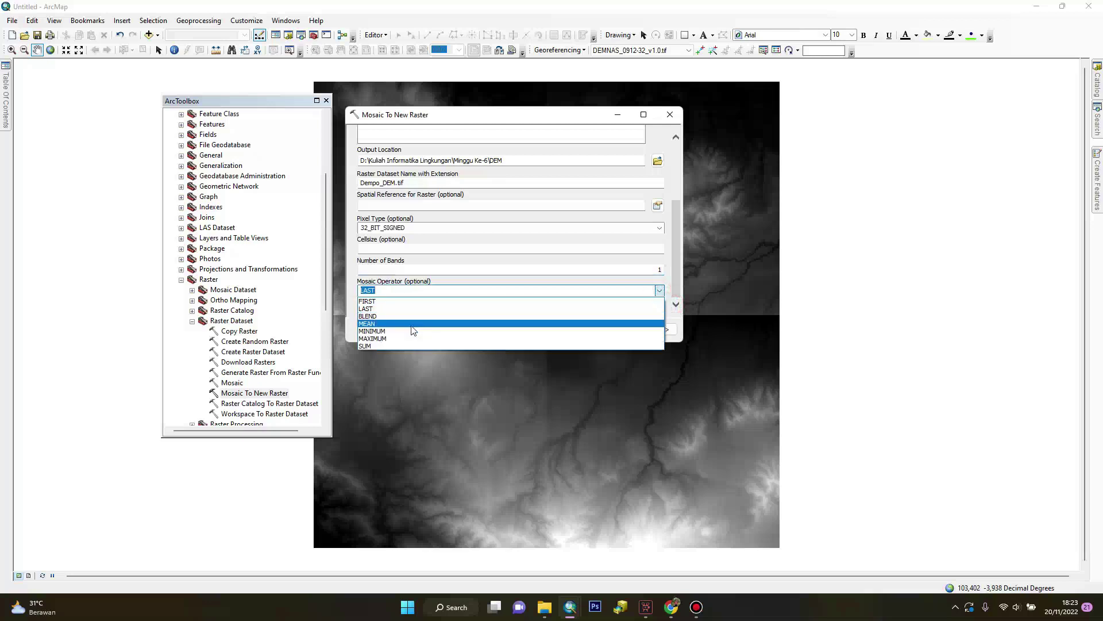
click(561, 323)
click(660, 311)
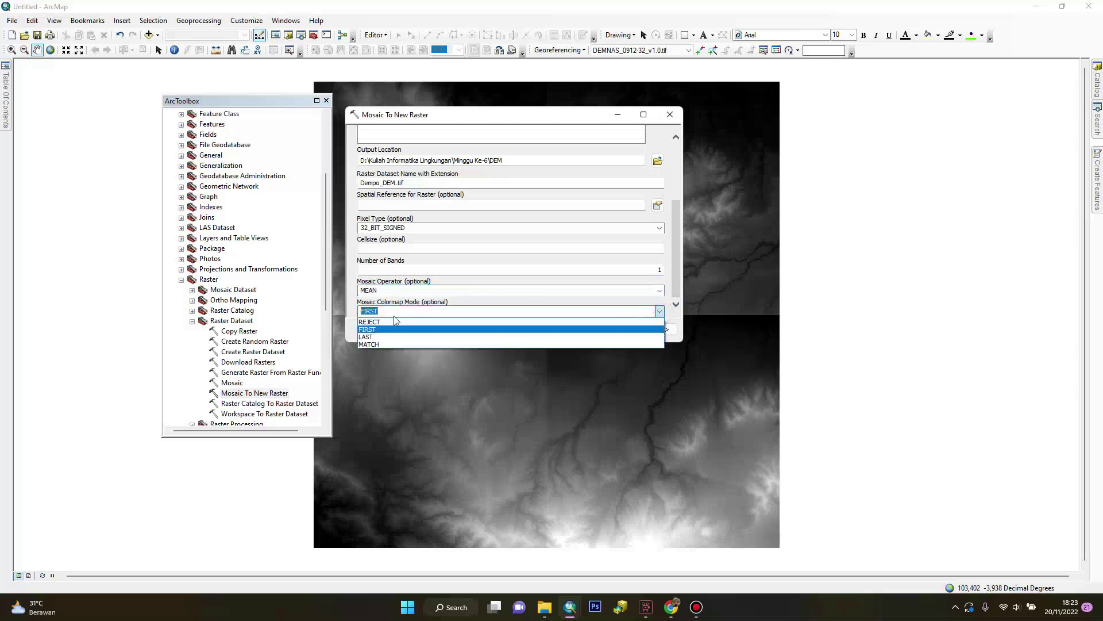
click(370, 344)
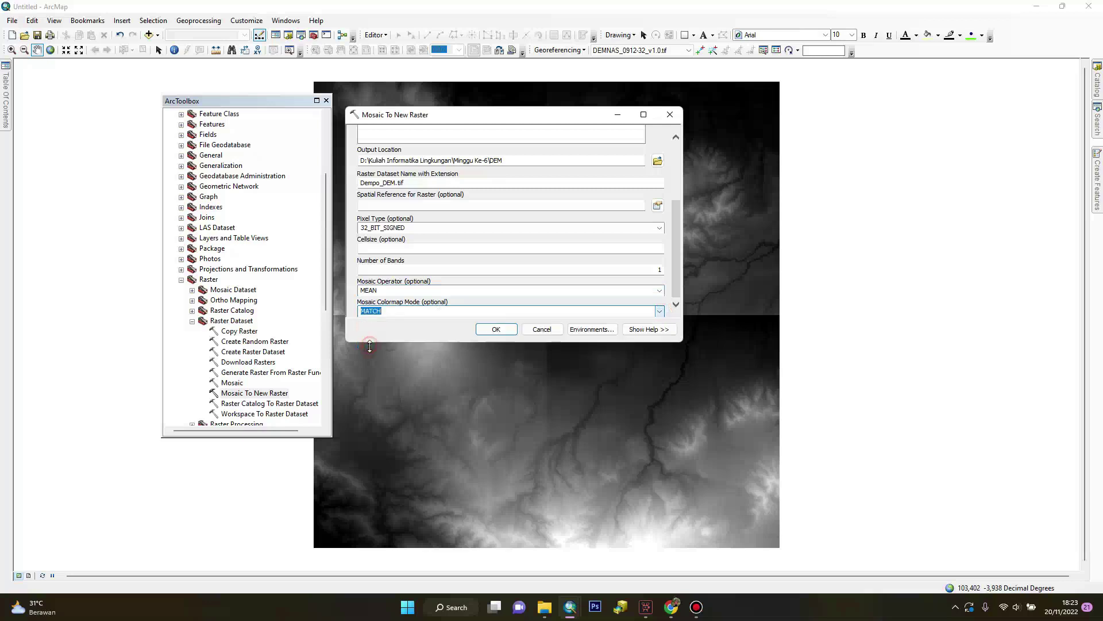
click(515, 331)
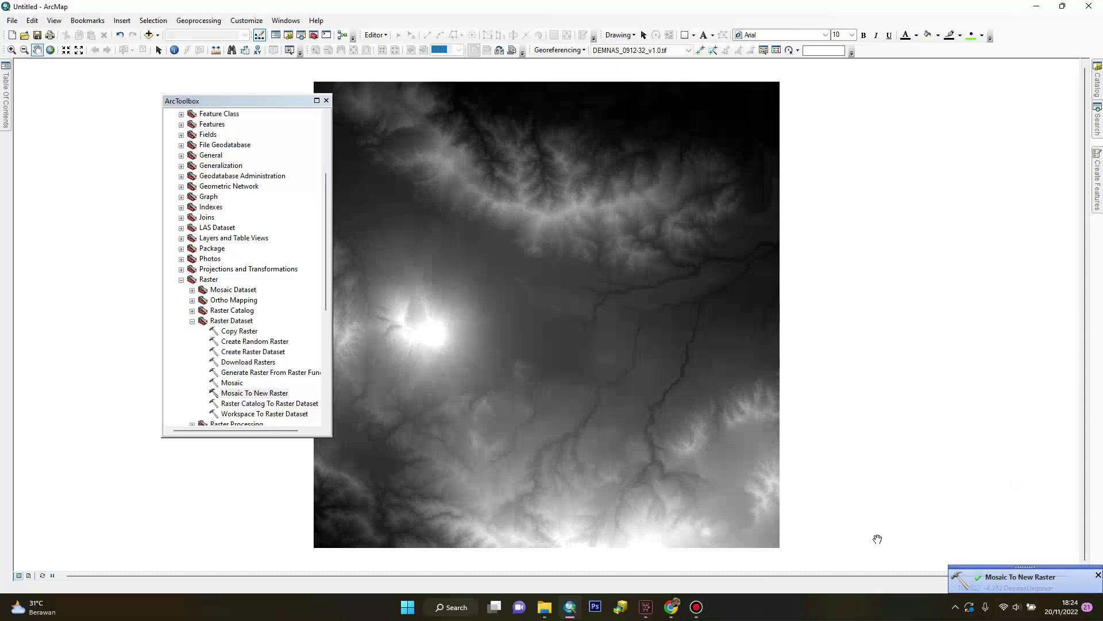
Once the merged DEM layer appears, expand Projections and Transformations in ArcToolbox
mouse_move(5, 115)
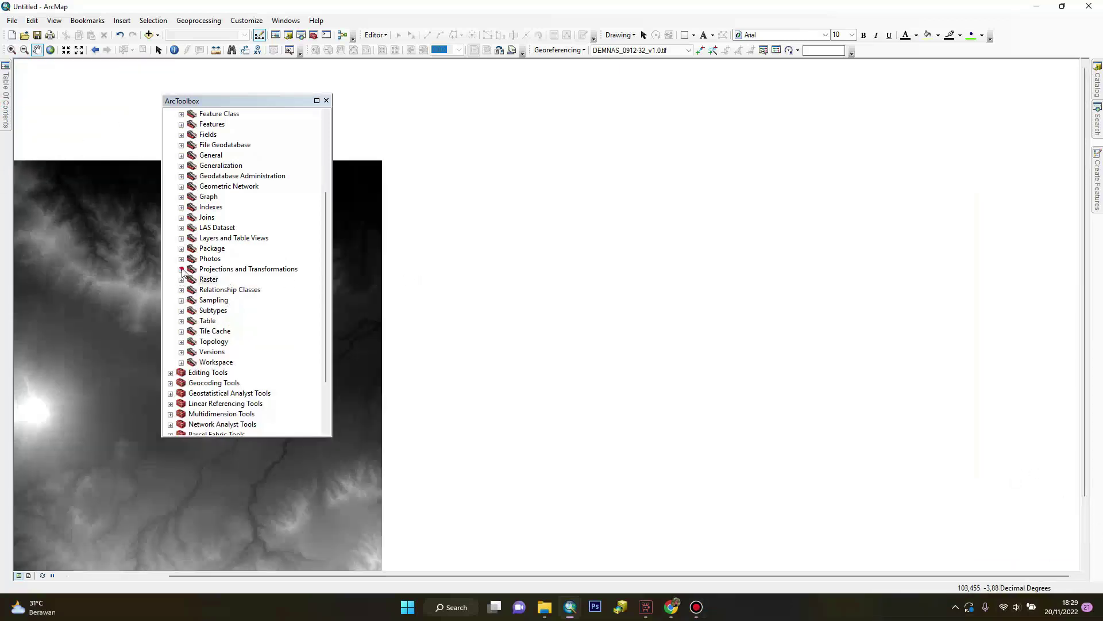
click(181, 269)
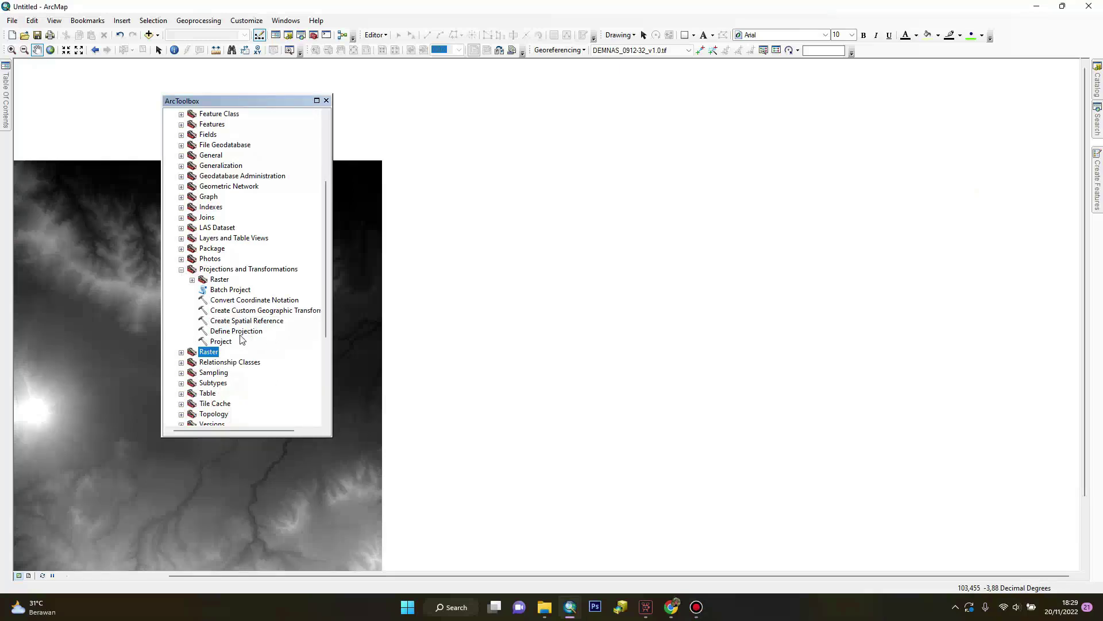
Define the projection of Dem_Dempo.tif as GCS WGS 1984 from Geographic > World
double_click(240, 333)
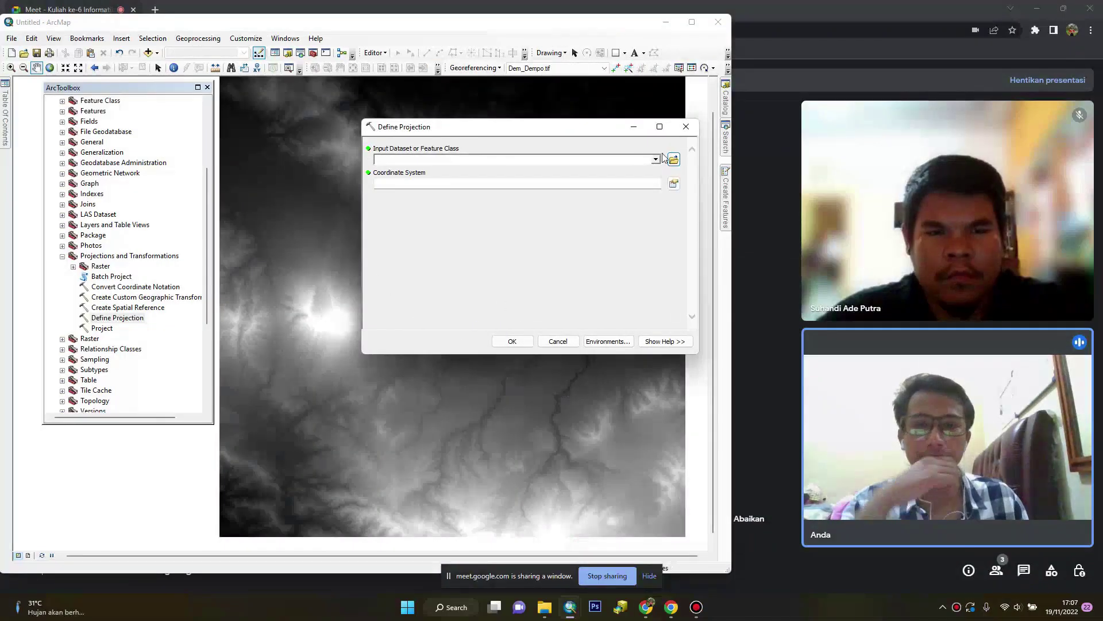
click(656, 160)
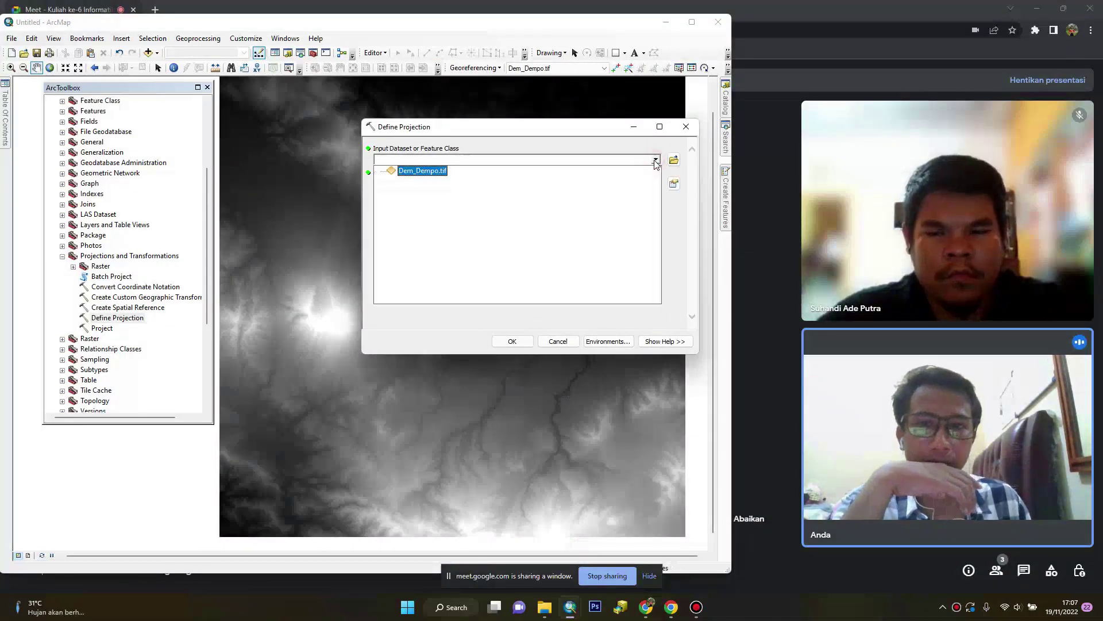
click(425, 170)
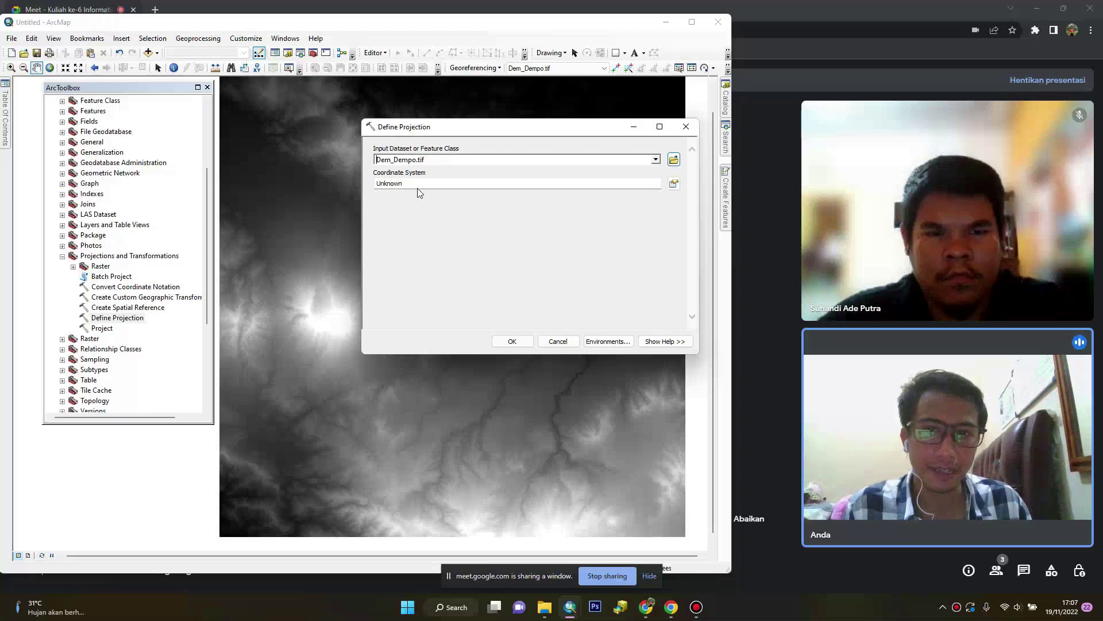
click(674, 183)
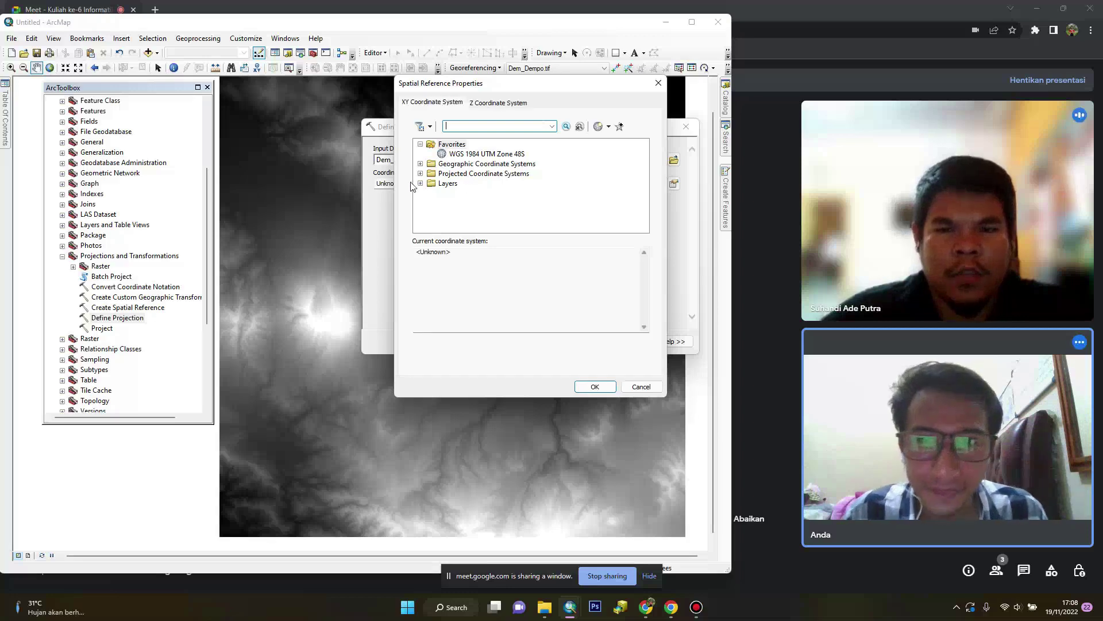
click(422, 165)
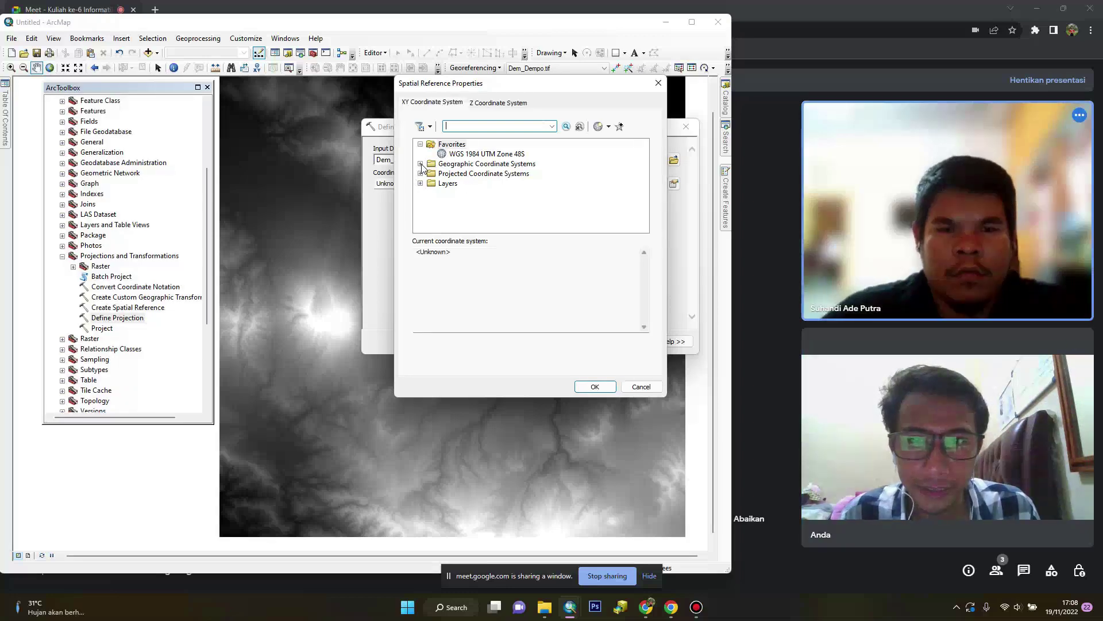
scroll(460, 195, down, 3)
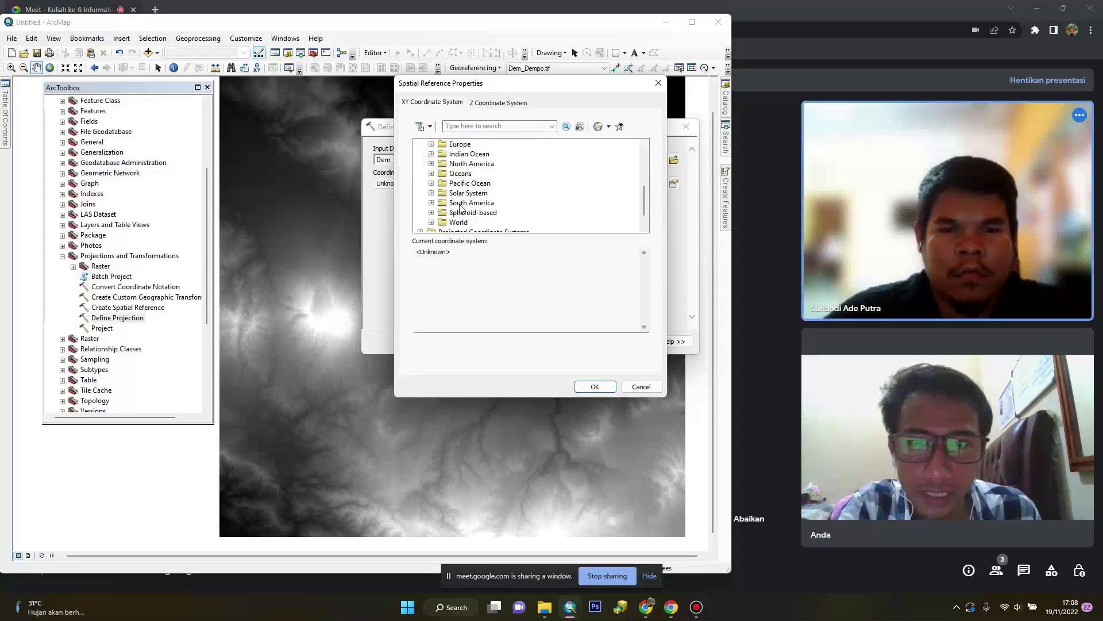
click(431, 222)
scroll(466, 213, down, 6)
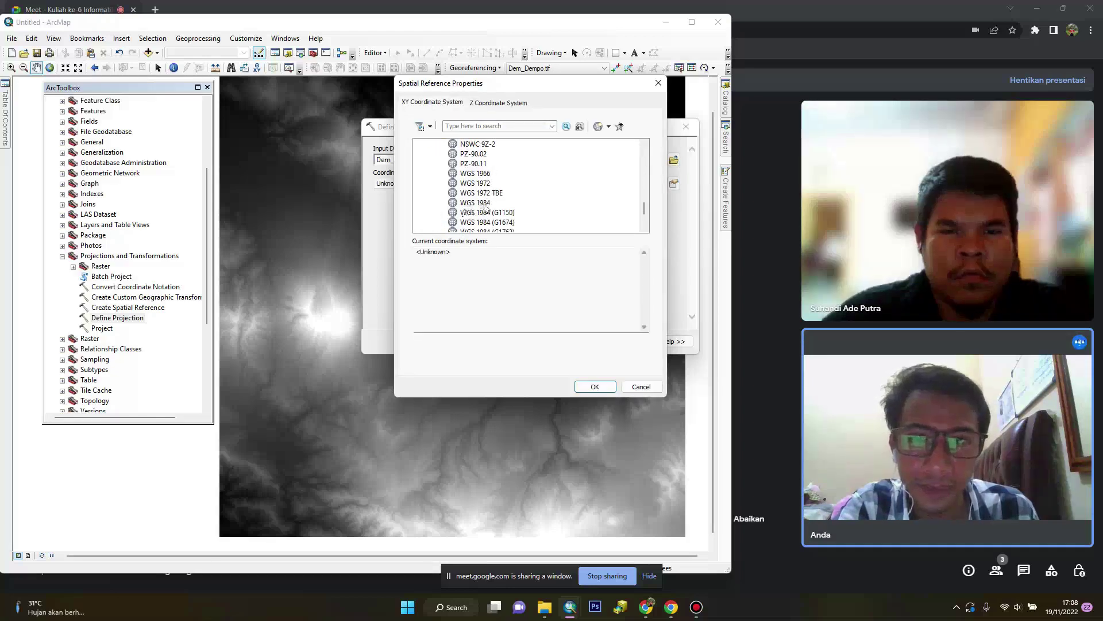
click(475, 202)
click(585, 390)
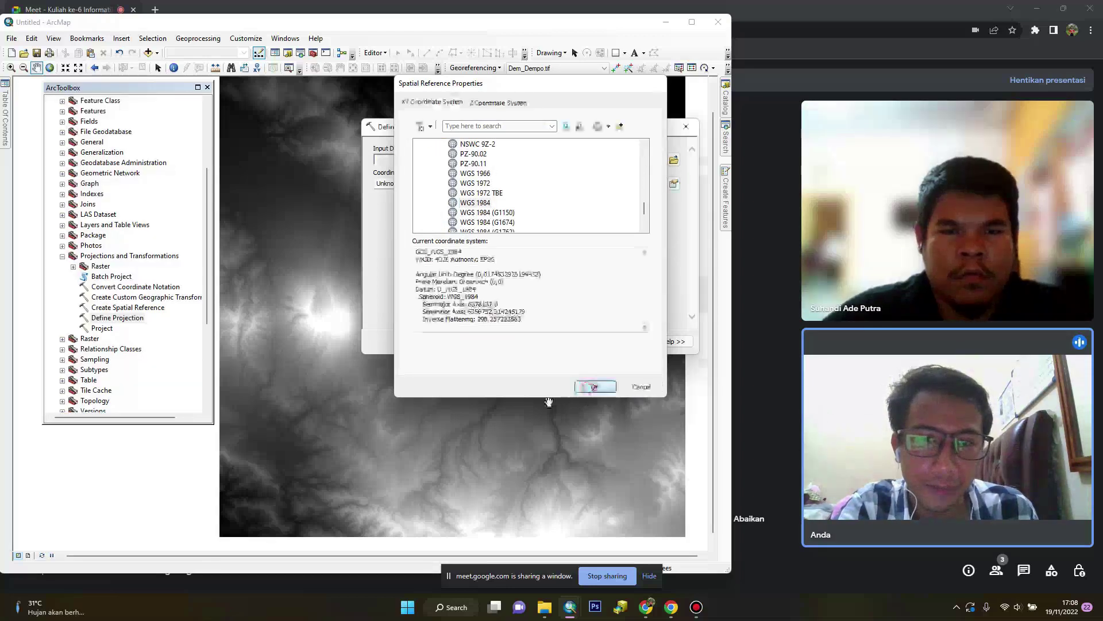
click(522, 345)
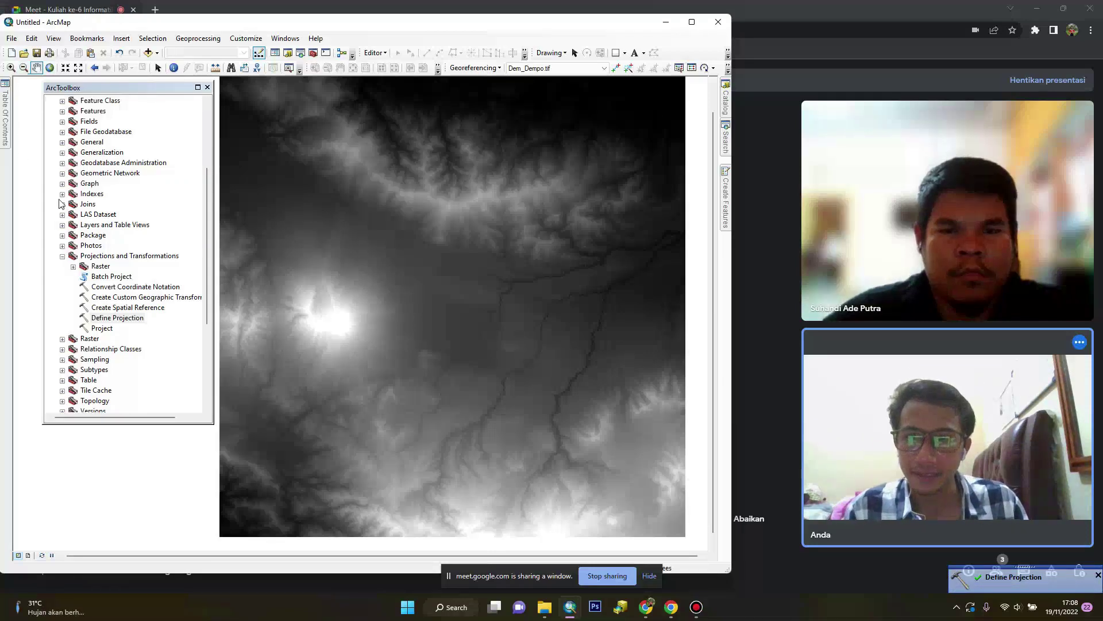
Search tools for 'raster' and open Project Raster (Data Management)
click(725, 138)
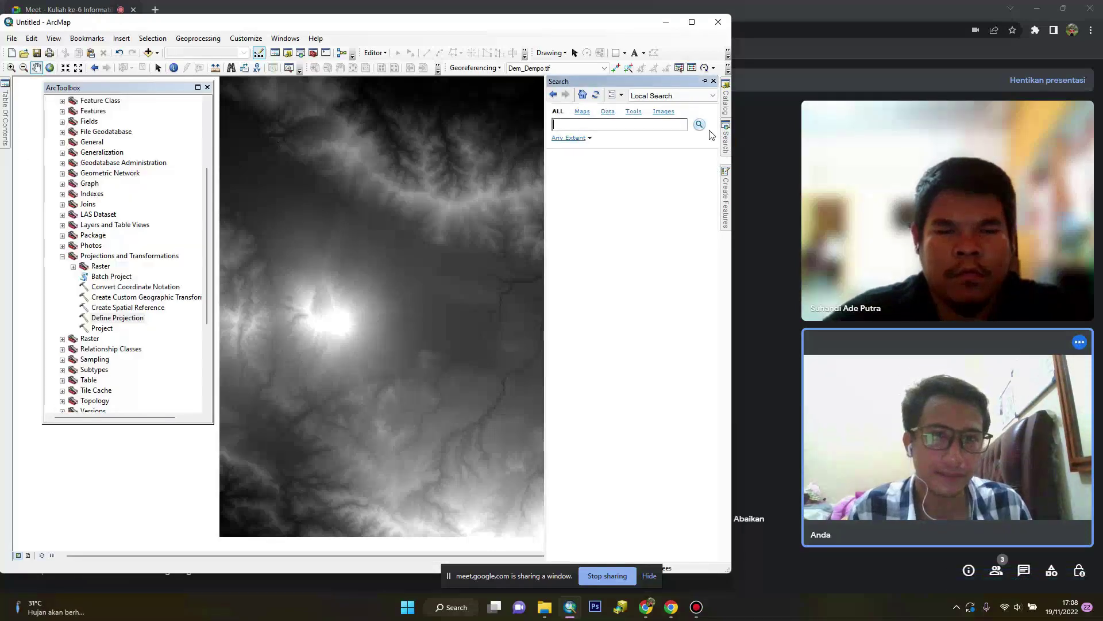
click(665, 129)
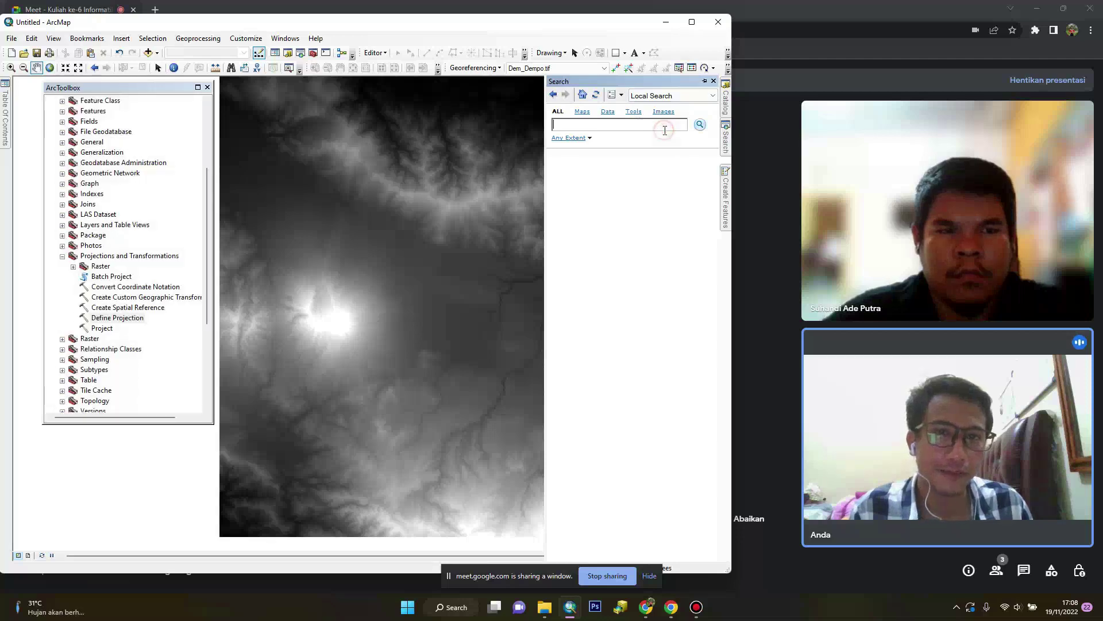
text(raster)
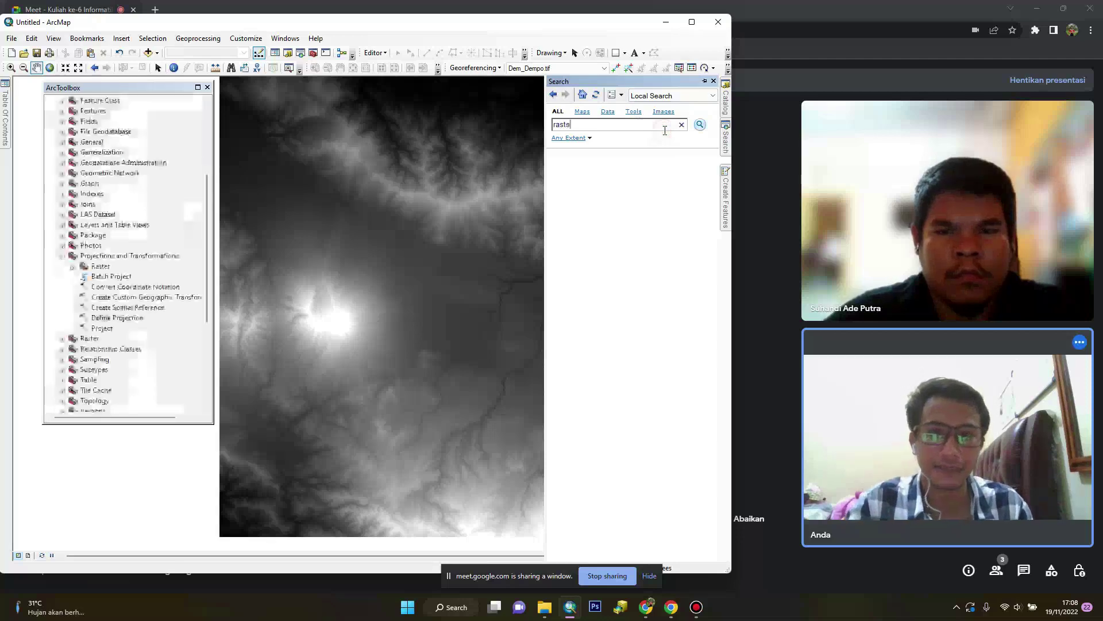
key(Return)
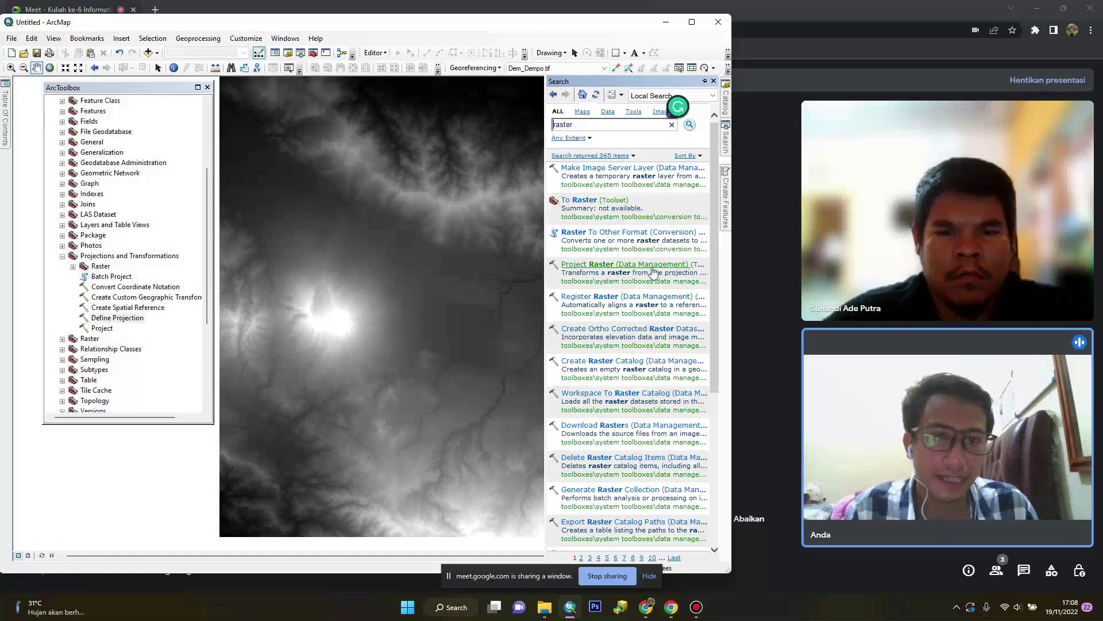
click(614, 266)
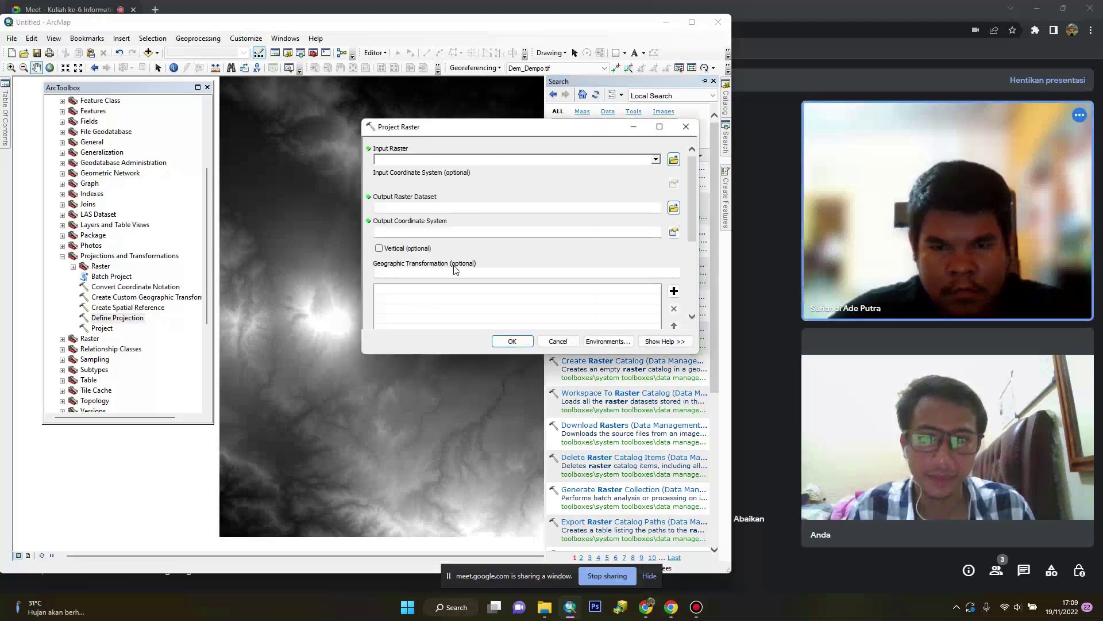
Reproject Dem_Dempo.tif to WGS 1984 UTM Zone 48S as Dem_Dempo_ProjectRaster
drag(527, 135, 454, 141)
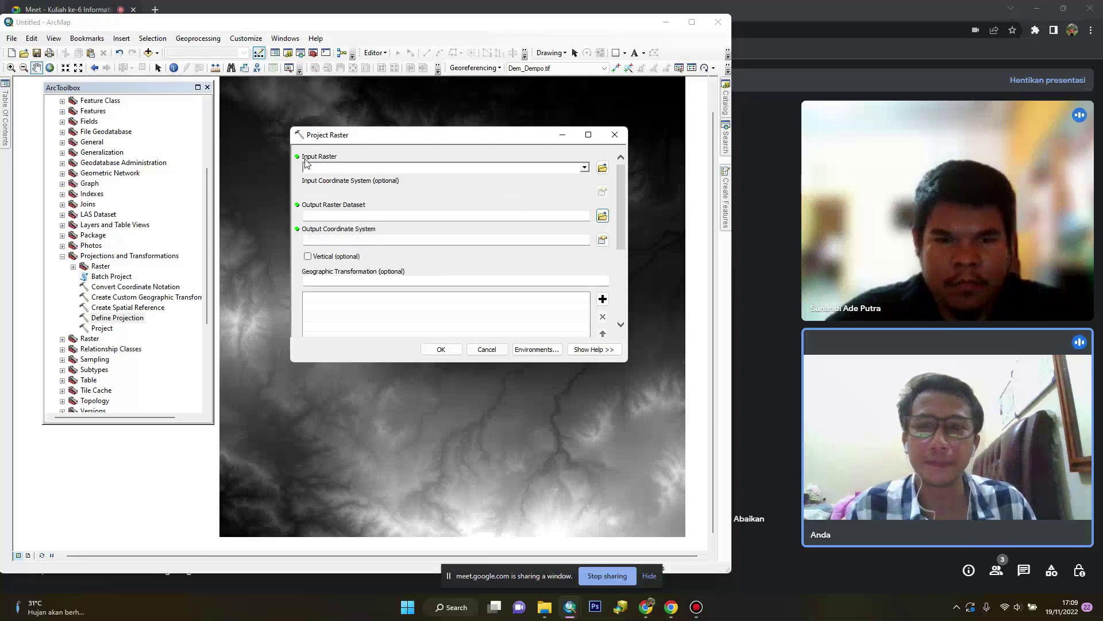
click(584, 167)
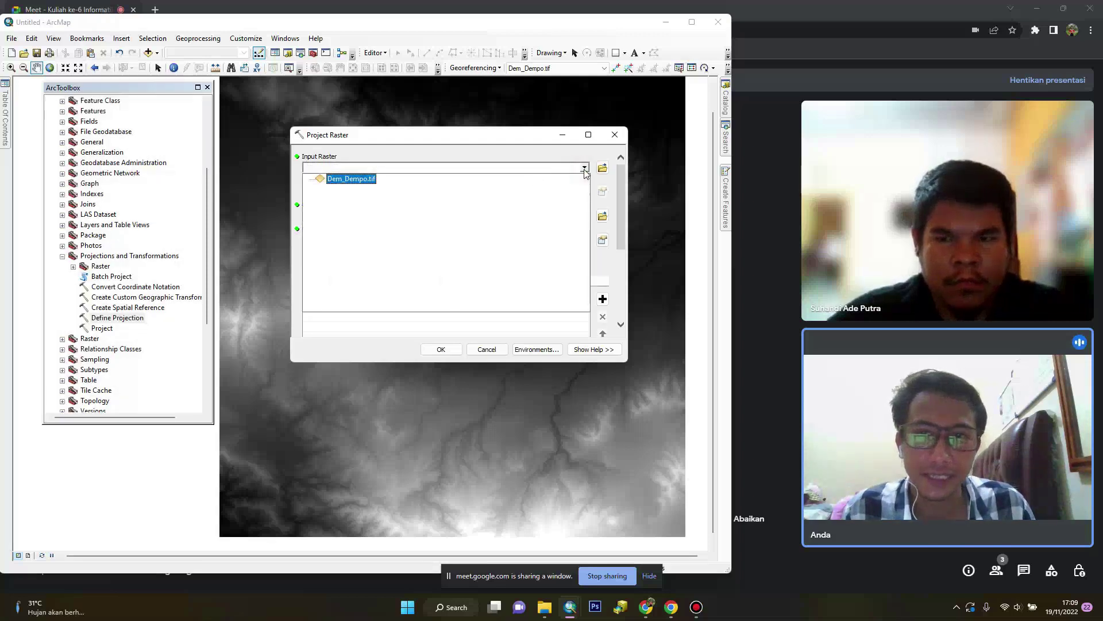
click(347, 178)
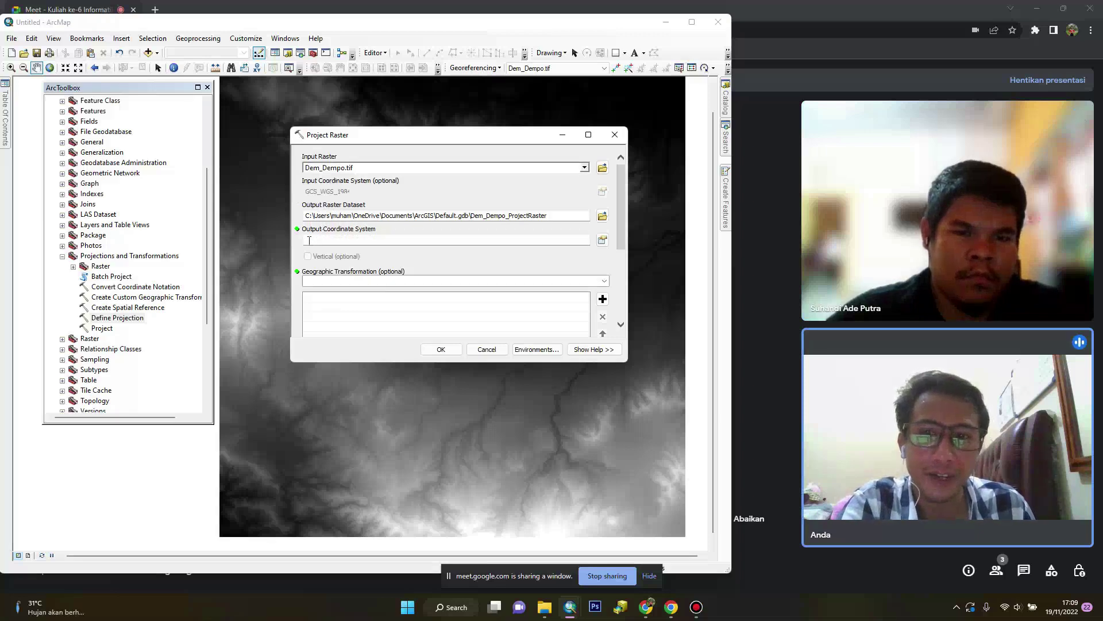
click(603, 240)
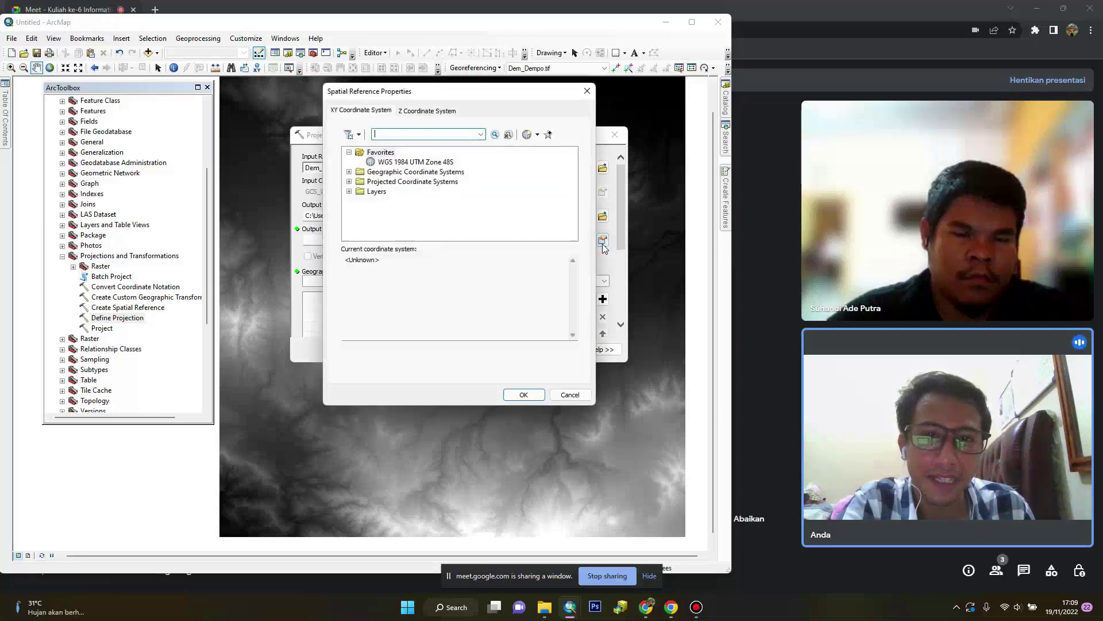
click(391, 162)
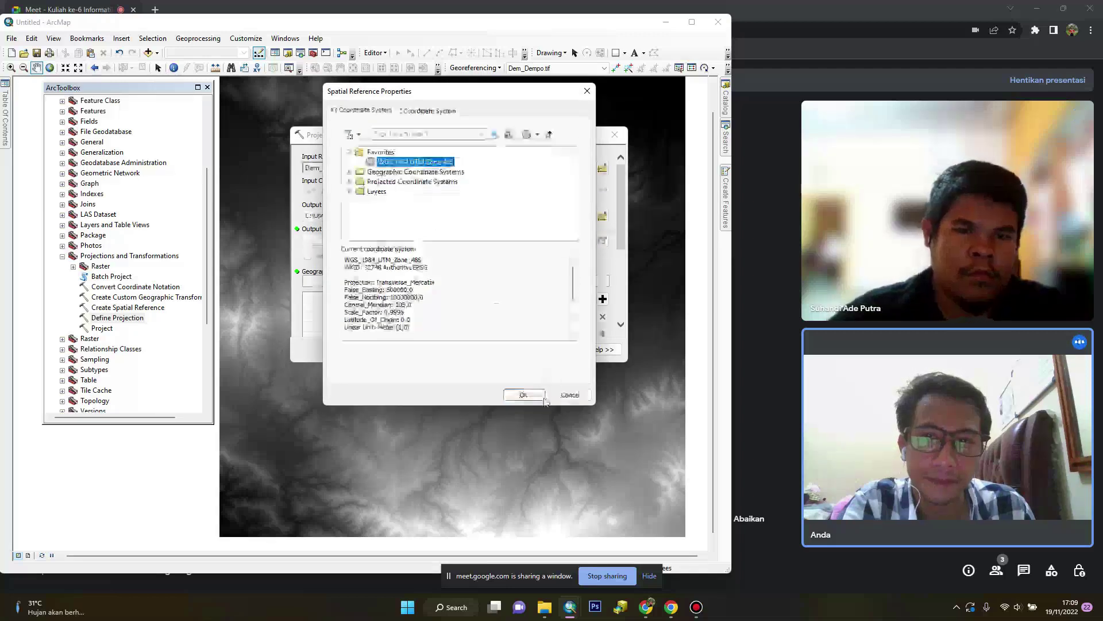
click(524, 394)
click(454, 354)
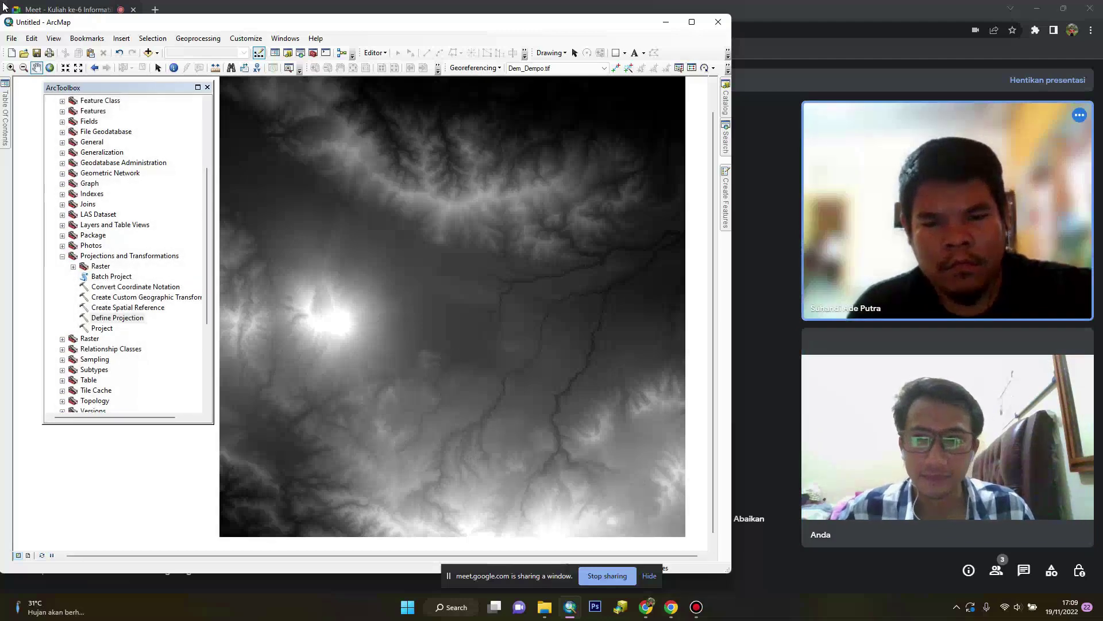
Move ArcToolbox aside to reveal the new Dem_Dempo_ProjectRaster layer in the Table Of Contents
mouse_move(10, 139)
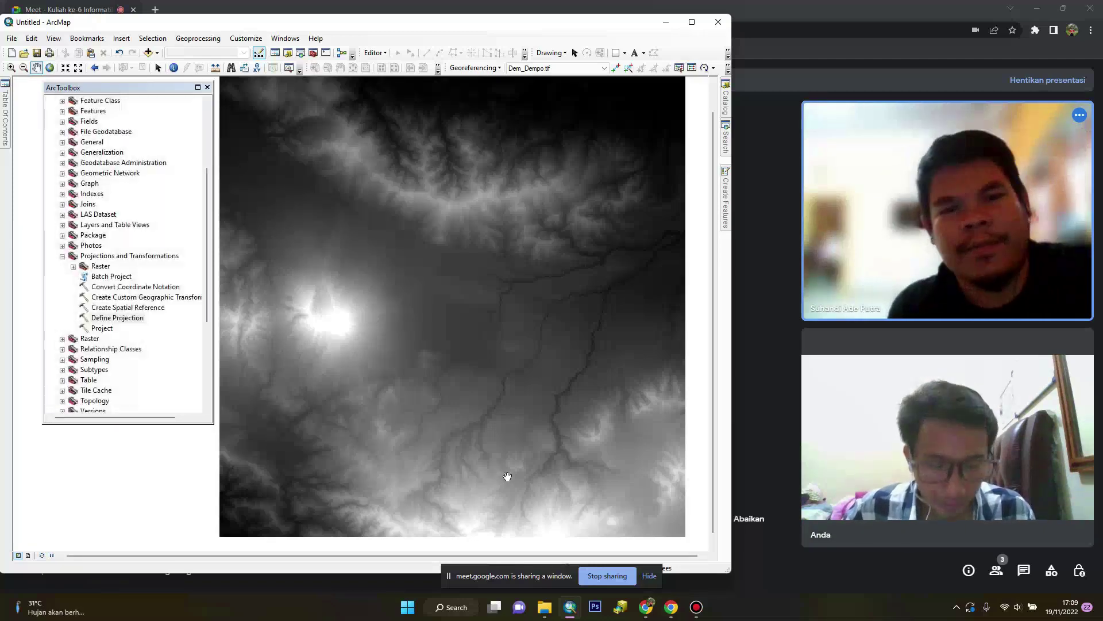
mouse_move(8, 116)
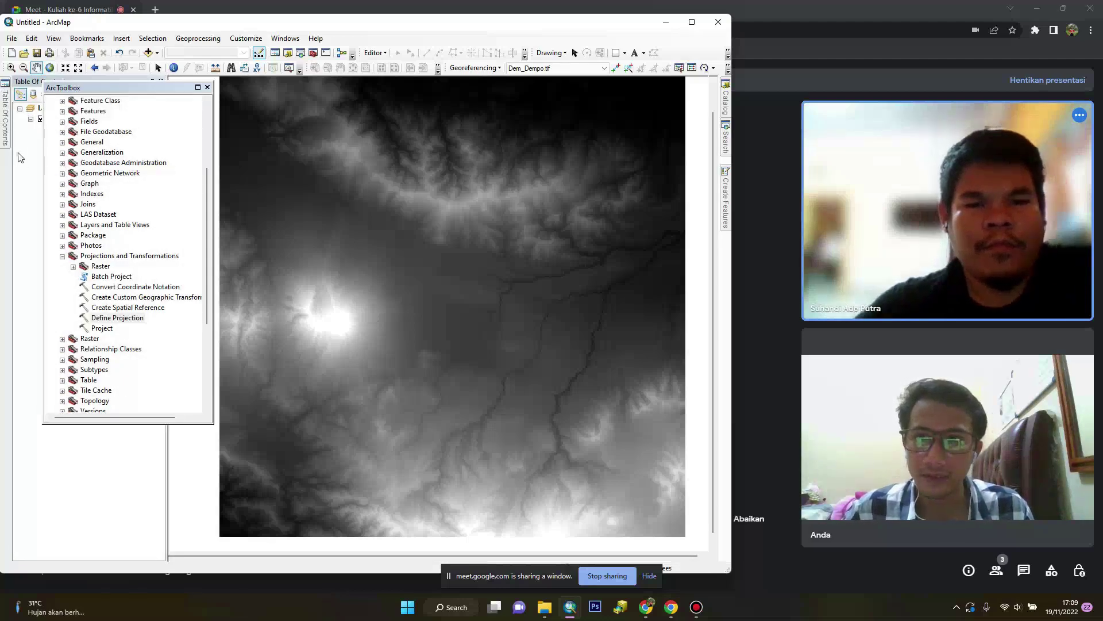
drag(106, 89, 247, 110)
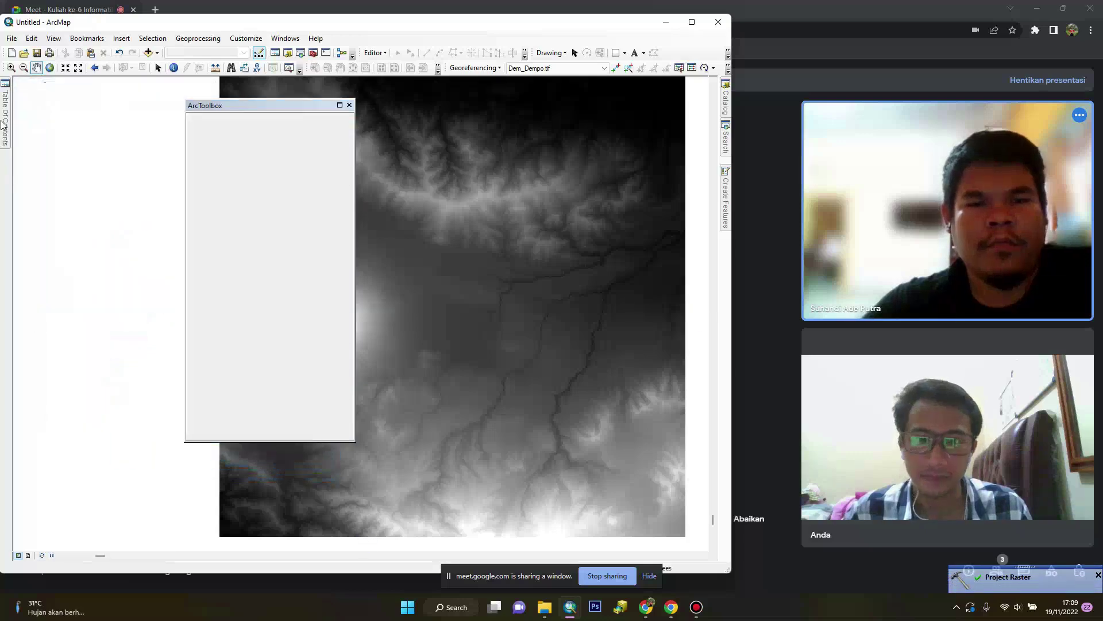
mouse_move(3, 124)
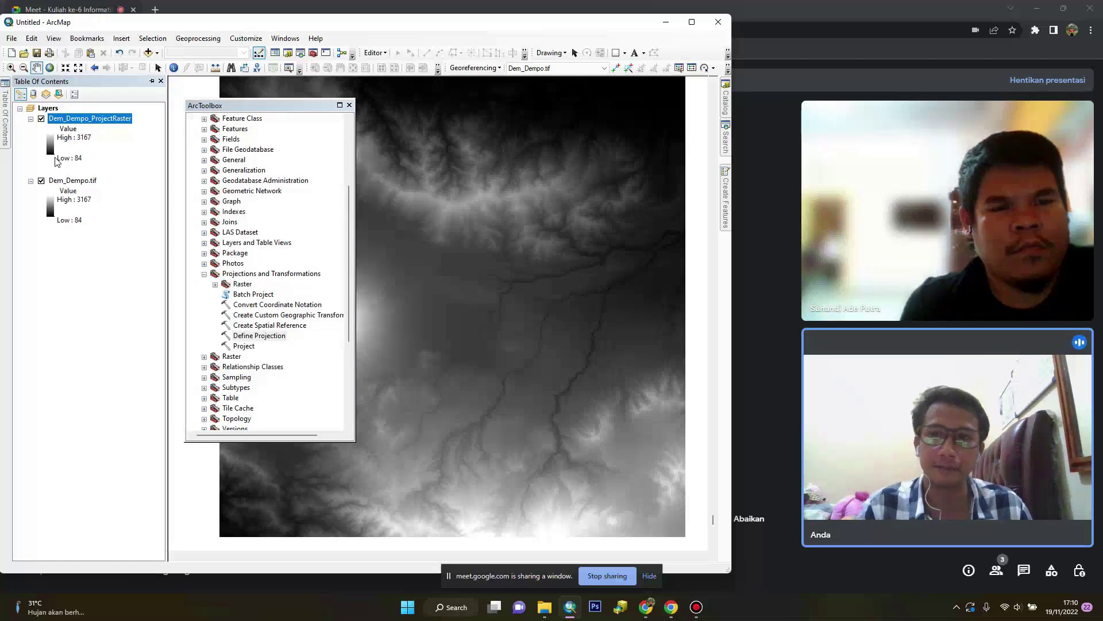
Export the Dem_Dempo_ProjectRaster layer with the Minggu Ke-6\DEM folder as destination
right_click(67, 123)
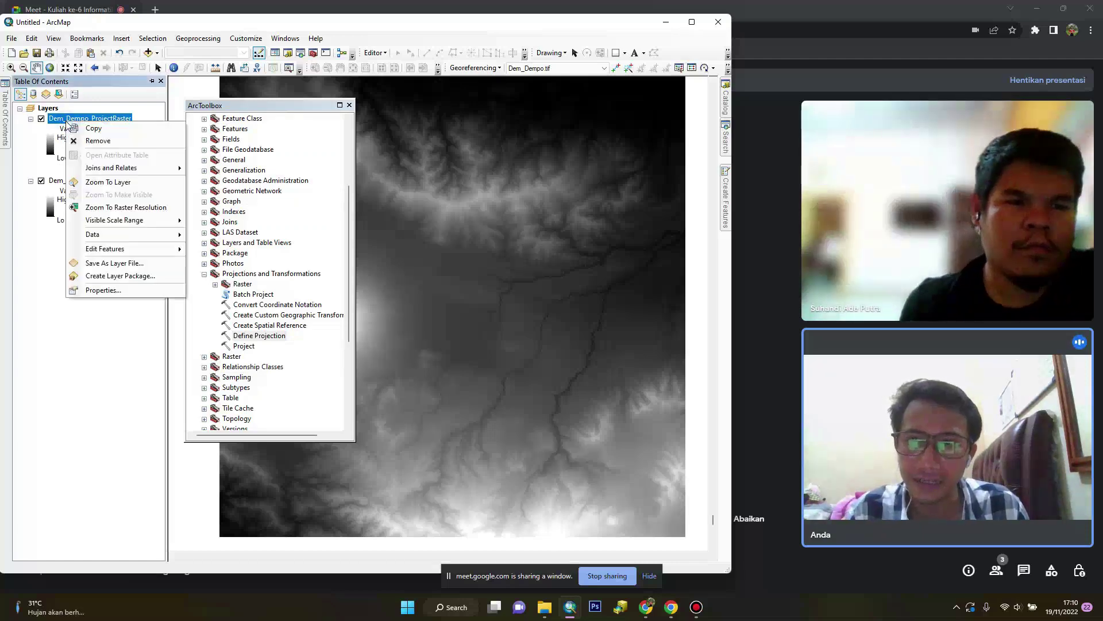
mouse_move(144, 235)
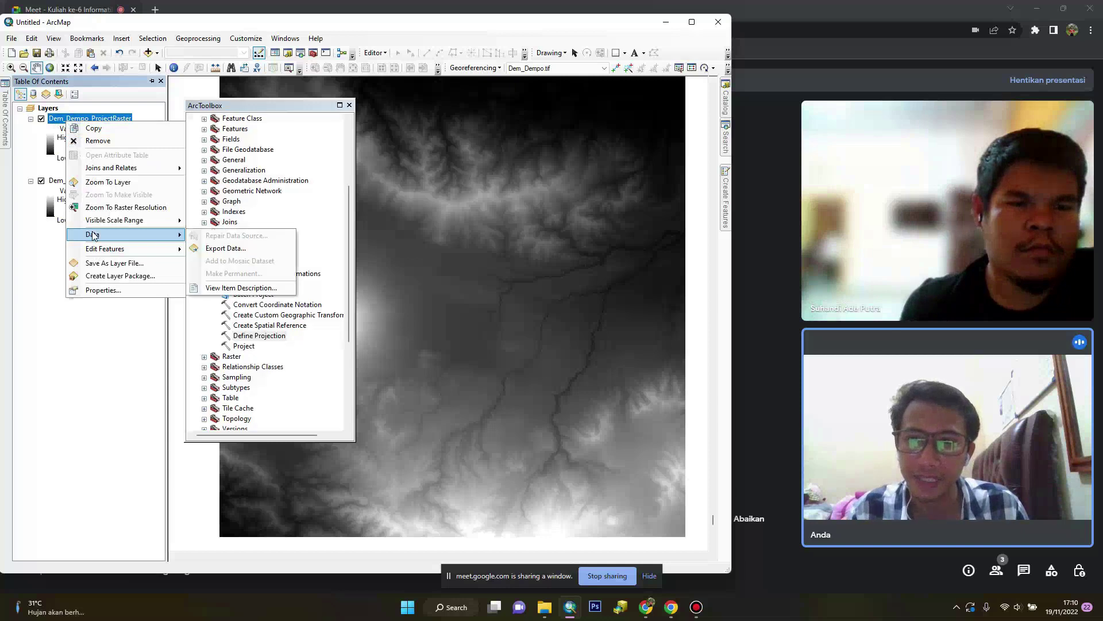
click(224, 252)
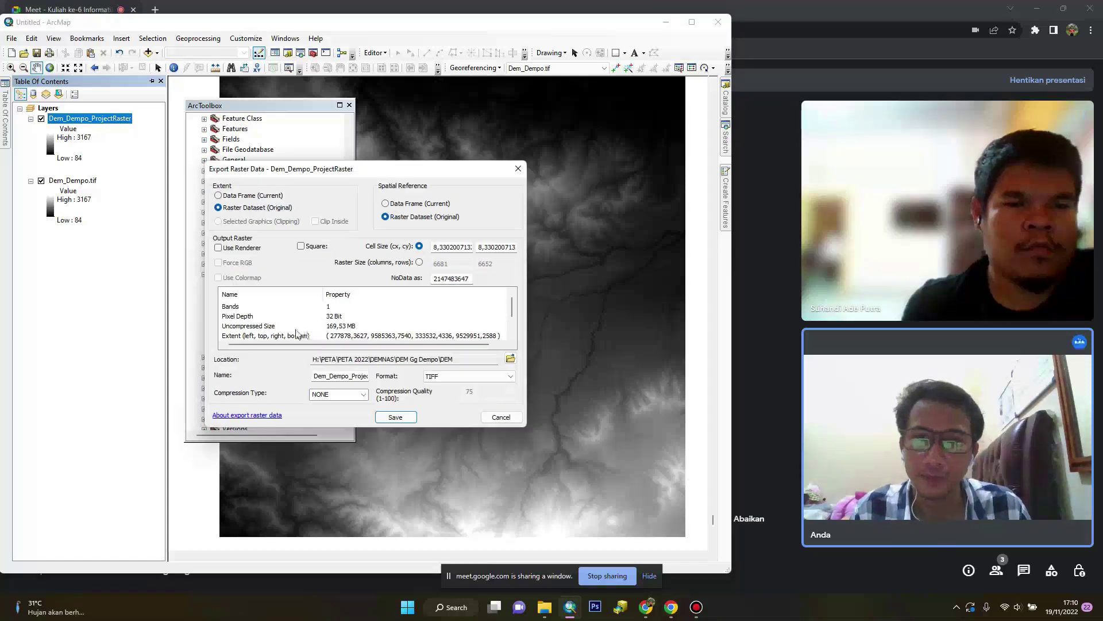
click(510, 359)
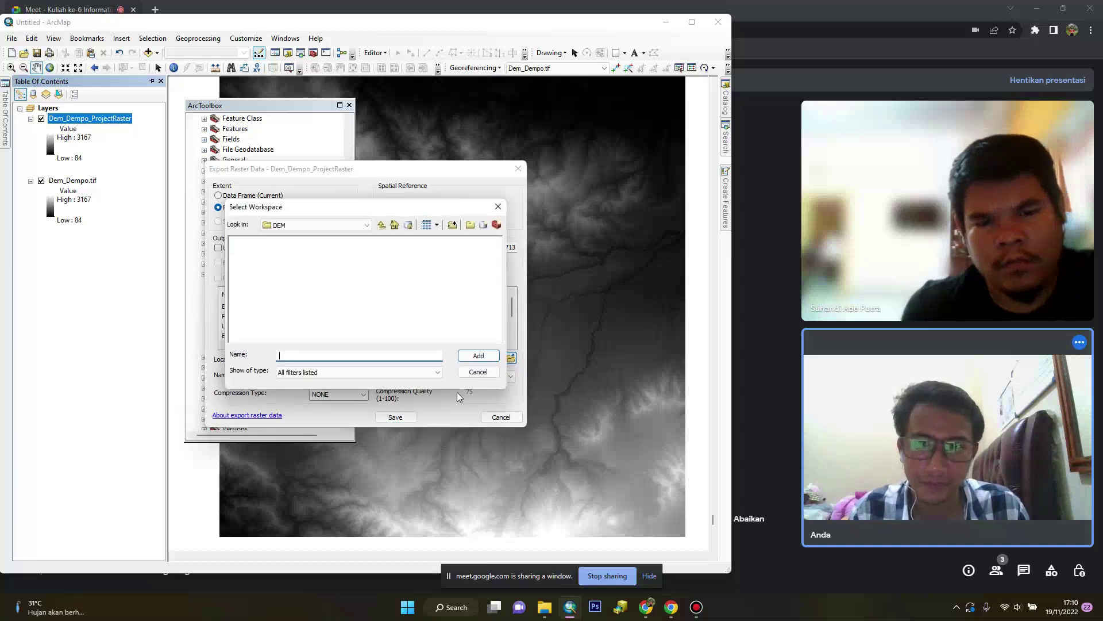
click(319, 225)
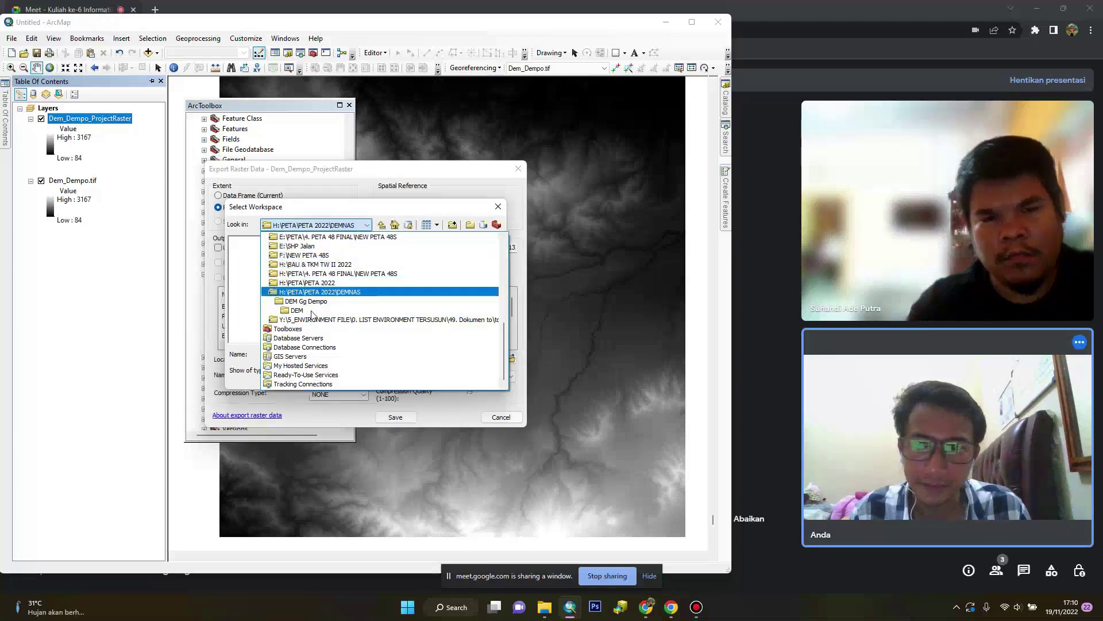
scroll(322, 298, up, 8)
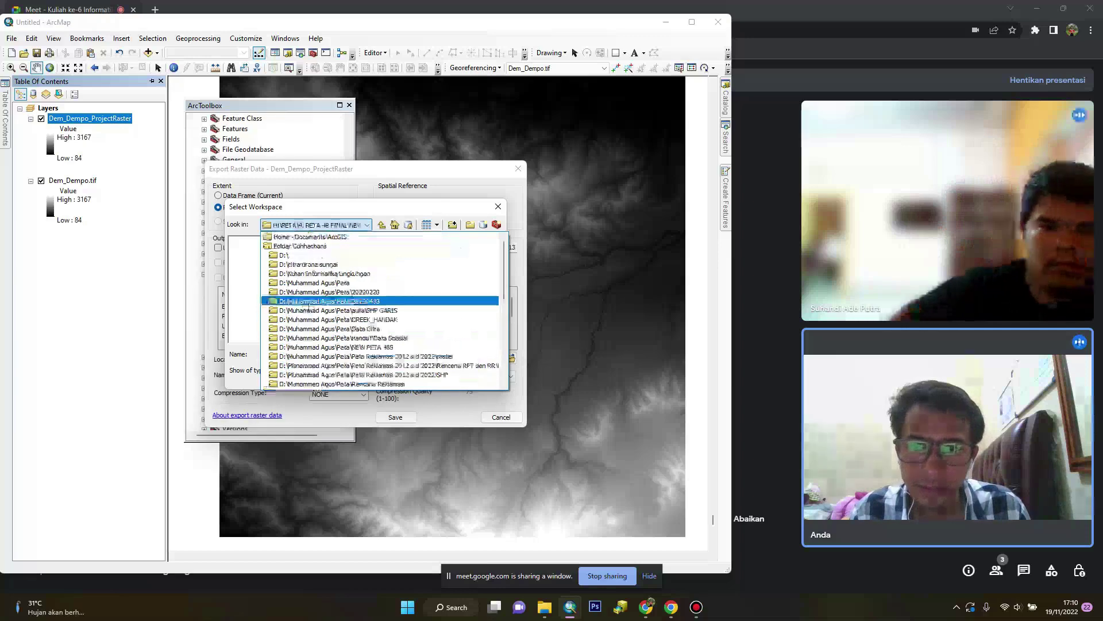
click(310, 274)
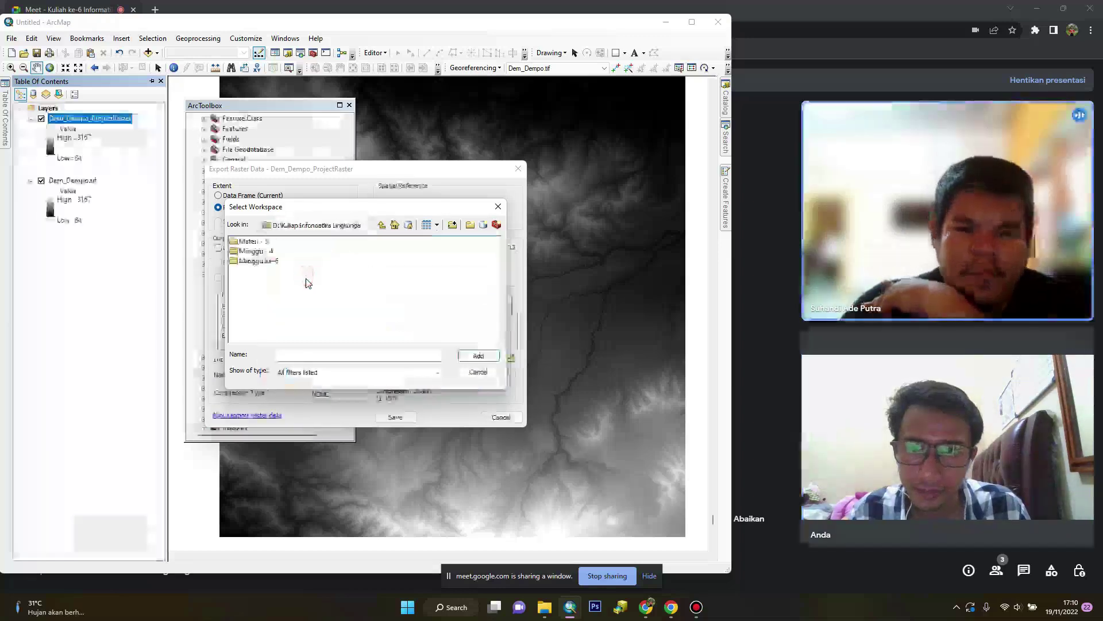
double_click(259, 261)
click(245, 241)
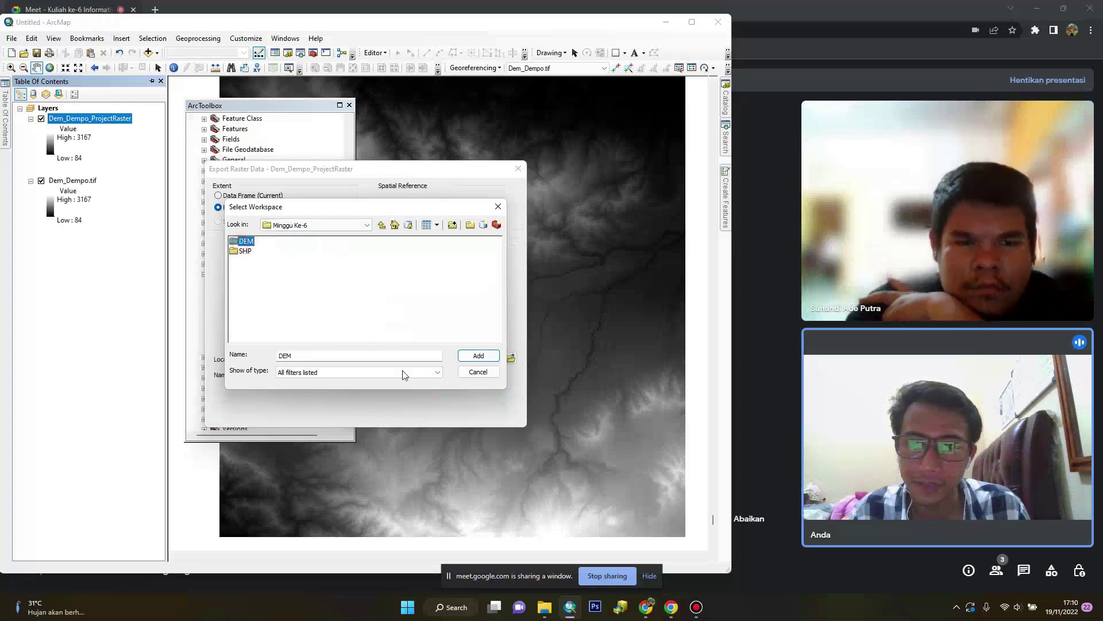
click(465, 357)
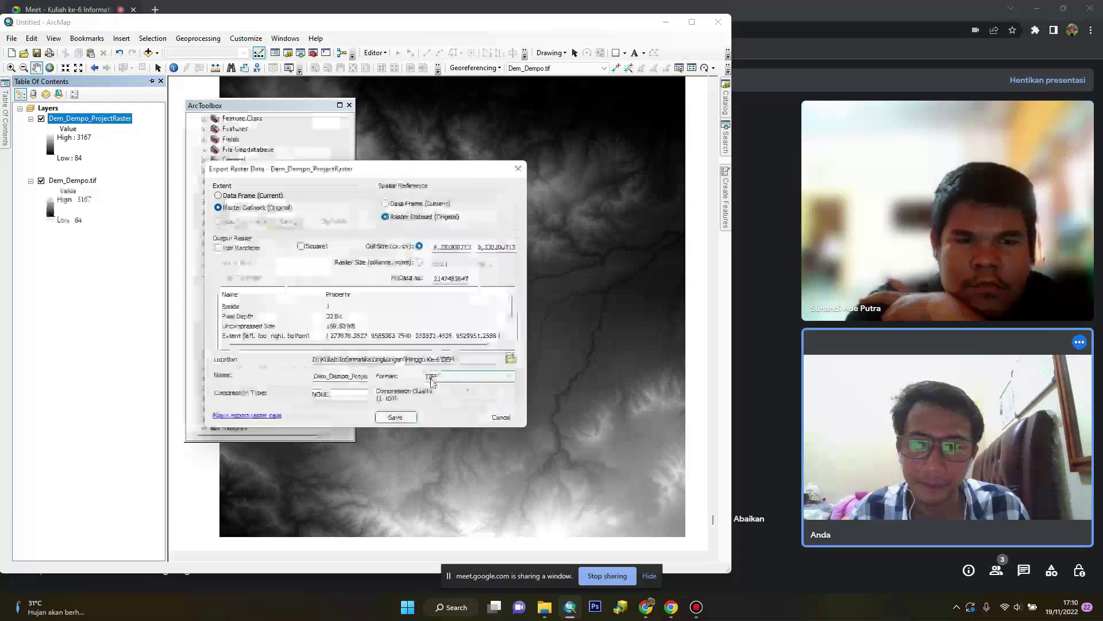
Rename the export to Dem_Dempo_oke, save it, and add it to the map
double_click(316, 377)
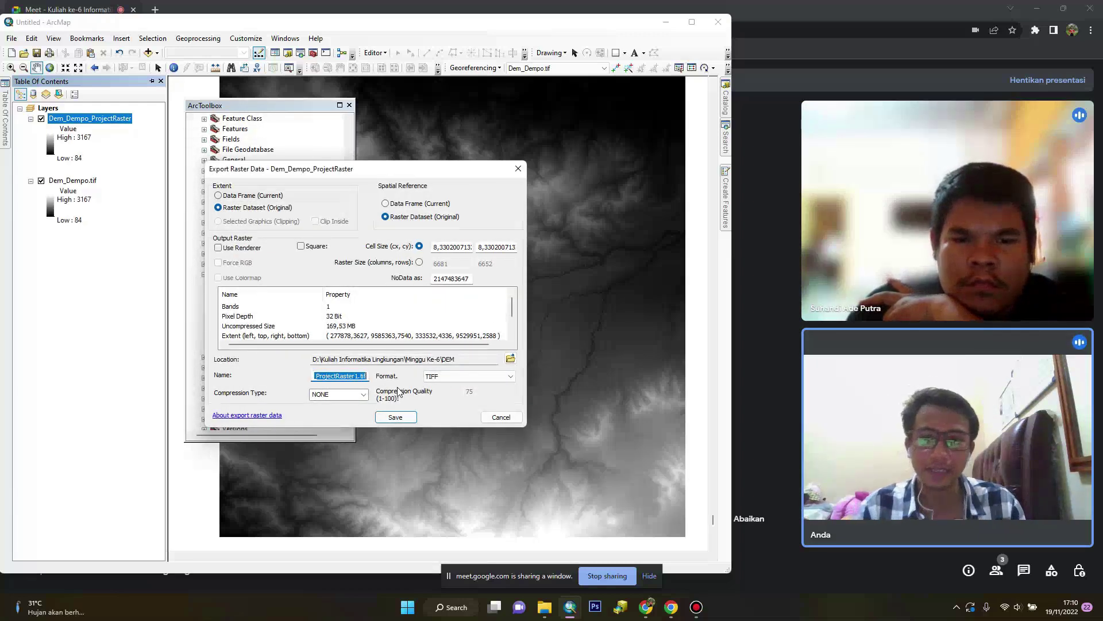
key(Home)
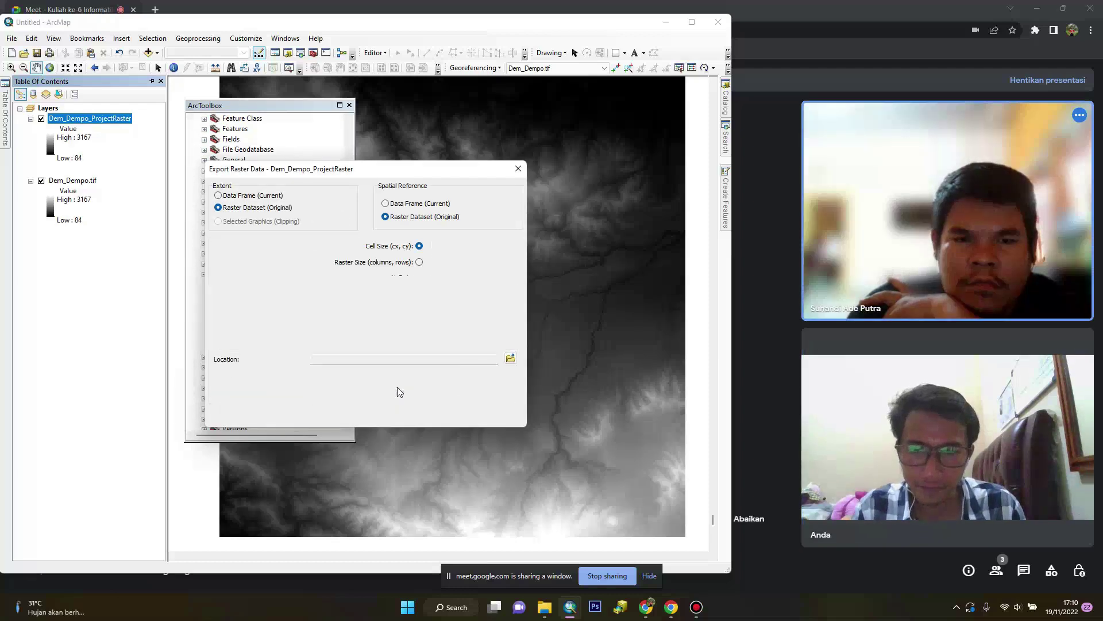
drag(351, 373, 361, 379)
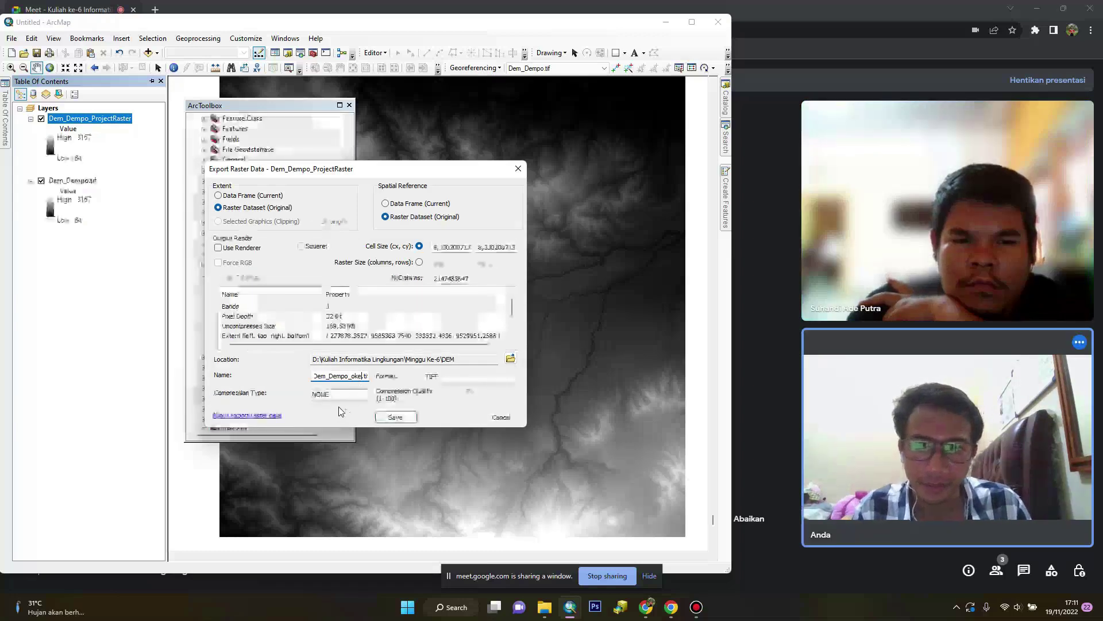
click(392, 417)
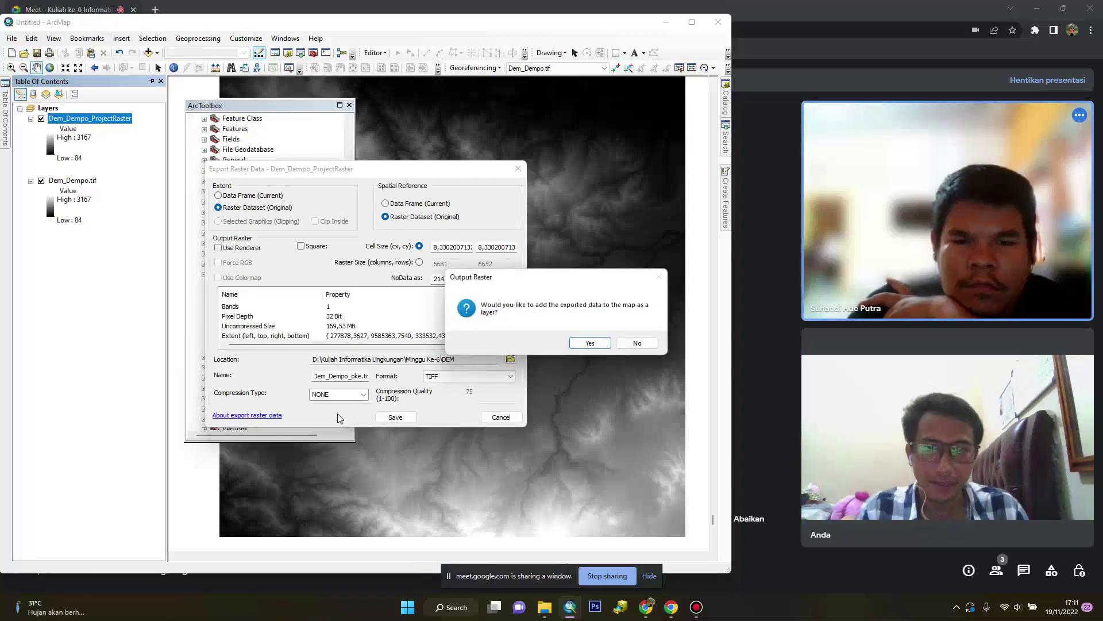
click(589, 342)
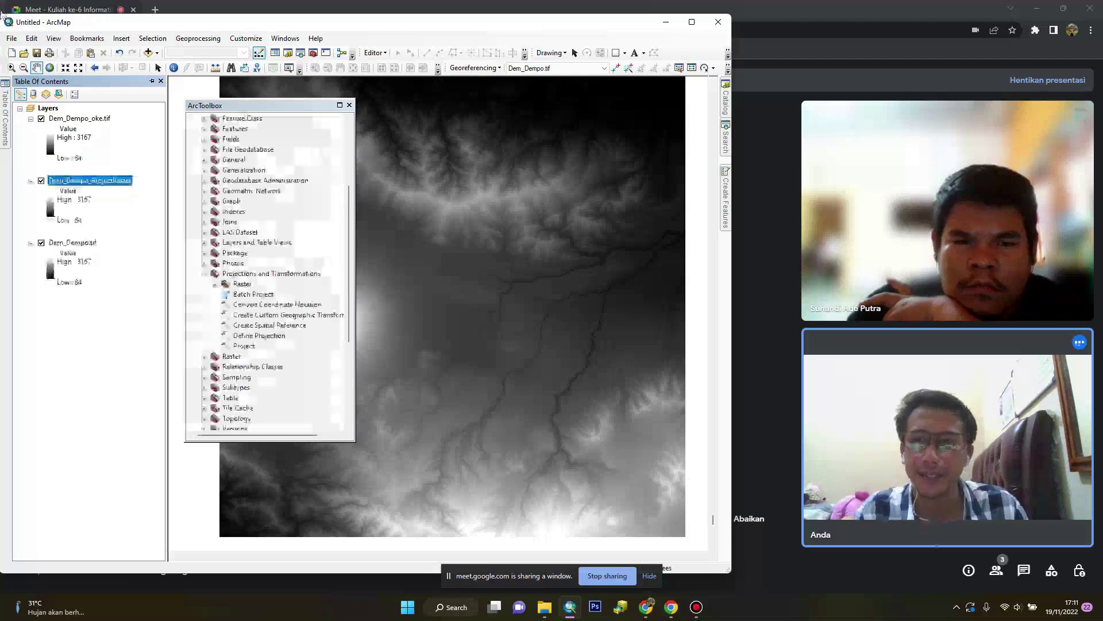
Remove the Dem_Dempo_ProjectRaster and Dem_Dempo.tif layers from the map
click(41, 181)
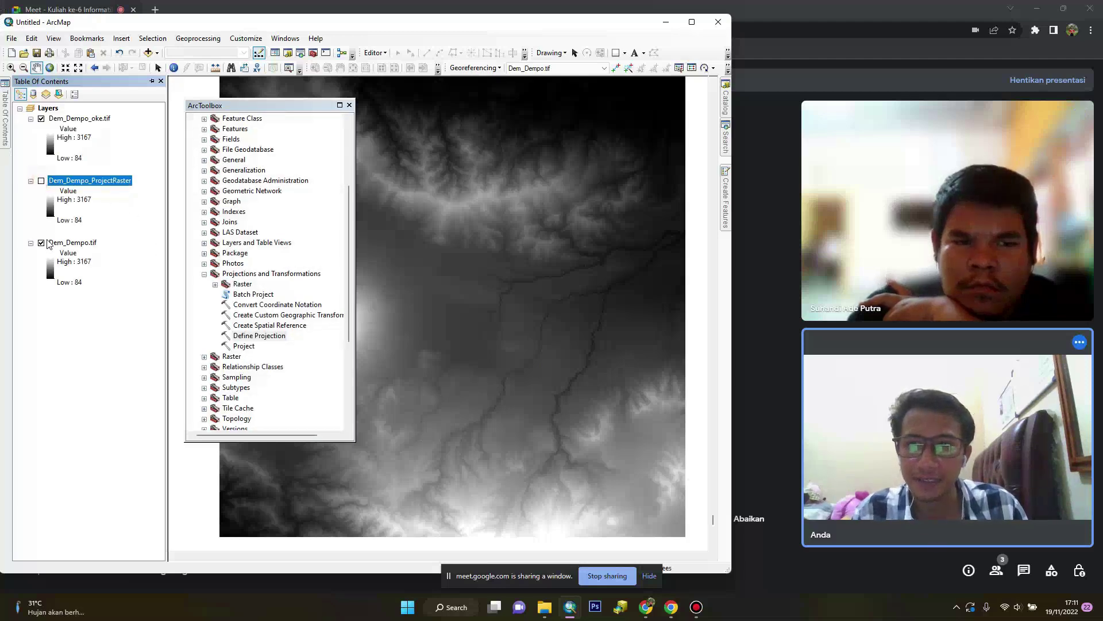
click(49, 245)
key(Delete)
key(ctrl+z)
ctrl+click(86, 180)
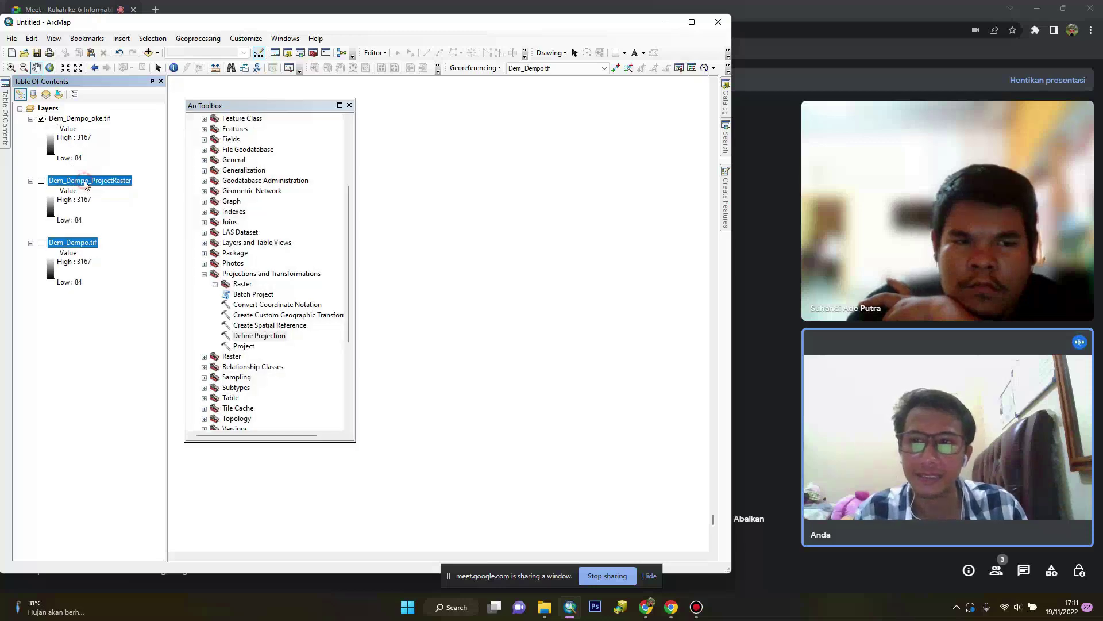
right_click(85, 181)
click(115, 201)
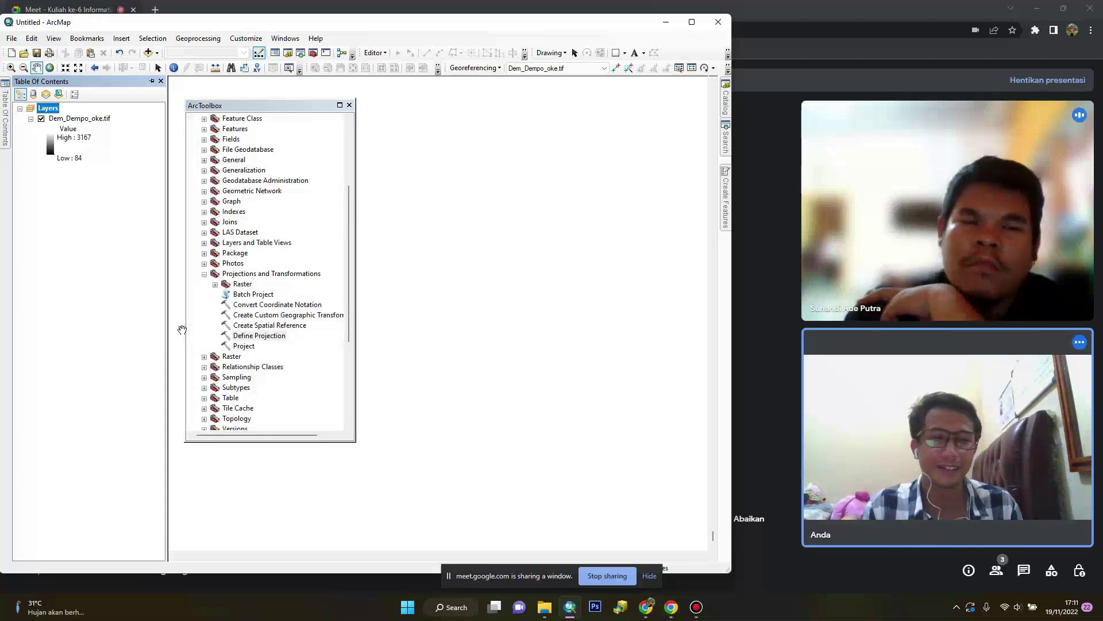
Zoom to Dem_Dempo_oke.tif, centre it in the view, and close ArcToolbox
click(98, 118)
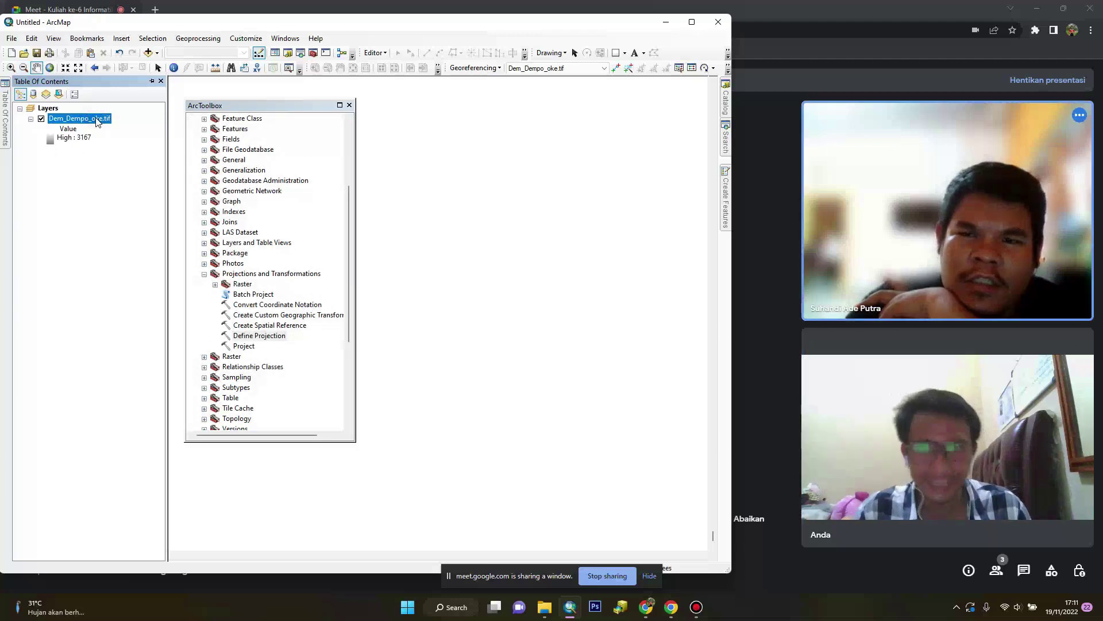
right_click(98, 119)
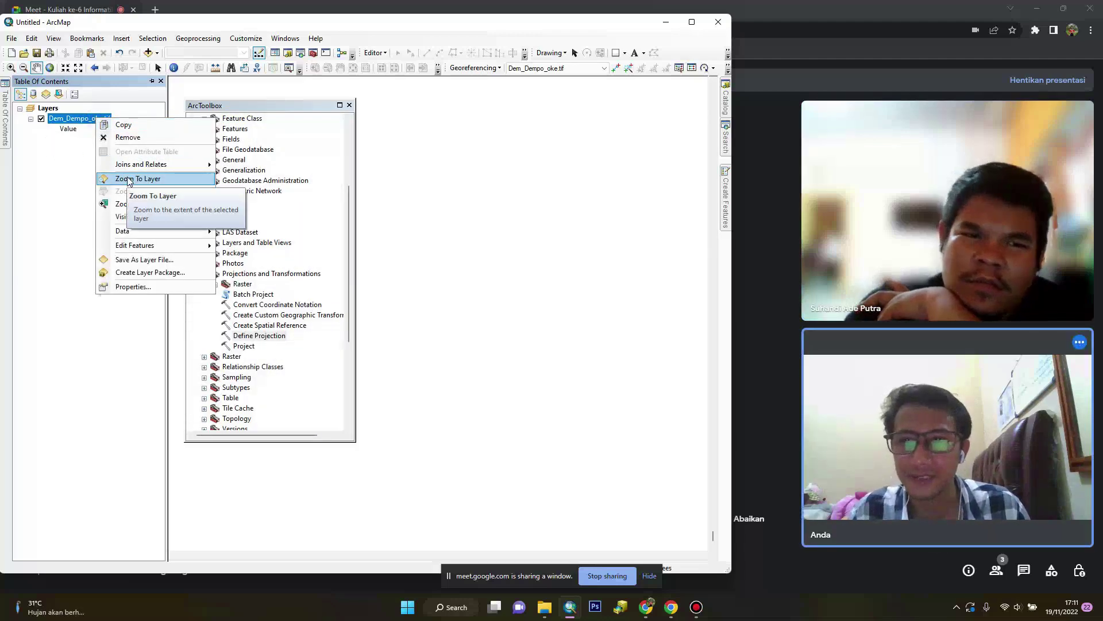
click(129, 180)
drag(446, 305, 491, 288)
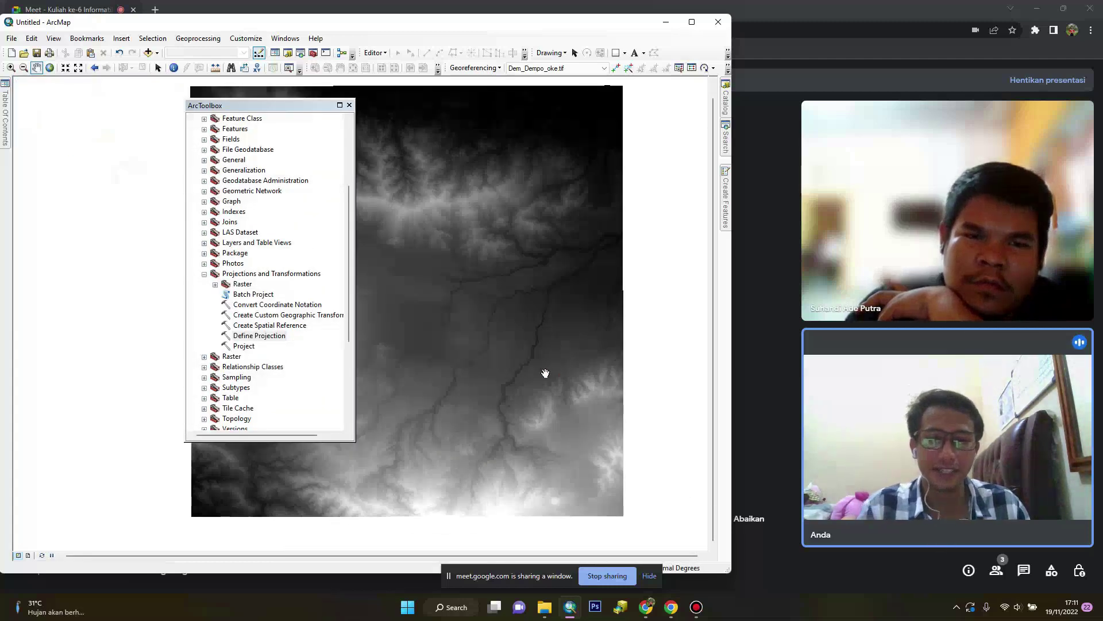
mouse_move(483, 342)
mouse_down()
mouse_move(540, 342)
mouse_move(471, 333)
mouse_up()
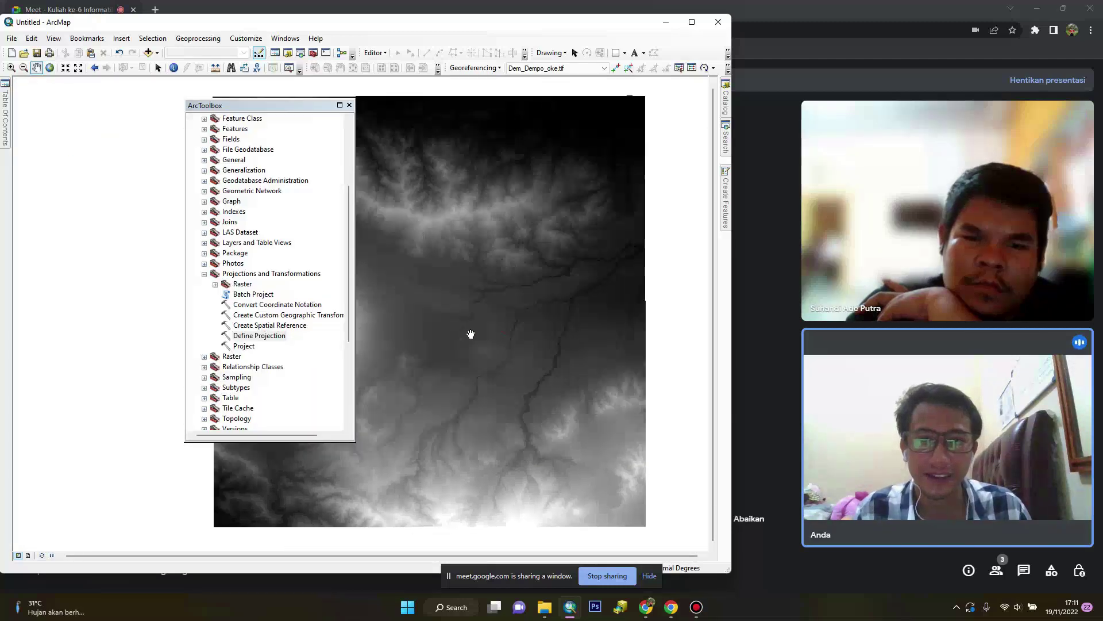
click(350, 105)
drag(449, 238, 432, 231)
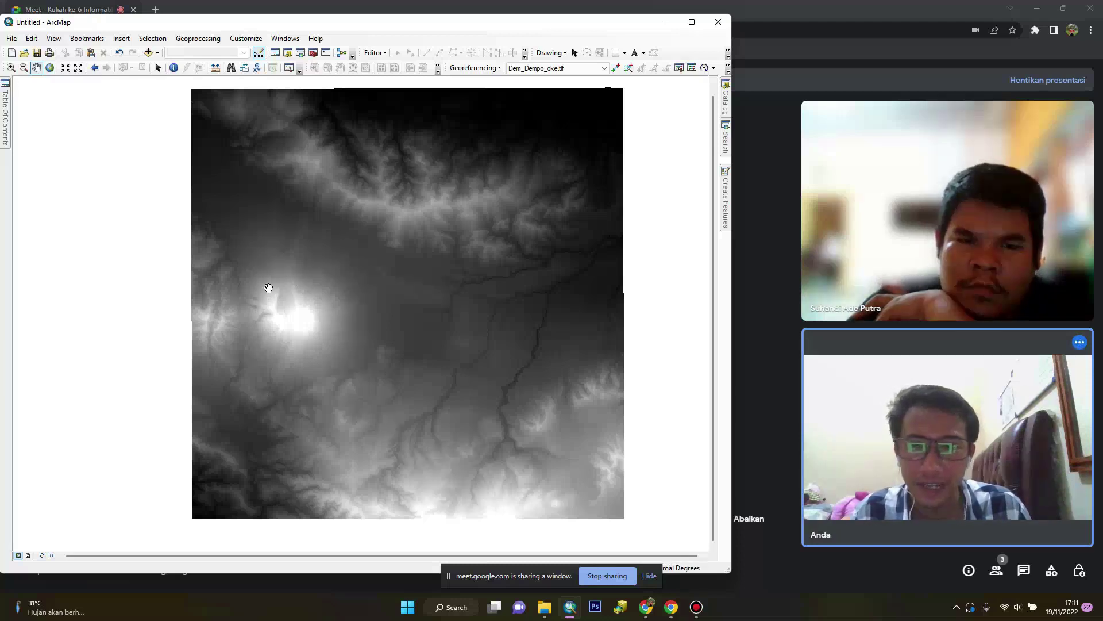
Symbolise Dem_Dempo_oke.tif with the yellow-green colour ramp instead of greyscale
mouse_move(4, 122)
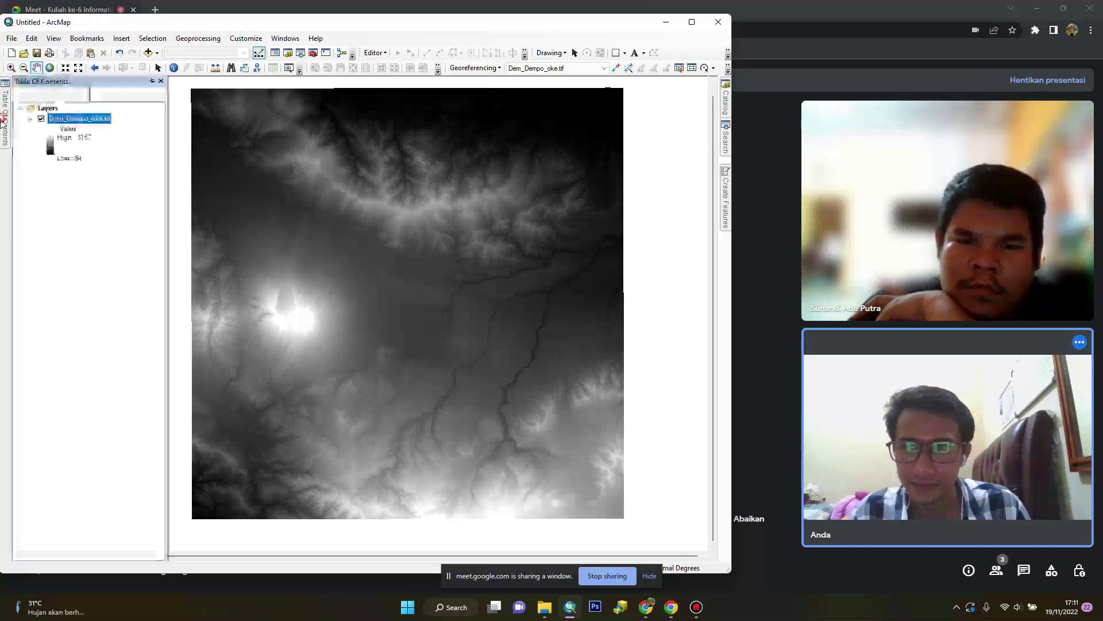
click(50, 150)
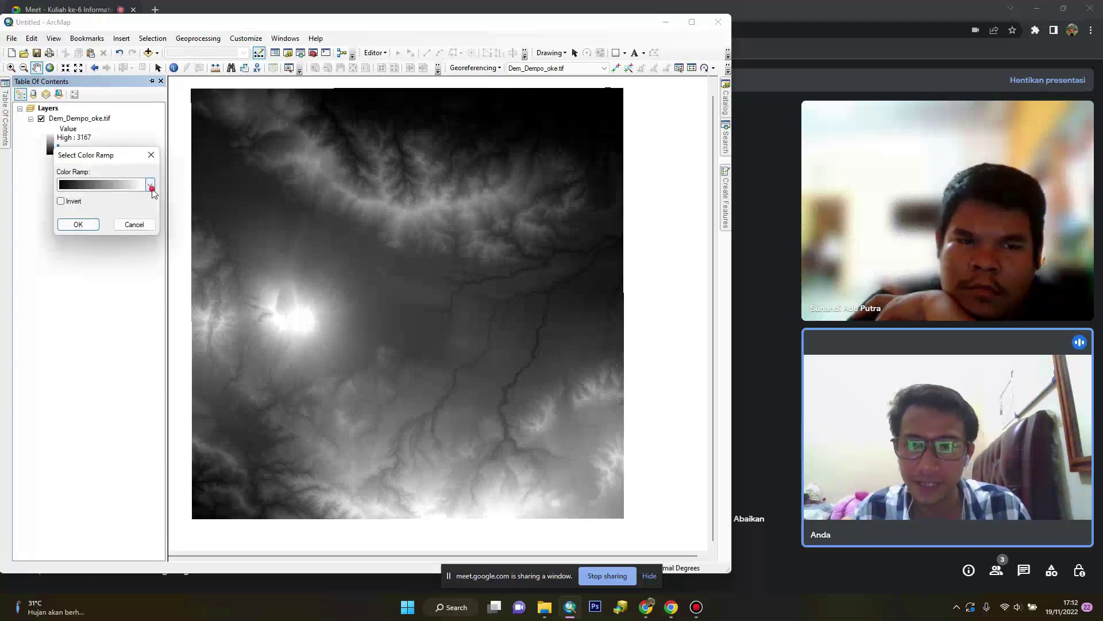
click(150, 184)
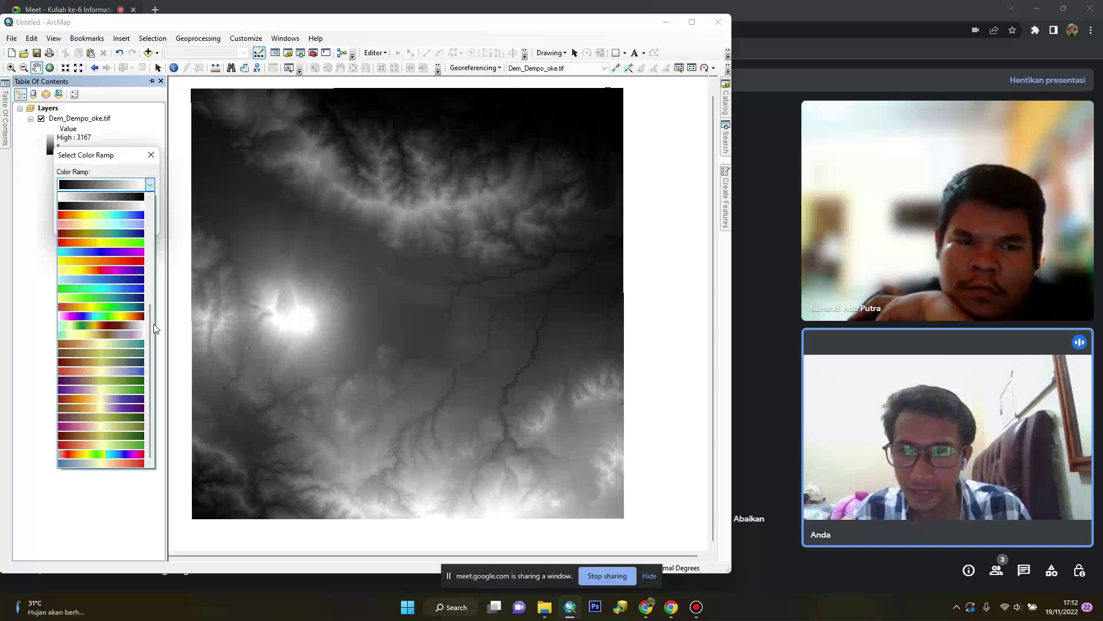
click(27, 228)
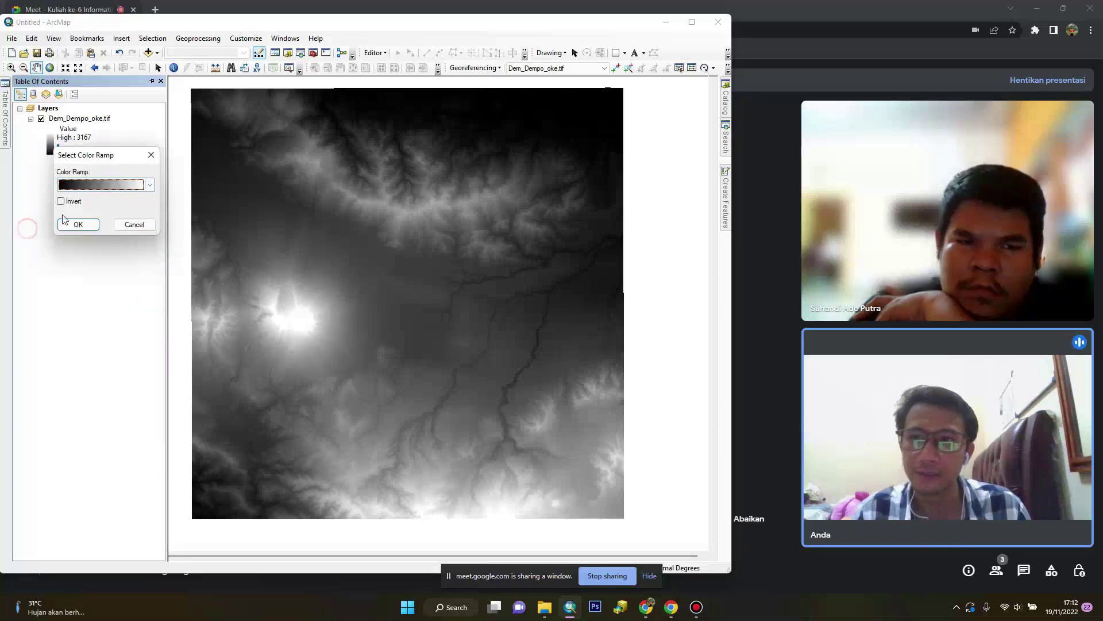
click(150, 156)
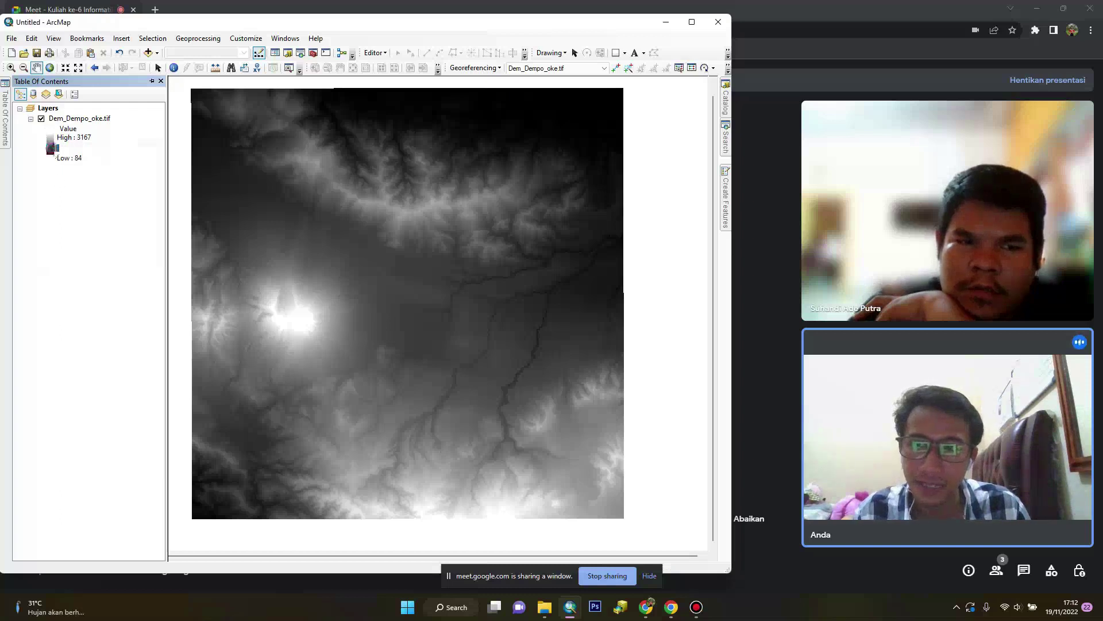
click(52, 148)
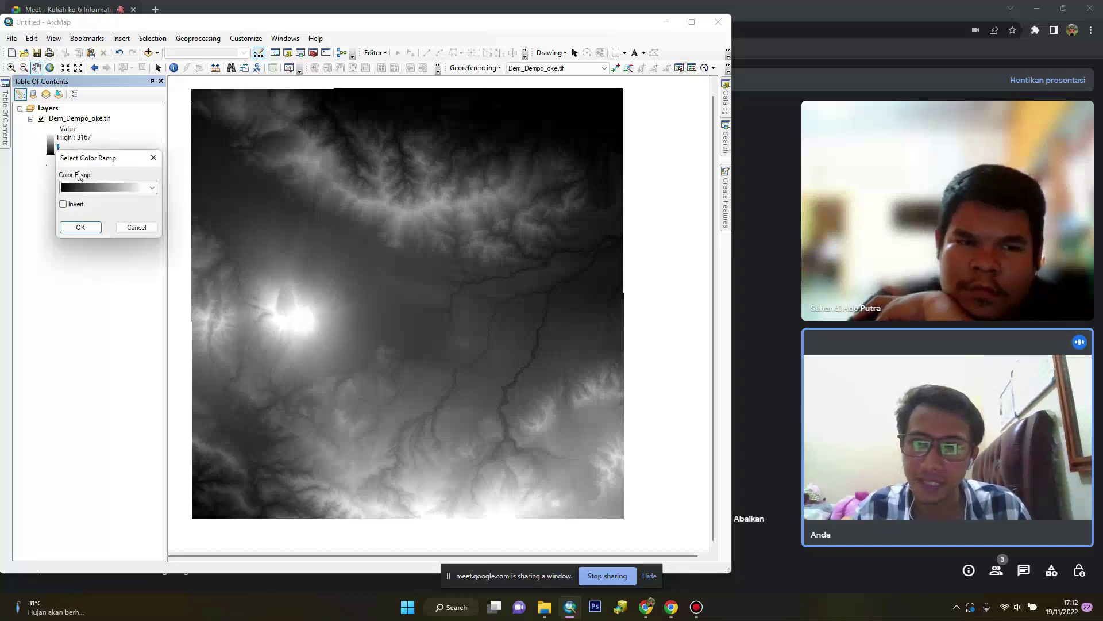
click(152, 187)
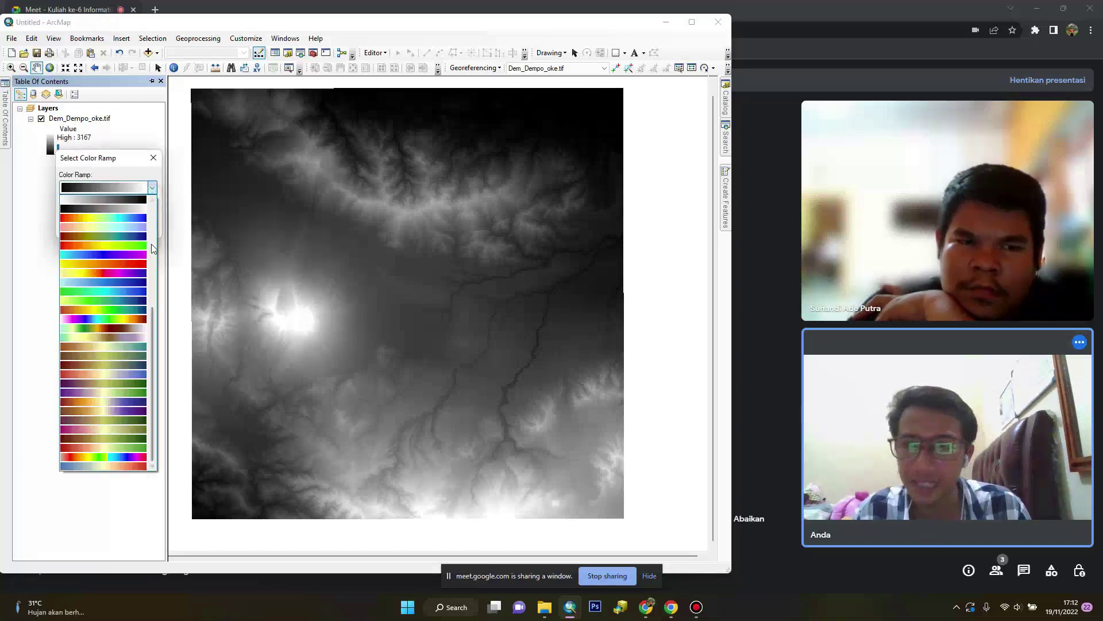
drag(154, 326, 154, 286)
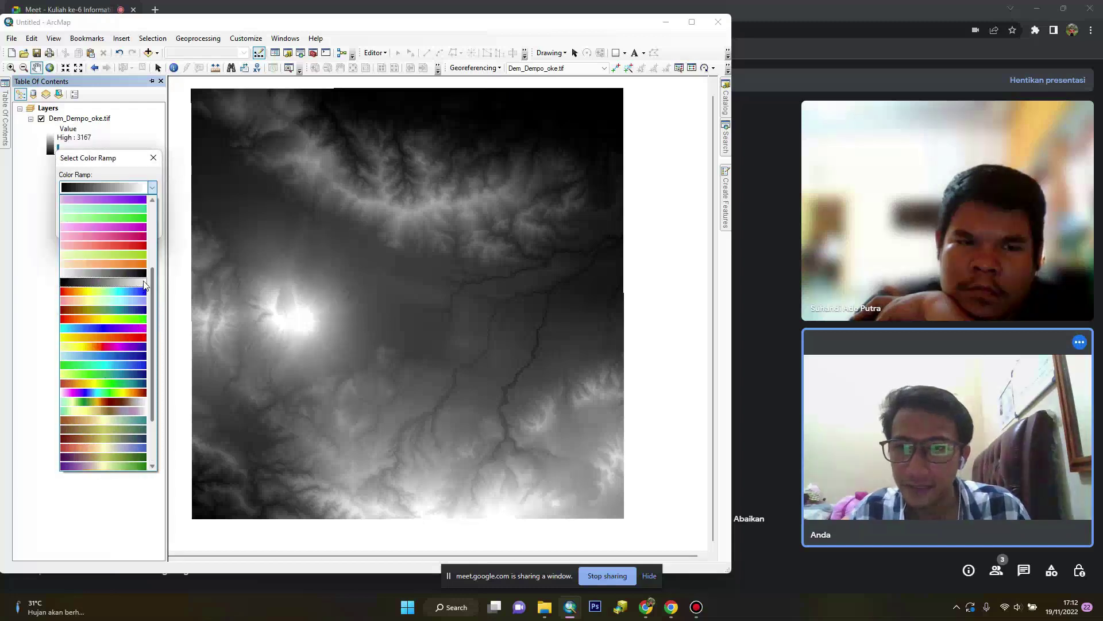
click(123, 253)
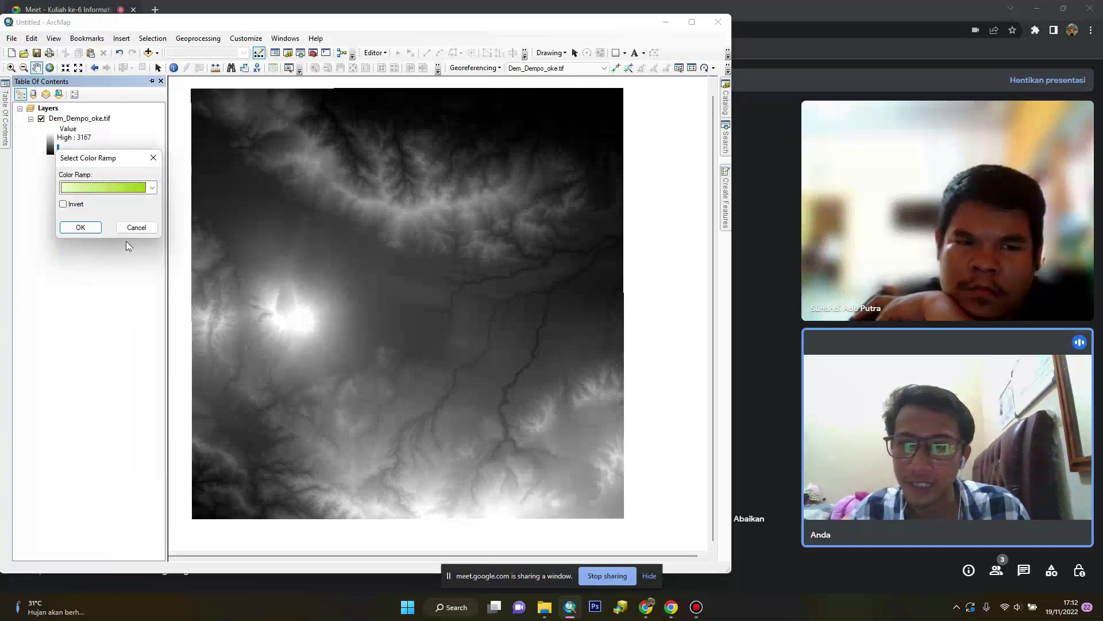
click(81, 228)
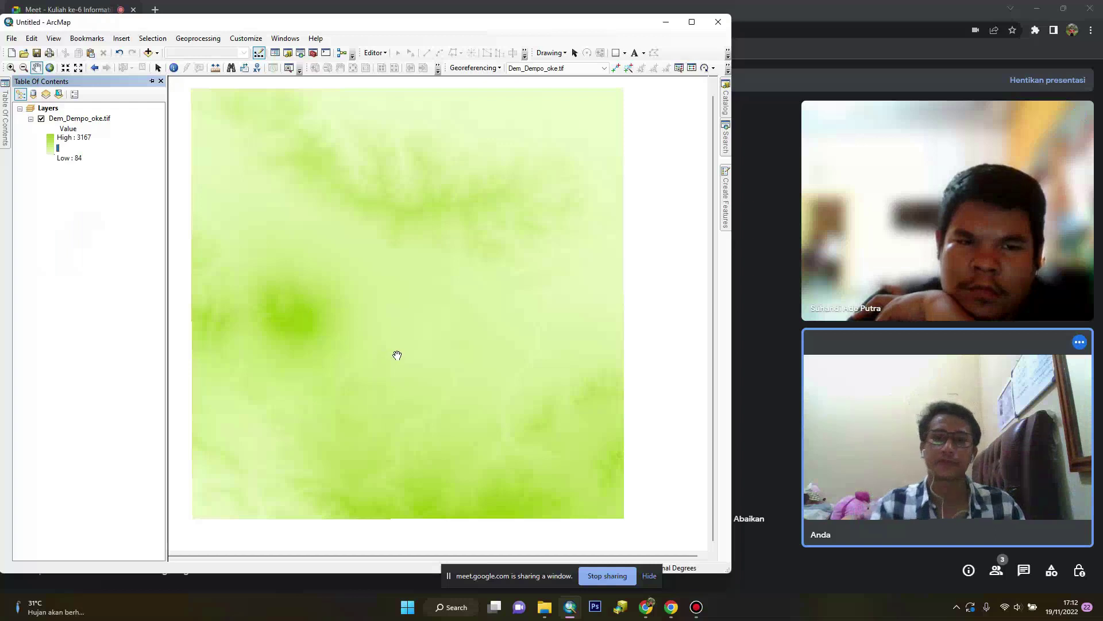
Nudge the DEM view slightly and bring up the Catalog window of connected folders
drag(361, 336, 375, 331)
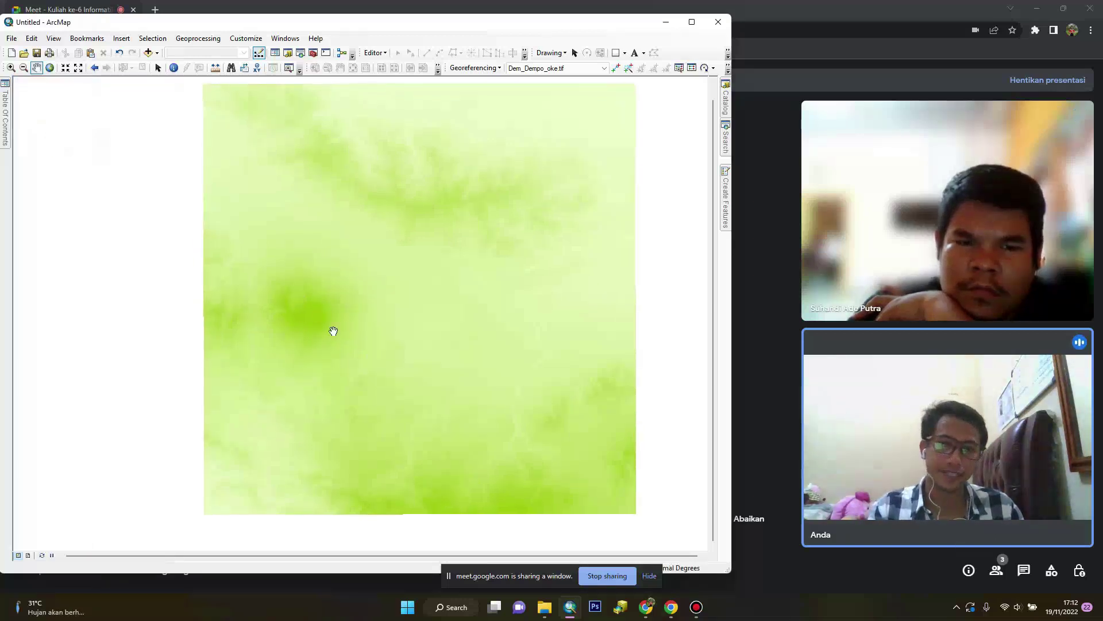
mouse_move(5, 122)
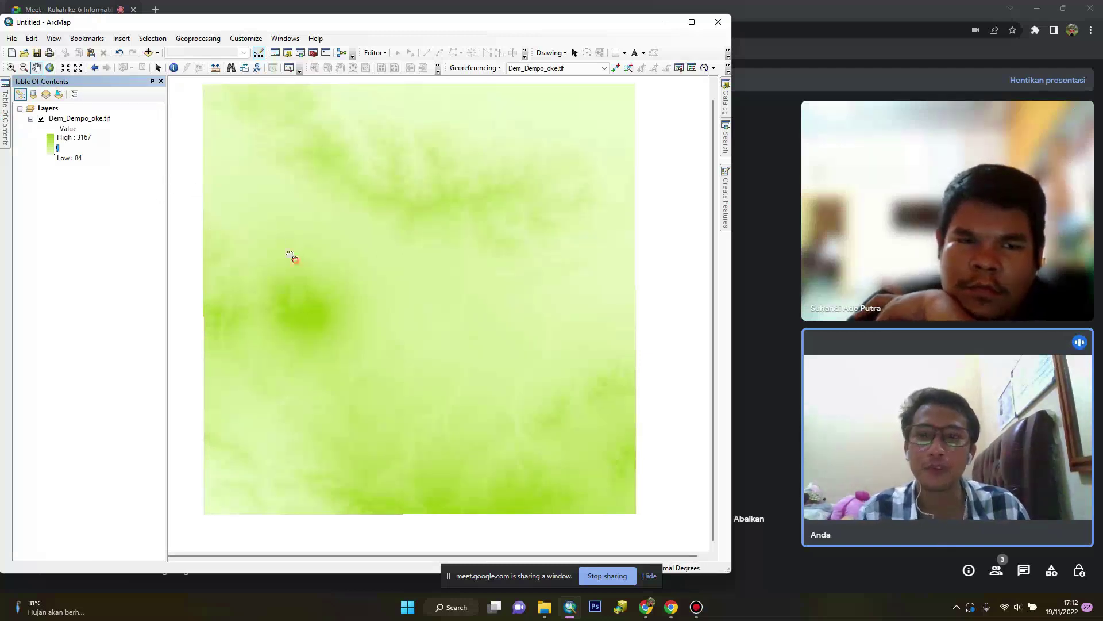
drag(292, 256, 277, 242)
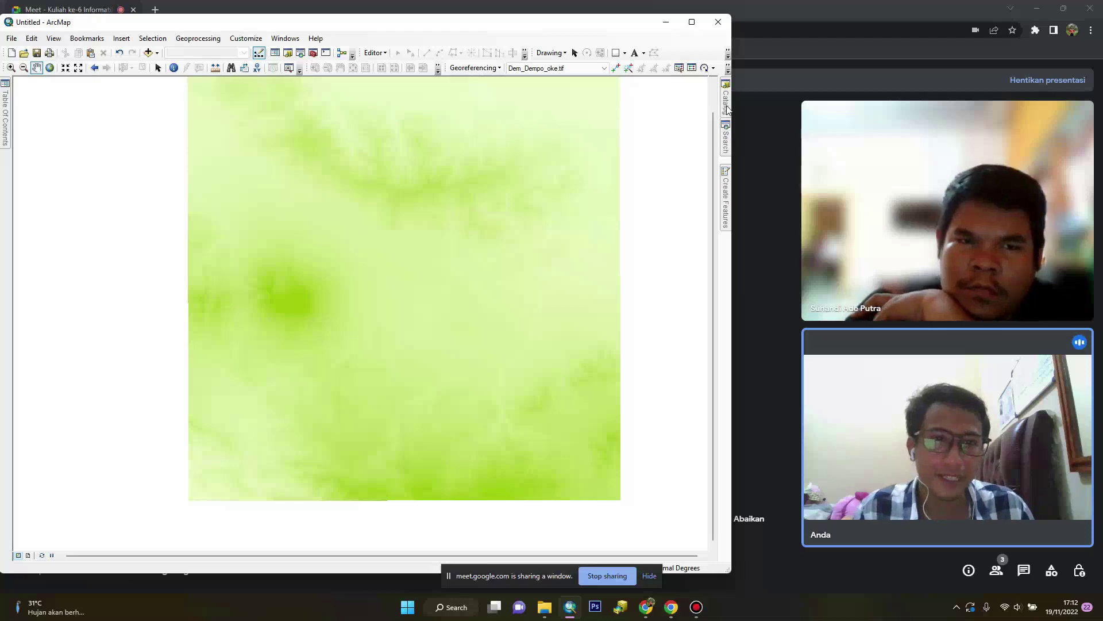
mouse_move(726, 109)
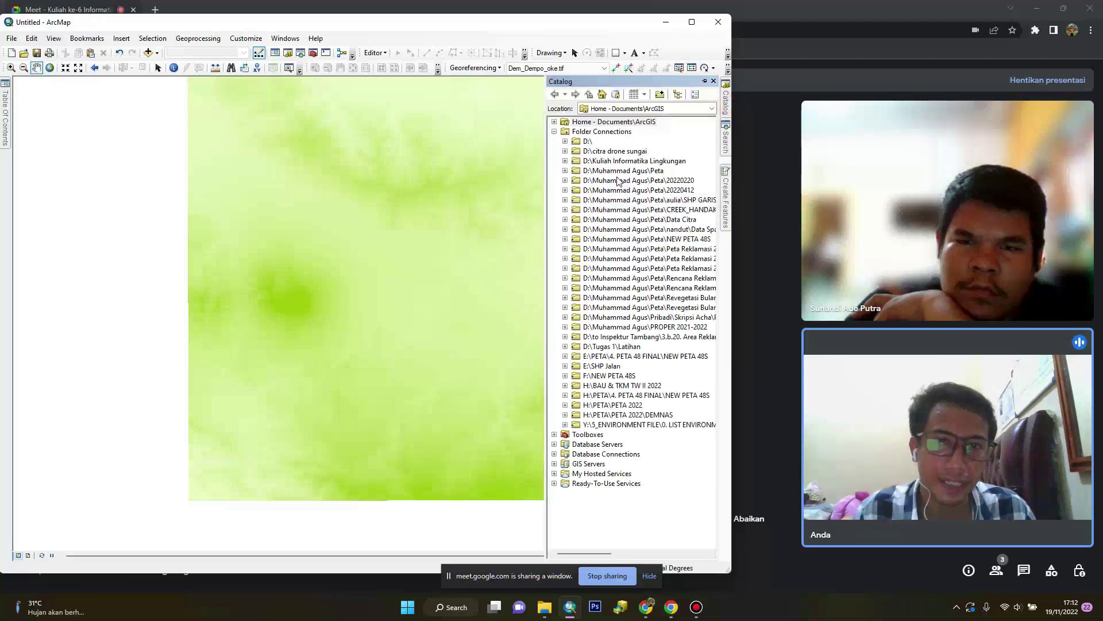
In Minggu Ke-6, create polyline shapefile Bondery with WGS 1984 UTM Zone 48S coordinates
click(566, 161)
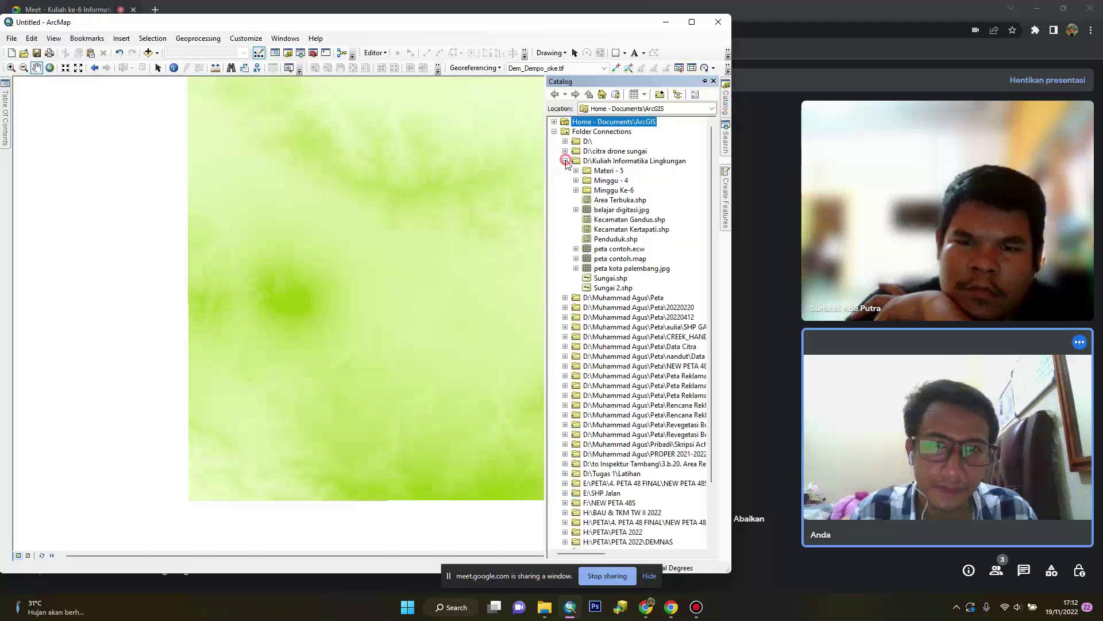
click(614, 191)
right_click(615, 191)
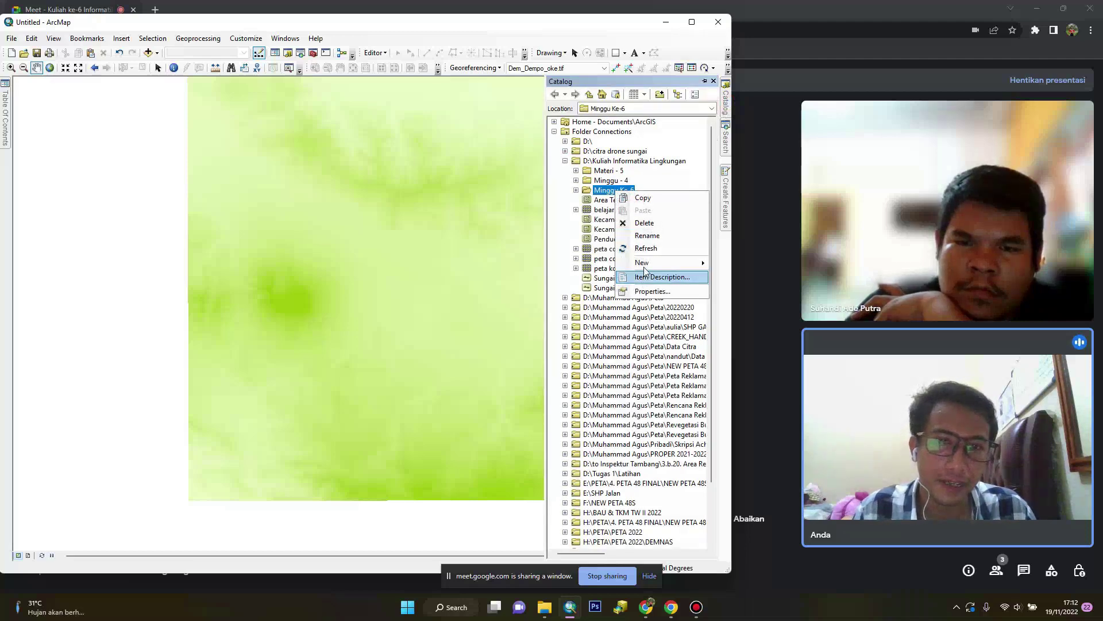
mouse_move(643, 263)
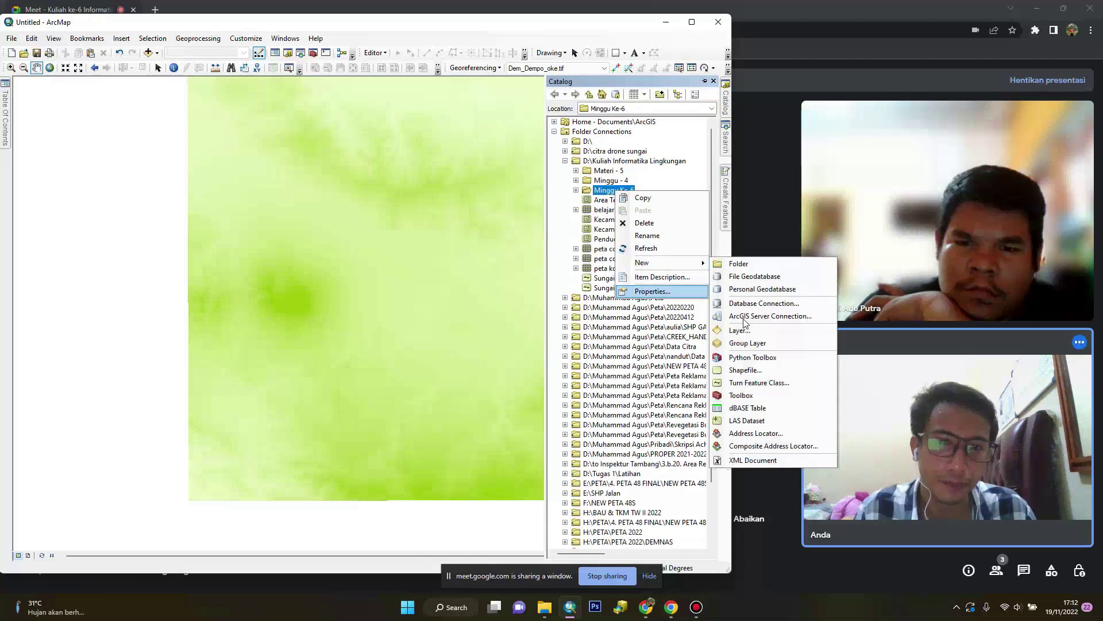
click(755, 372)
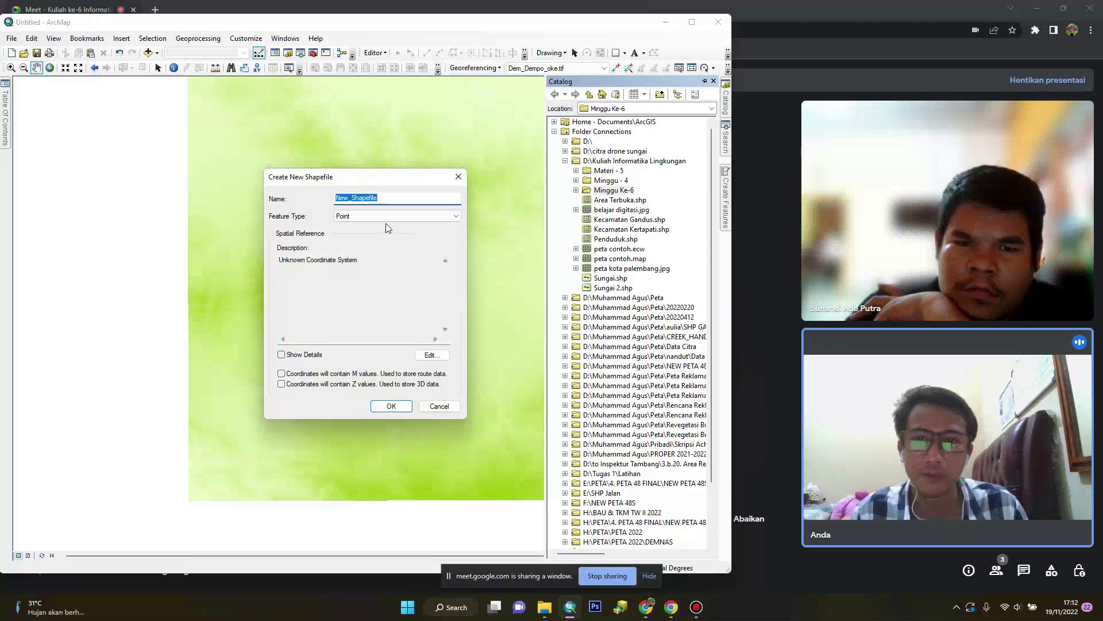
text(B)
text(onde)
text(s)
click(360, 214)
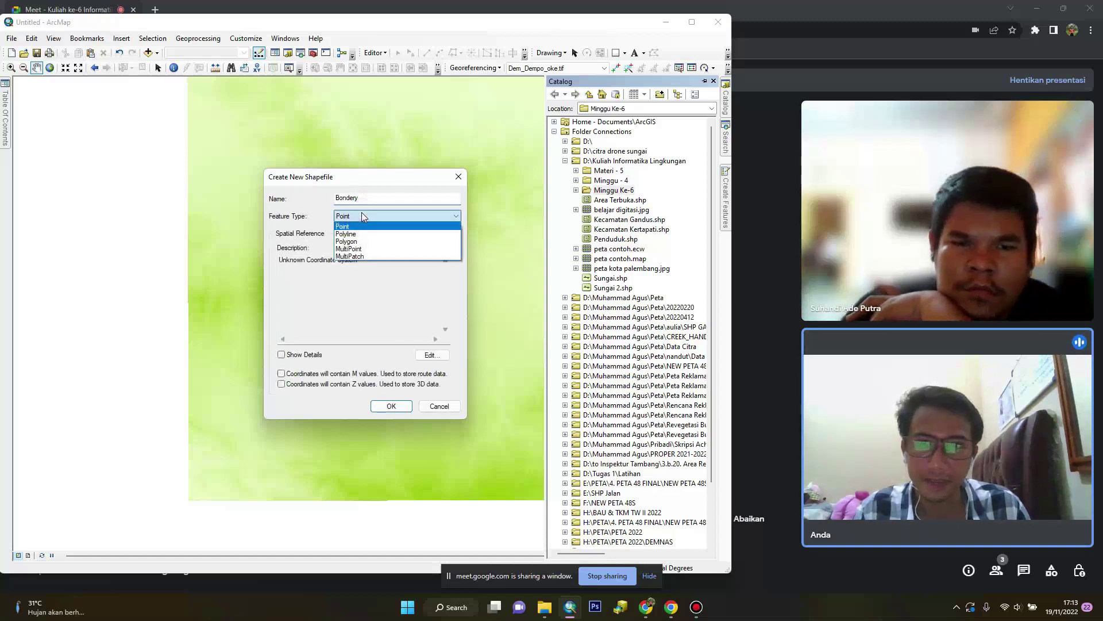
click(346, 234)
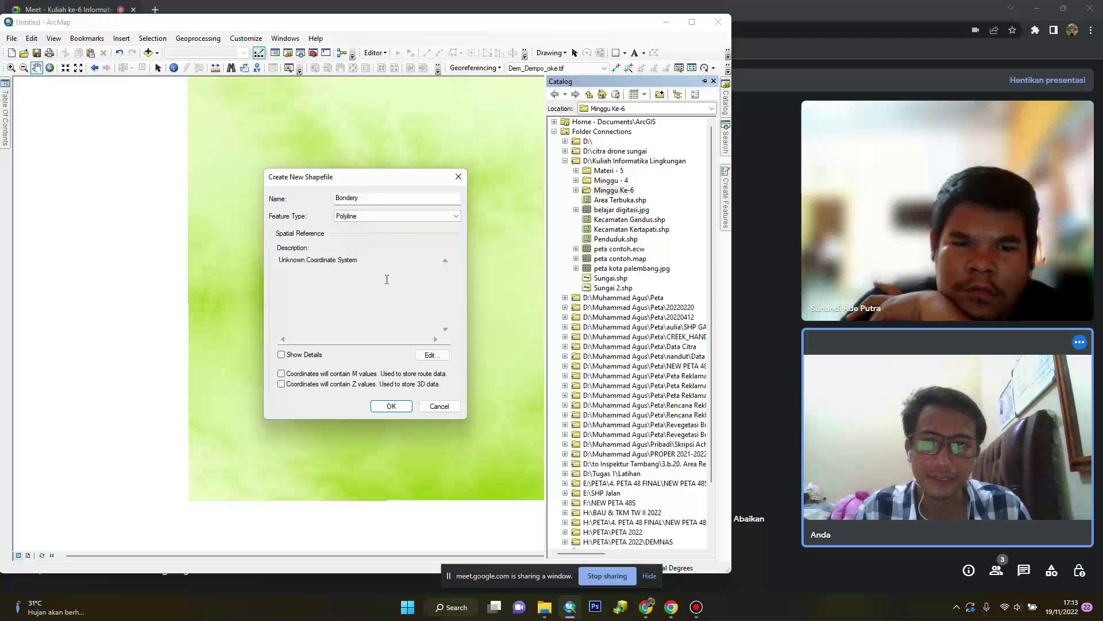
click(432, 355)
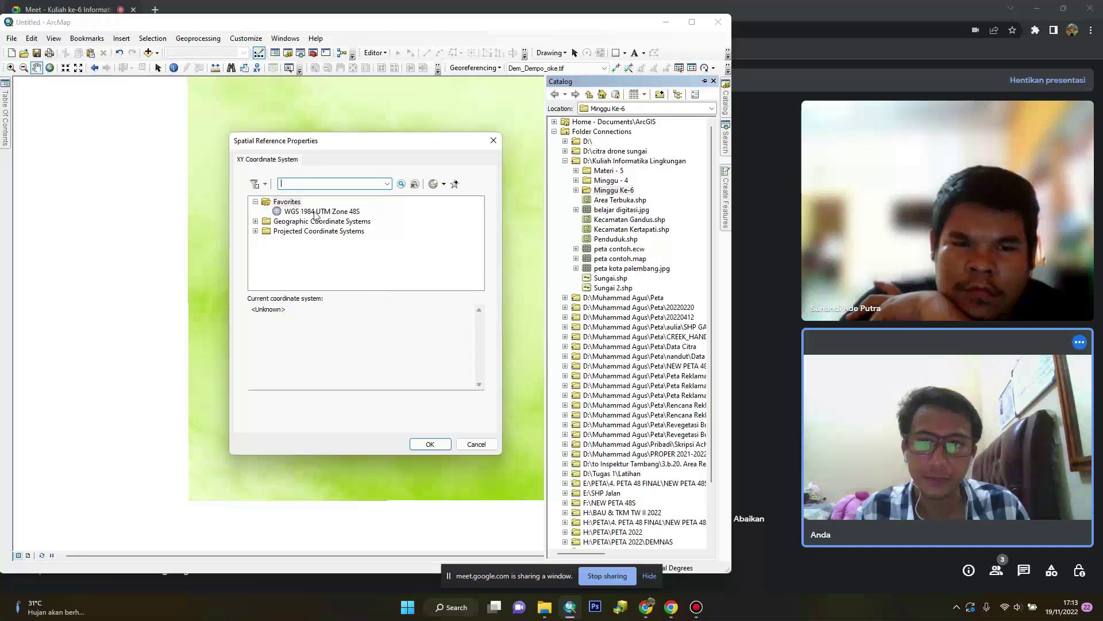
click(317, 212)
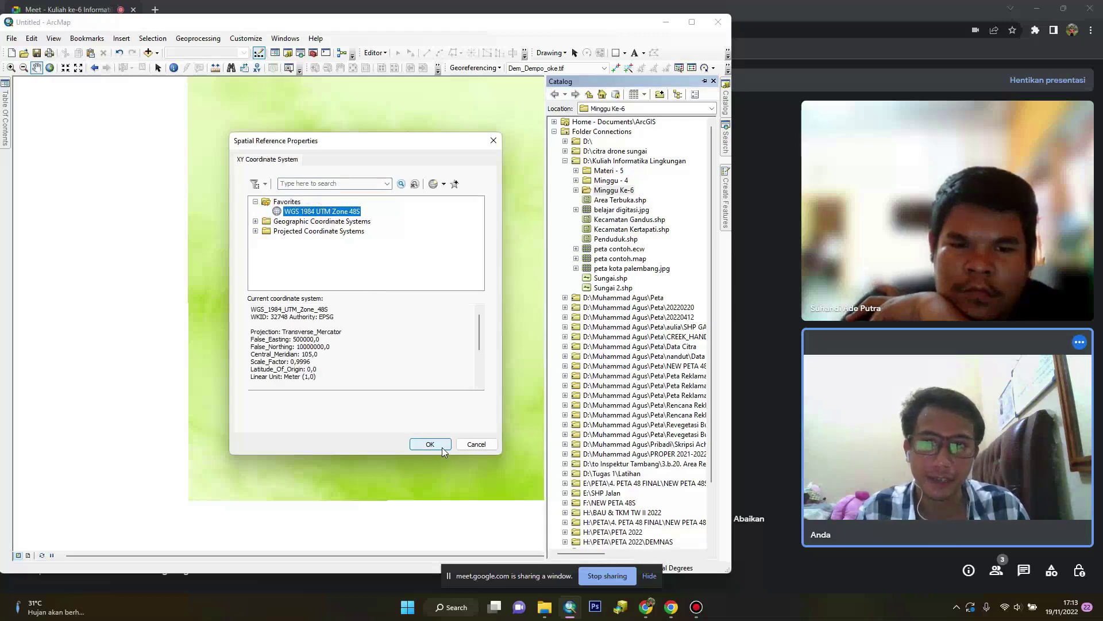
click(442, 447)
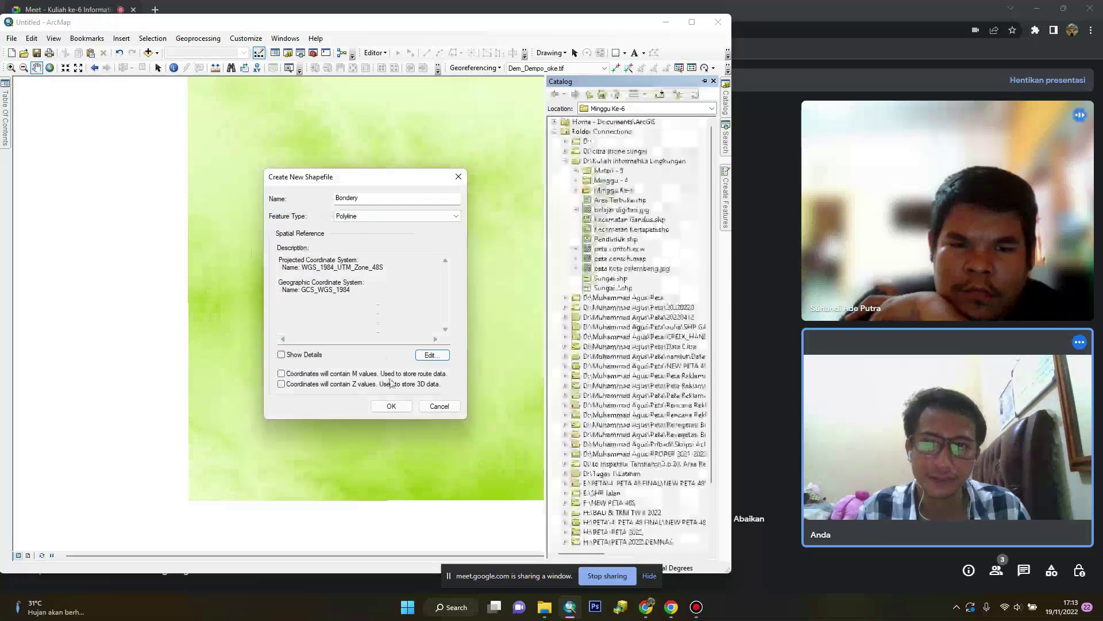
click(392, 405)
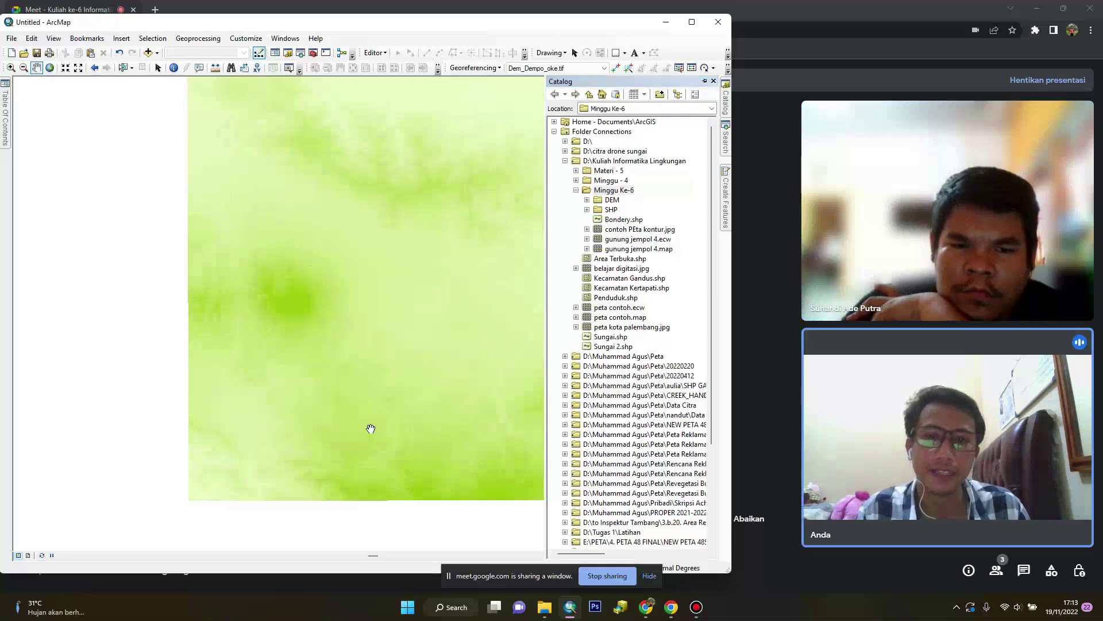
Start editing despite the coordinate warning and pick the Bondery template in Create Features
mouse_move(5, 109)
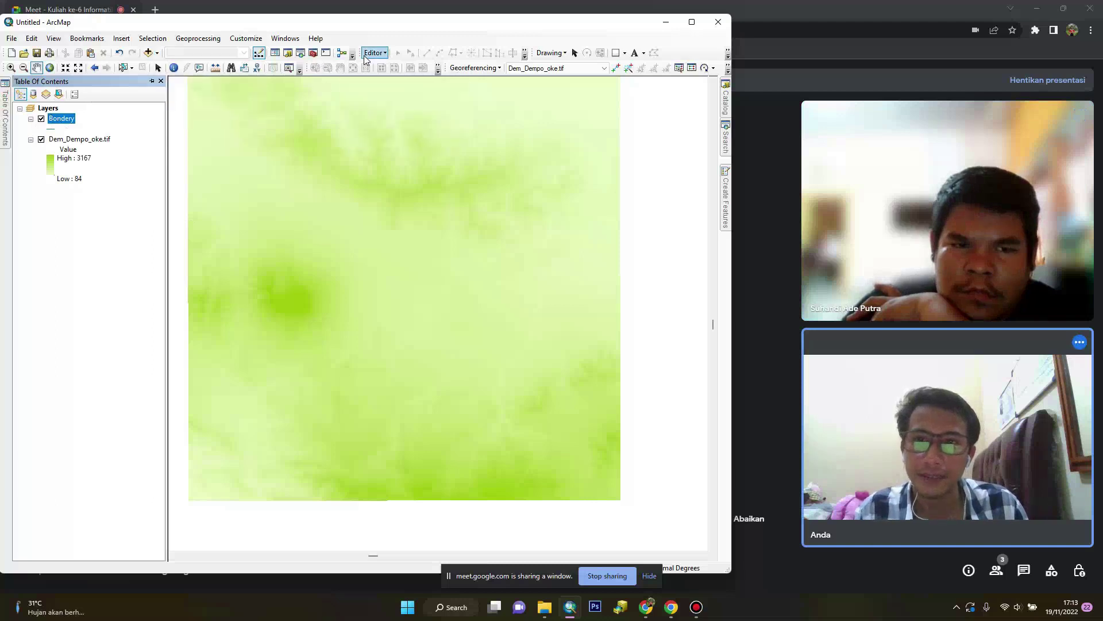
click(373, 53)
click(377, 65)
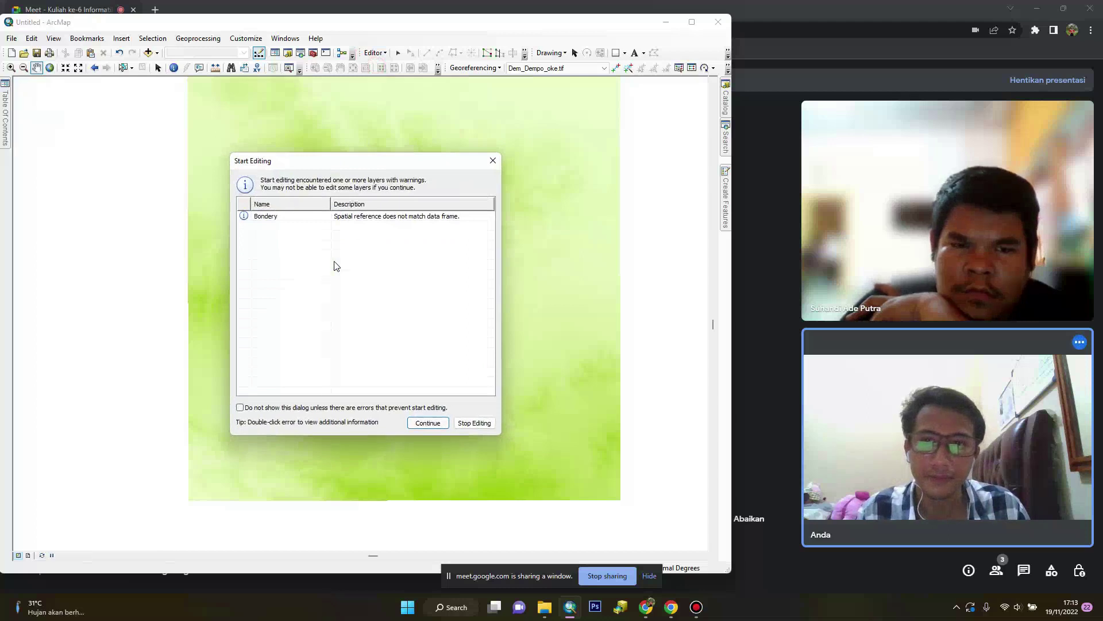
click(428, 422)
click(727, 192)
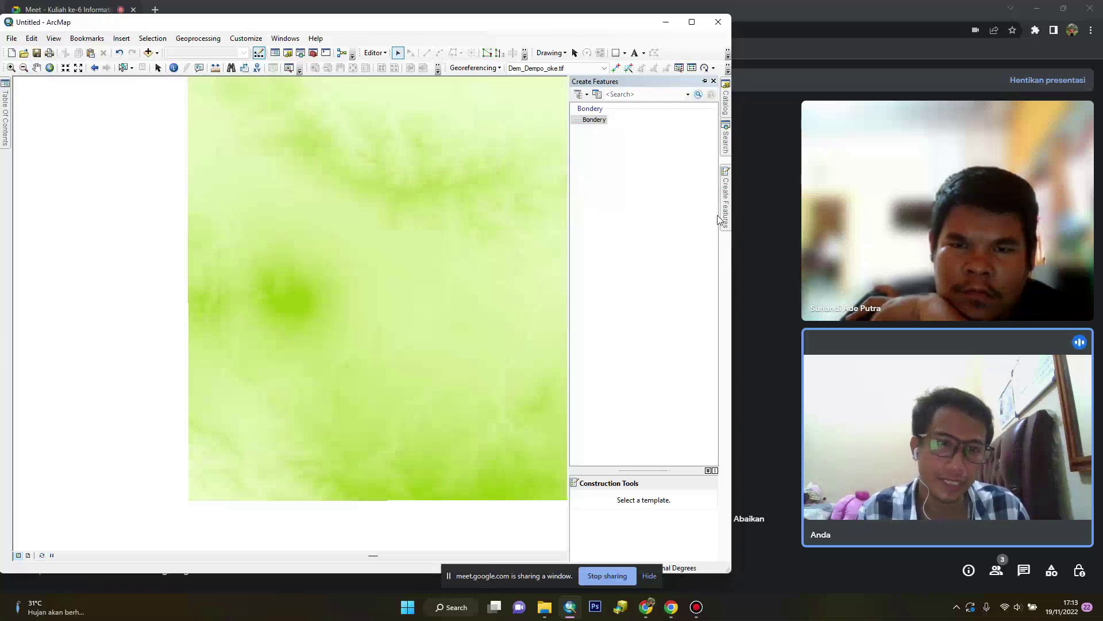
click(592, 120)
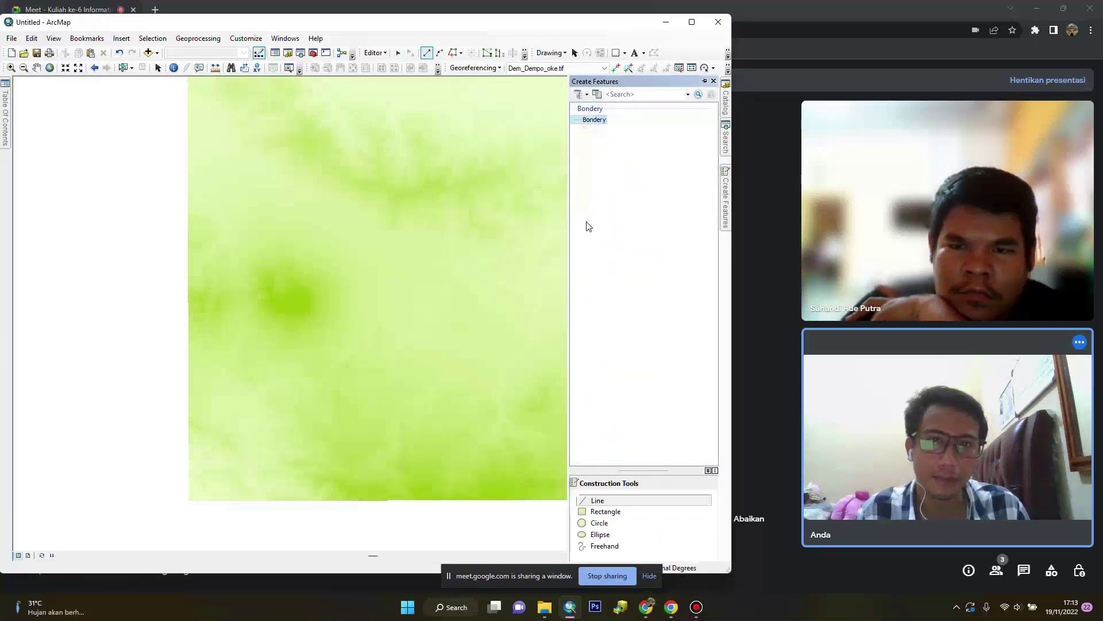
With the Rectangle tool, draw a large boundary rectangle over the DEM and a smaller one inside
click(608, 513)
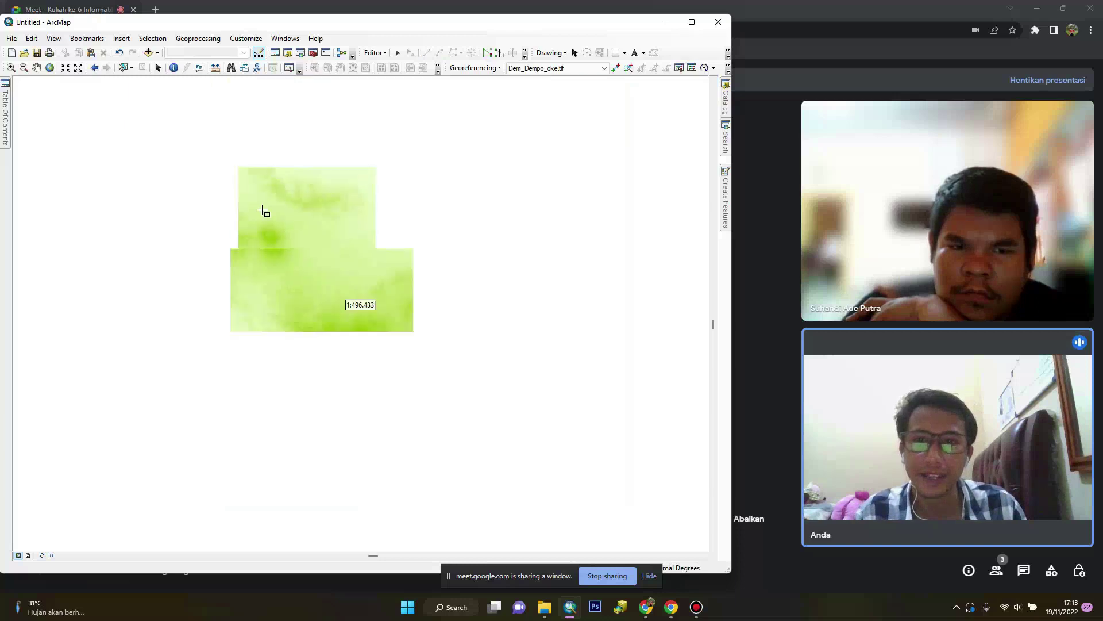
scroll(265, 212, up, 3)
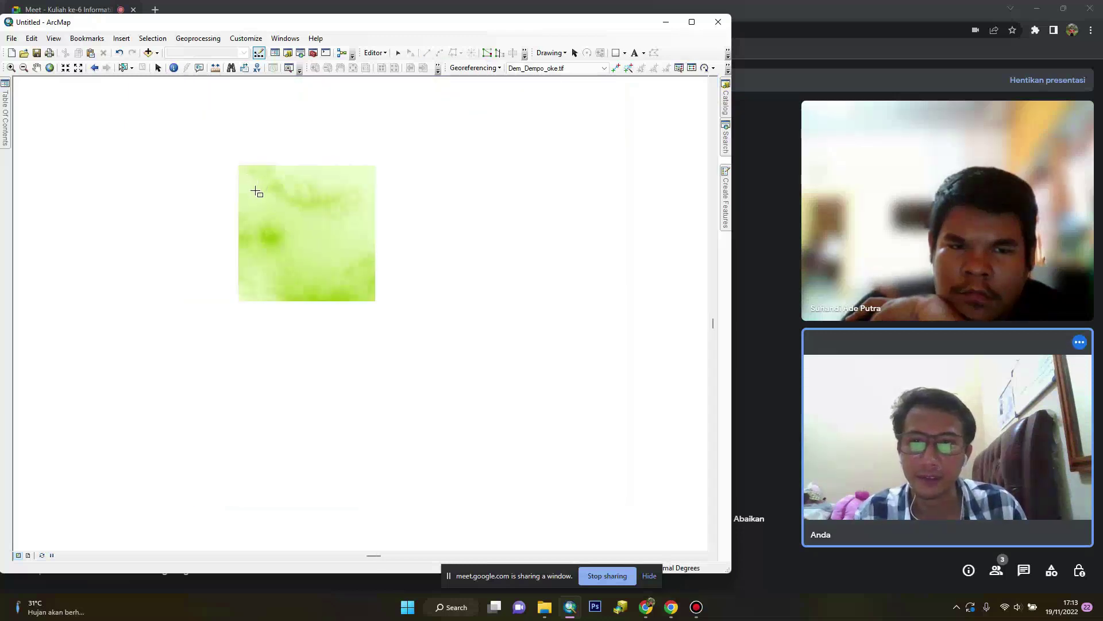
scroll(256, 195, down, 3)
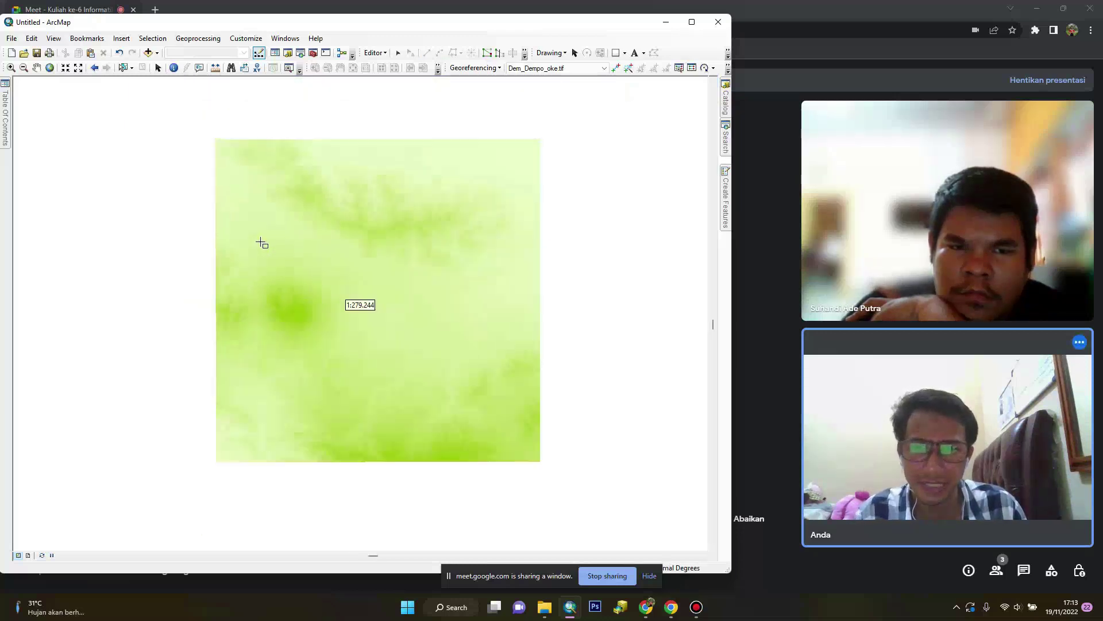
scroll(261, 245, up, 1)
click(240, 189)
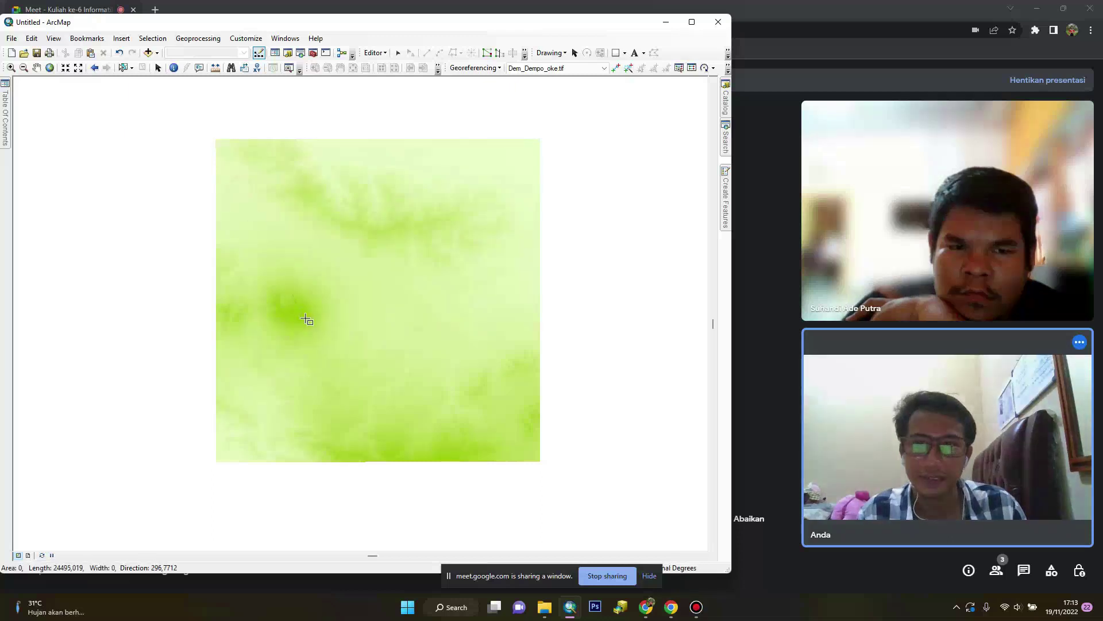
double_click(498, 187)
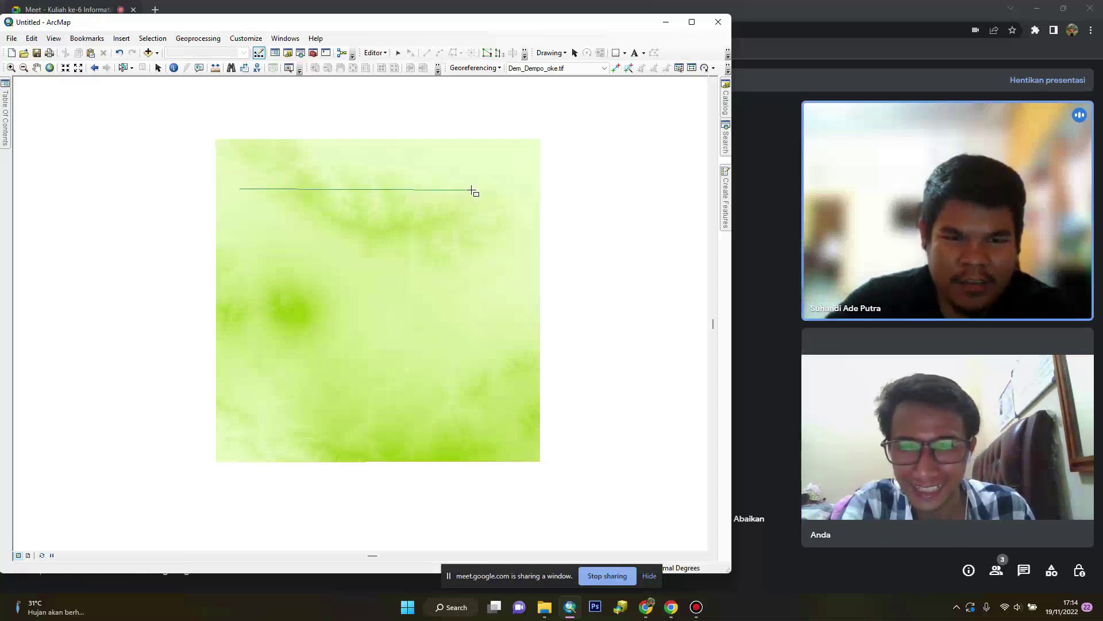
click(473, 191)
click(488, 389)
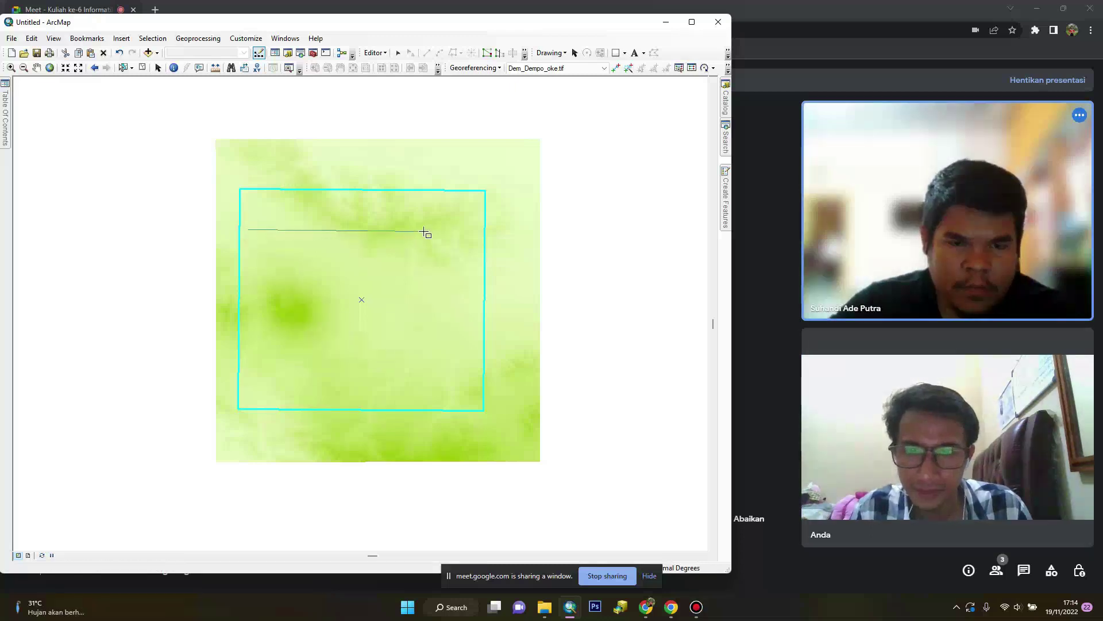
drag(402, 231, 431, 380)
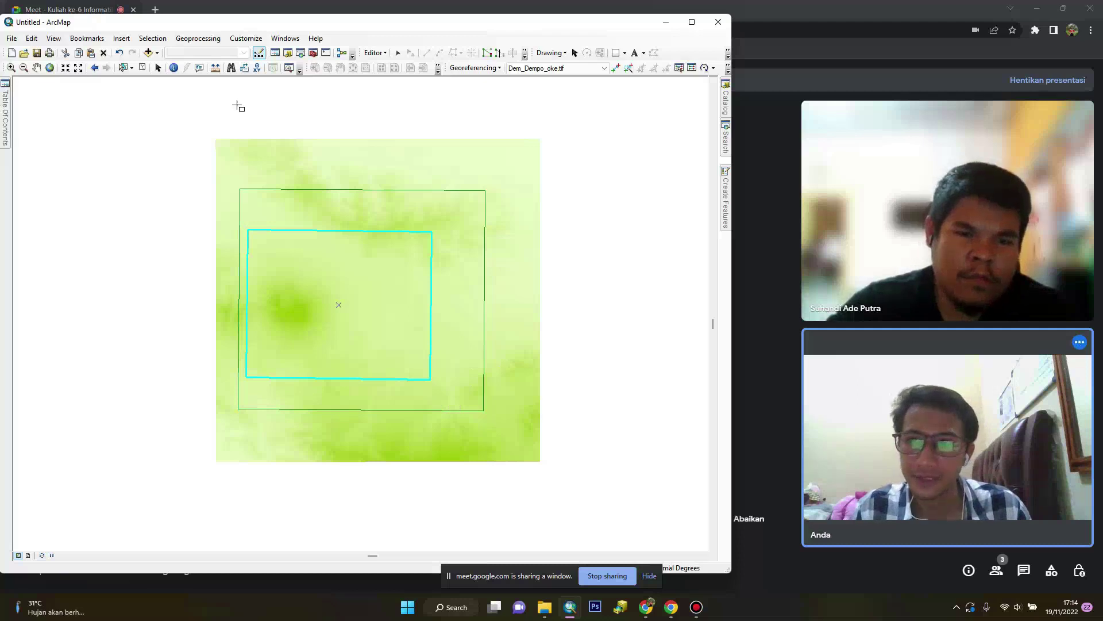
click(375, 56)
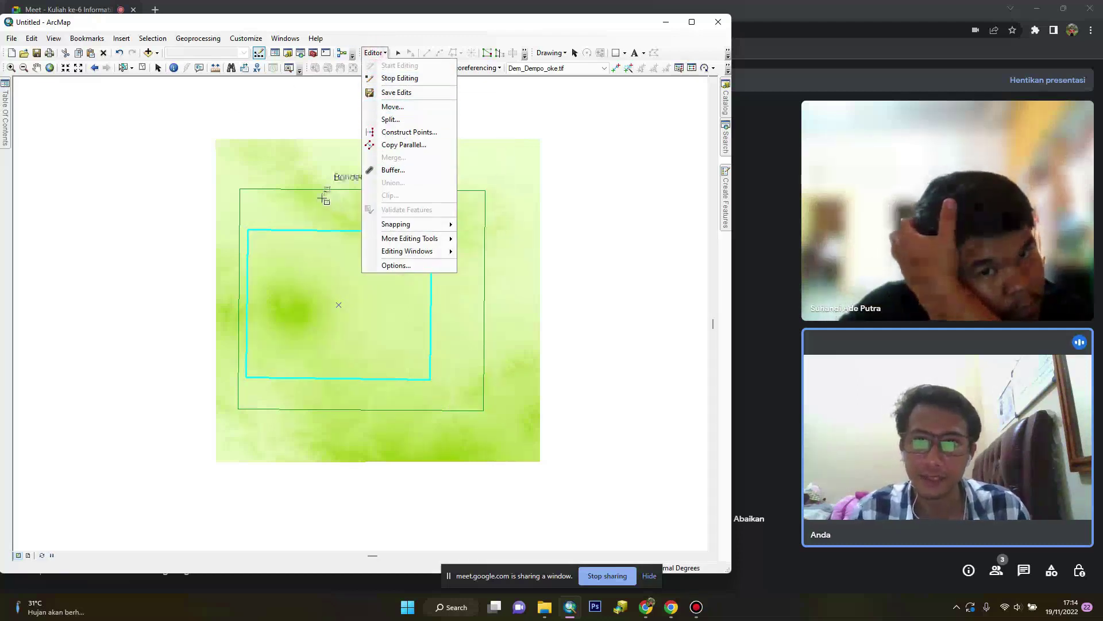
Select and delete the outer boundary rectangle
click(195, 42)
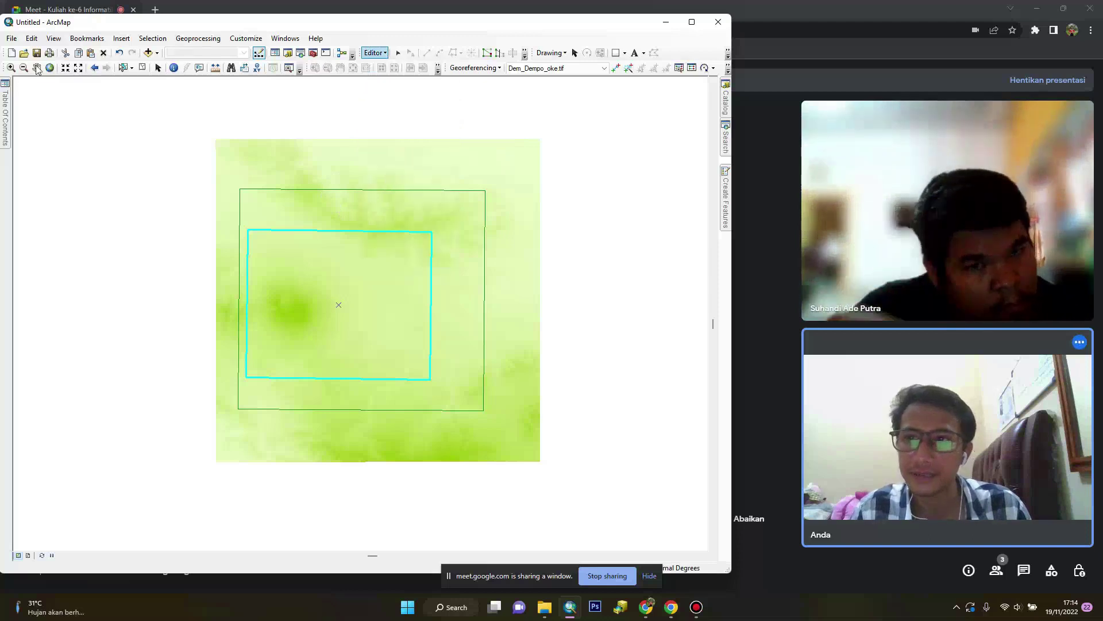
click(443, 190)
key(Delete)
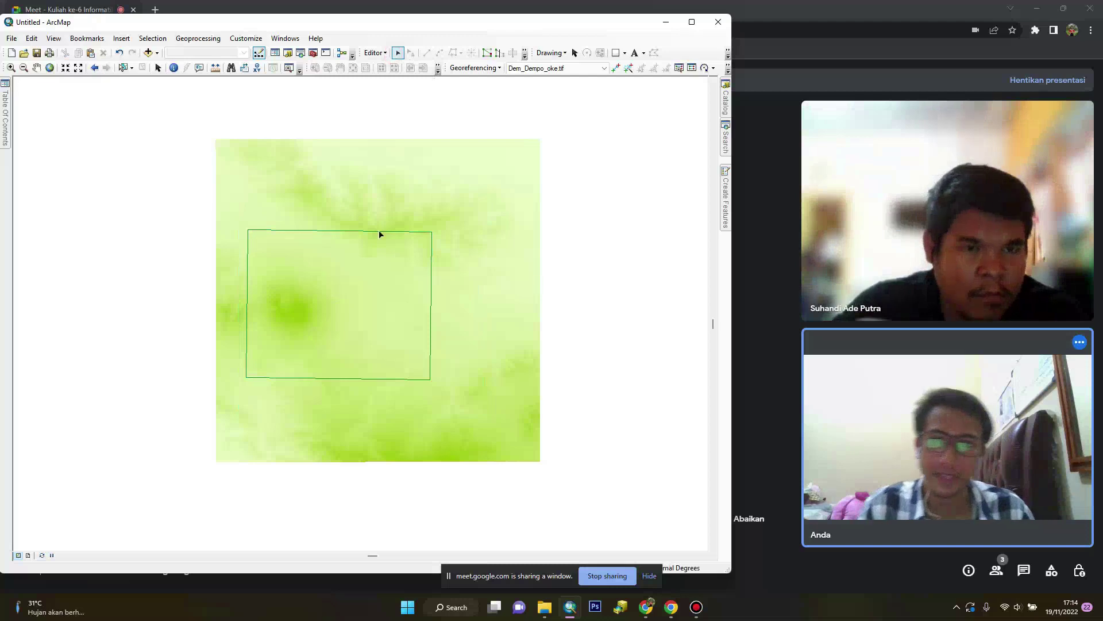
Save the Bondery edits and stop editing
click(368, 53)
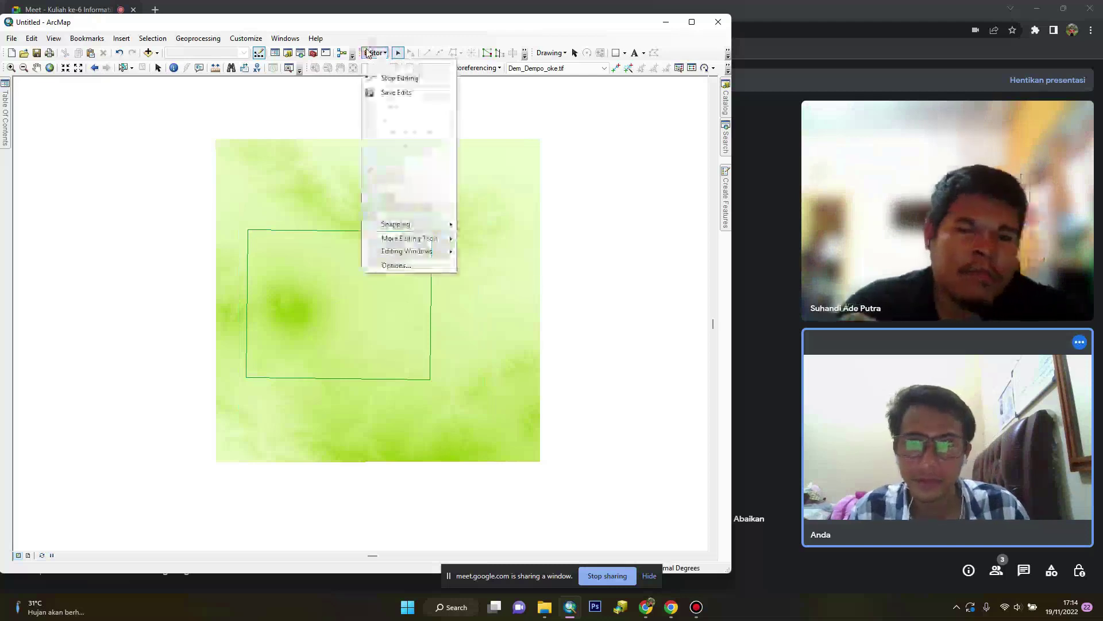
click(385, 93)
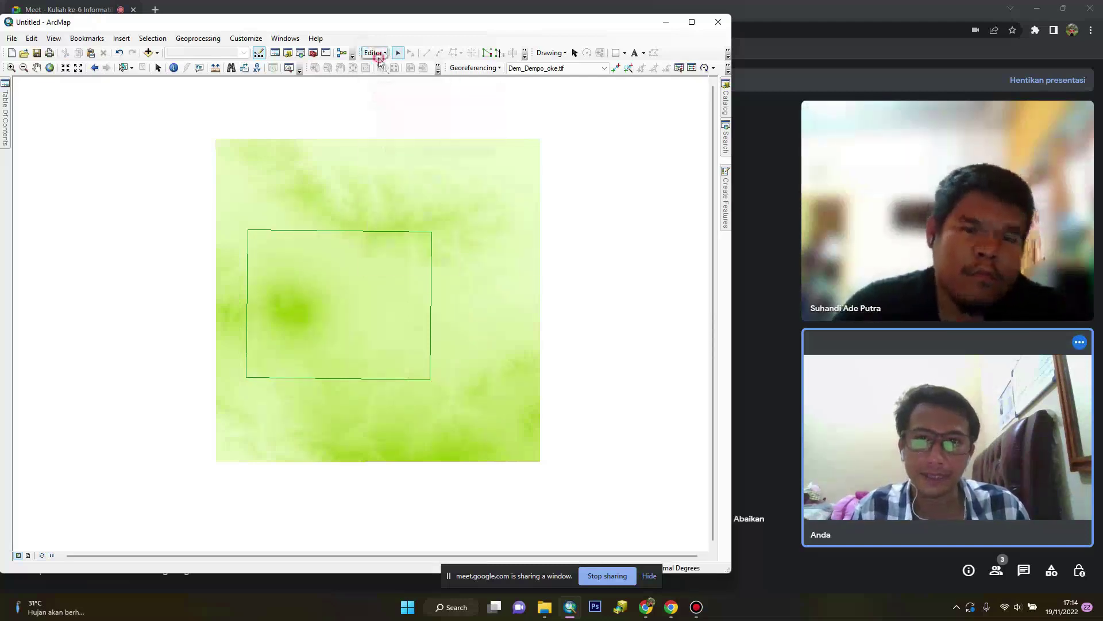
click(374, 53)
click(390, 83)
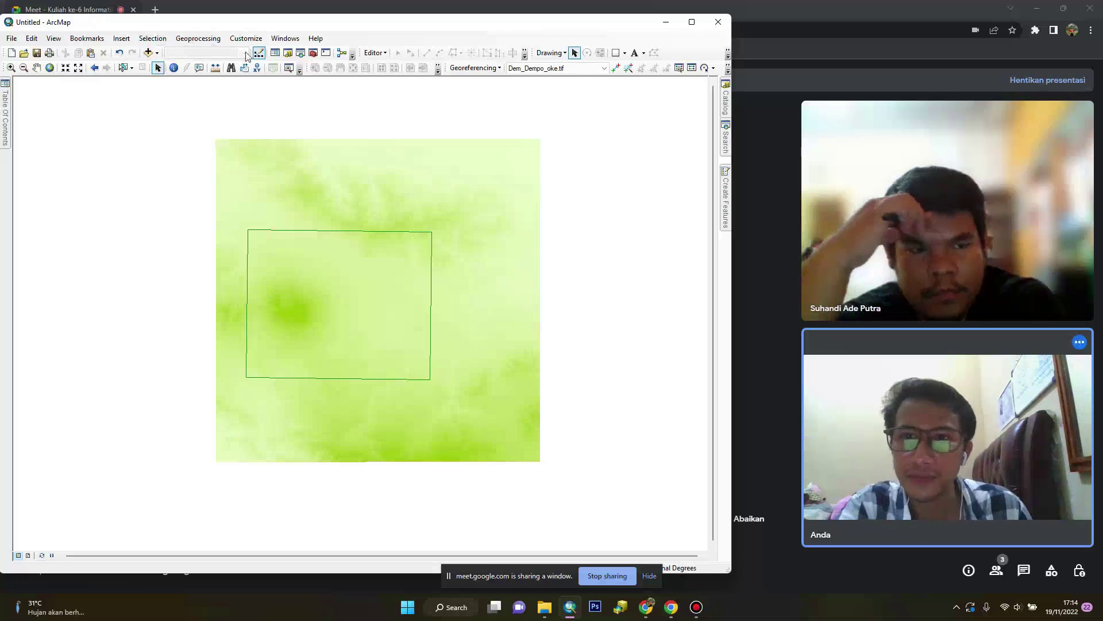
Restart editing past the coordinate warning and select the boundary rectangle
click(273, 46)
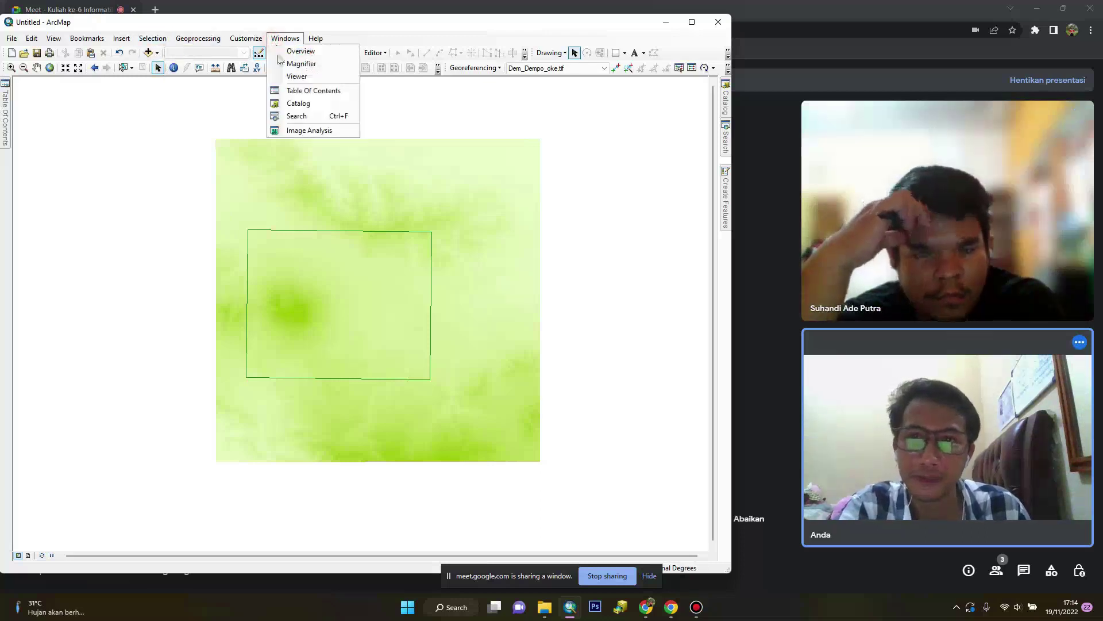
key(Escape)
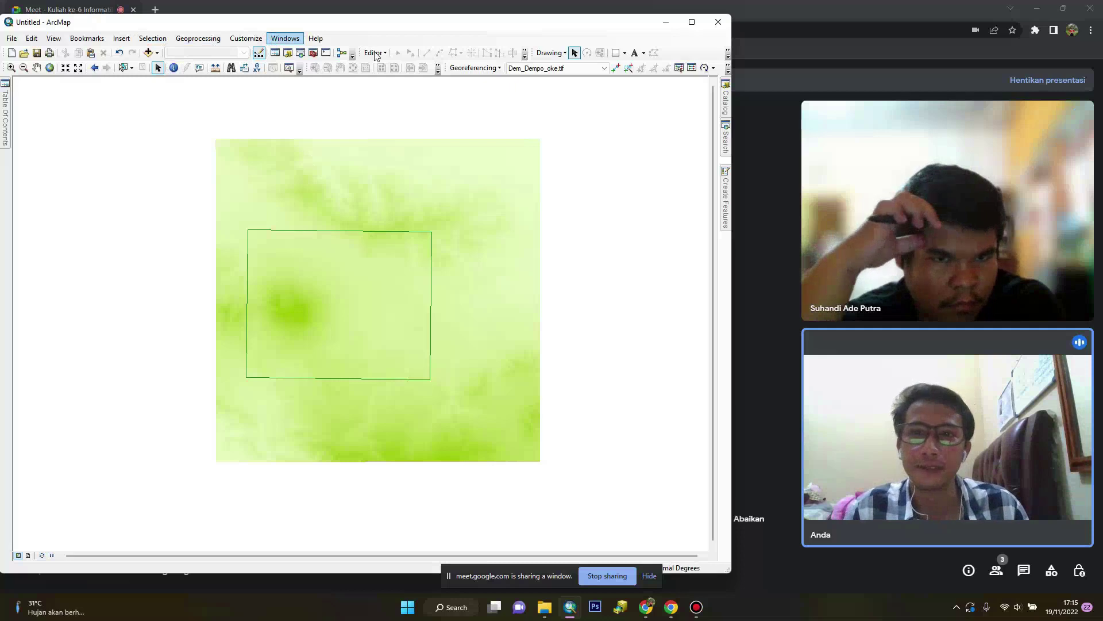
click(374, 53)
click(393, 67)
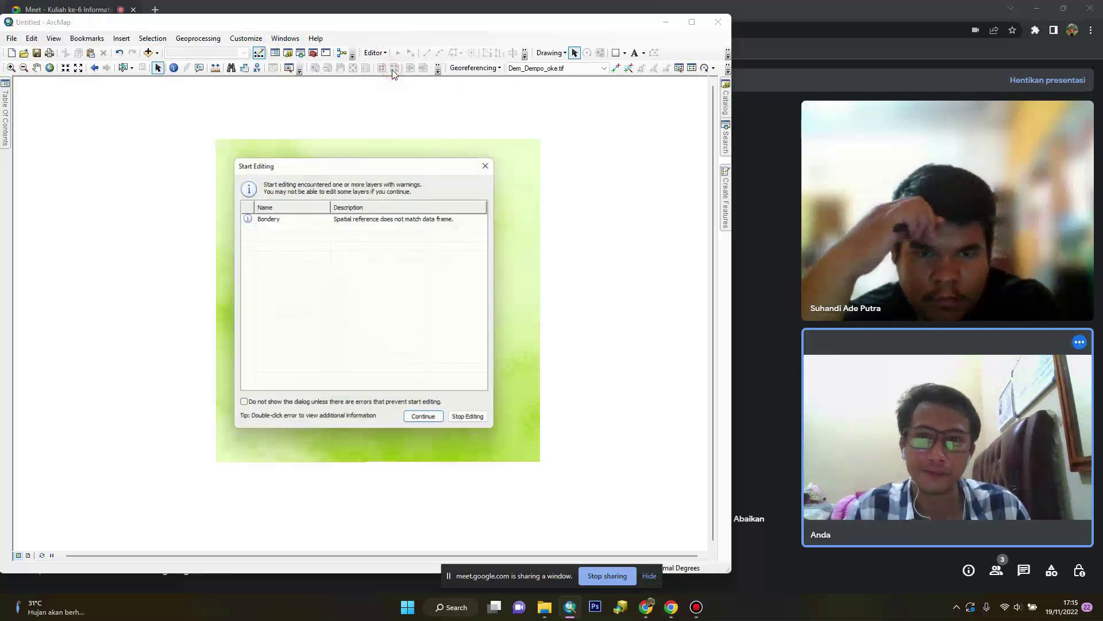
click(446, 423)
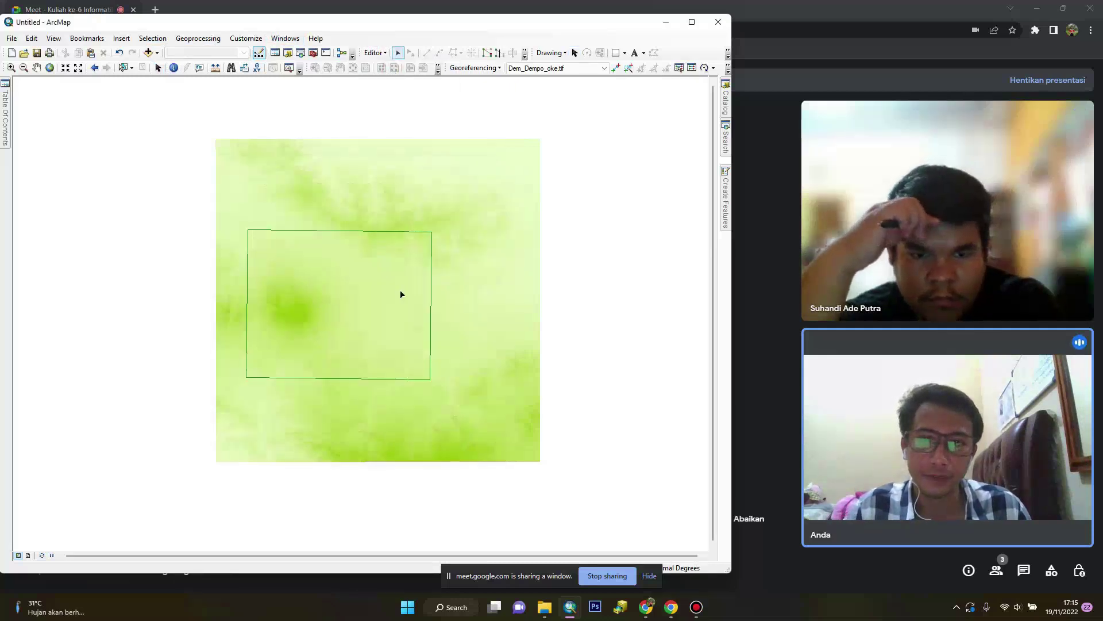
click(386, 231)
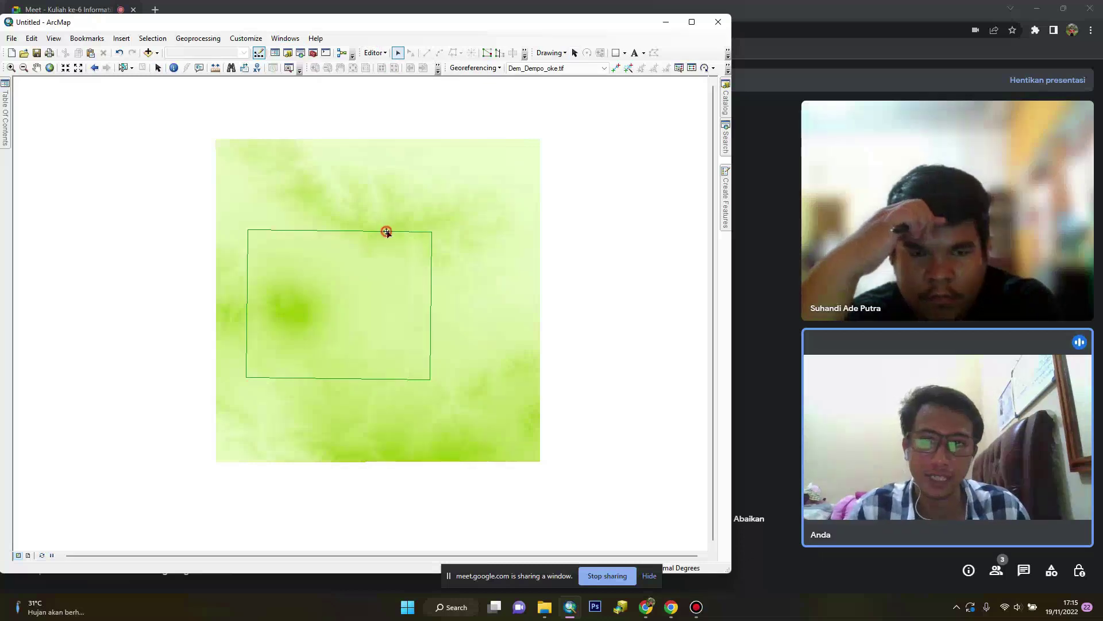
Clip Dem_Dempo_oke.tif to the selected rectangle using the Image Analysis window
click(282, 39)
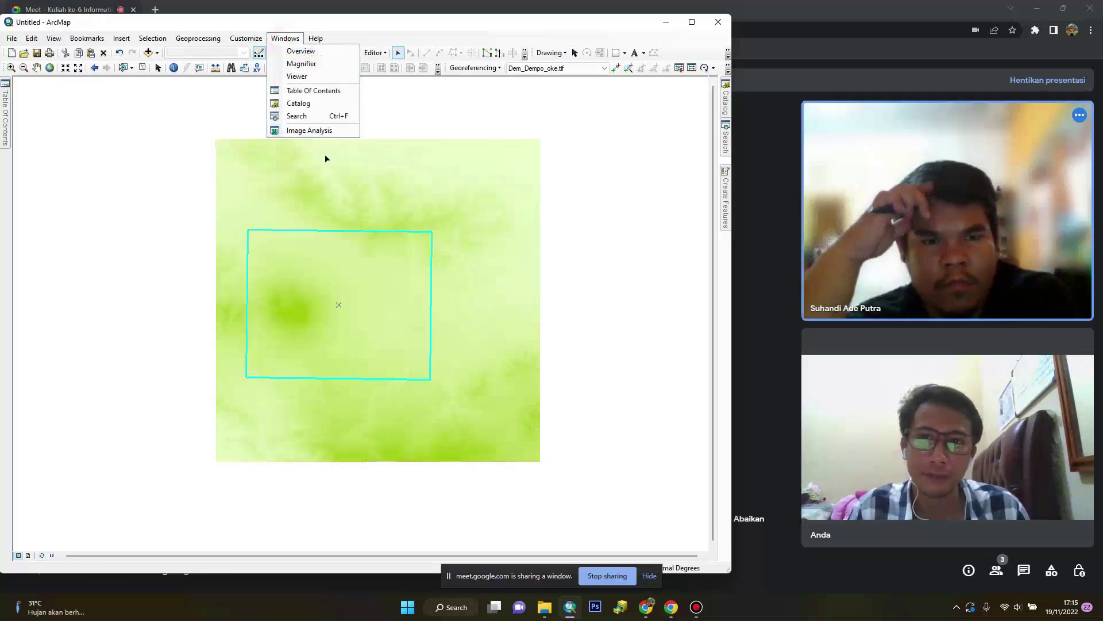
click(315, 131)
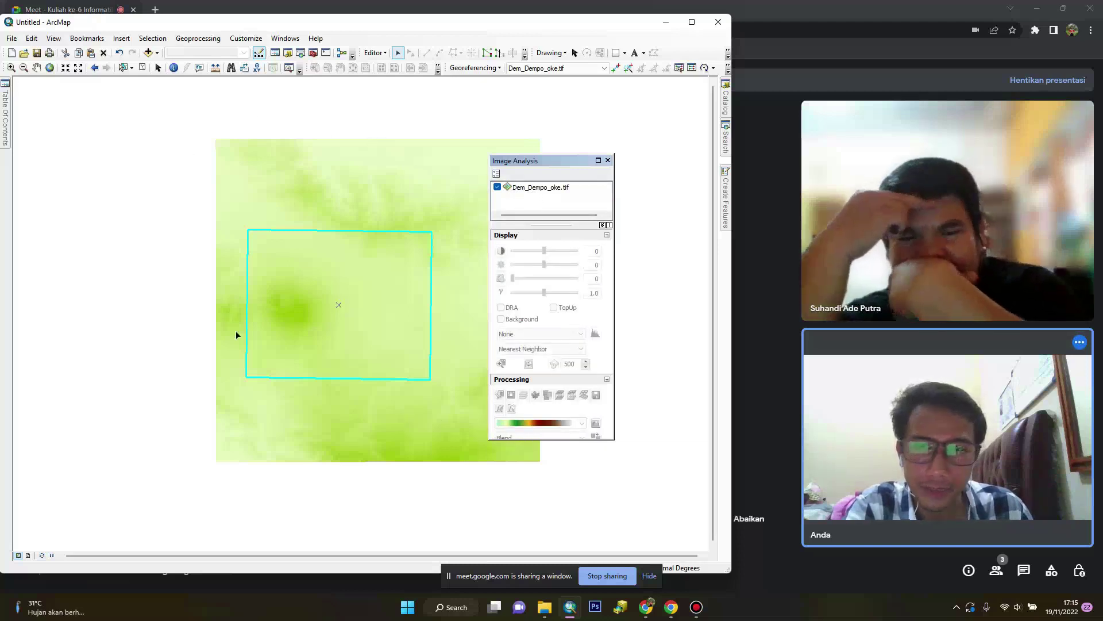
click(529, 188)
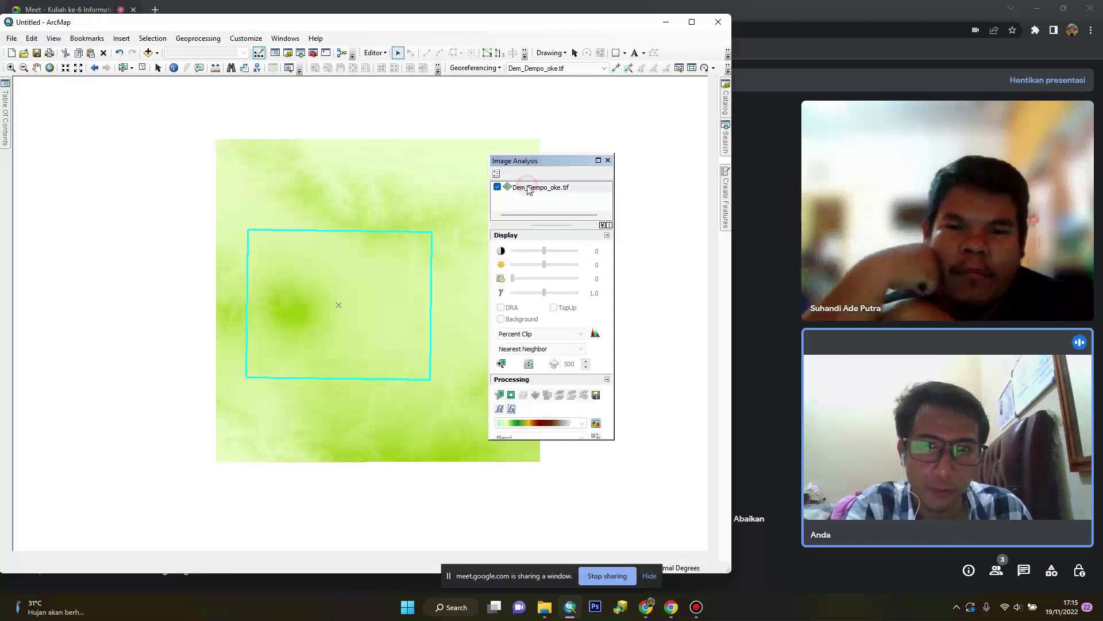
click(499, 396)
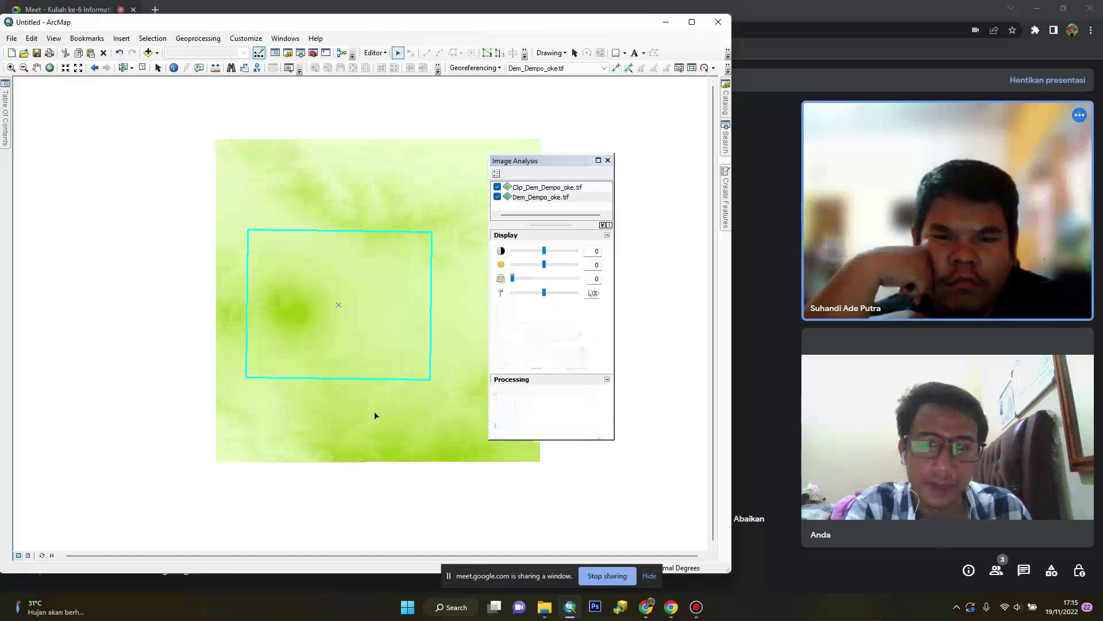
click(608, 161)
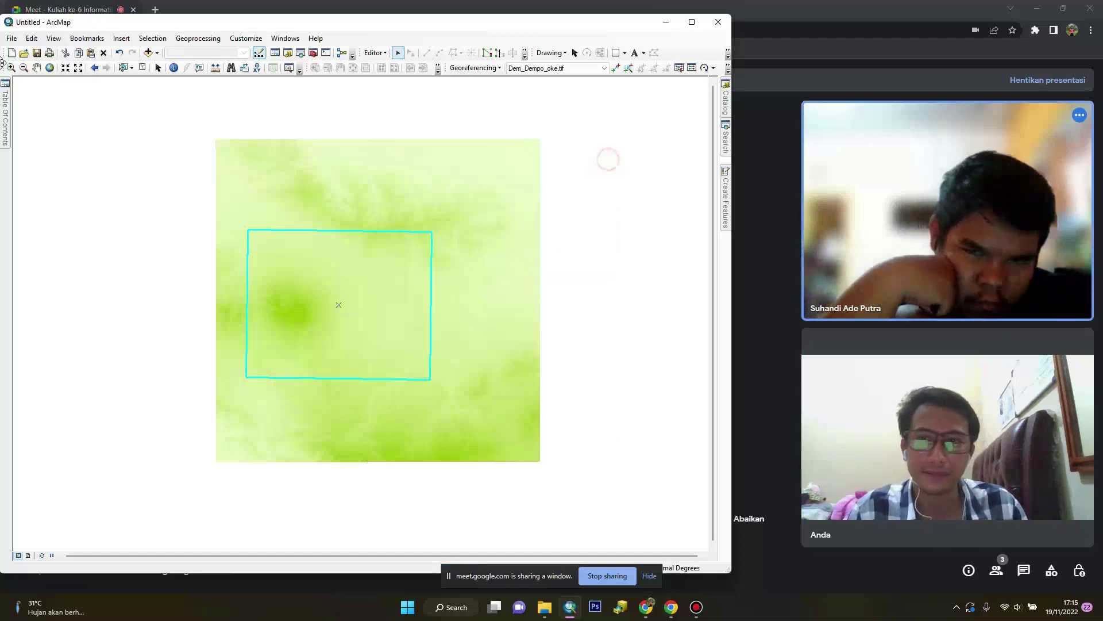
Toggle Dem_Dempo_oke.tif visibility off and on, then open the Clip_Dem_Dempo_oke.tif layer's options
mouse_move(6, 115)
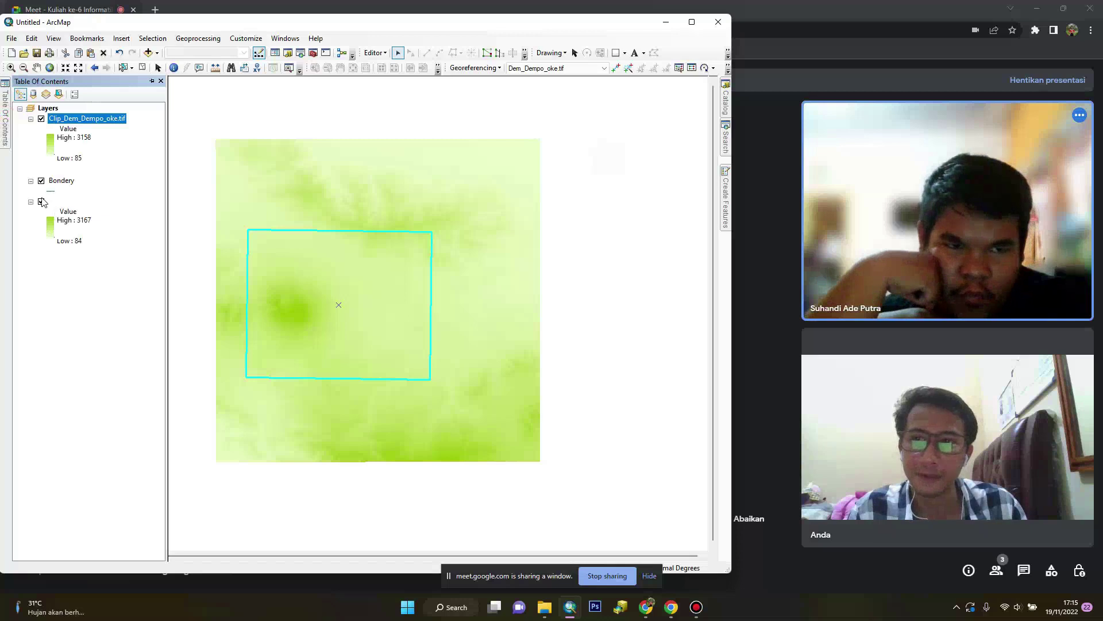
click(41, 202)
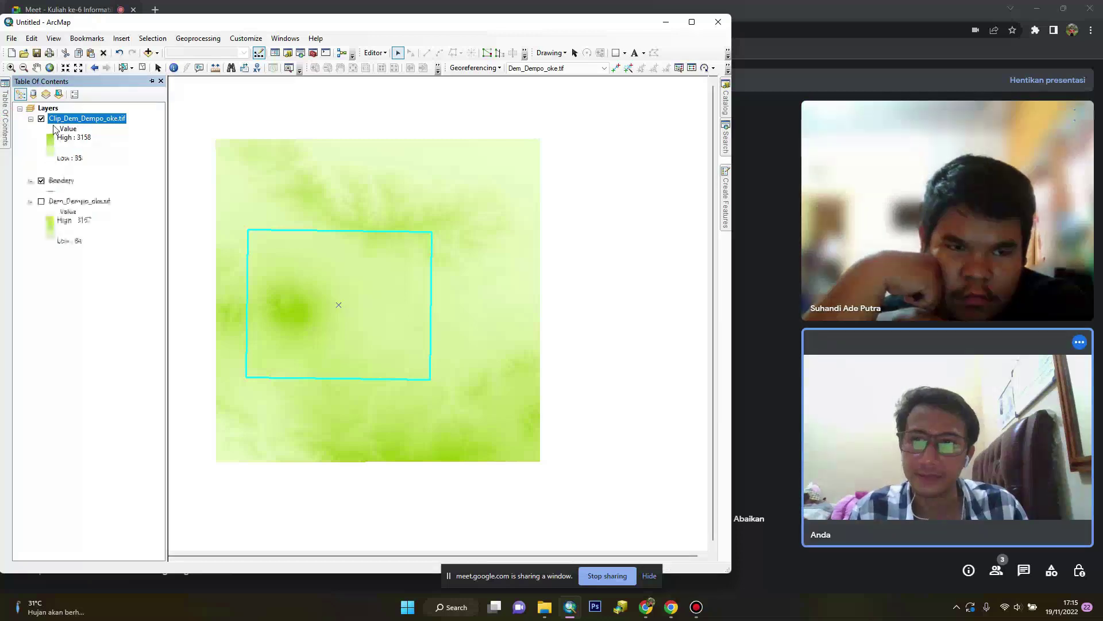
click(40, 202)
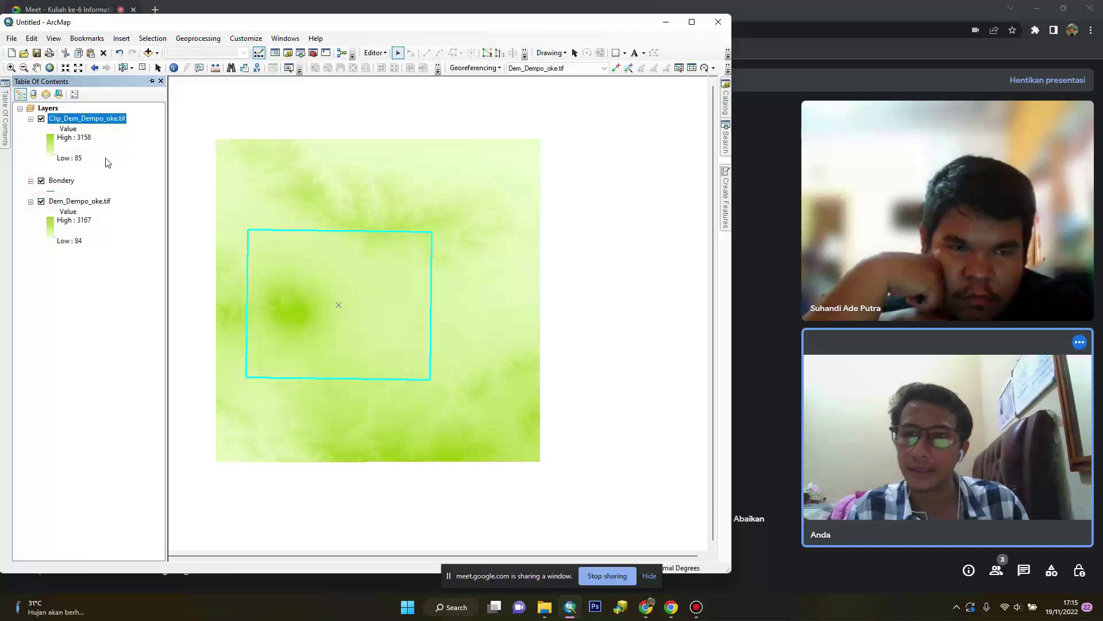
click(101, 200)
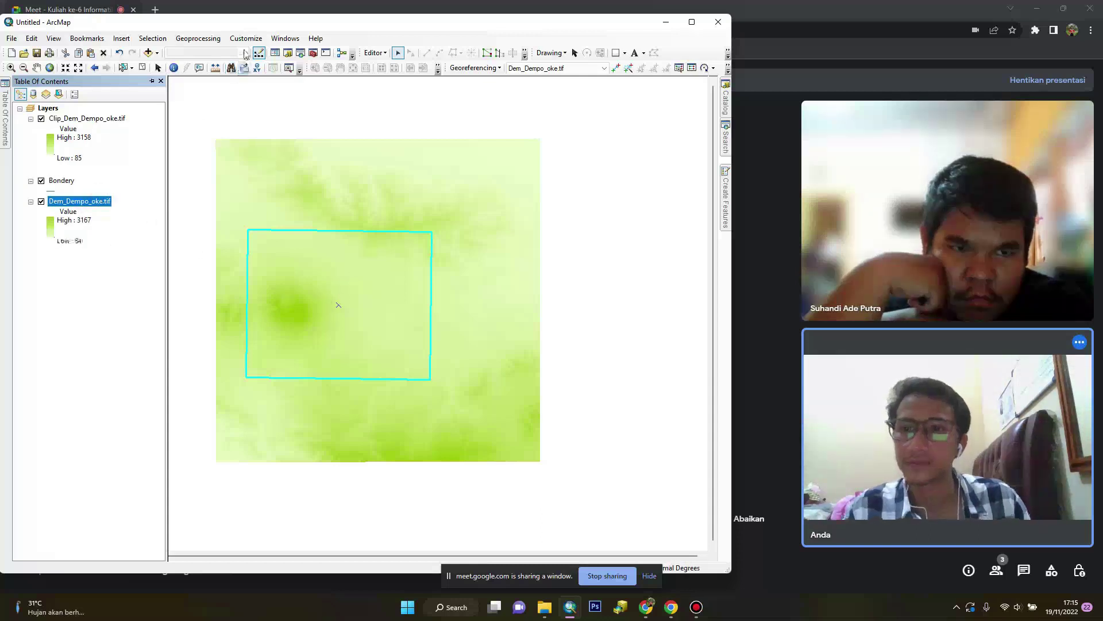
right_click(61, 119)
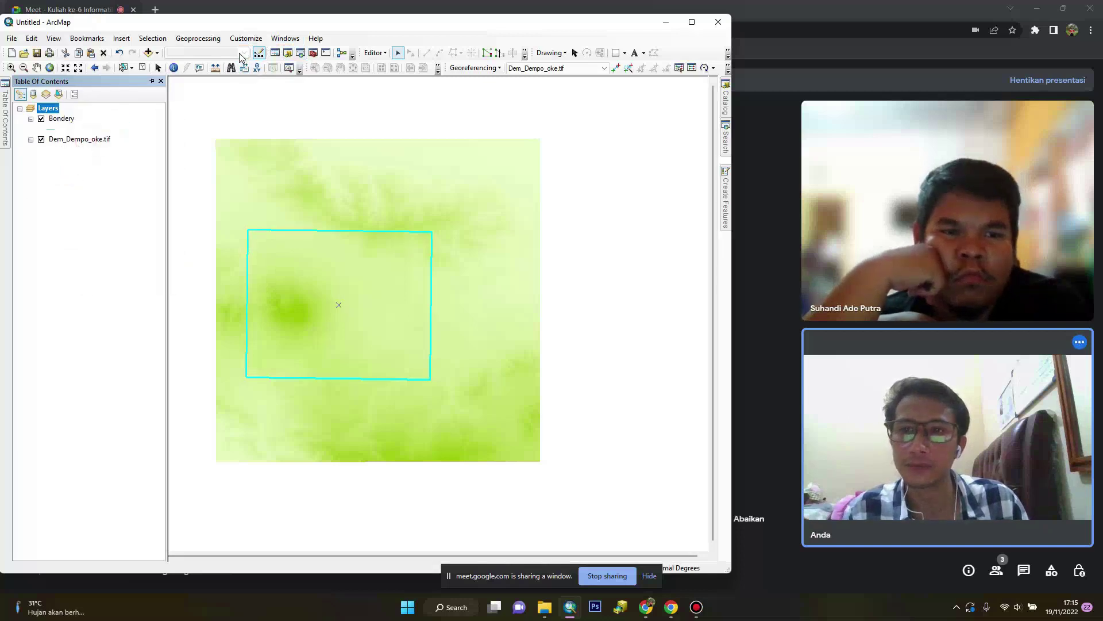
Clip Dem_Dempo_oke.tif again in Image Analysis, producing Clip_Dem_Dempo_oke.tif
click(285, 38)
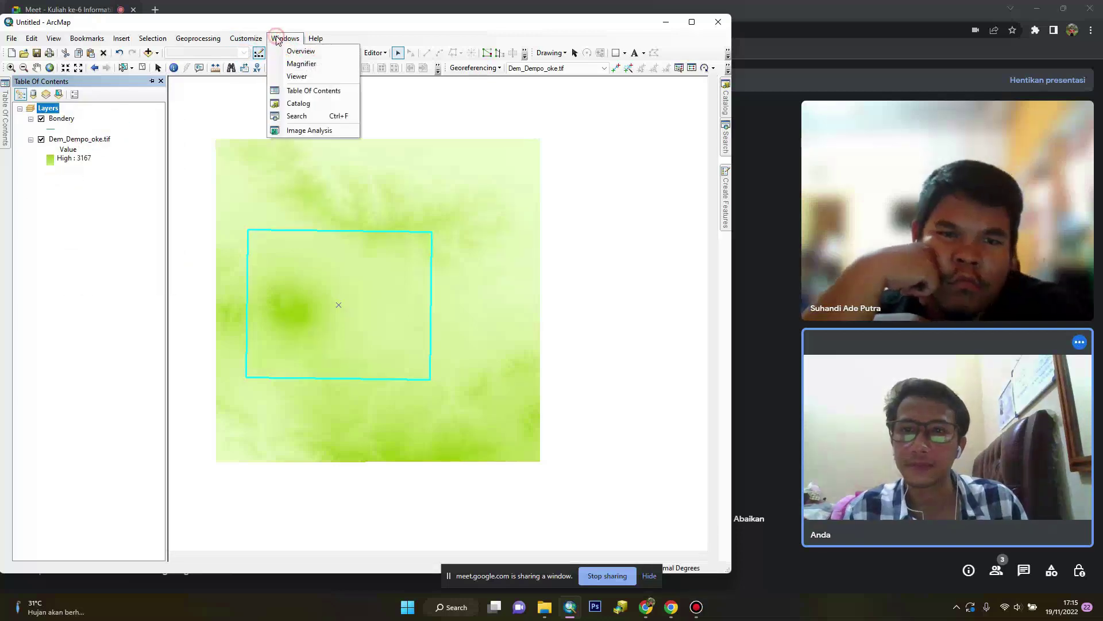
click(290, 127)
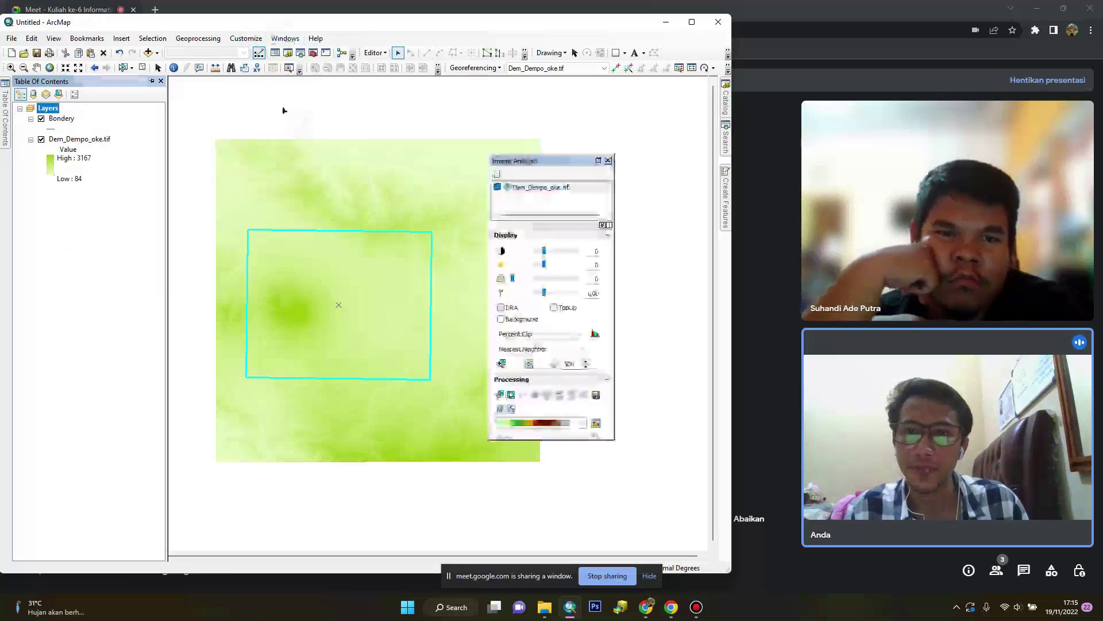
click(536, 190)
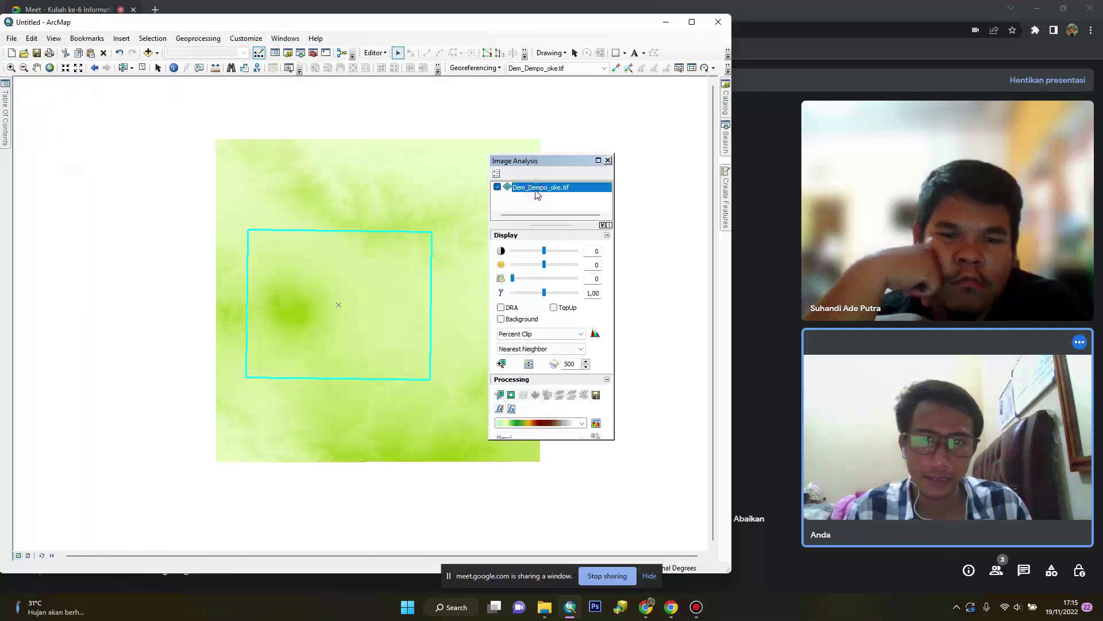
click(500, 396)
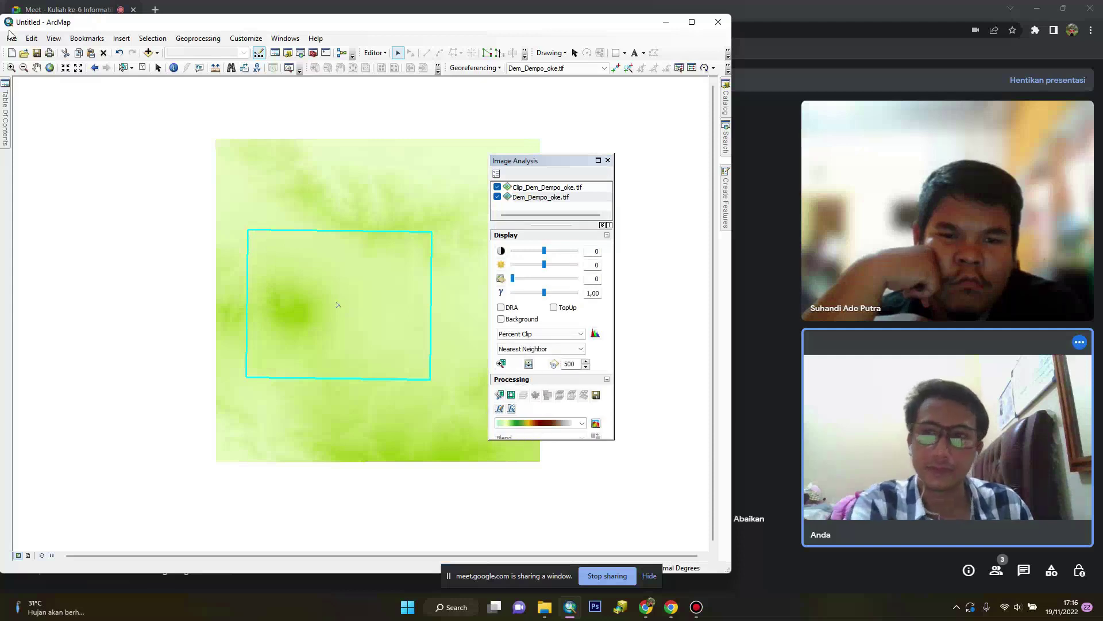
mouse_move(6, 114)
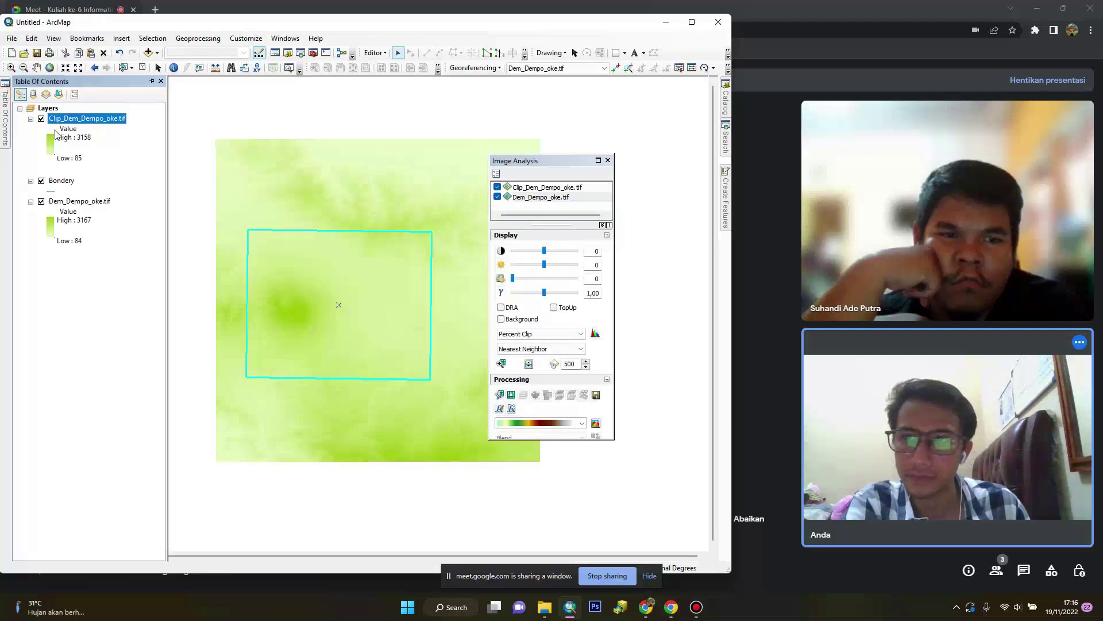
click(607, 161)
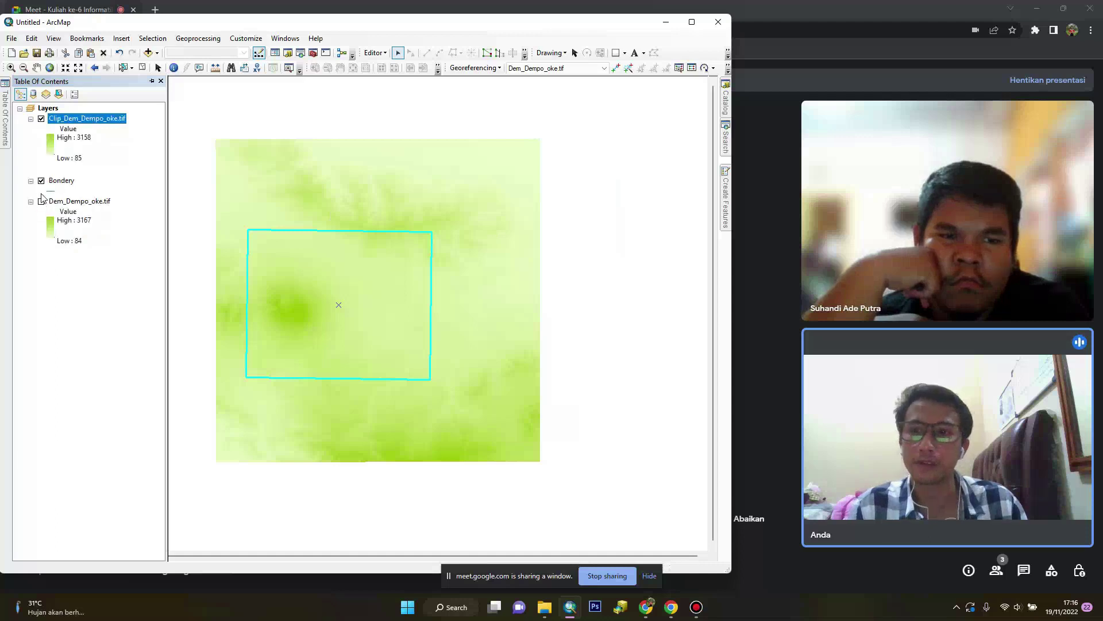
Hide the Bondery layer and remove it from the map
click(41, 181)
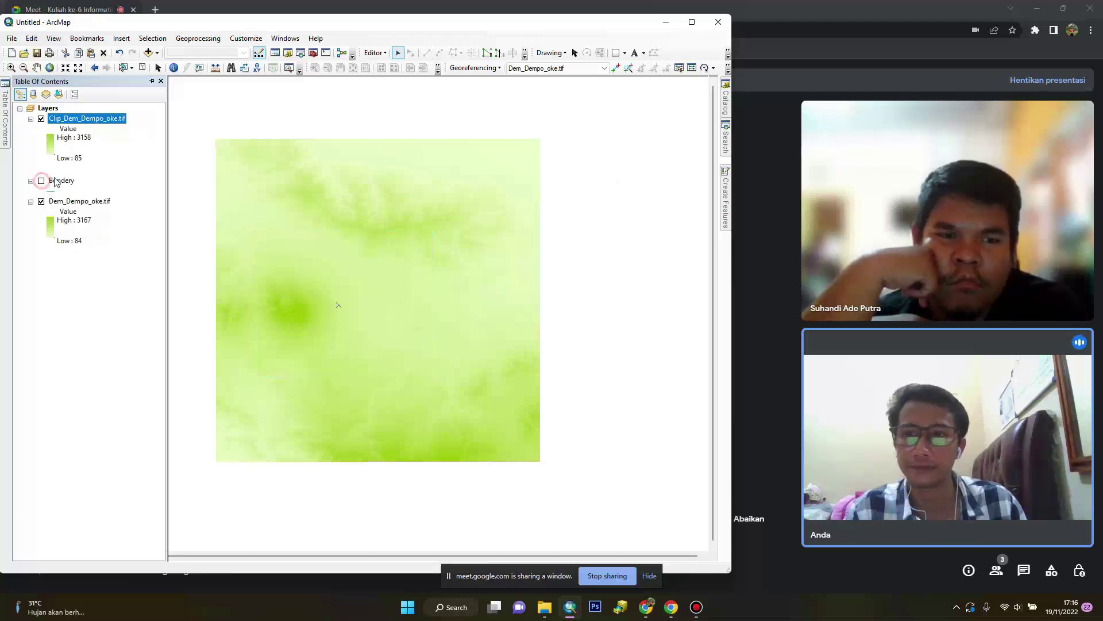
right_click(58, 182)
click(76, 201)
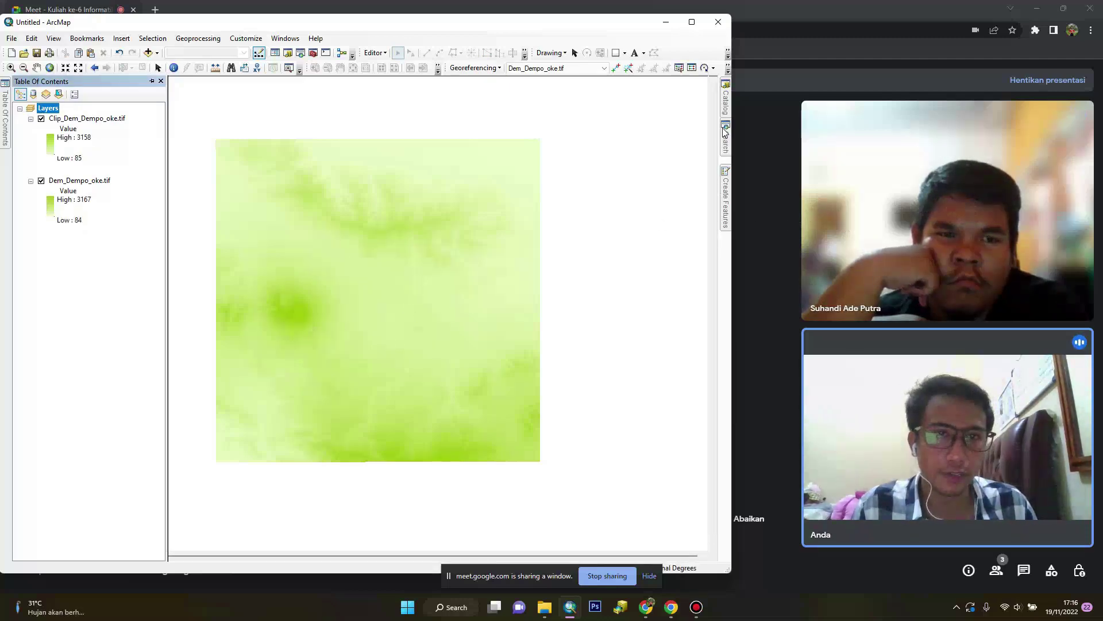
click(727, 110)
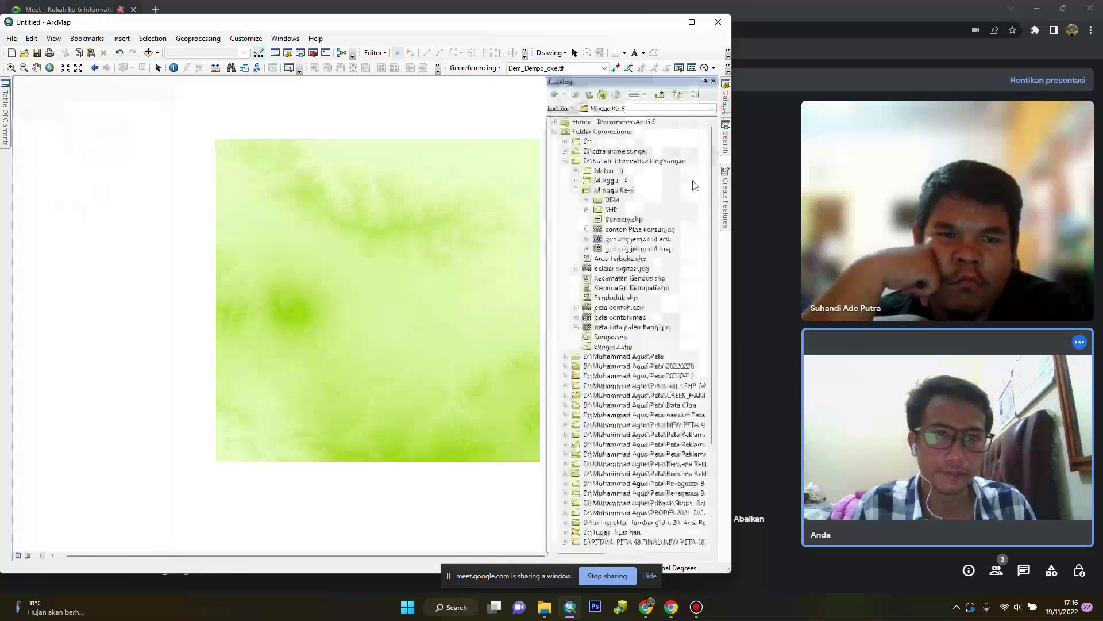
Set up a new polygon shapefile named Bondery in Minggu Ke-6 with WGS 1984 UTM Zone 48S
right_click(626, 195)
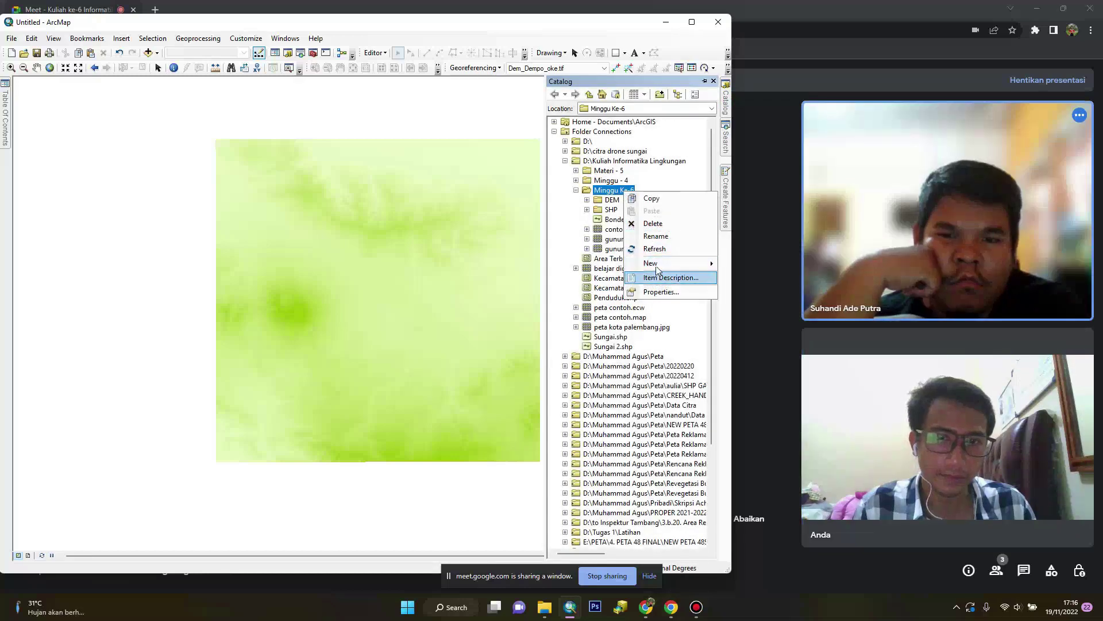
mouse_move(651, 263)
click(754, 370)
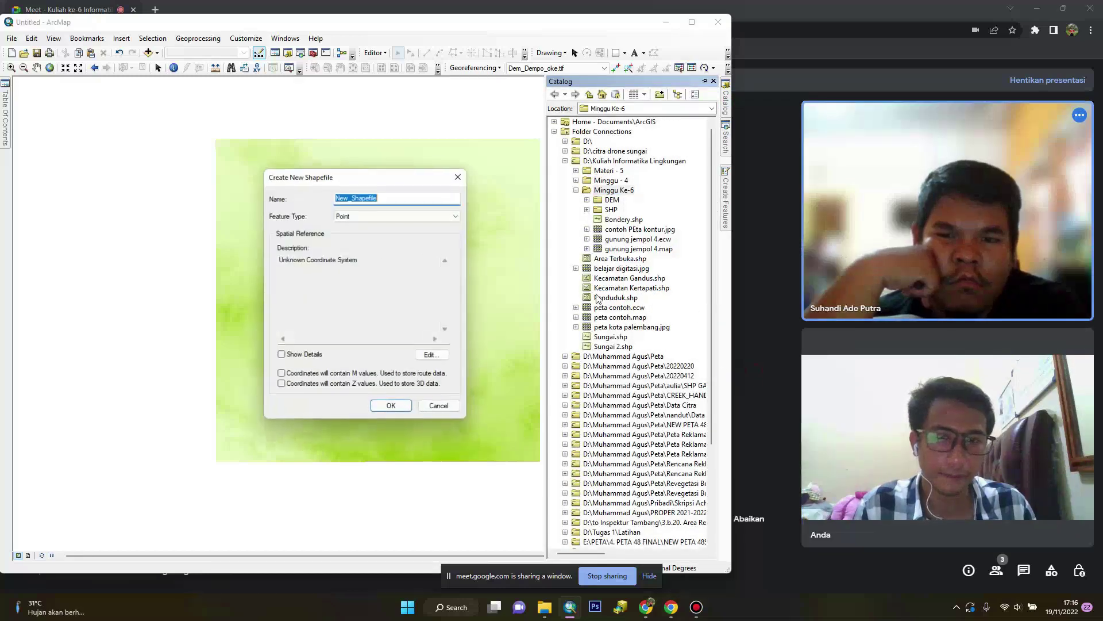
text(Bon)
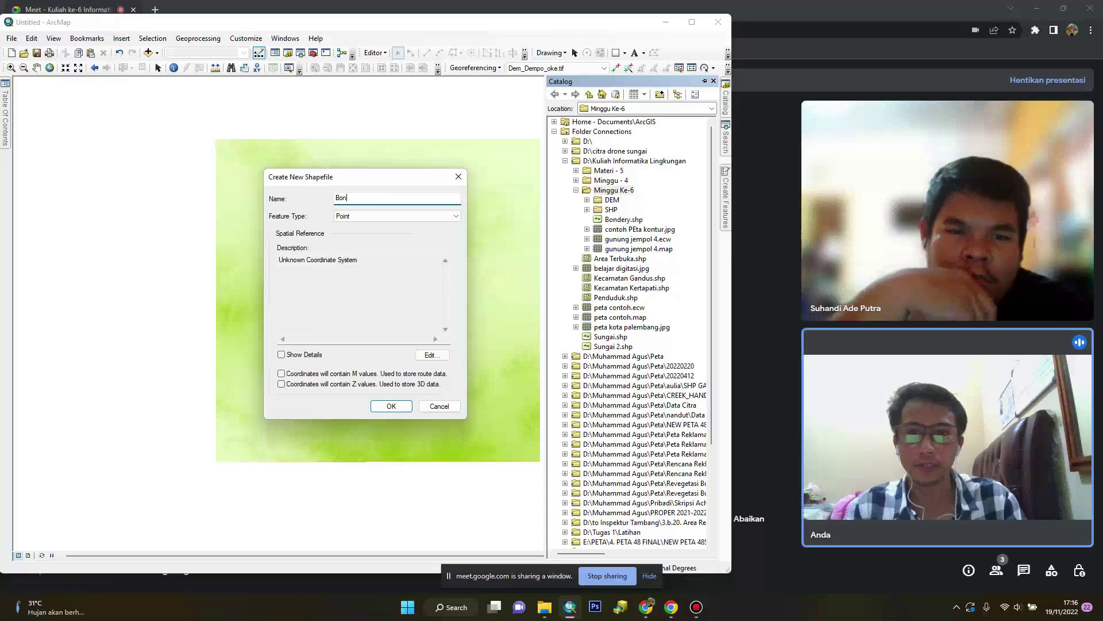
text(dery)
click(368, 216)
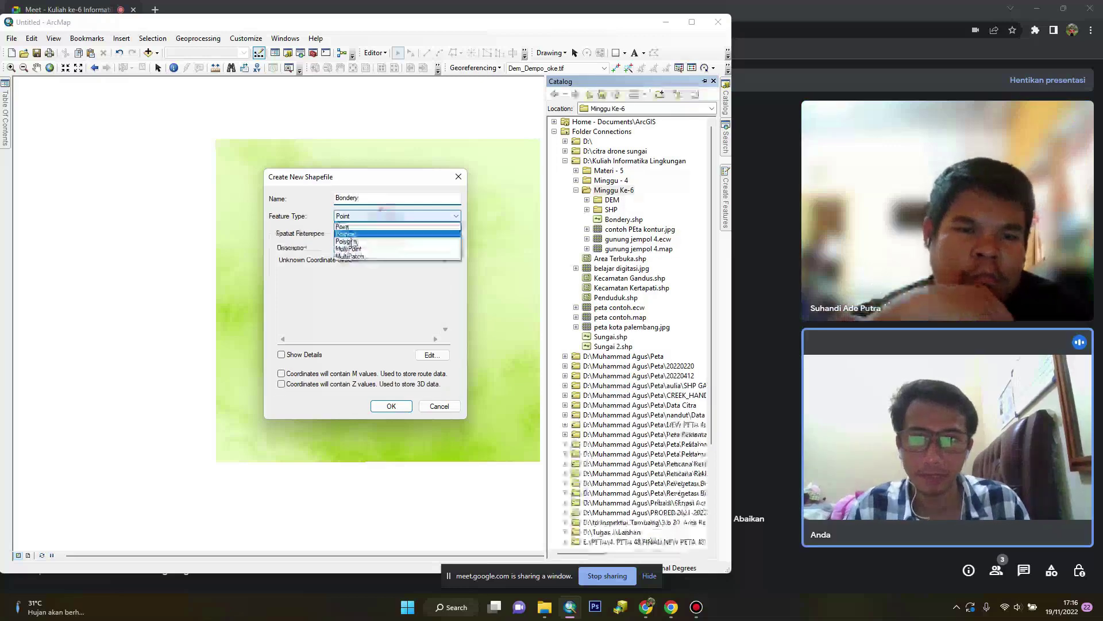
click(356, 241)
click(432, 355)
click(322, 211)
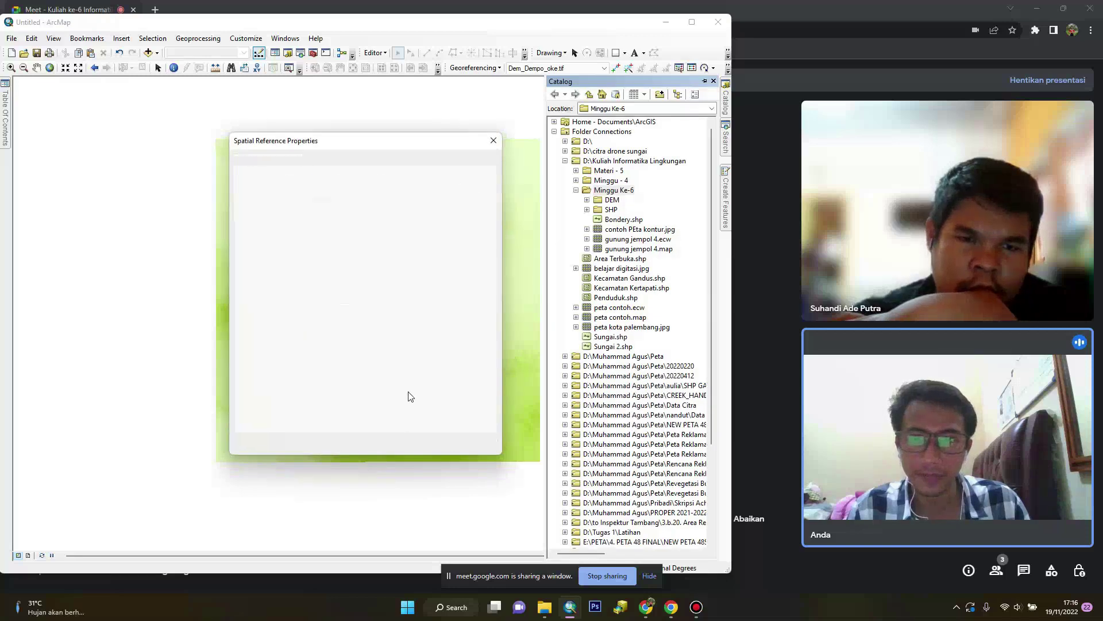
click(443, 449)
click(395, 407)
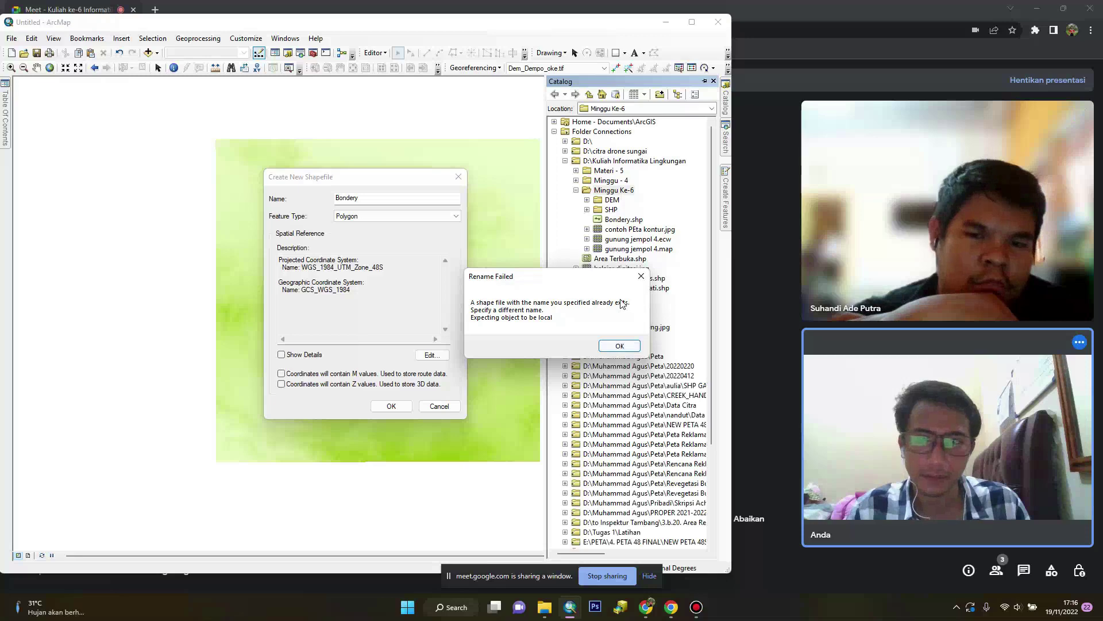
After the name-already-exists warning, rename it Bondery2 and create the shapefile
click(634, 282)
text(2)
key(Return)
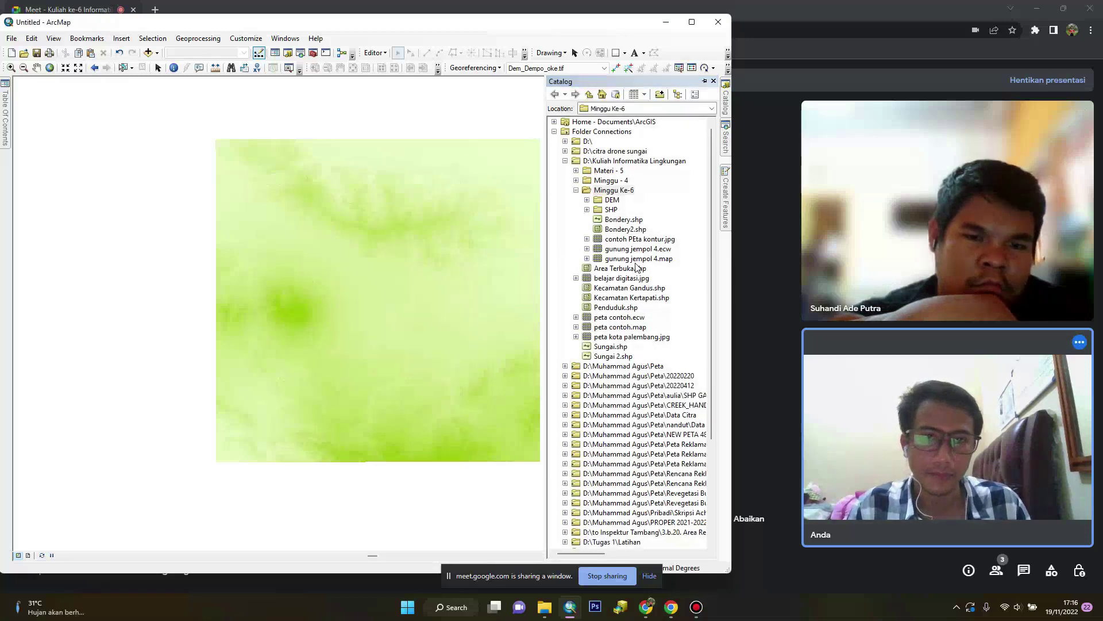
click(4, 116)
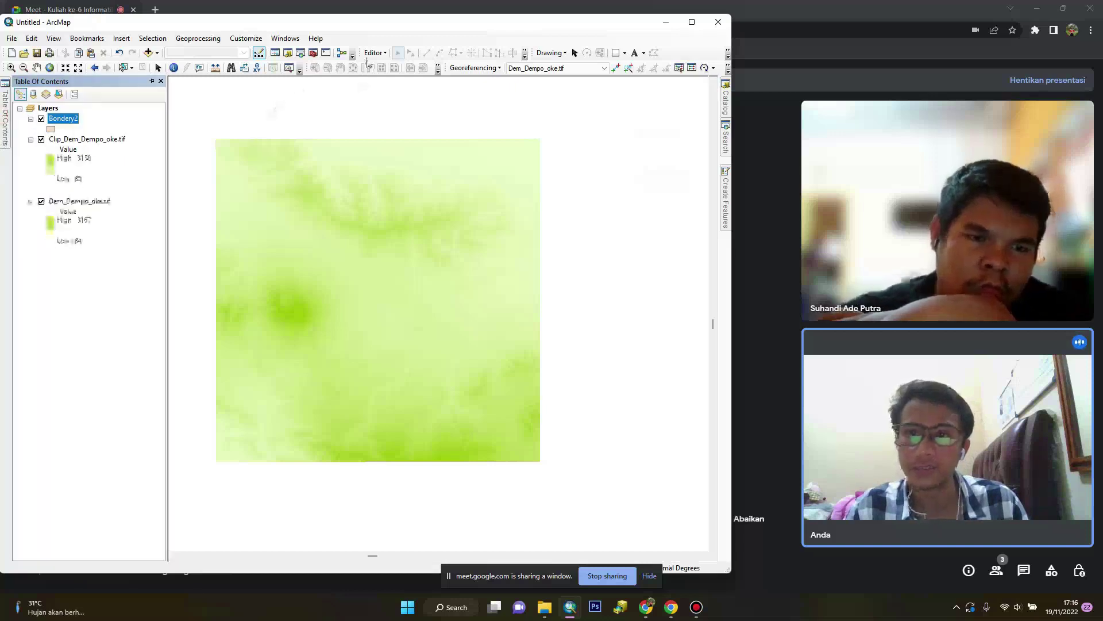
Start editing and draw a Bondery2 rectangle around the peak on the DEM's left side
click(379, 52)
click(396, 65)
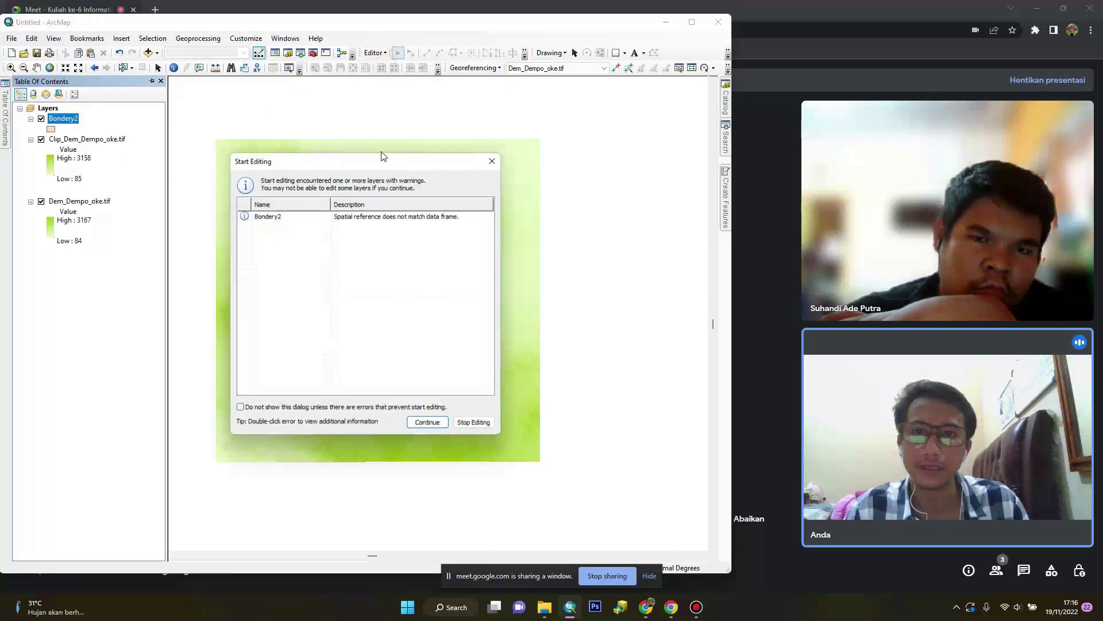
click(427, 423)
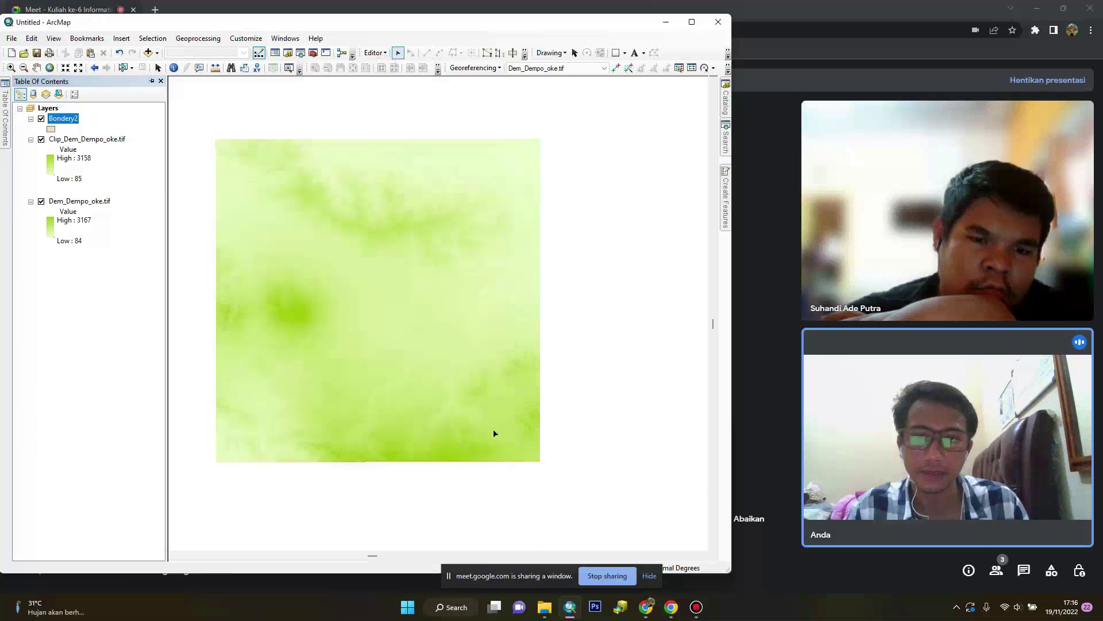
mouse_move(725, 195)
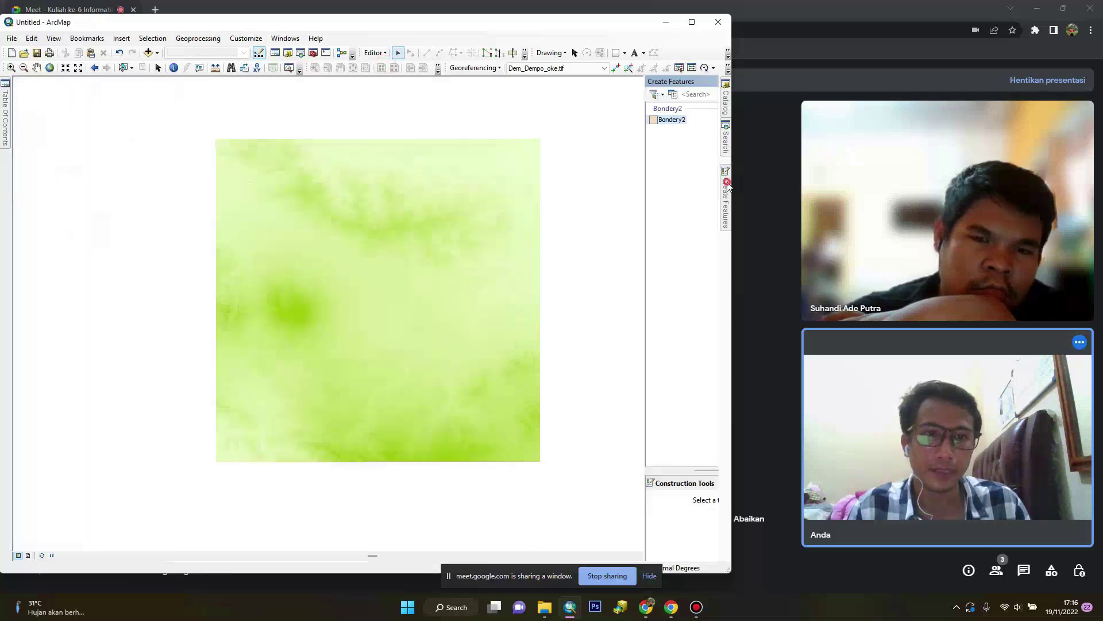
click(596, 120)
click(600, 510)
click(238, 229)
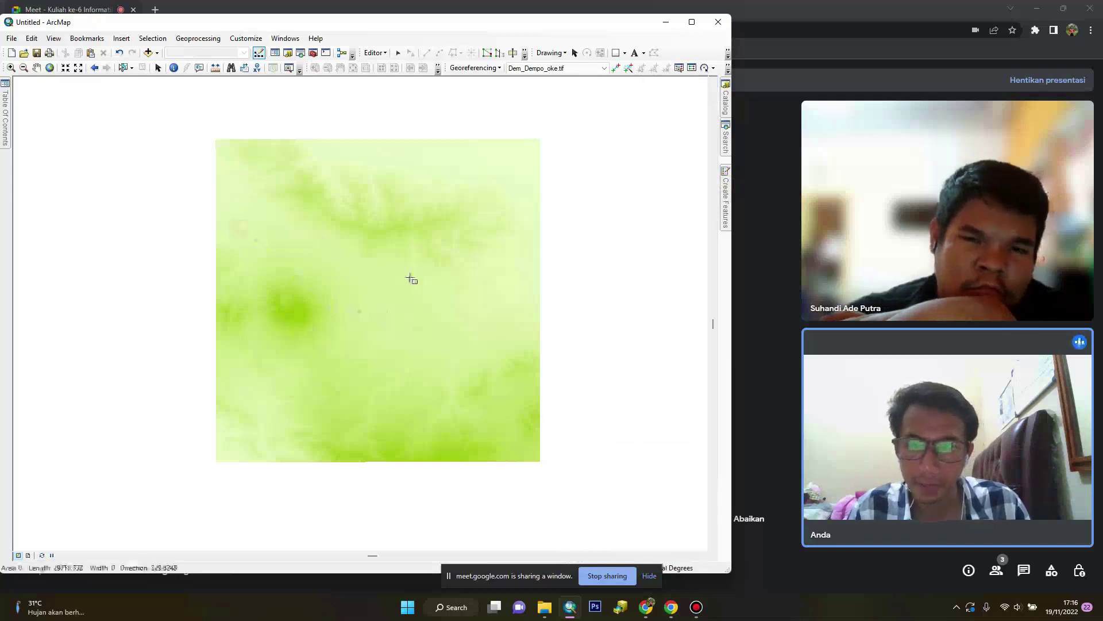
key(Escape)
click(406, 229)
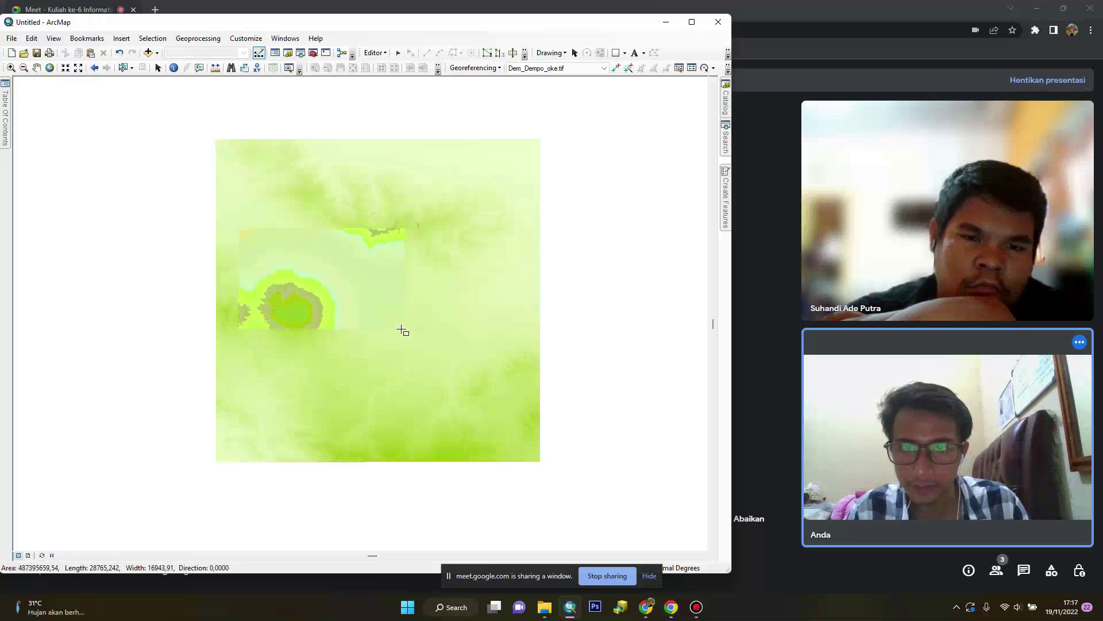
click(412, 392)
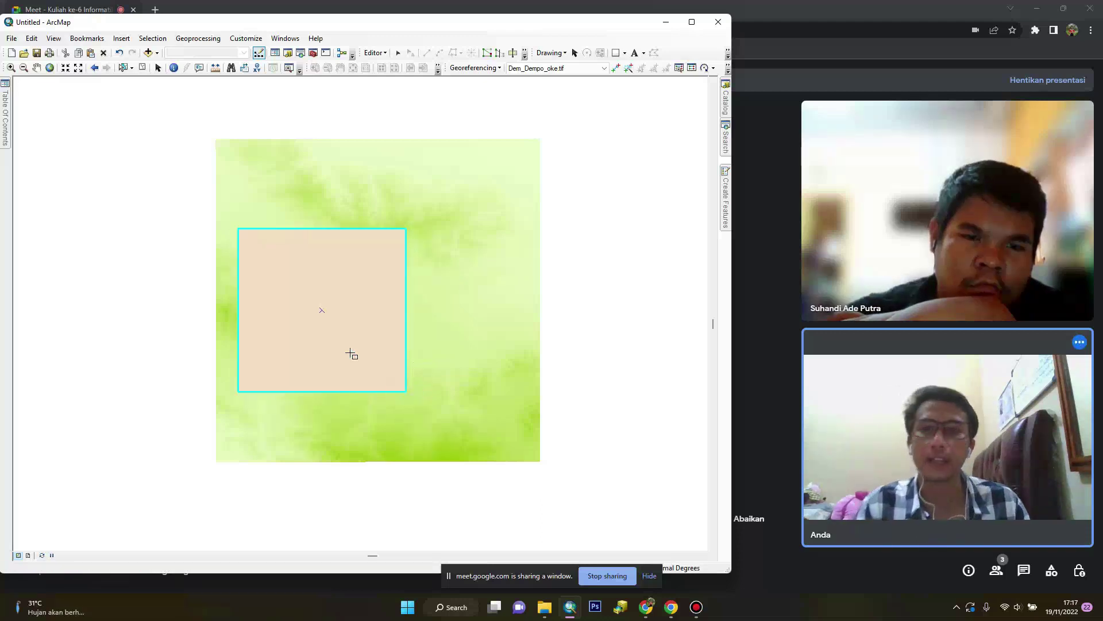
Save the Bondery2 rectangle and stop editing
click(379, 55)
click(391, 93)
click(380, 53)
click(397, 78)
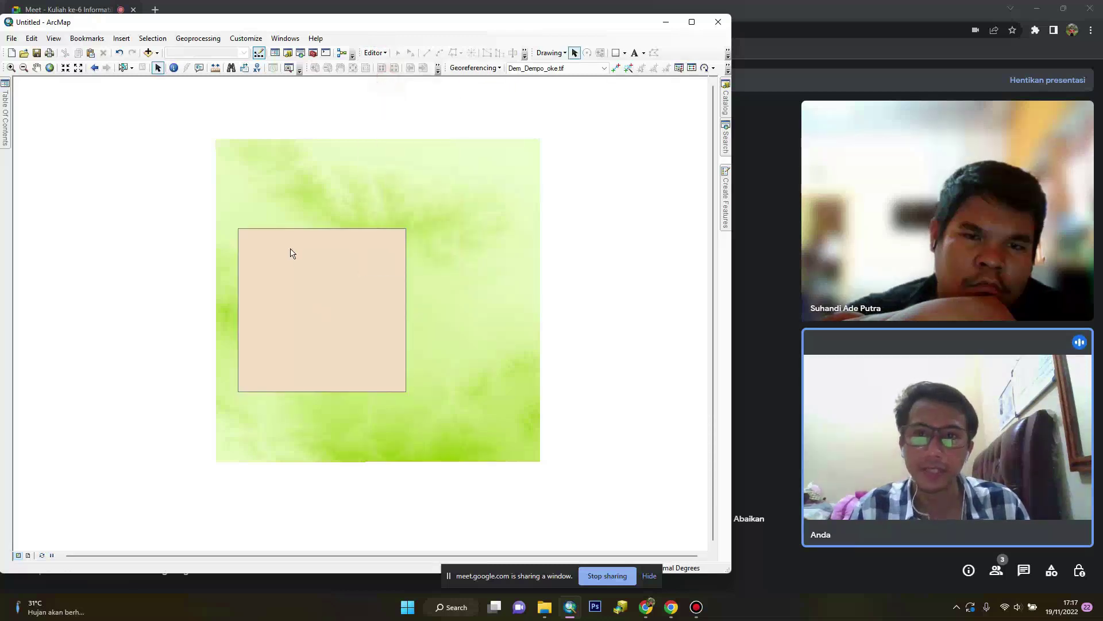
click(5, 98)
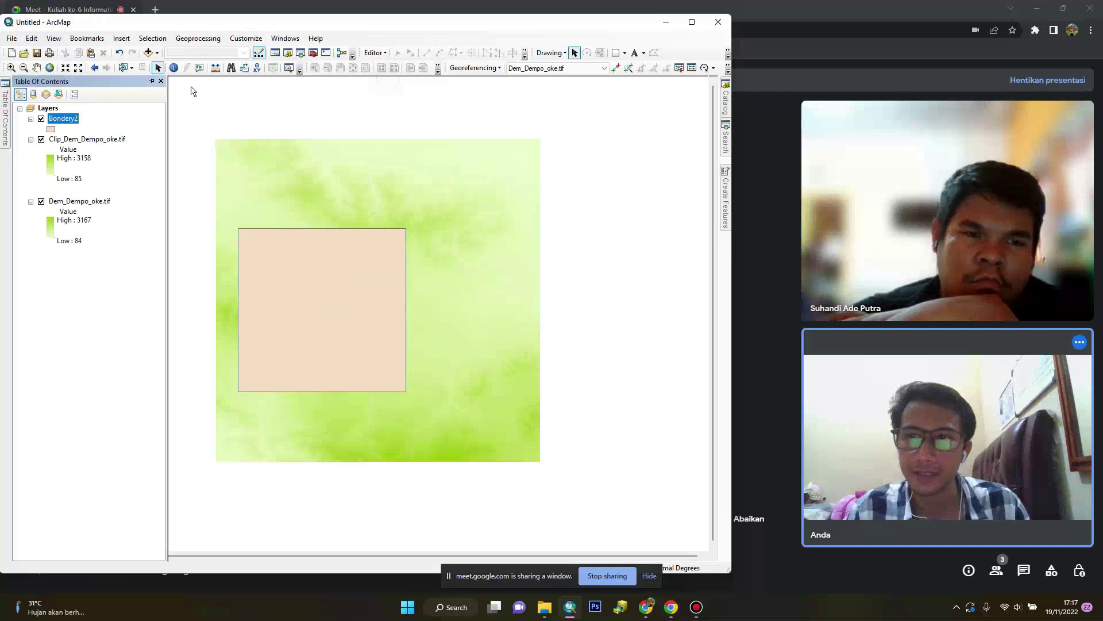
Restart editing past the spatial reference warning and select the Bondery2 rectangle
click(378, 53)
click(391, 65)
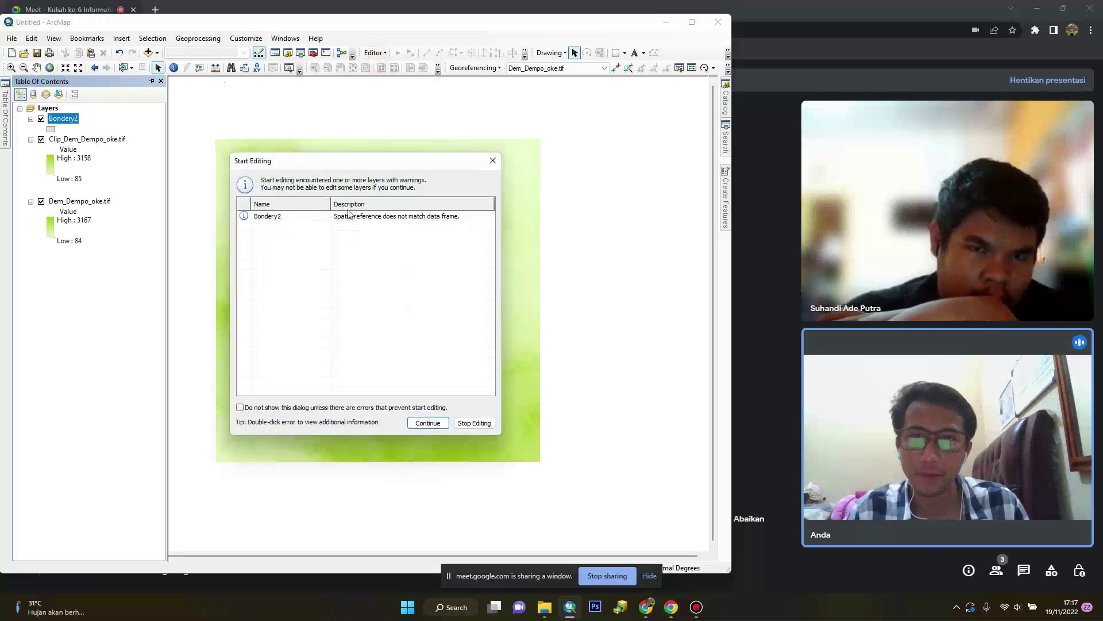
click(436, 418)
click(351, 230)
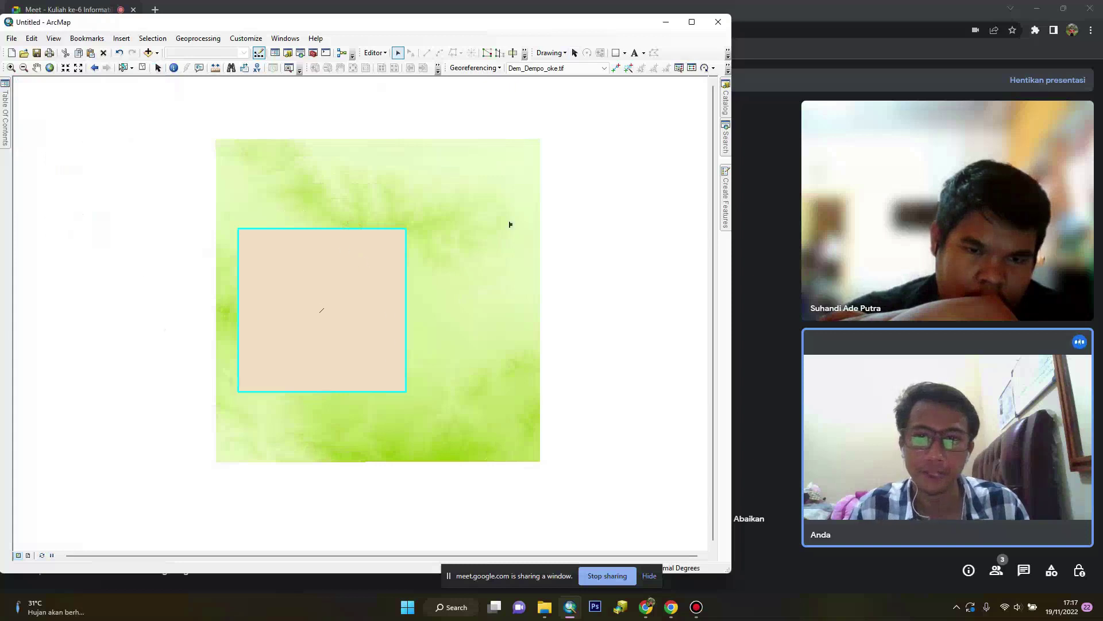
Clip the DEM to the selected Bondery2 rectangle in Image Analysis, creating Clip1_Dem_Dempo_oke.tif
click(287, 43)
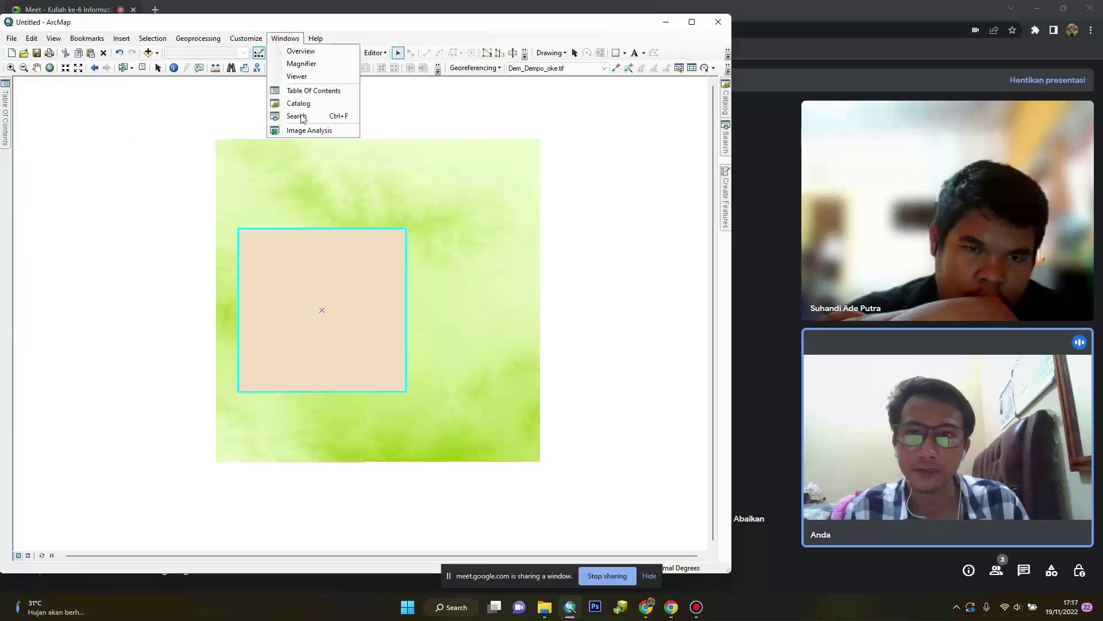
click(309, 131)
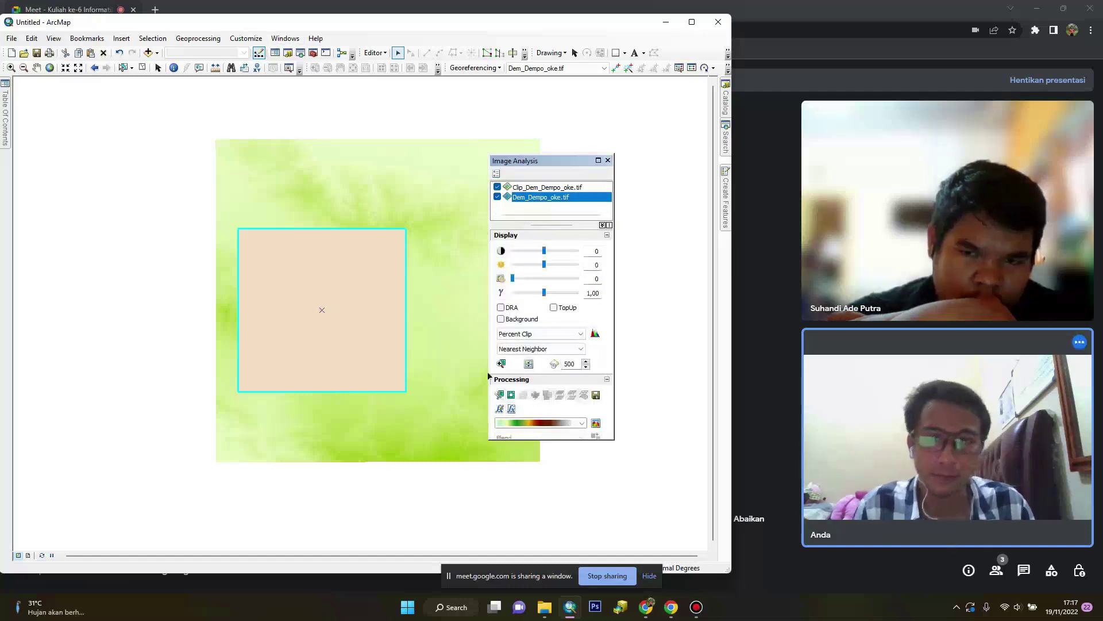
click(499, 395)
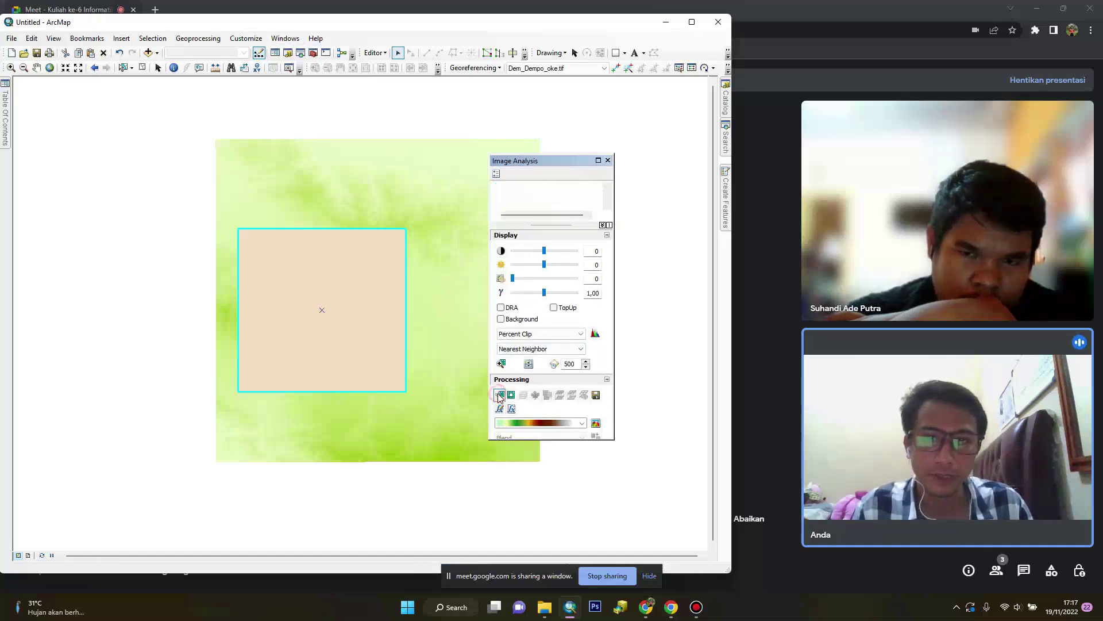
click(608, 161)
Remove the old Clip_Dem_Dempo_oke.tif layer and hide the full Dem_Dempo_oke.tif
click(4, 130)
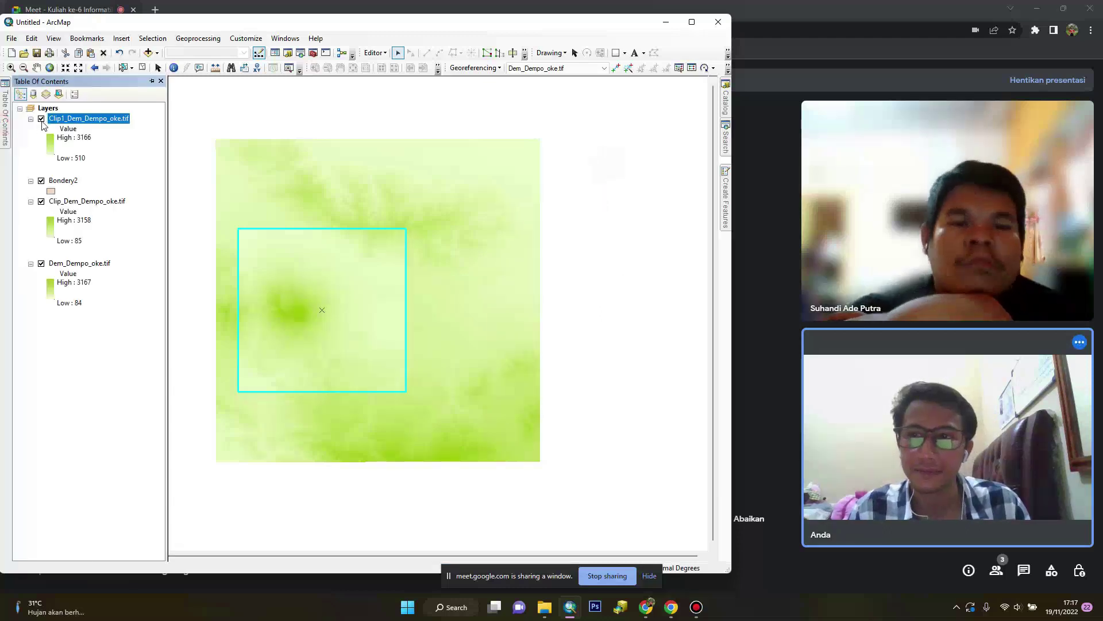
right_click(61, 206)
click(86, 225)
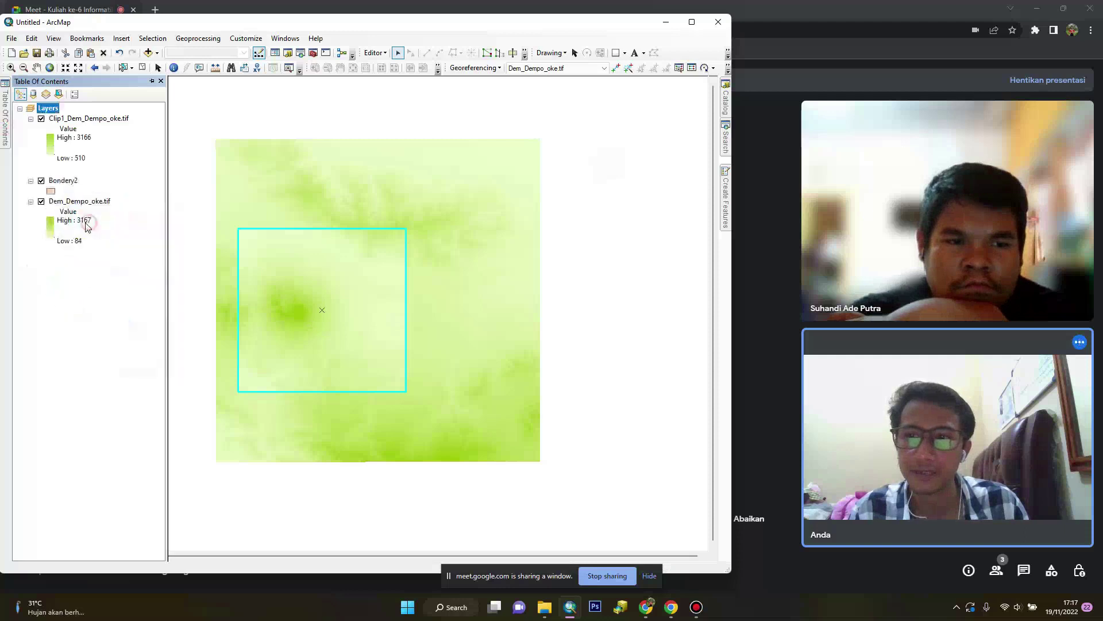
click(41, 202)
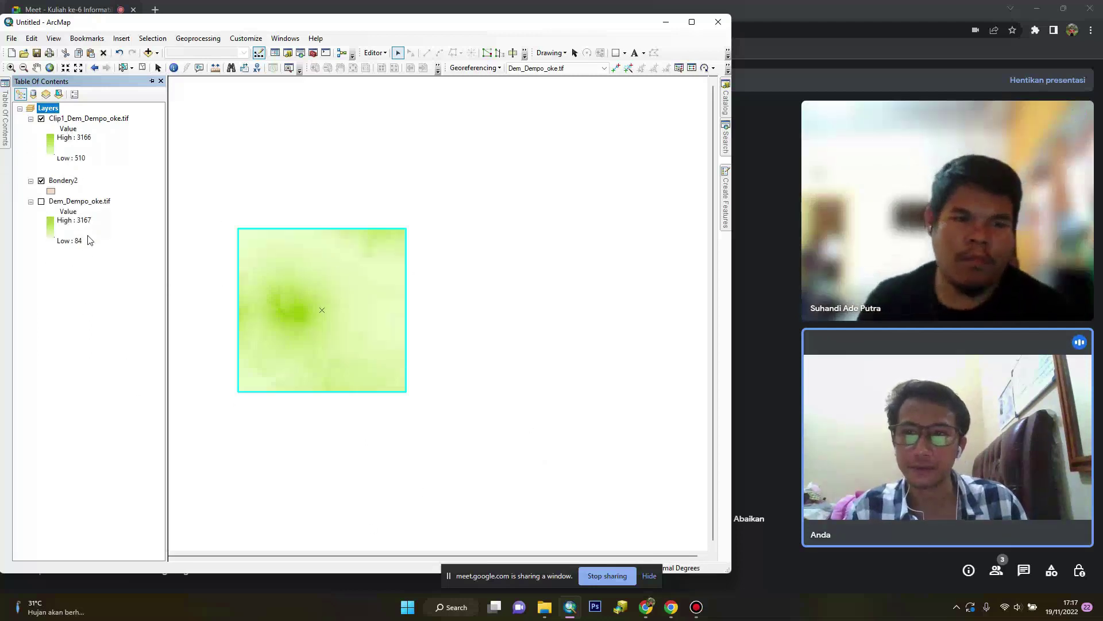
Remove the Bondery2 layer and begin exporting the clipped Clip1 raster's data
right_click(62, 183)
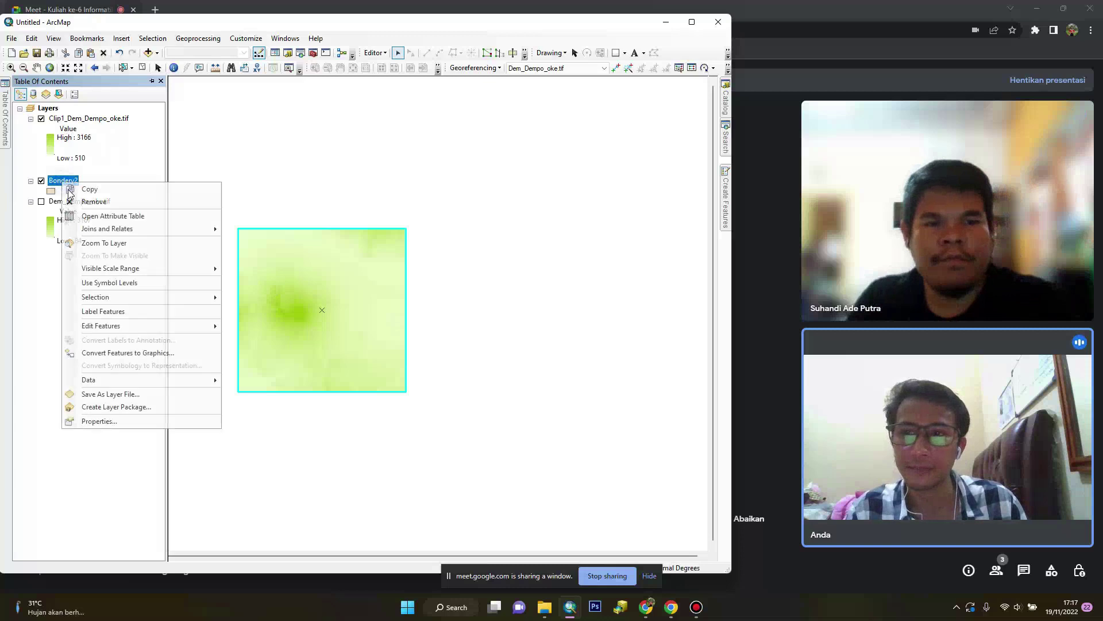
click(84, 202)
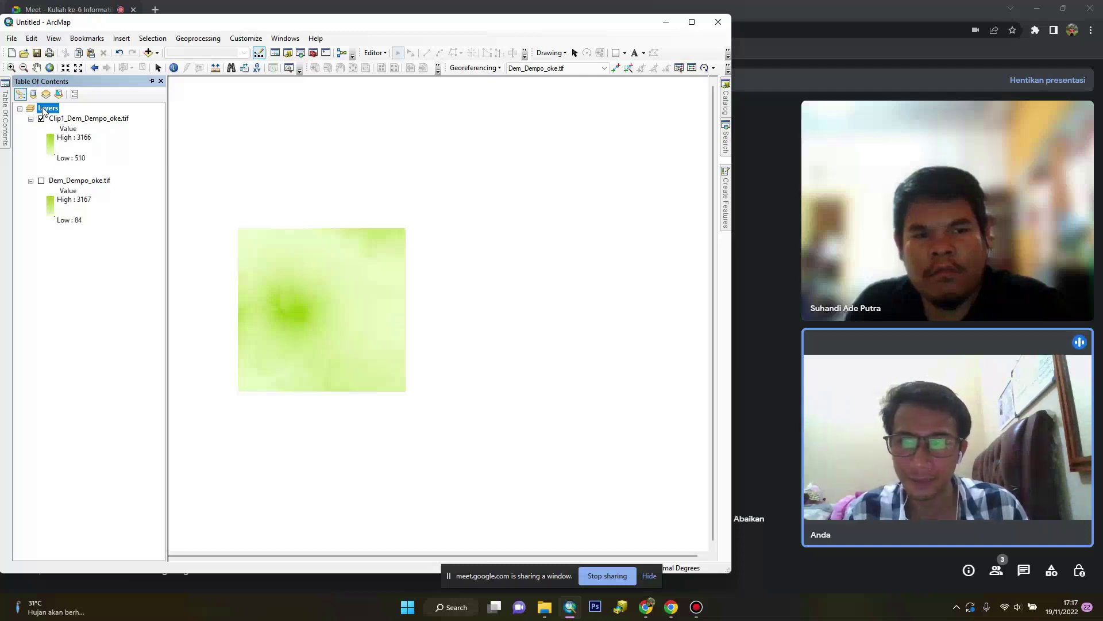
right_click(96, 121)
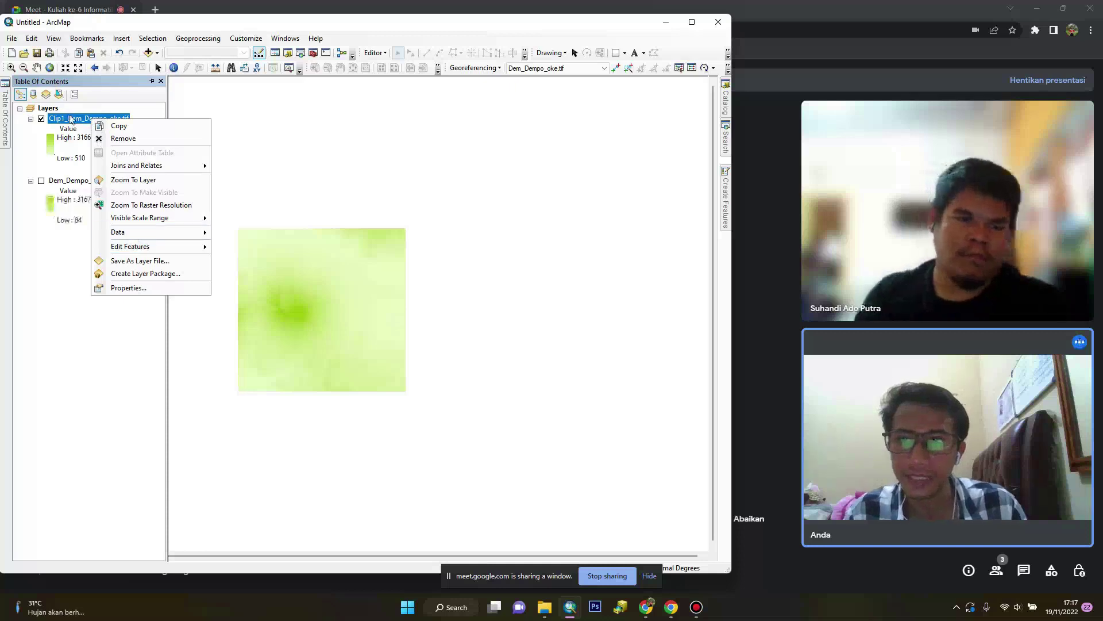
right_click(70, 118)
mouse_move(97, 228)
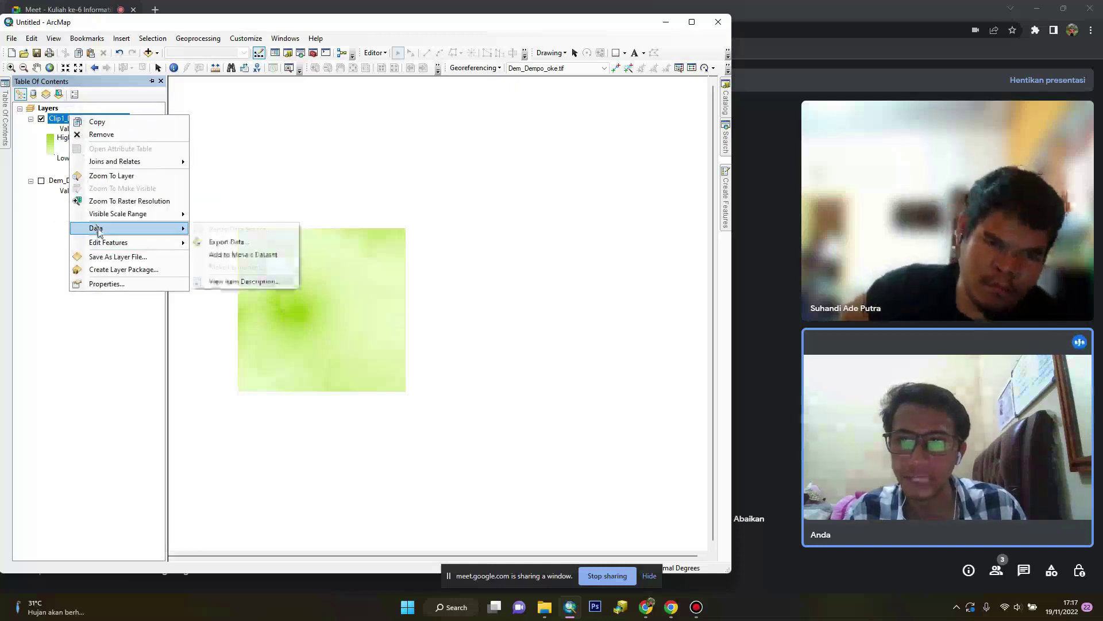
click(226, 242)
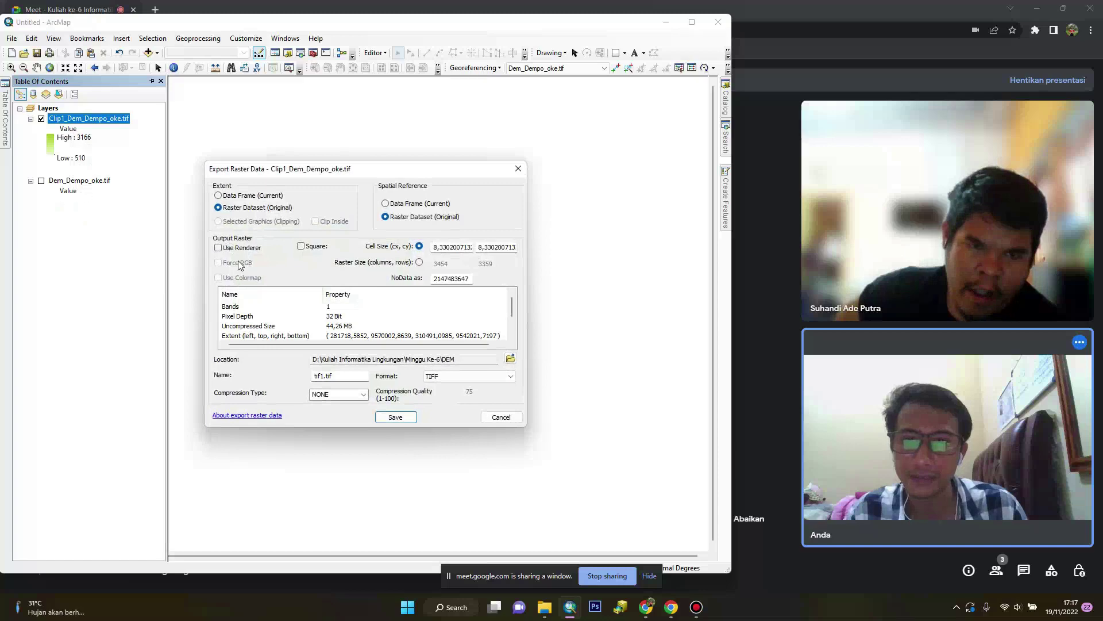
Save the export as Clip_Dempo.tif in the Minggu Ke-6 DEM folder
click(510, 358)
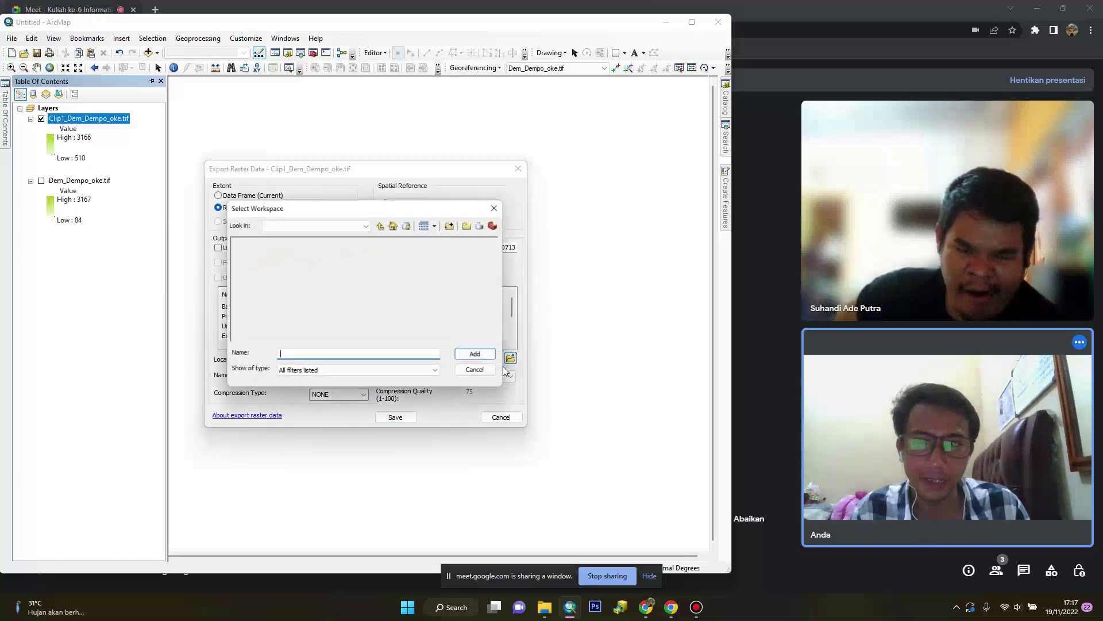
click(298, 225)
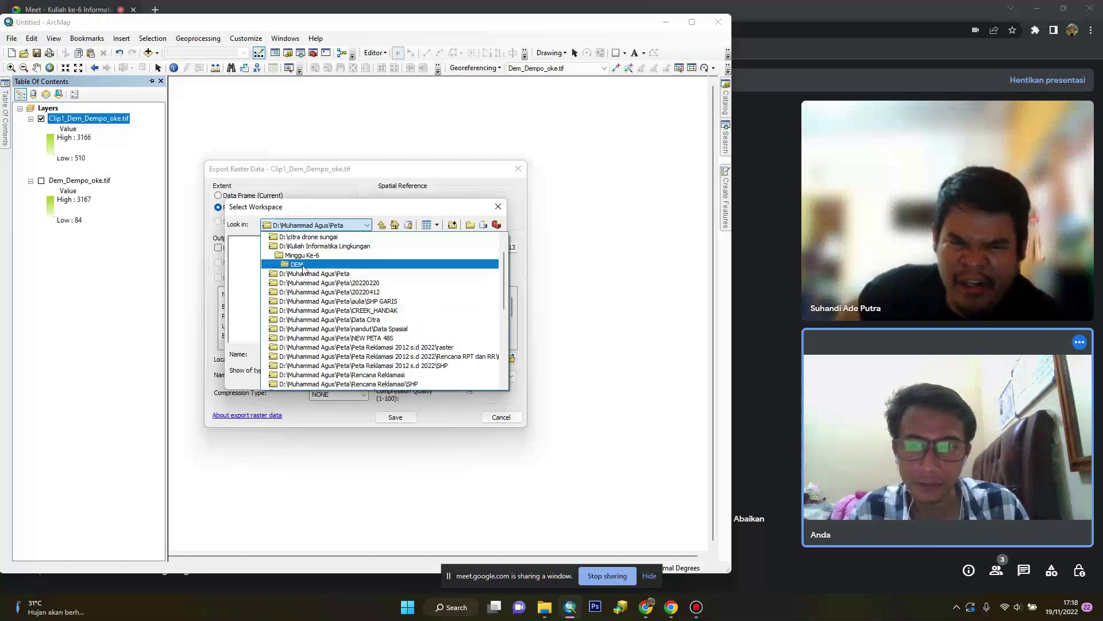
click(266, 247)
click(248, 241)
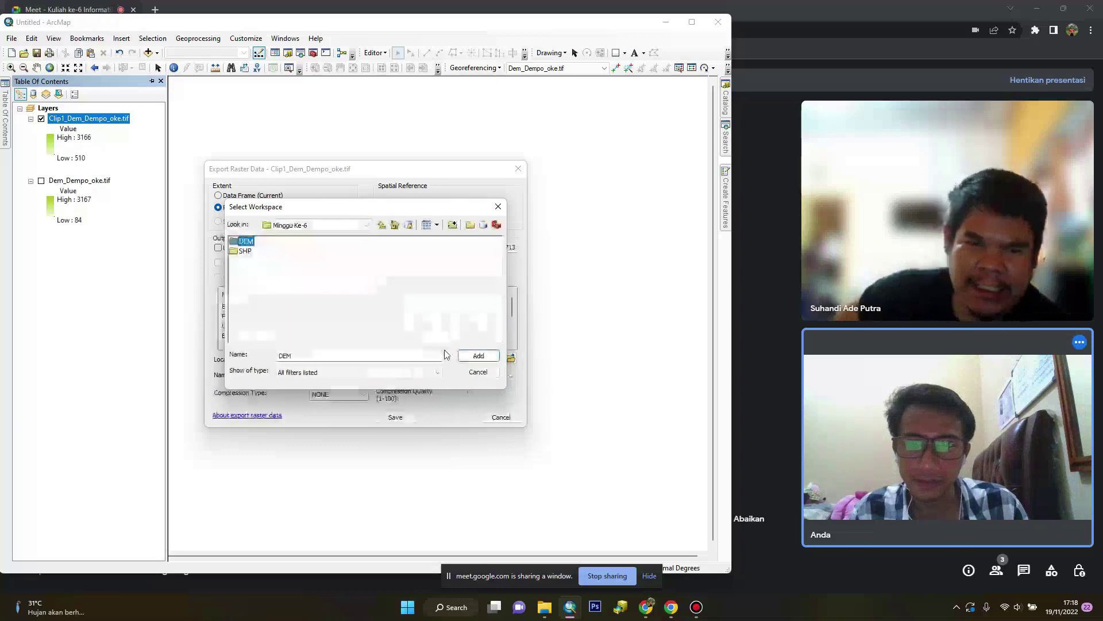
click(478, 355)
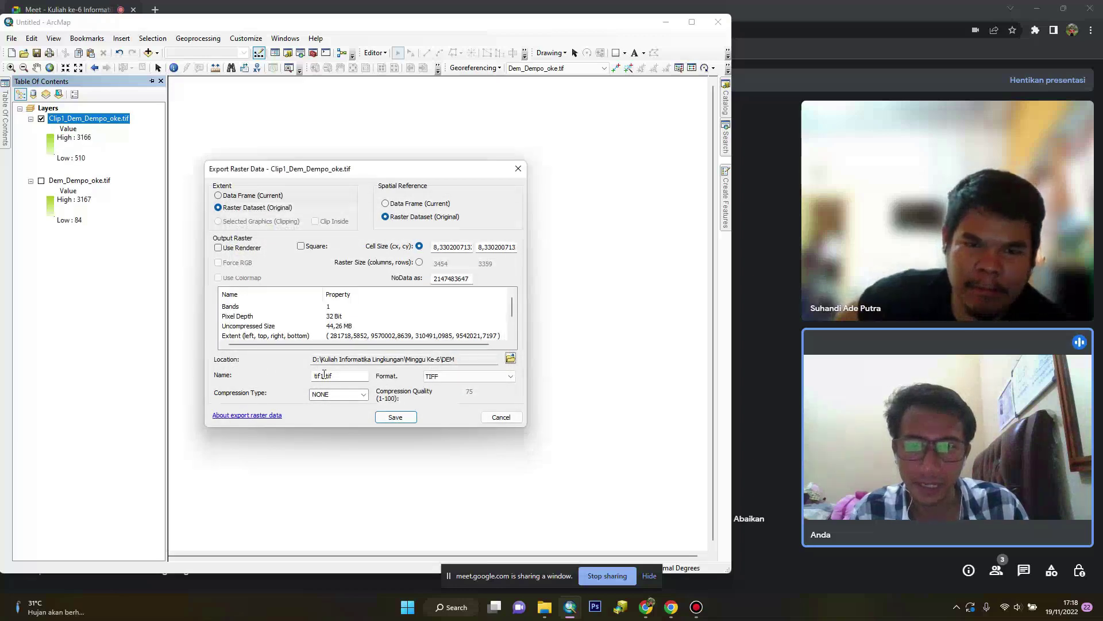
text(Clip_Dempo)
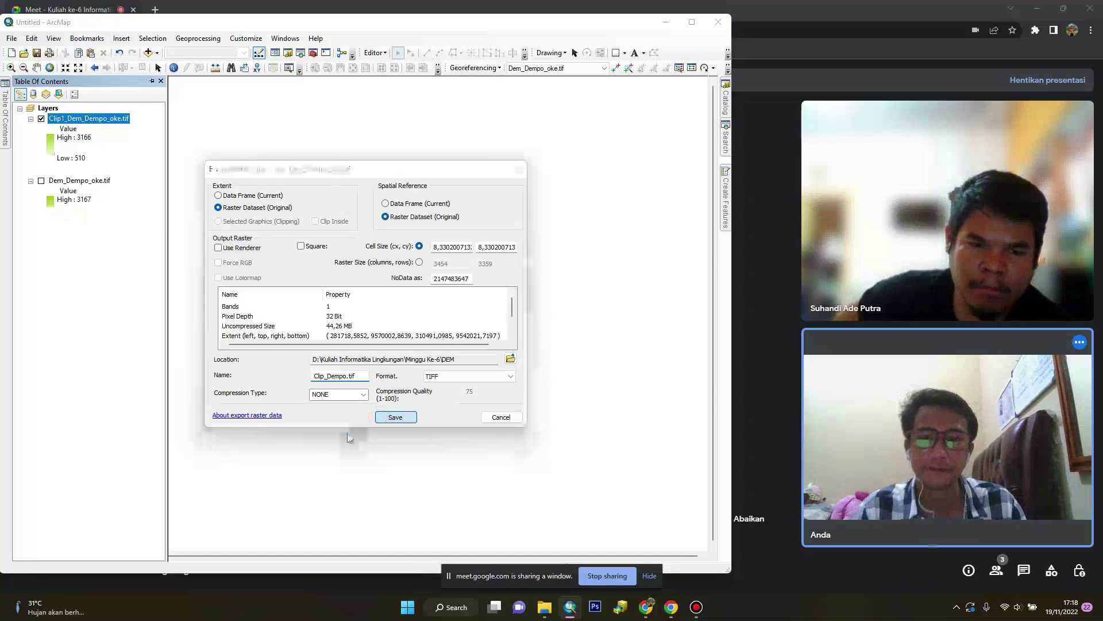
click(589, 344)
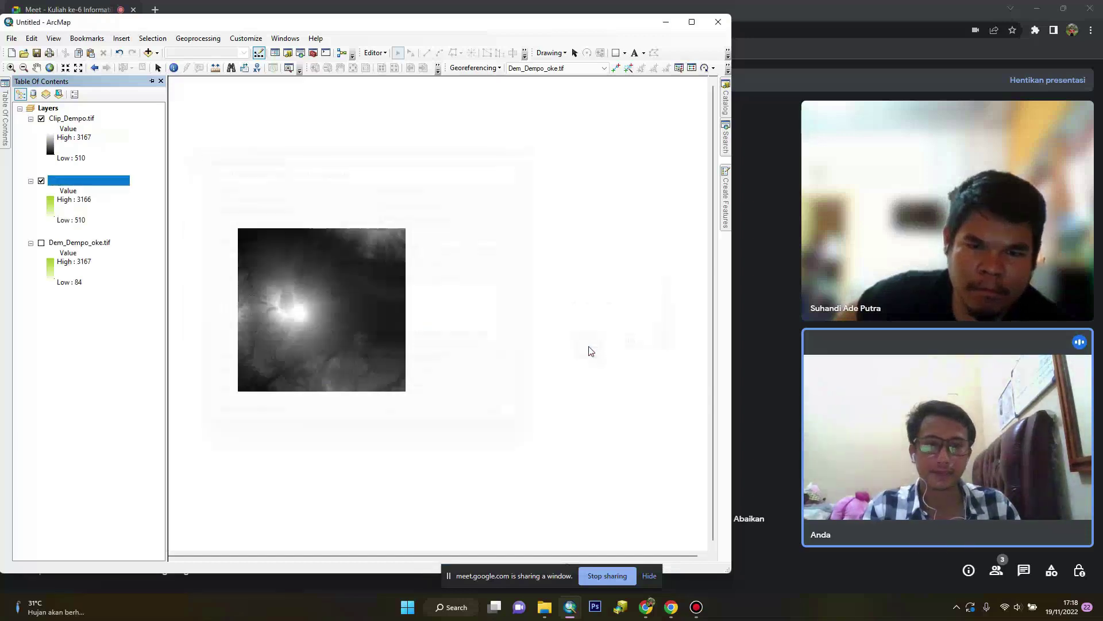
Remove the old raster layers, keeping only Clip_Dempo.tif
ctrl+click(93, 244)
right_click(93, 244)
click(121, 262)
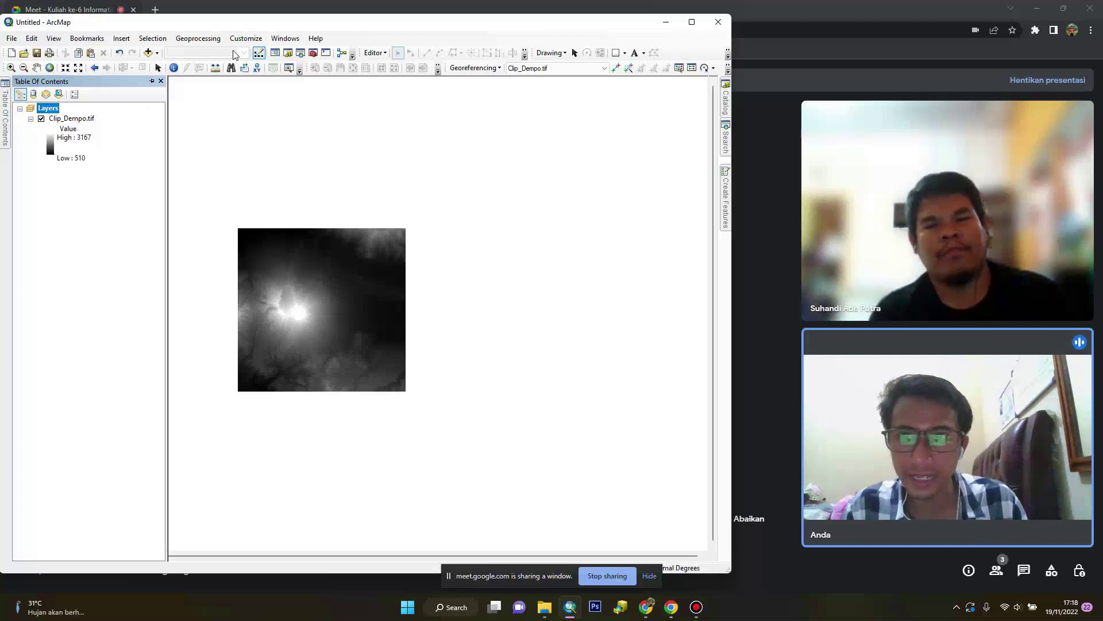
Dock ArcToolbox on the left and expand Spatial Analyst Tools > Surface
click(313, 53)
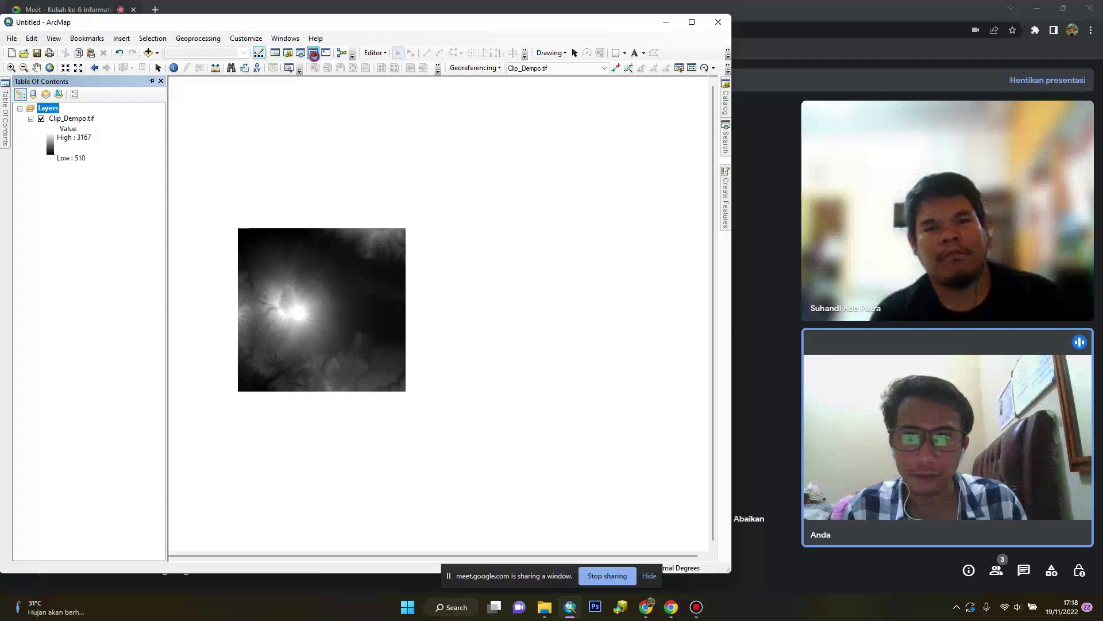
drag(267, 105, 160, 104)
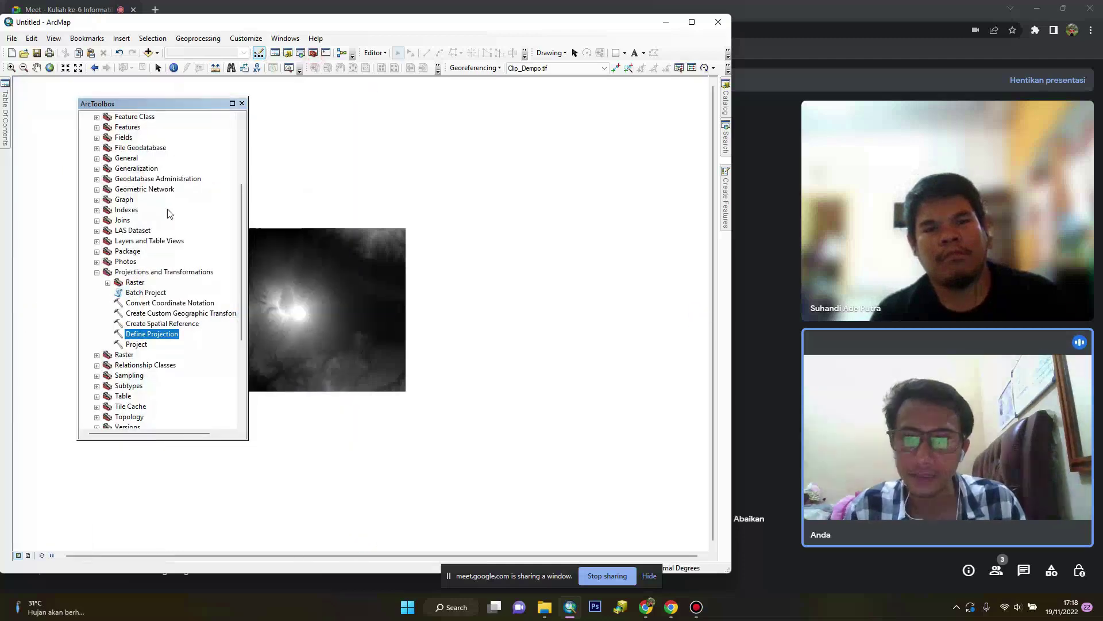
scroll(106, 369, down, 5)
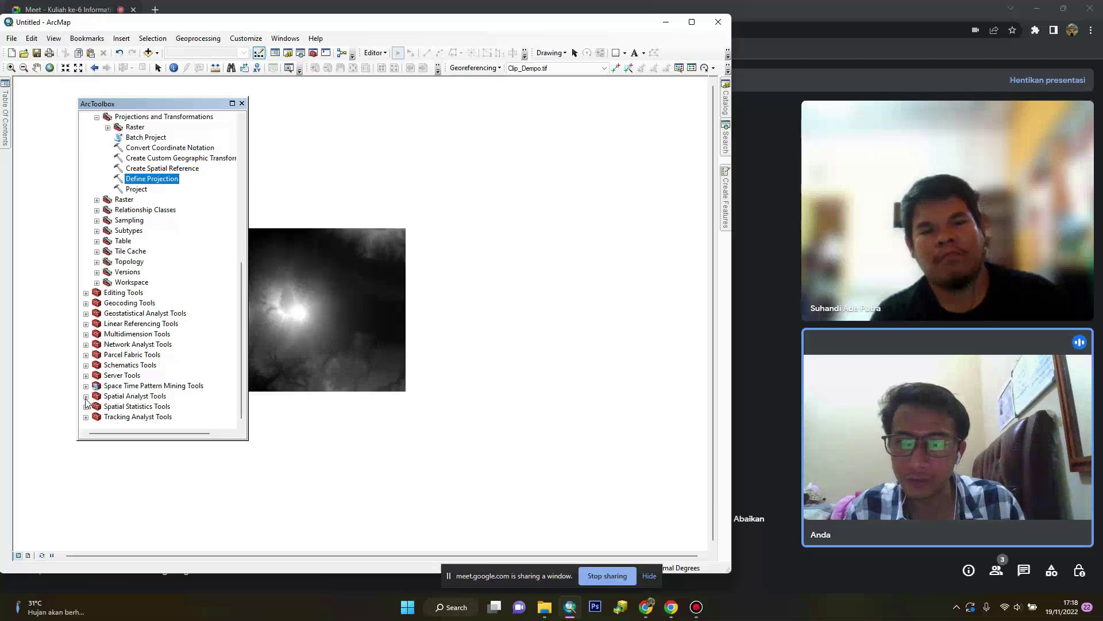
click(86, 396)
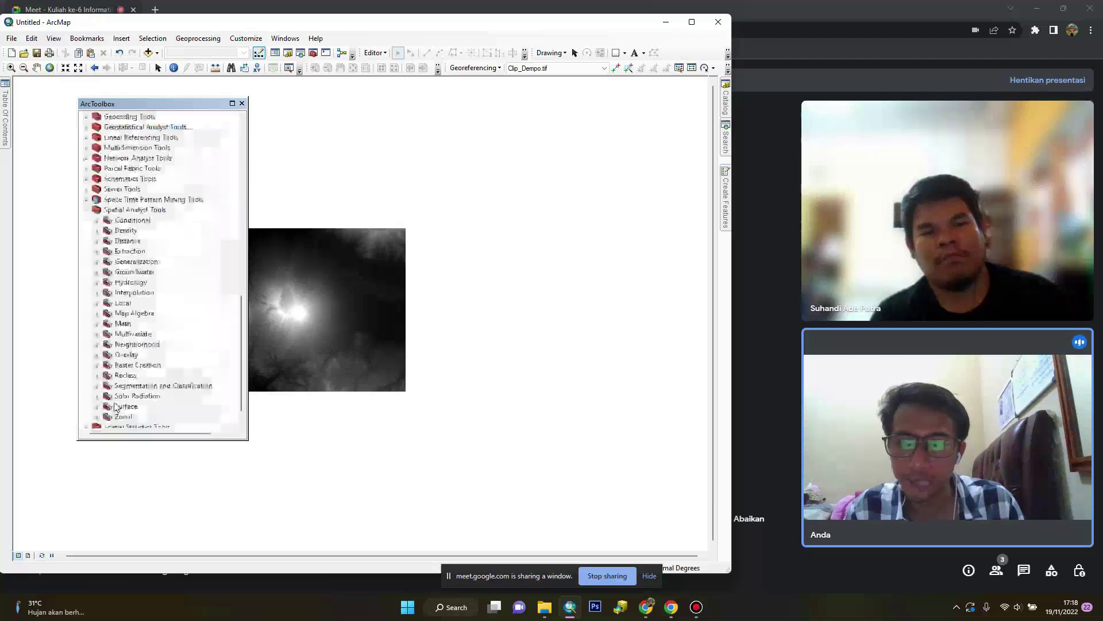
click(96, 406)
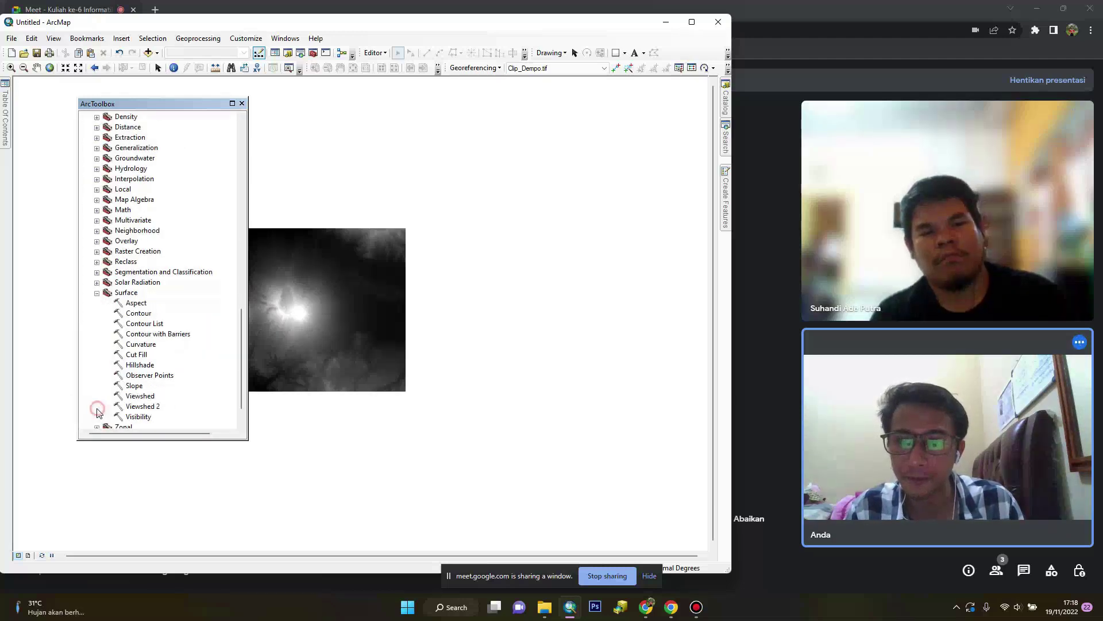
Run Slope on Clip_Dempo.tif with PERCENT_RISE output and the PLANAR method
double_click(135, 386)
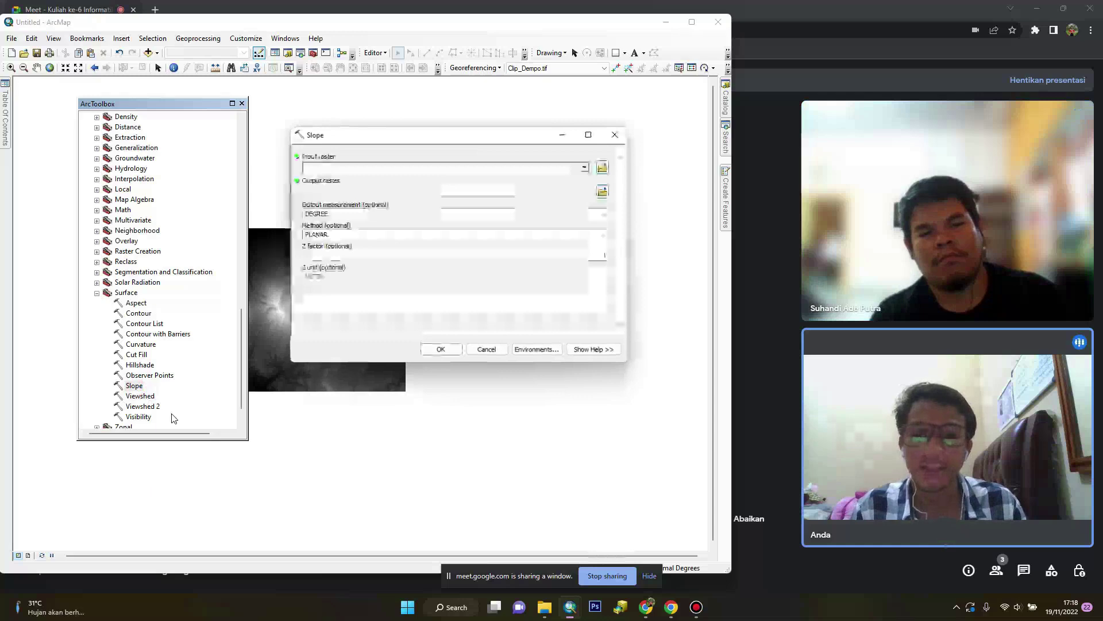
click(584, 168)
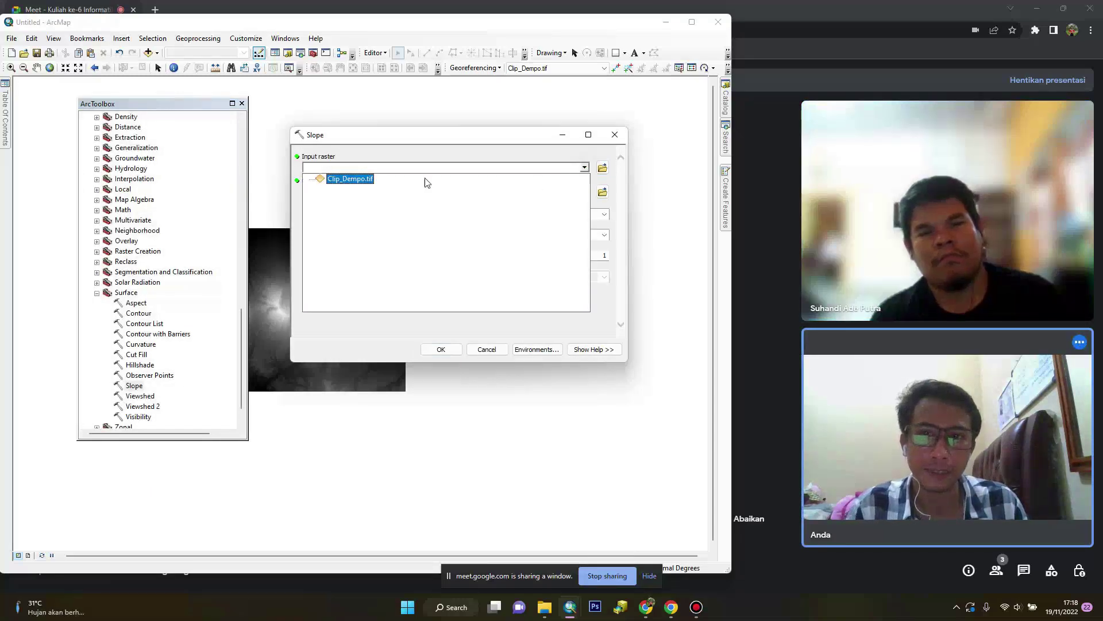
click(362, 180)
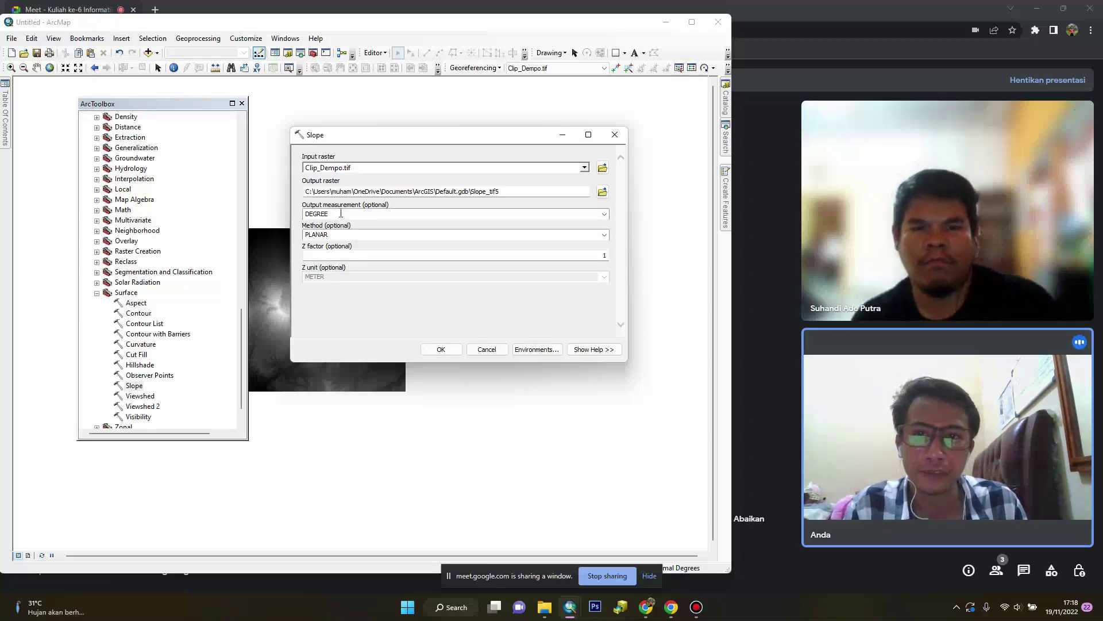
click(608, 217)
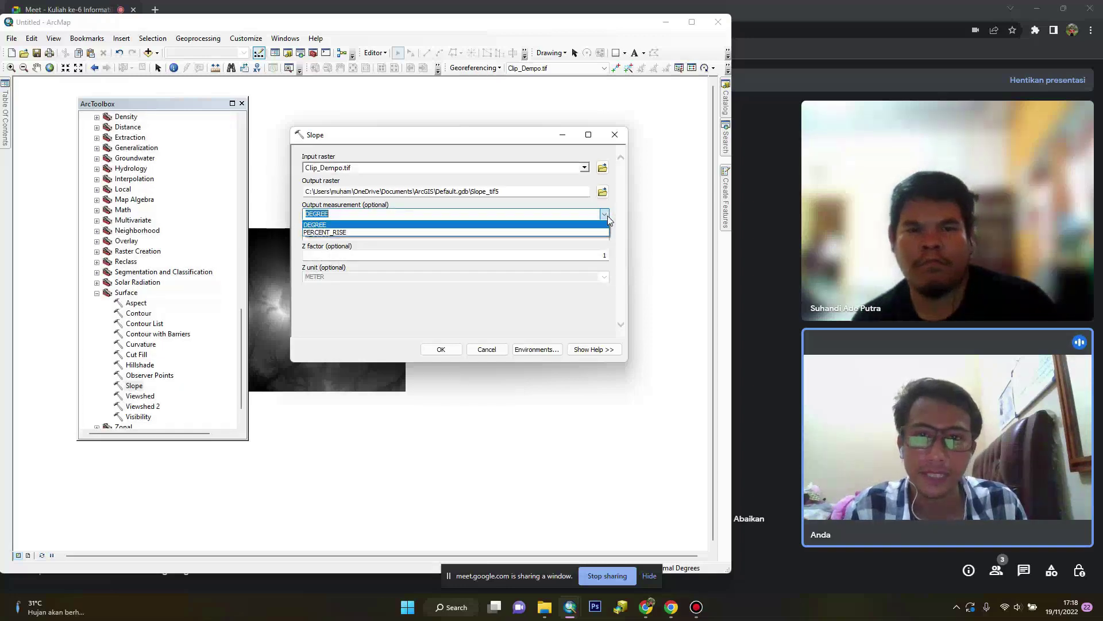
click(325, 232)
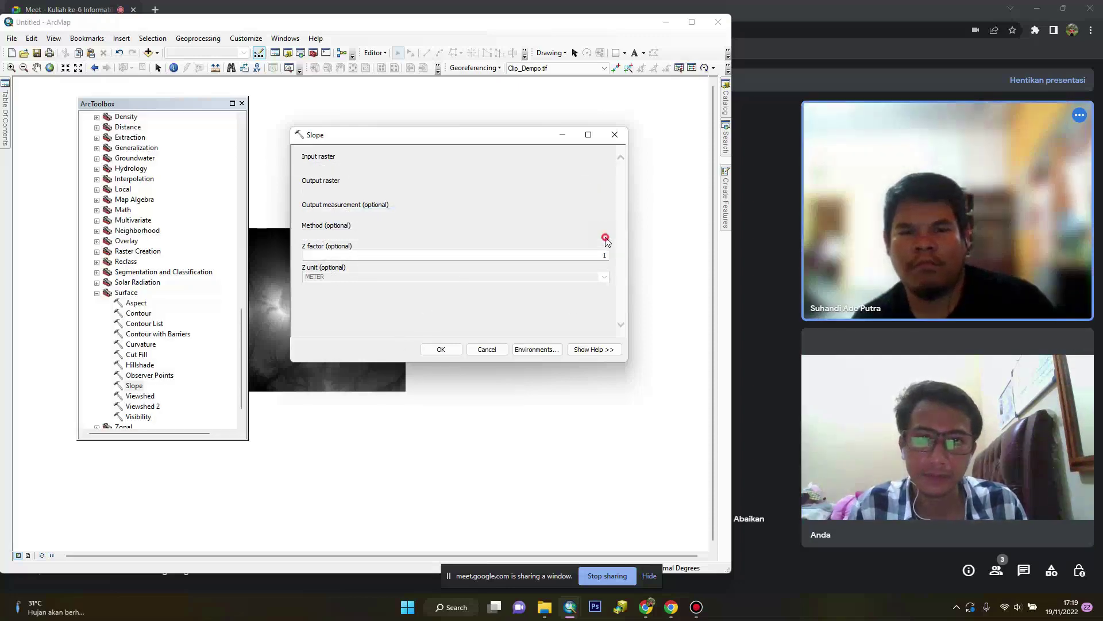
click(605, 235)
click(613, 236)
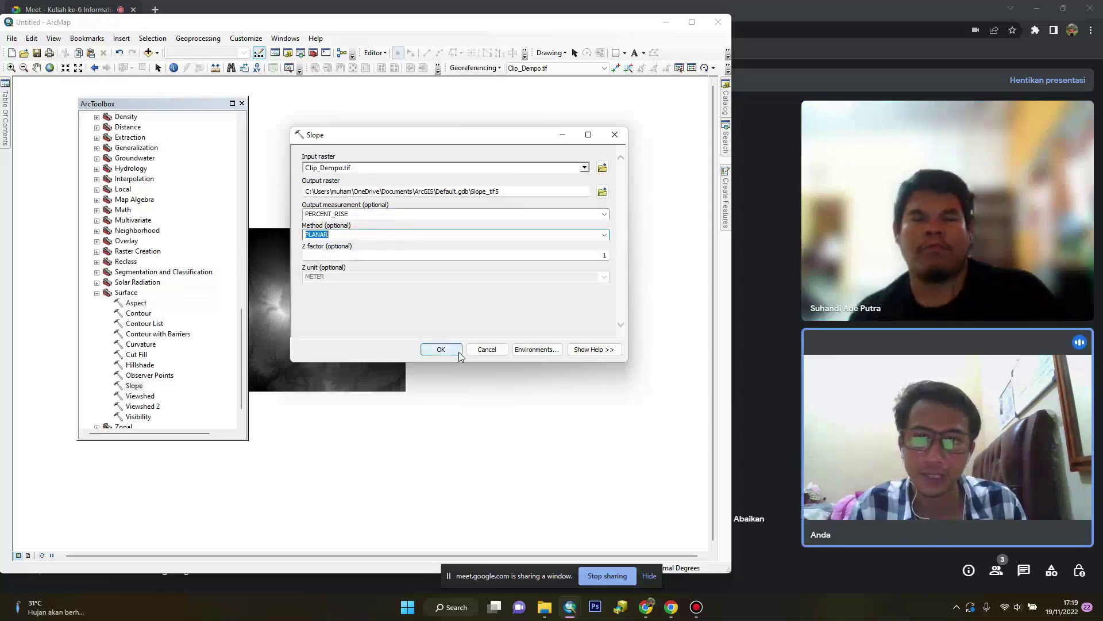
click(441, 349)
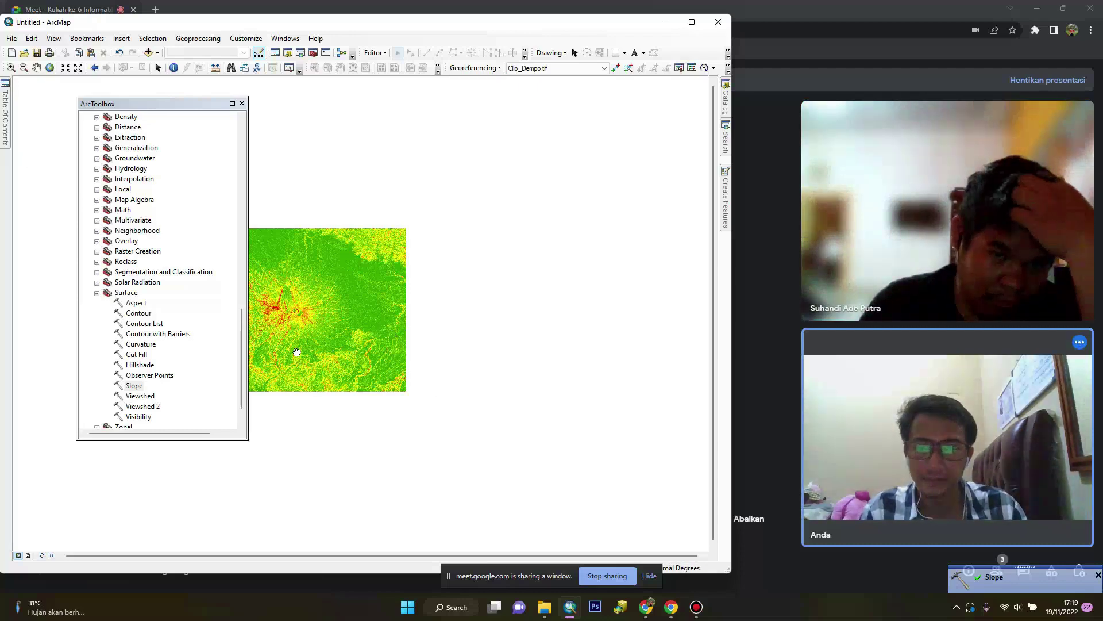
Switch the Slope_tif5 layer's symbology to a light yellow-green colour ramp
drag(295, 353, 362, 367)
scroll(374, 355, up, 2)
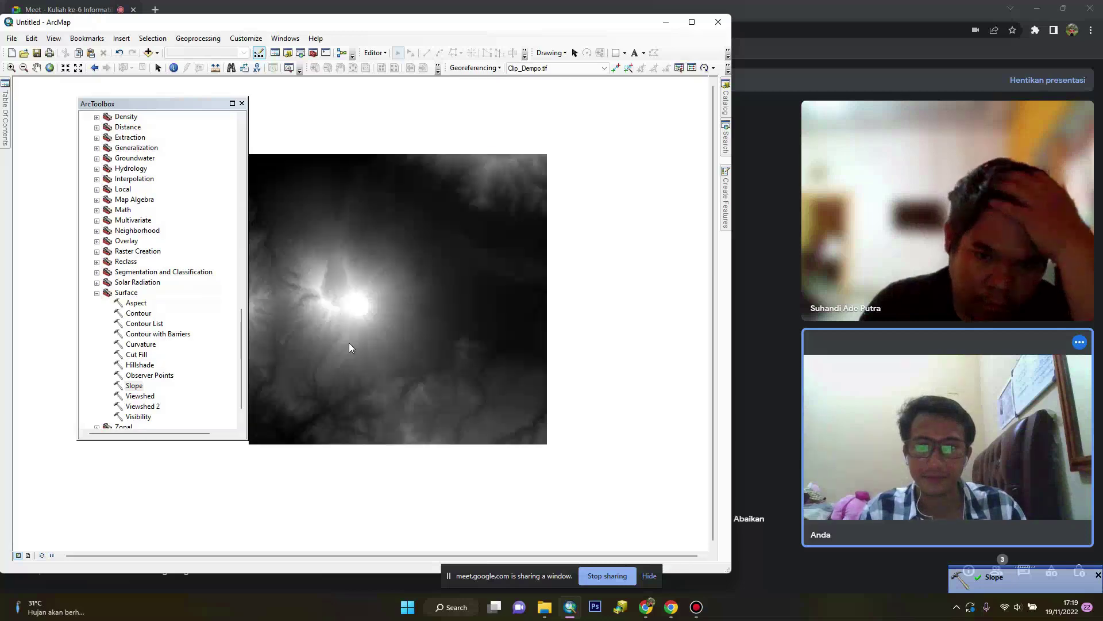
drag(322, 329, 375, 324)
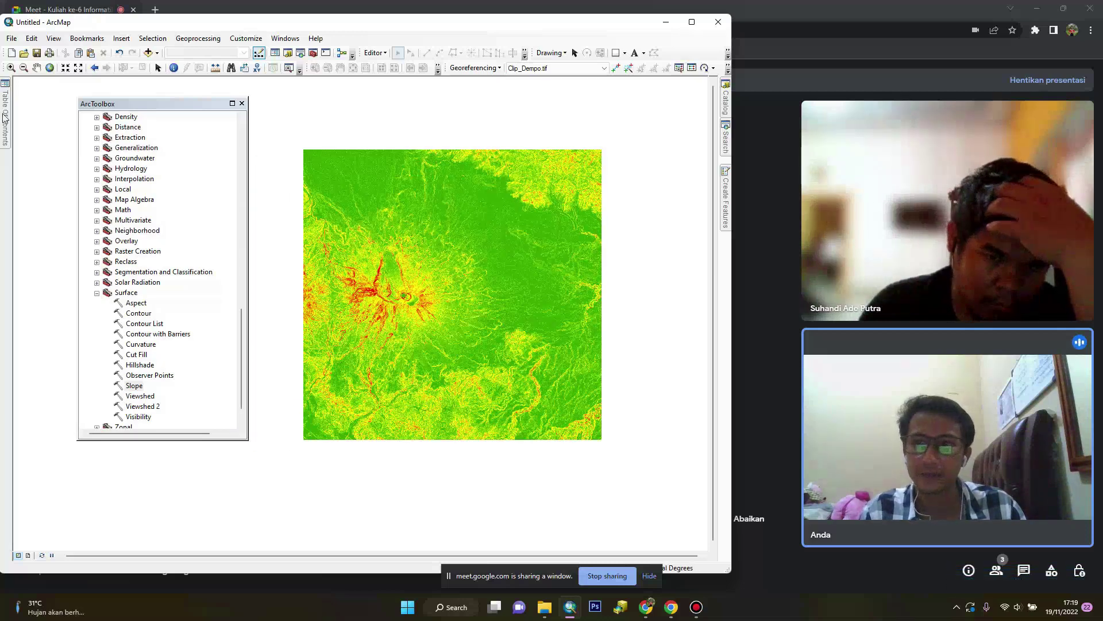
click(5, 112)
drag(166, 111, 245, 115)
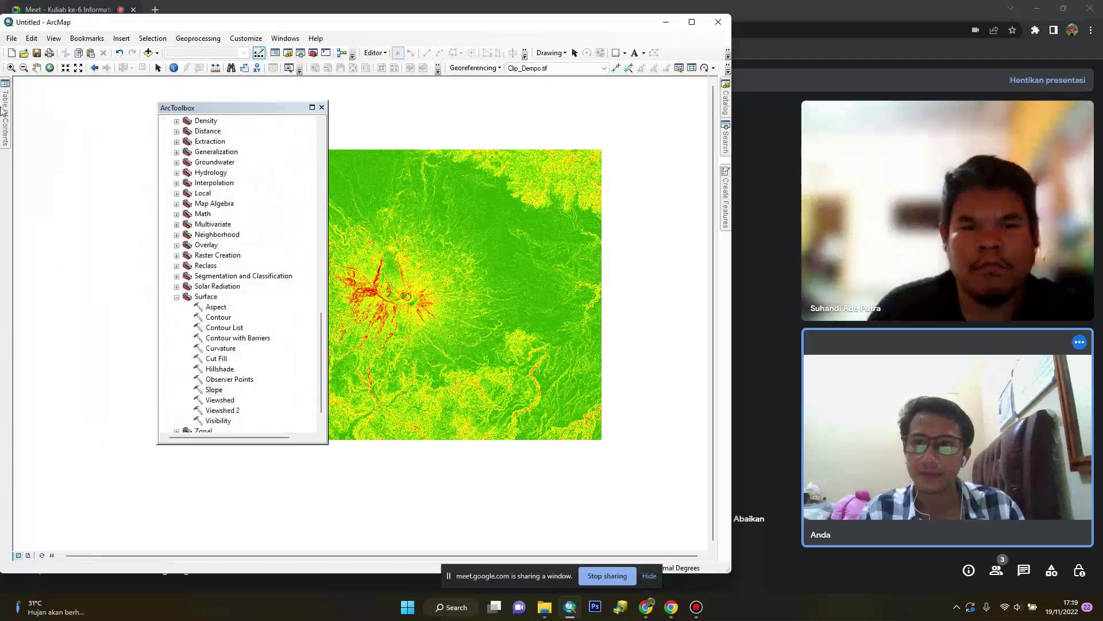
click(5, 109)
right_click(66, 118)
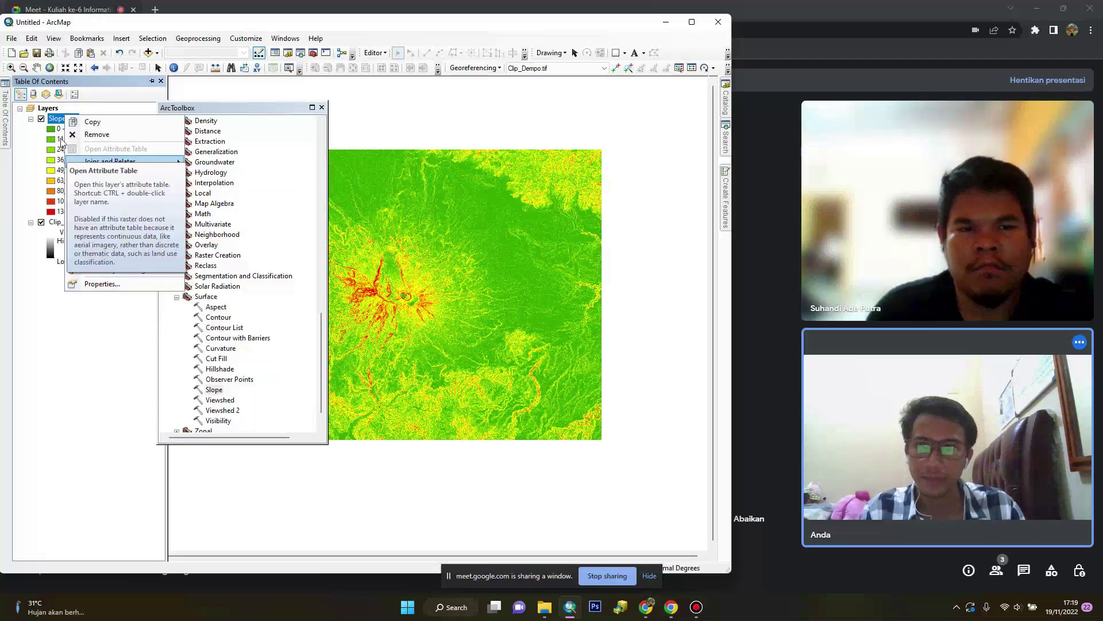
click(114, 286)
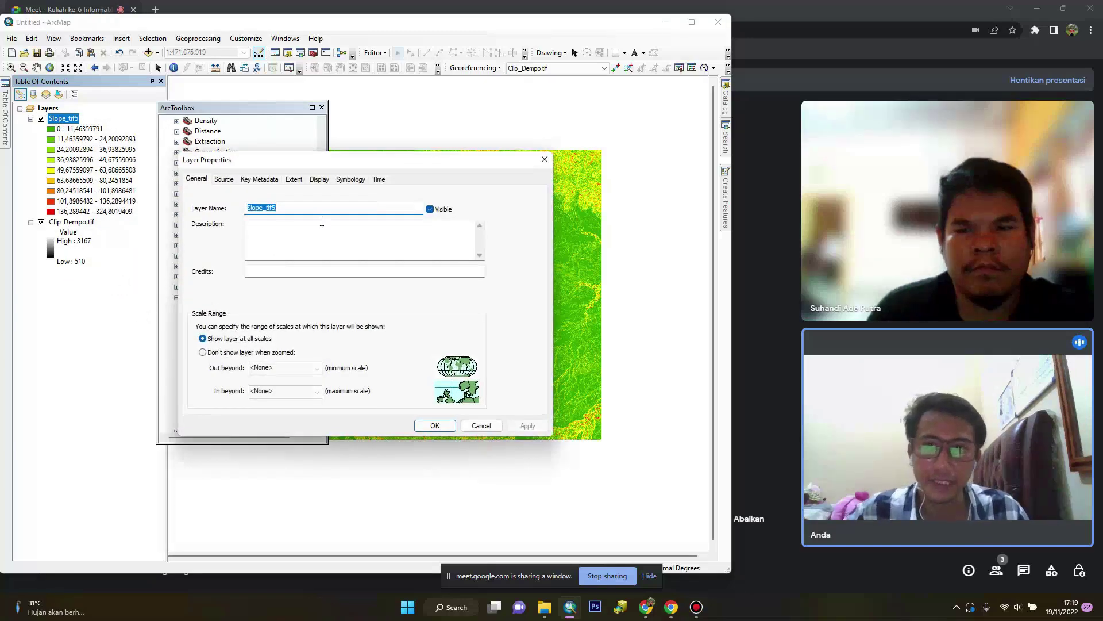
click(351, 180)
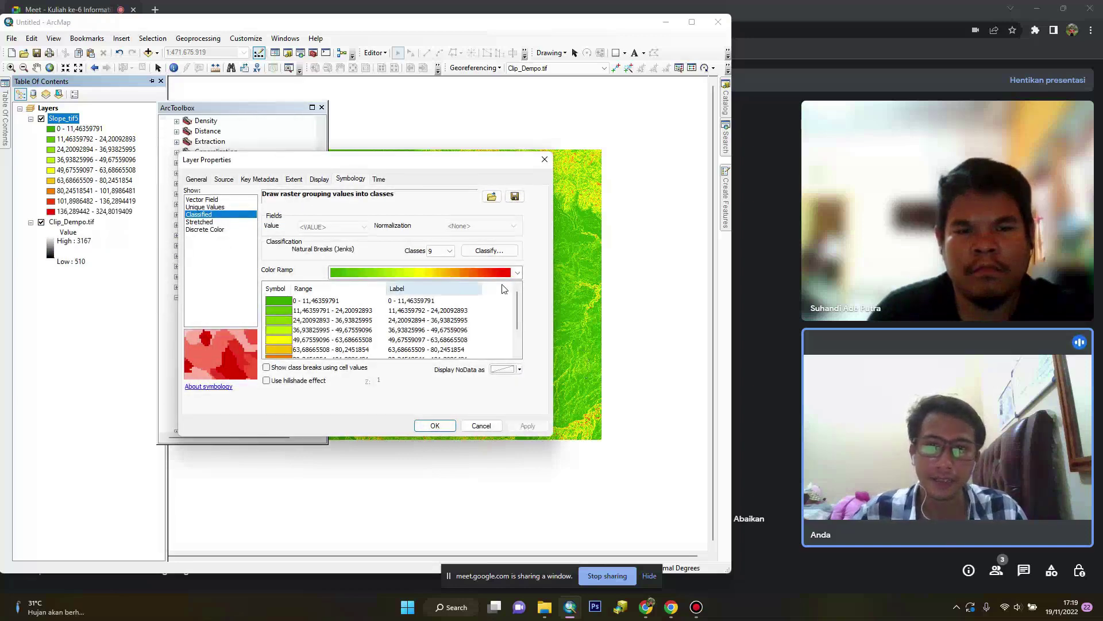
click(518, 273)
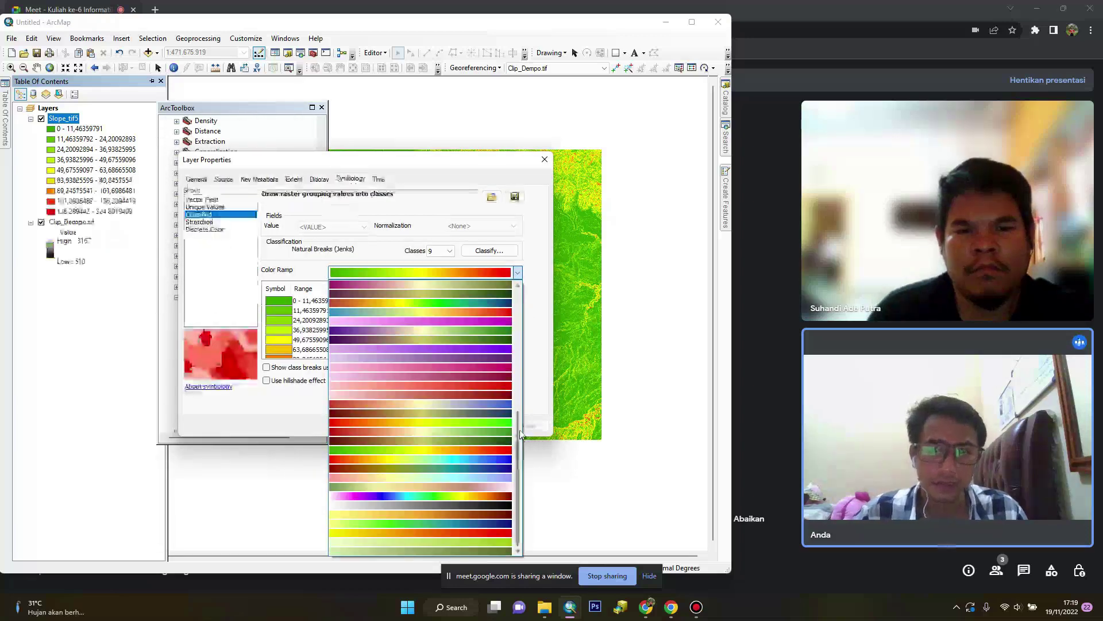
click(489, 540)
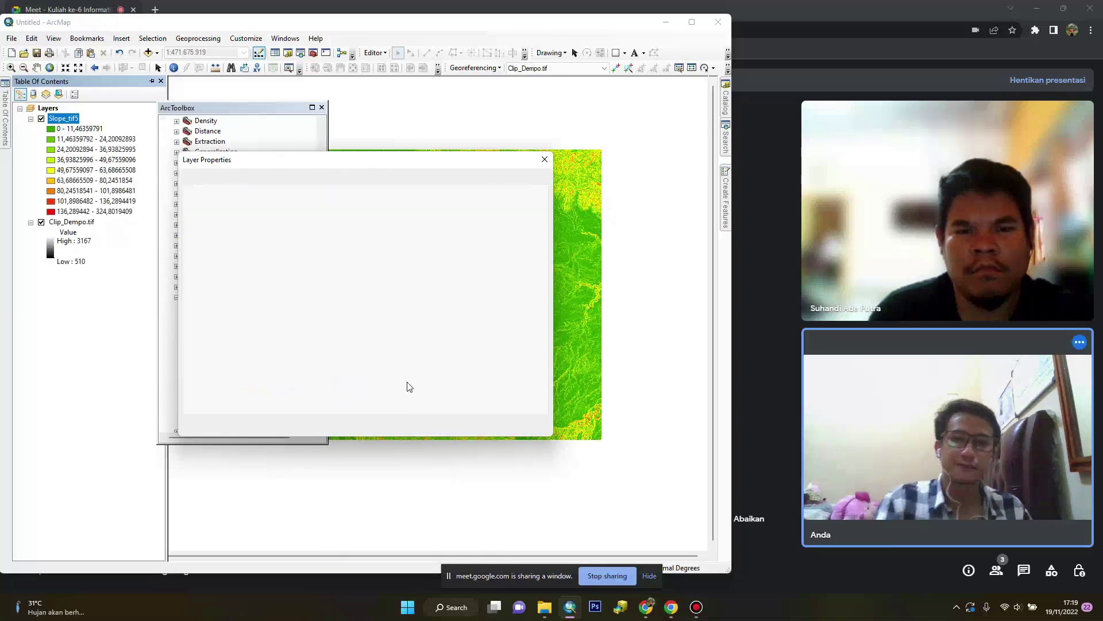
click(434, 425)
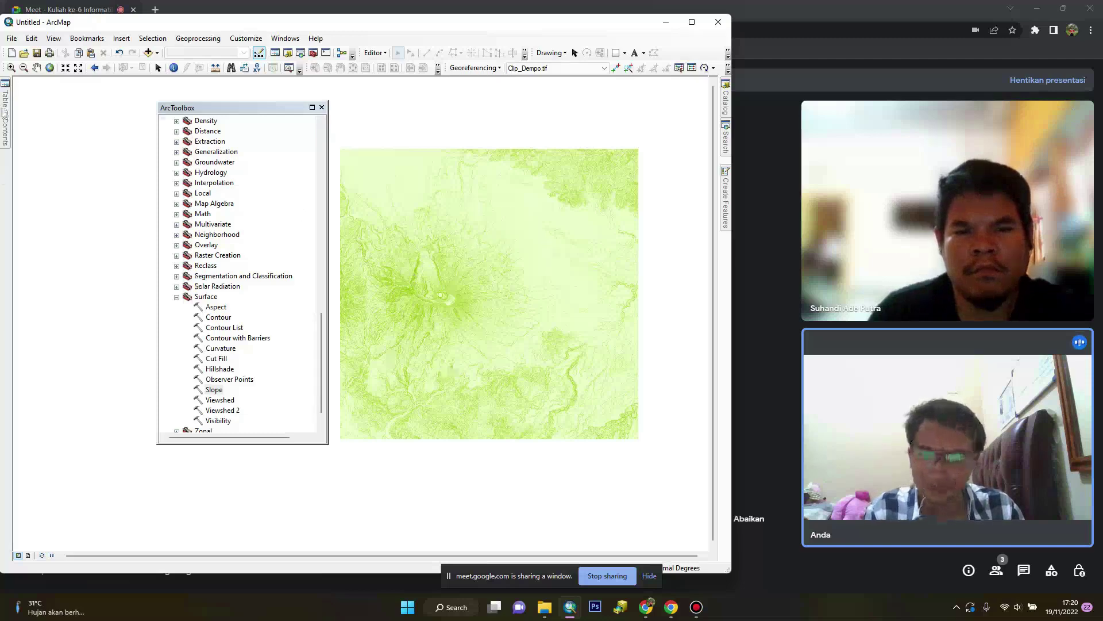
Run the Hillshade tool on Clip_Dempo.tif to produce greyscale relief
drag(240, 111, 147, 121)
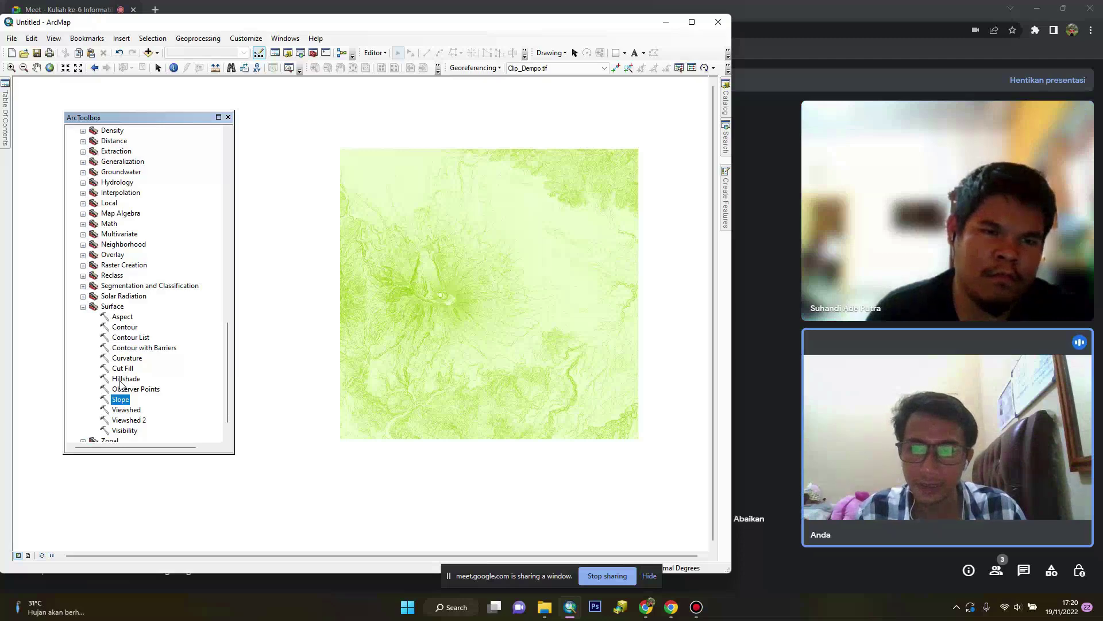
double_click(126, 379)
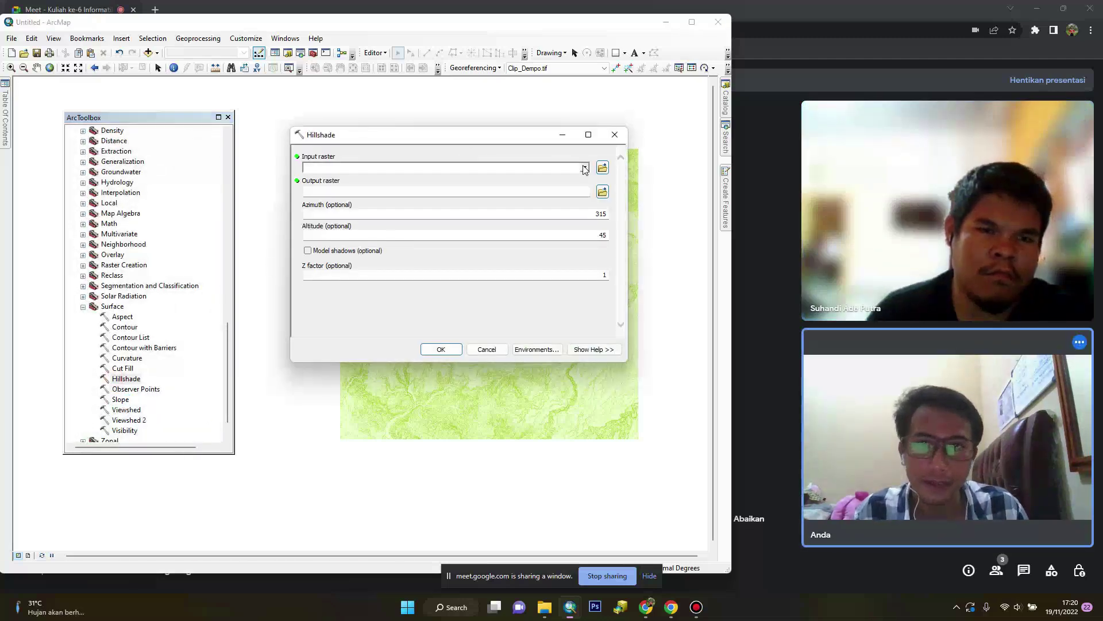
click(585, 168)
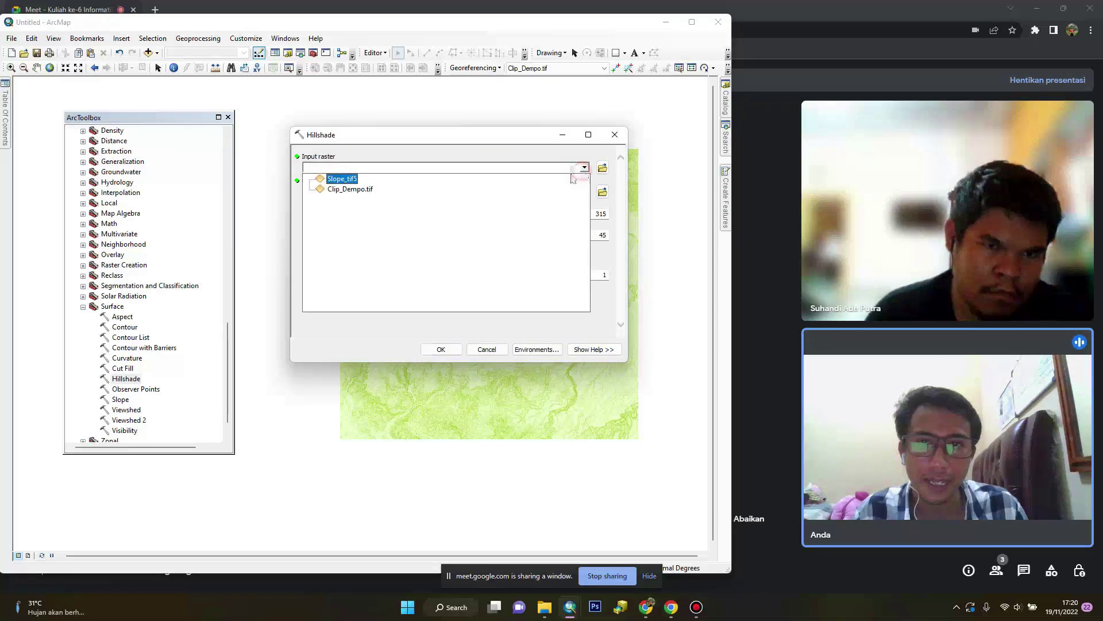
click(349, 192)
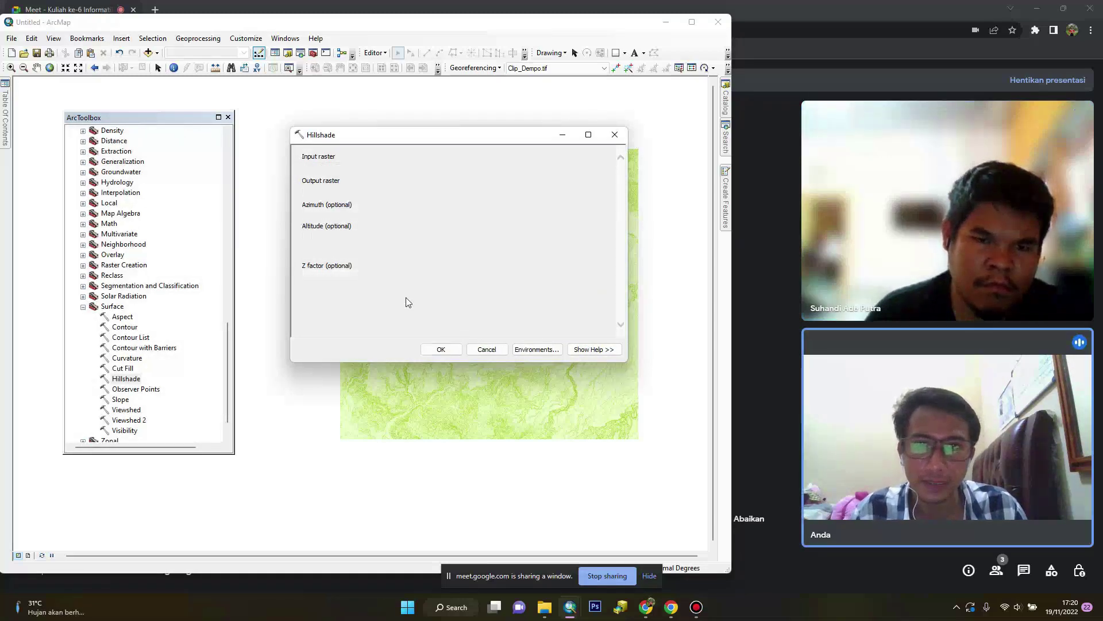
click(443, 349)
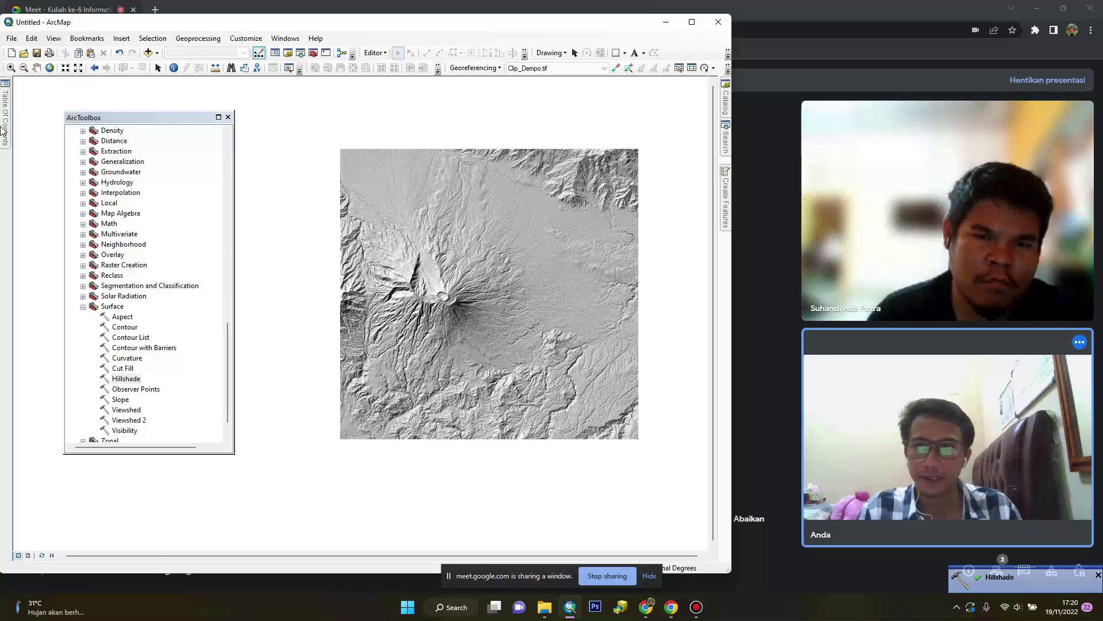
Set the HillSha_tif7 layer's display transparency to 70%
mouse_move(4, 129)
drag(114, 119, 187, 117)
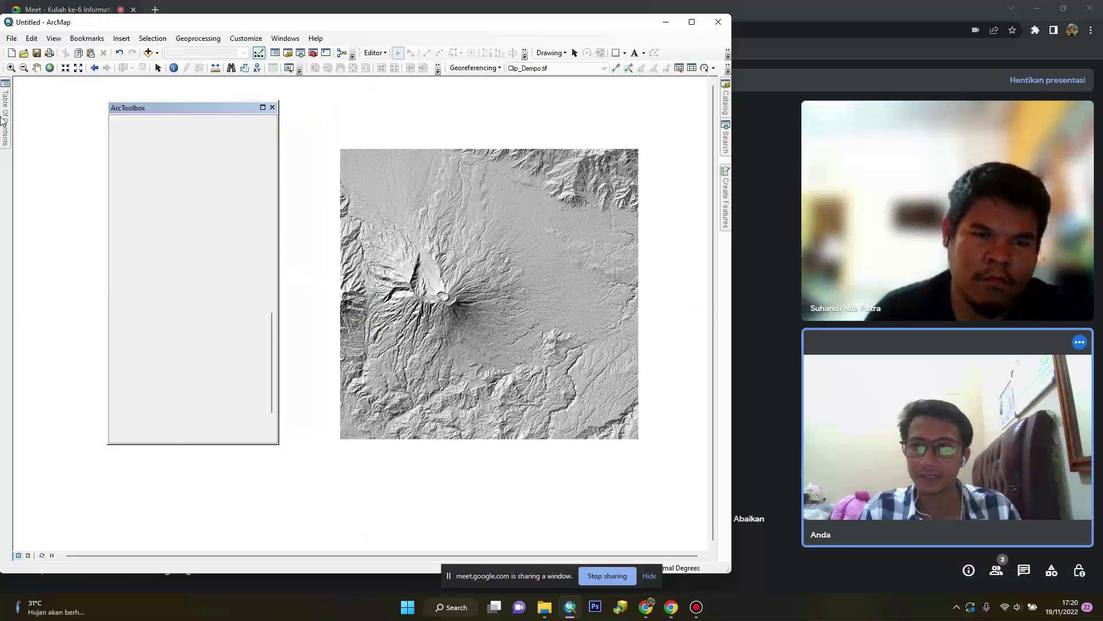
mouse_move(4, 112)
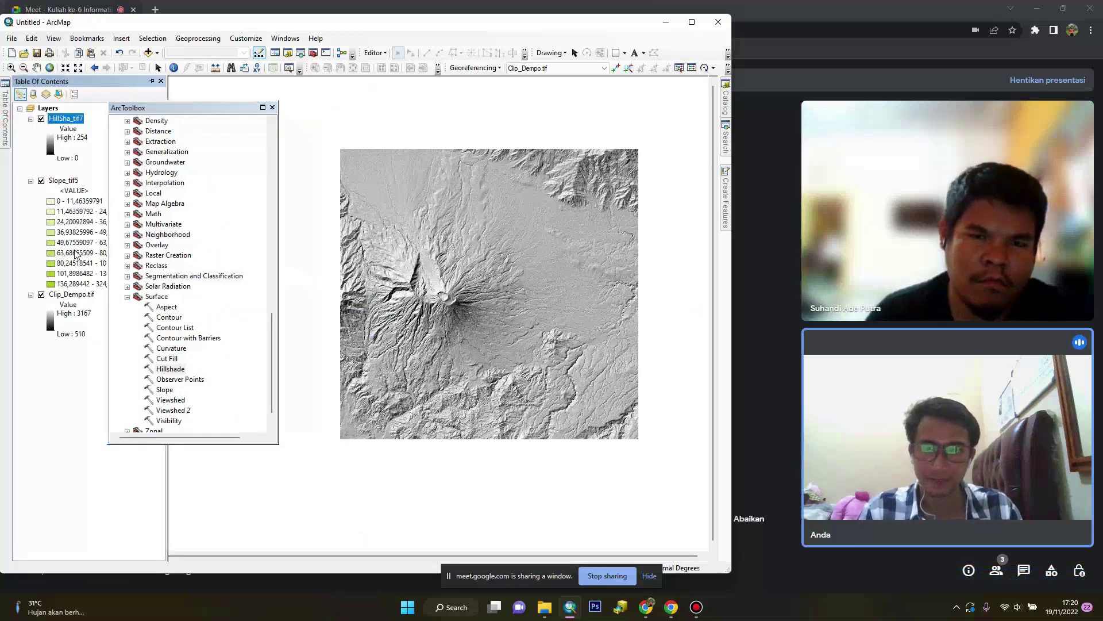
right_click(62, 123)
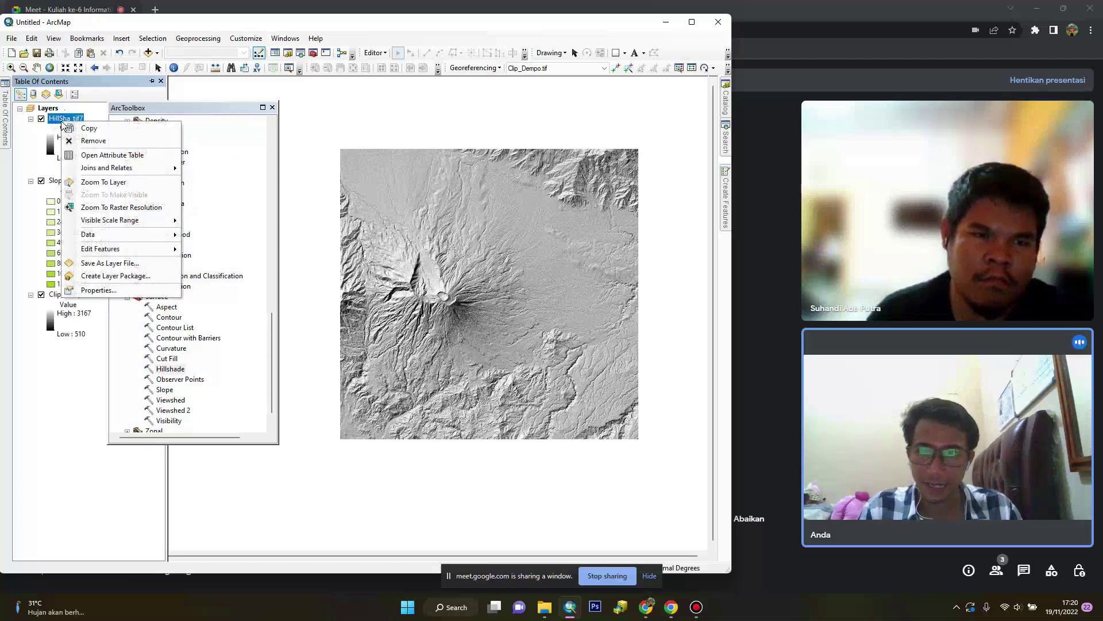
click(127, 293)
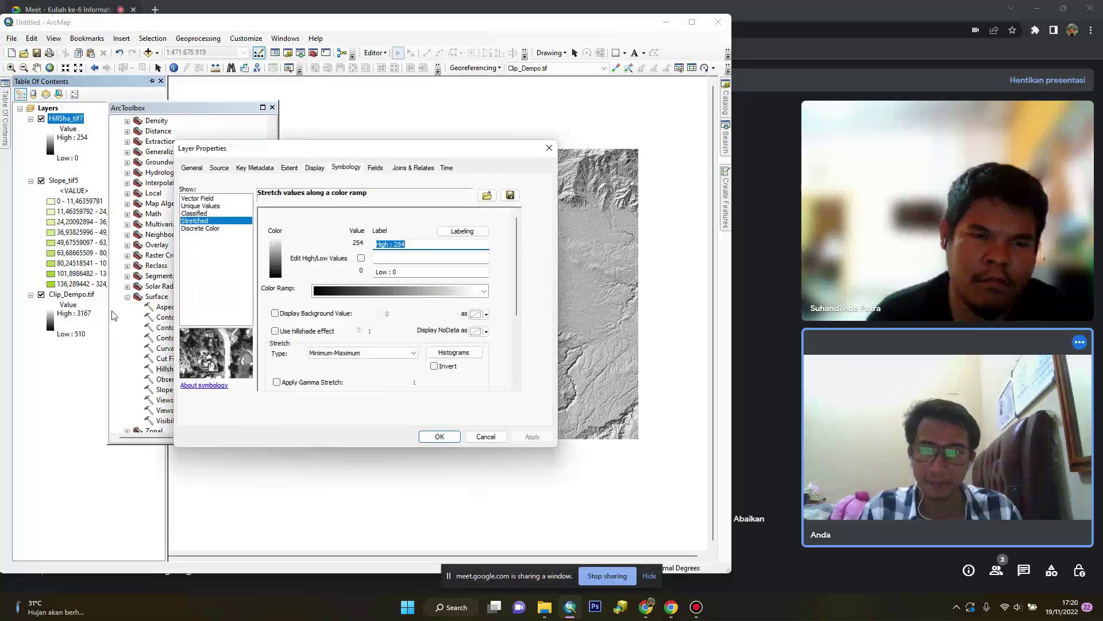
click(314, 168)
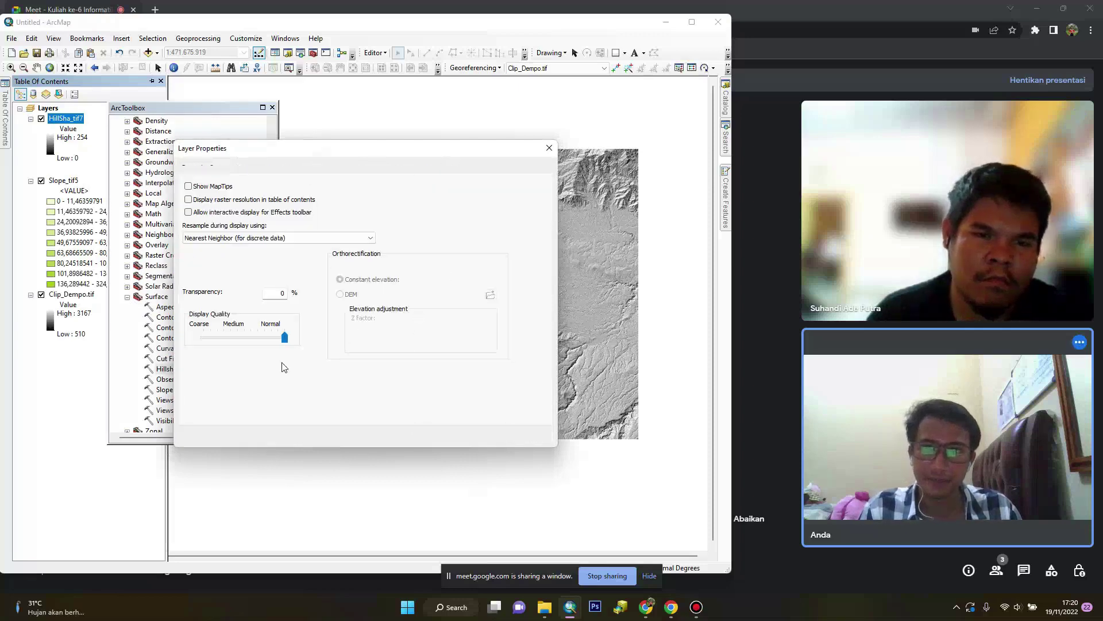
double_click(281, 292)
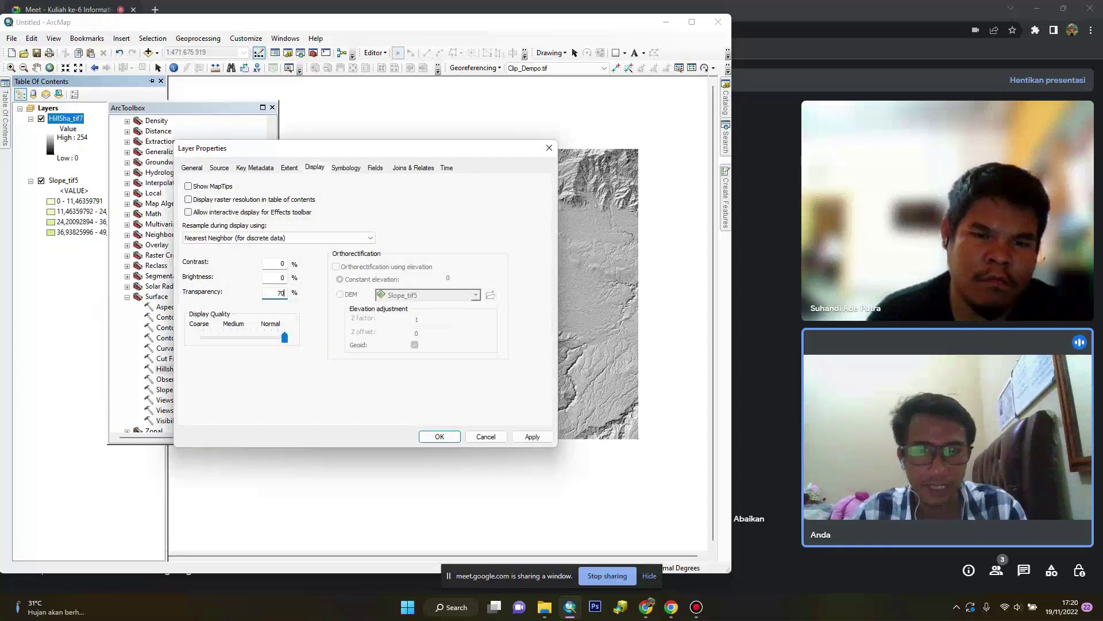
click(530, 437)
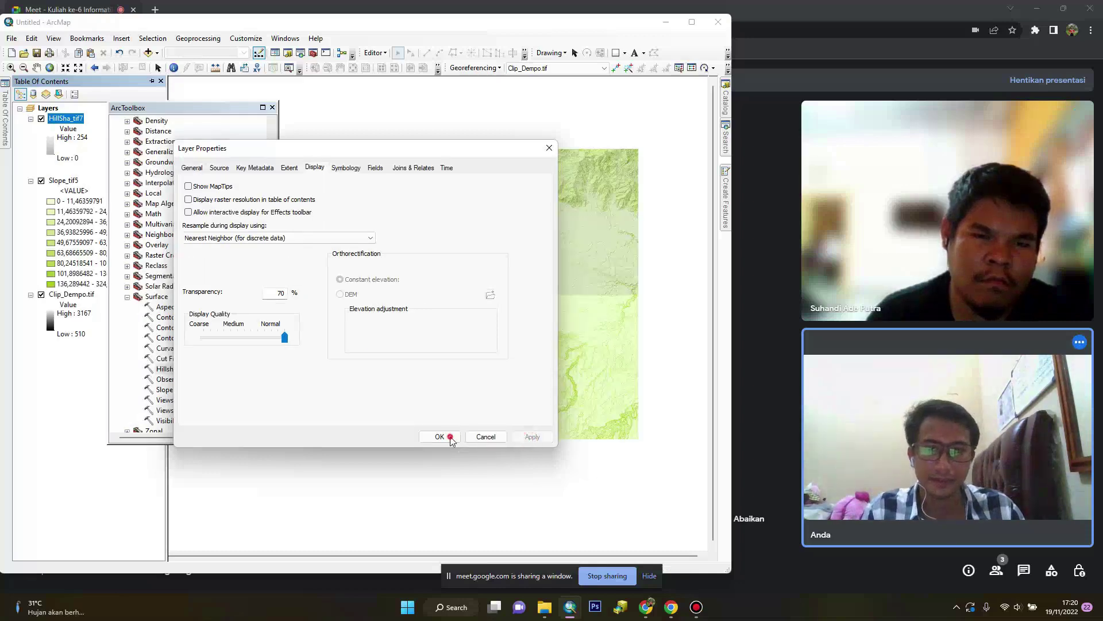
click(447, 437)
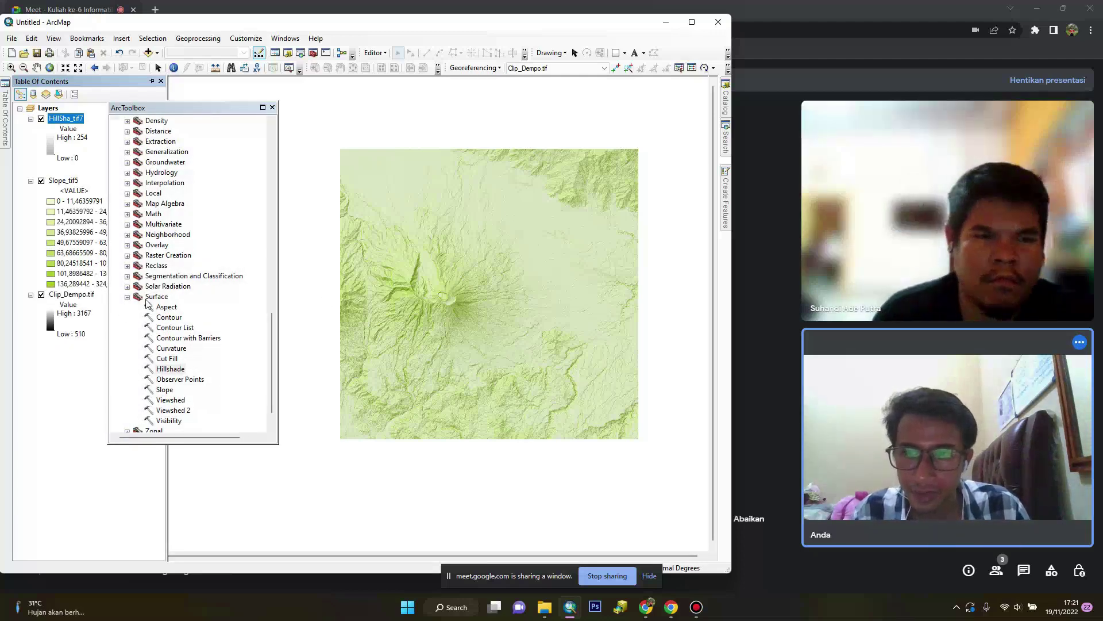
Open the Contour tool with Clip_Dempo.tif as input, ready for the contour interval
double_click(169, 318)
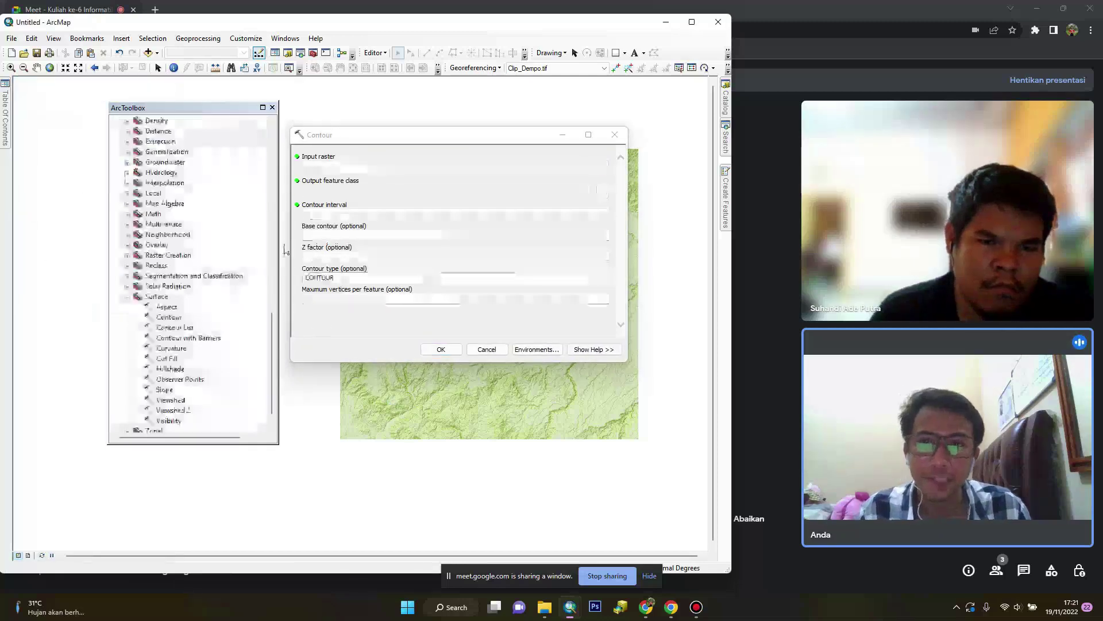
click(586, 168)
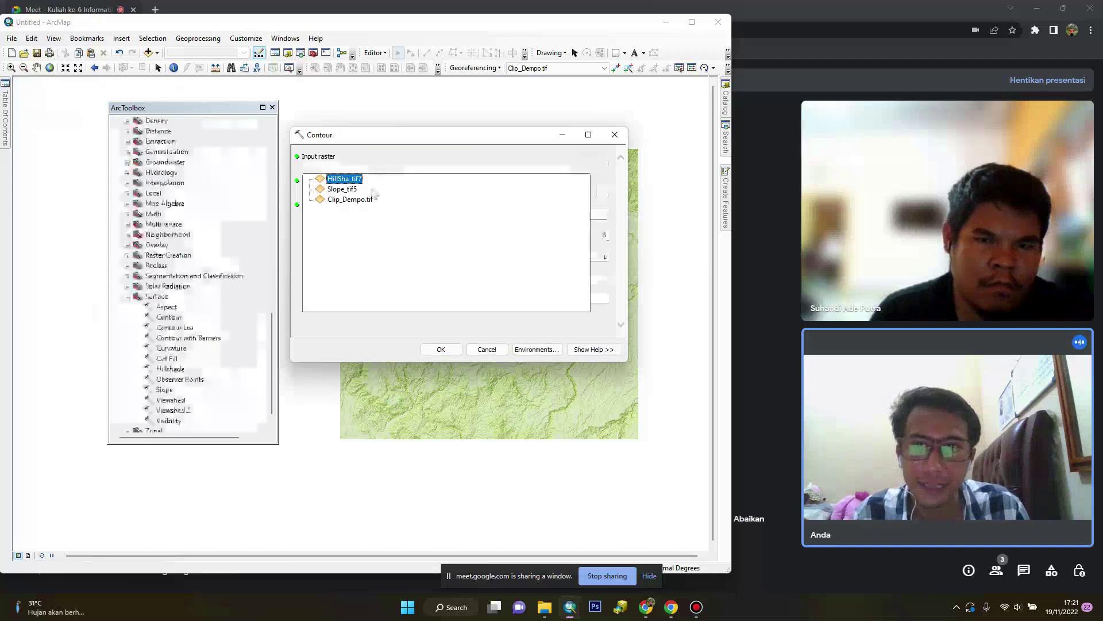
click(351, 199)
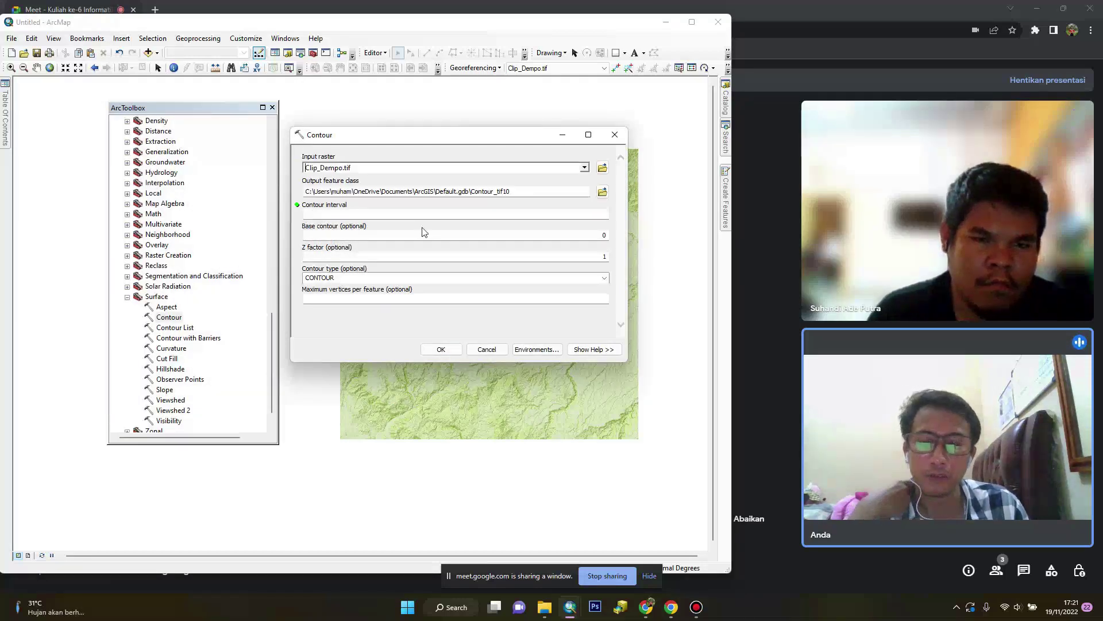
click(597, 216)
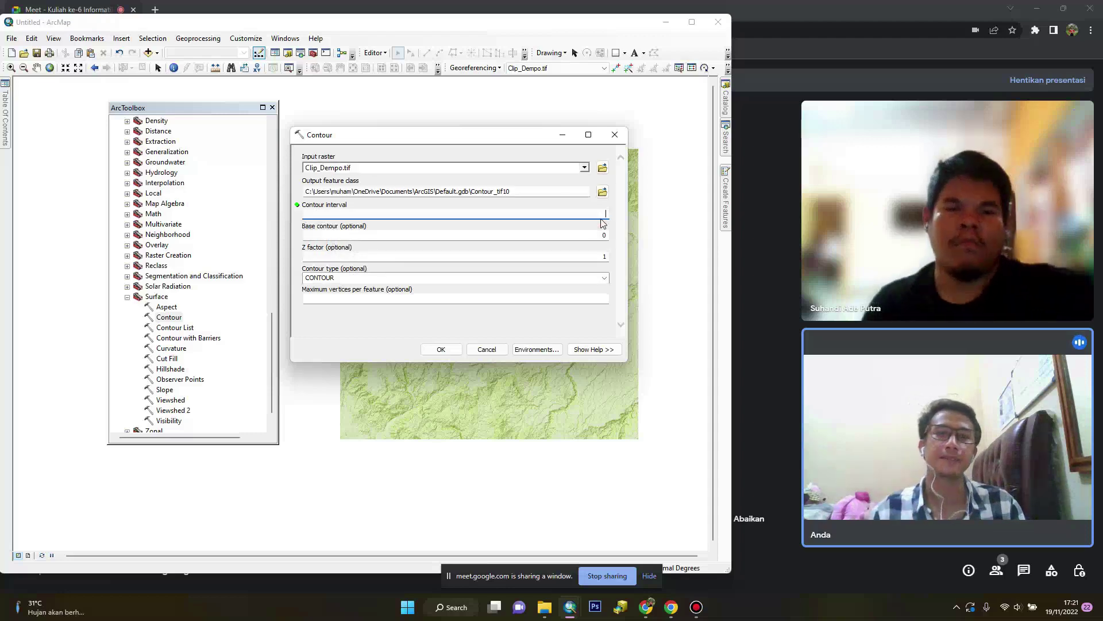
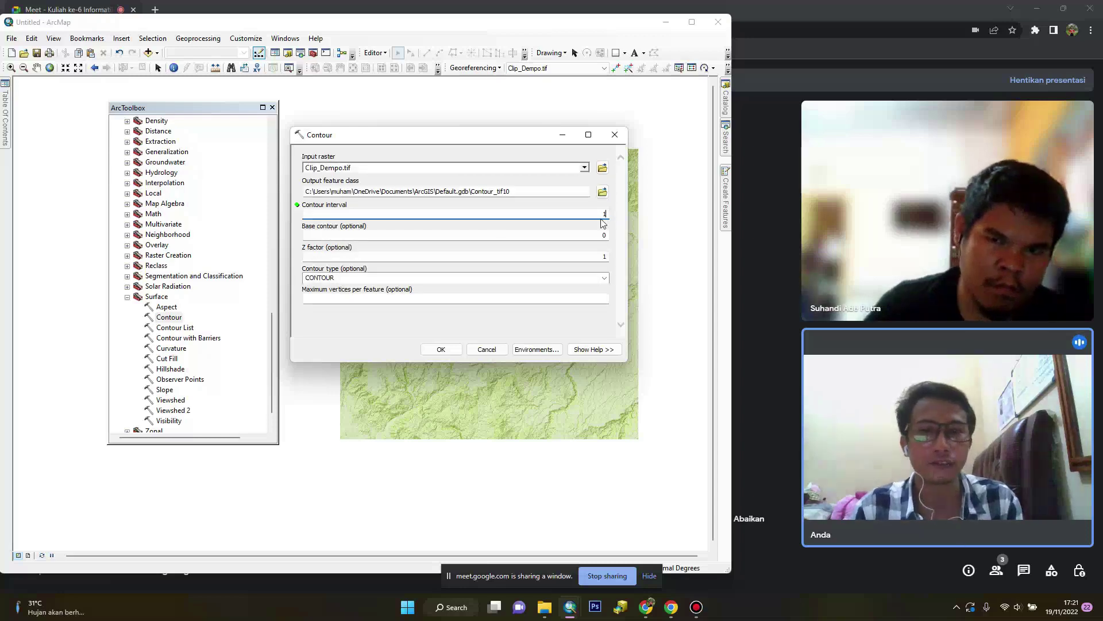
Generate contour lines from Clip_Dempo.tif with a contour interval of 100
text(00)
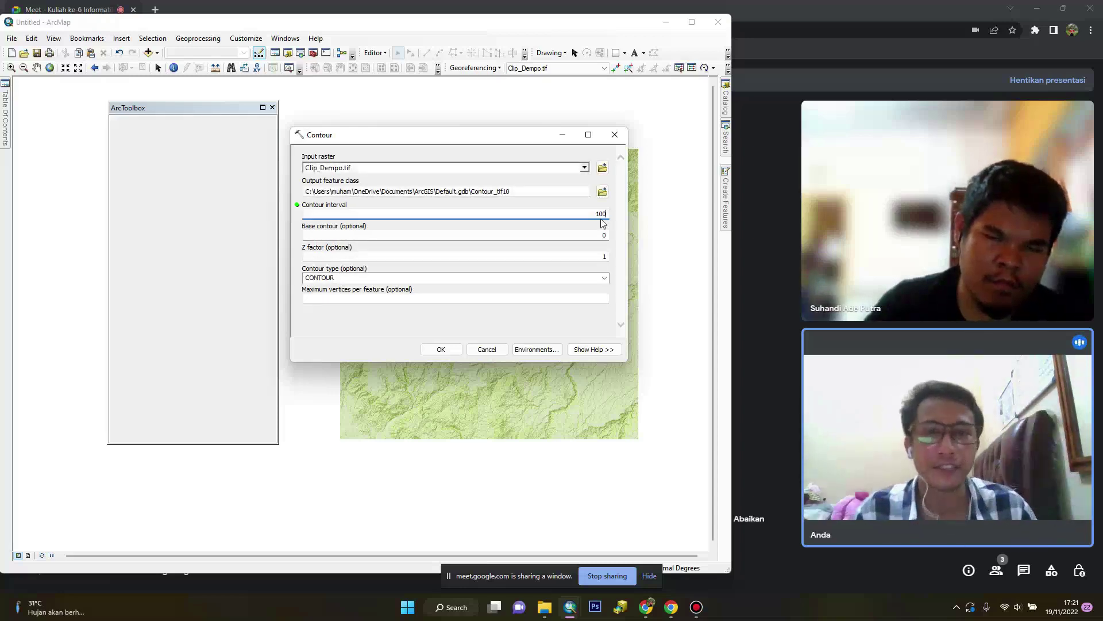
click(451, 354)
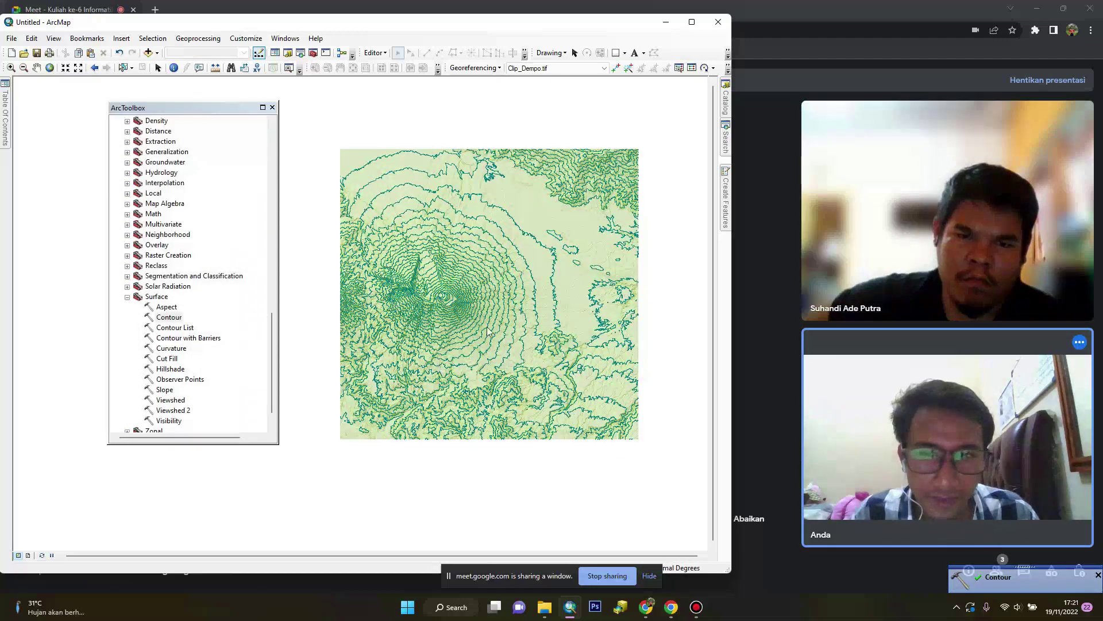
Zoom around the new contours and bring up the Table Of Contents showing Contour_tif10
scroll(482, 337, up, 2)
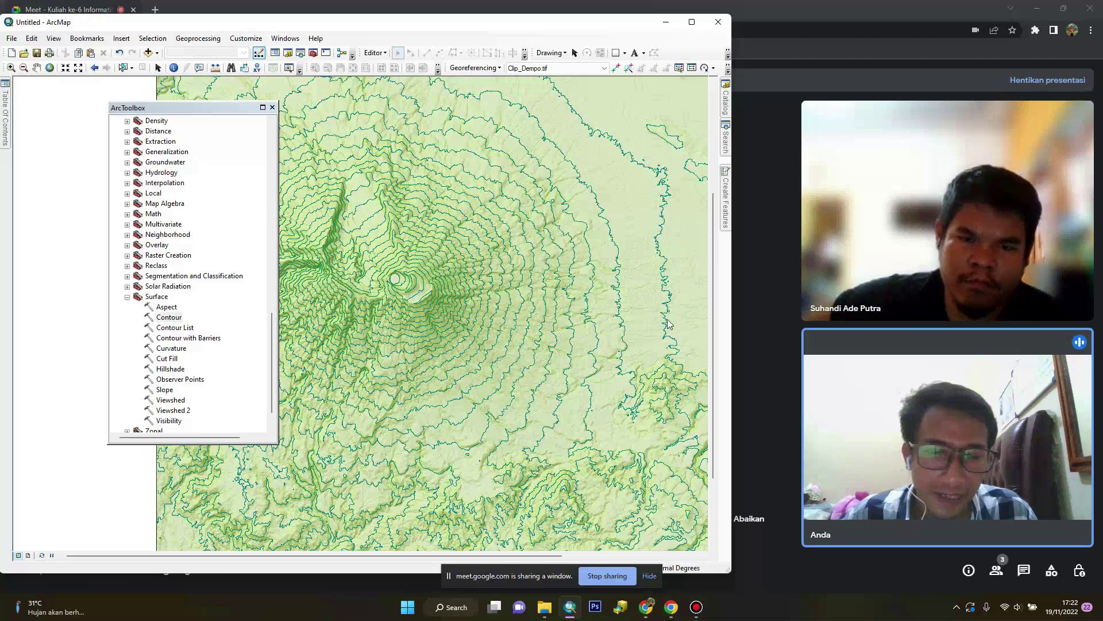
scroll(612, 312, up, 3)
scroll(573, 310, down, 2)
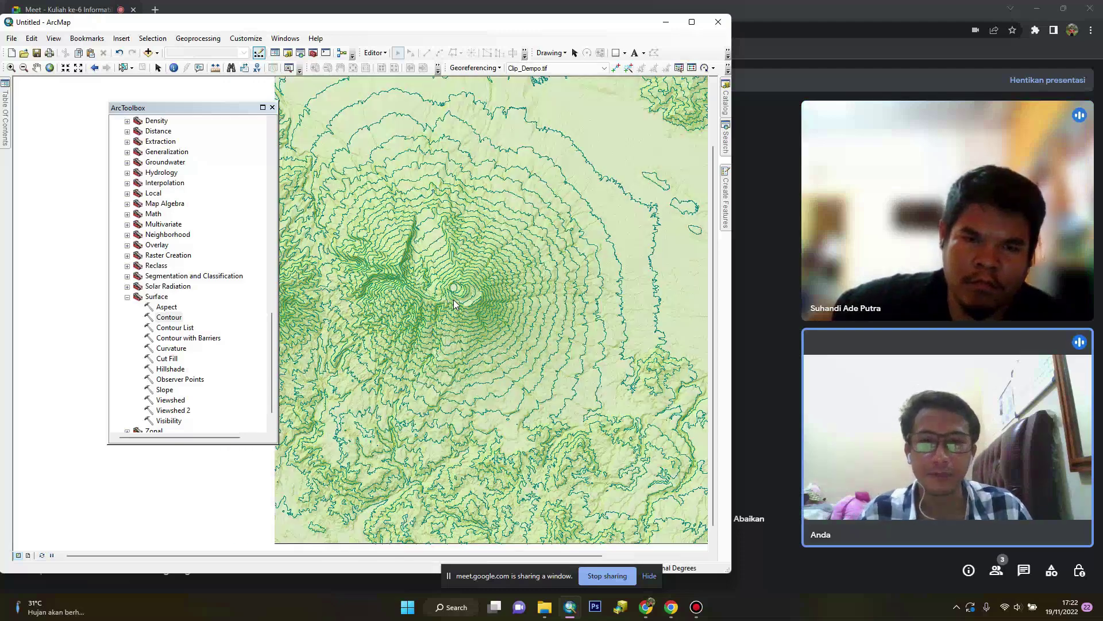
scroll(454, 304, up, 3)
mouse_move(3, 133)
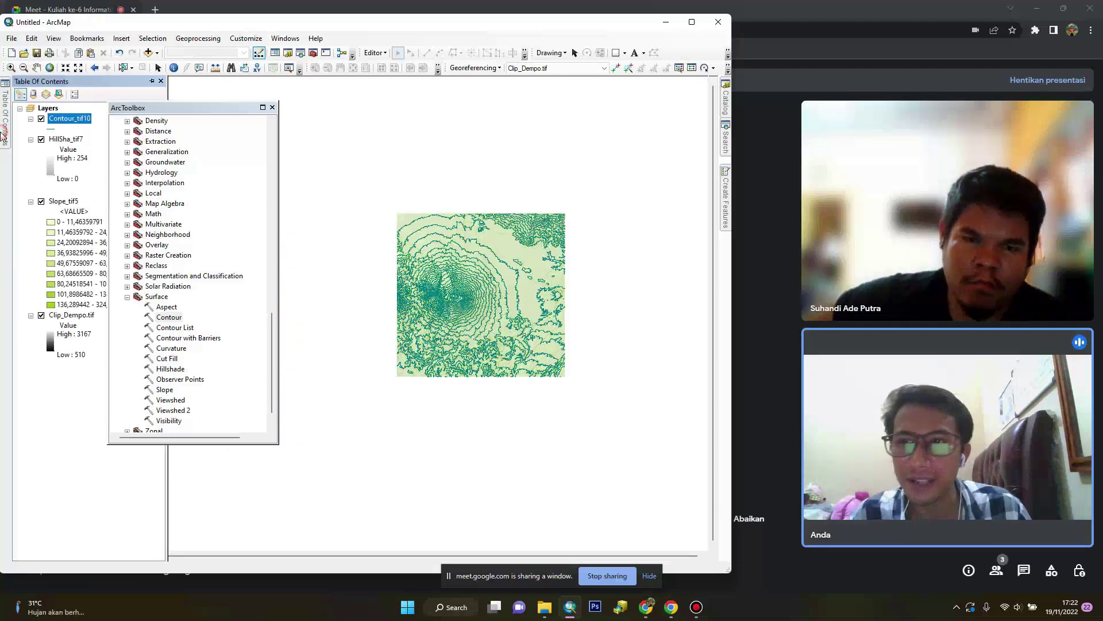
Enable 'Label features in this layer' for Contour_tif10 so lines show their Id values
right_click(52, 121)
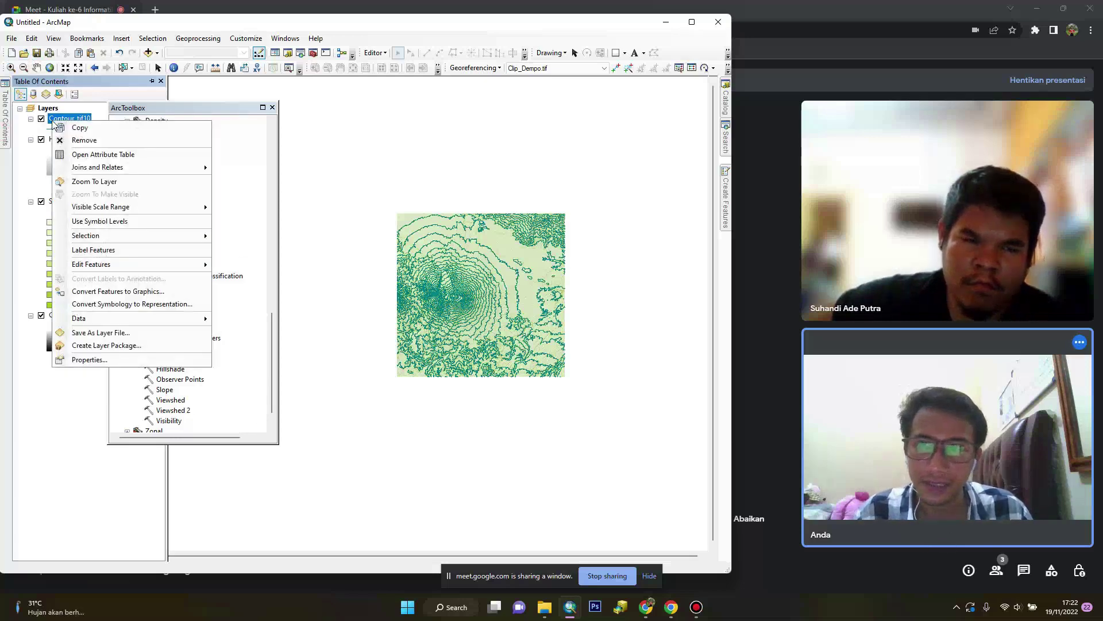
click(152, 362)
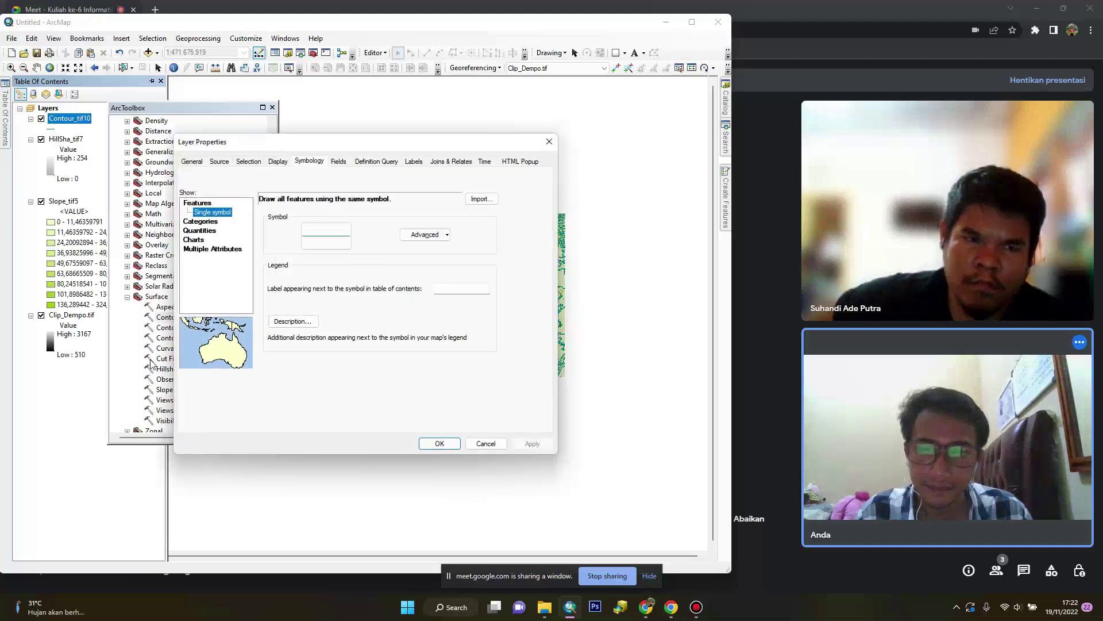
click(414, 161)
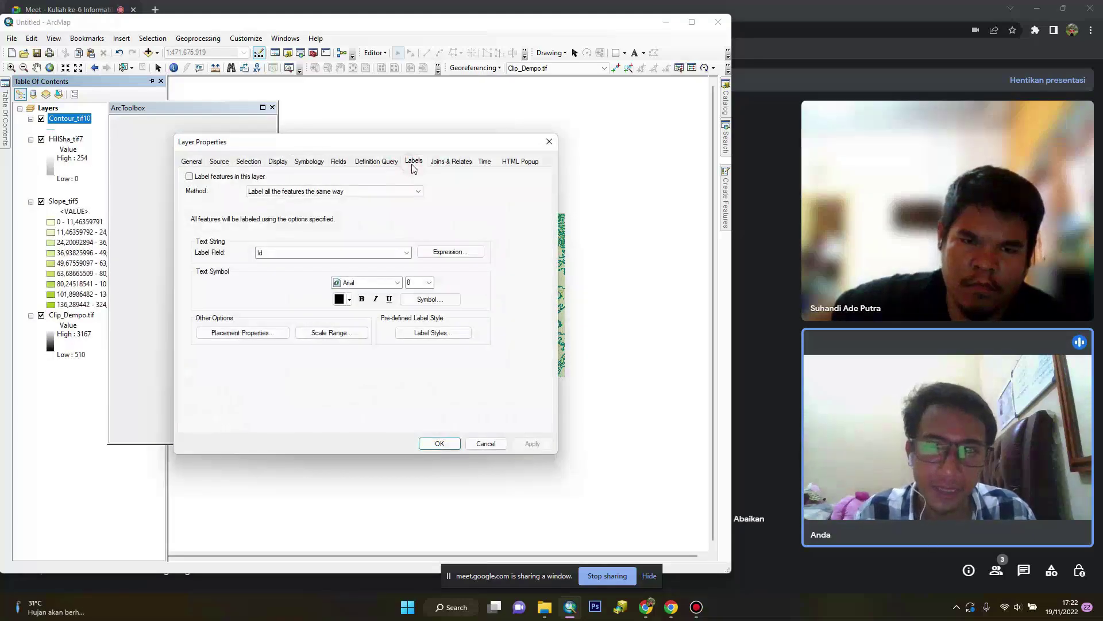
click(189, 177)
click(454, 446)
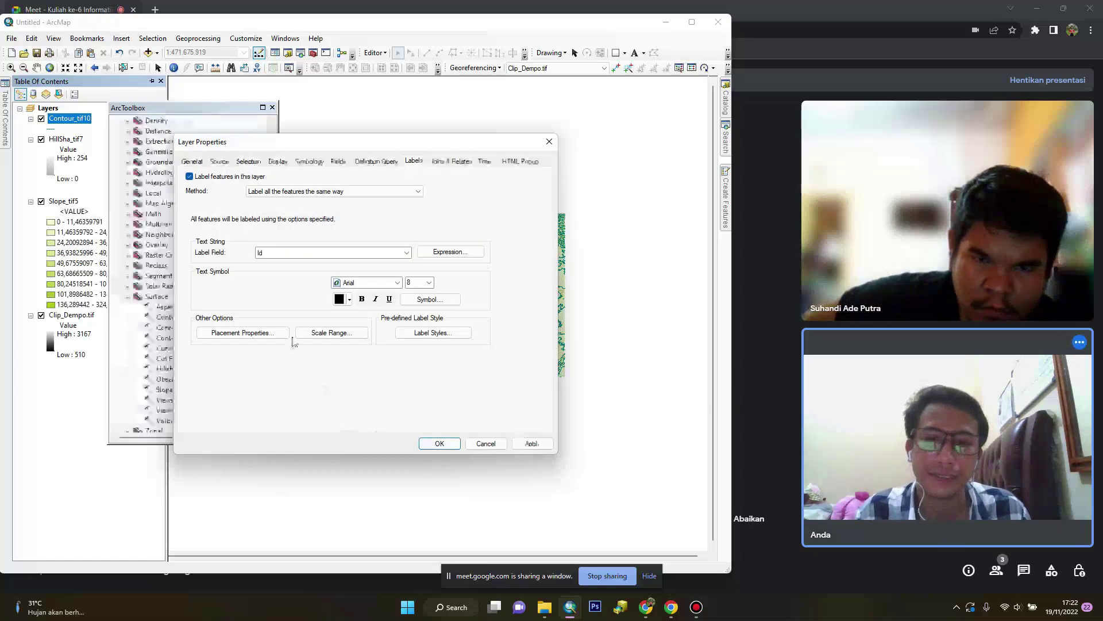
click(434, 443)
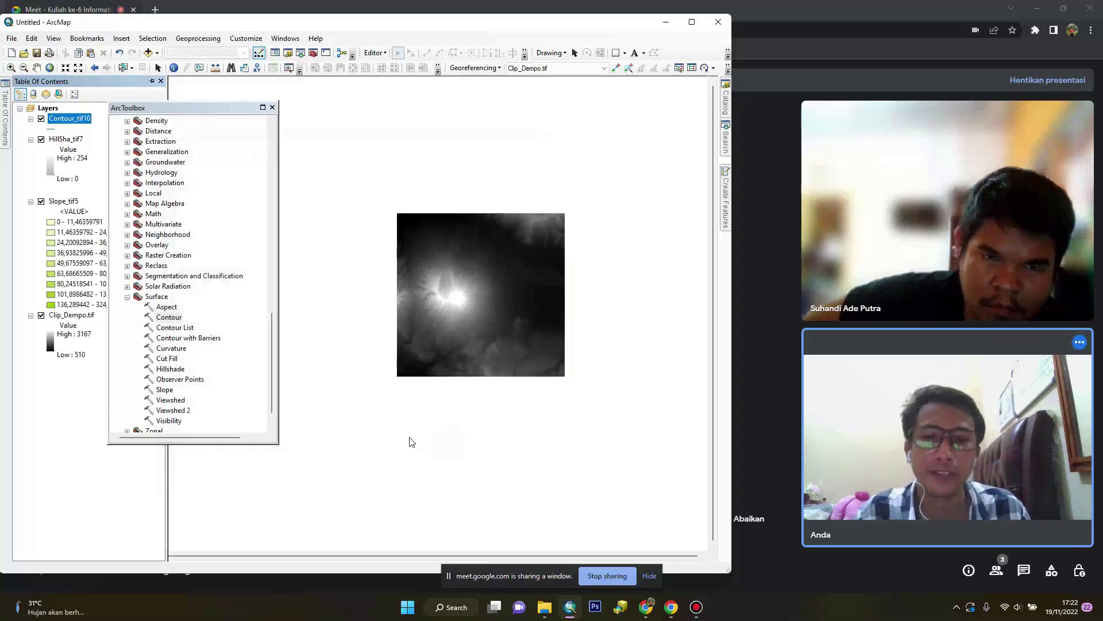
scroll(451, 339, up, 3)
scroll(494, 295, up, 1)
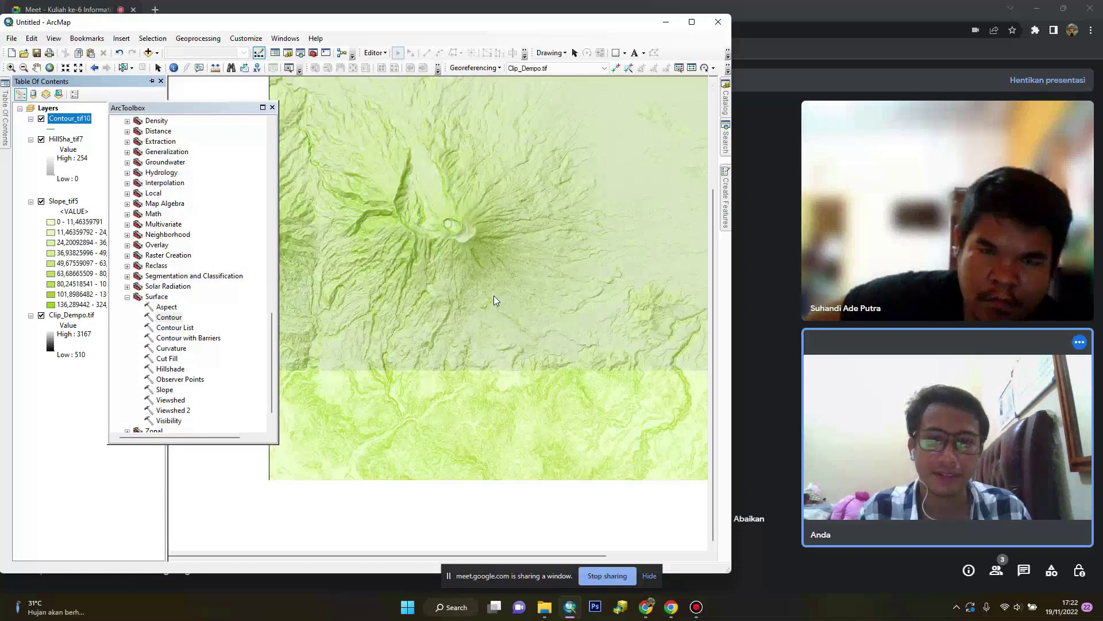
drag(515, 265, 467, 326)
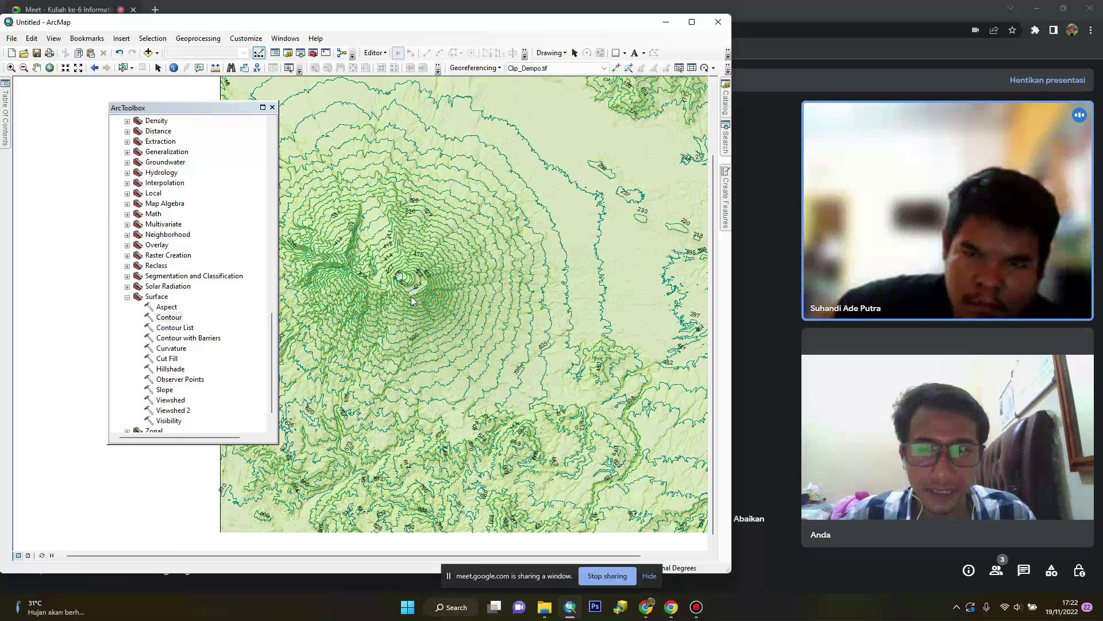
scroll(422, 300, up, 1)
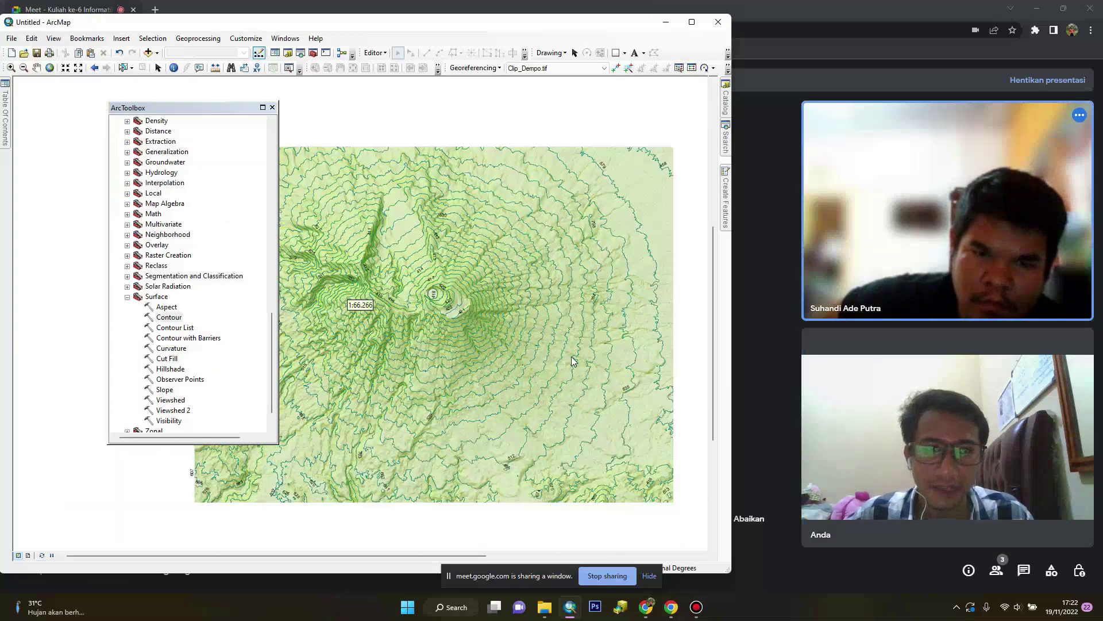
scroll(573, 360, down, 2)
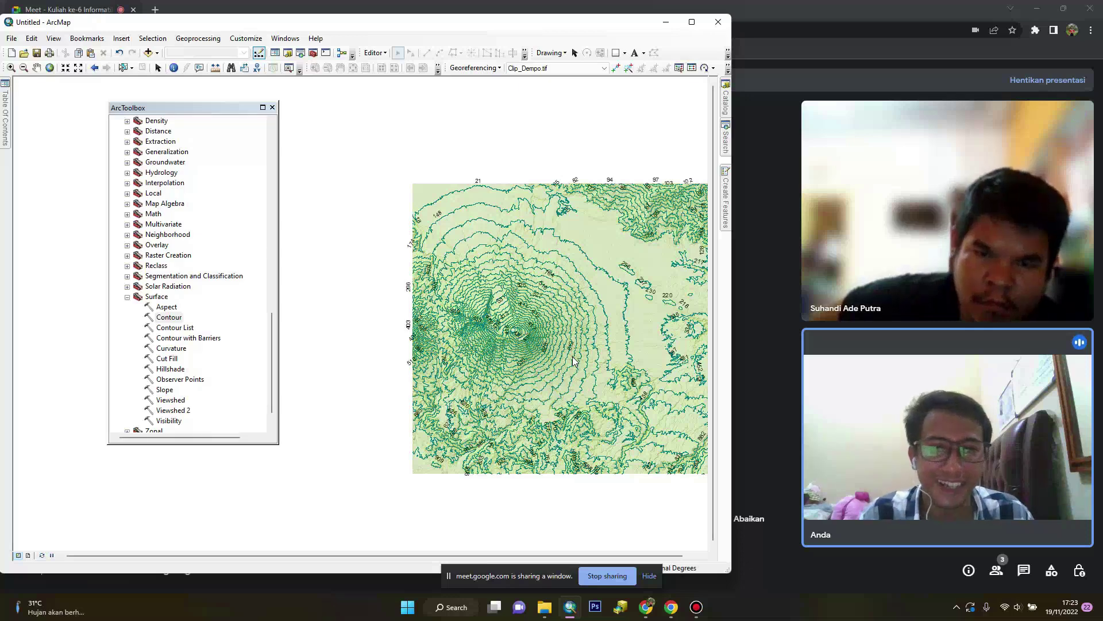
drag(573, 361, 451, 325)
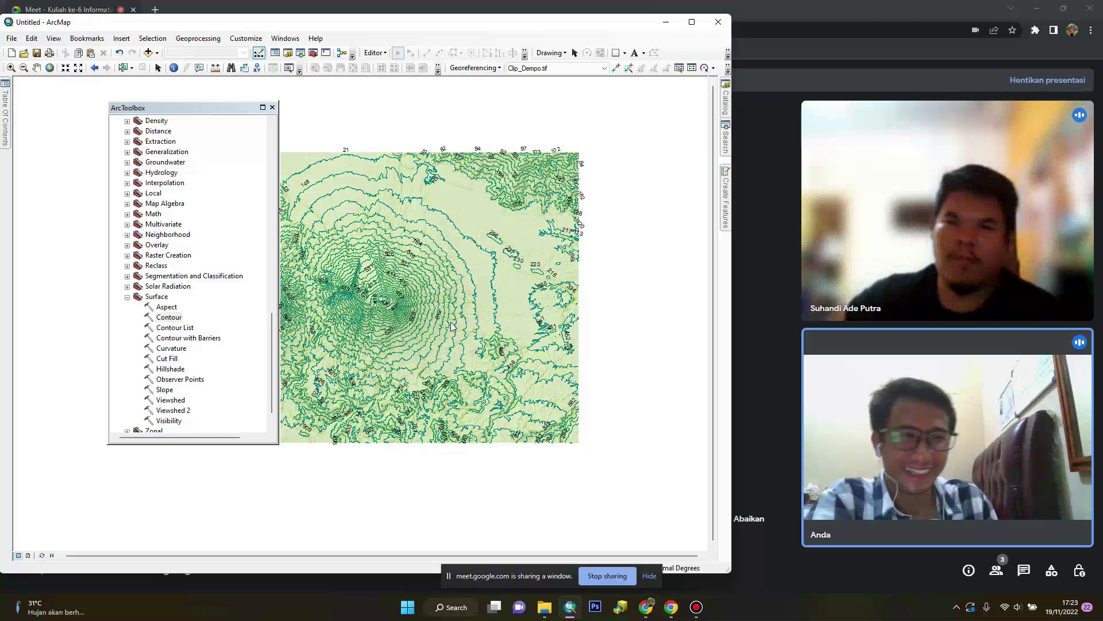
scroll(425, 308, up, 3)
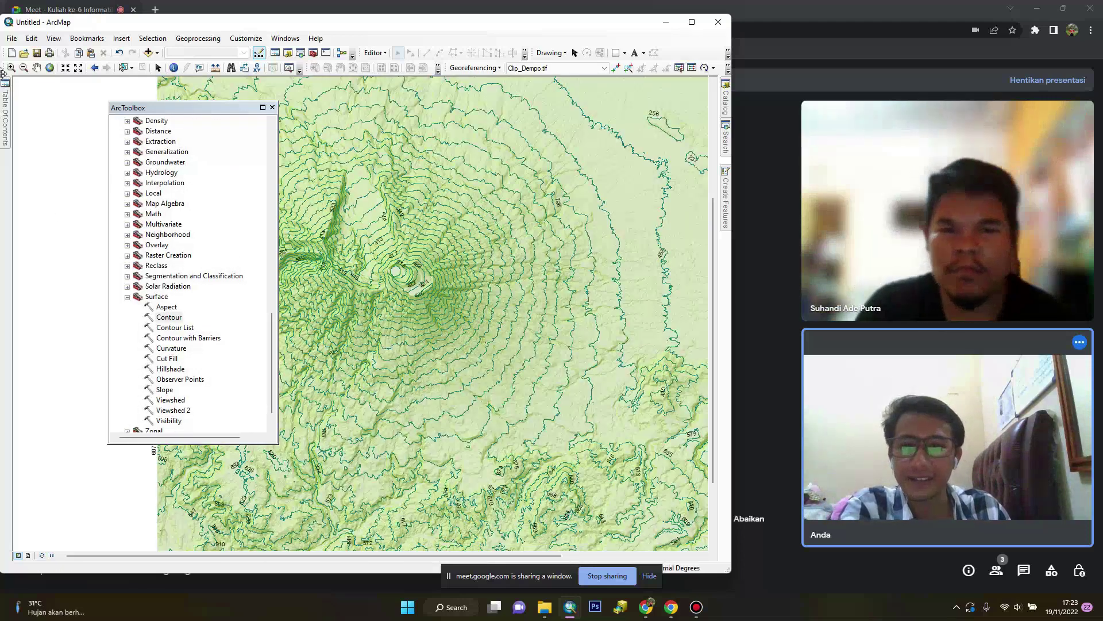
click(4, 115)
Change the Contour_tif10 labelling setting in its layer properties
right_click(61, 120)
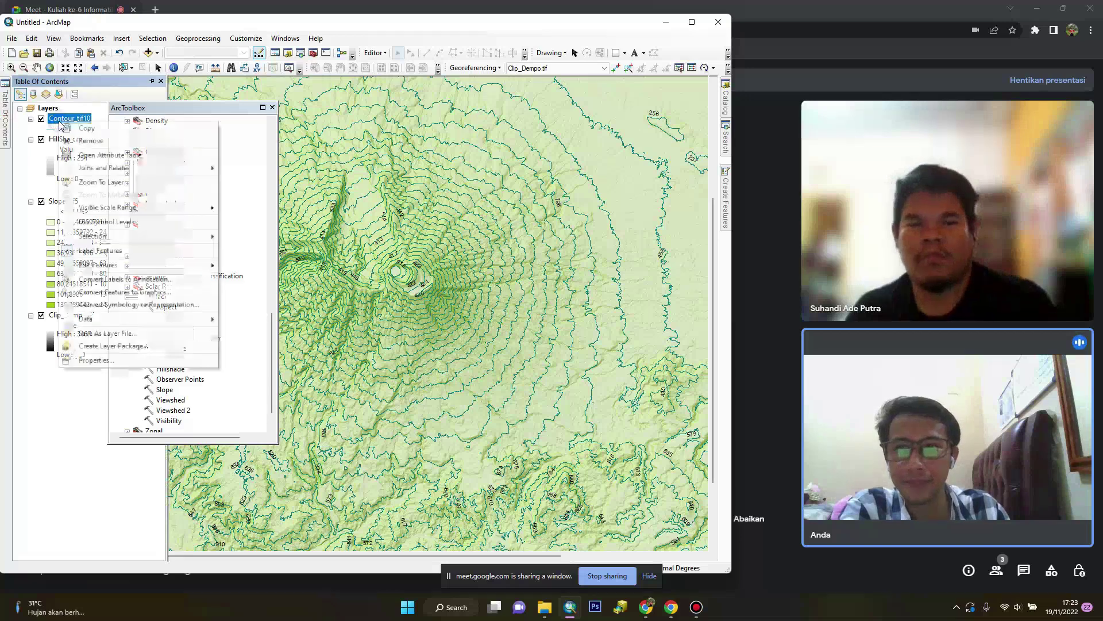
click(119, 357)
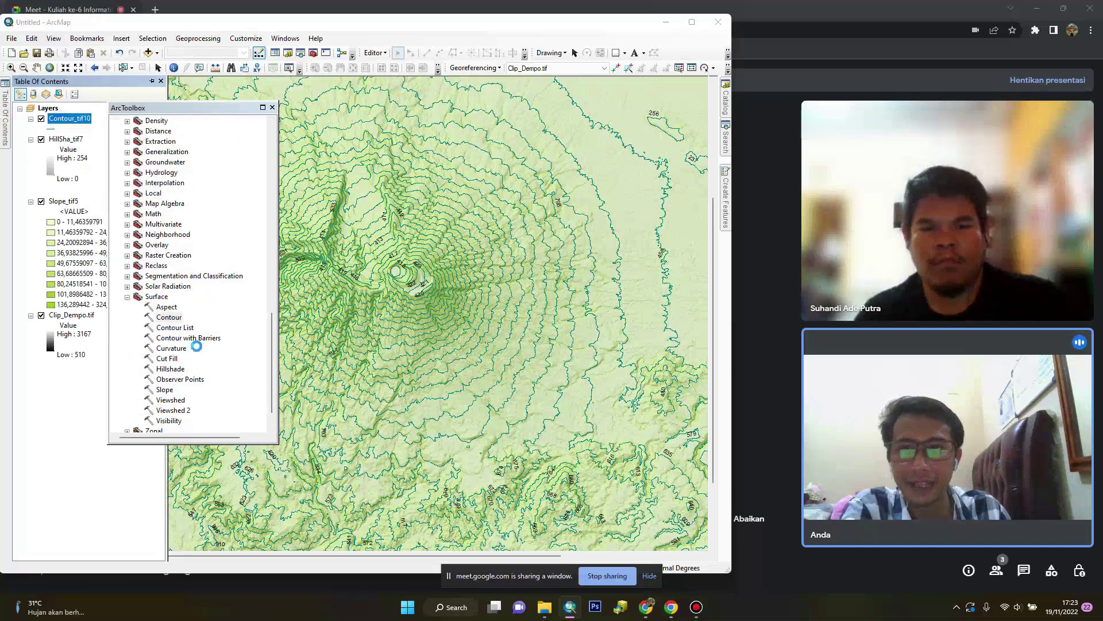
click(190, 197)
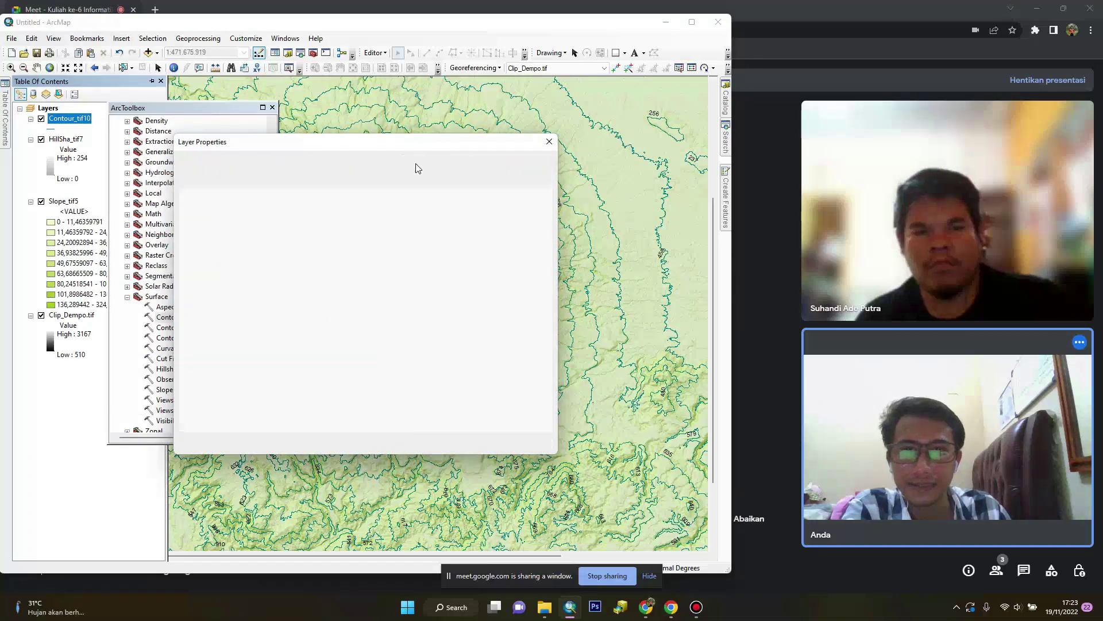
click(439, 443)
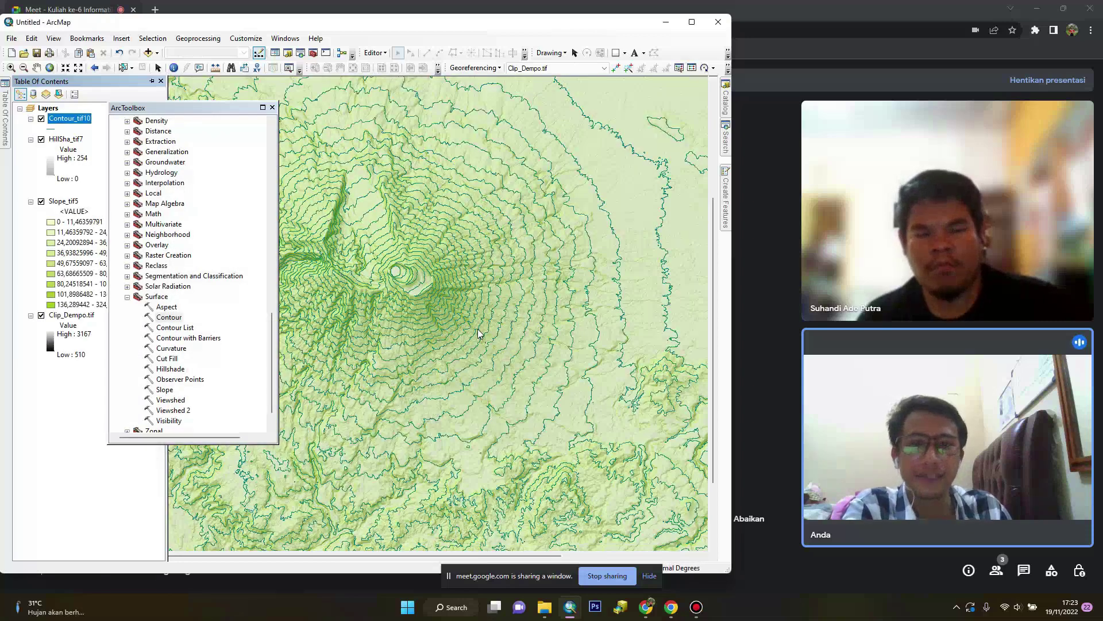
Recolour the Contour_tif10 lines Mars Red
click(53, 129)
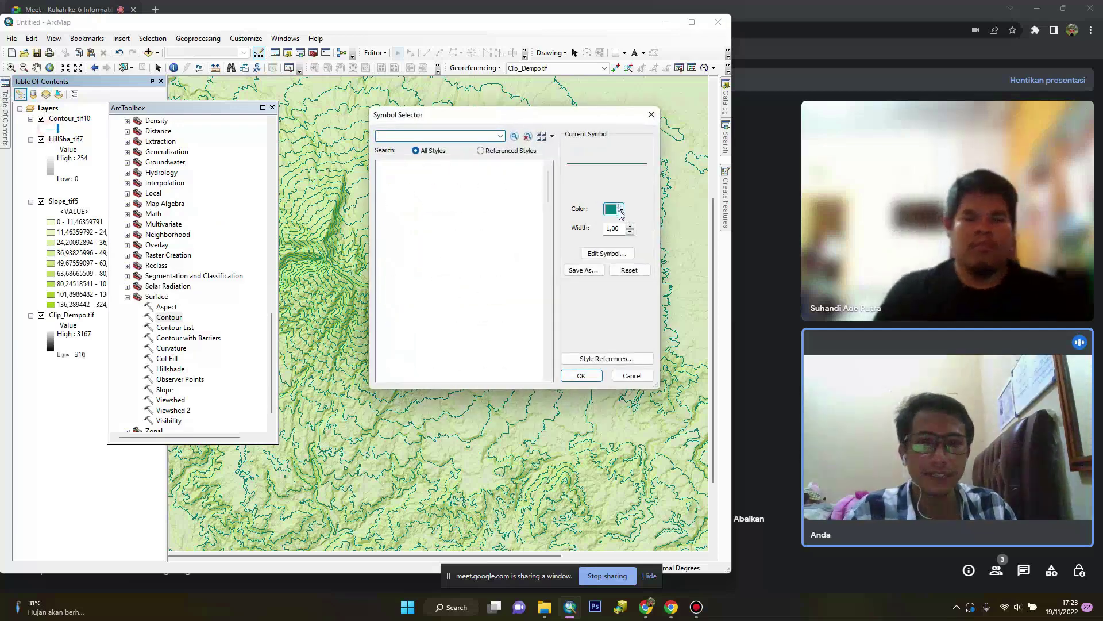
click(620, 210)
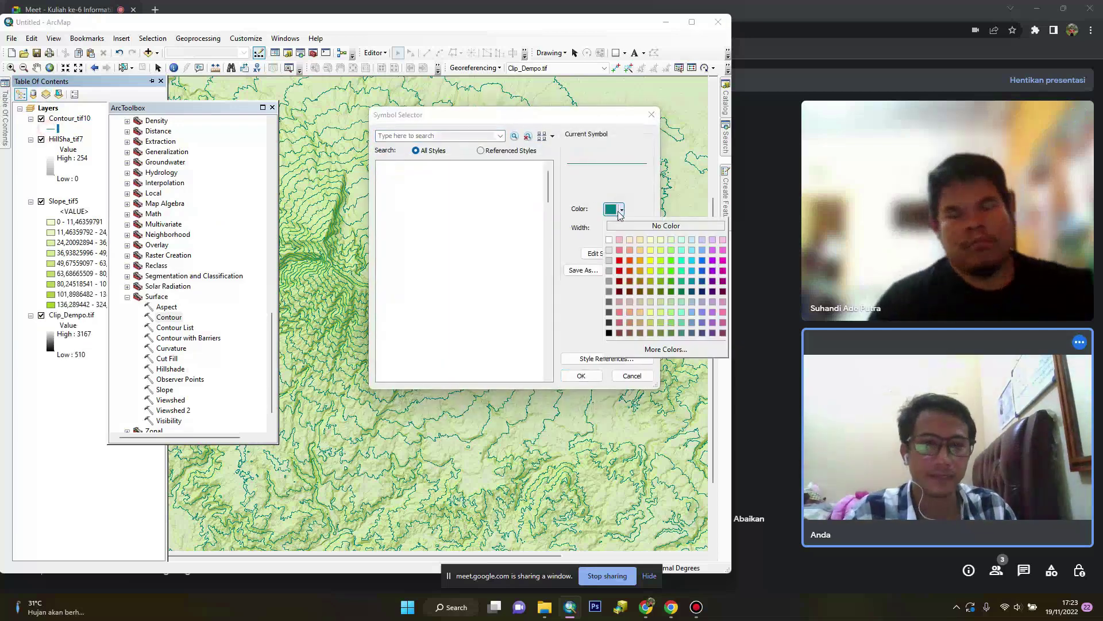
click(623, 266)
click(592, 376)
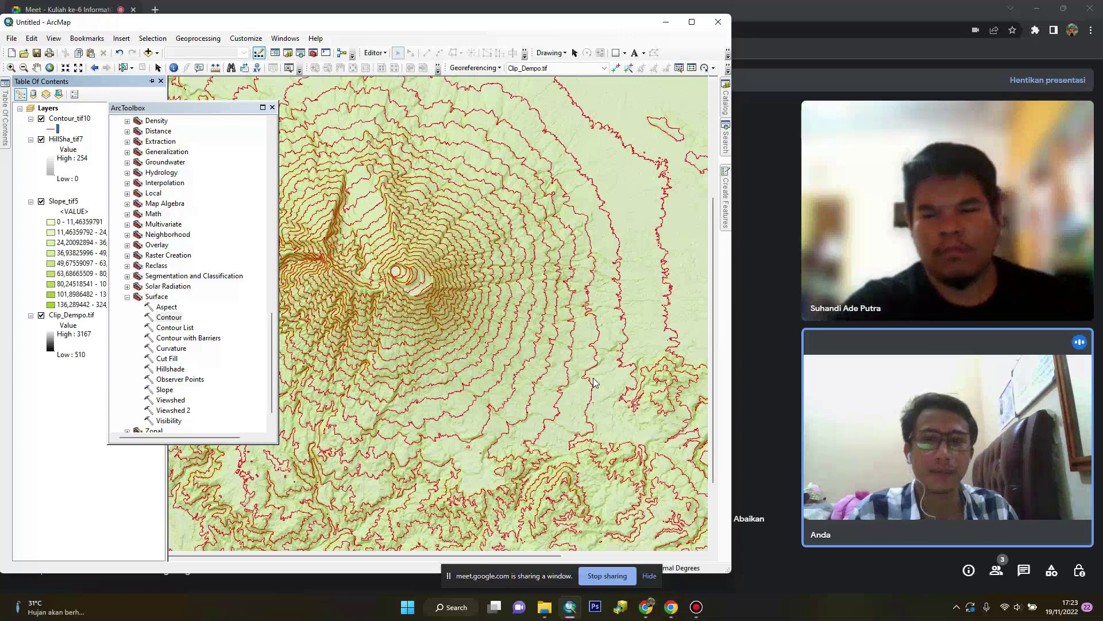
Try purple, then settle on Fir Green for the contour lines
click(52, 128)
click(621, 209)
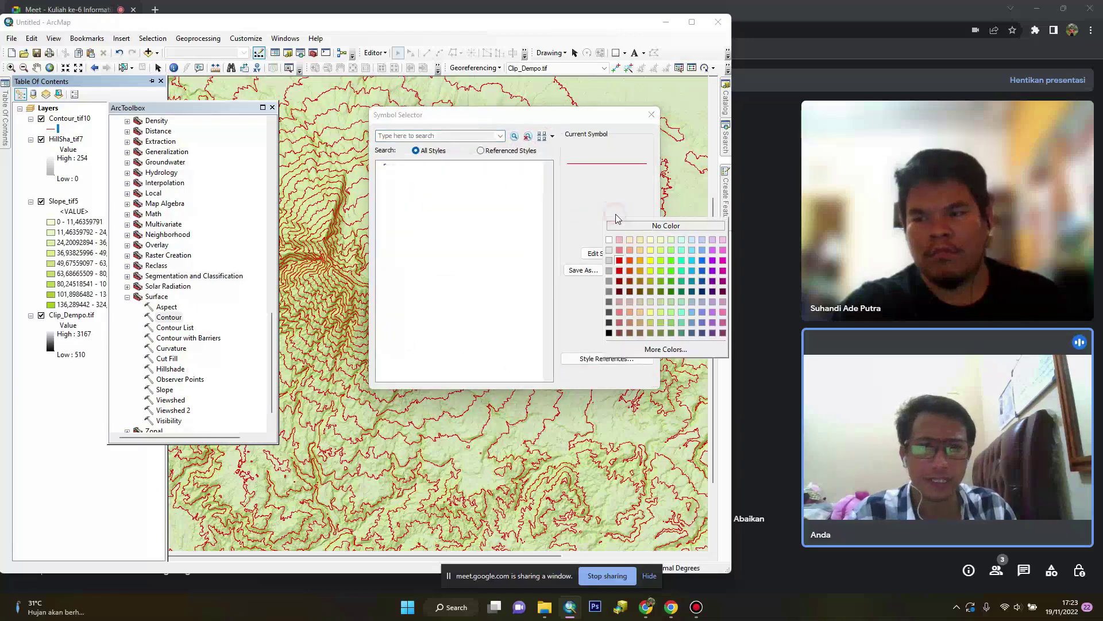
click(713, 270)
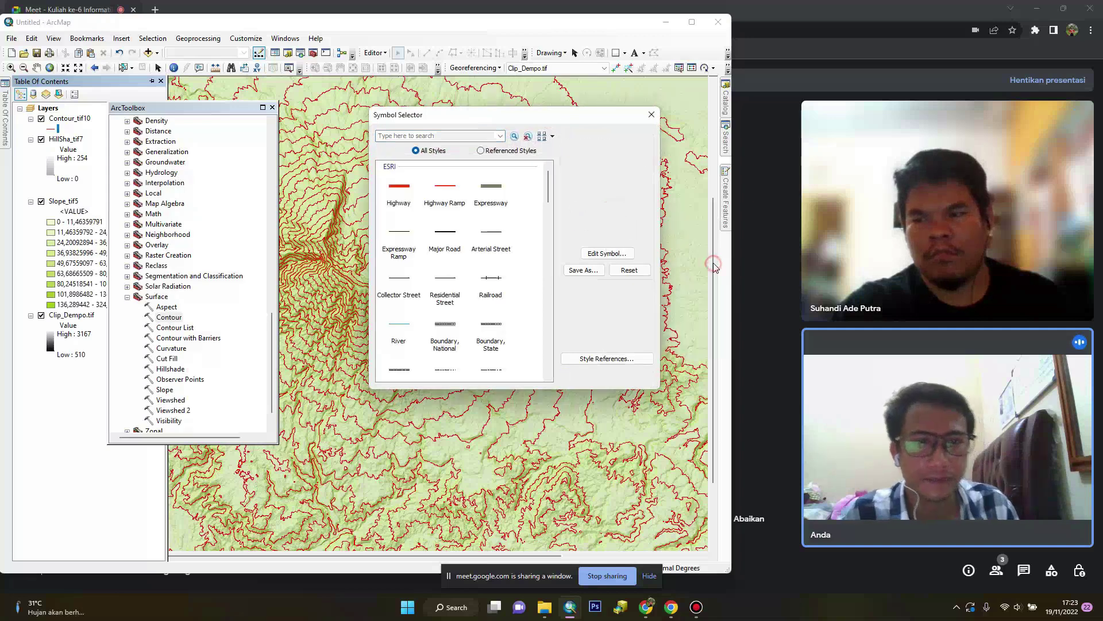
click(622, 210)
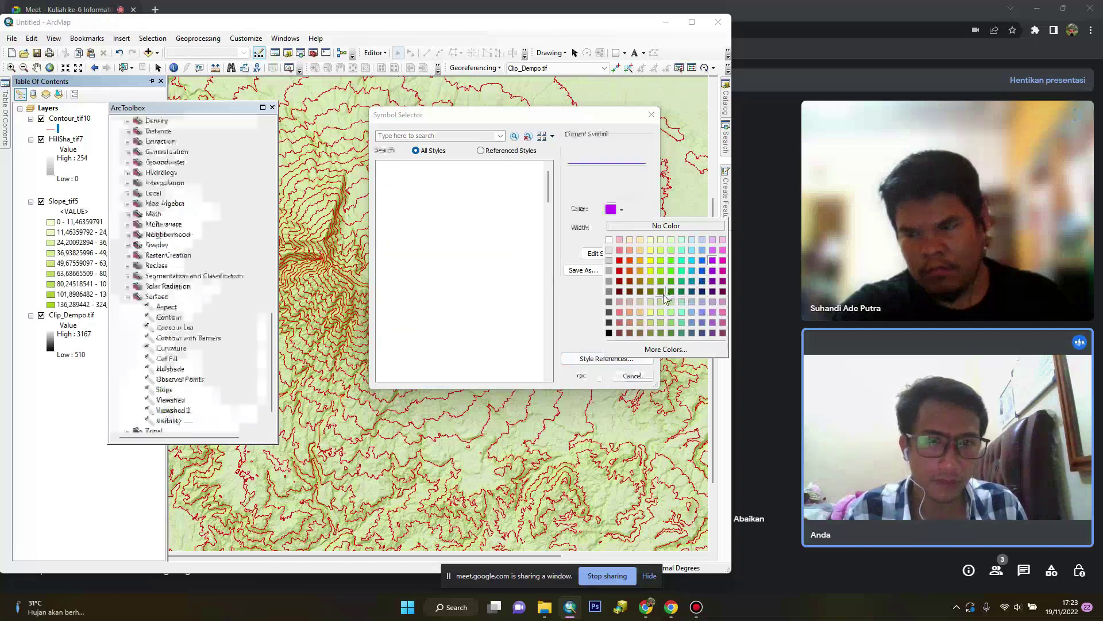
click(670, 293)
click(582, 375)
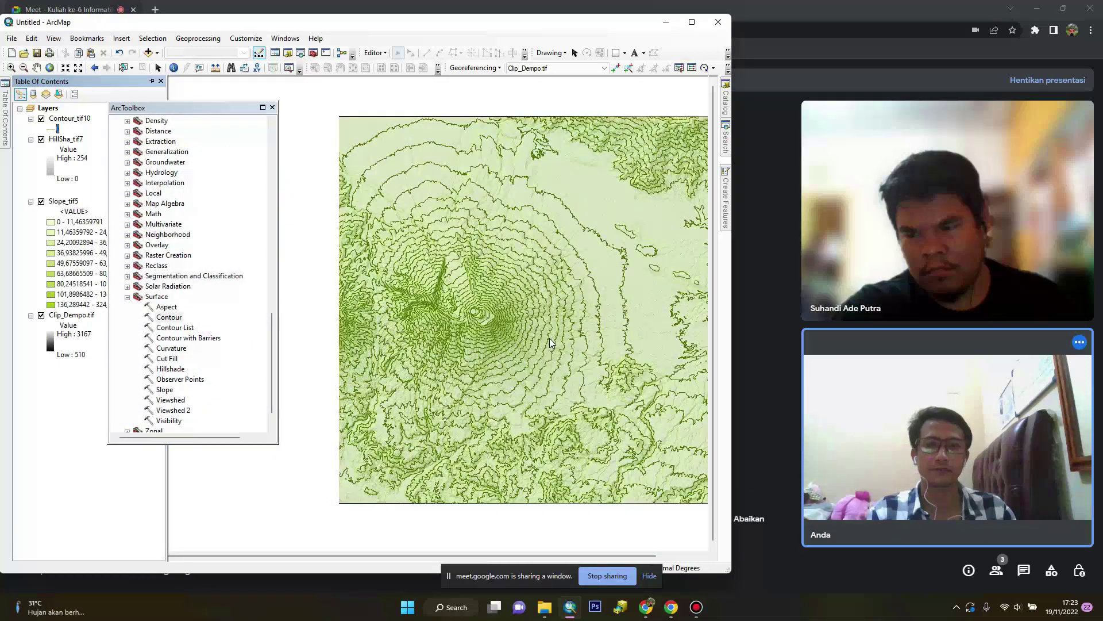
scroll(550, 338, down, 1)
drag(564, 332, 482, 313)
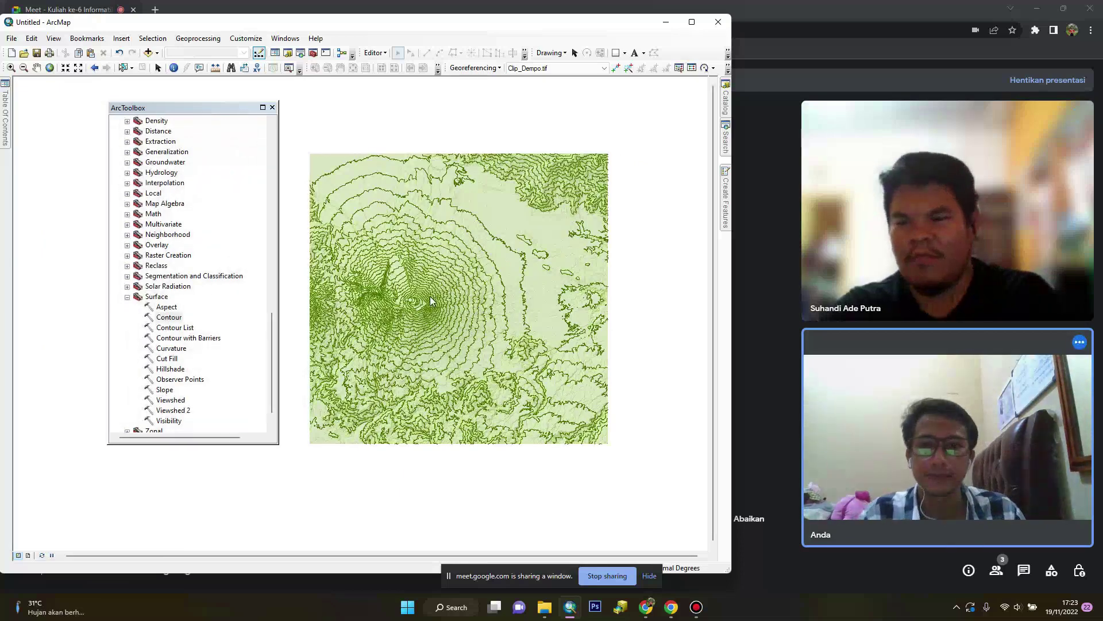
Set page setup to the EPSON L360 Series printer with A4 paper in landscape
click(273, 107)
drag(400, 244, 264, 223)
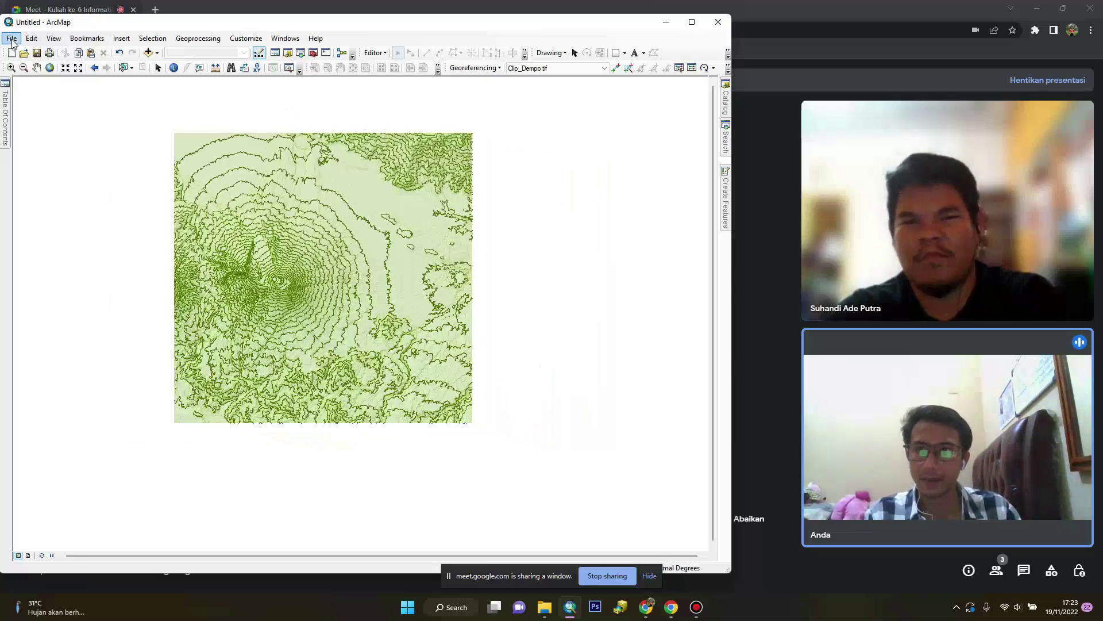
click(12, 39)
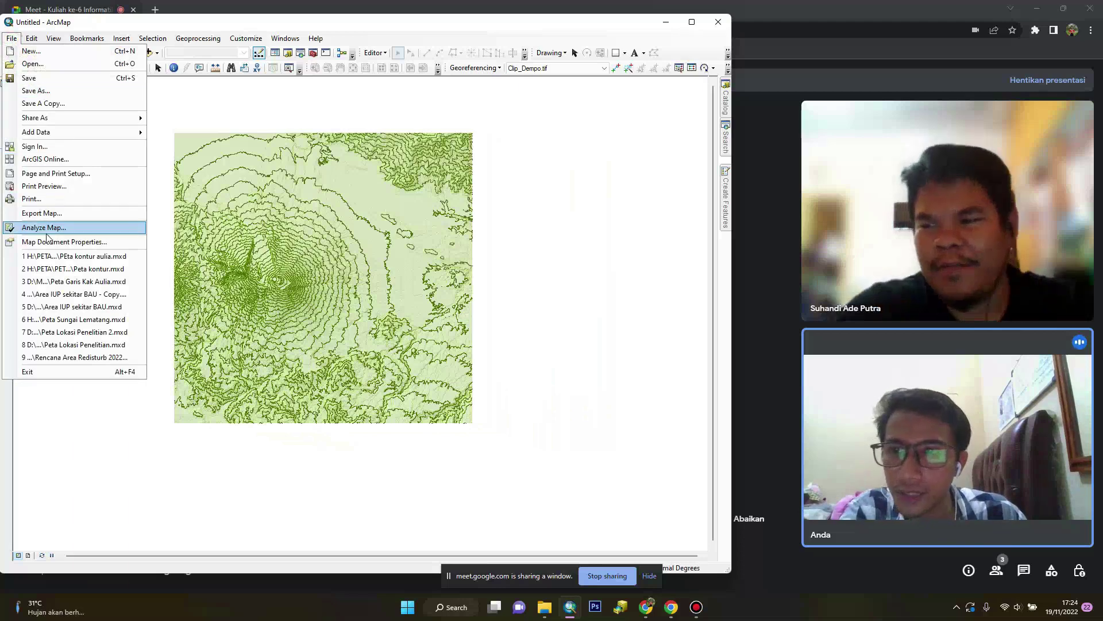
click(39, 177)
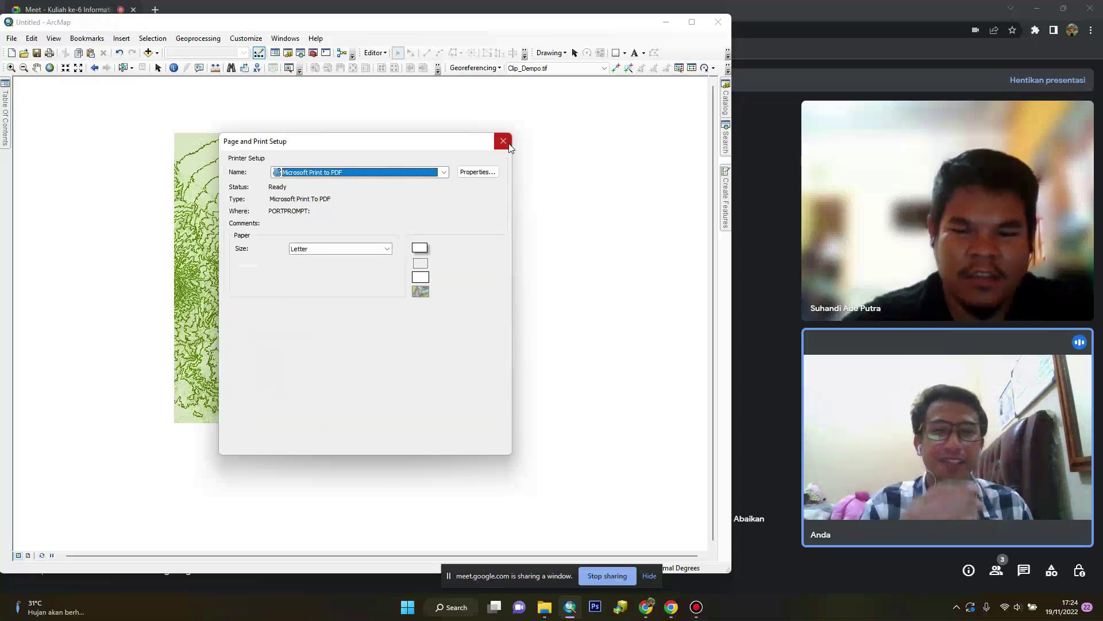
click(428, 179)
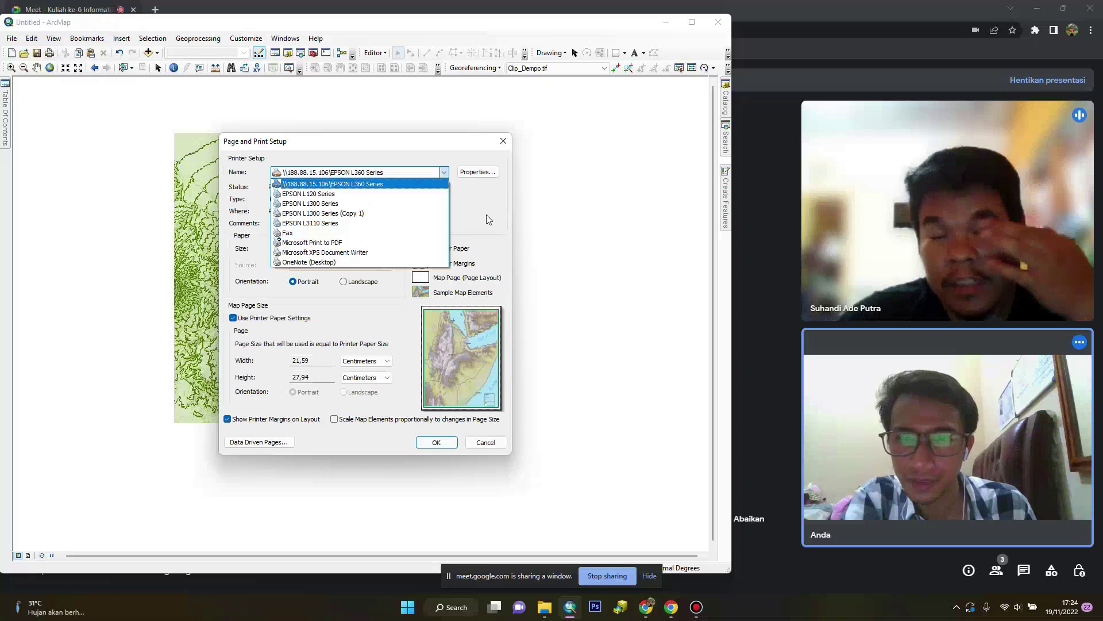
click(357, 182)
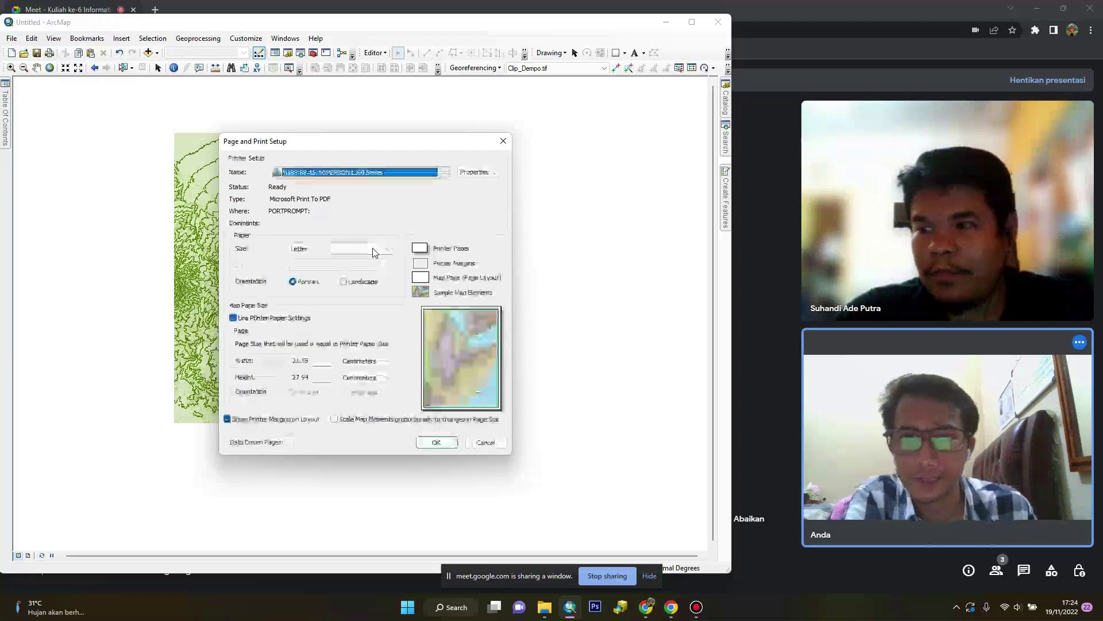
click(372, 248)
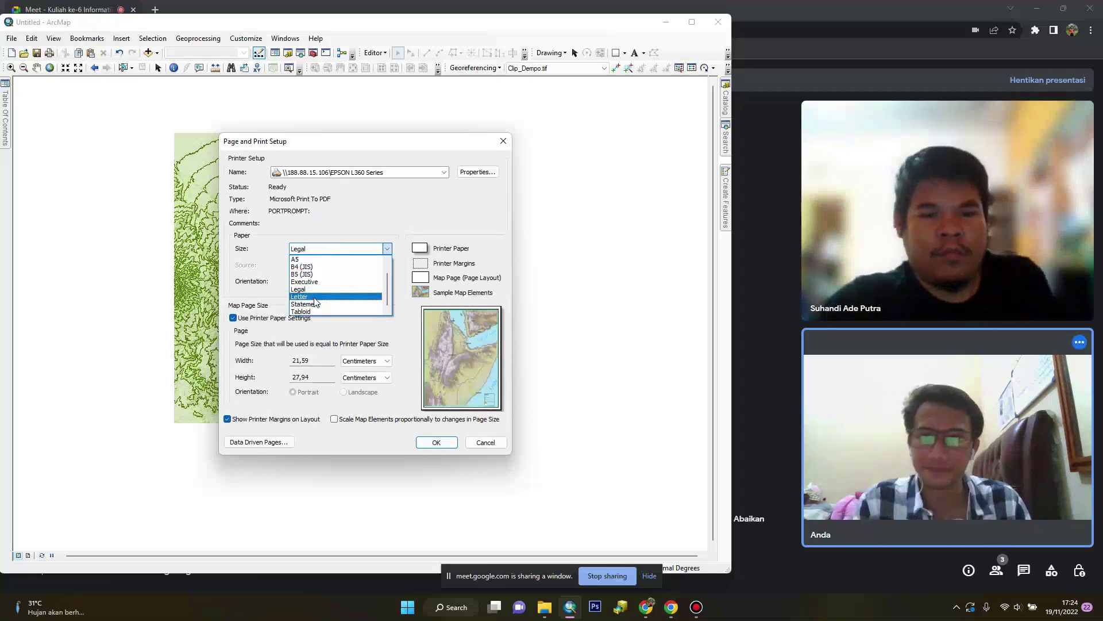
scroll(305, 277, up, 2)
click(301, 259)
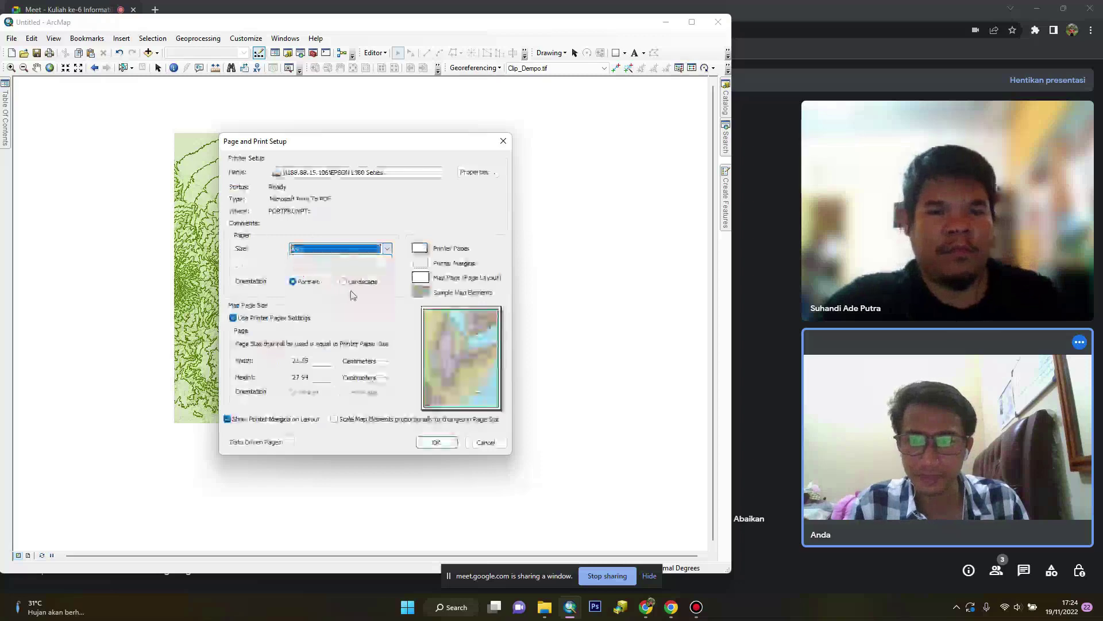
click(354, 285)
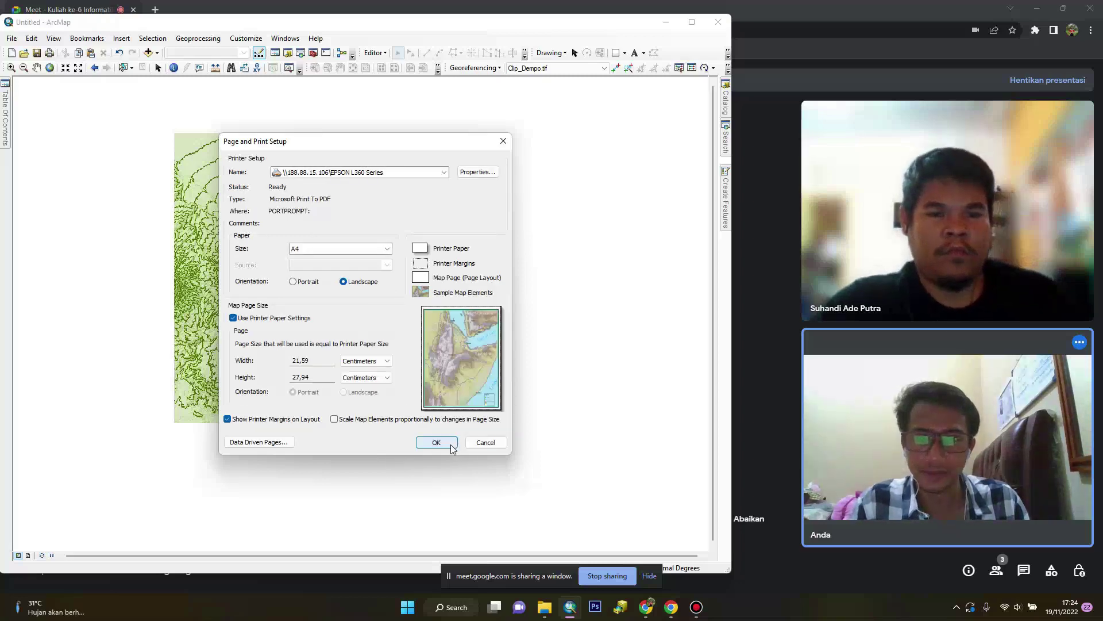
click(452, 448)
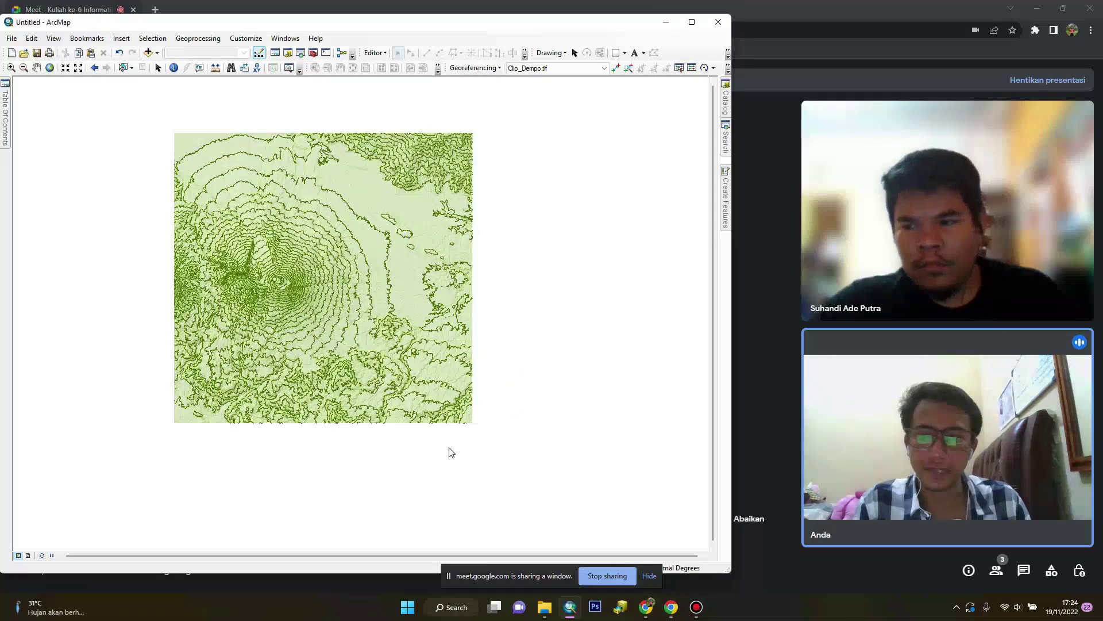
Switch to Layout View and set the page to A4 landscape
click(28, 555)
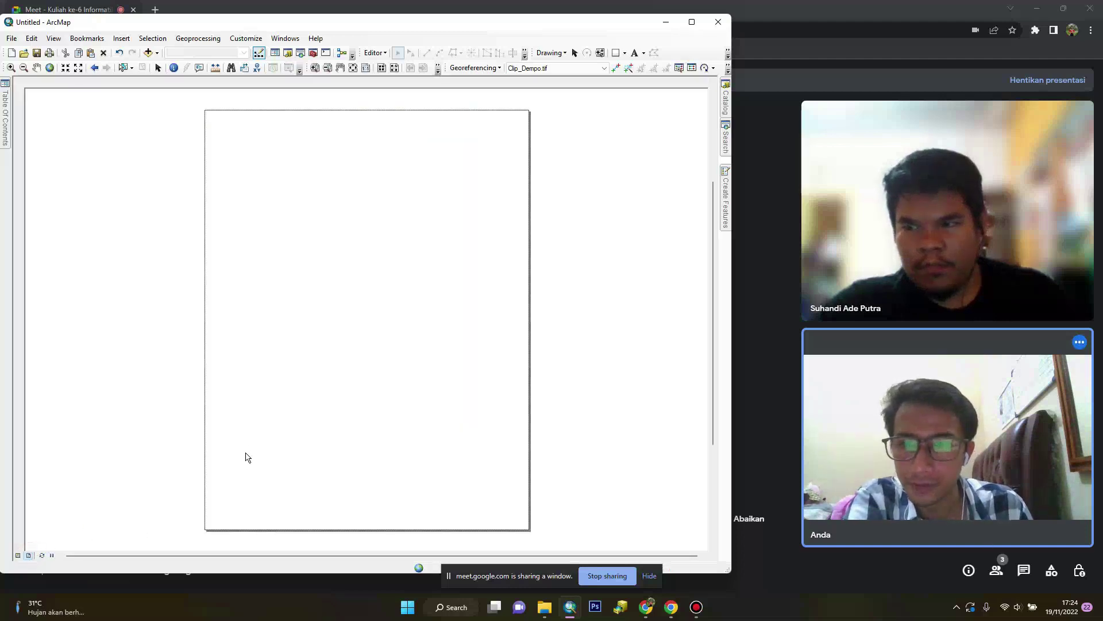
click(12, 39)
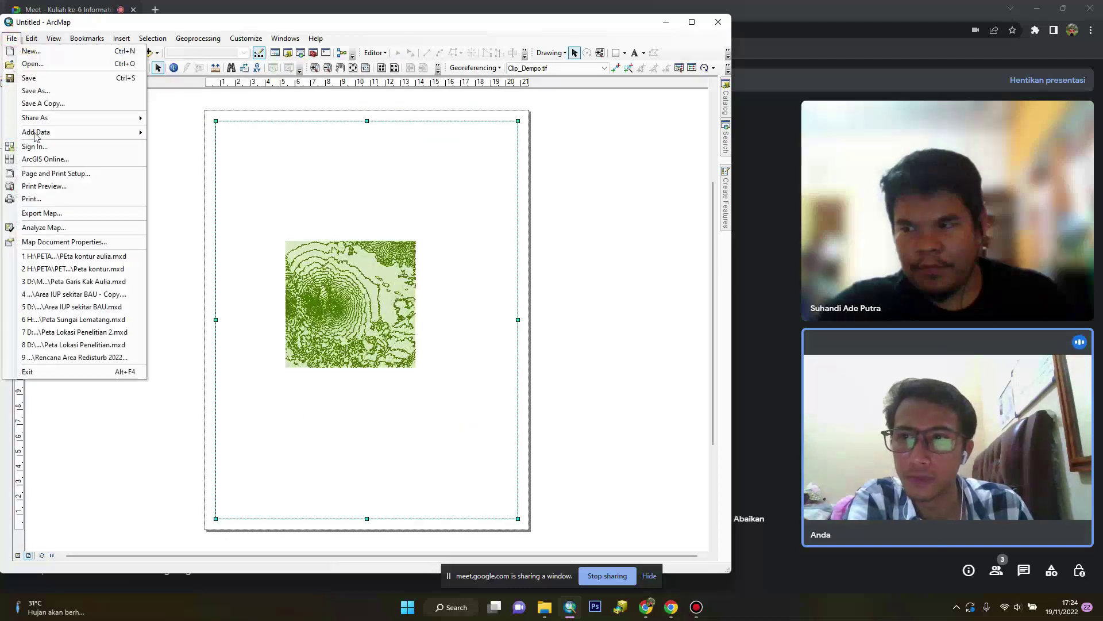
click(50, 182)
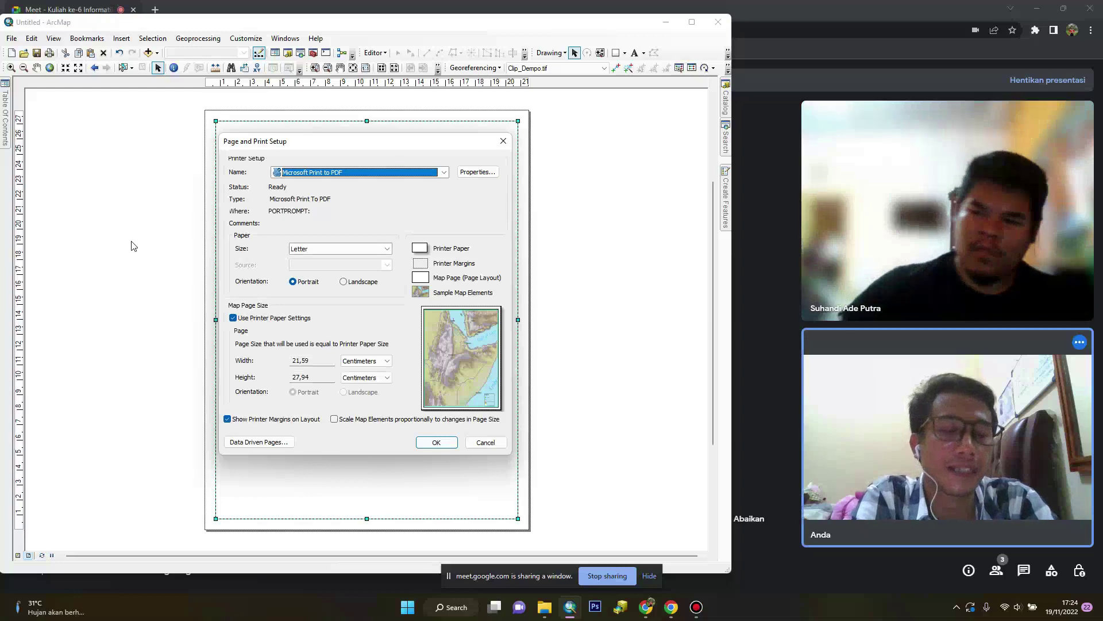
click(335, 249)
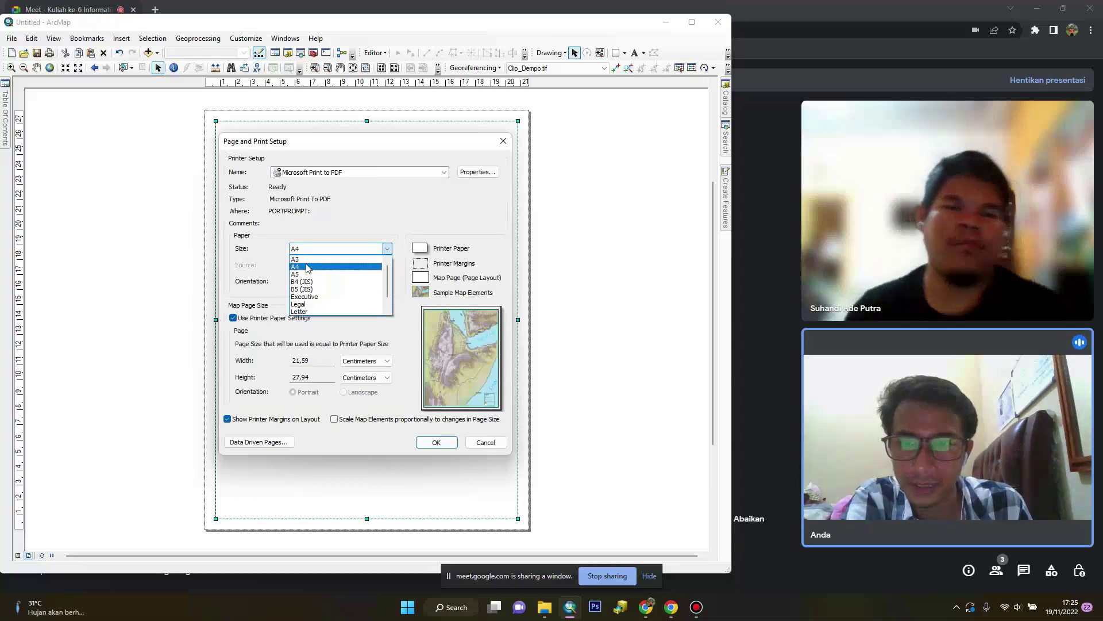
click(310, 268)
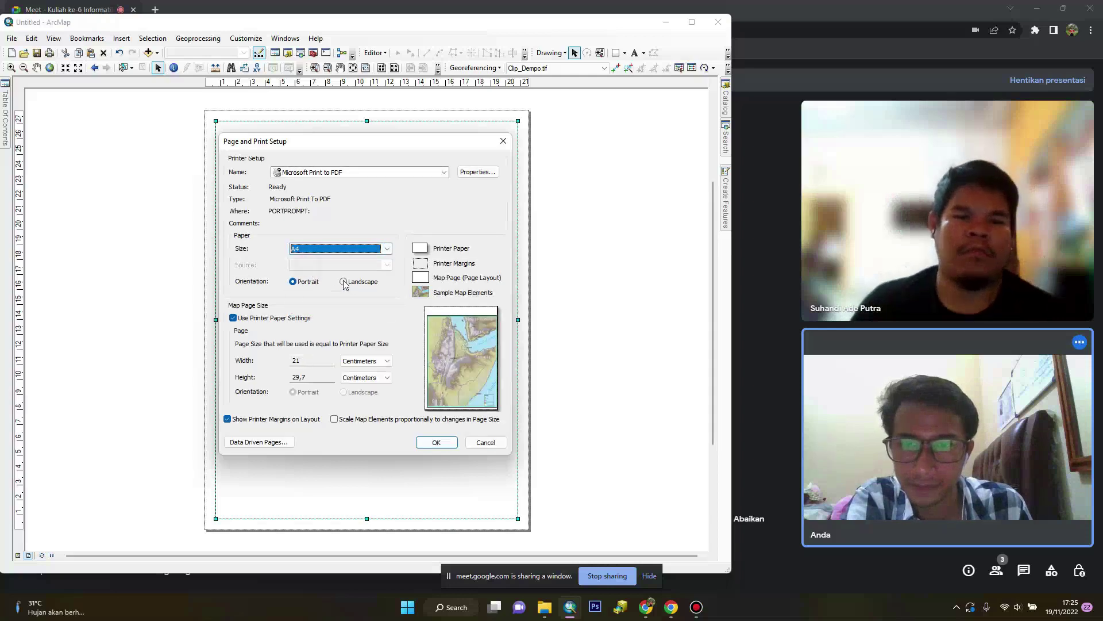
click(343, 282)
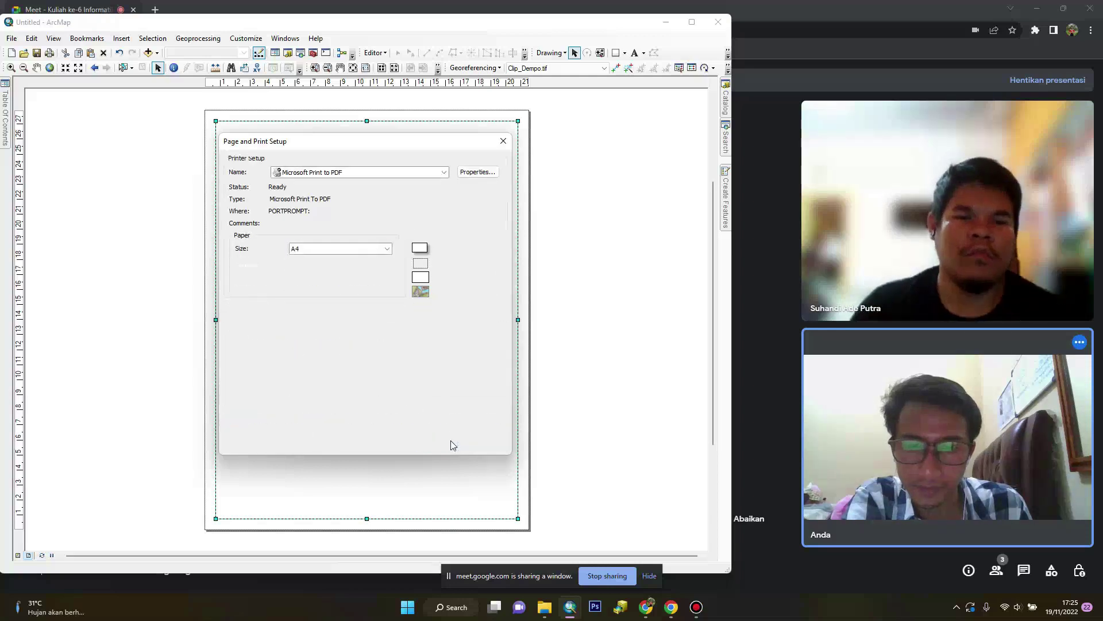
click(436, 442)
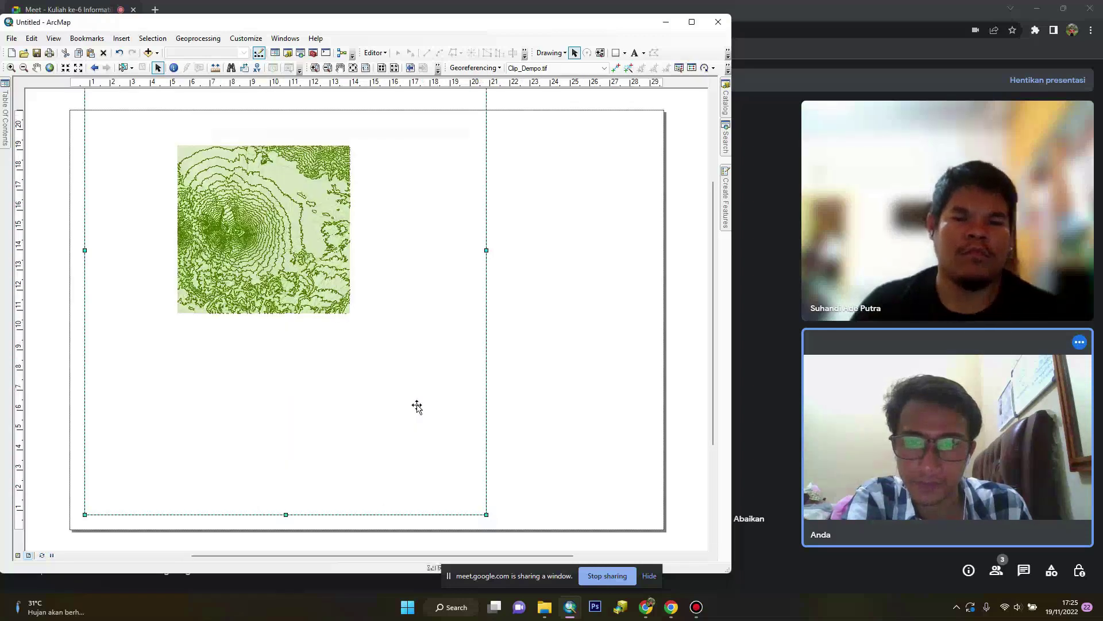
Resize the contour map's data frame by pulling in its top, bottom, left and right edges
scroll(422, 397, down, 1)
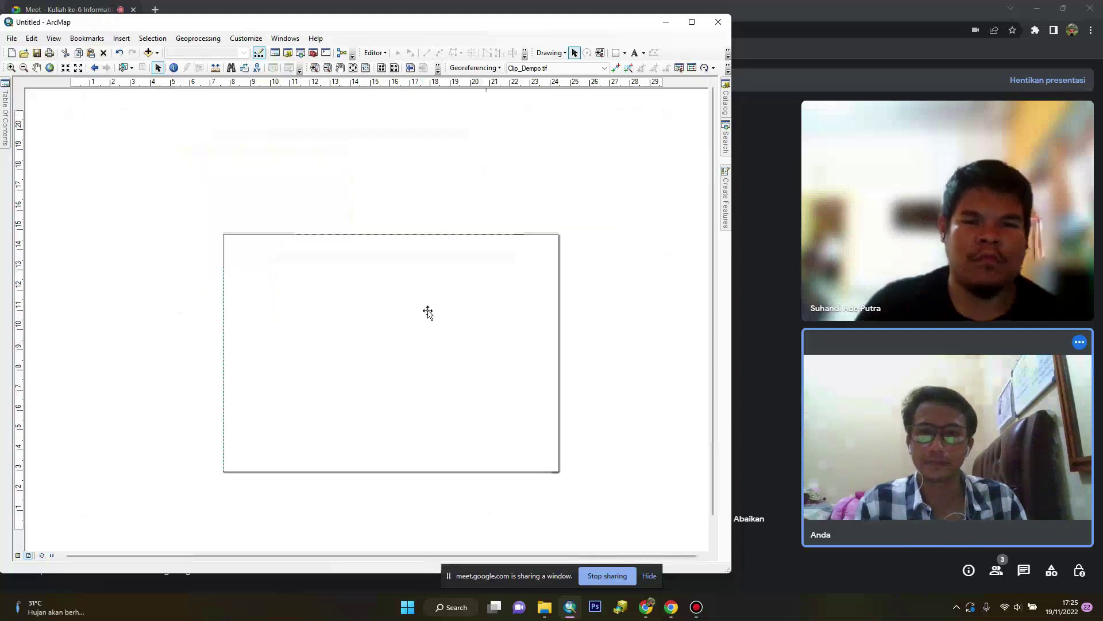
scroll(429, 309, down, 1)
drag(378, 220, 393, 275)
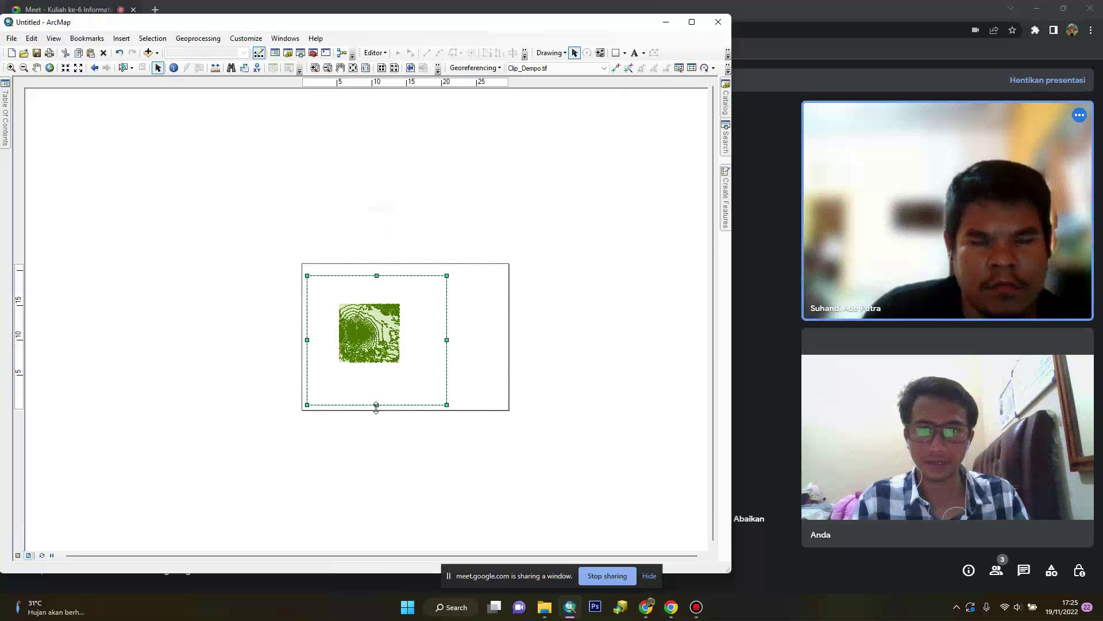
drag(375, 403, 374, 400)
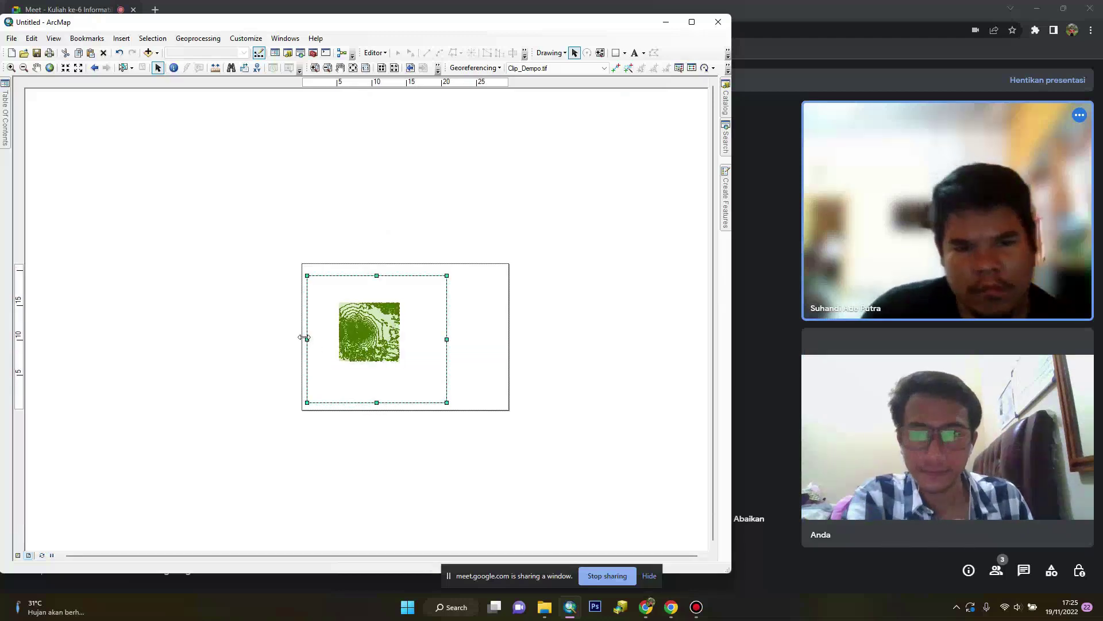
drag(311, 339, 316, 340)
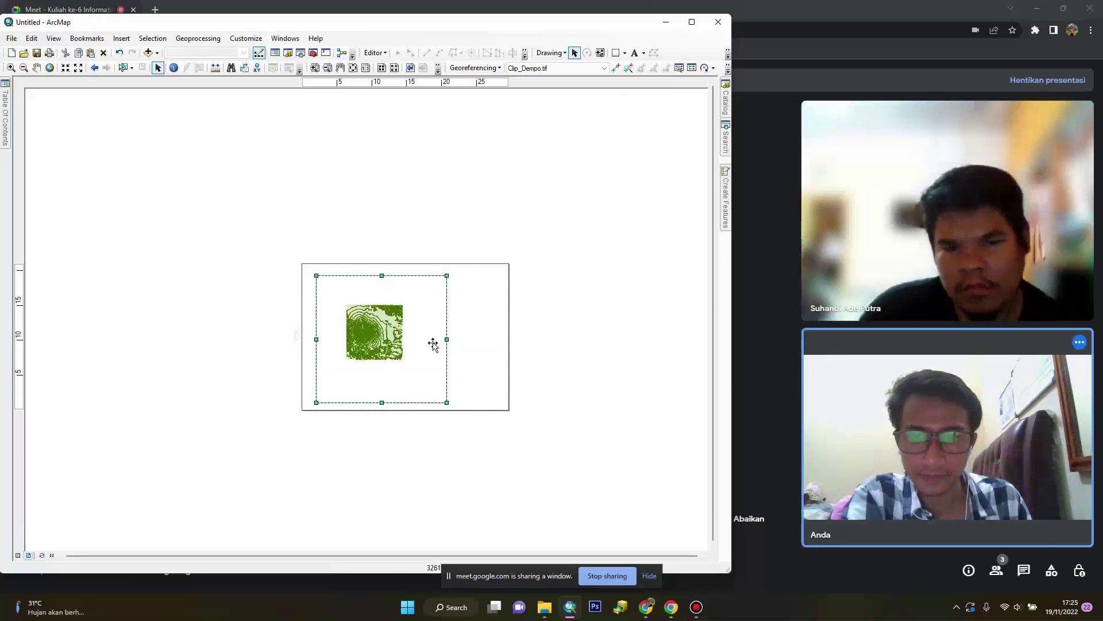
drag(437, 344, 436, 345)
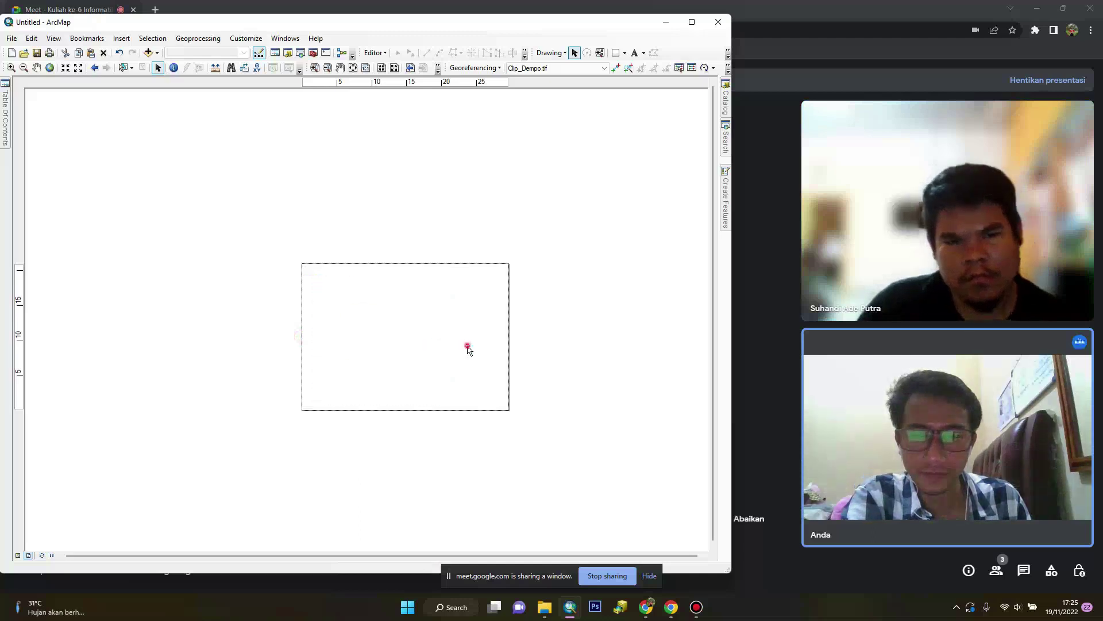
scroll(373, 367, up, 1)
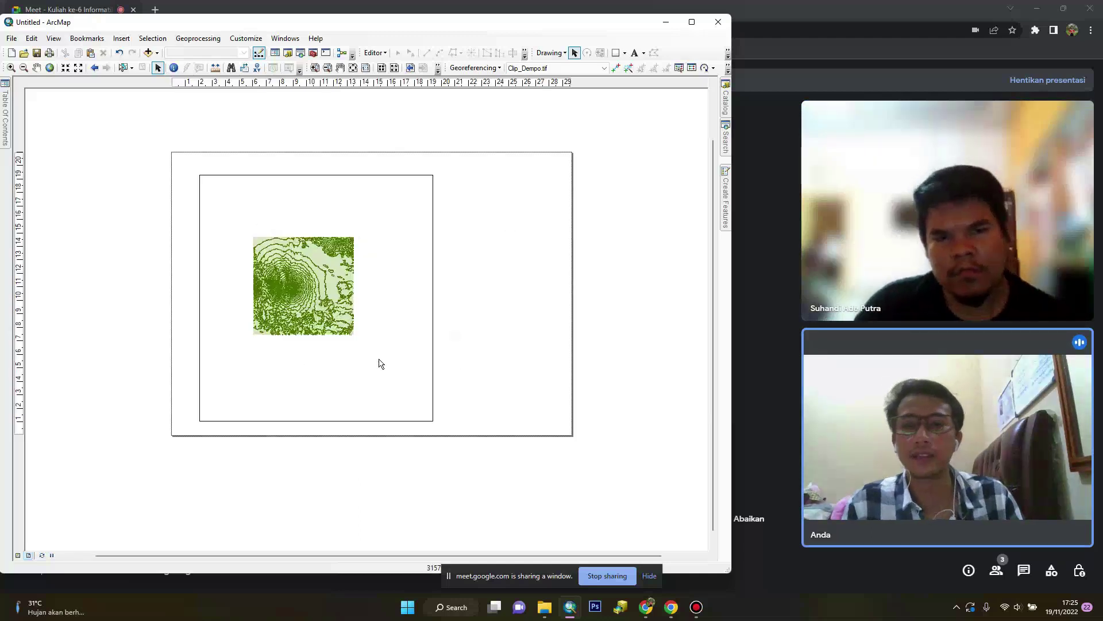
Set the data frame coordinate system to WGS 1984 UTM Zone 48S
click(55, 40)
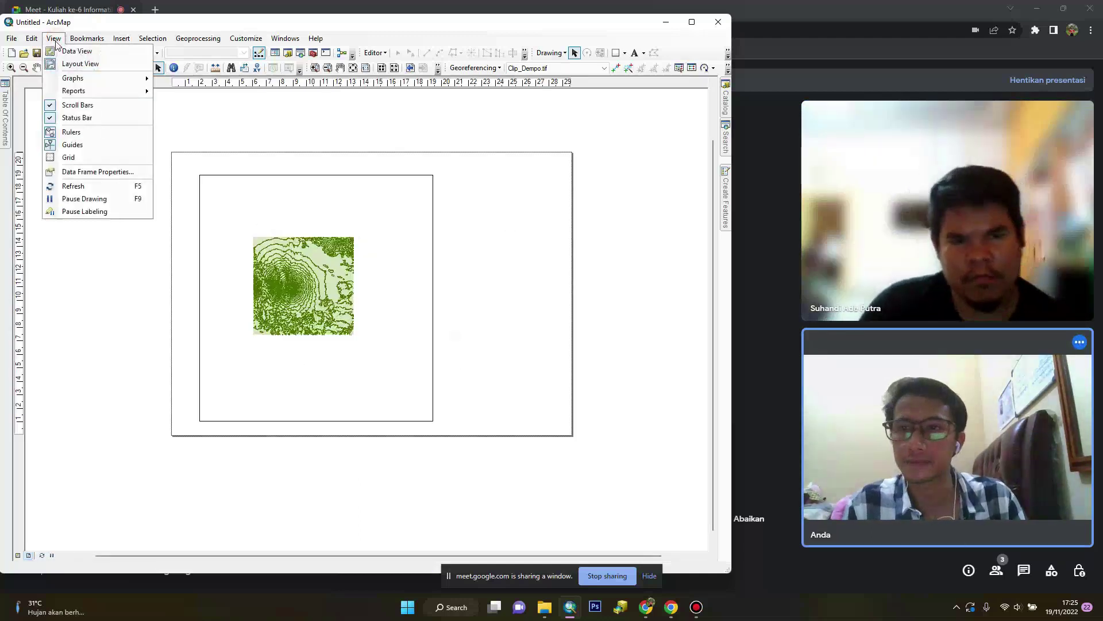
click(86, 174)
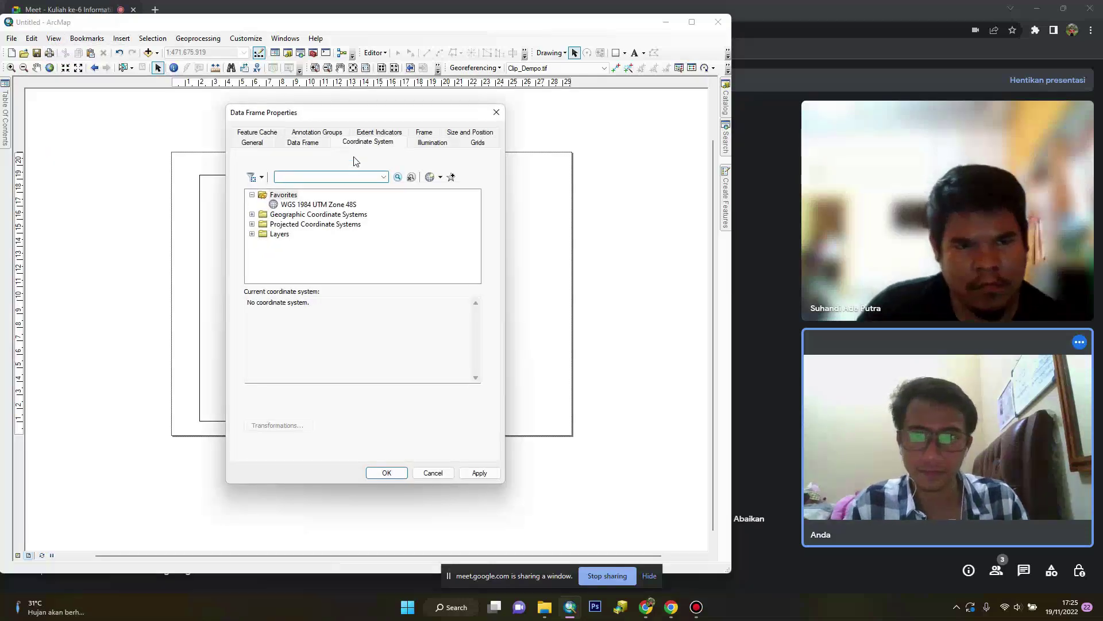
click(317, 205)
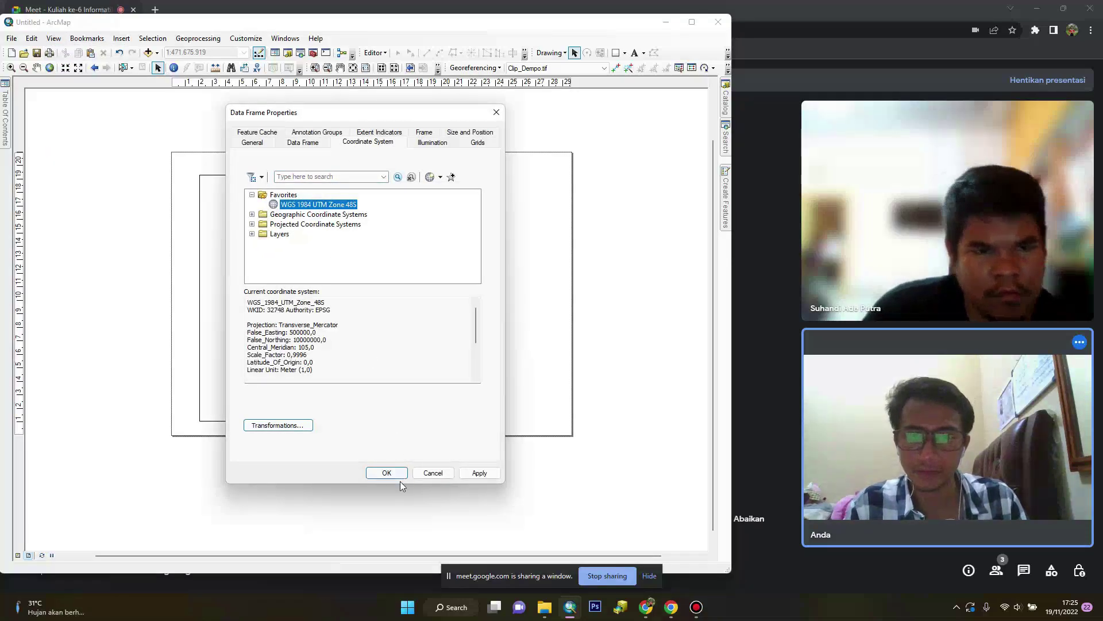
click(387, 473)
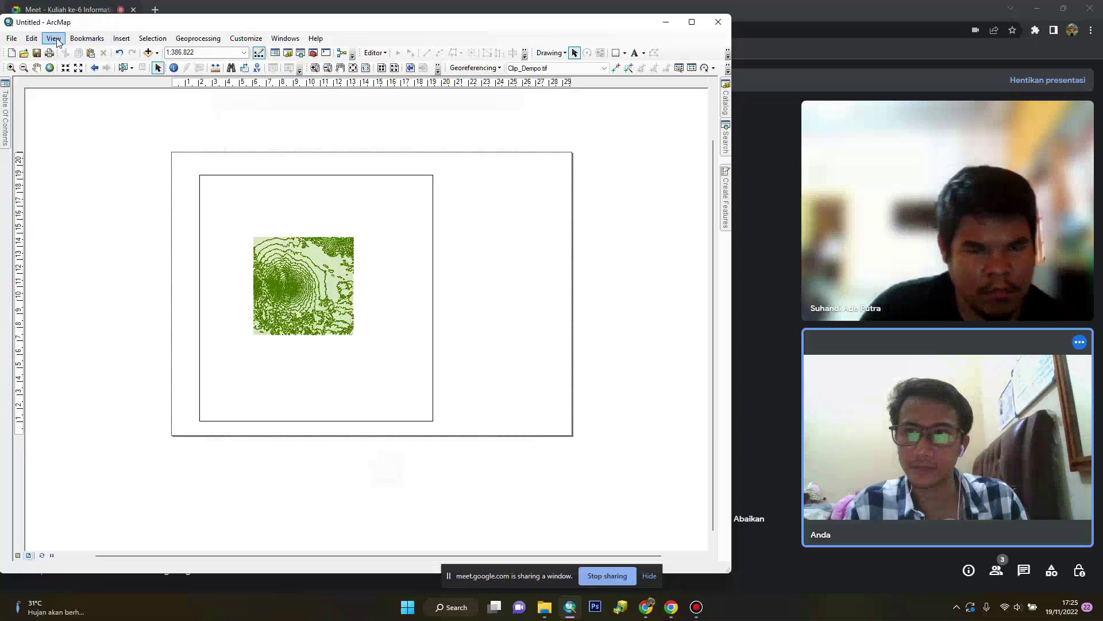
Give the data frame a Fixed Scale extent of 1:500.000
click(54, 38)
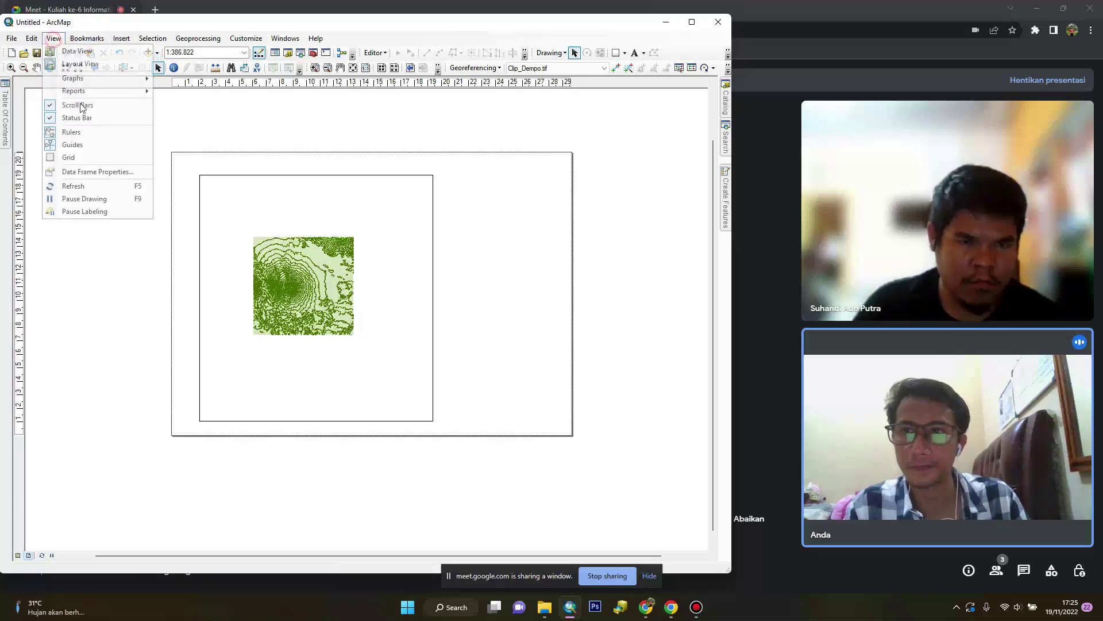
click(113, 171)
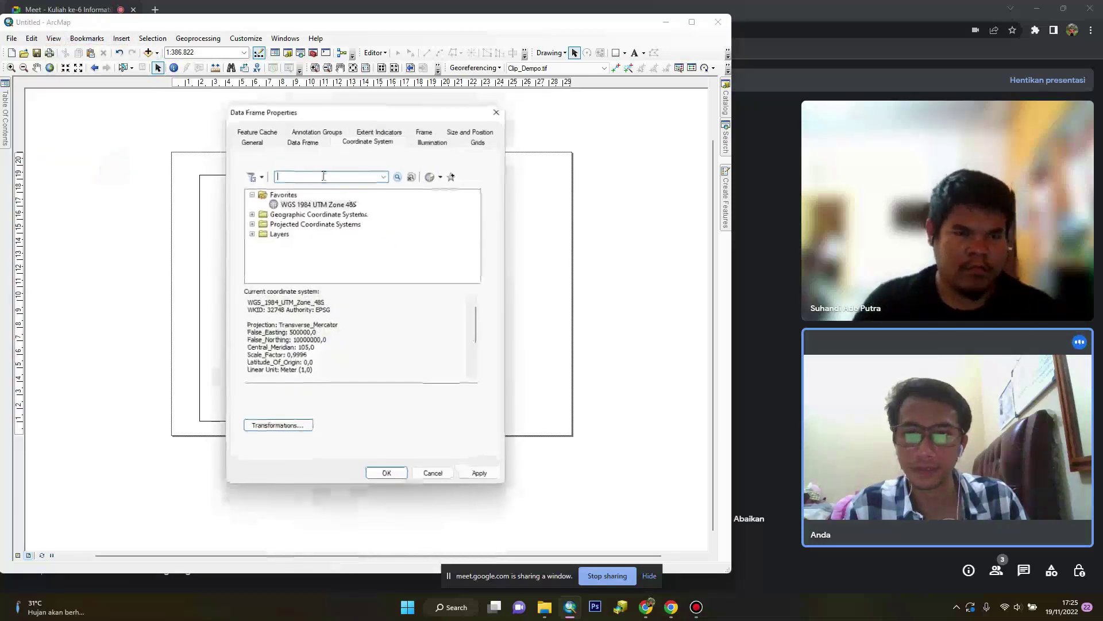
click(300, 144)
click(308, 169)
click(301, 185)
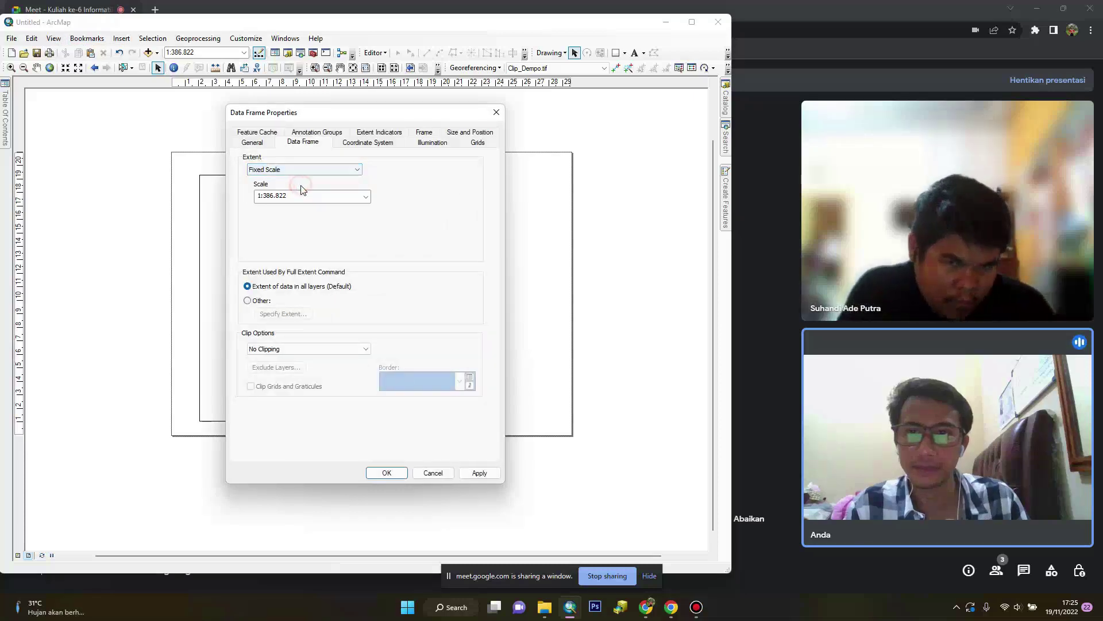
click(365, 196)
click(388, 201)
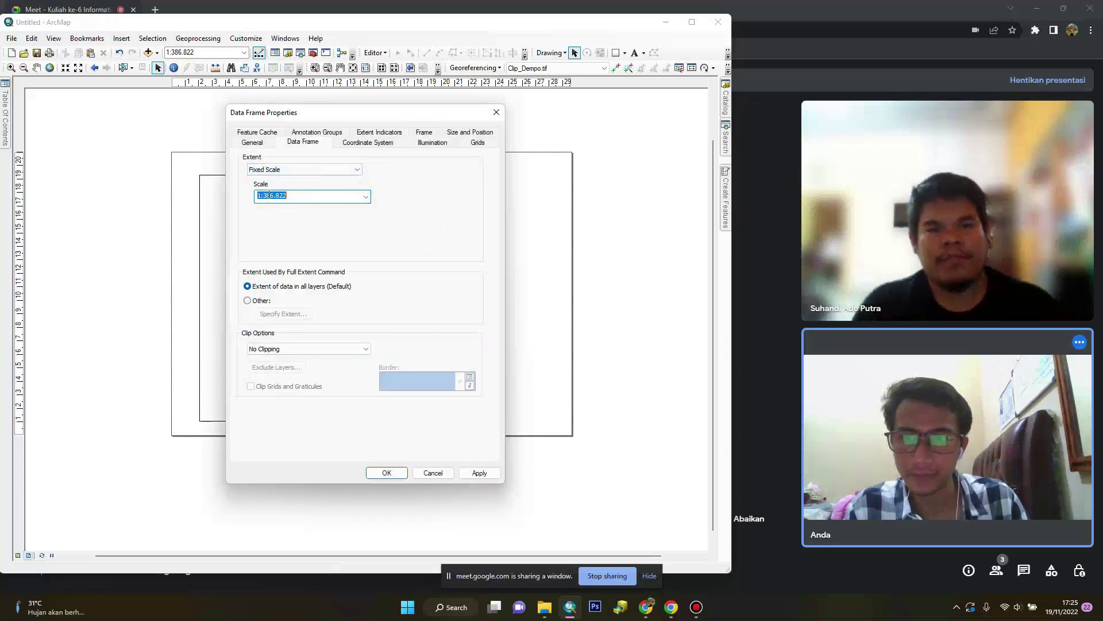
click(269, 195)
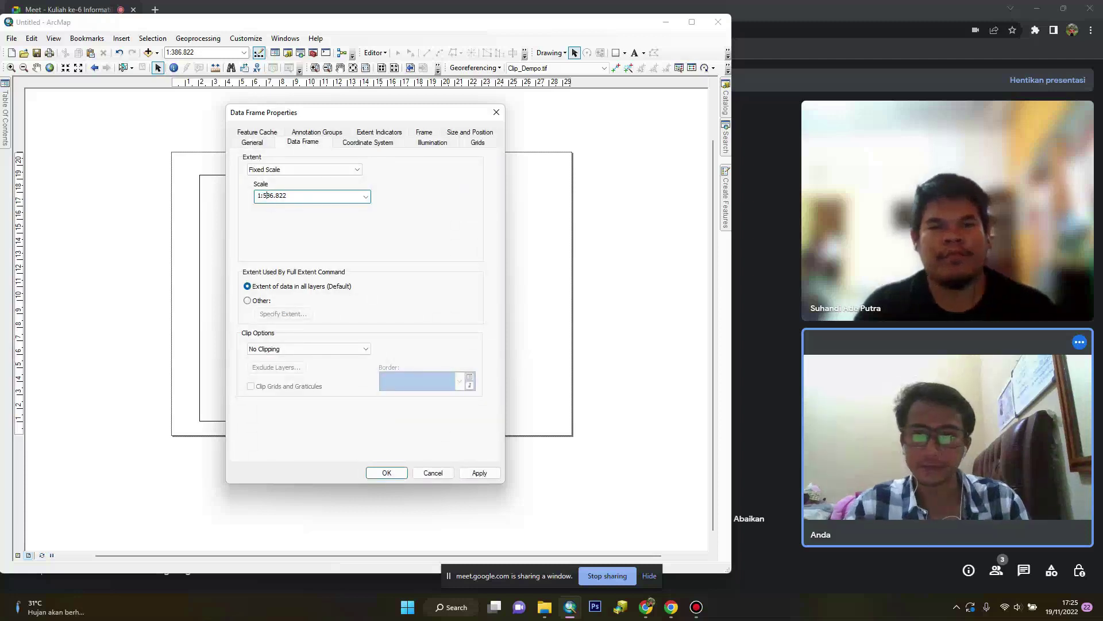
text(500)
key(Right)
key(Right)
key(Right)
key(Right)
key(BackSpace)
text(000)
click(481, 472)
click(405, 473)
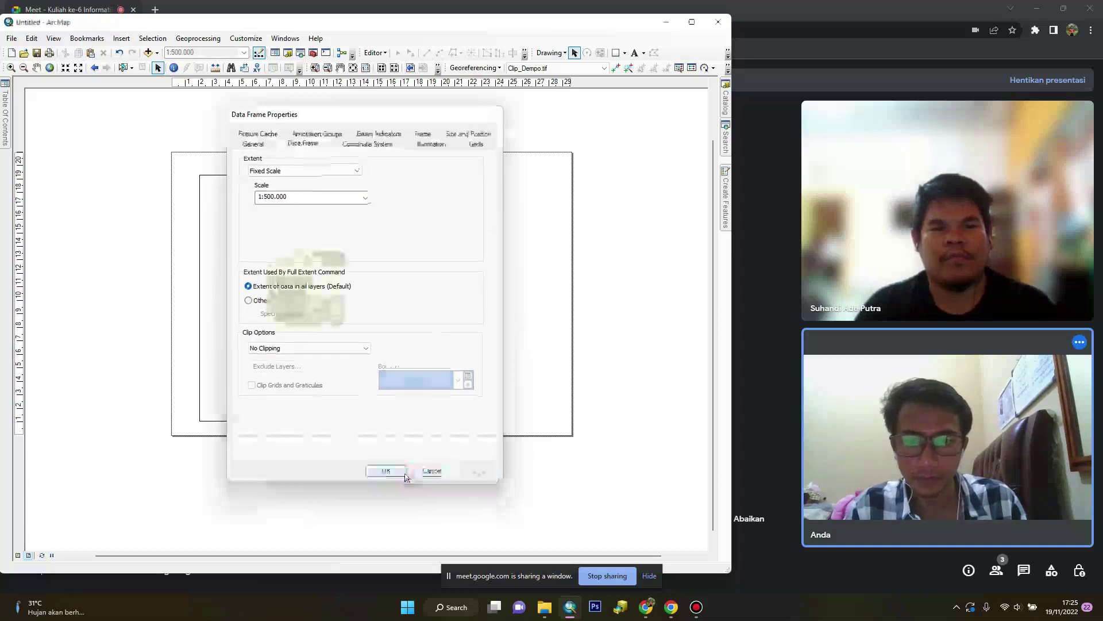
Change the fixed data frame scale to 1:100.000
click(54, 38)
click(82, 172)
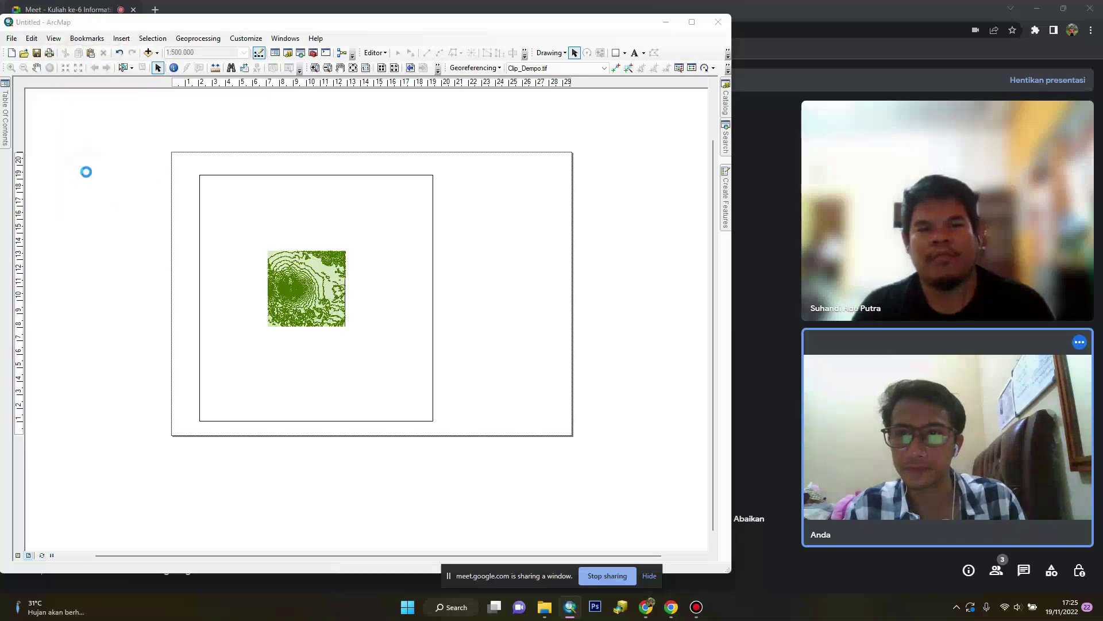
double_click(272, 208)
text(1:100.000)
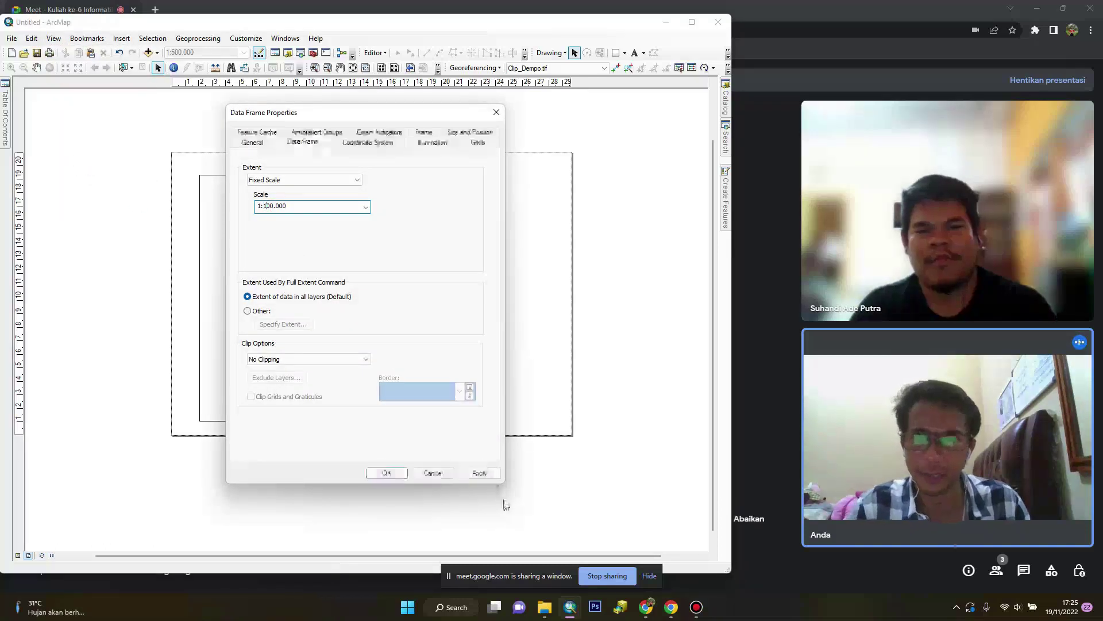
click(479, 472)
click(395, 473)
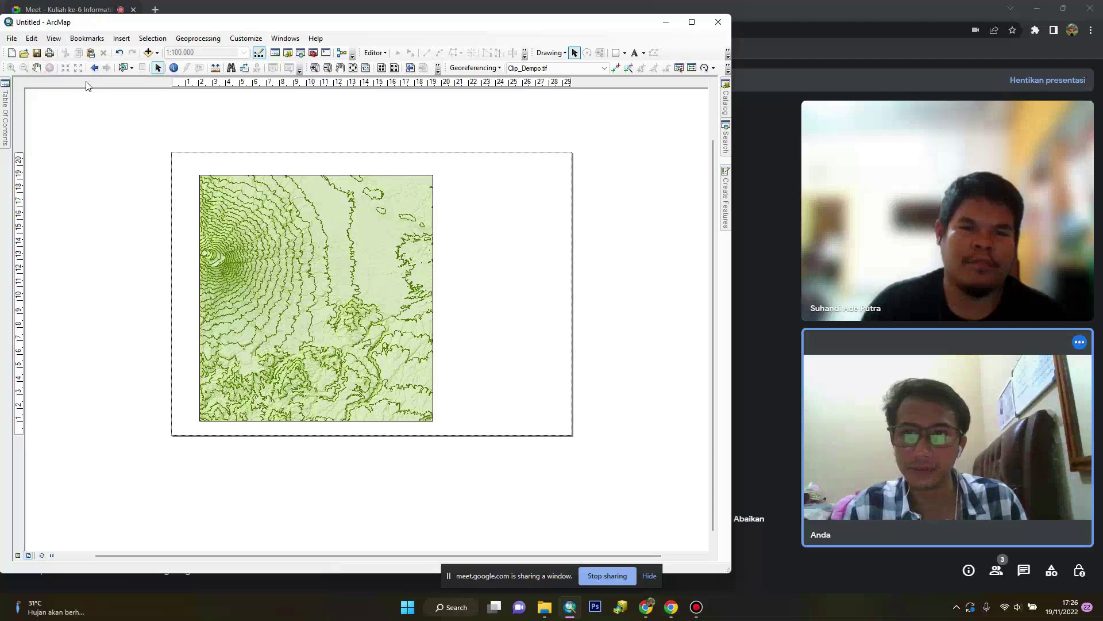
Centre the summit in the frame, then draw a tall side panel with a small box at its top
click(36, 67)
drag(296, 311, 401, 340)
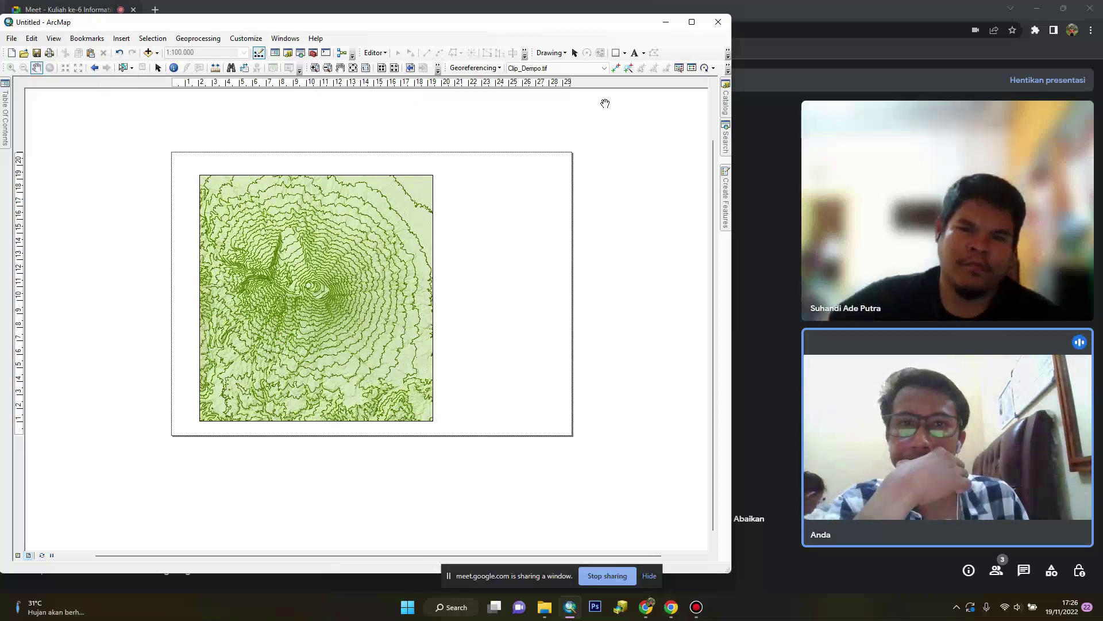
click(616, 53)
drag(452, 176, 560, 423)
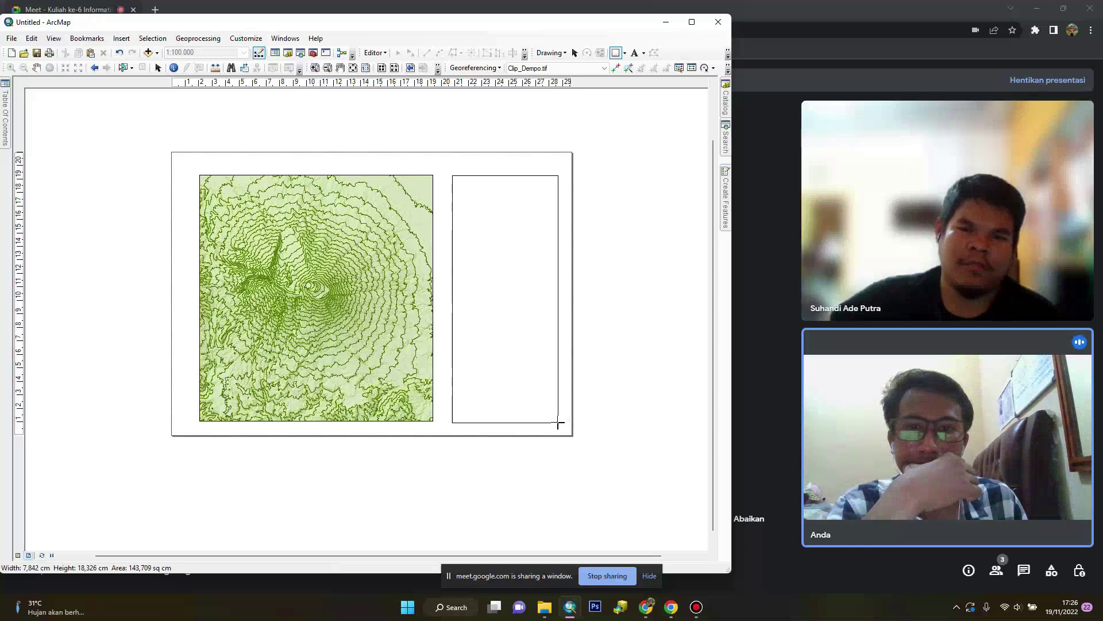
click(601, 168)
click(615, 53)
mouse_move(458, 181)
mouse_down()
mouse_move(535, 236)
mouse_move(551, 220)
mouse_up()
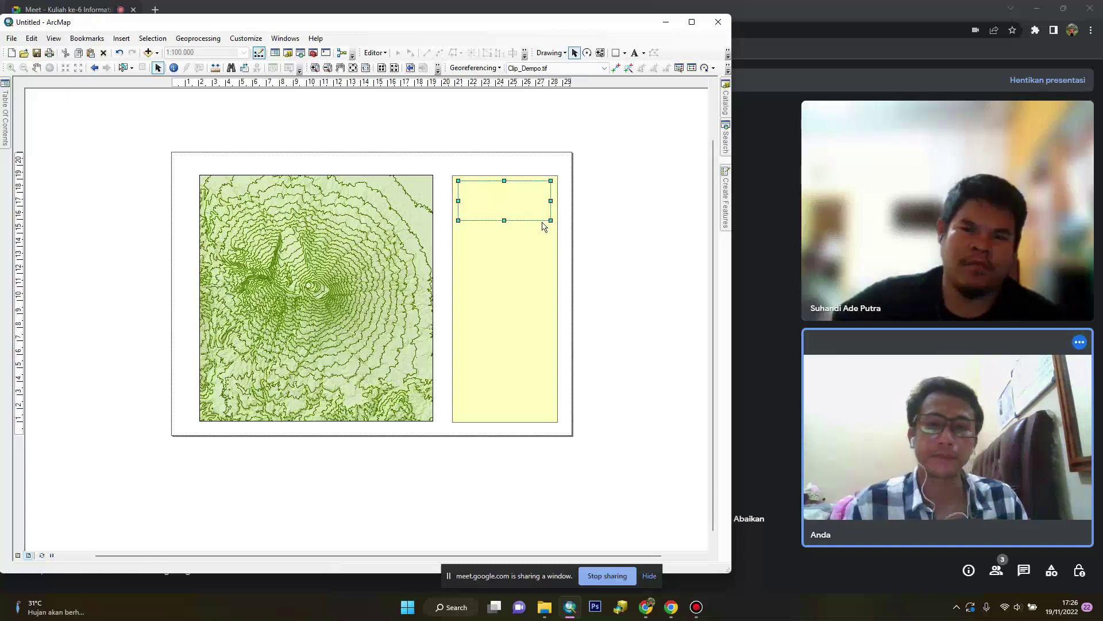
right_click(543, 220)
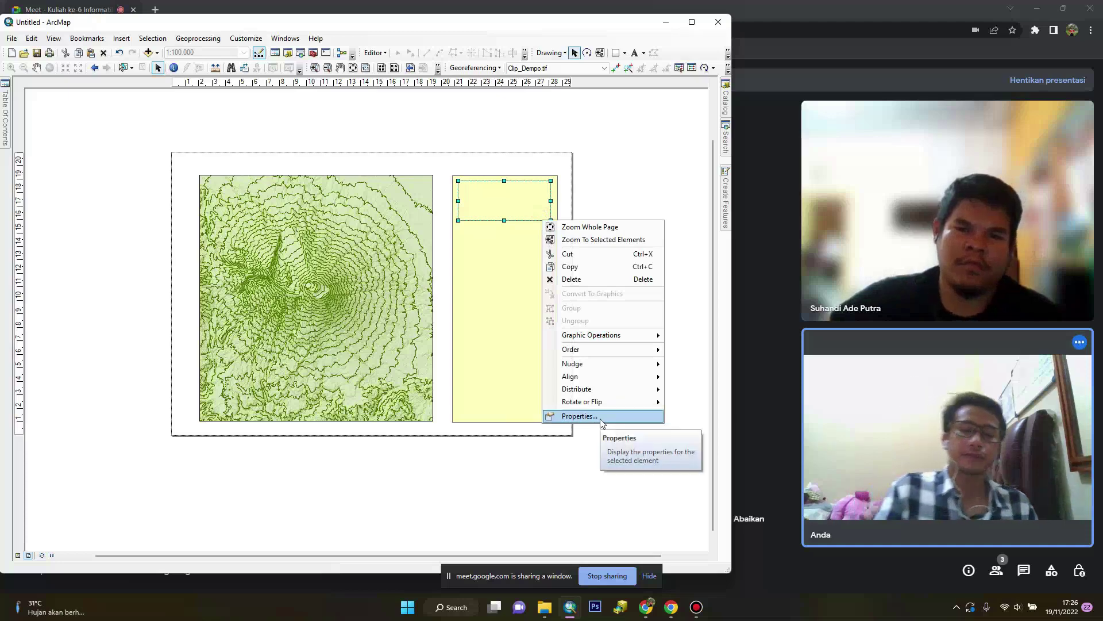
click(580, 416)
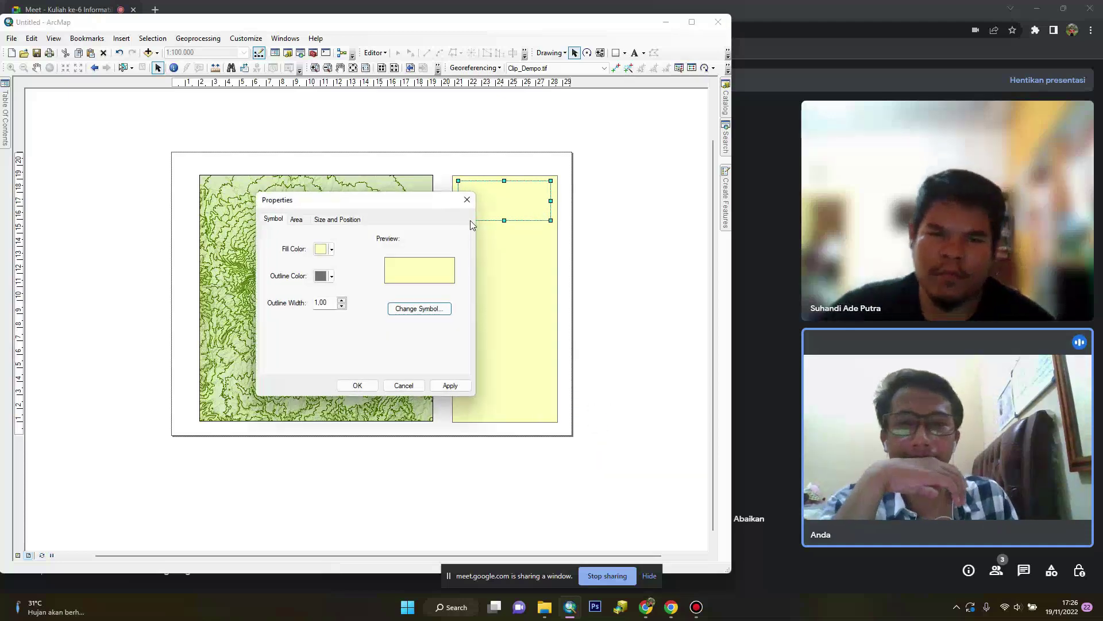
click(467, 200)
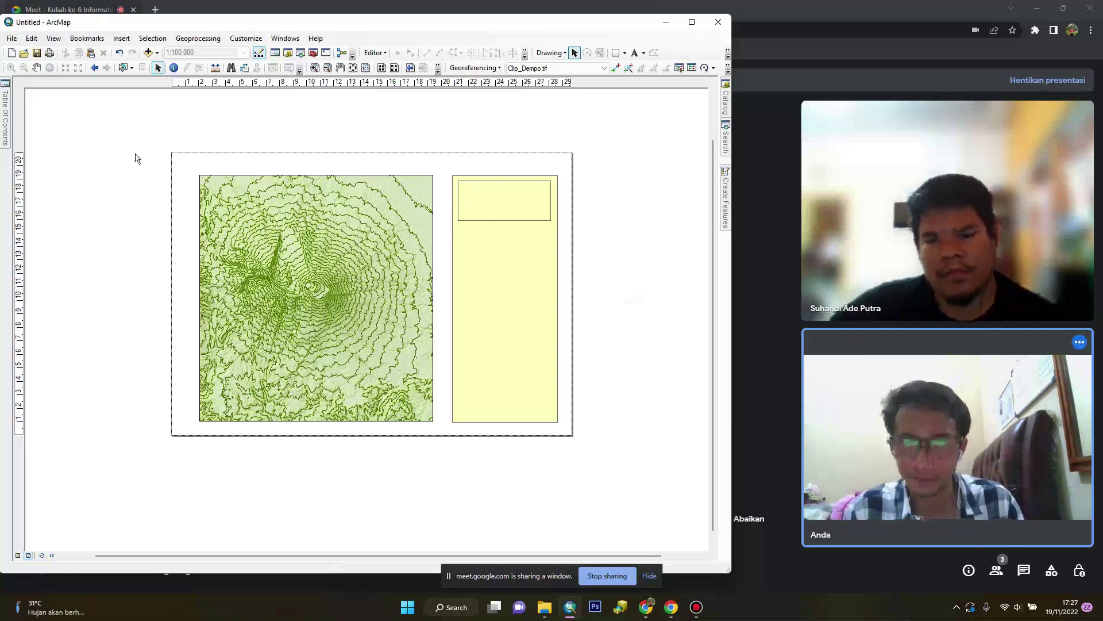
Insert a New Data Frame and fit it into the lower part of the yellow panel
click(125, 39)
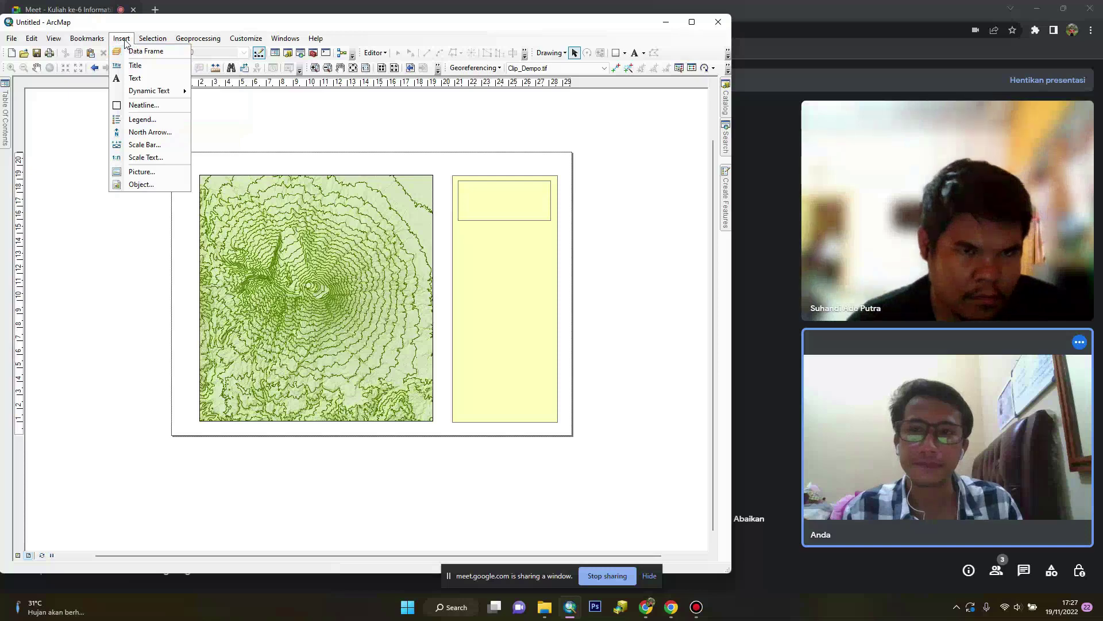
click(138, 51)
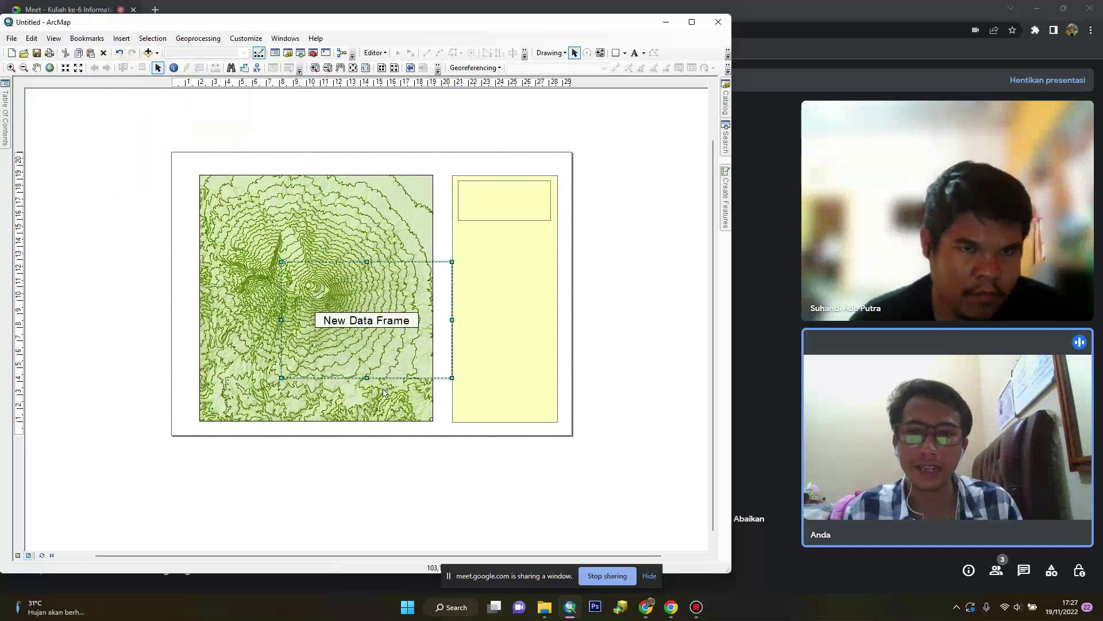
drag(377, 378, 552, 398)
drag(626, 400, 554, 370)
drag(504, 284, 505, 312)
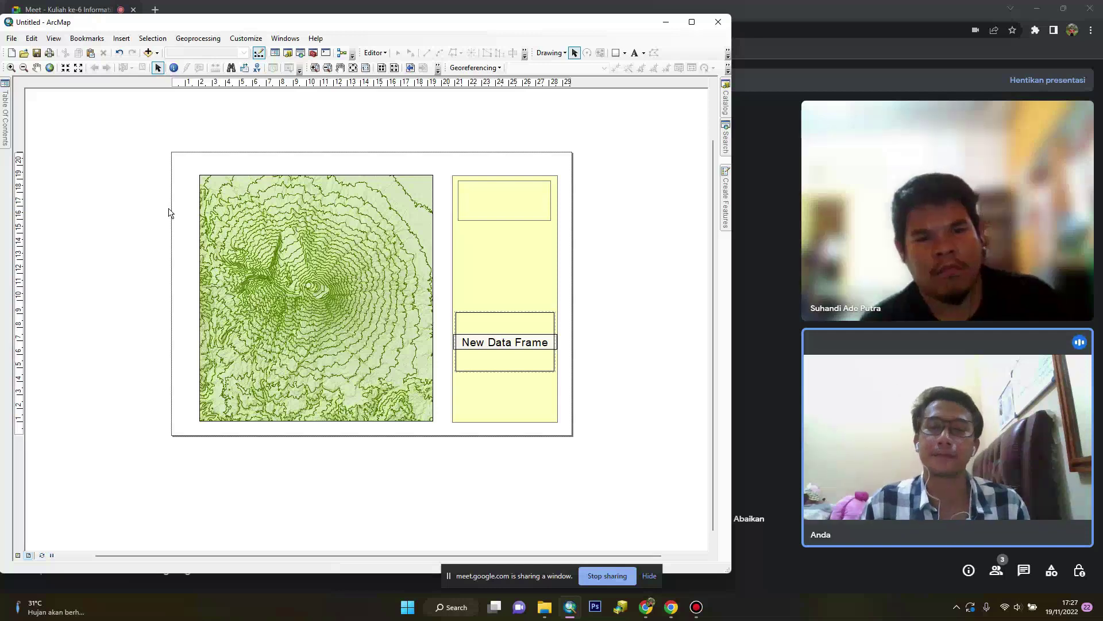
Browse the PETA 2022 tesis folders in Add Data, then close the browser
click(148, 52)
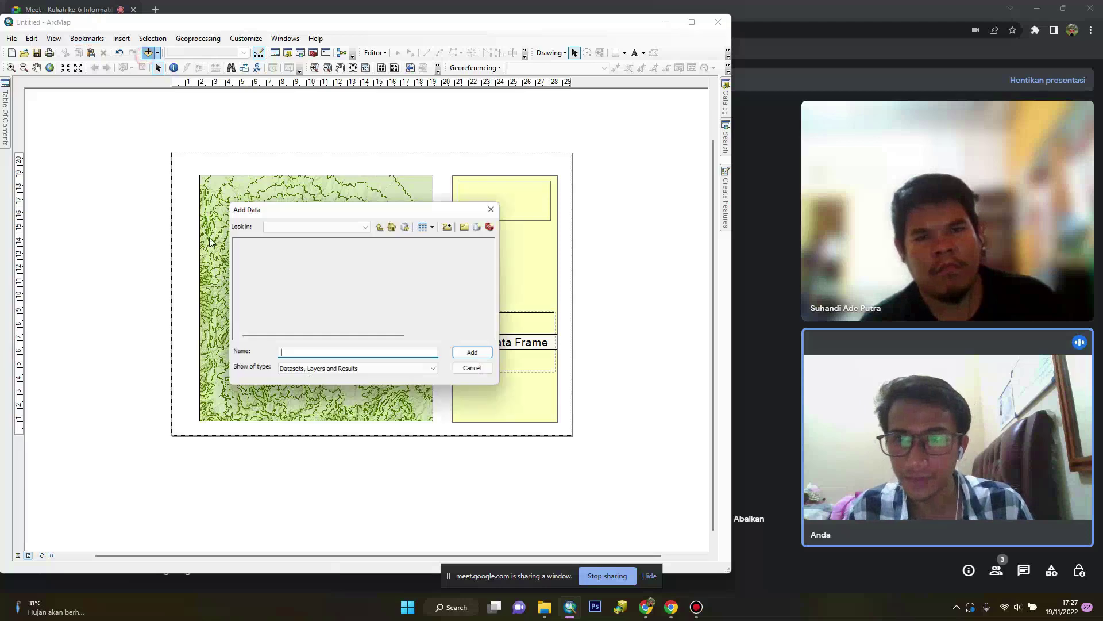
click(343, 230)
scroll(356, 345, down, 3)
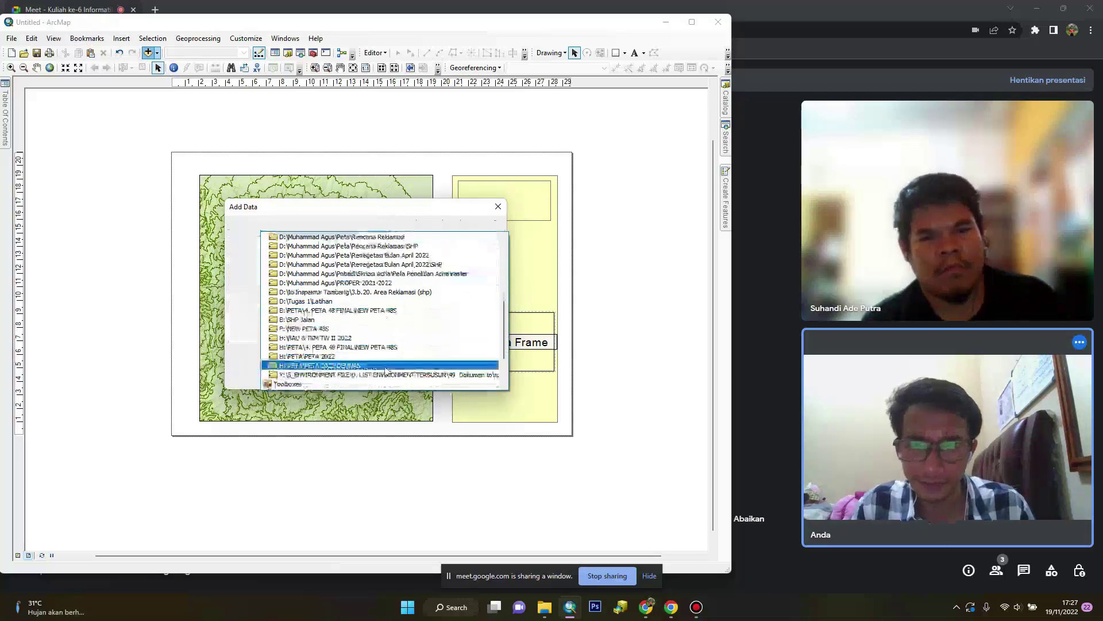
scroll(339, 357, down, 1)
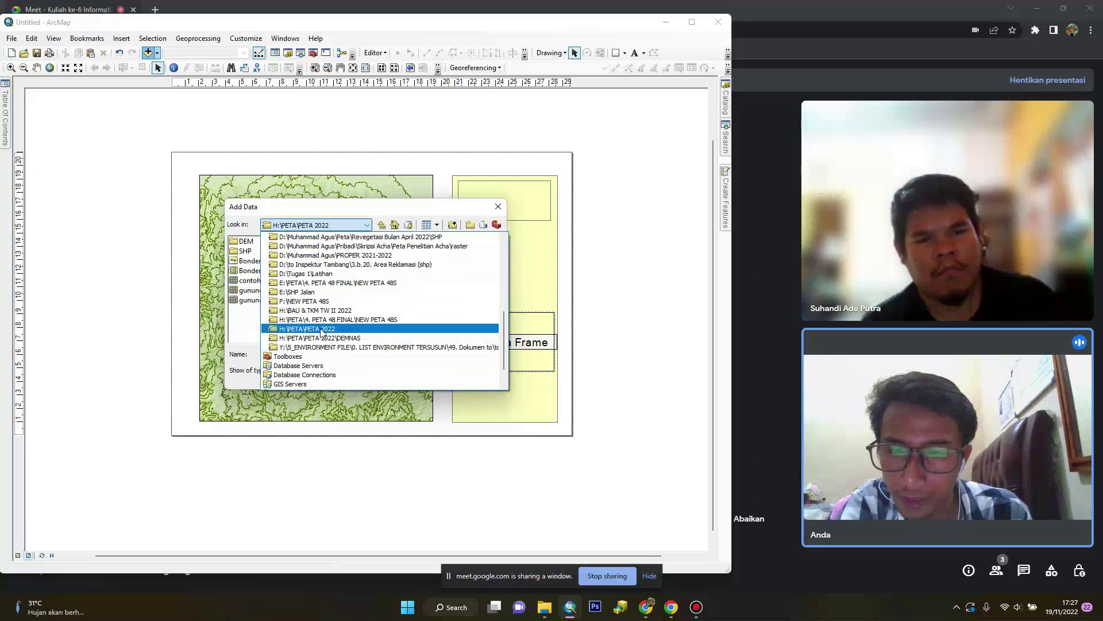
click(320, 329)
double_click(246, 260)
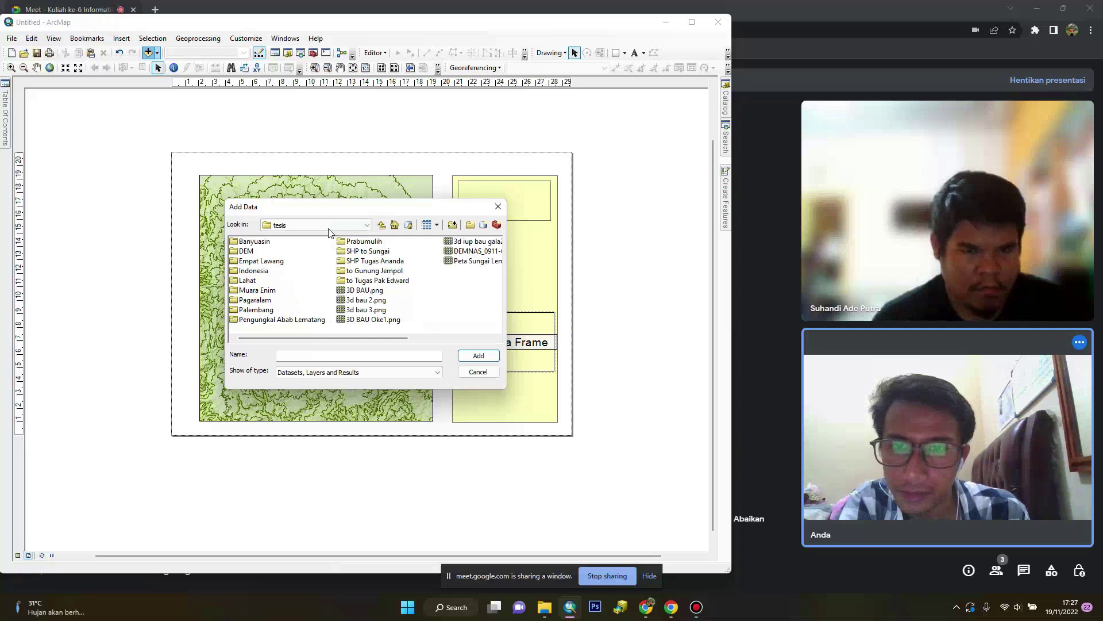
click(305, 227)
scroll(298, 291, up, 4)
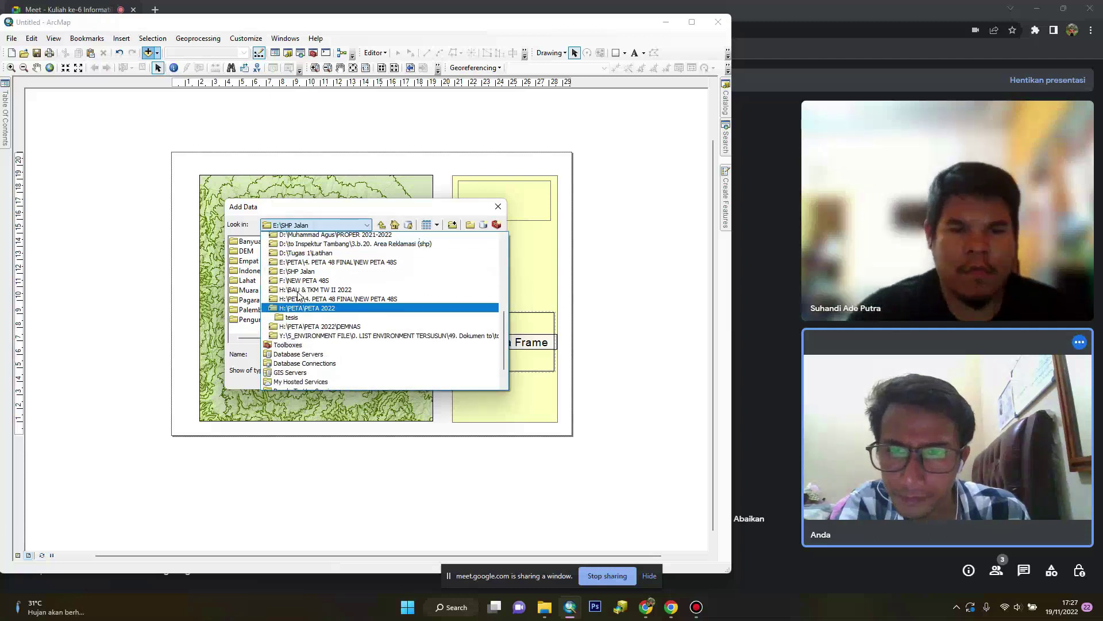
scroll(329, 318, up, 6)
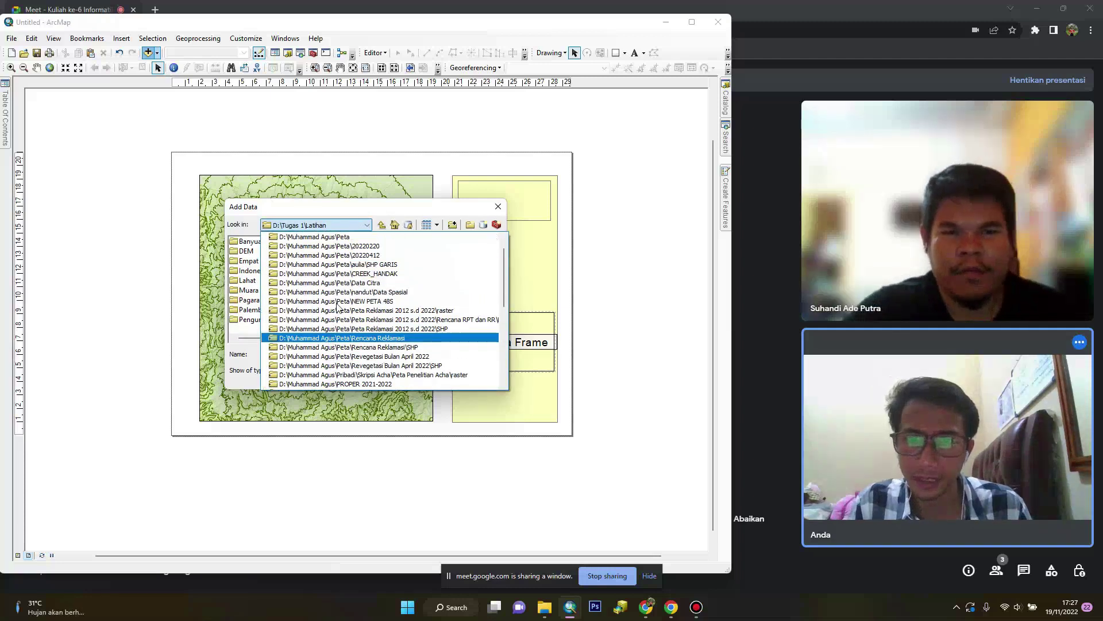
key(Return)
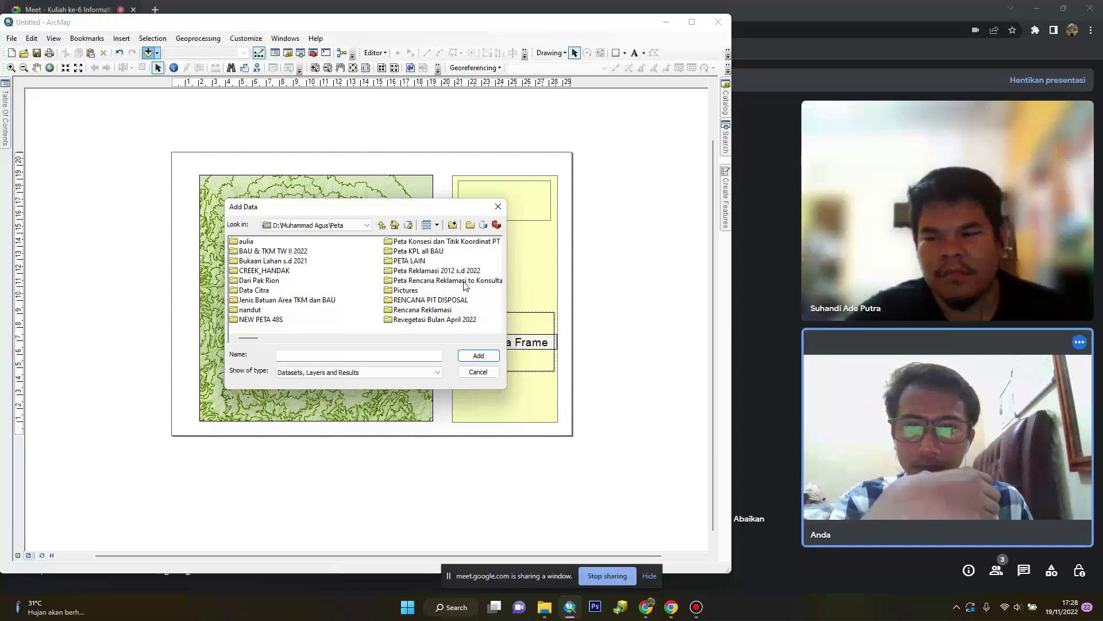
click(497, 207)
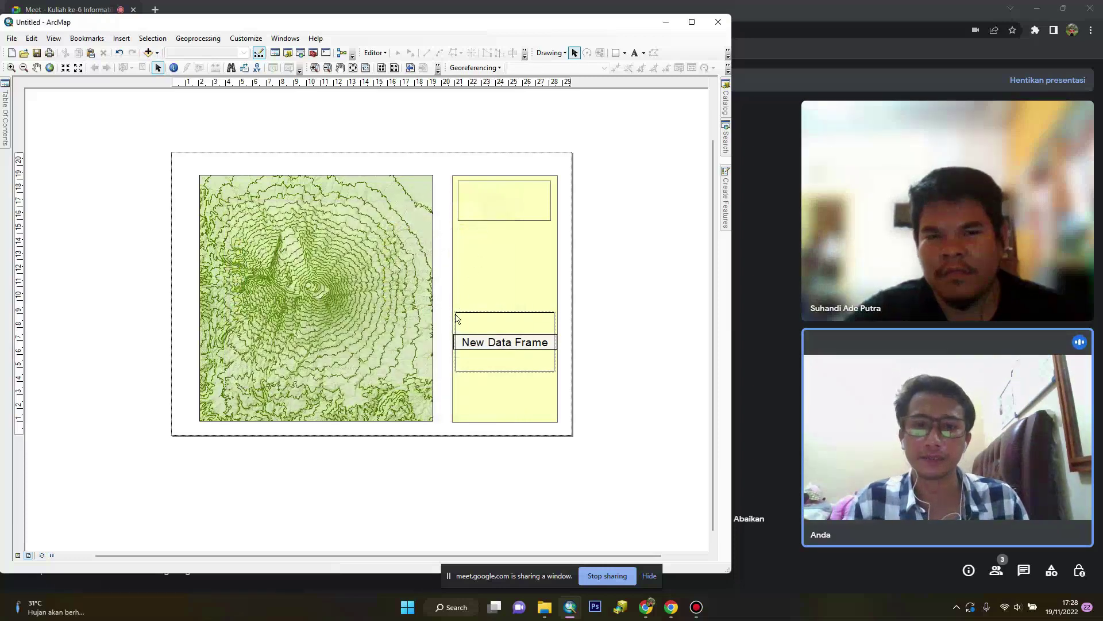
Add ADMINISTRASIKABUPATEN_AR_50K.shp from the Pagaralam folder to the inset frame
click(152, 53)
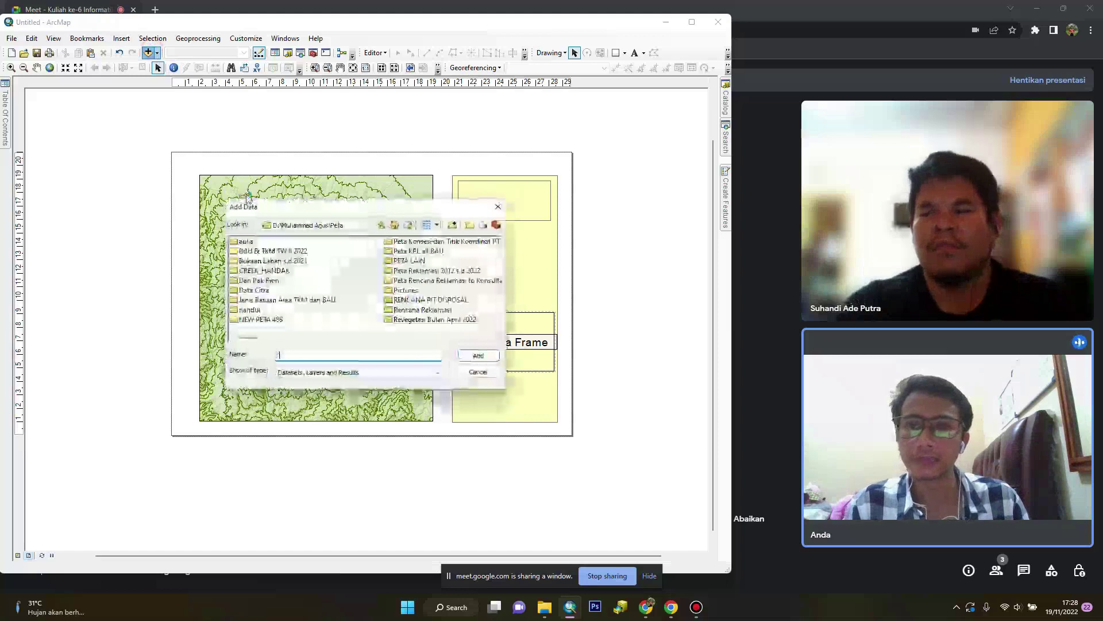
click(342, 228)
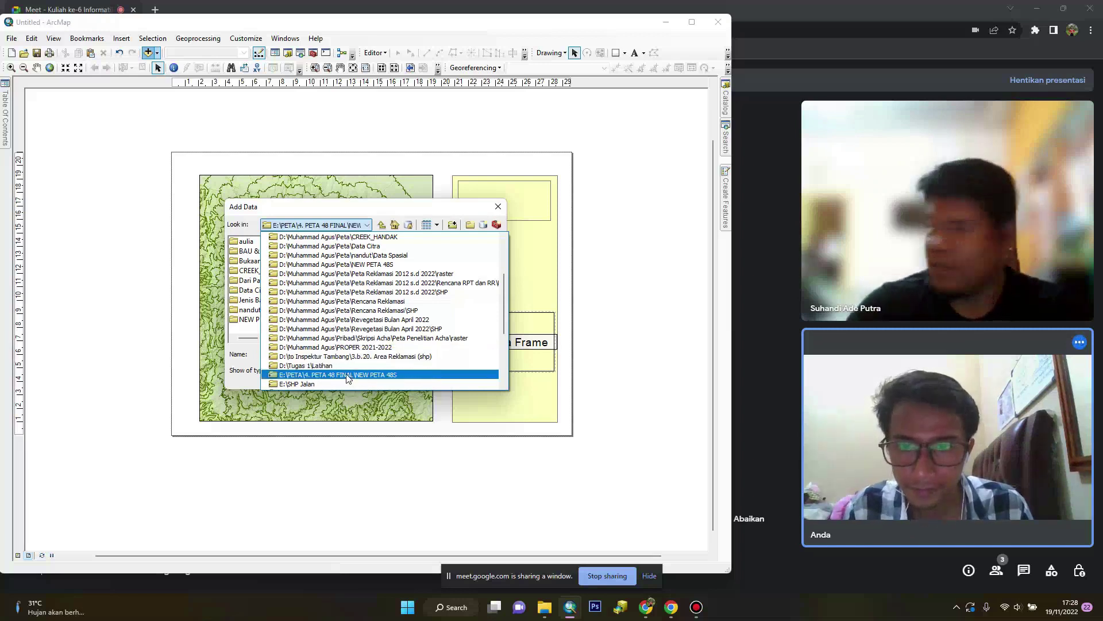
scroll(351, 358, down, 3)
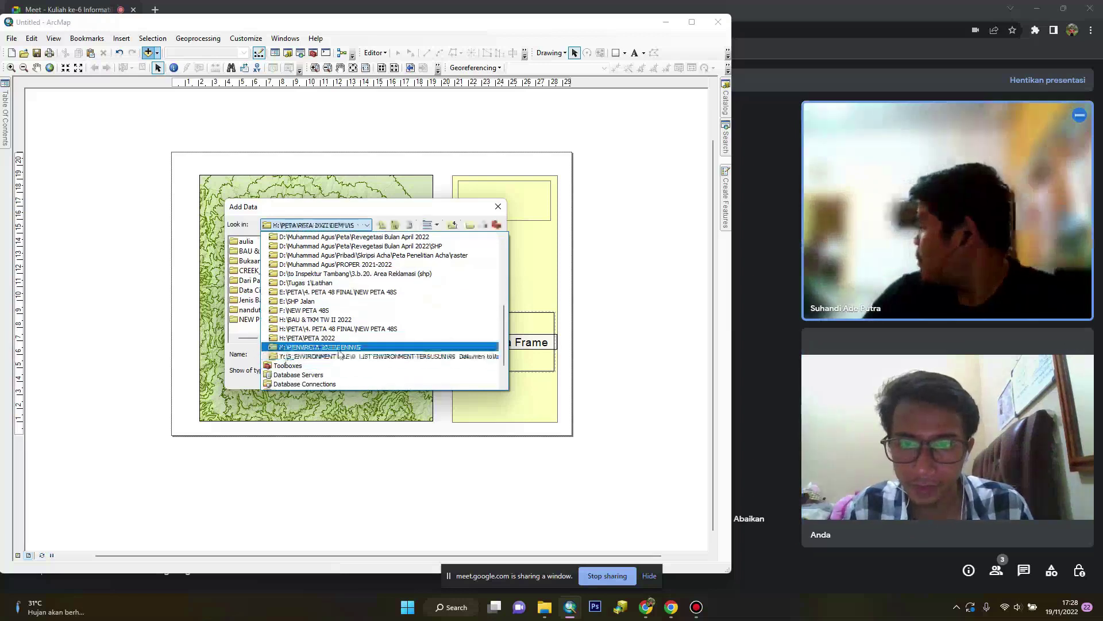
click(340, 347)
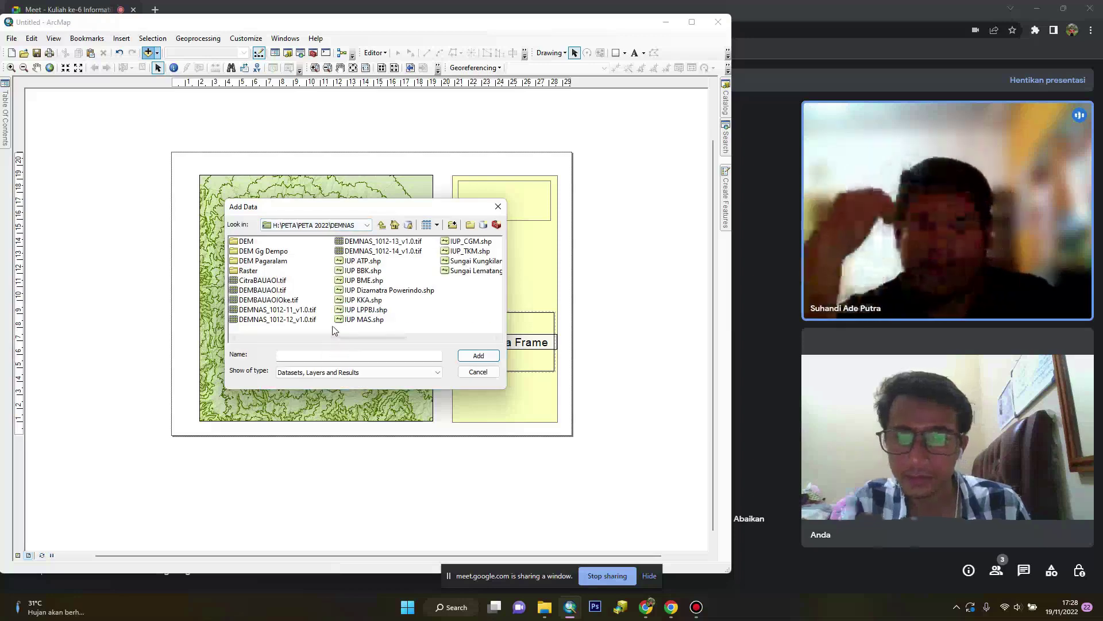
double_click(267, 261)
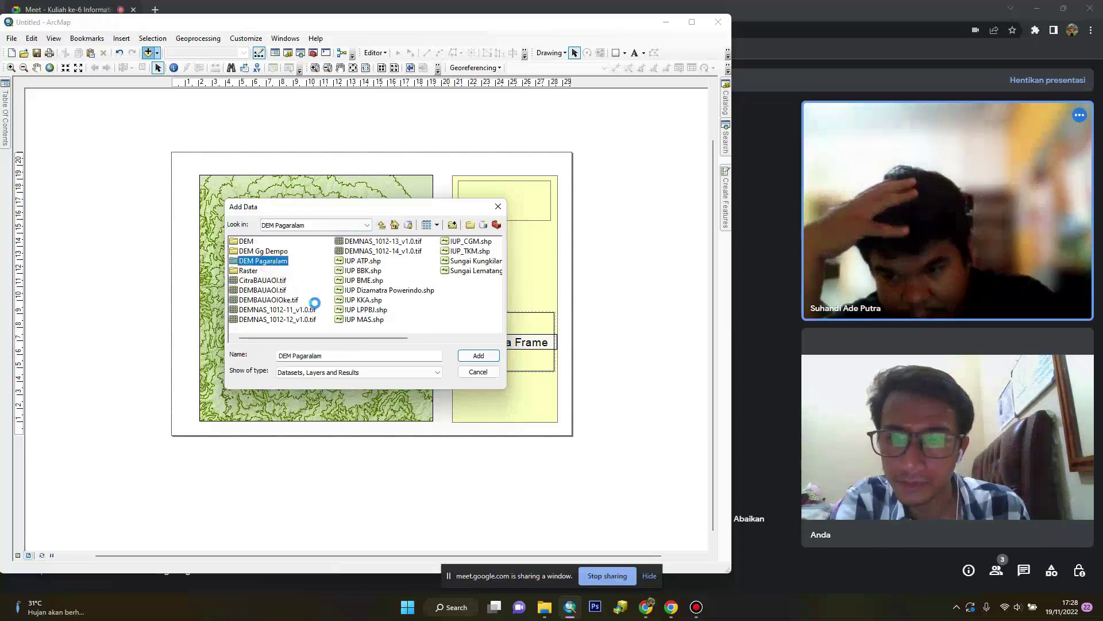
click(381, 225)
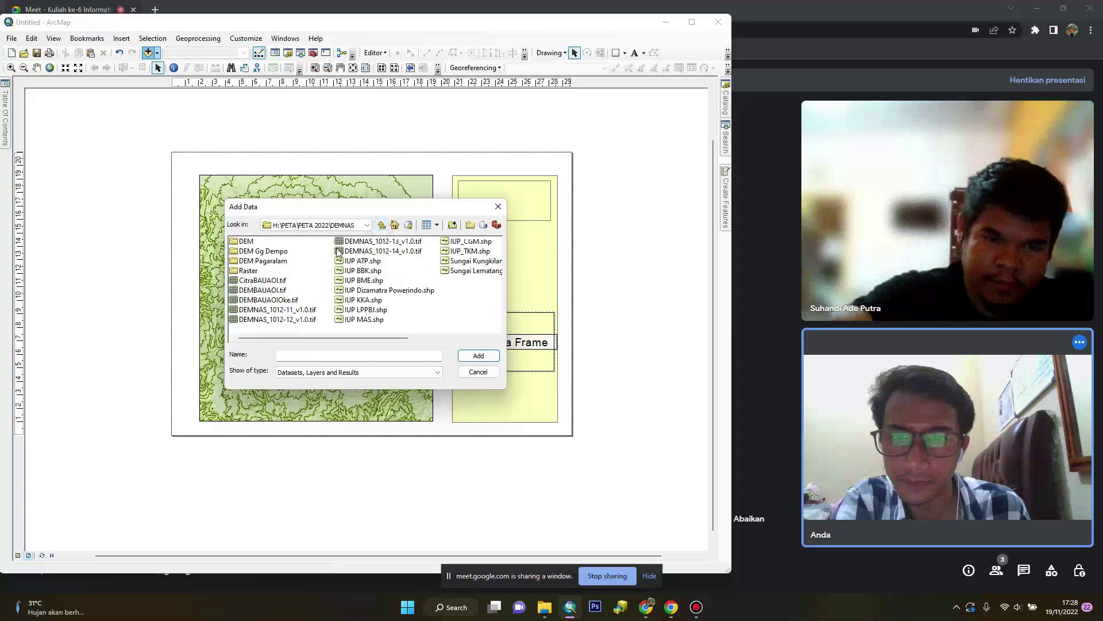
click(366, 225)
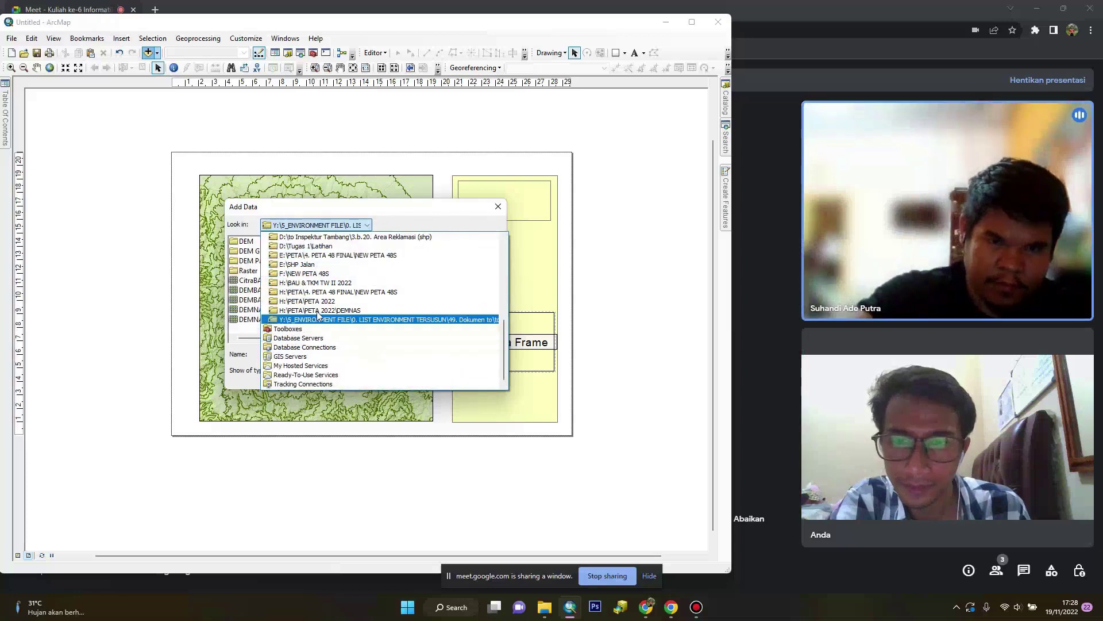
click(315, 300)
click(246, 262)
double_click(245, 262)
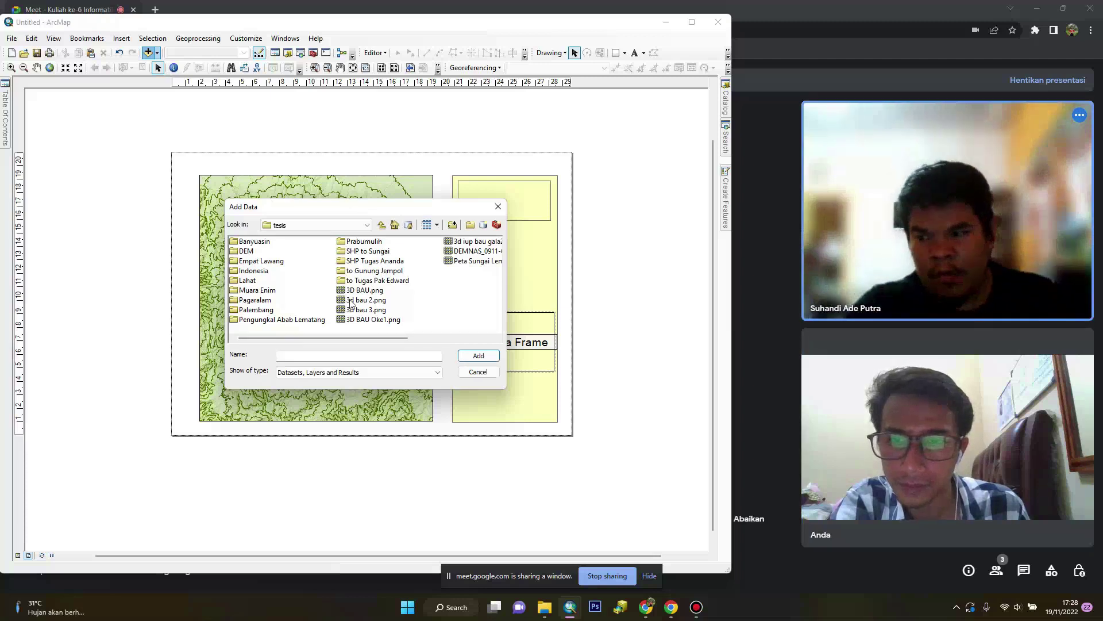
double_click(255, 300)
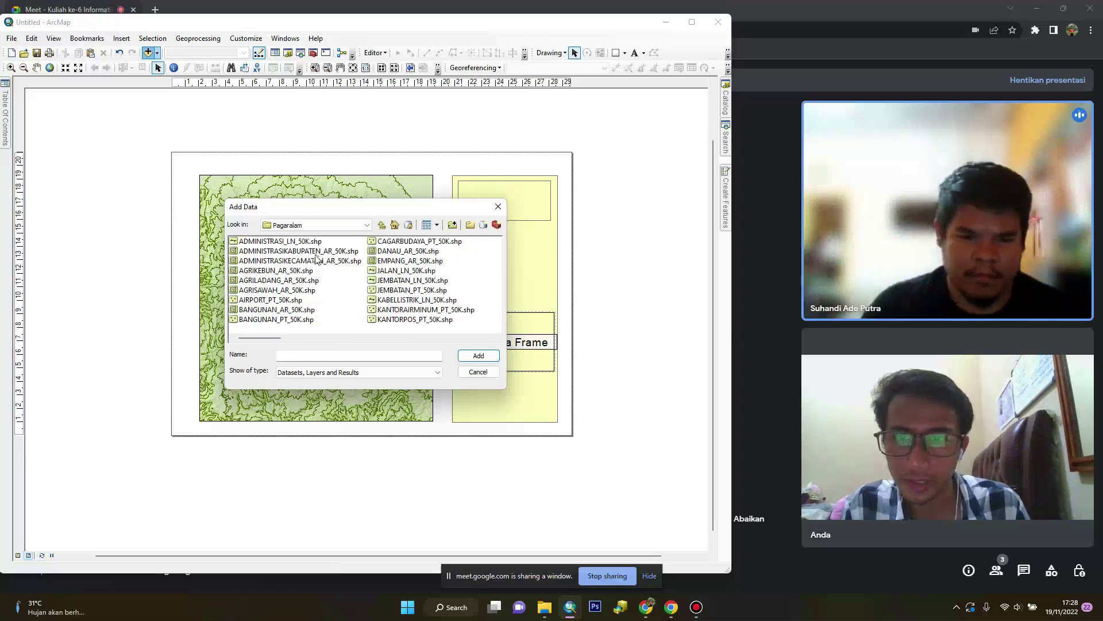
click(316, 253)
click(478, 356)
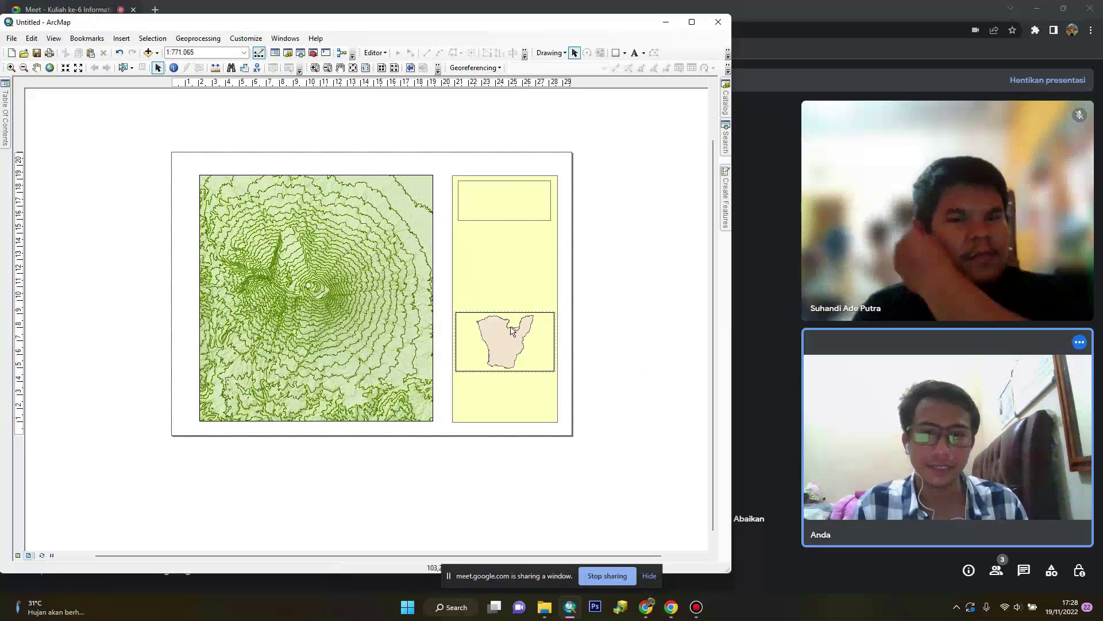
Add the Lahat folder's regency boundary shapefile to the inset frame
click(149, 52)
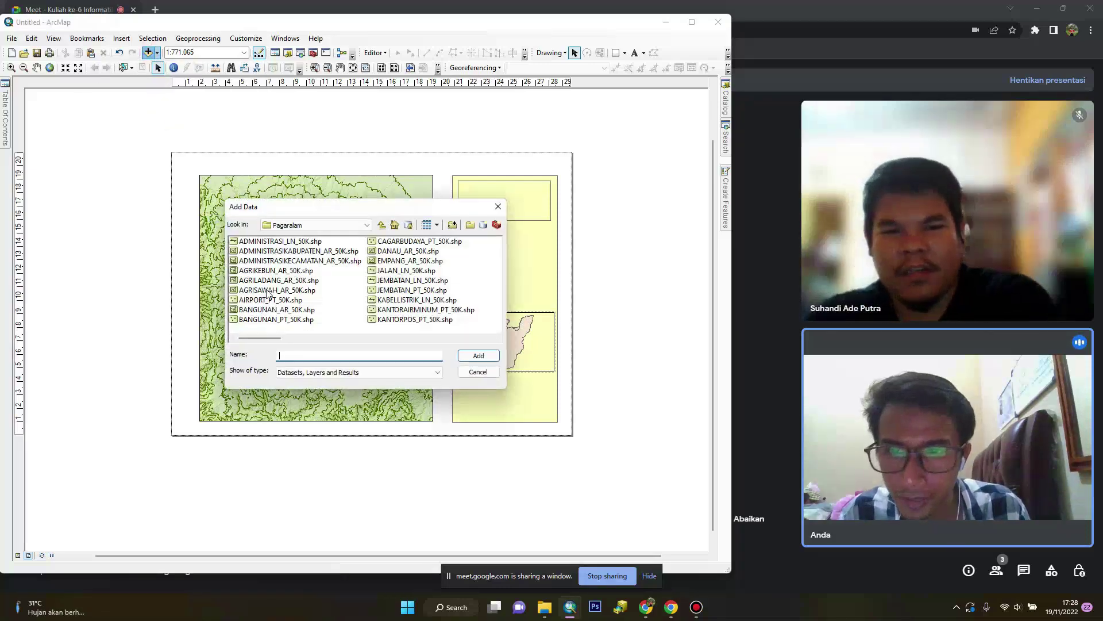
click(382, 224)
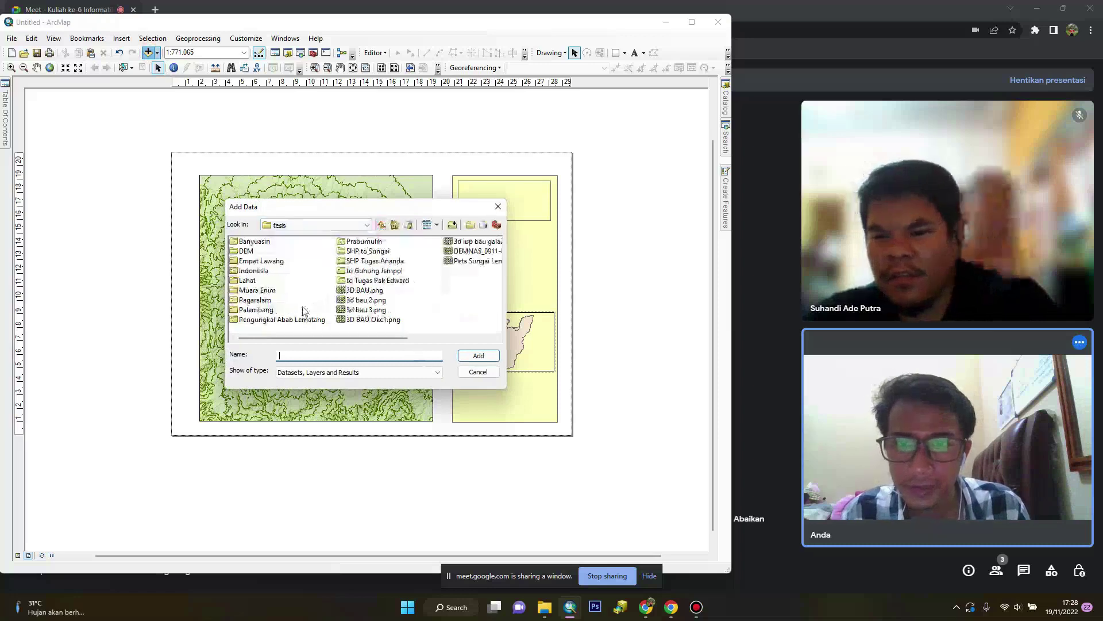
double_click(248, 280)
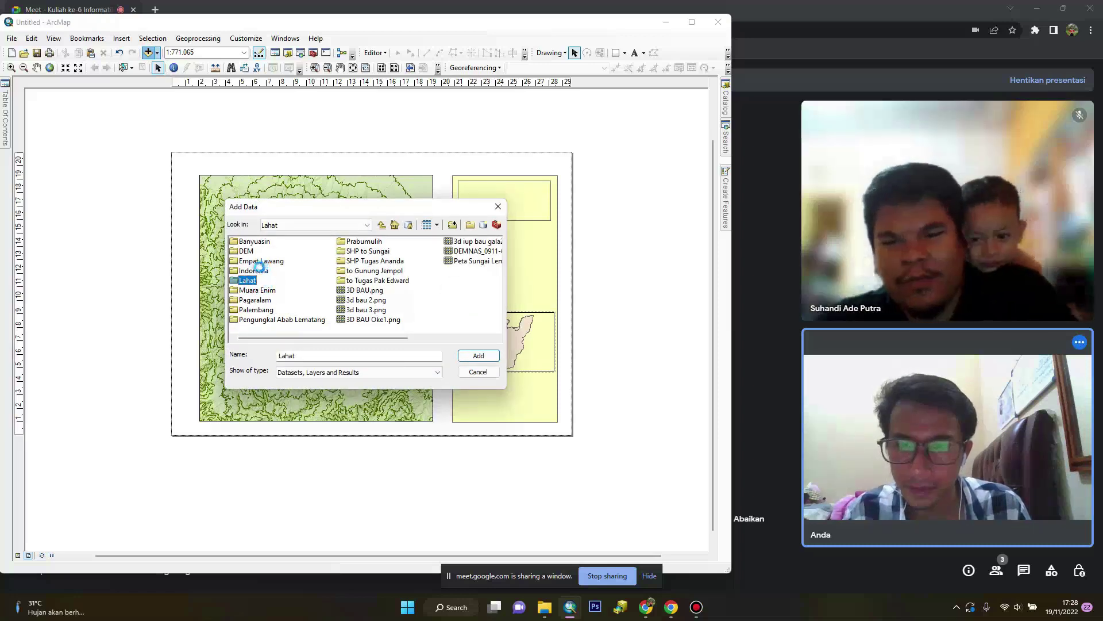
click(285, 252)
click(468, 356)
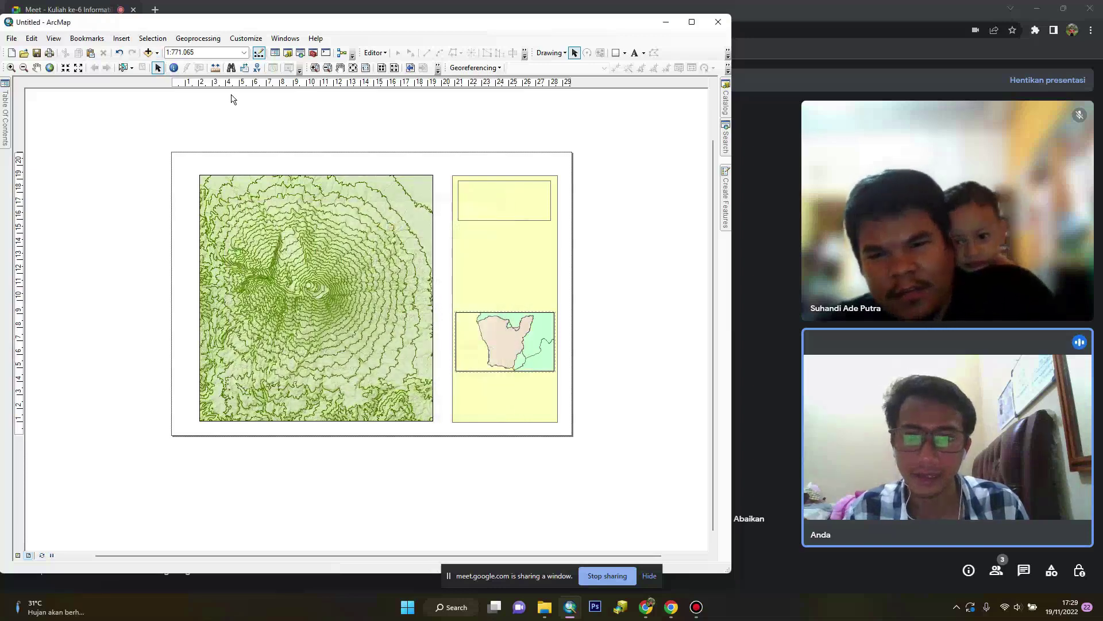
Add the Empat Lawang regency boundary shapefile to the inset frame
click(121, 38)
click(154, 54)
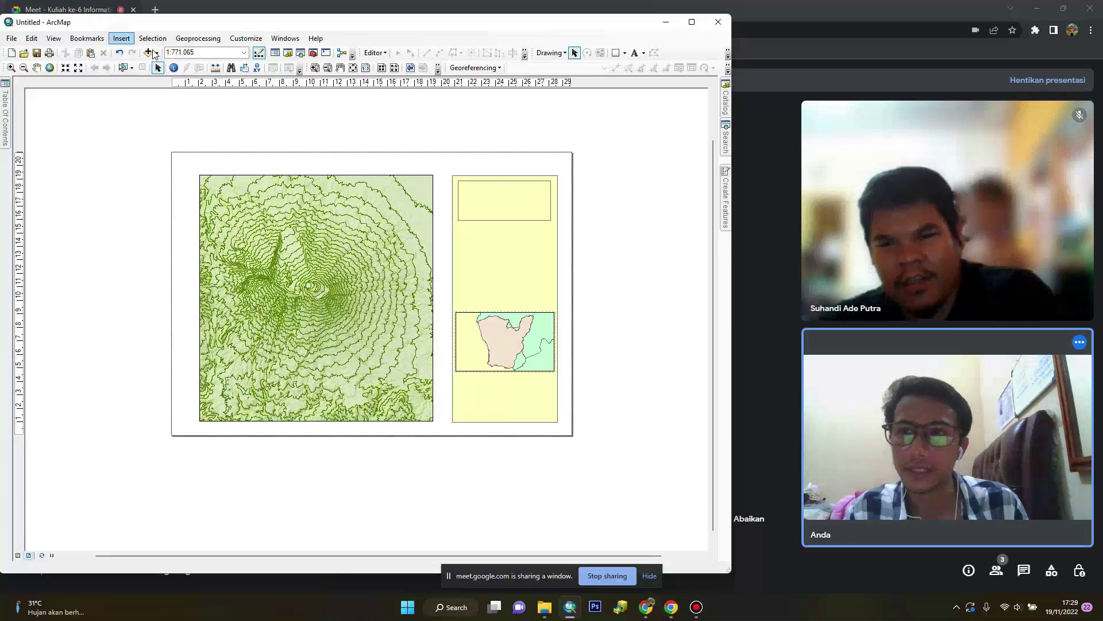
click(153, 53)
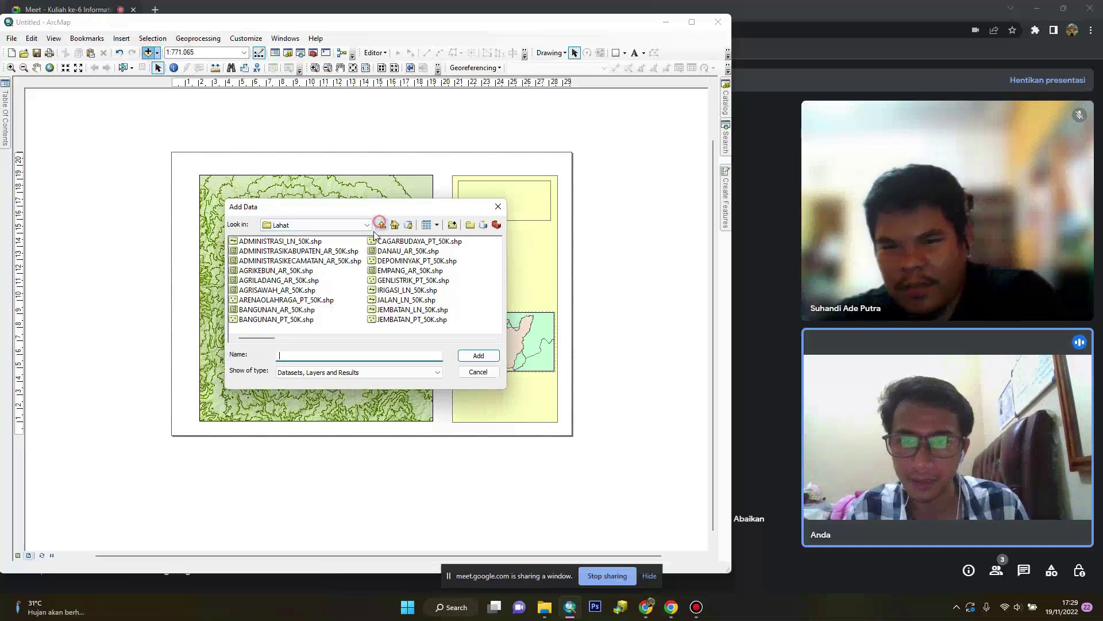
click(380, 223)
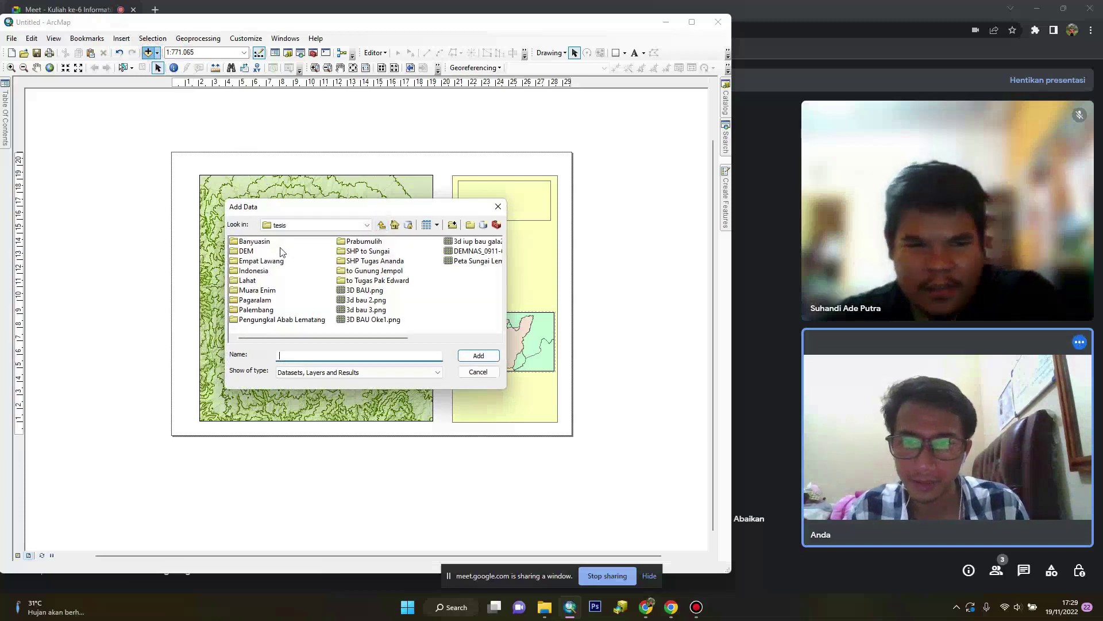
double_click(251, 262)
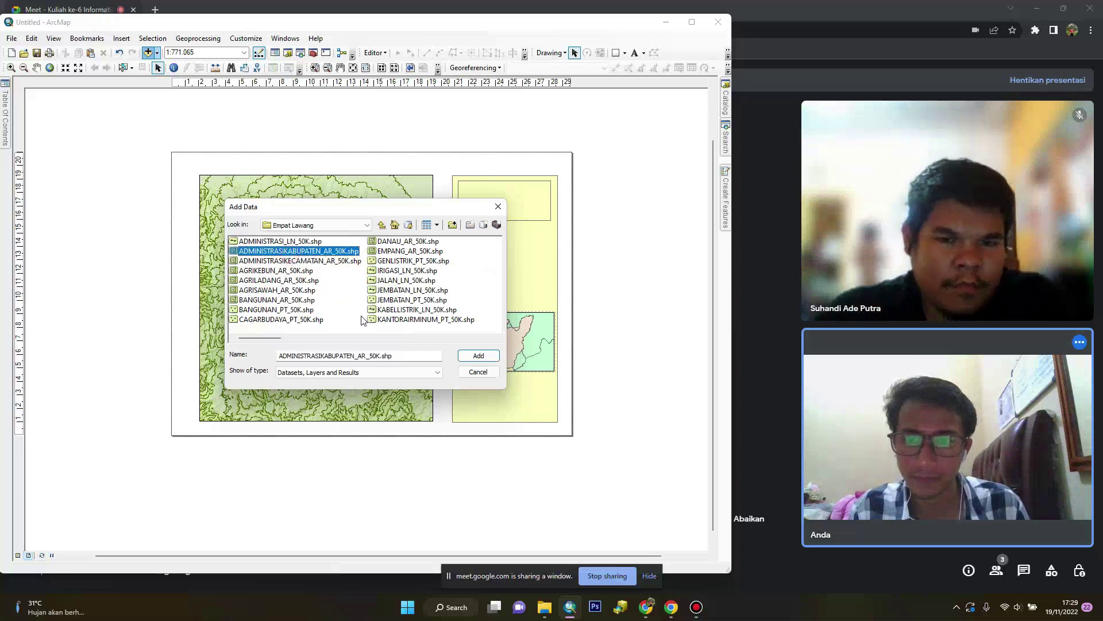
click(478, 355)
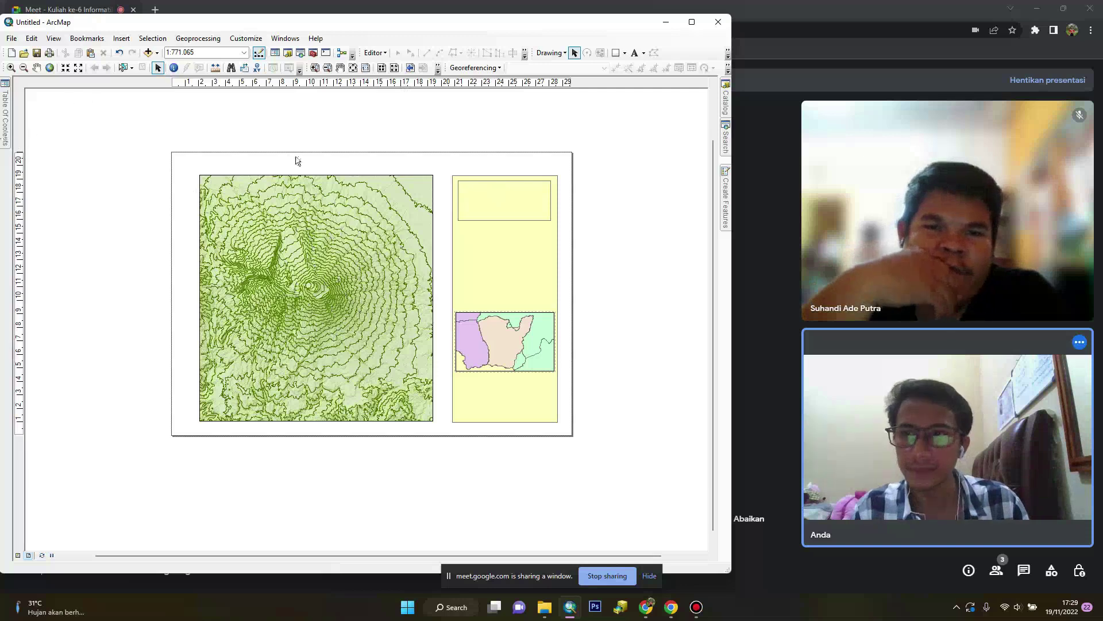
Pan the inset map content down and to the right
click(39, 67)
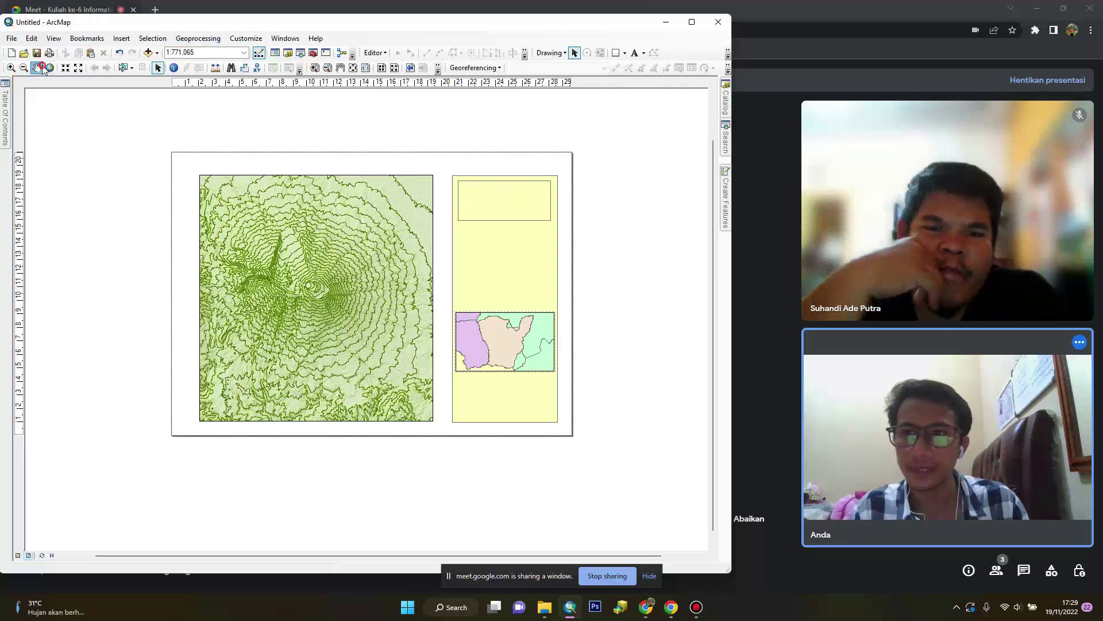
click(502, 327)
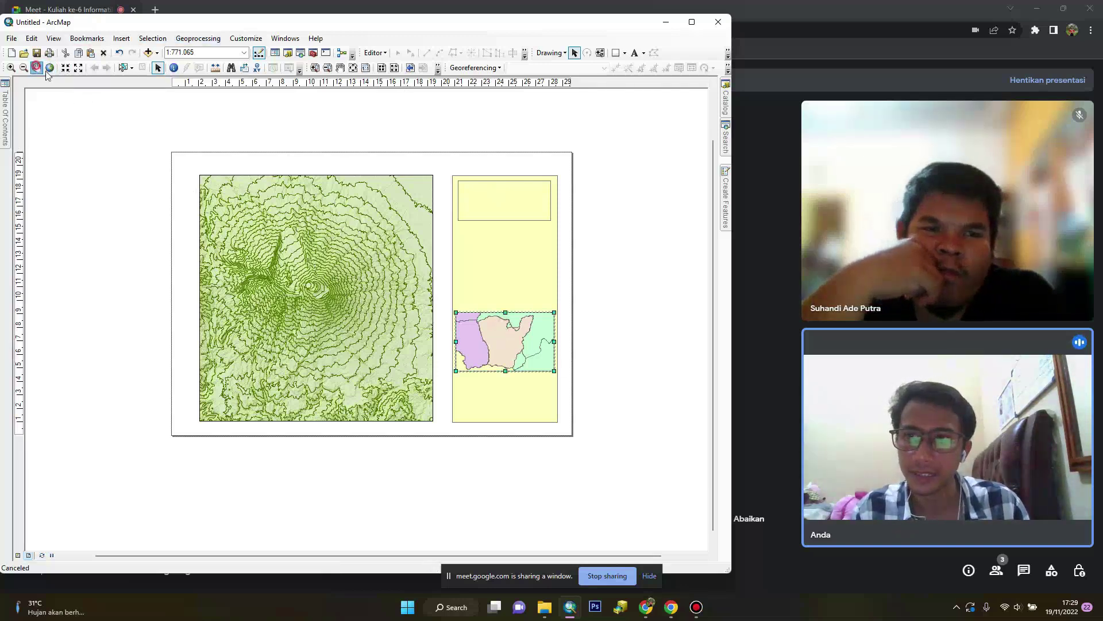
drag(489, 320, 511, 328)
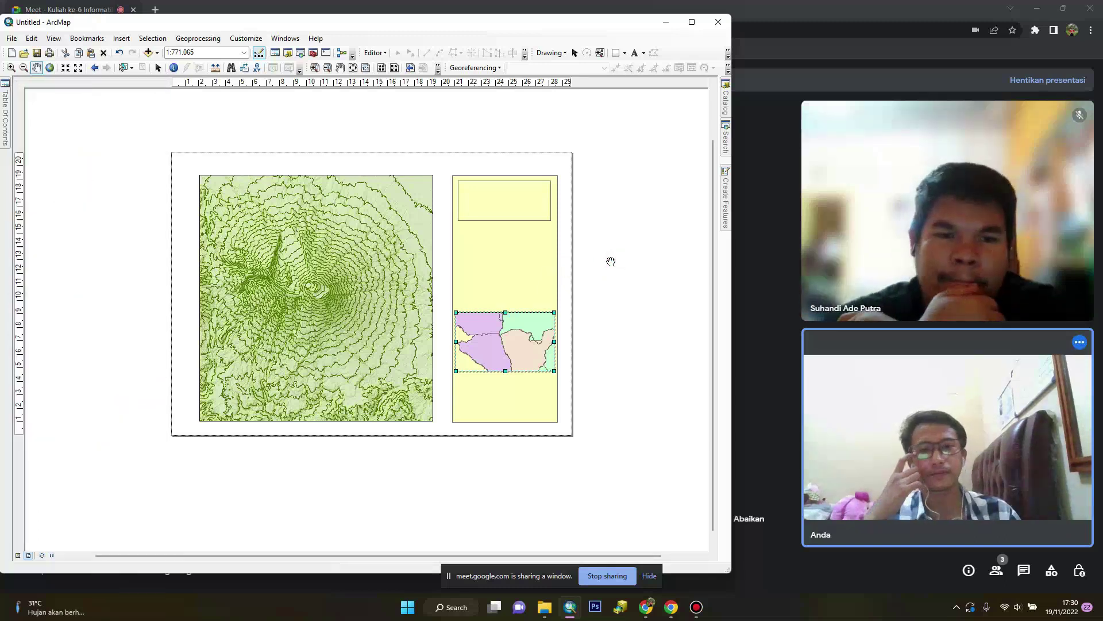
Abandon the legend started for the inset map and activate the main Layers contour map frame
click(124, 40)
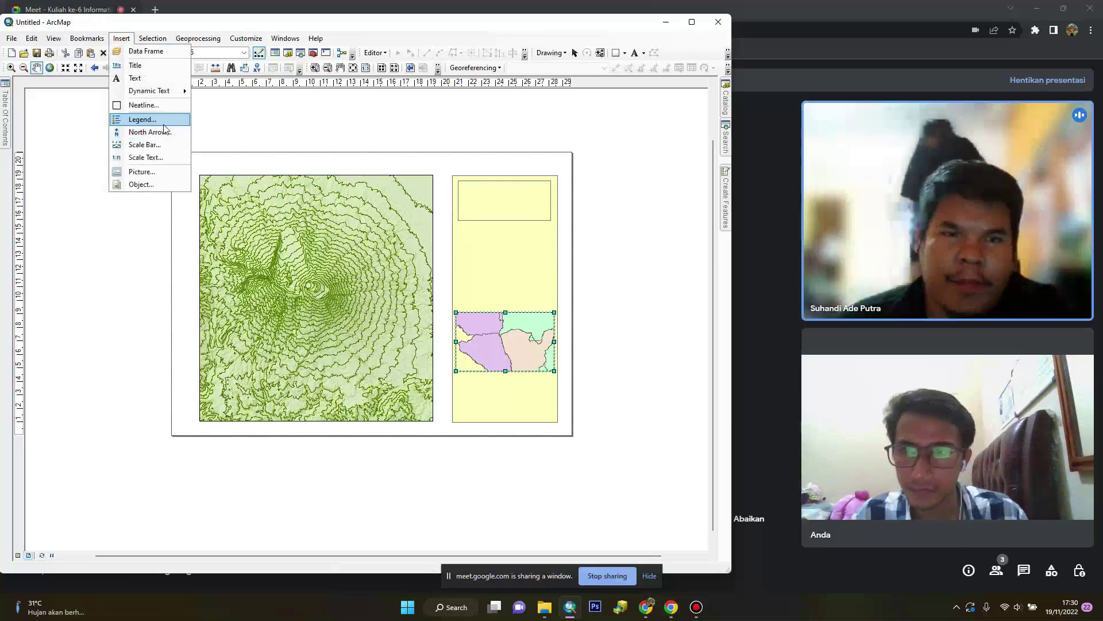
key(Escape)
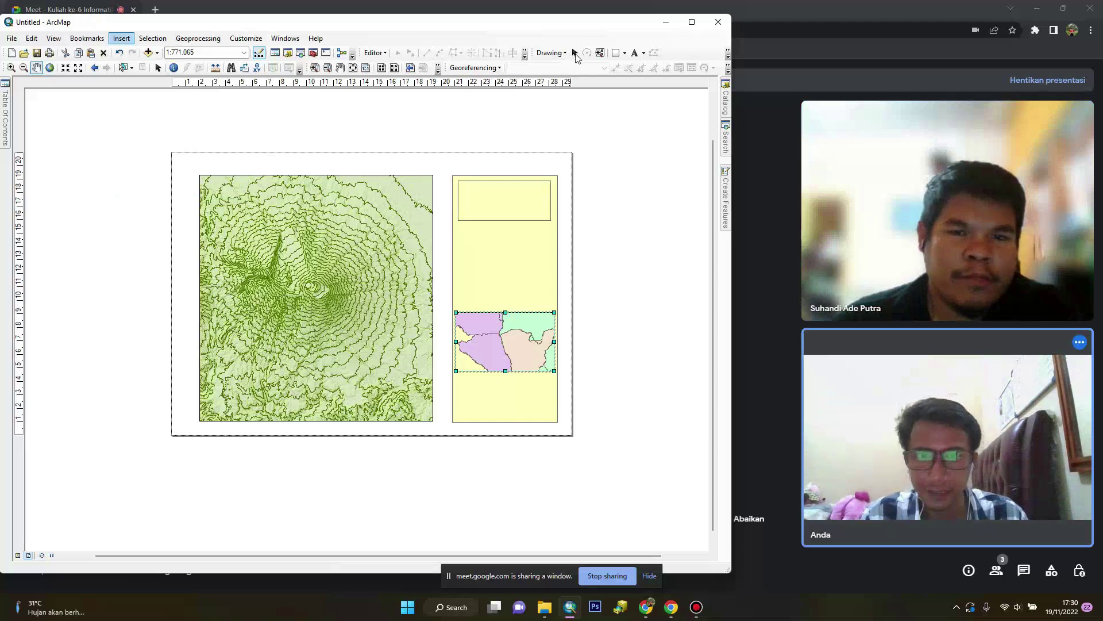
click(641, 277)
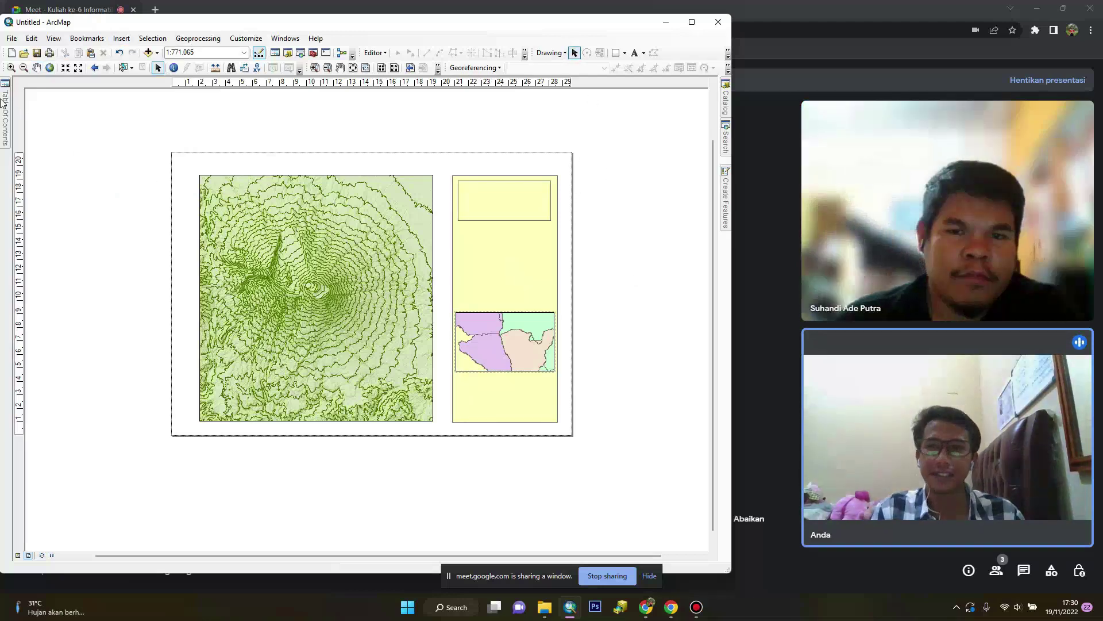
mouse_move(6, 115)
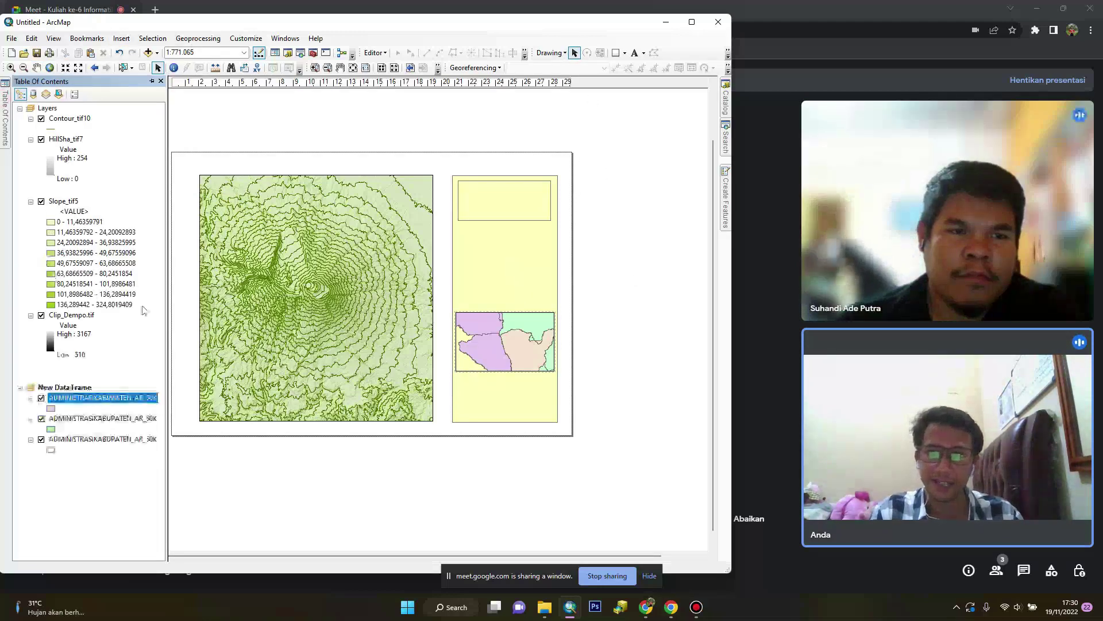
click(129, 40)
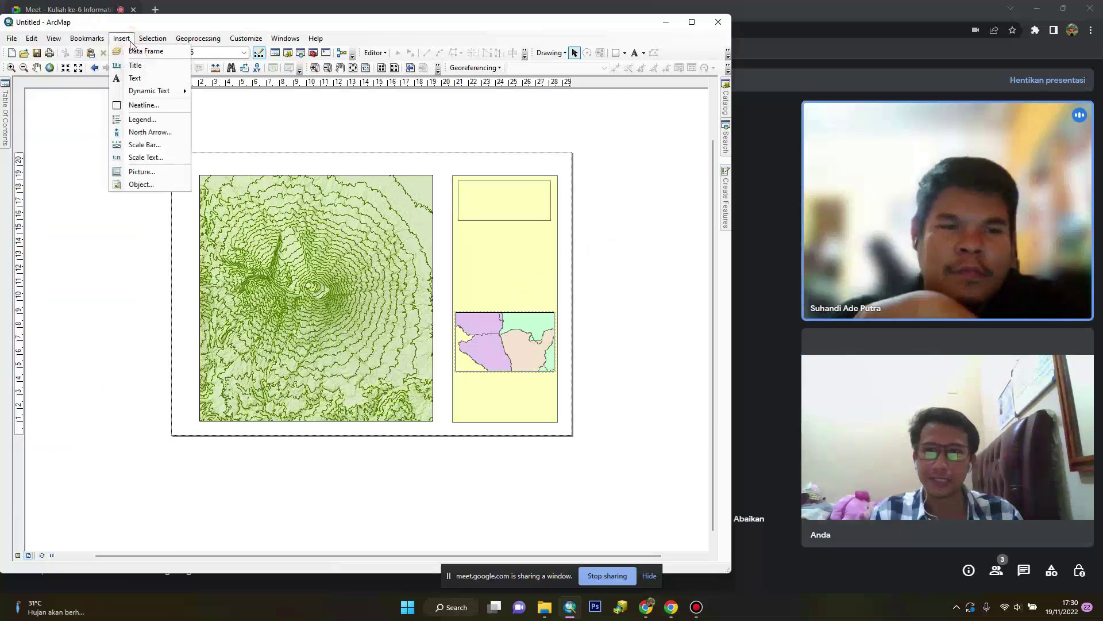
click(159, 120)
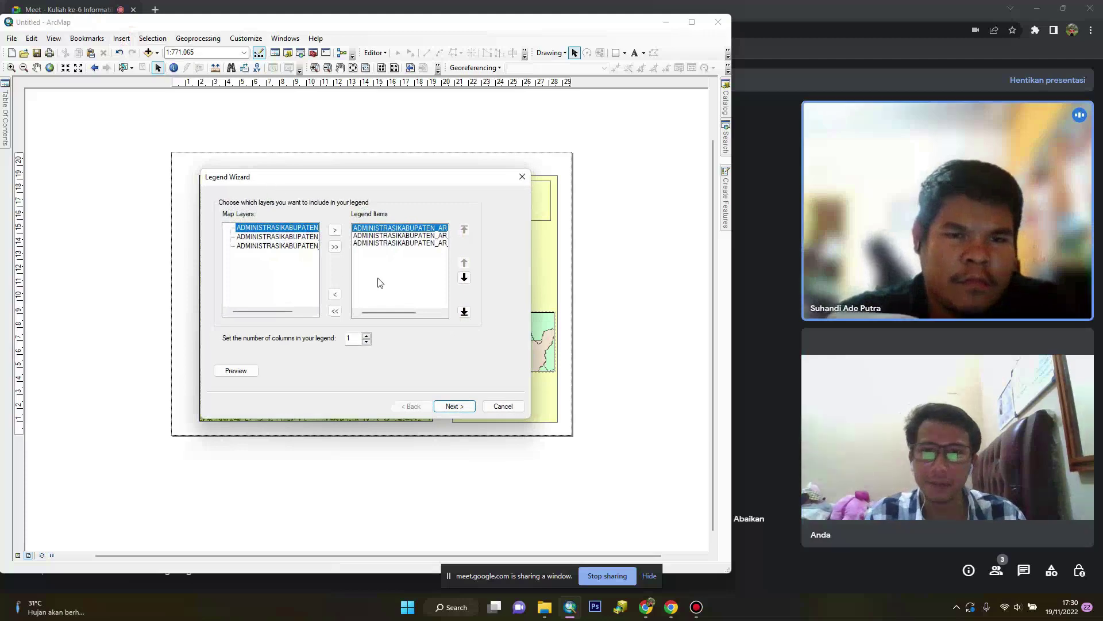
click(503, 406)
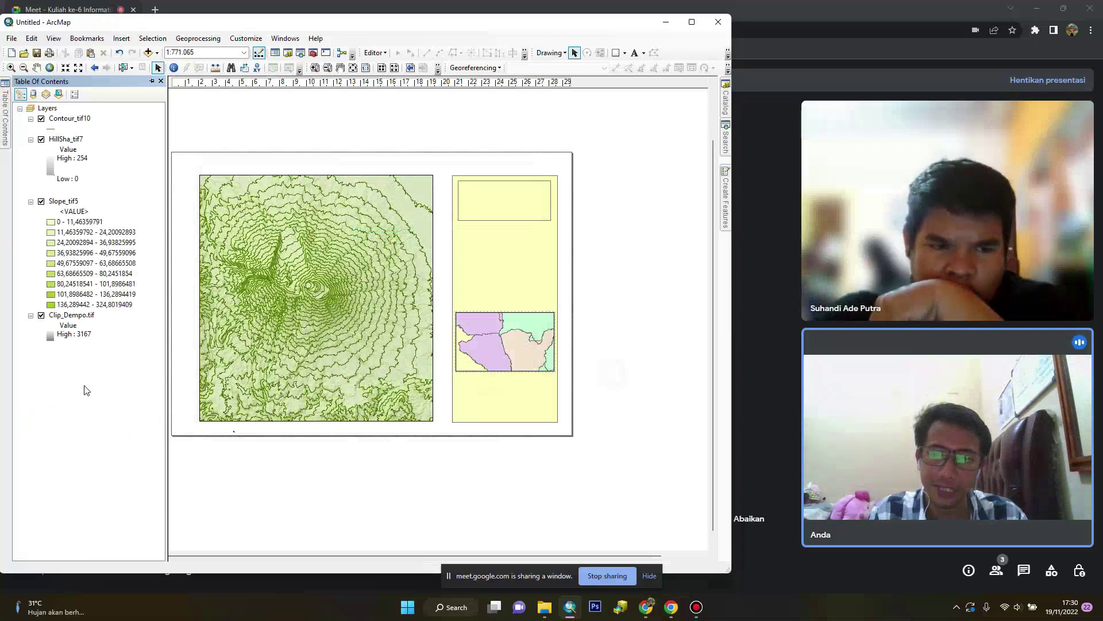
click(48, 109)
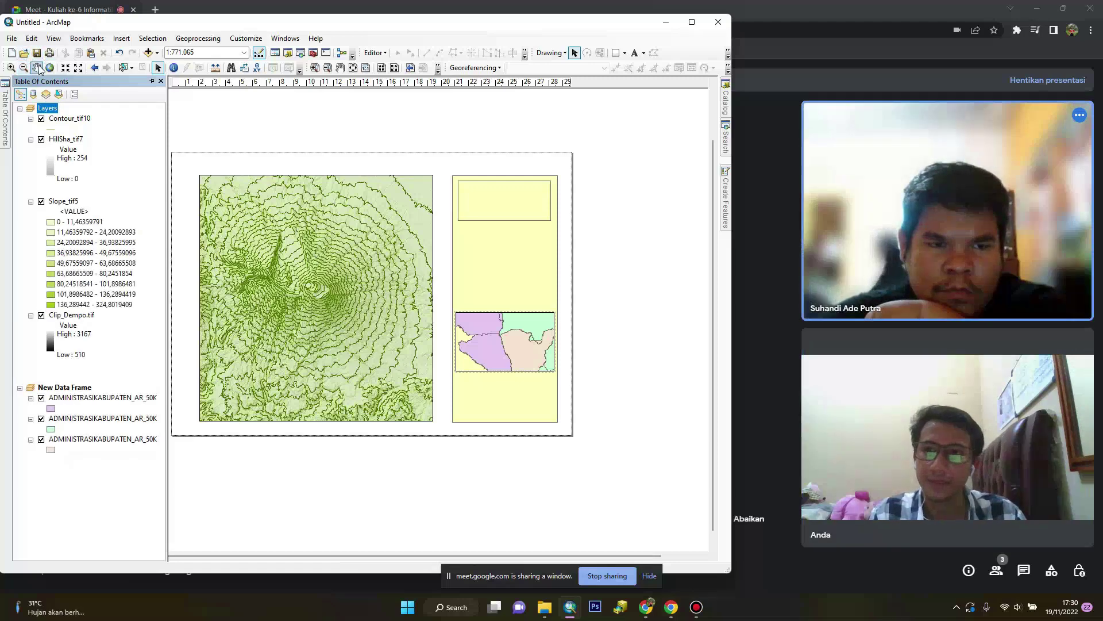
click(322, 243)
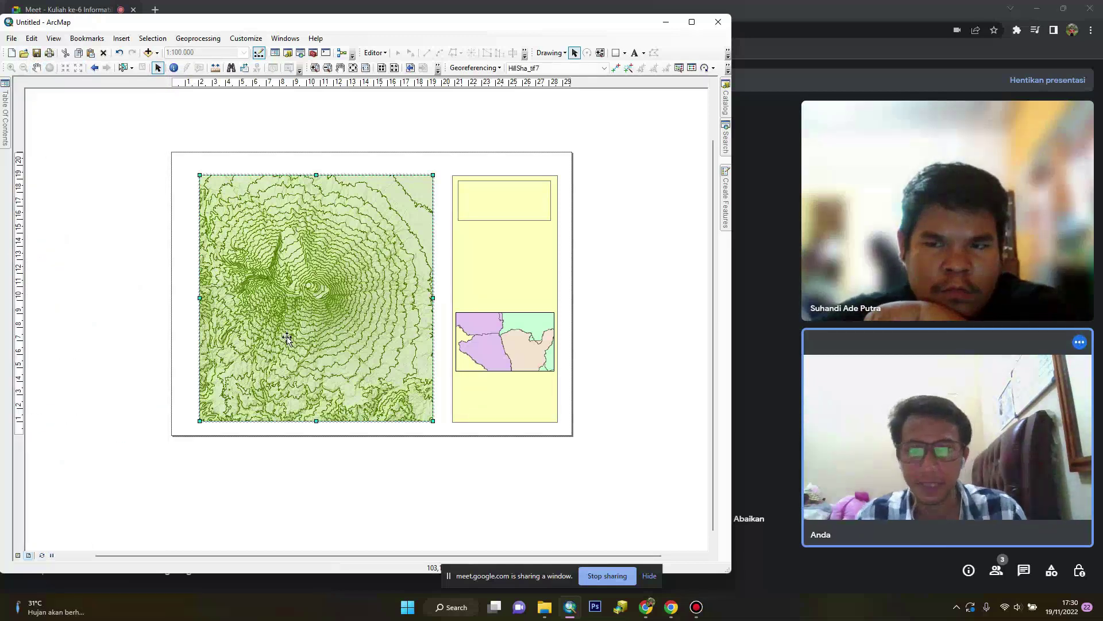
Insert a main-map legend titled 'Keterangan' with default settings and drag it onto the yellow side panel
click(122, 38)
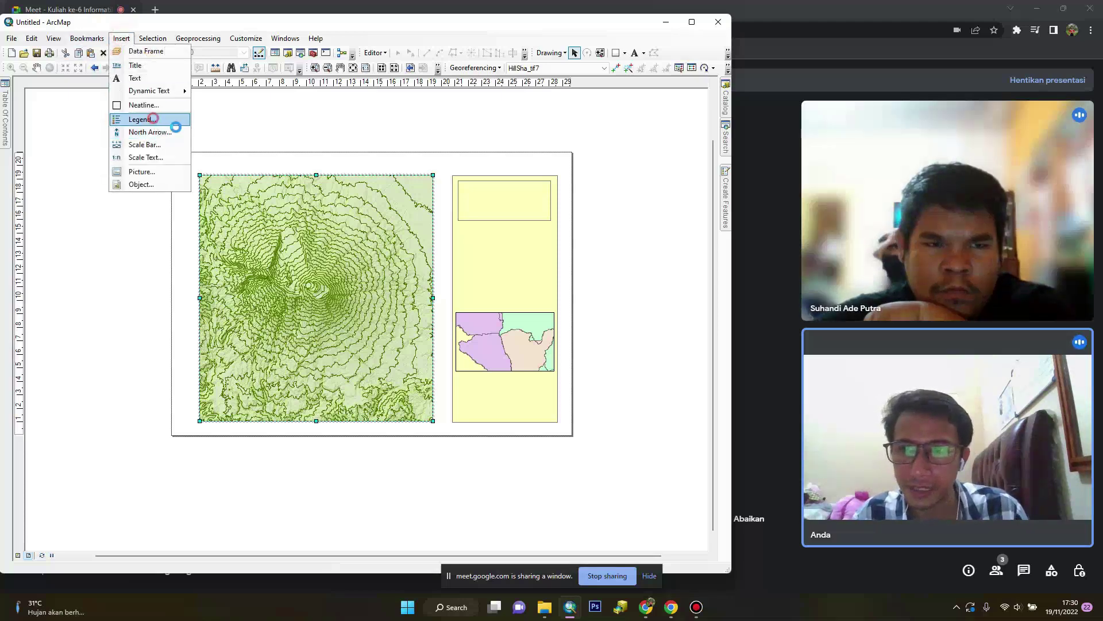
click(145, 115)
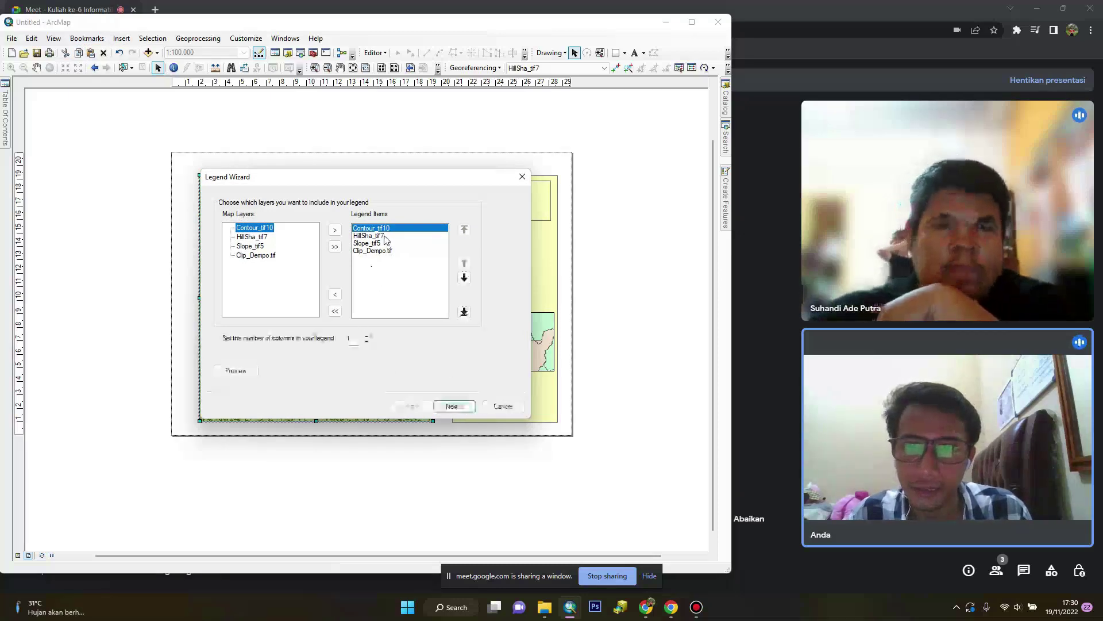
click(353, 235)
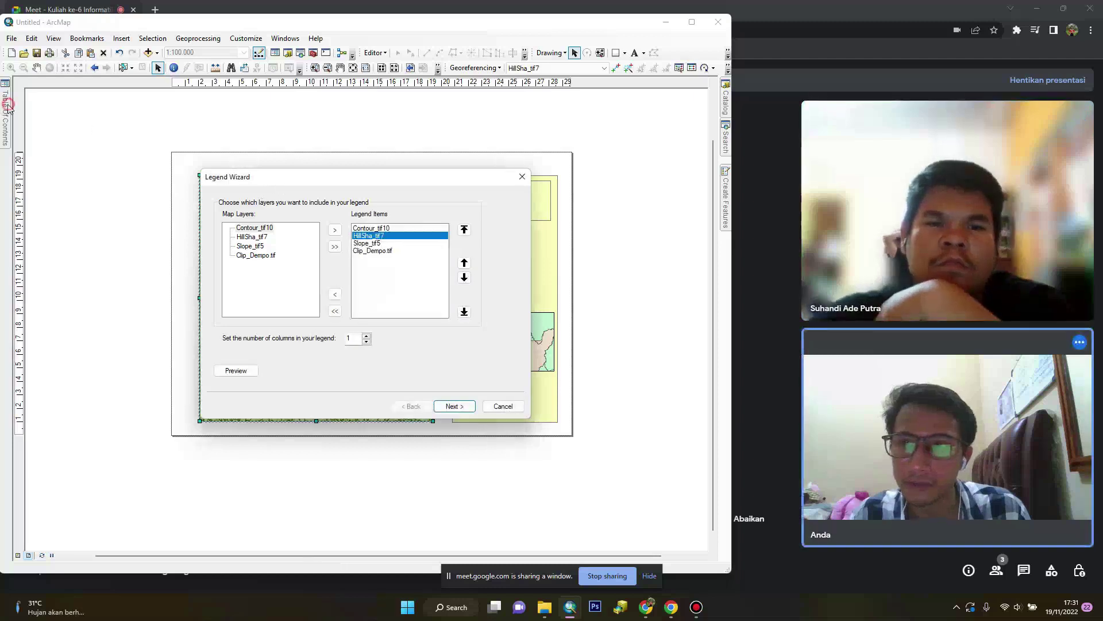
click(451, 407)
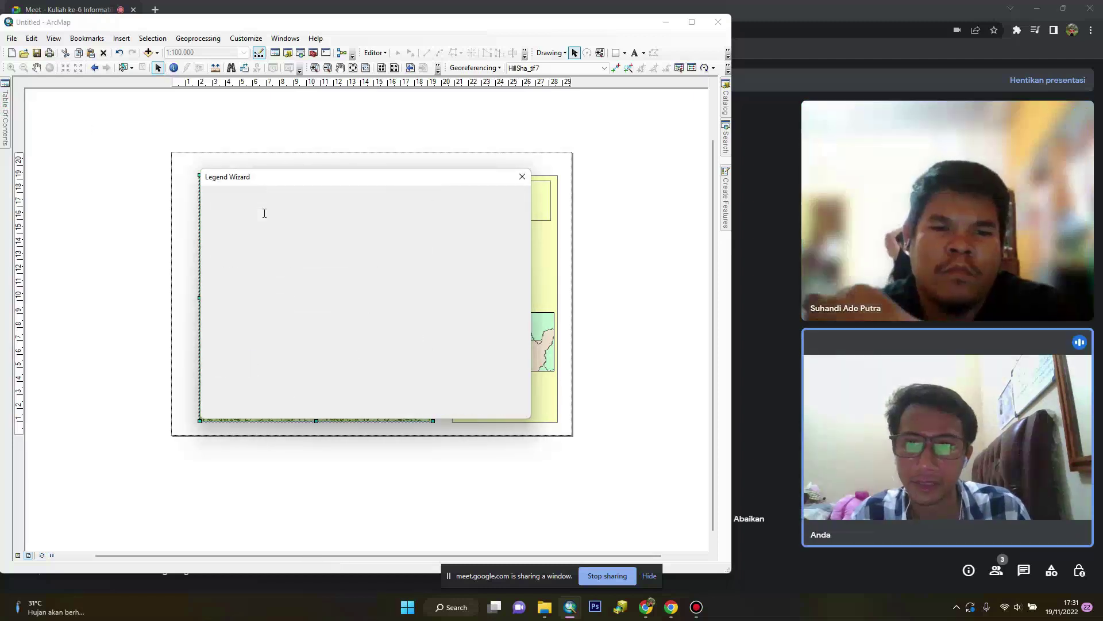
text(Keterangan)
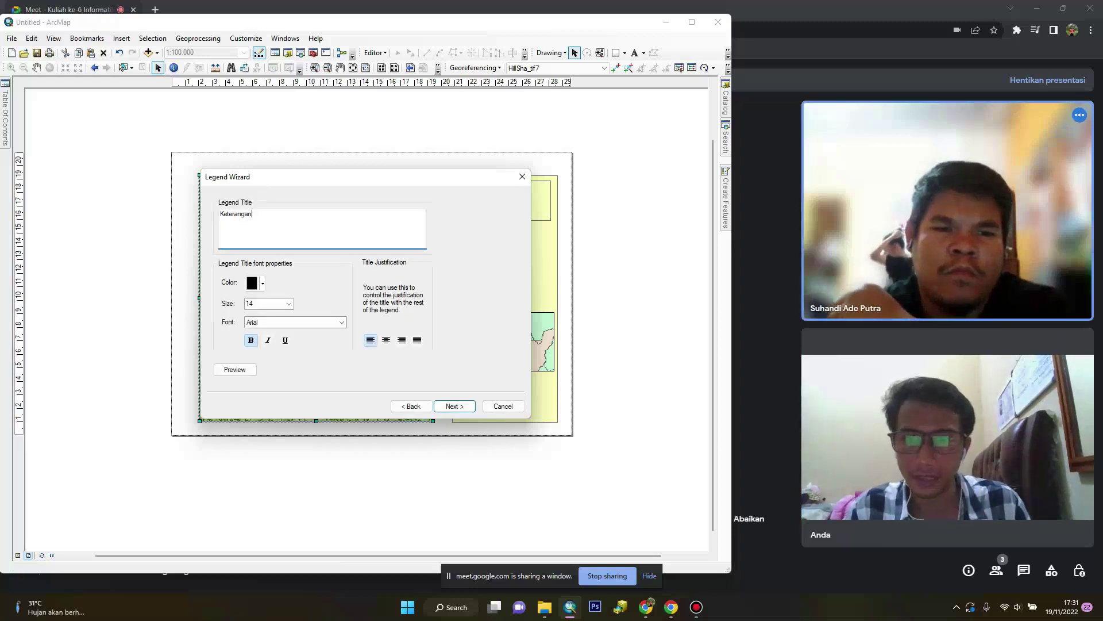
click(454, 407)
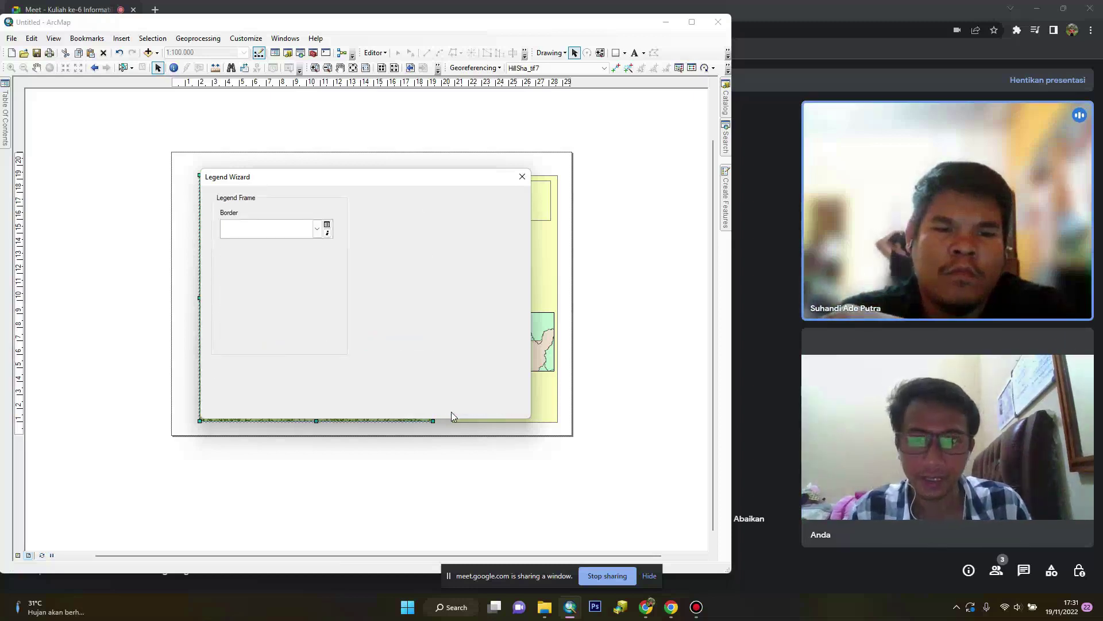
click(454, 406)
click(454, 406)
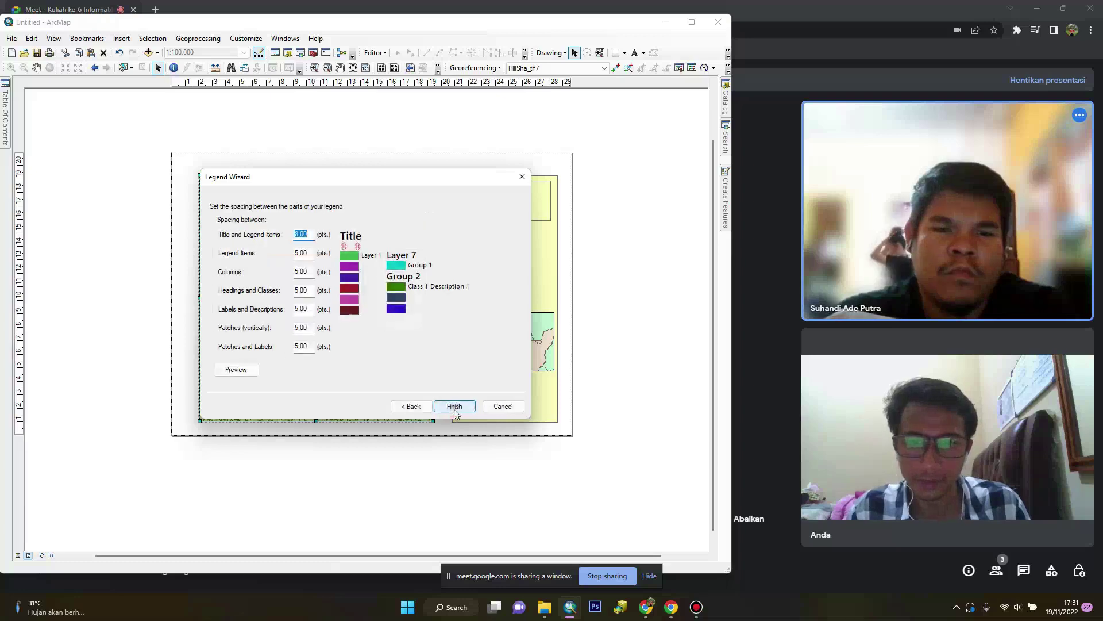
click(454, 406)
drag(302, 274, 491, 320)
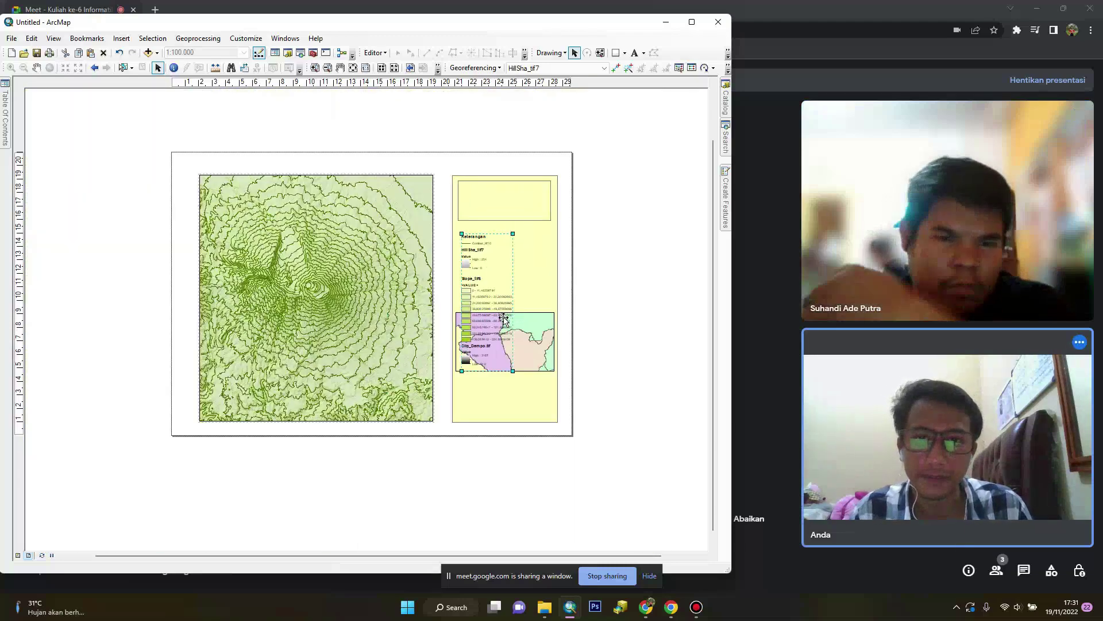
Open the legend's properties and close them without changes
scroll(524, 315, down, 3)
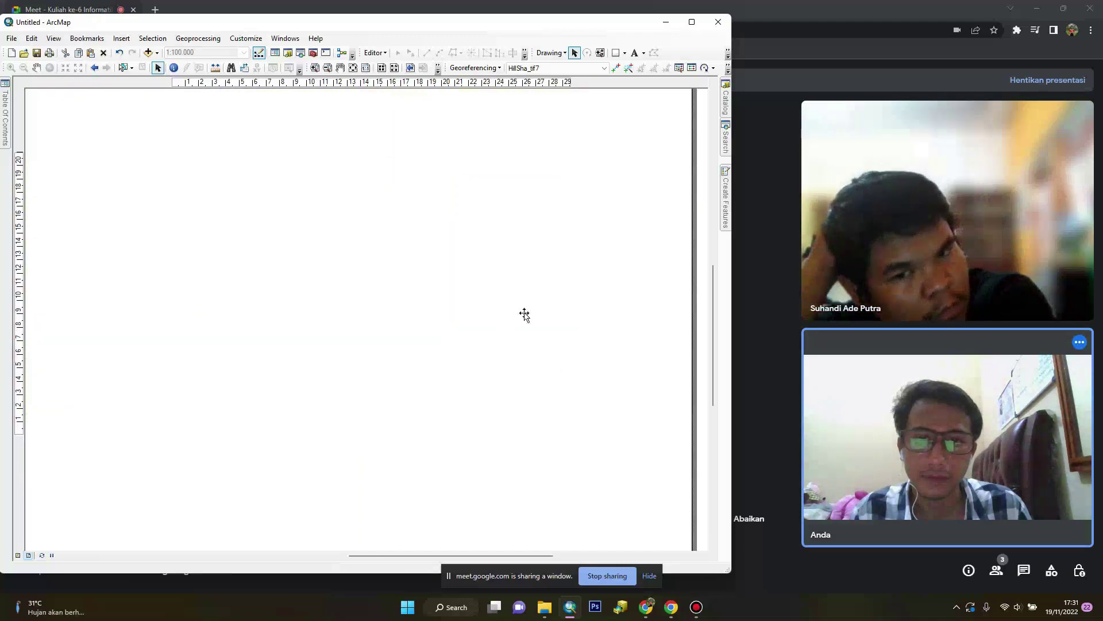
scroll(579, 301, up, 2)
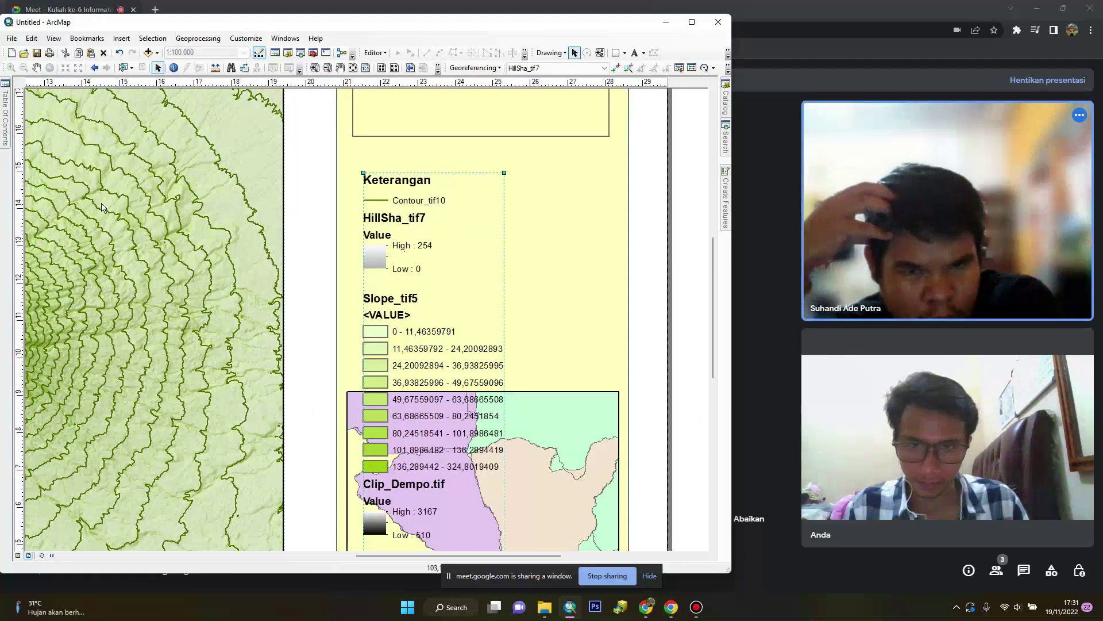
mouse_move(3, 123)
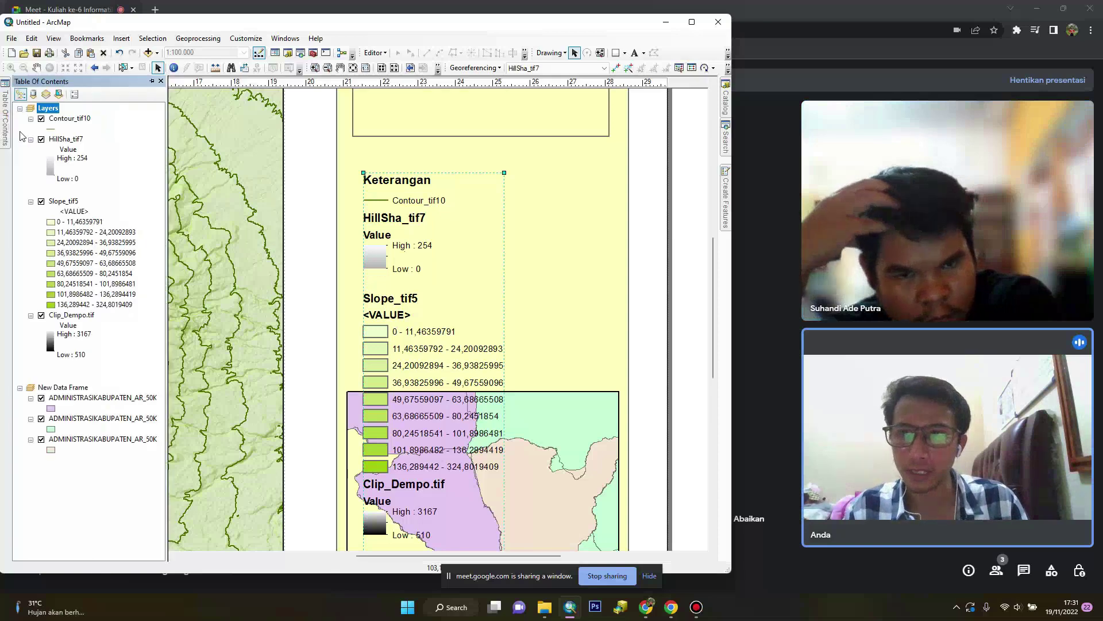
right_click(402, 266)
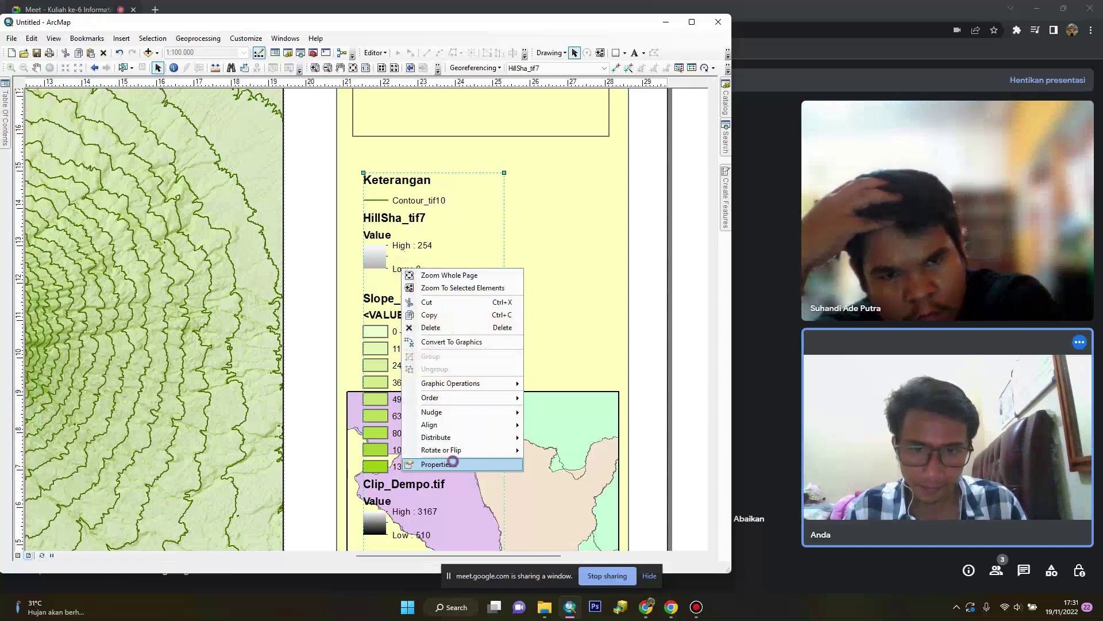
click(452, 463)
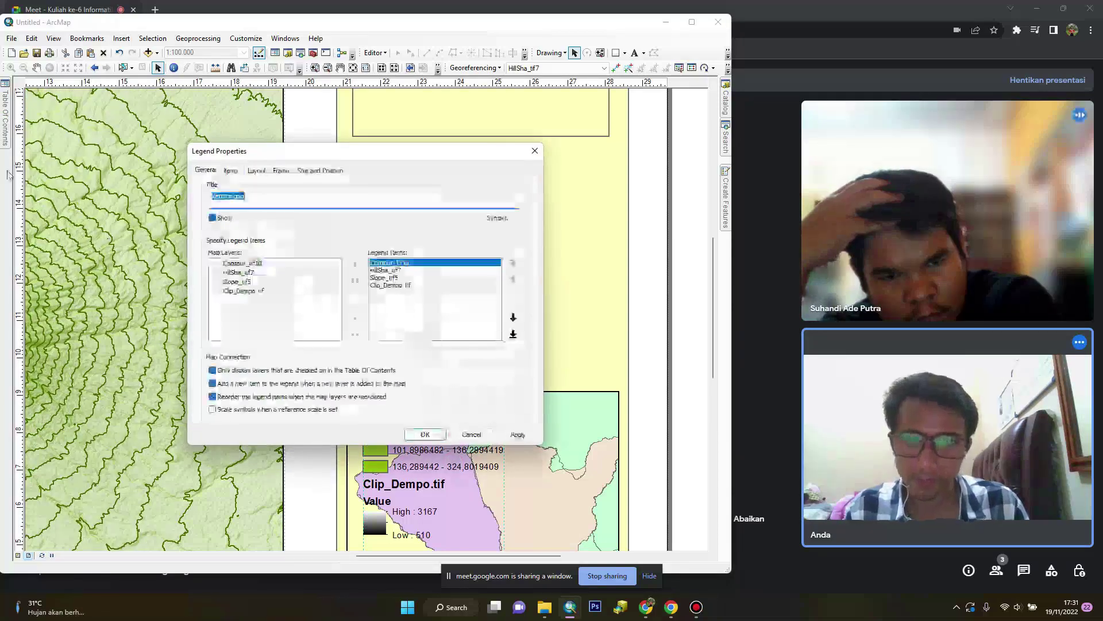
click(471, 435)
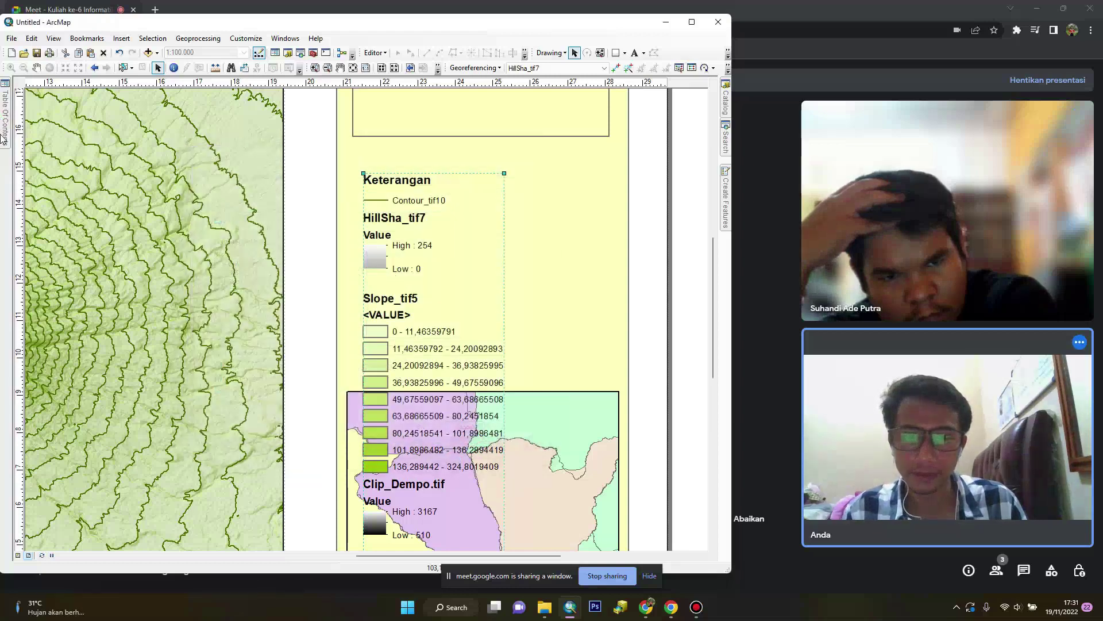
Remove HillSha_tif7 and Clip_Dempo.tif from the legend items and move the legend above the inset map
mouse_move(6, 124)
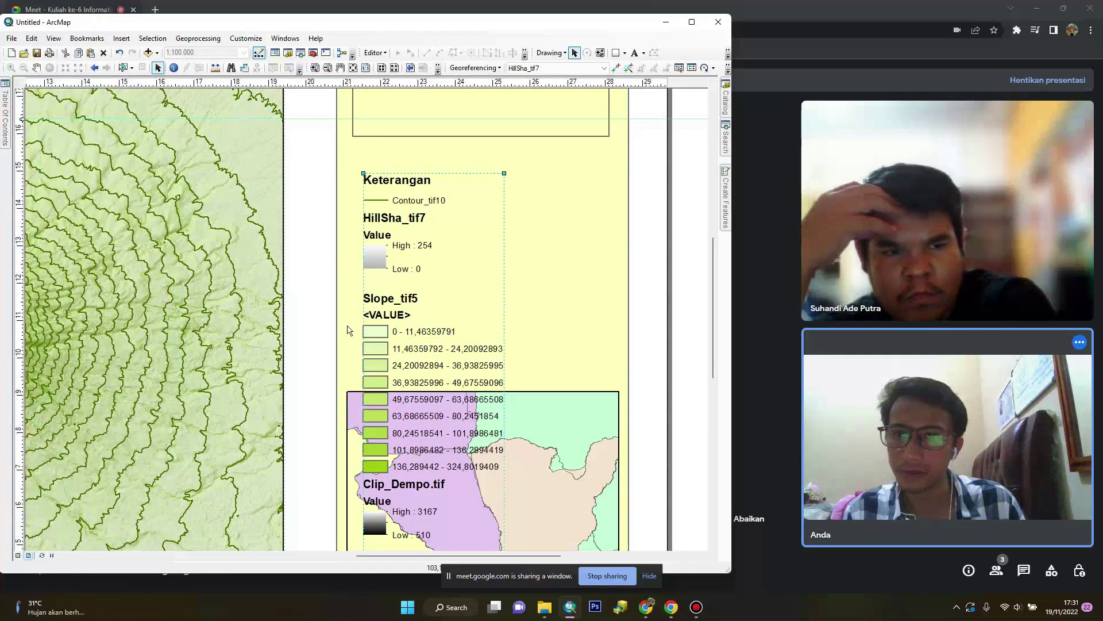
right_click(425, 377)
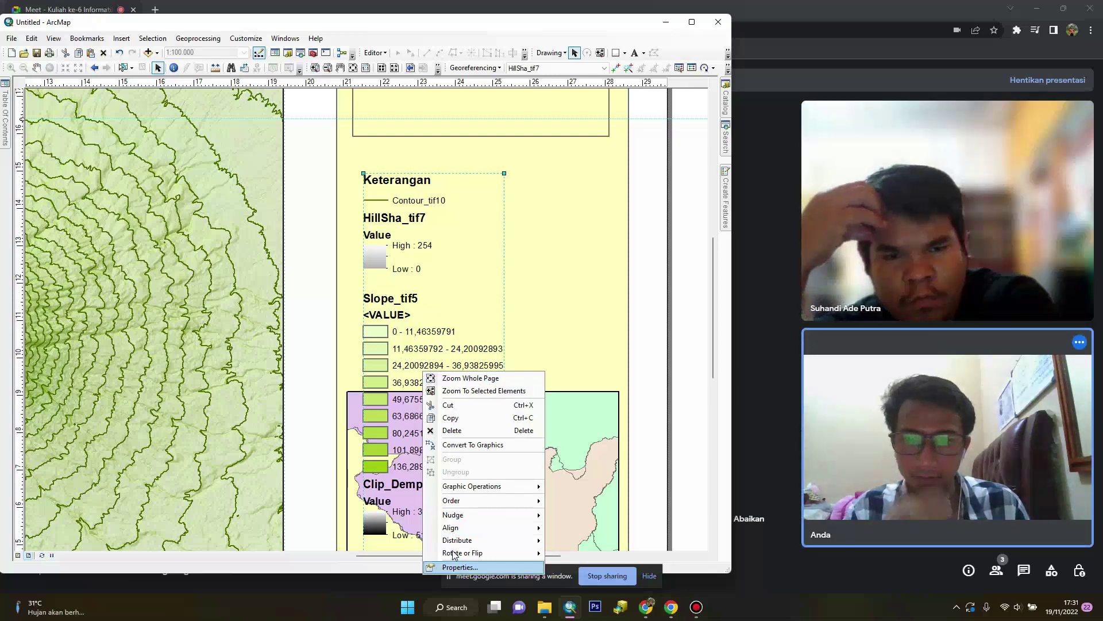
click(460, 567)
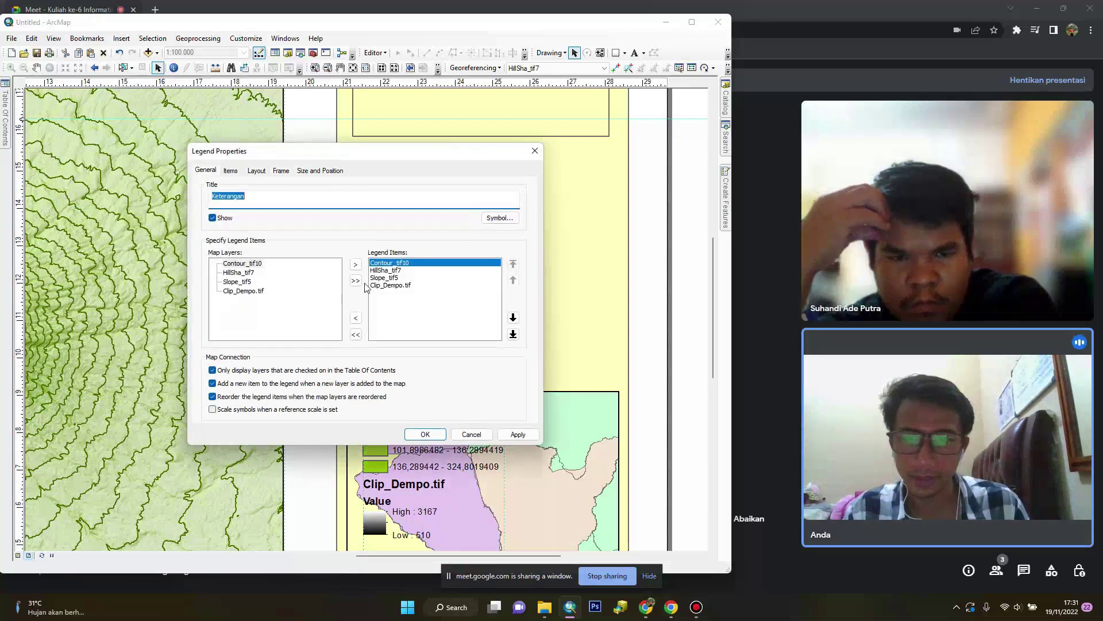
click(385, 270)
click(356, 318)
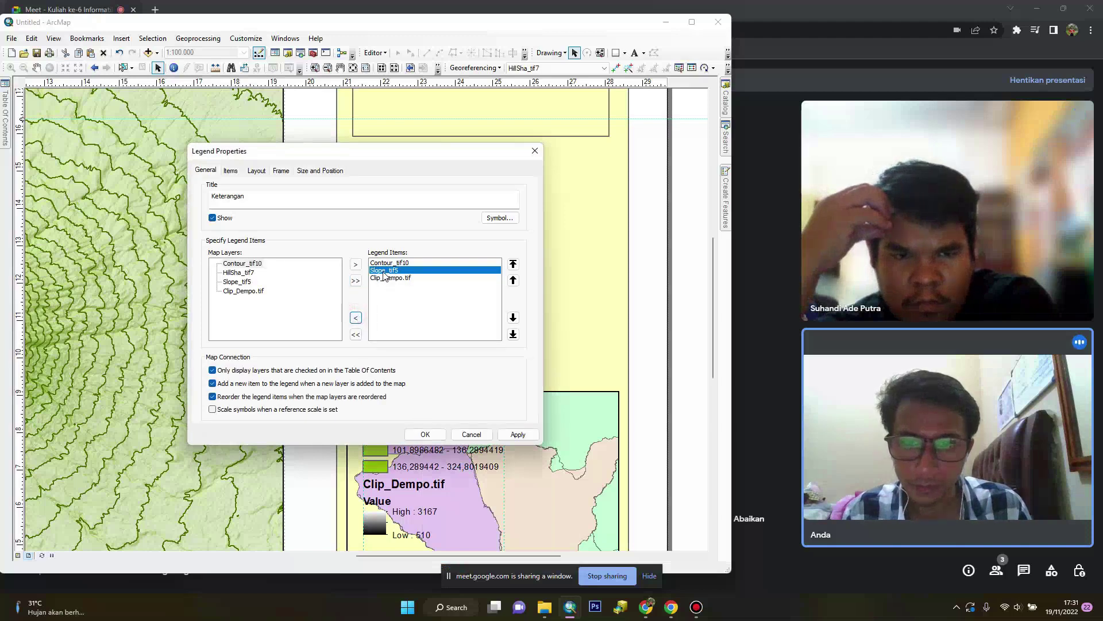
click(357, 317)
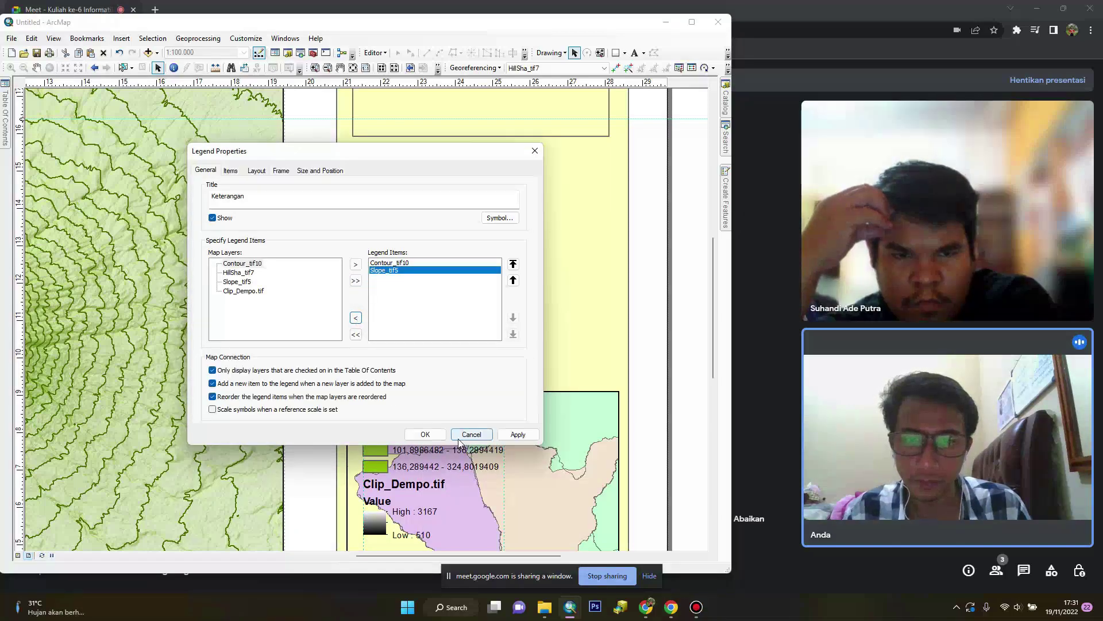
click(424, 433)
drag(404, 334, 397, 263)
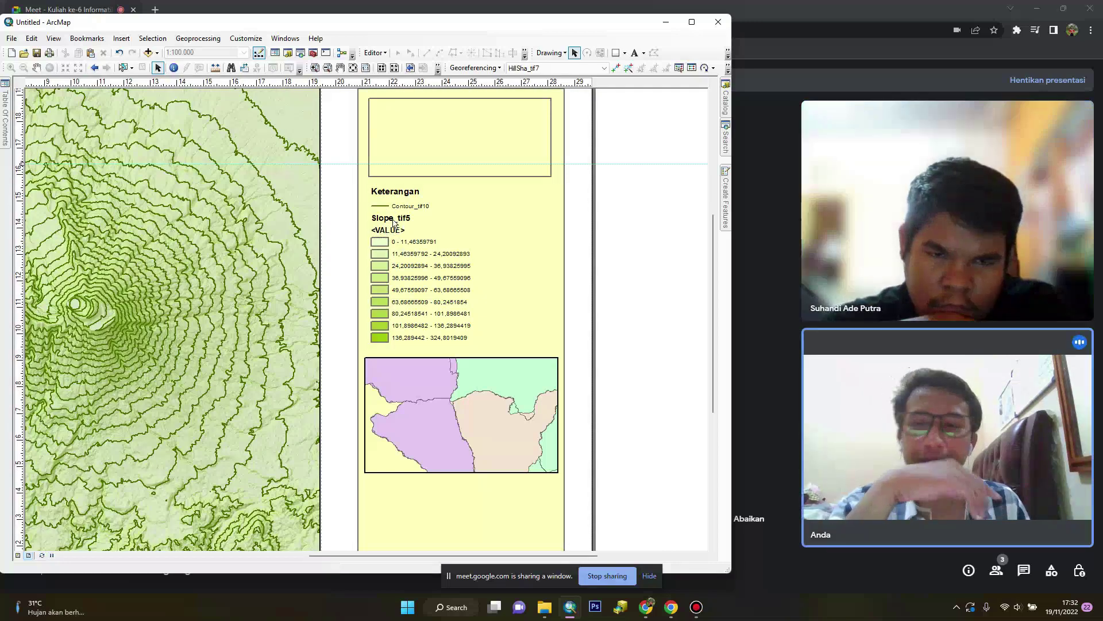
Open the Slope_tif5 layer properties and close them, keeping its original name
mouse_move(6, 135)
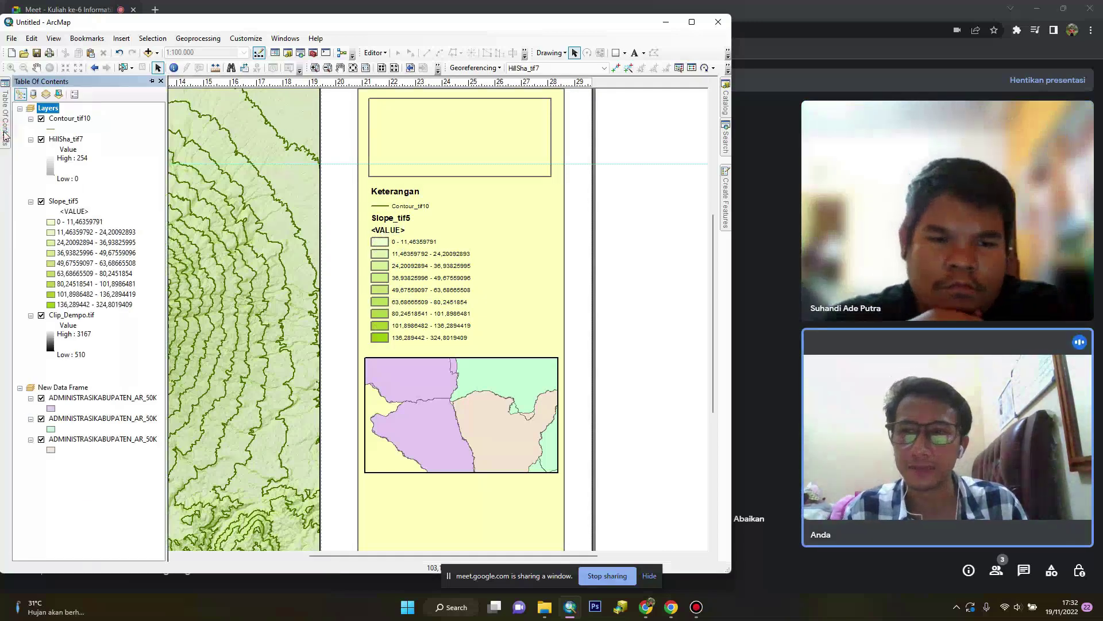
double_click(73, 213)
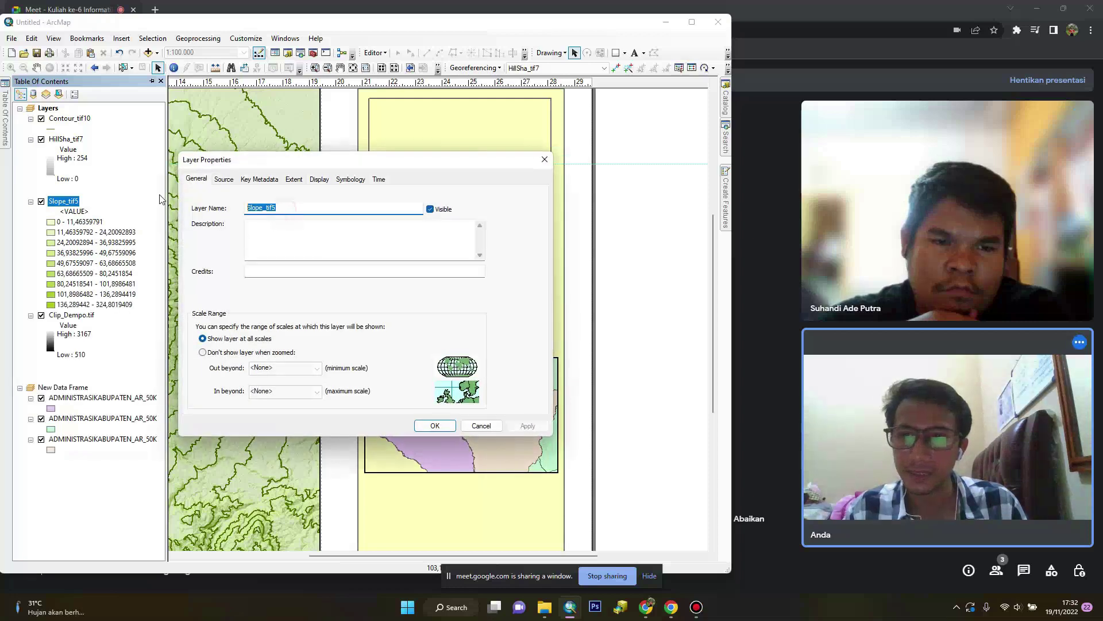
text(E)
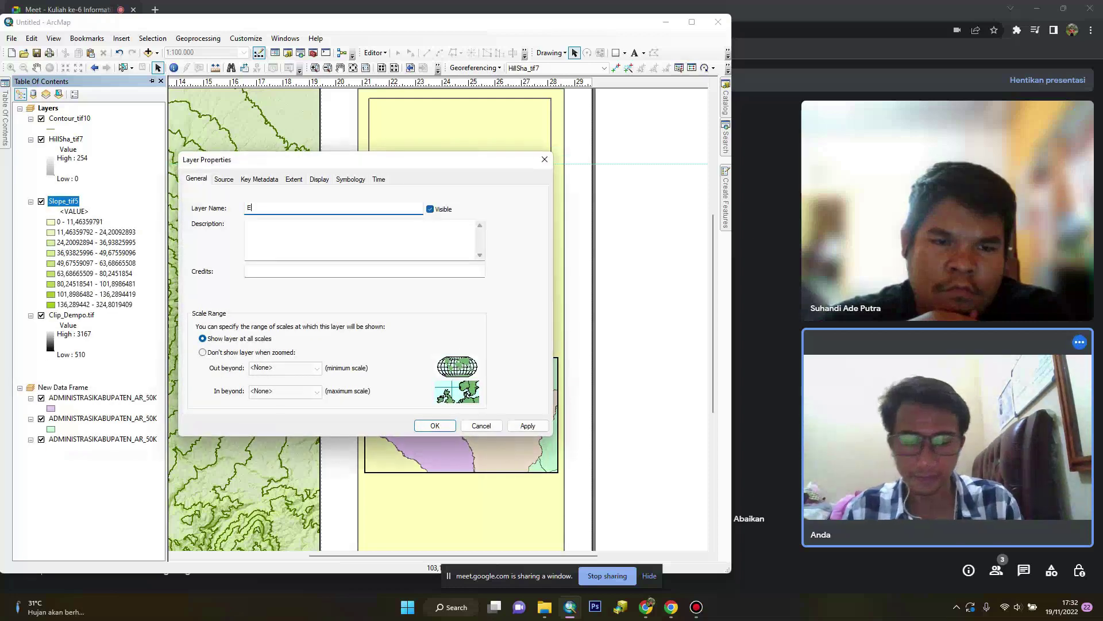
key(BackSpace)
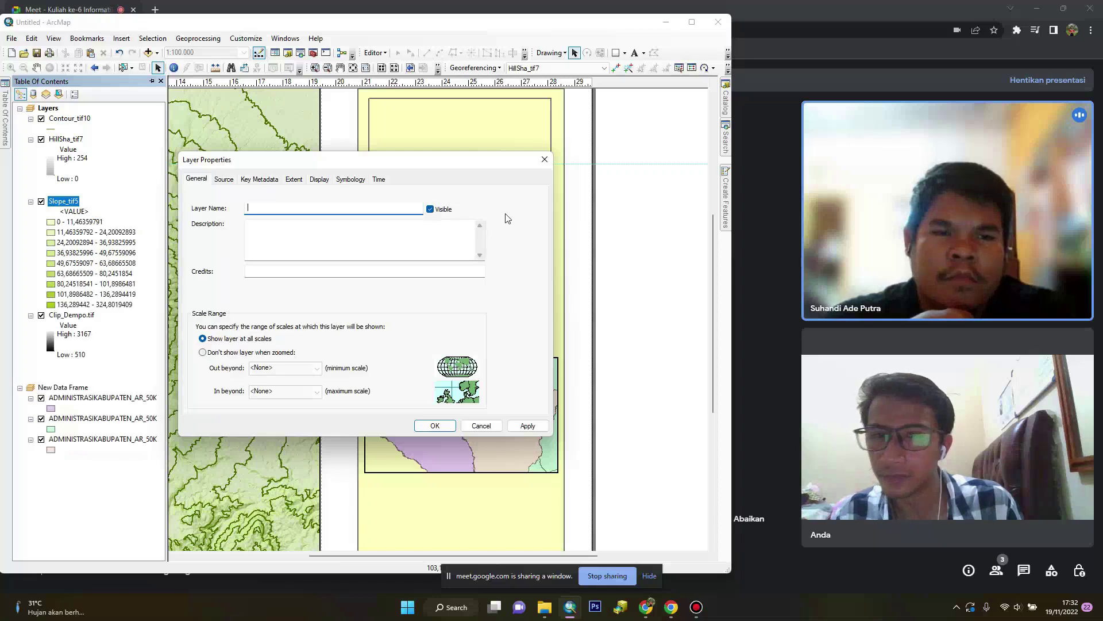
click(544, 159)
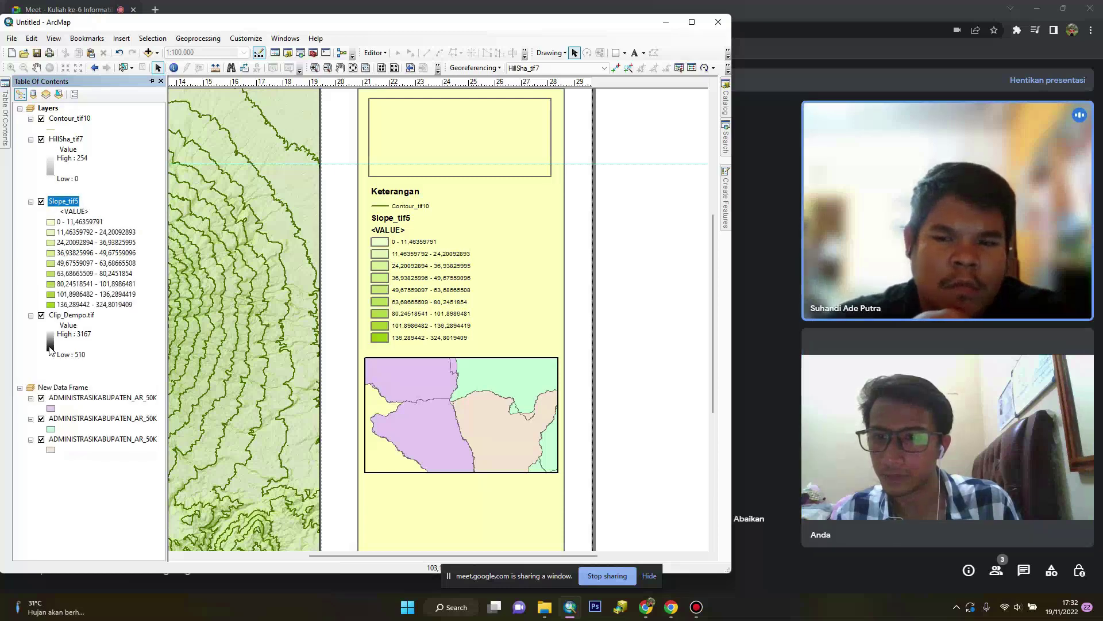
Add Clip_Dempo.tif back to the legend items after Contour_tif10 and Slope_tif5
click(416, 265)
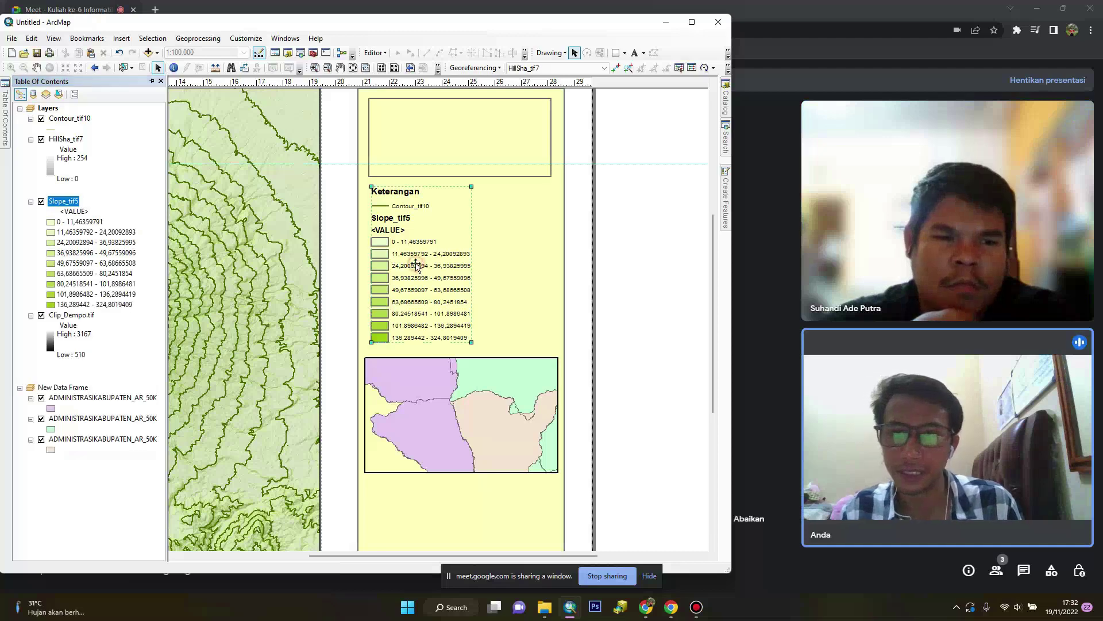
right_click(416, 264)
click(522, 464)
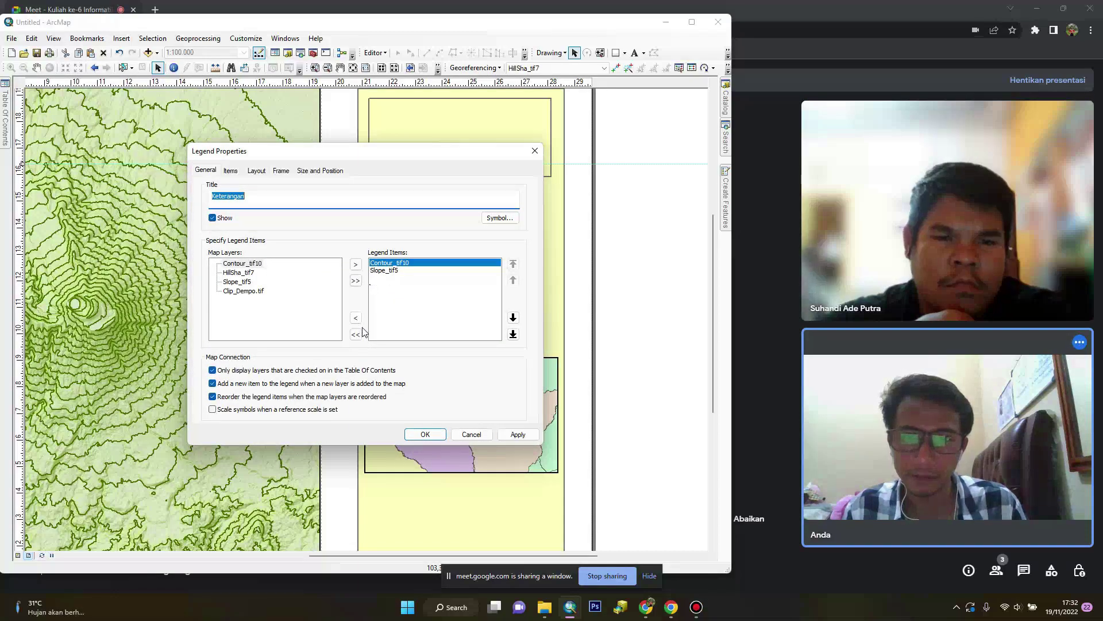
click(261, 290)
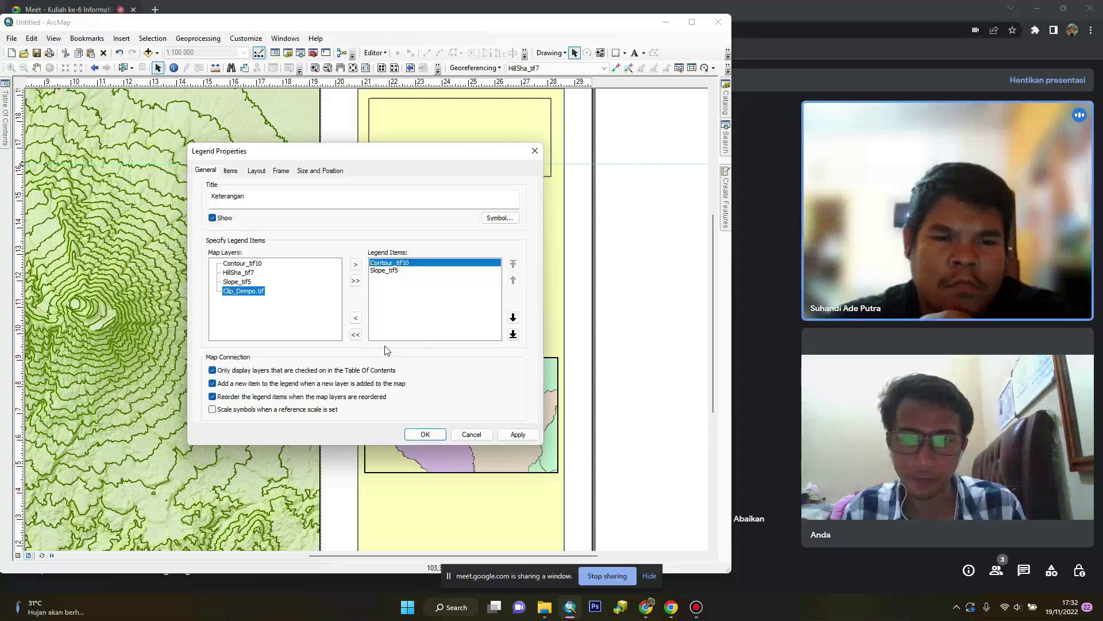
click(355, 266)
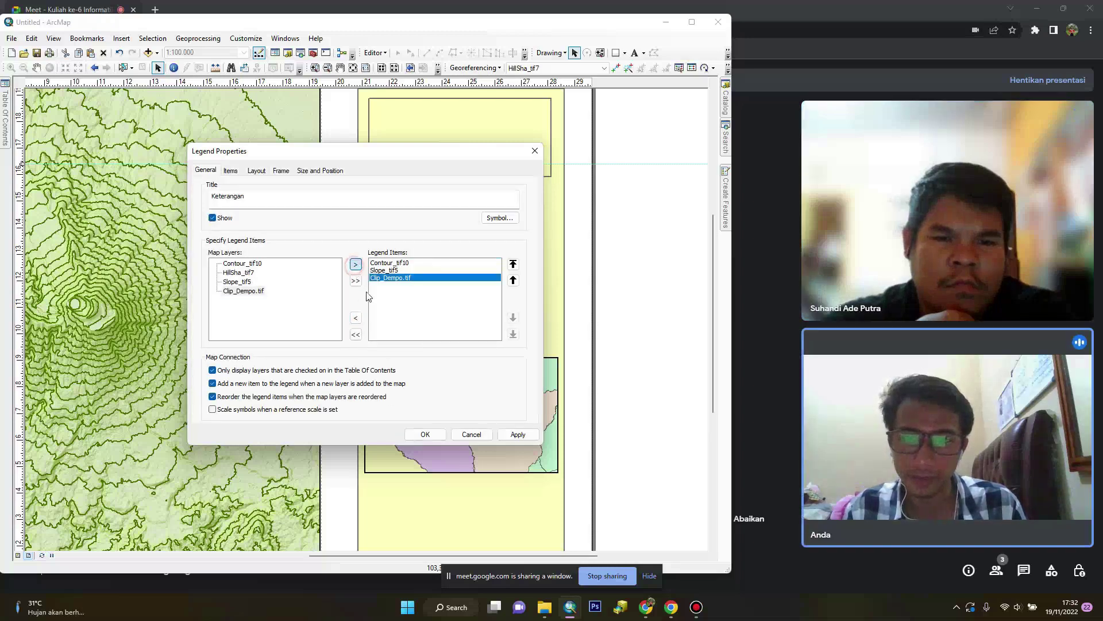
click(432, 434)
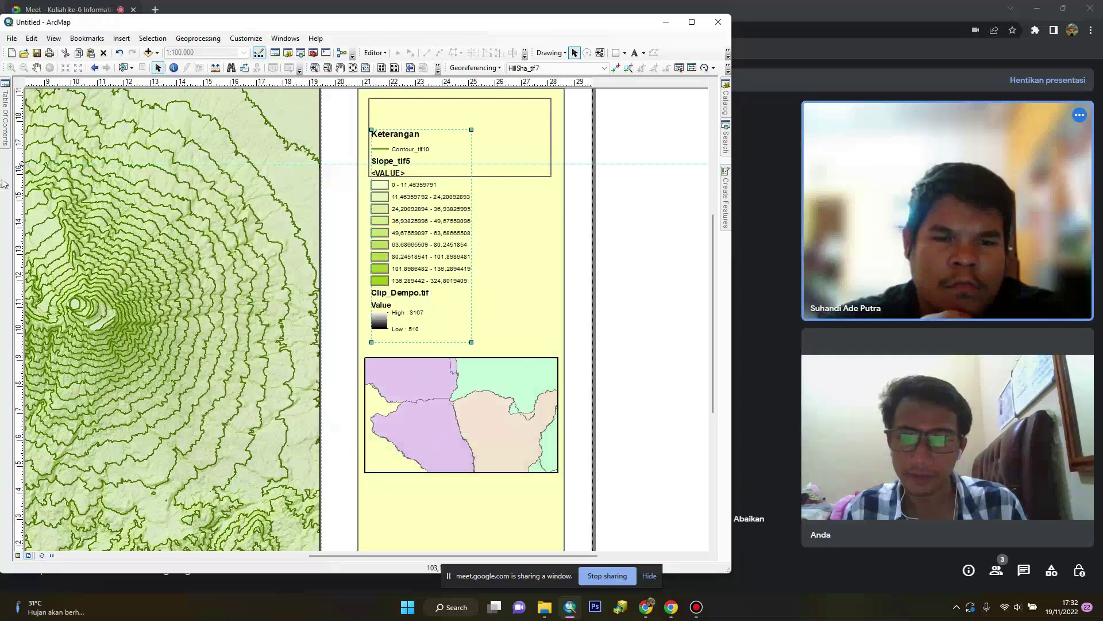
Switch Clip_Dempo.tif to the yellow-green colour ramp and move the legend lower on the page
mouse_move(7, 146)
click(51, 348)
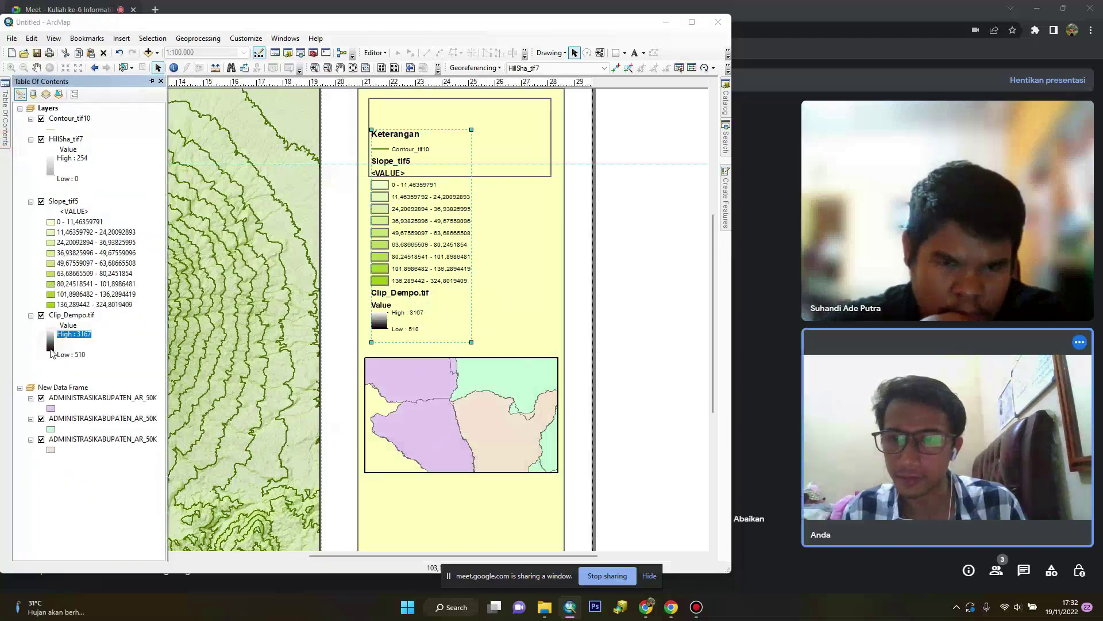
click(159, 384)
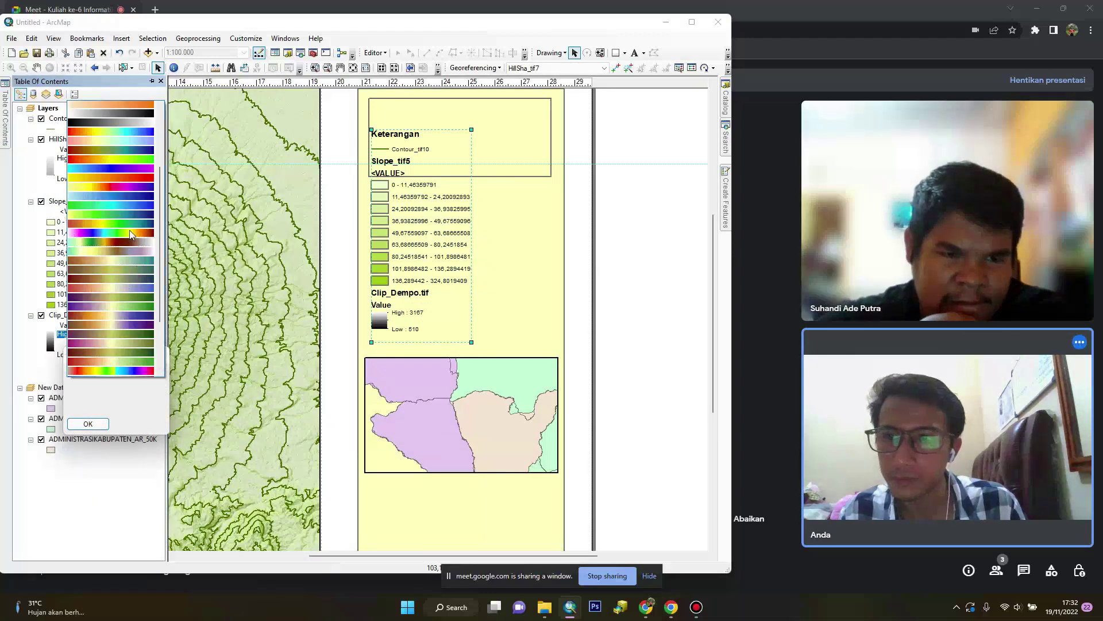
click(129, 197)
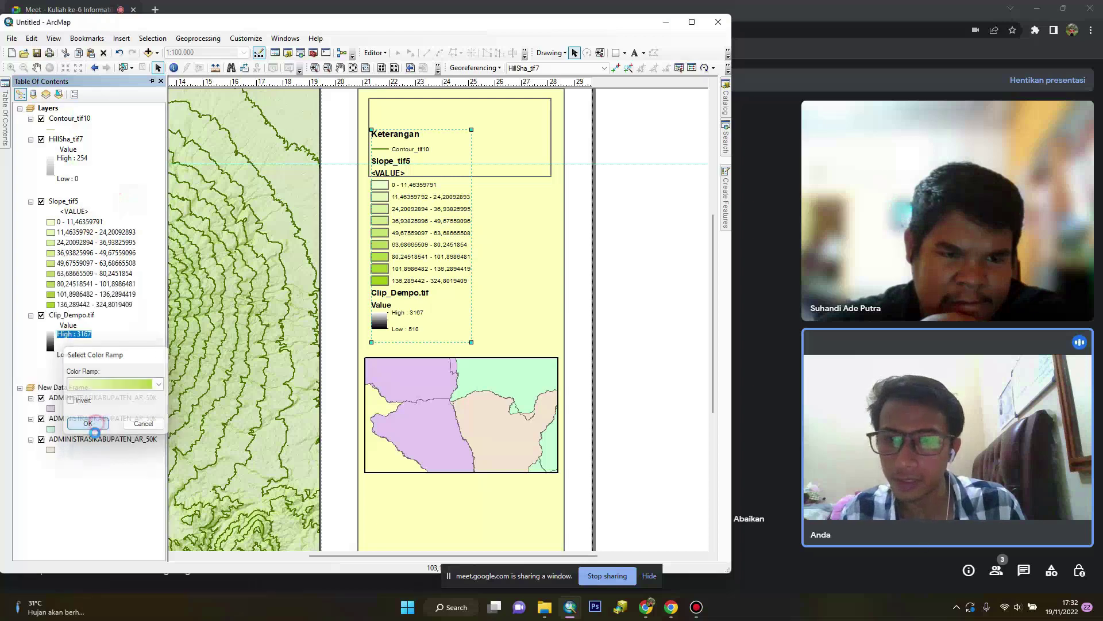
click(88, 423)
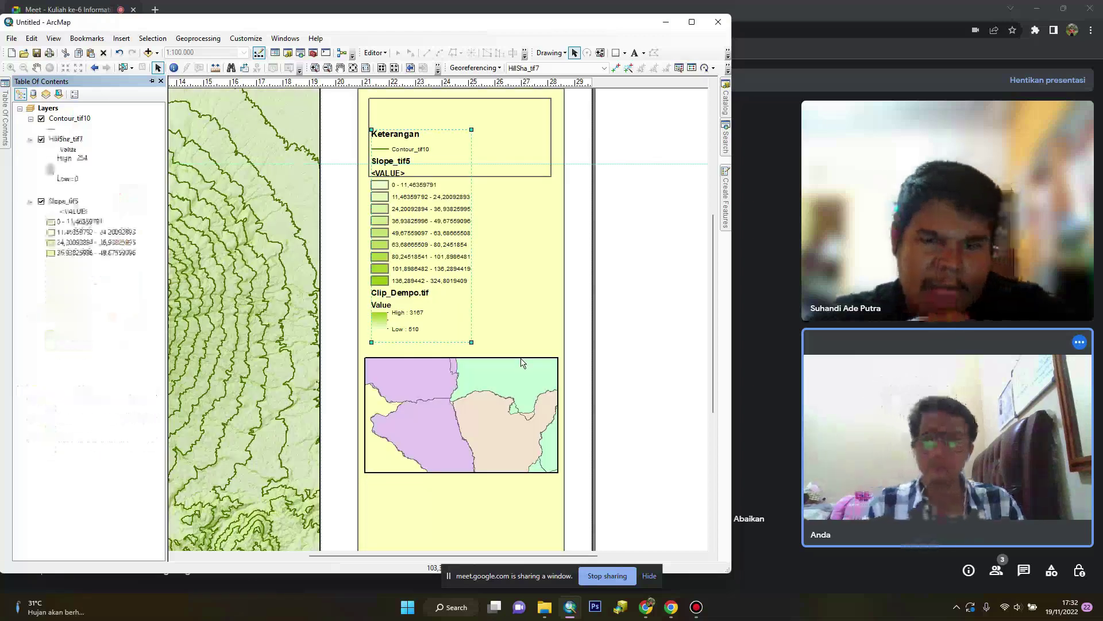
drag(431, 237, 437, 279)
Remove Slope_tif5 from the Keterangan legend and move the legend higher on the page
right_click(434, 282)
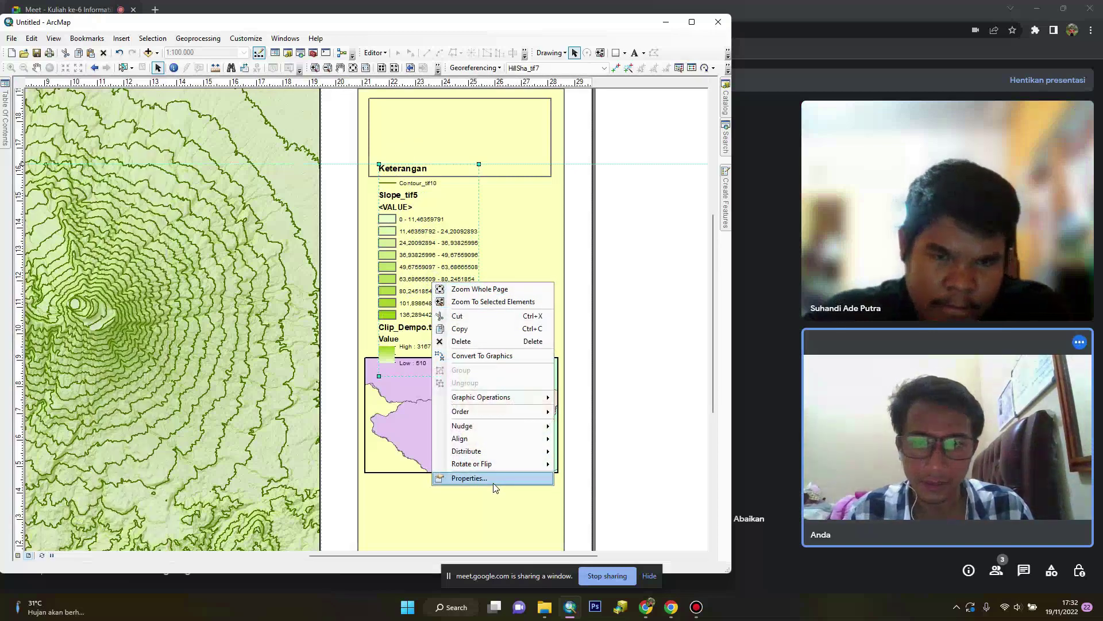
click(493, 481)
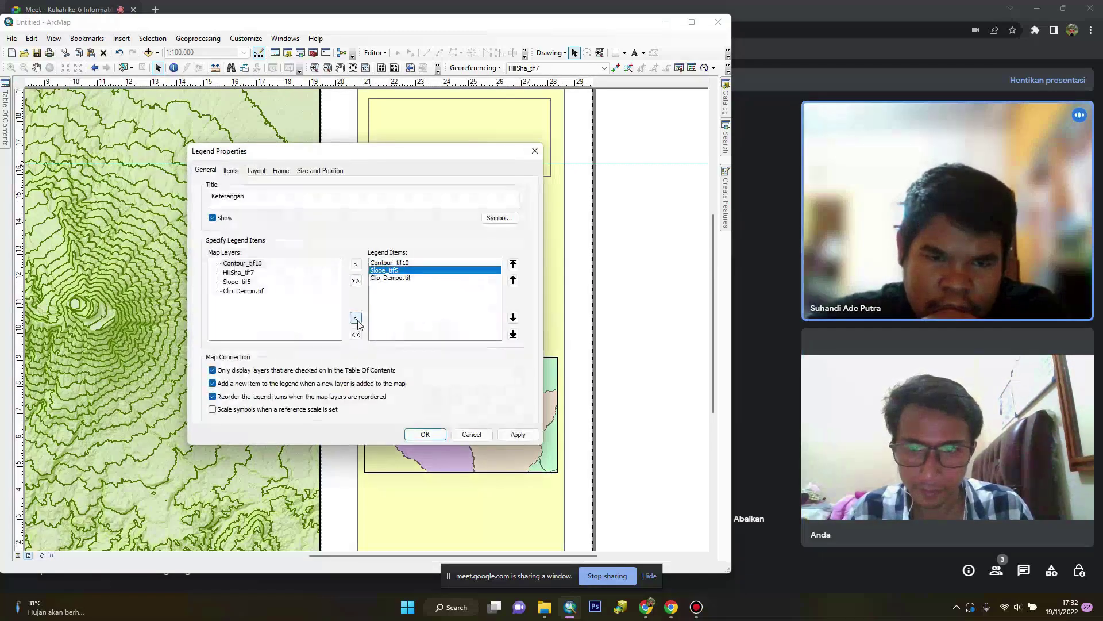
click(425, 434)
drag(404, 319, 395, 217)
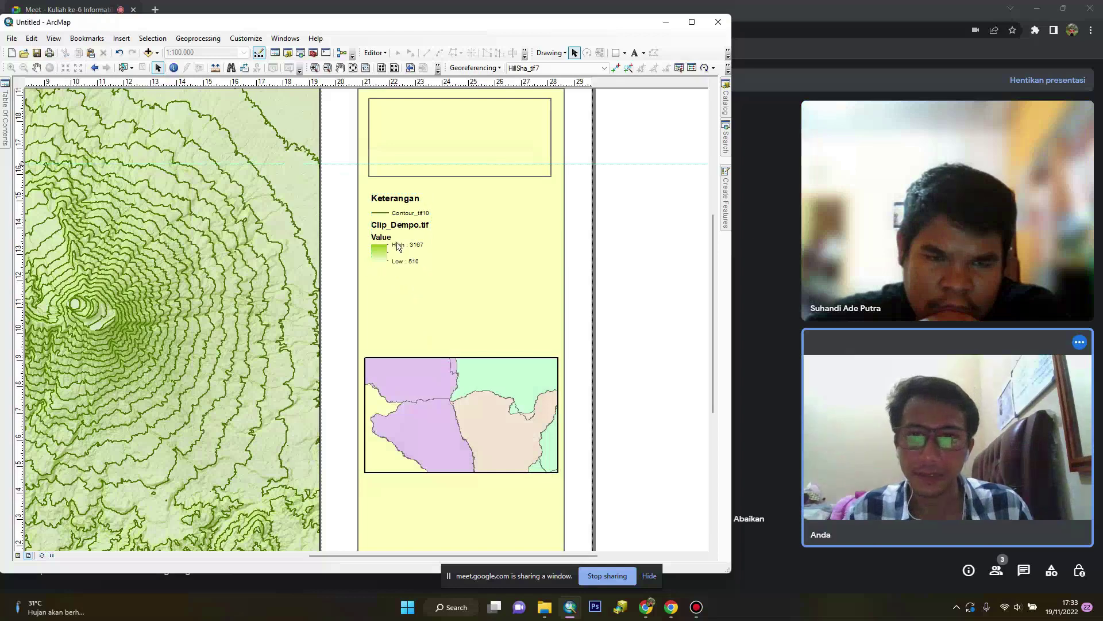
Rename Clip_Dempo.tif to 'Elevasi' and delete its 'Value' heading in the layer list
mouse_move(6, 128)
double_click(77, 316)
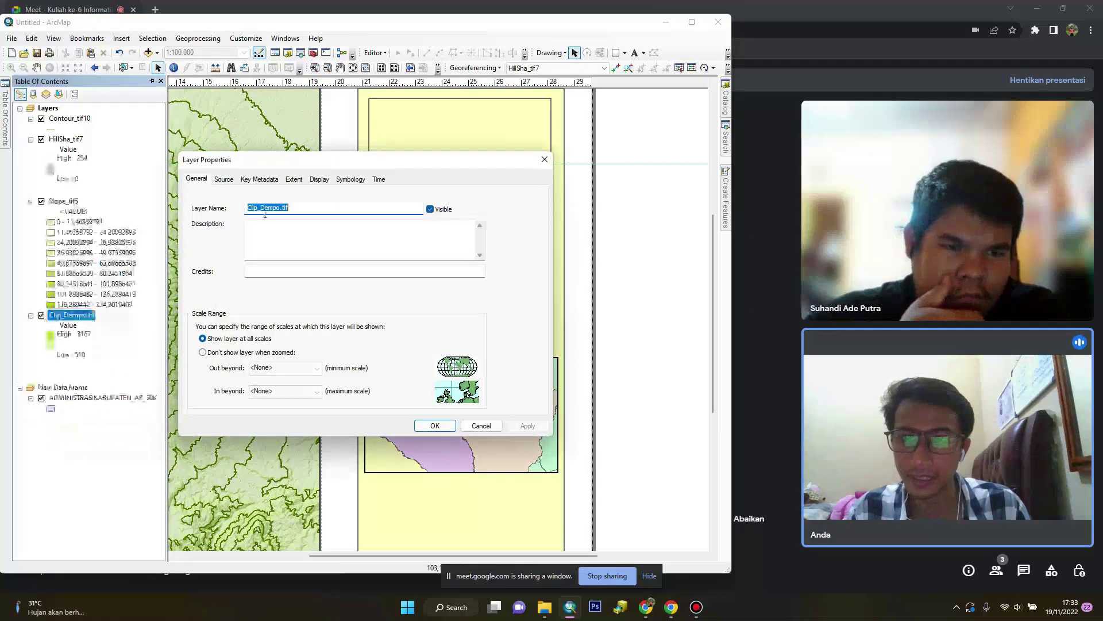
text(Elevasi)
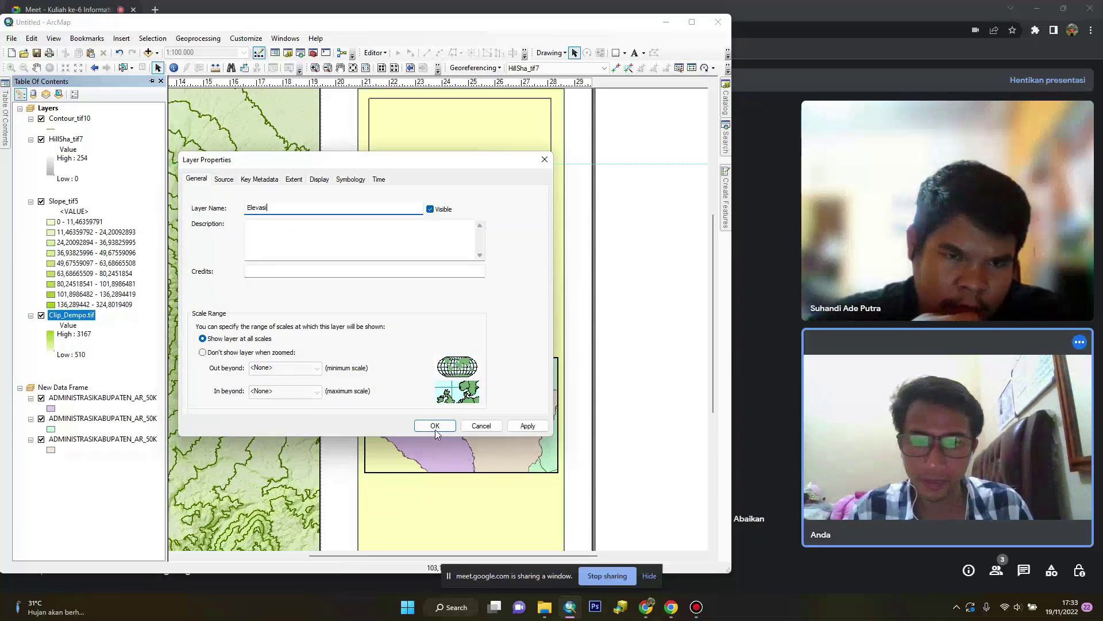
click(436, 430)
click(69, 327)
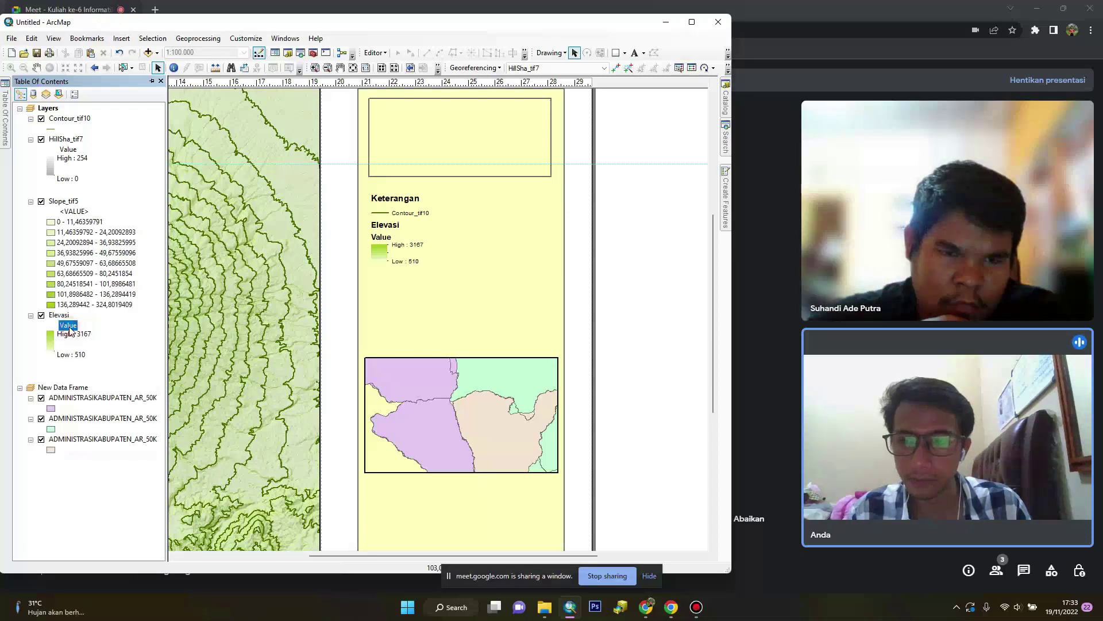
click(131, 368)
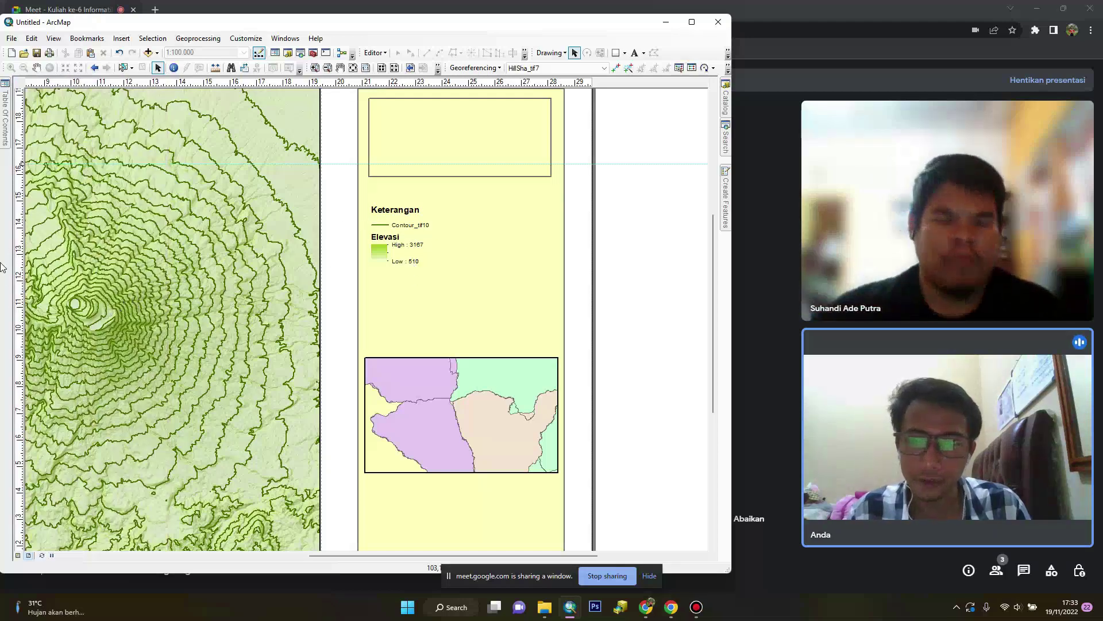
Change the Elevasi high label from 'High : 3167' to '3167 mdpl'
mouse_move(4, 92)
click(81, 336)
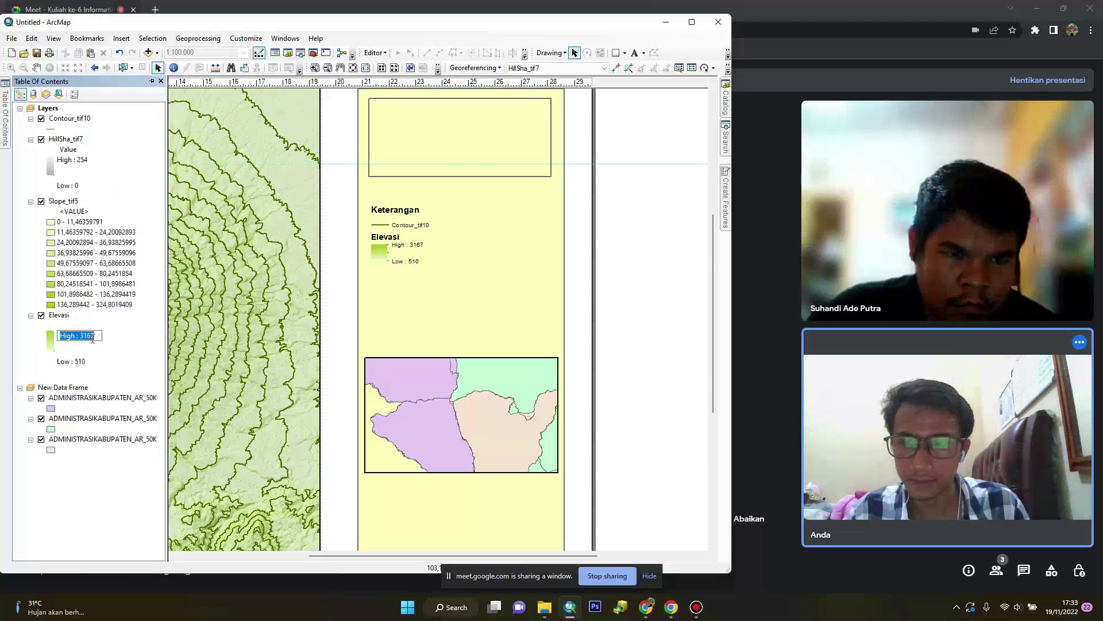
drag(81, 335, 59, 335)
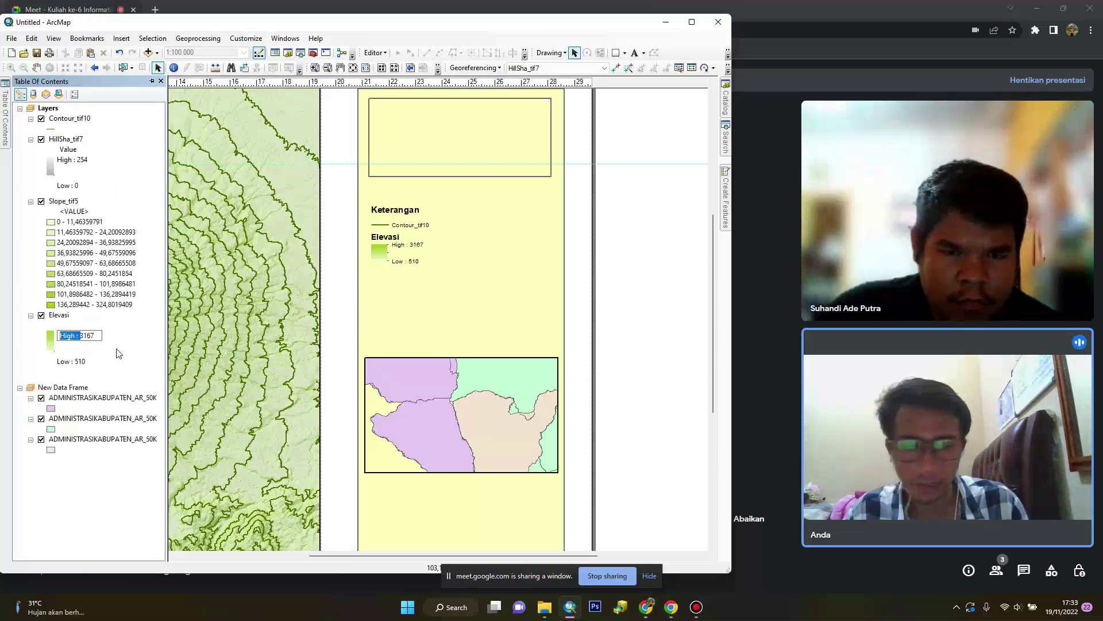
key(End)
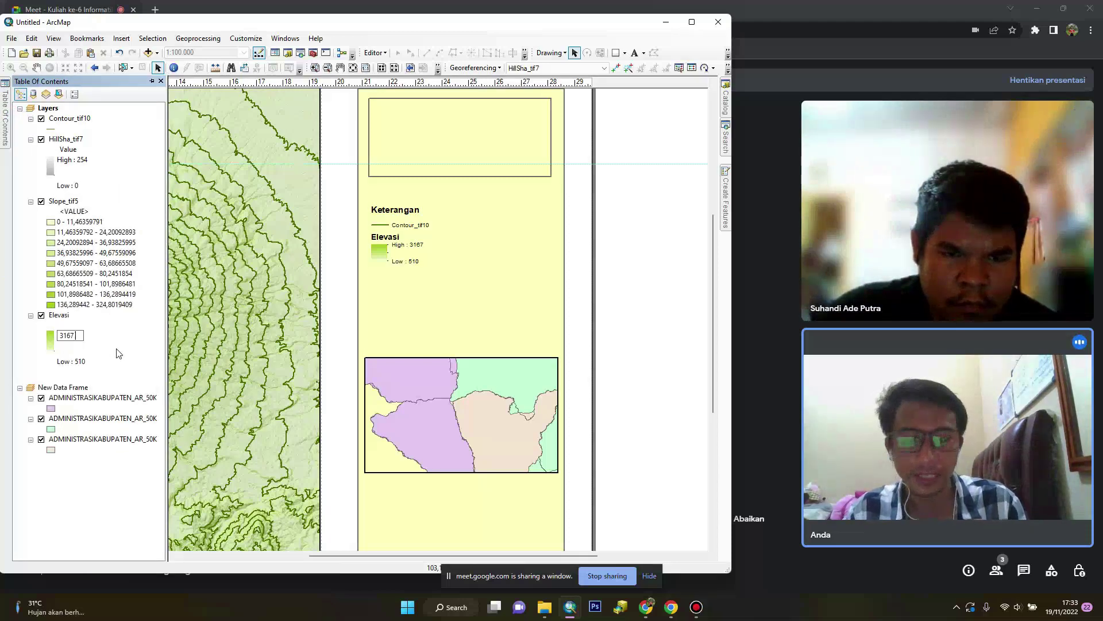
text(mdpl)
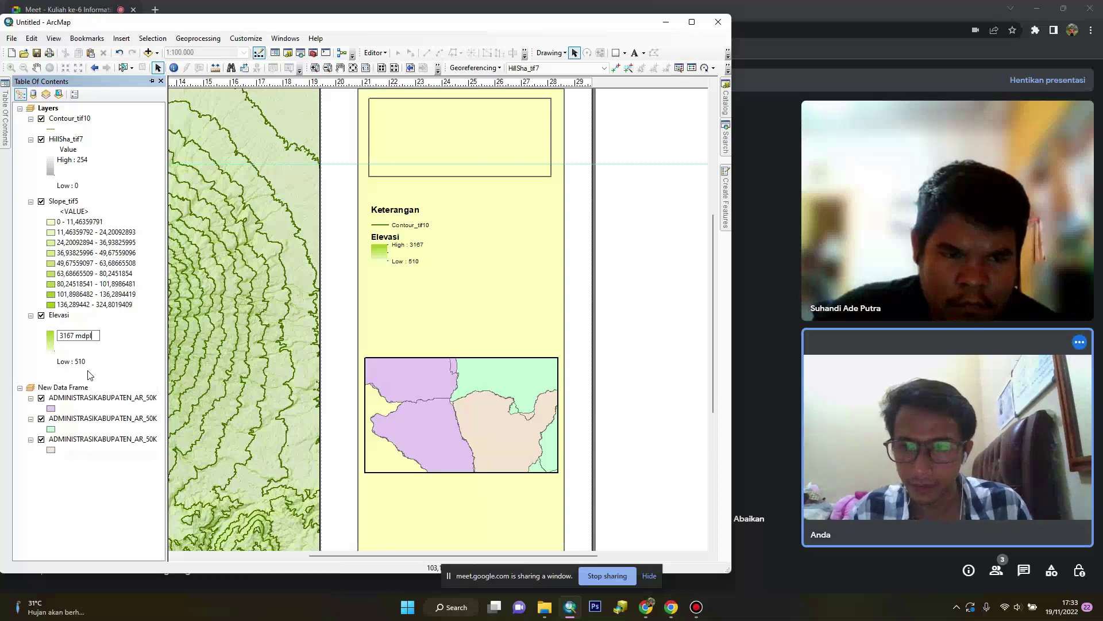
click(80, 357)
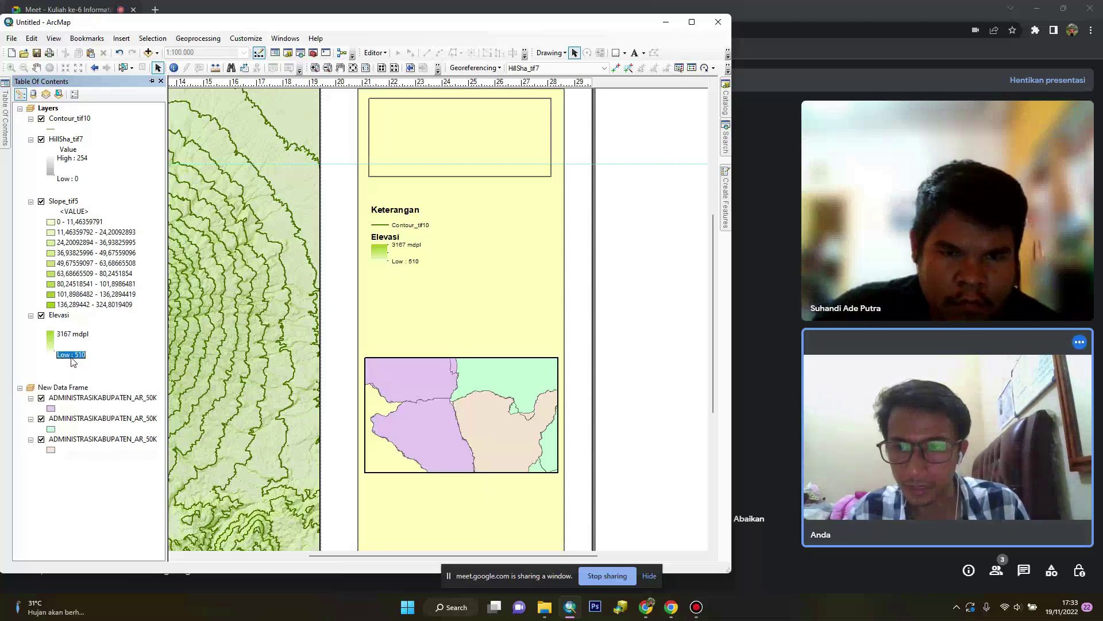
Change the low label to '510 mdpl' and slightly enlarge the legend on the layout
key(Delete)
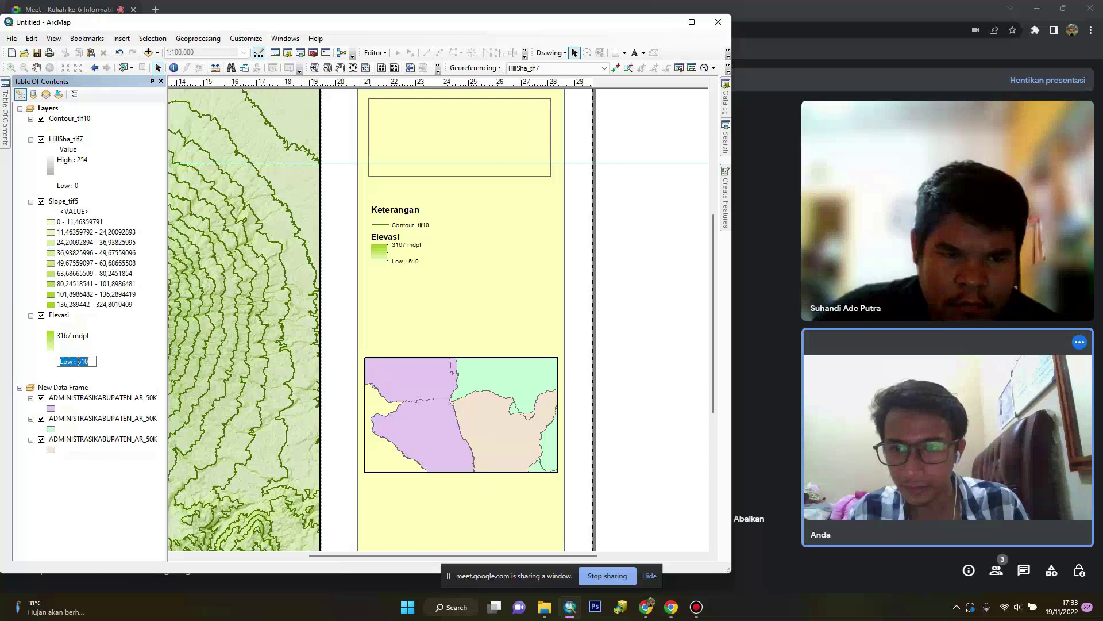
key(Delete)
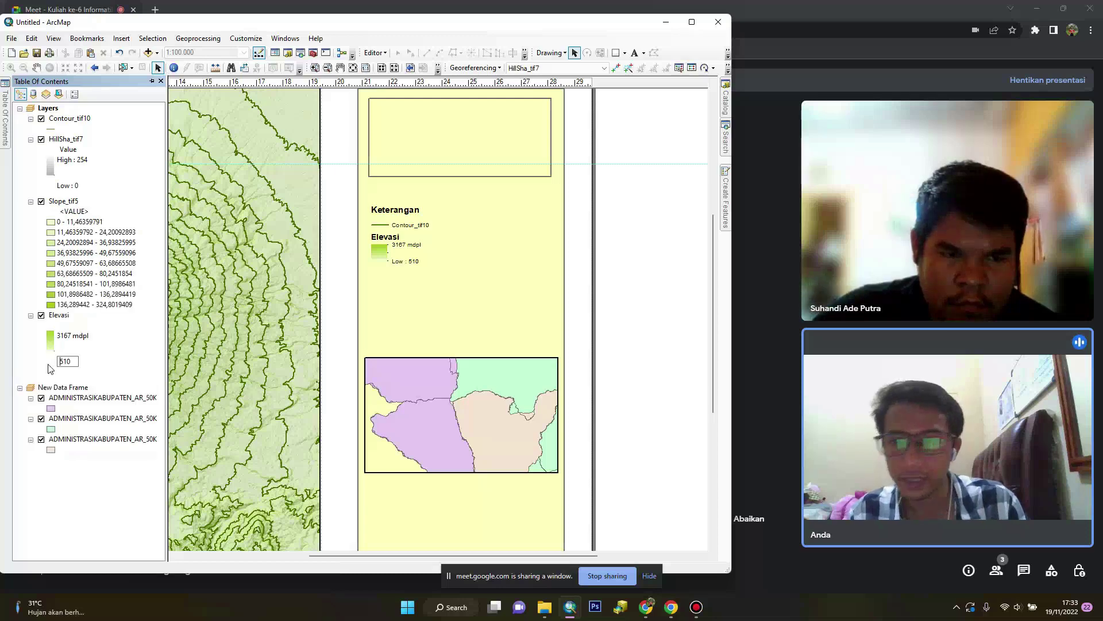
text(m)
key(Return)
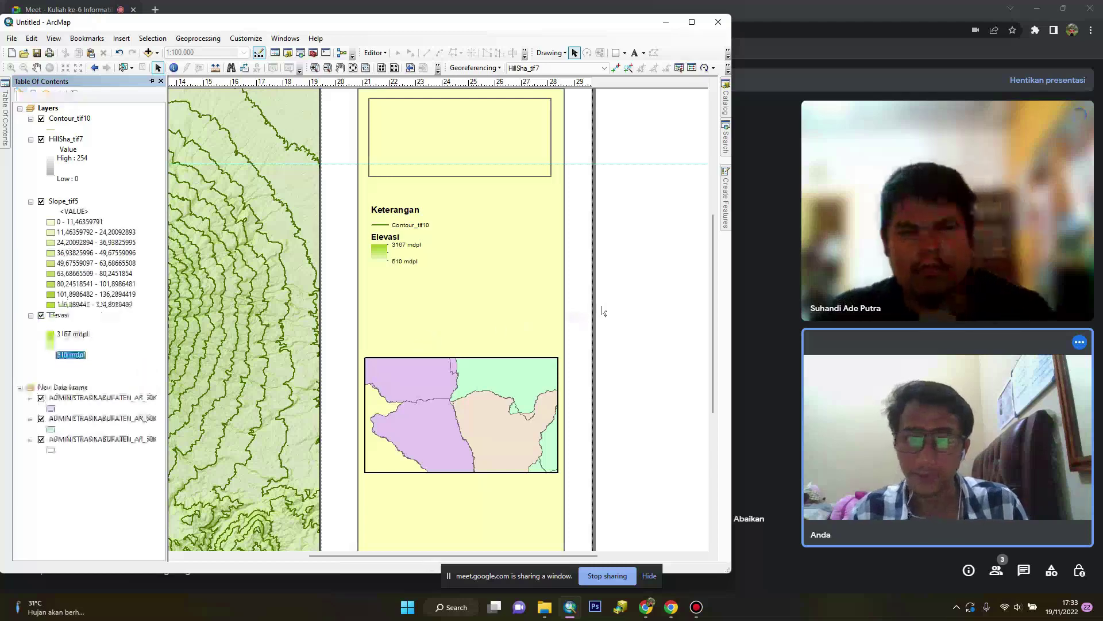
click(396, 236)
drag(430, 274, 438, 284)
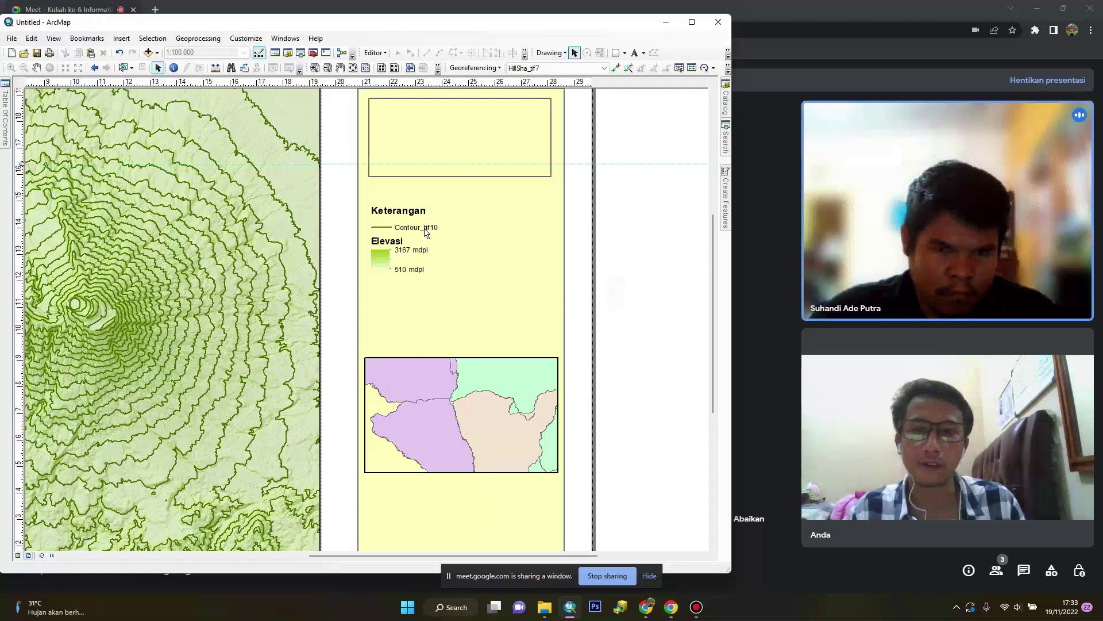
Rename the Contour_tif10 layer to 'Garis Kontur'
mouse_move(5, 118)
double_click(78, 119)
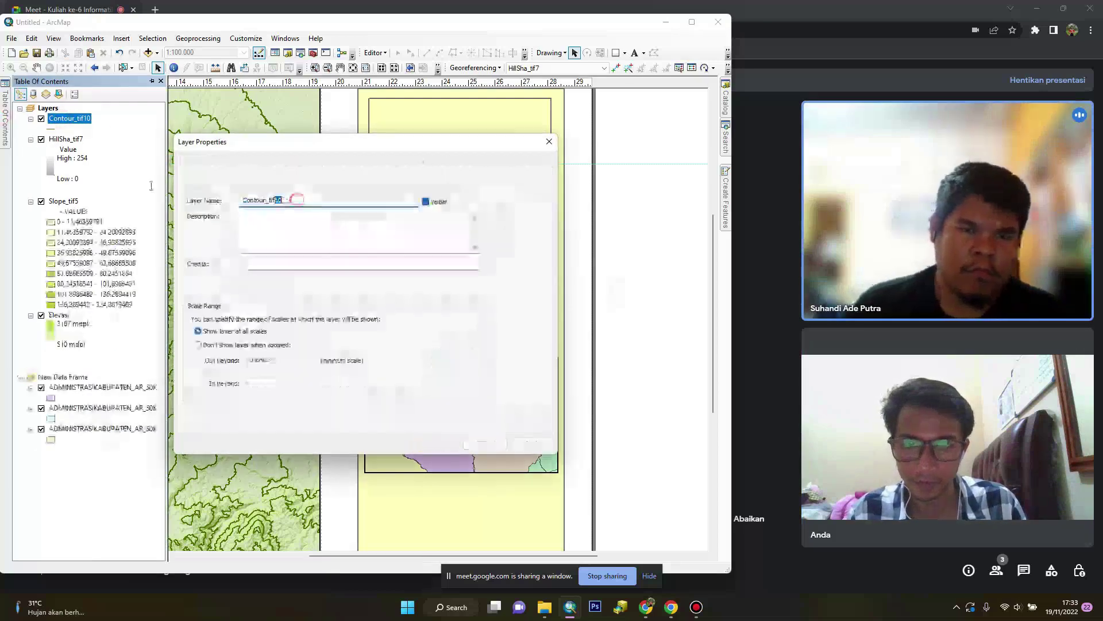
text(Kontur)
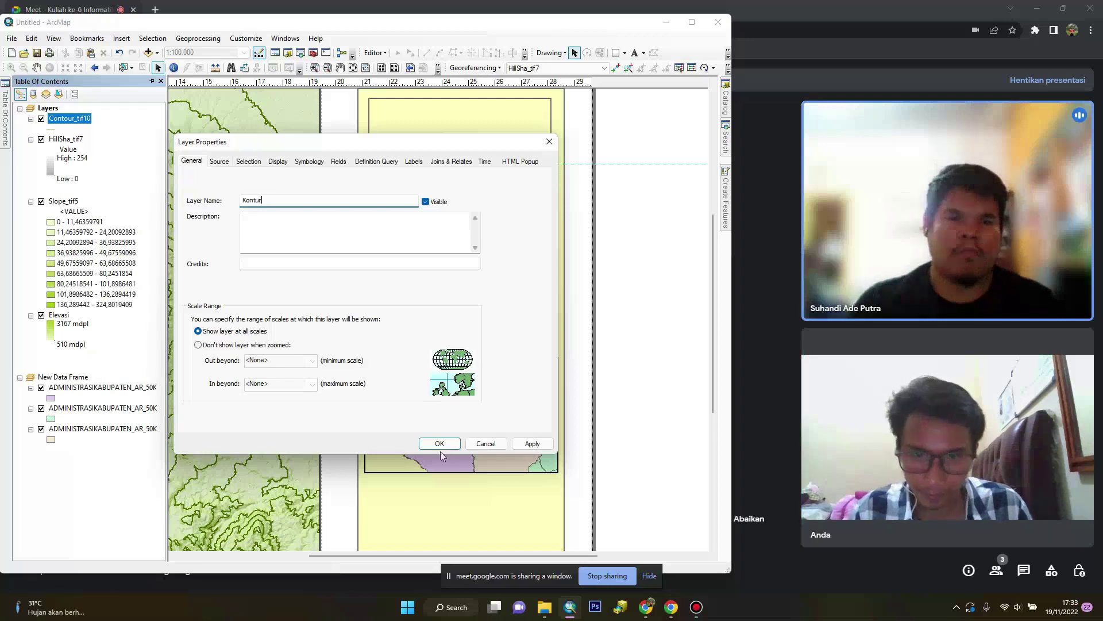
click(444, 447)
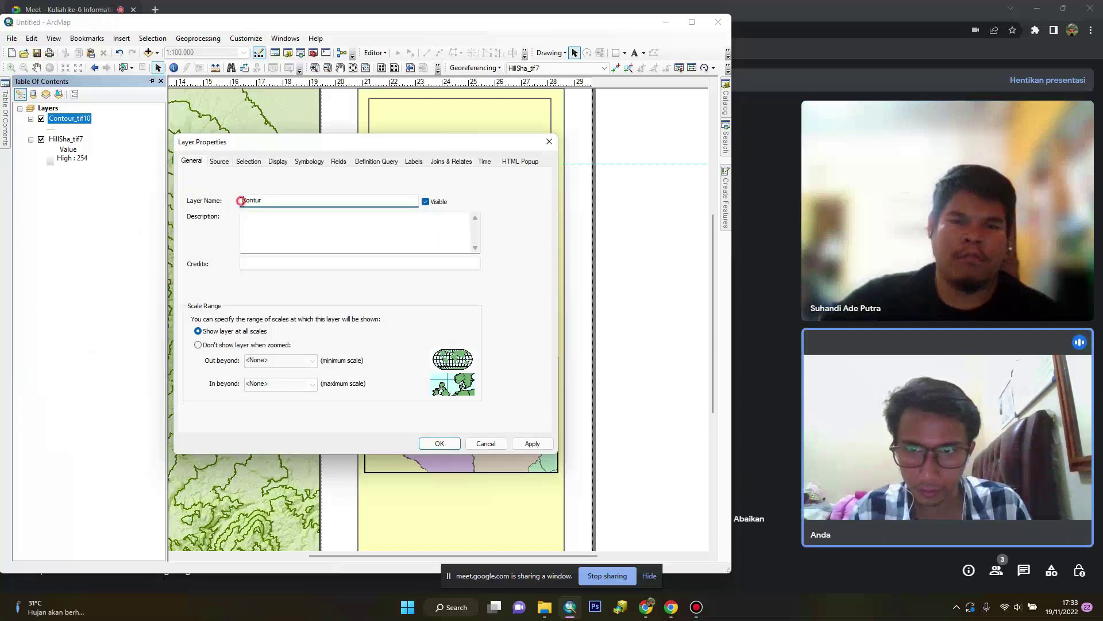
text(Garis)
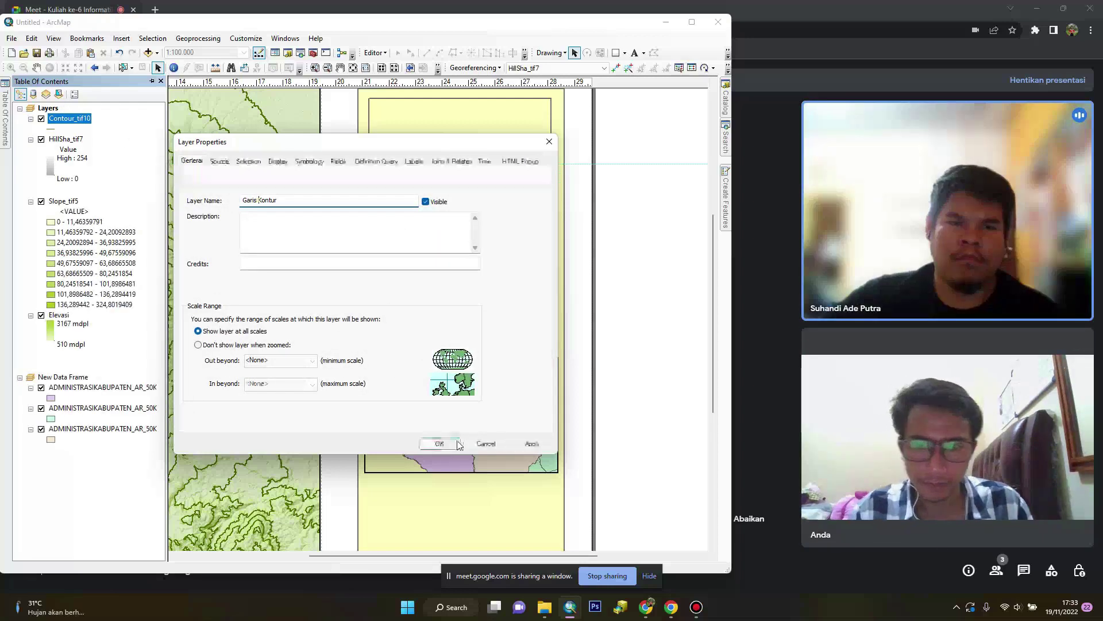
click(439, 443)
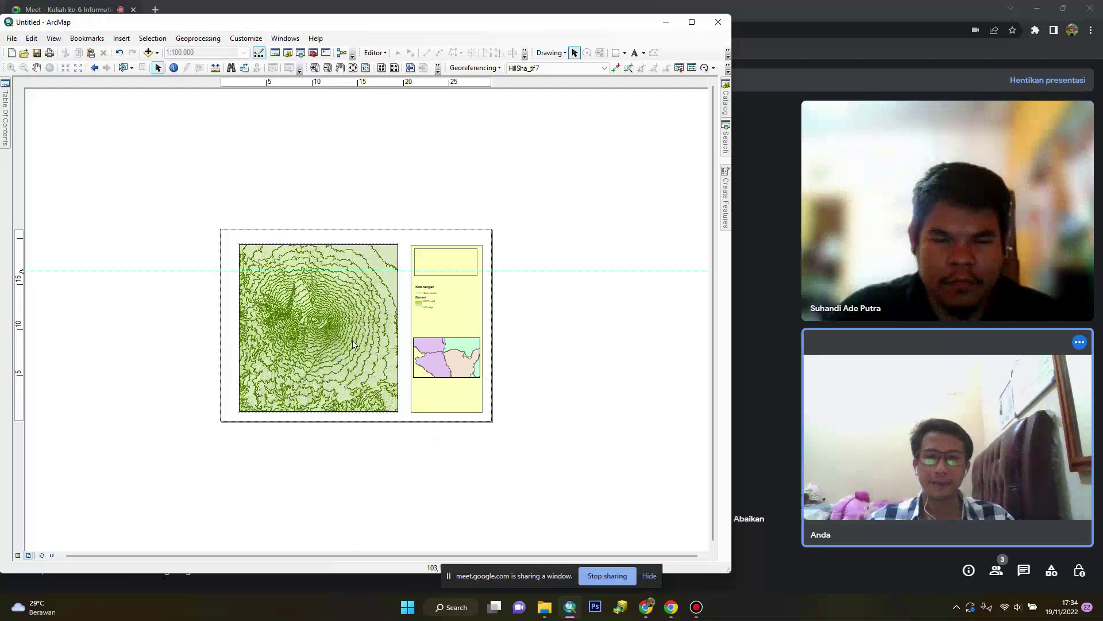
Zoom out to the whole layout page, then open and cancel the Add Data dialog
scroll(333, 346, down, 2)
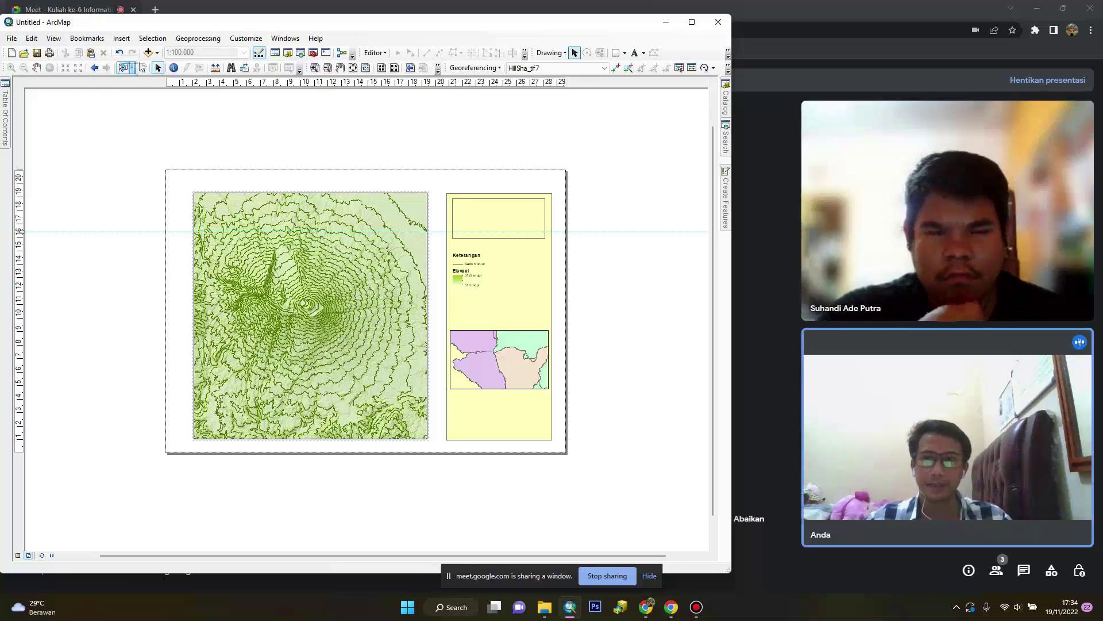
click(149, 53)
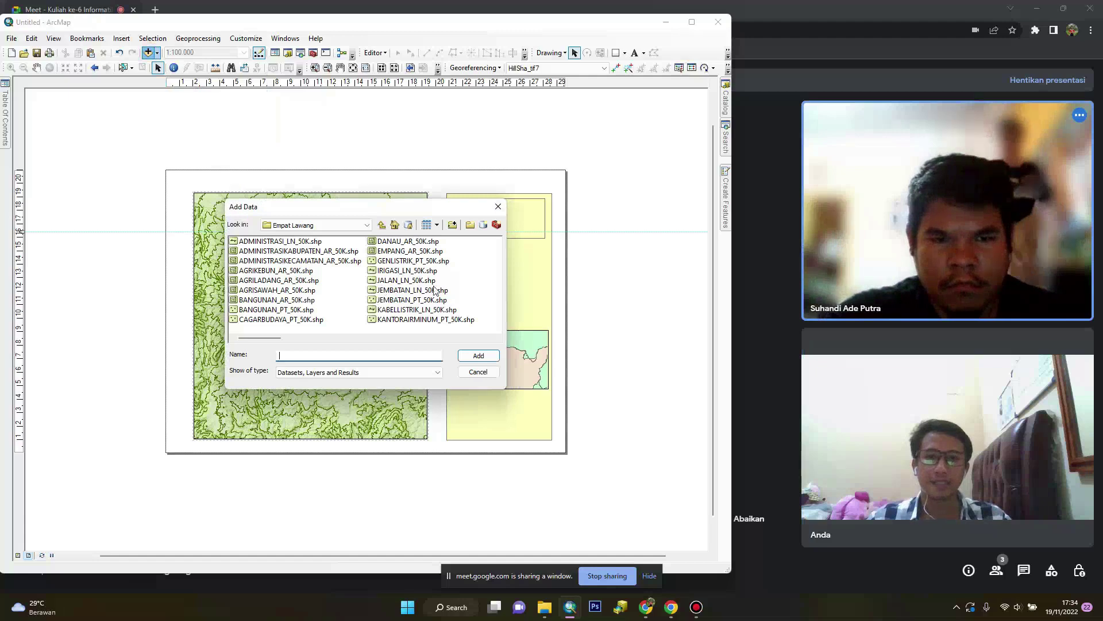
click(480, 372)
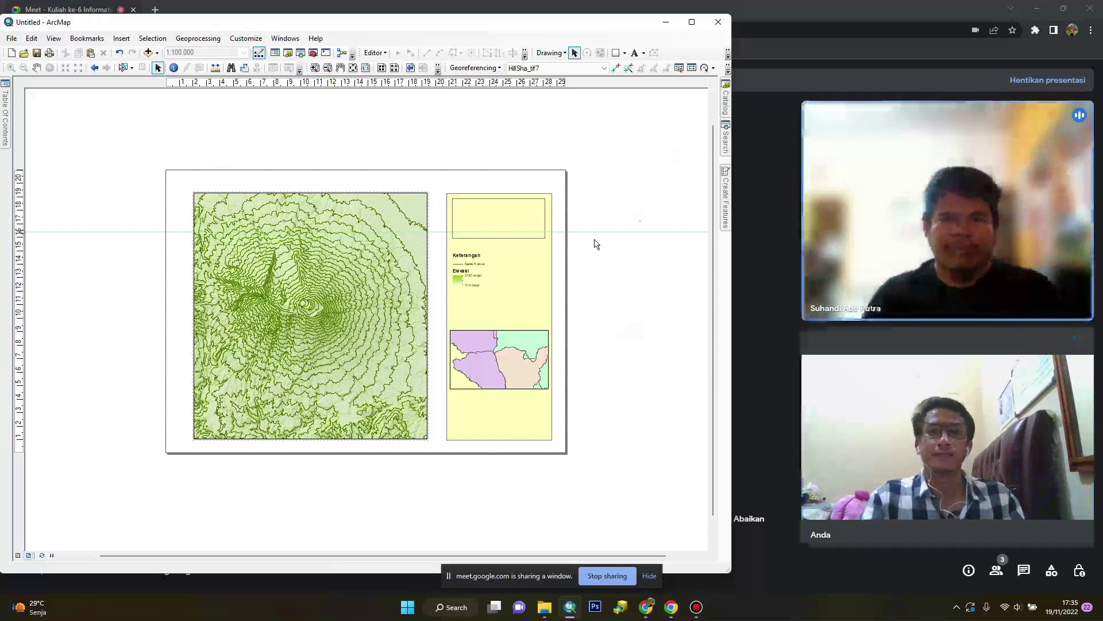
Stop presenting and close ArcMap, agreeing to save the changes
click(603, 575)
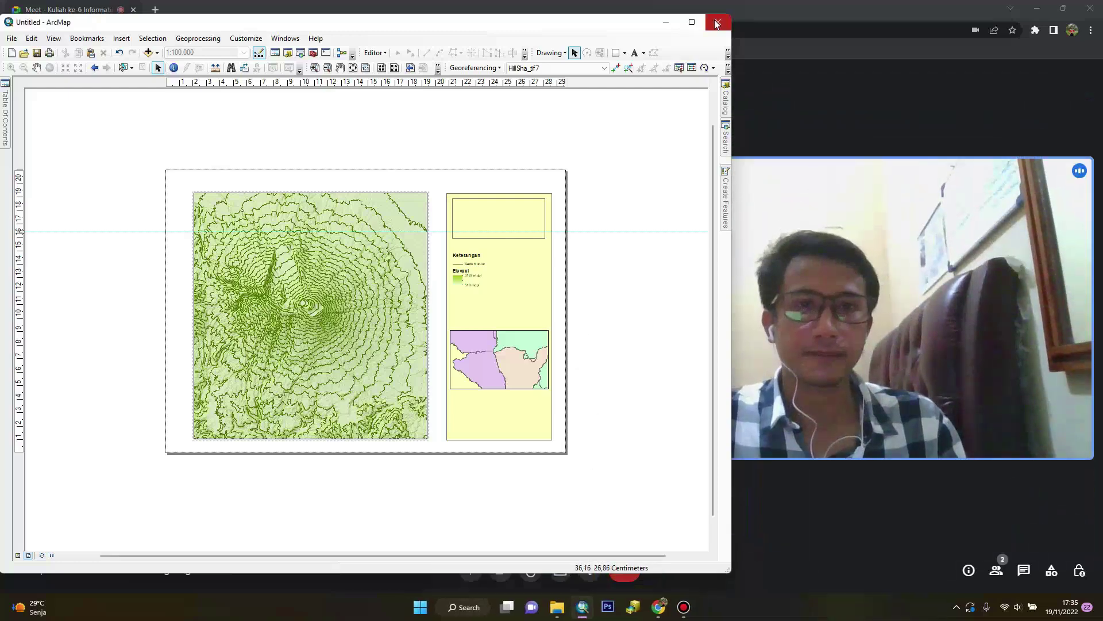
click(717, 23)
click(325, 323)
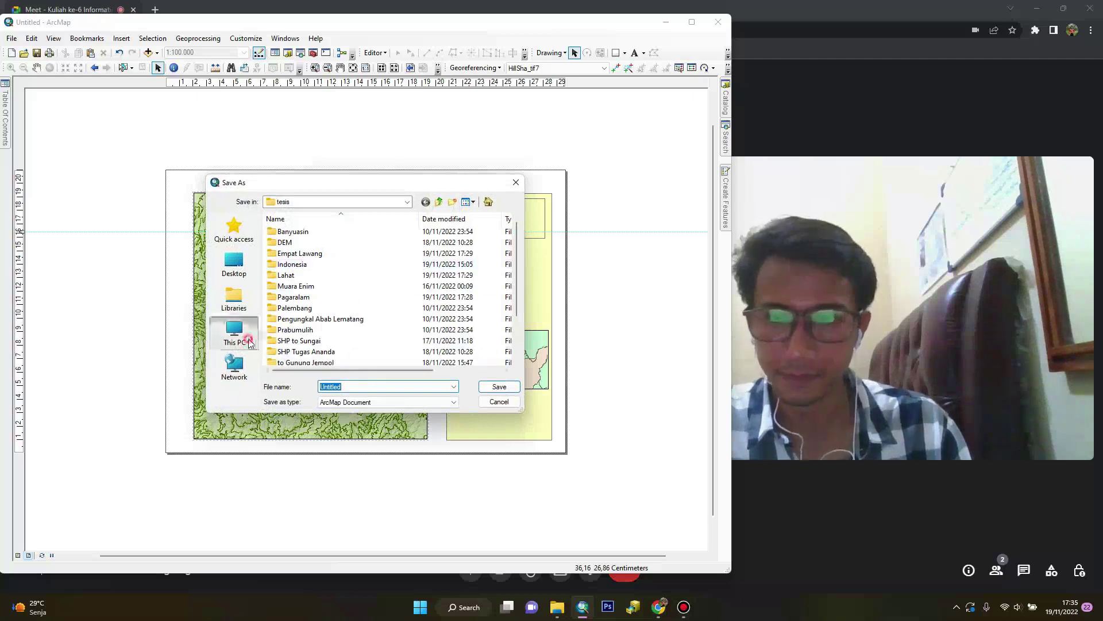
Save the map document in D:\Kuliah Informatika Lingkungan\Minggu Ke-6
click(234, 333)
scroll(310, 261, down, 5)
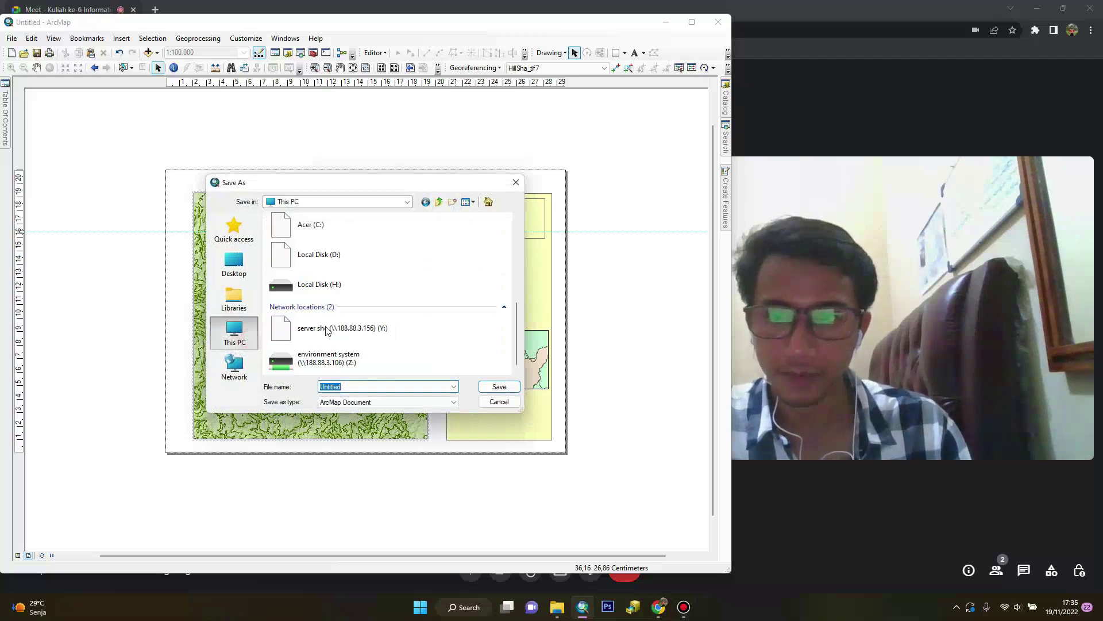
click(328, 259)
double_click(329, 259)
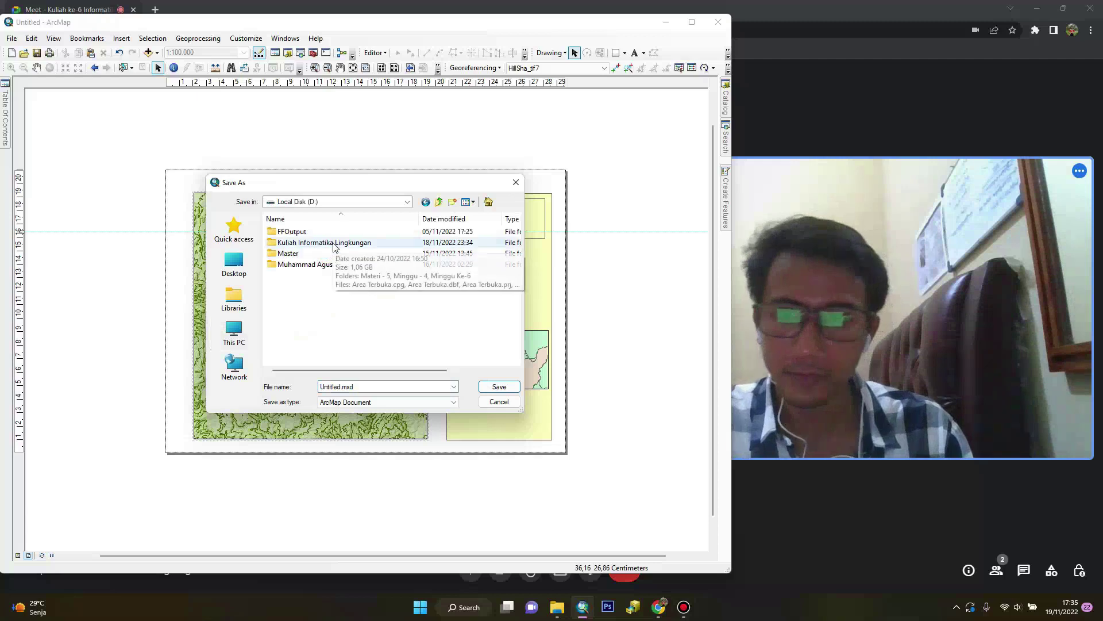
double_click(332, 242)
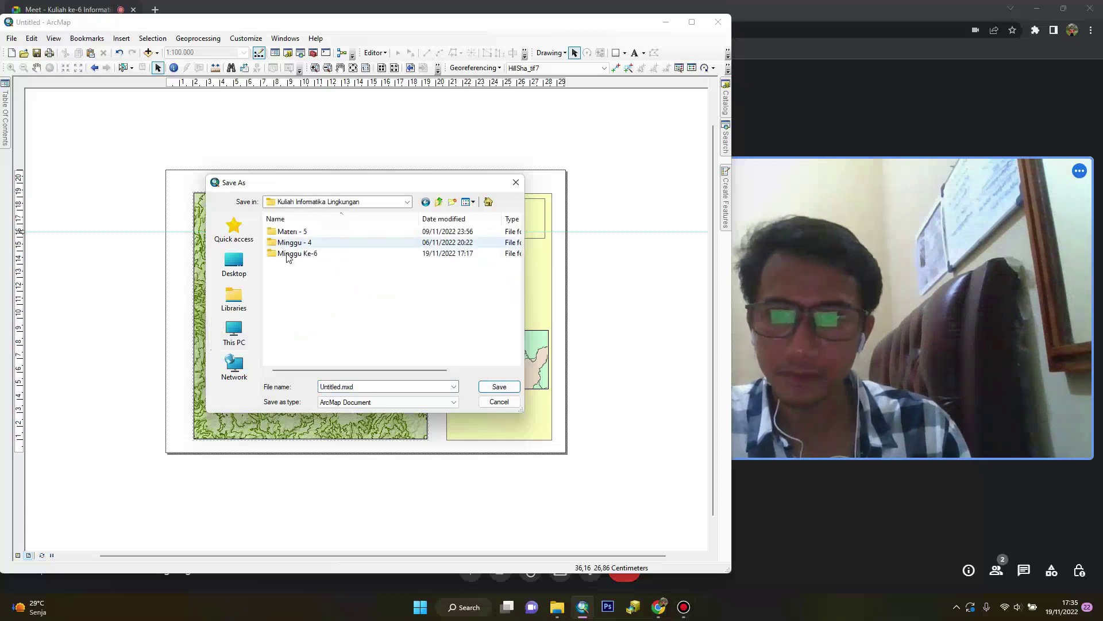
double_click(288, 254)
click(333, 387)
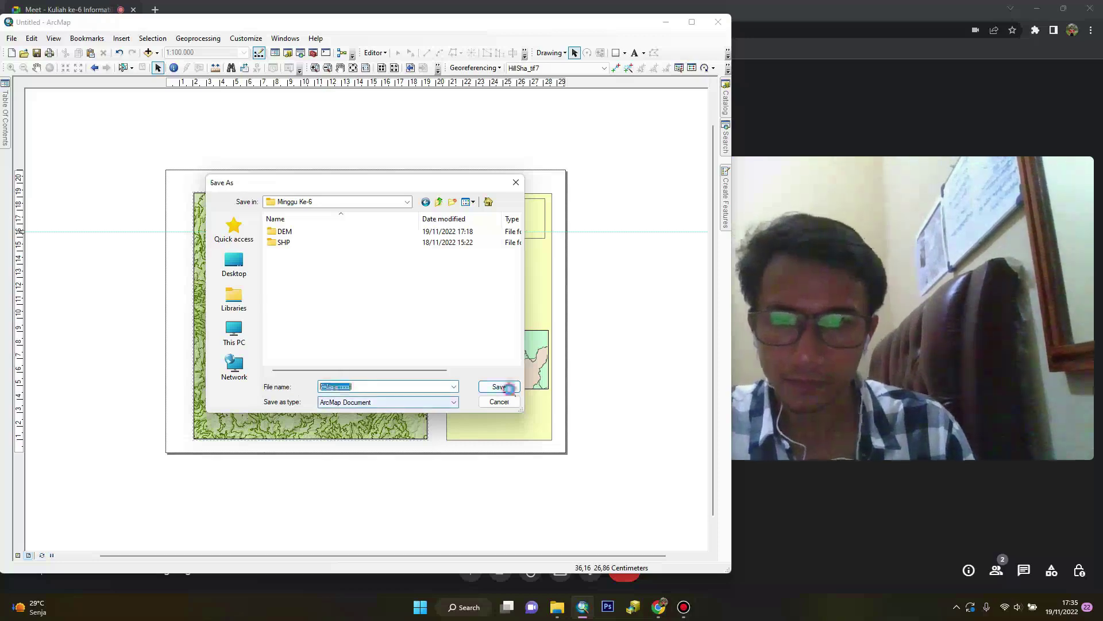
click(499, 387)
key(alt+Tab)
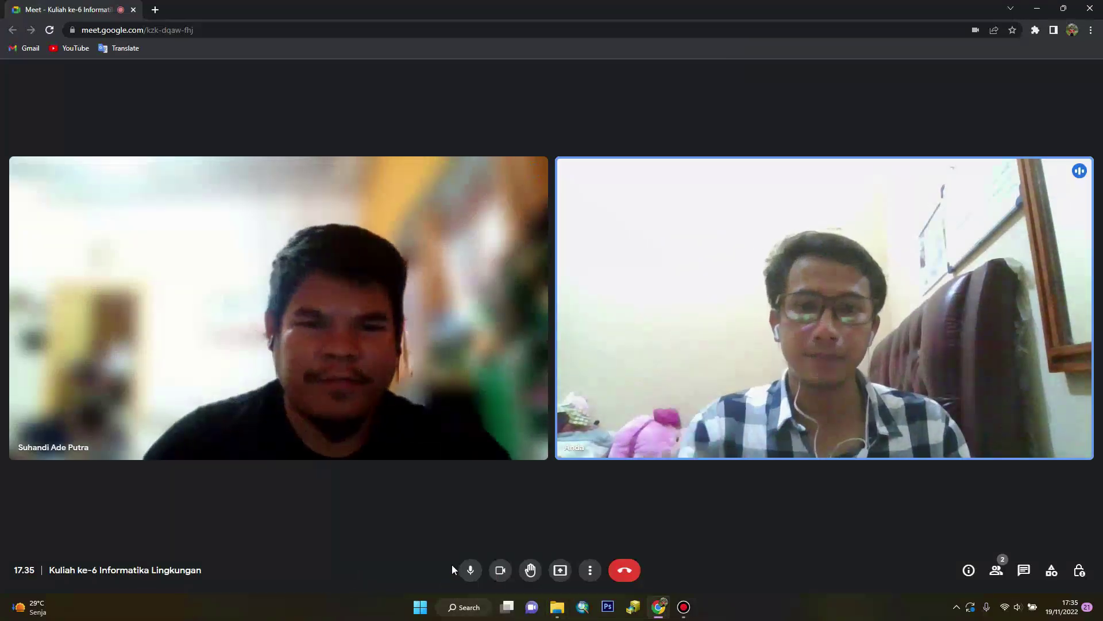
Launch ArcScene 10.8 from the Start menu and dismiss Getting Started
click(428, 609)
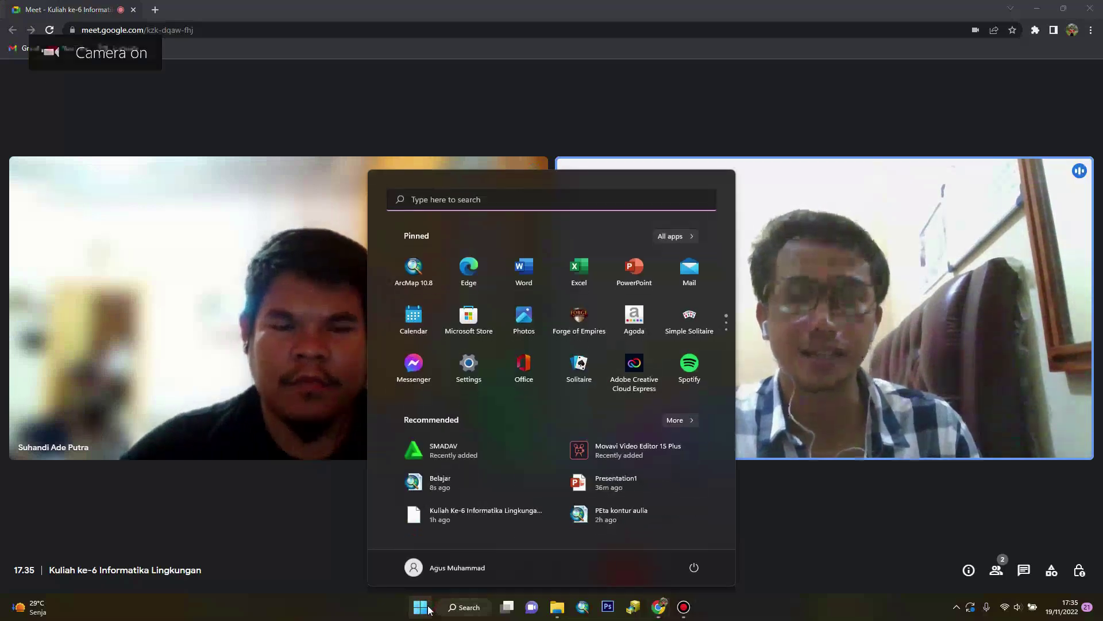
text(arcScene 10.8)
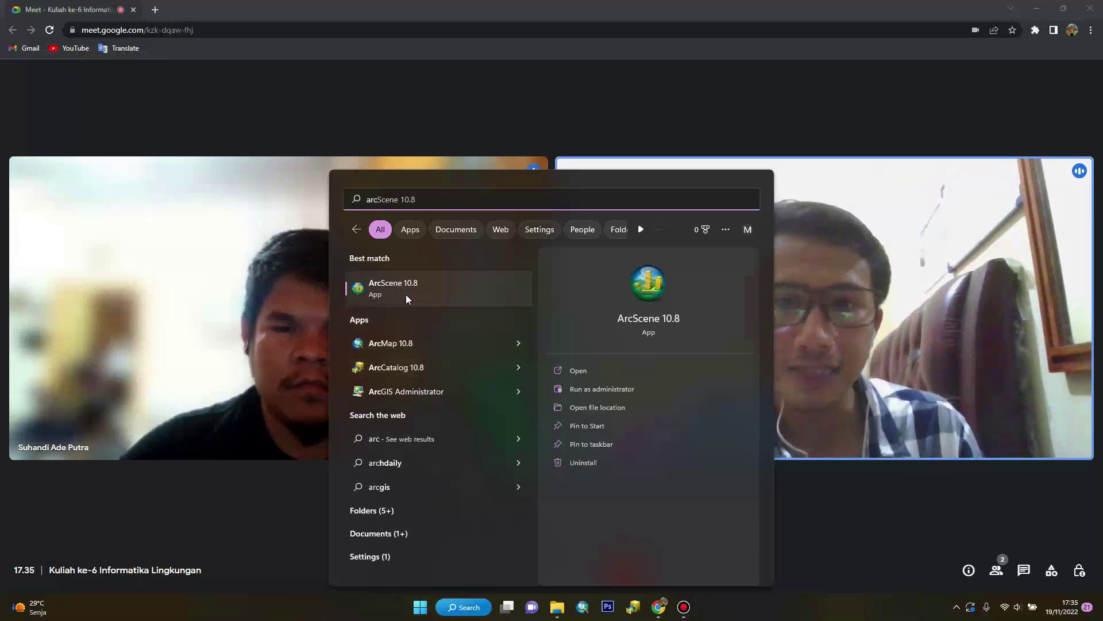
click(406, 298)
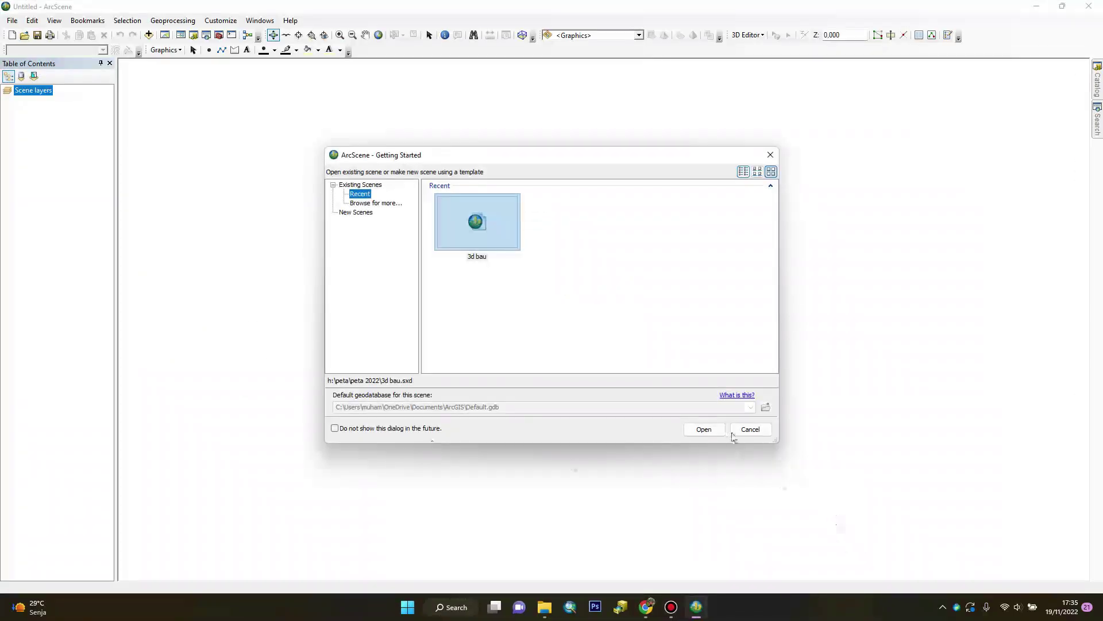
click(742, 430)
Hide the screen recorder and present the ArcScene window in Google Meet
click(673, 609)
click(676, 611)
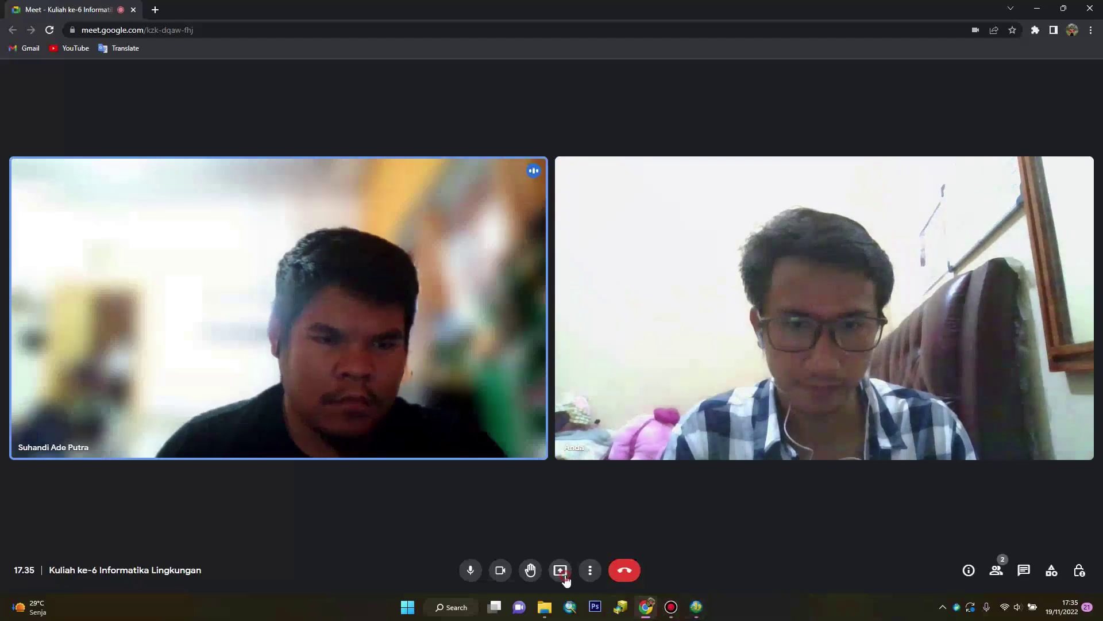
click(560, 570)
click(603, 515)
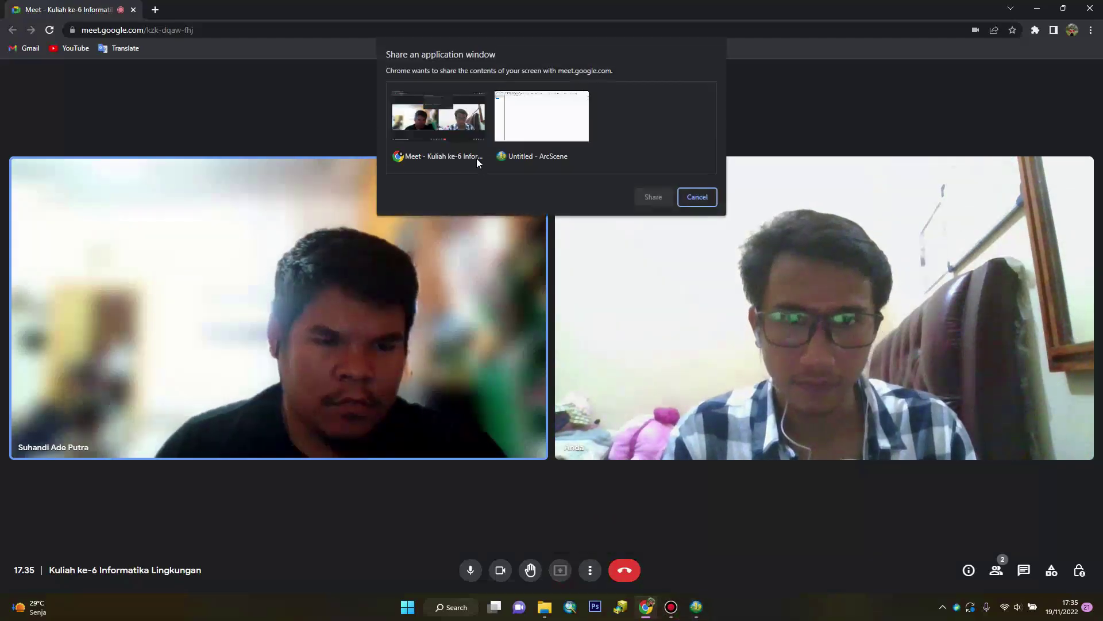
click(540, 115)
click(653, 196)
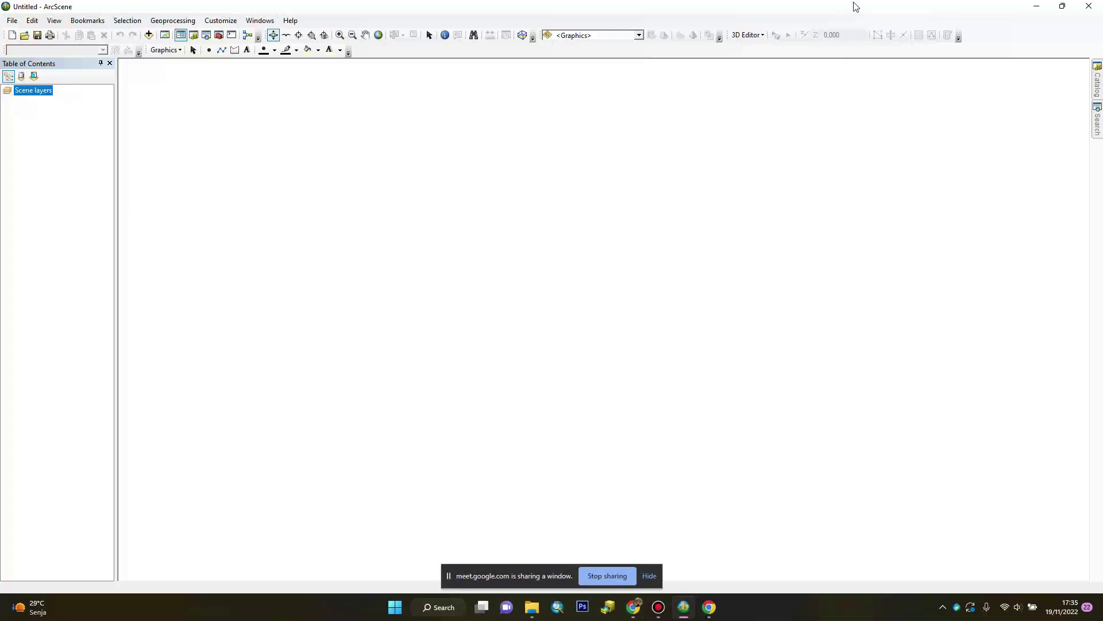
Resize and reposition the ArcScene window beside the meeting tiles
double_click(854, 7)
drag(653, 27, 581, 33)
drag(770, 449, 798, 525)
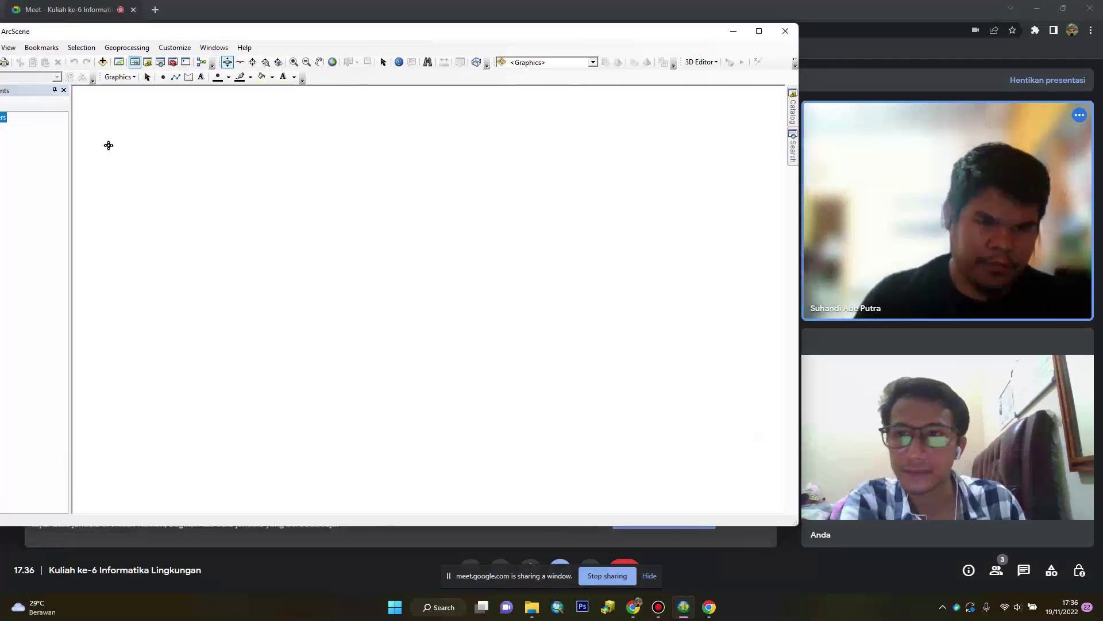
drag(218, 32, 265, 38)
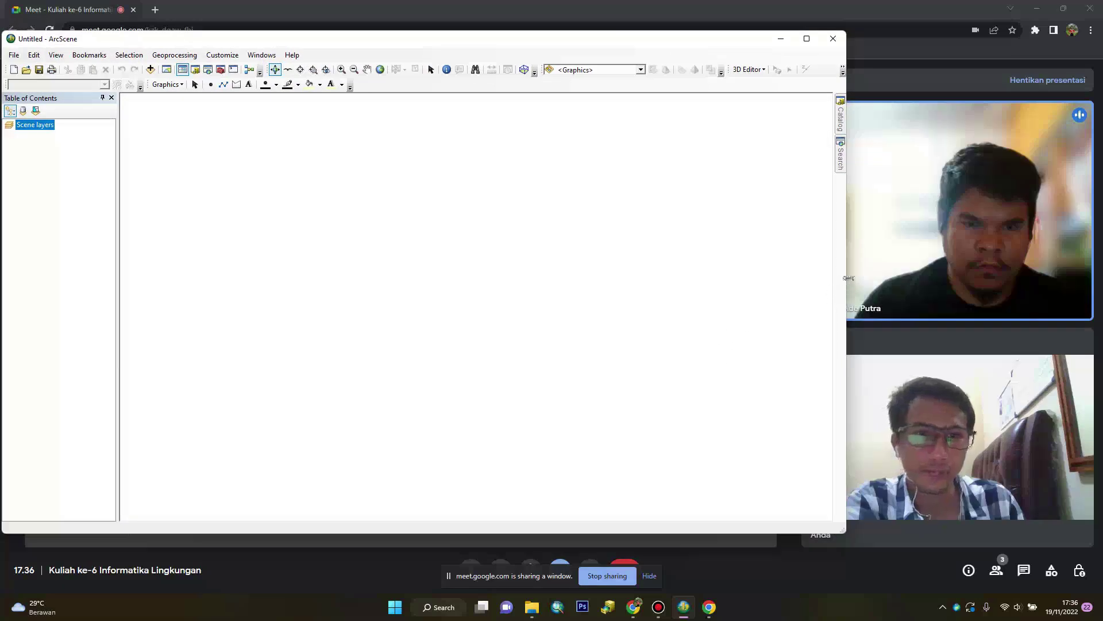
drag(849, 278, 789, 262)
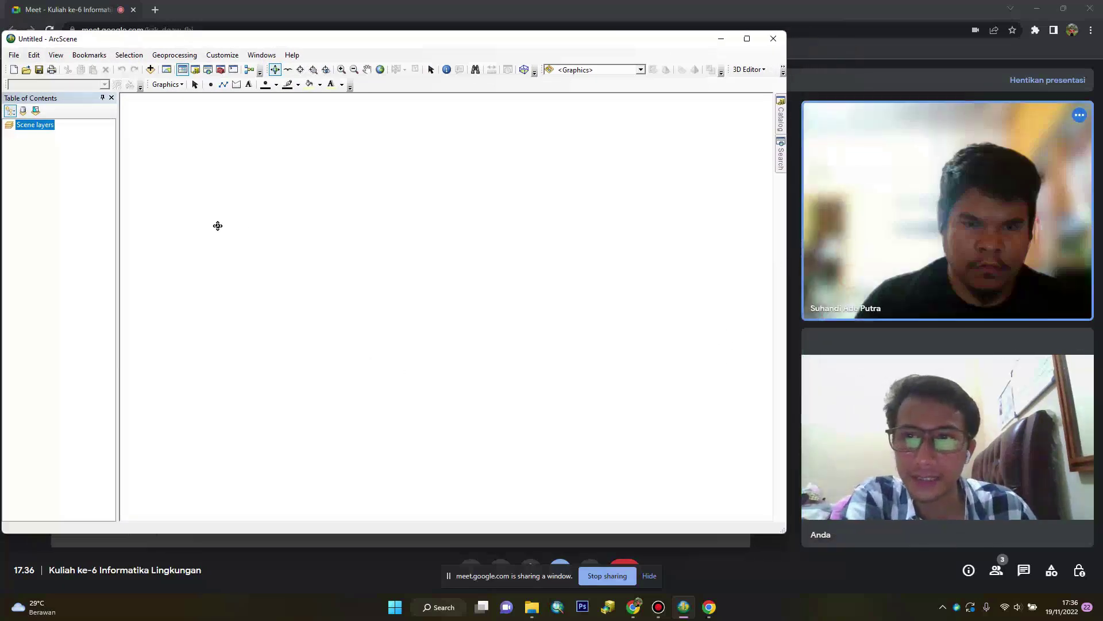
Add Dem_Dempo_oke.tif from the Minggu Ke-6\DEM folder to the scene
click(149, 71)
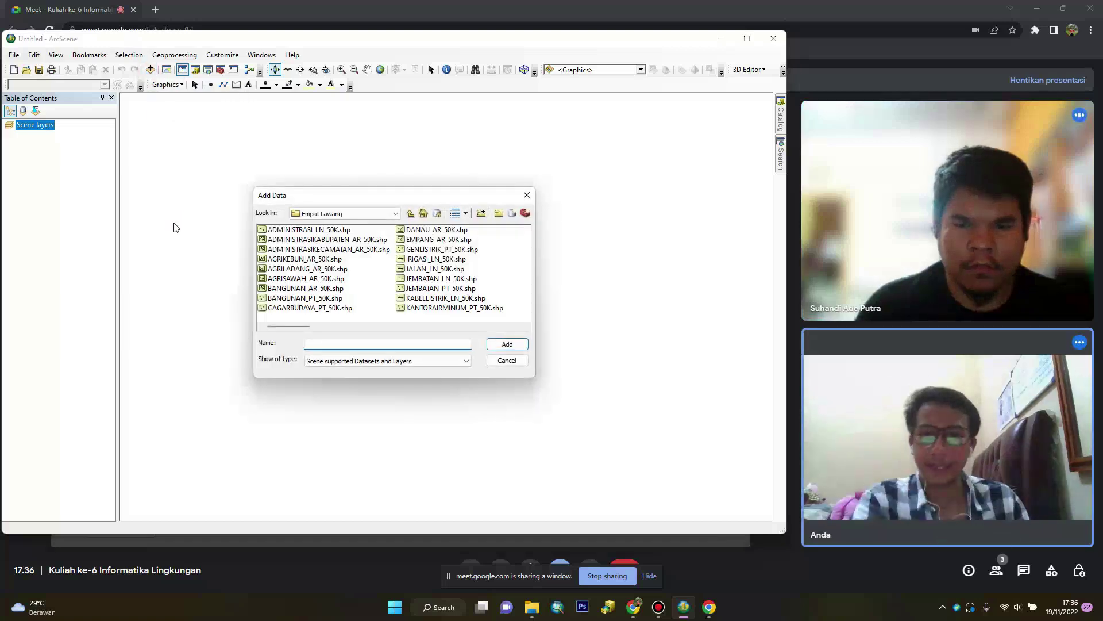
click(361, 213)
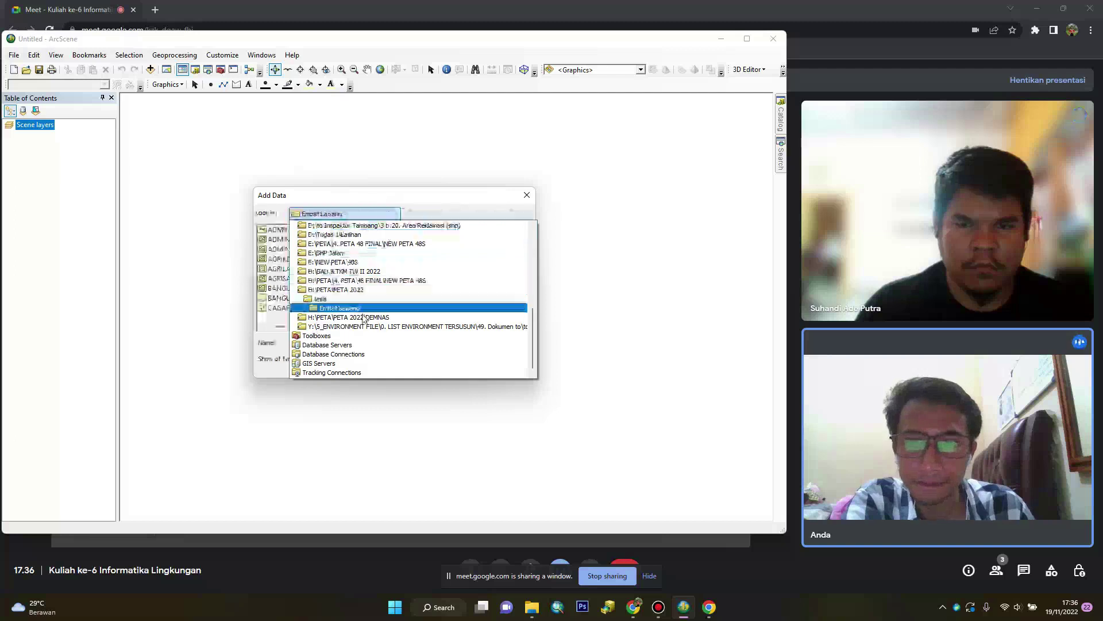
scroll(363, 313, up, 10)
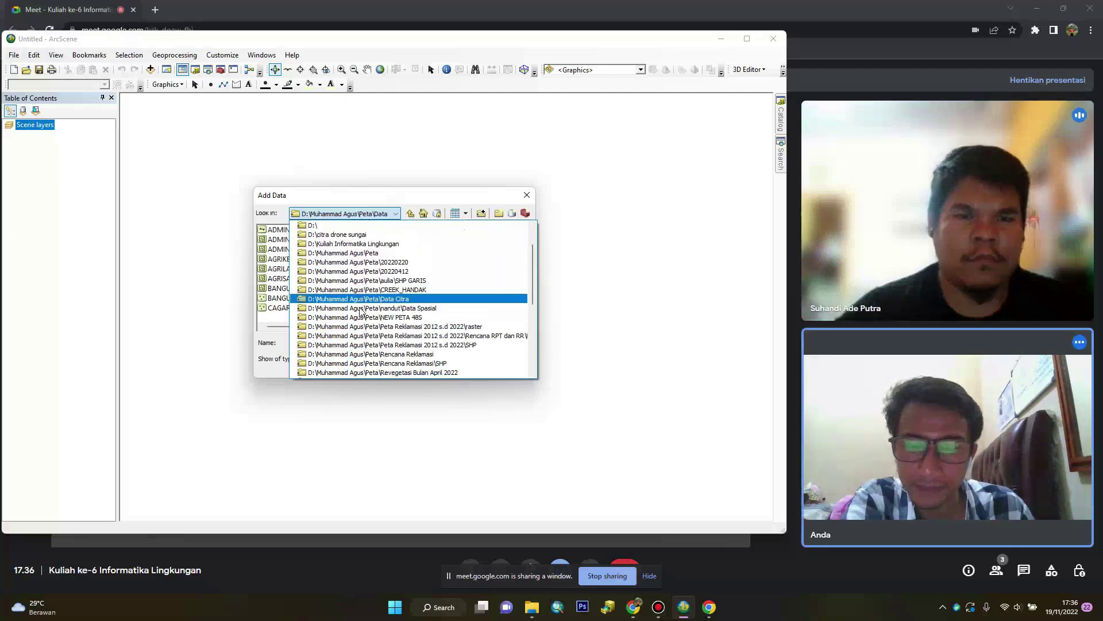
scroll(351, 305, up, 8)
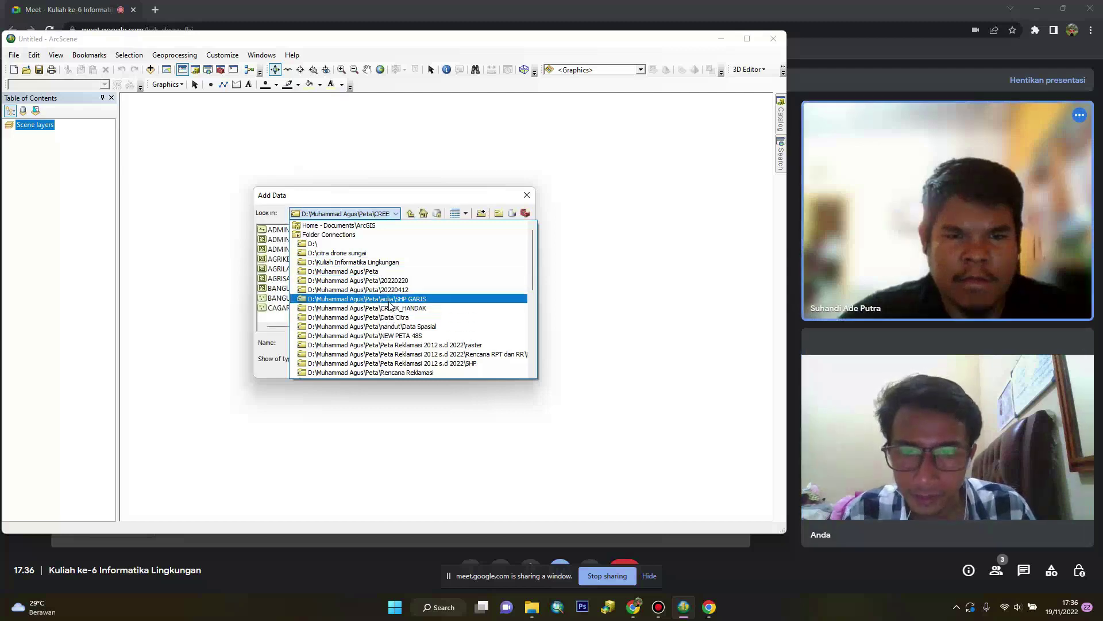
click(354, 262)
double_click(282, 249)
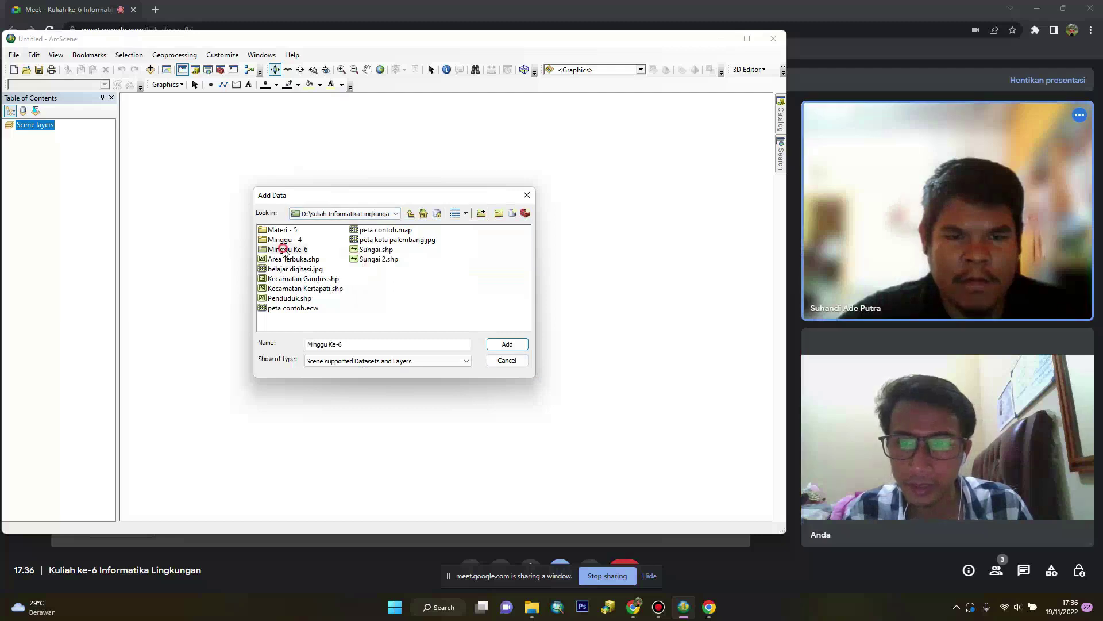
double_click(274, 231)
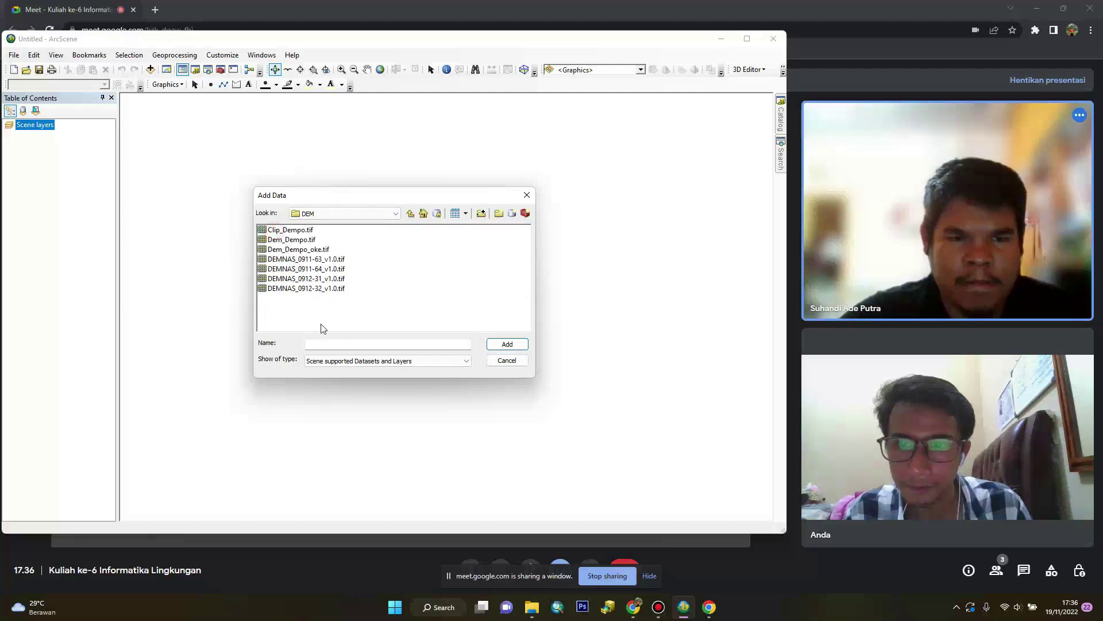
click(305, 250)
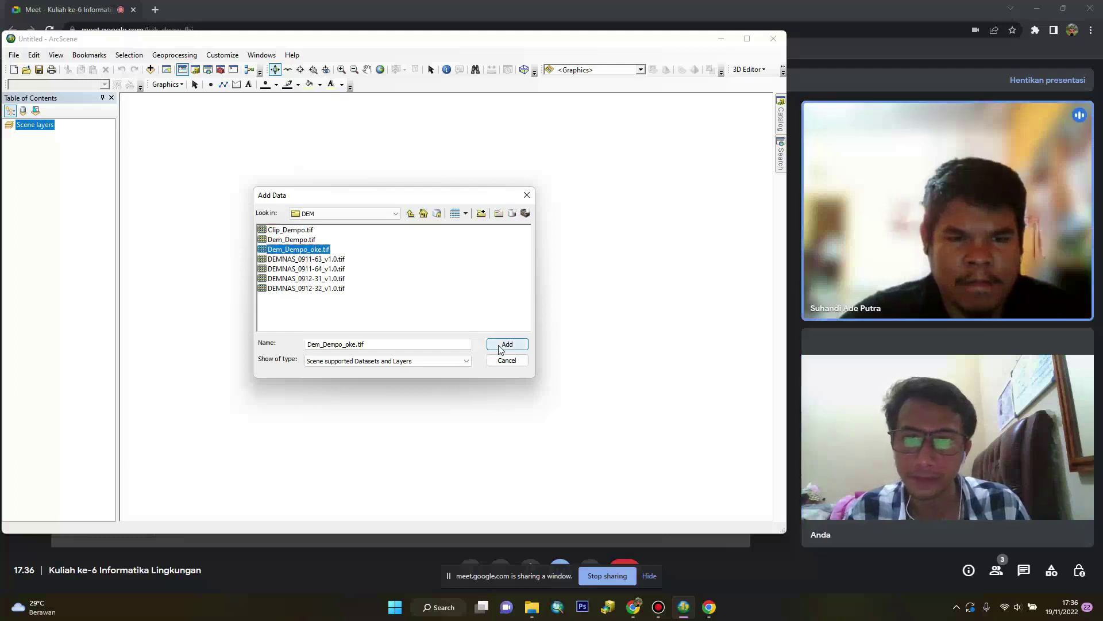
click(500, 347)
Tilt and rotate the Dem_Dempo_oke terrain into an oblique 3D view, then stop presenting
drag(499, 345, 385, 410)
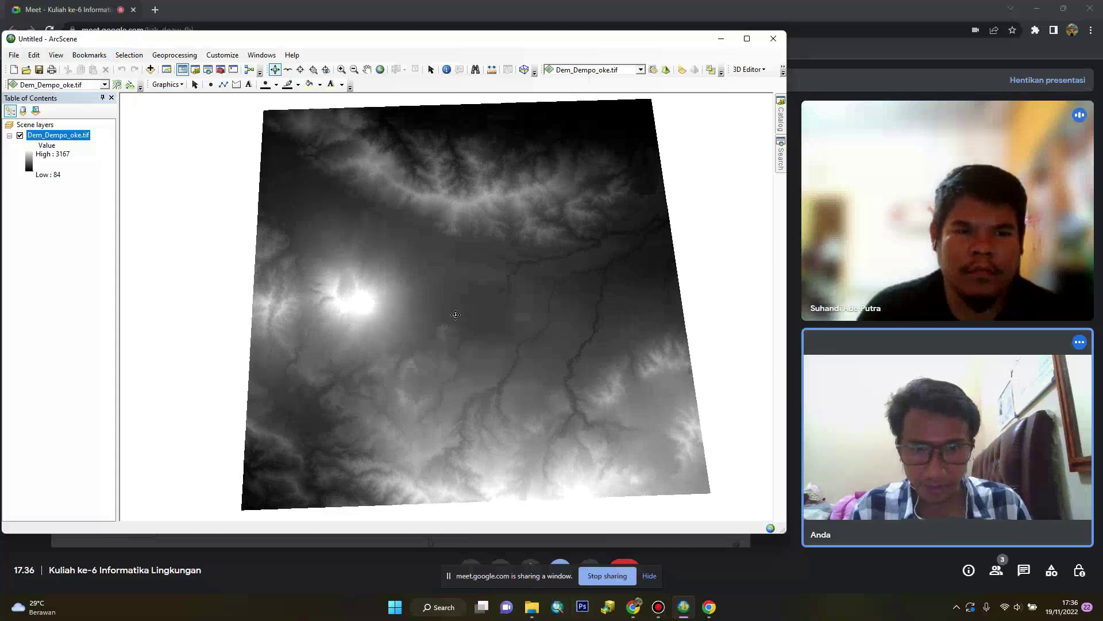
drag(456, 315, 398, 351)
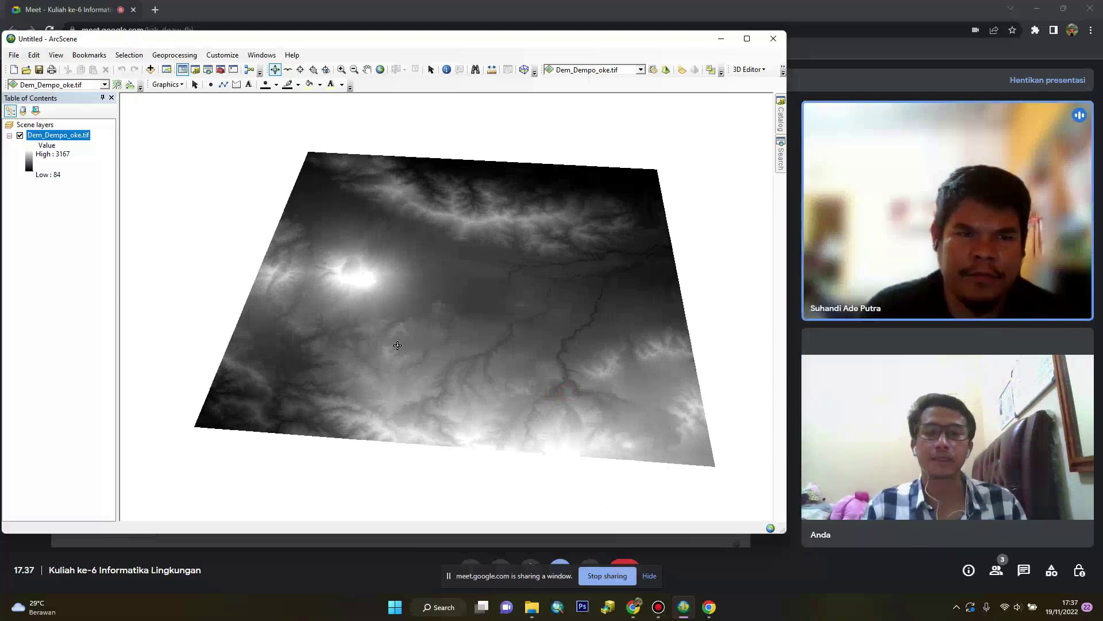
drag(353, 371, 401, 425)
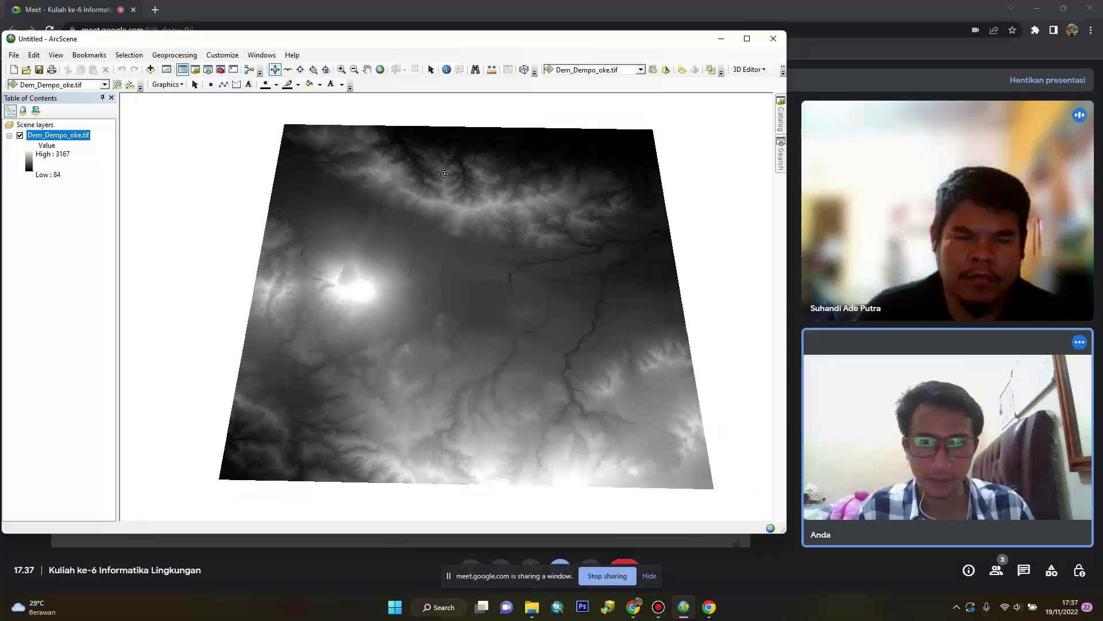
click(607, 575)
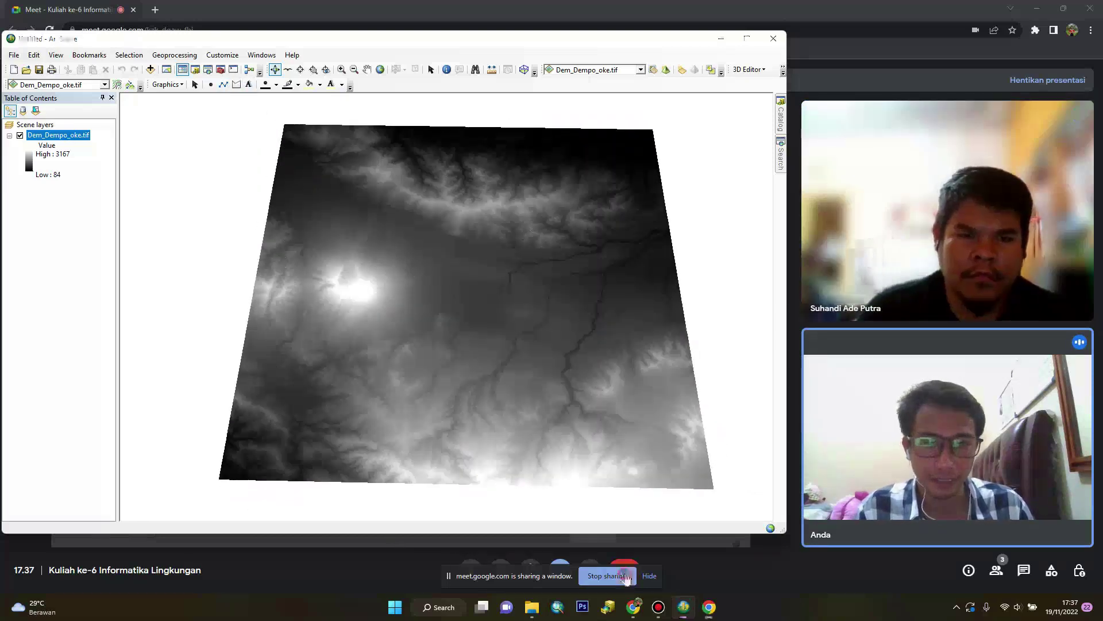
Minimize ArcScene and launch ArcMap with a blank map
click(723, 41)
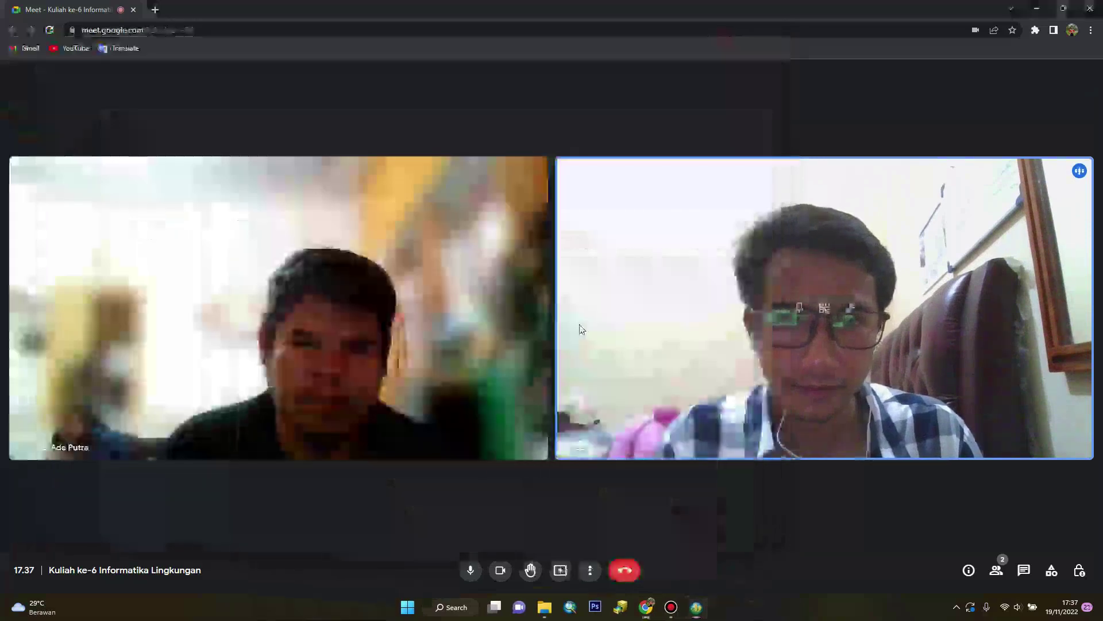
click(573, 609)
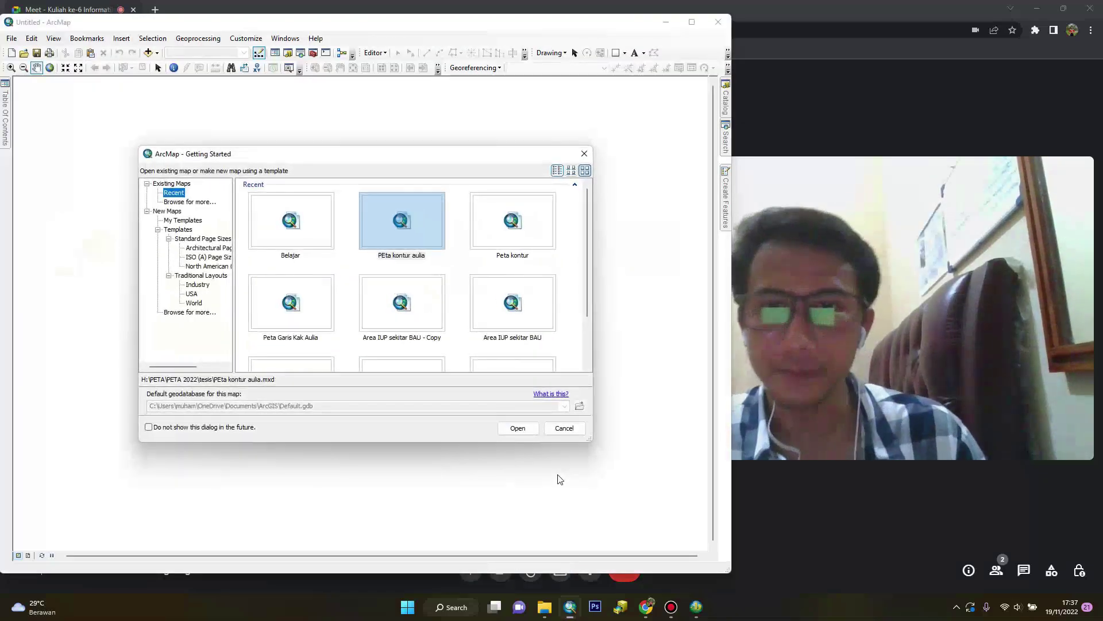
click(564, 428)
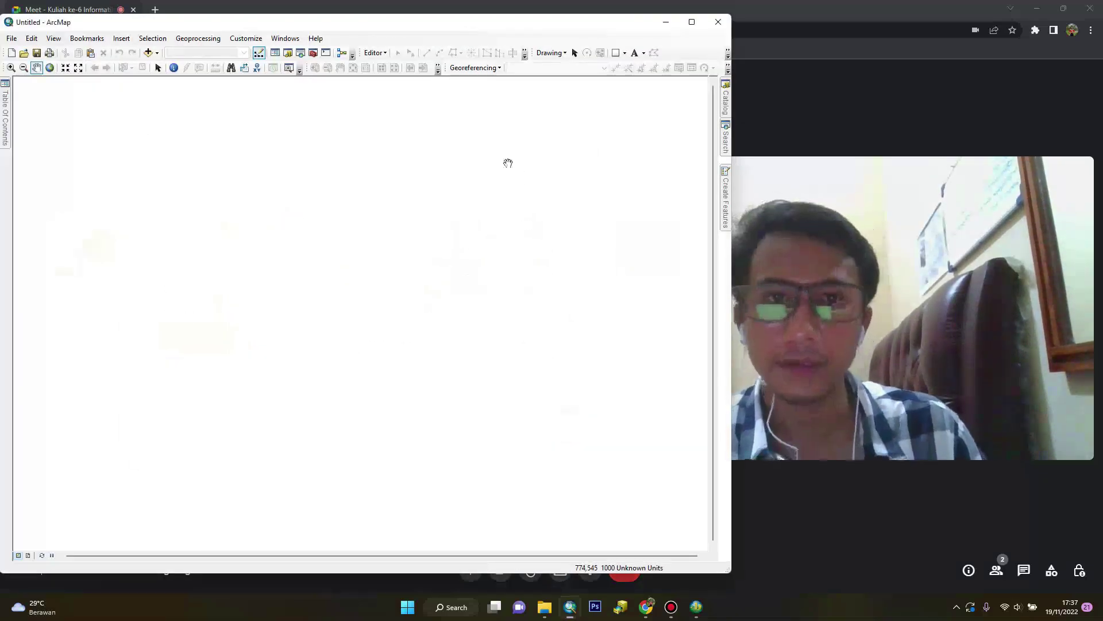
Present the ArcMap window as a single window in the Meet call
click(646, 607)
click(560, 570)
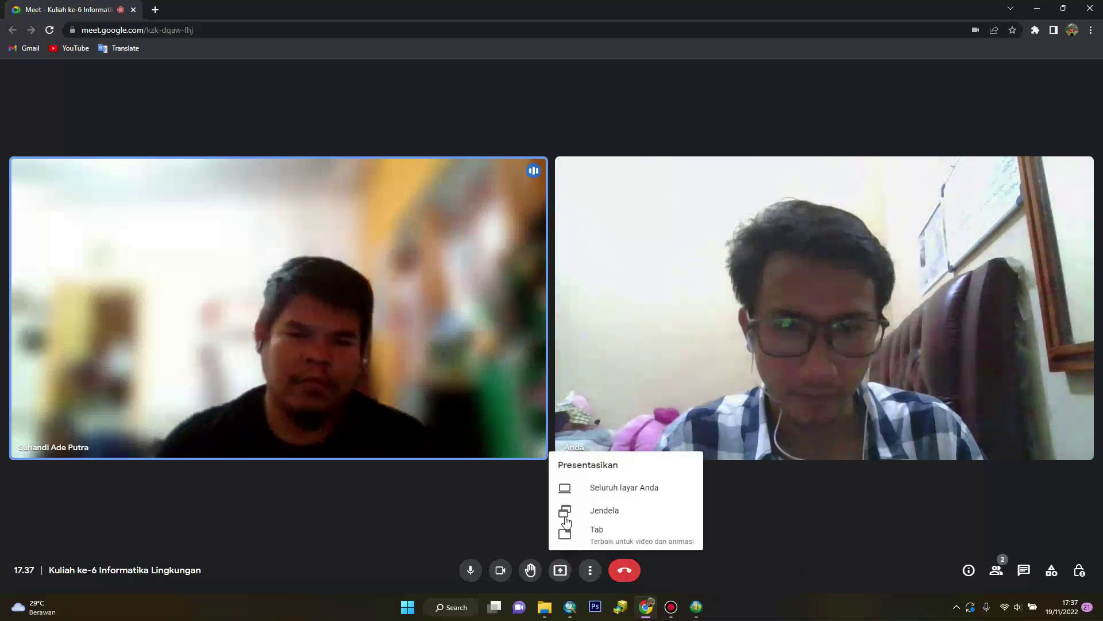
click(566, 520)
click(541, 124)
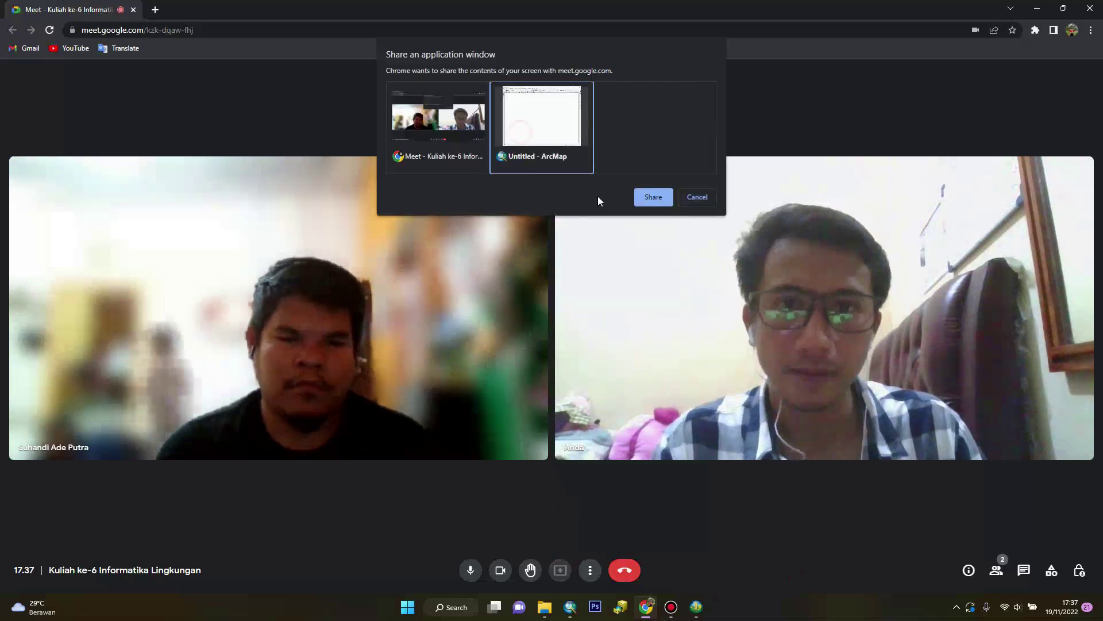
click(651, 197)
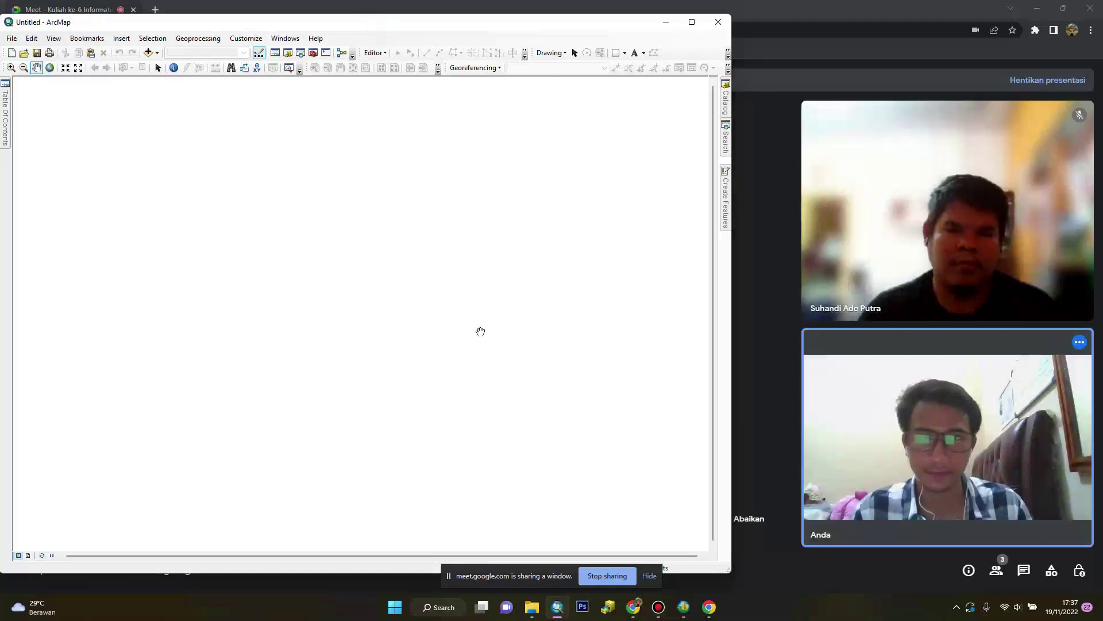
Set the data frame coordinate system to WGS 1984 UTM Zone 48S
right_click(244, 148)
click(338, 314)
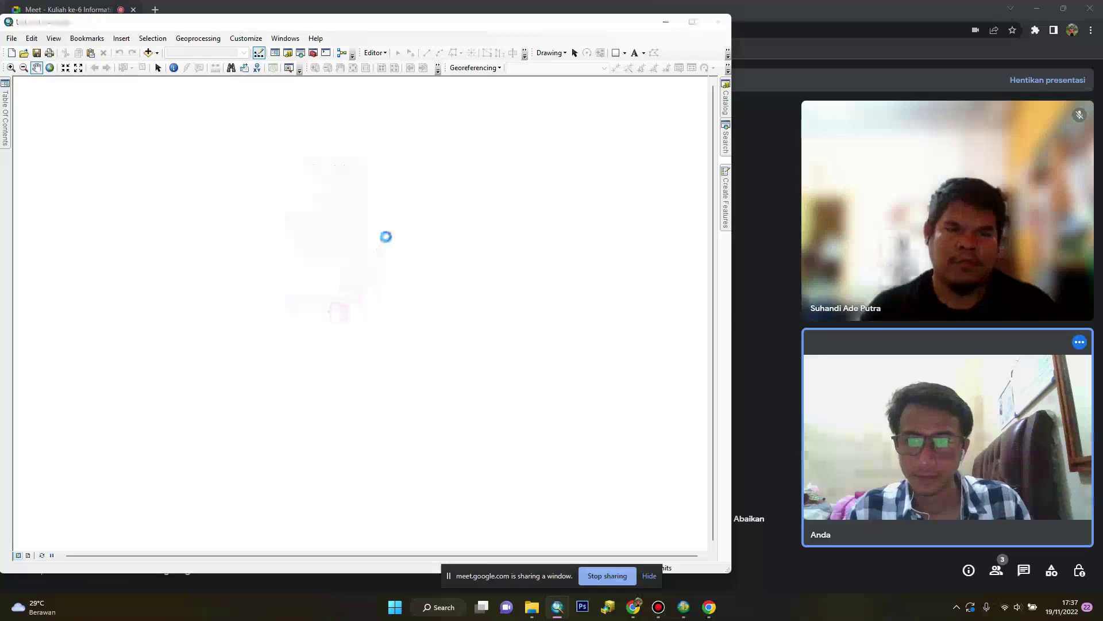
click(366, 143)
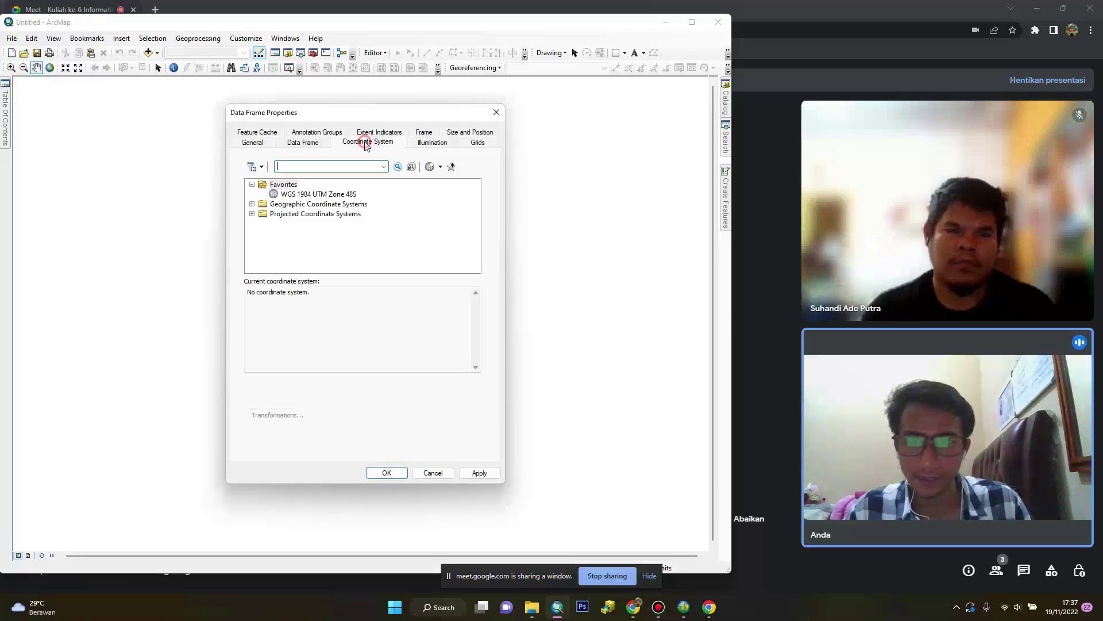
click(318, 194)
click(386, 472)
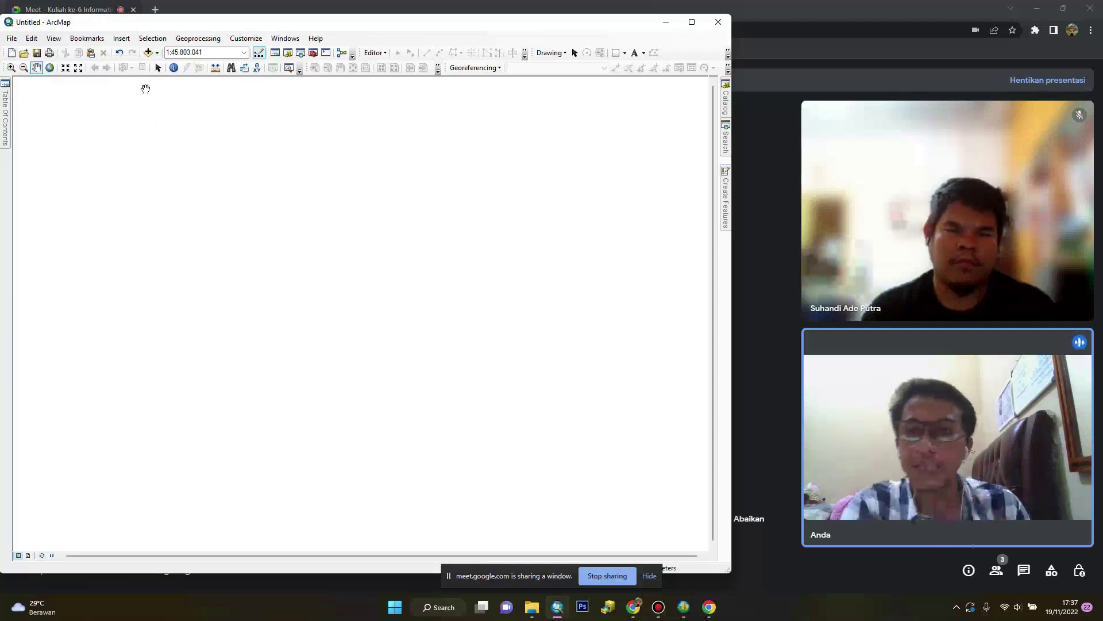
Add the gunung jempol 4.ecw satellite image from the Minggu Ke-6 folder
click(148, 53)
click(310, 225)
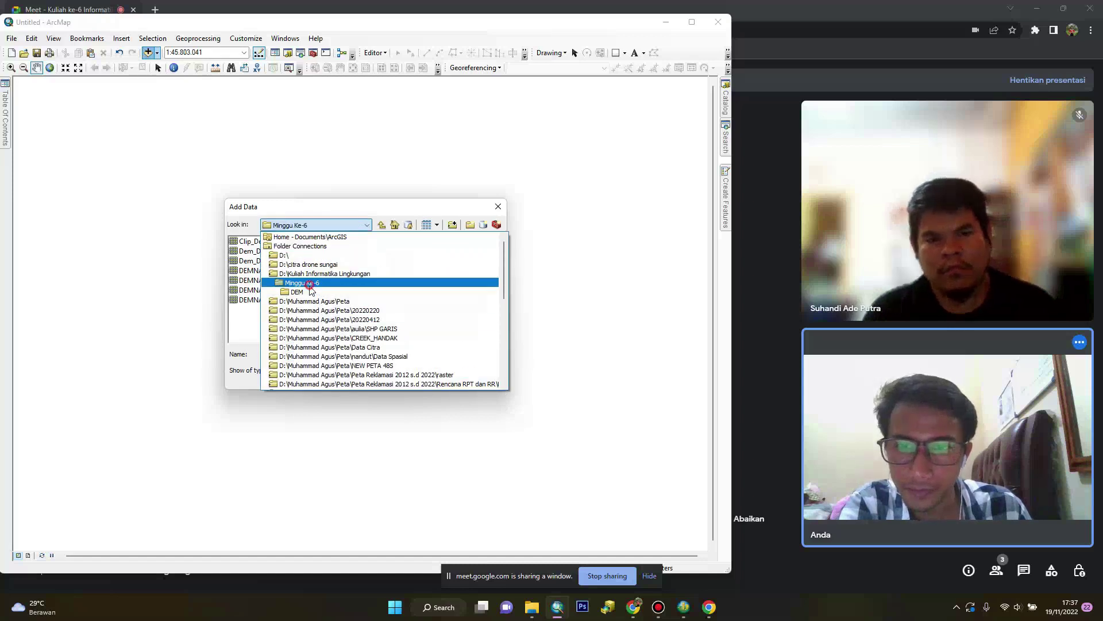
click(311, 282)
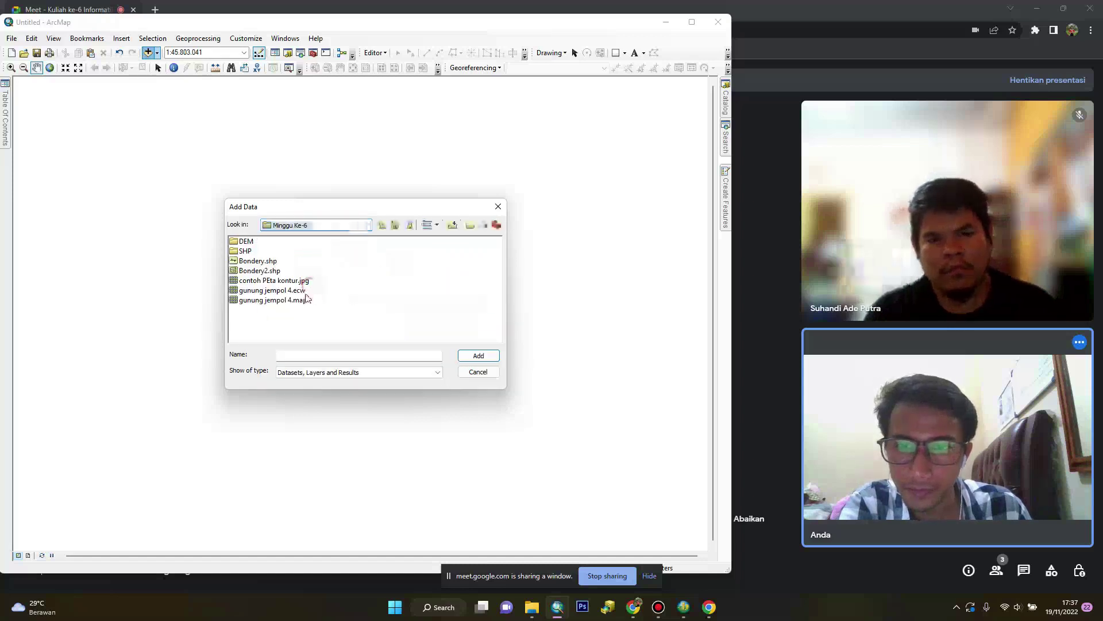
click(270, 290)
click(481, 358)
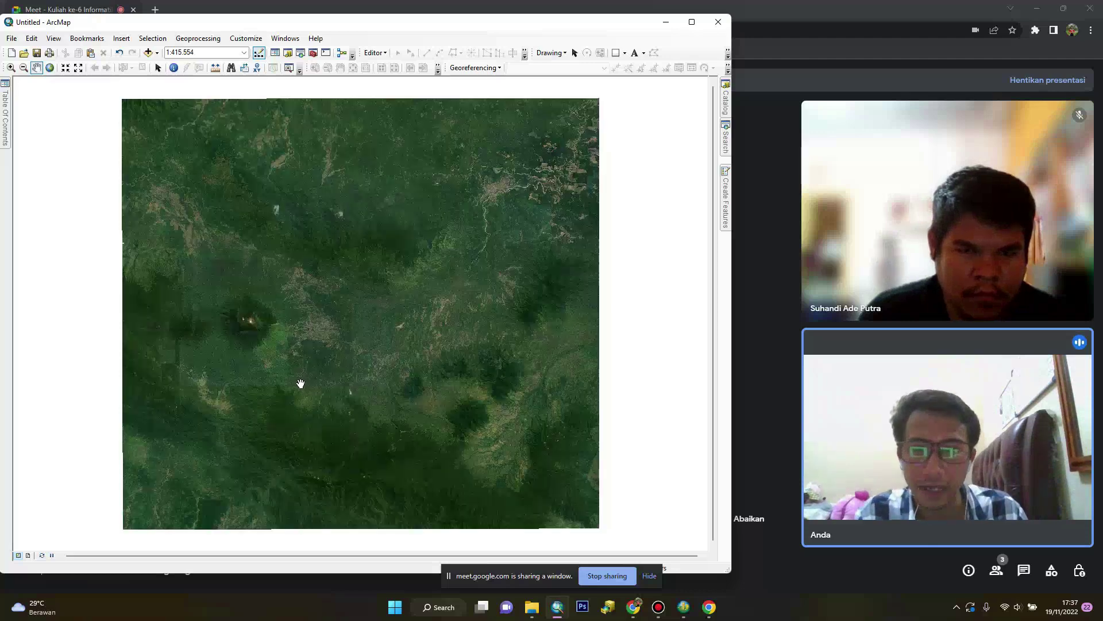
Zoom out and pan to fit gunung jempol 4.ecw, check its RGB bands, and open Add Data
scroll(300, 383, up, 1)
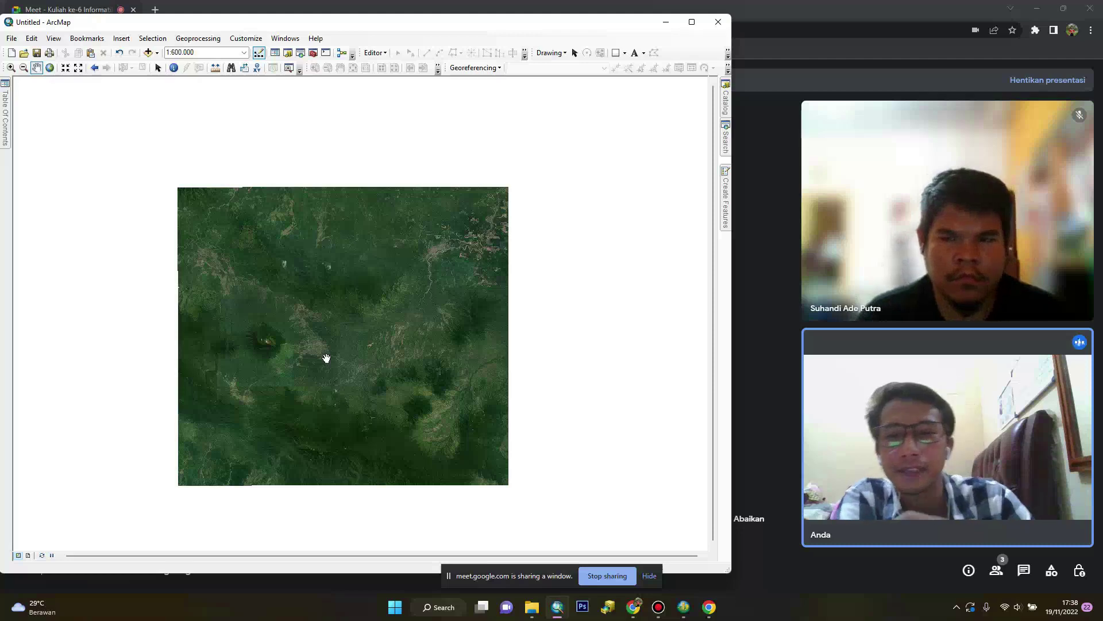
drag(319, 344, 306, 349)
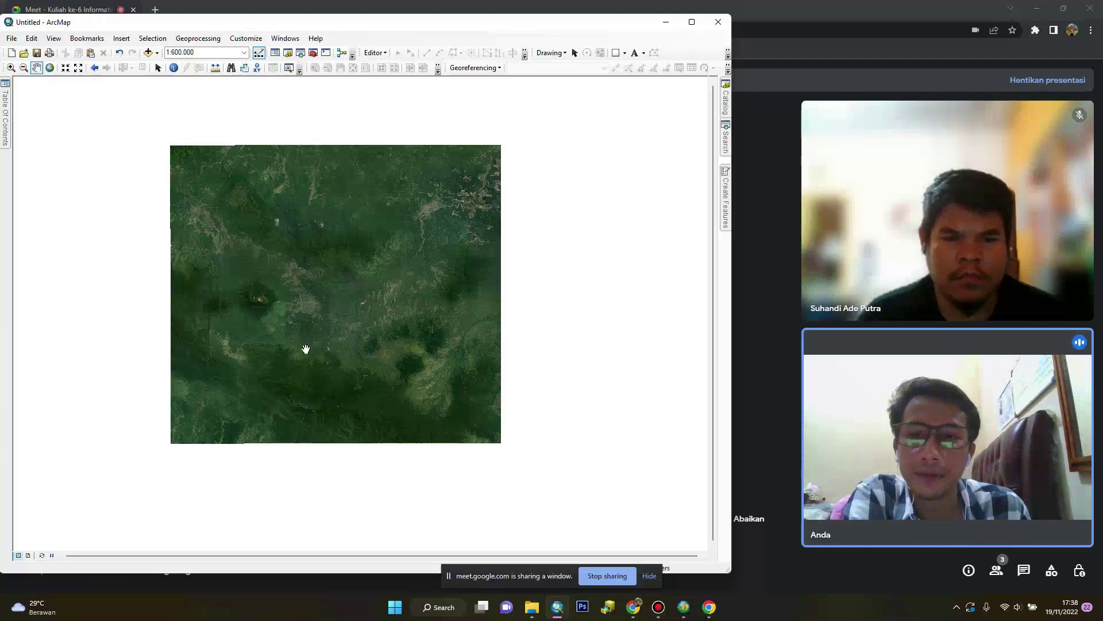
click(2, 113)
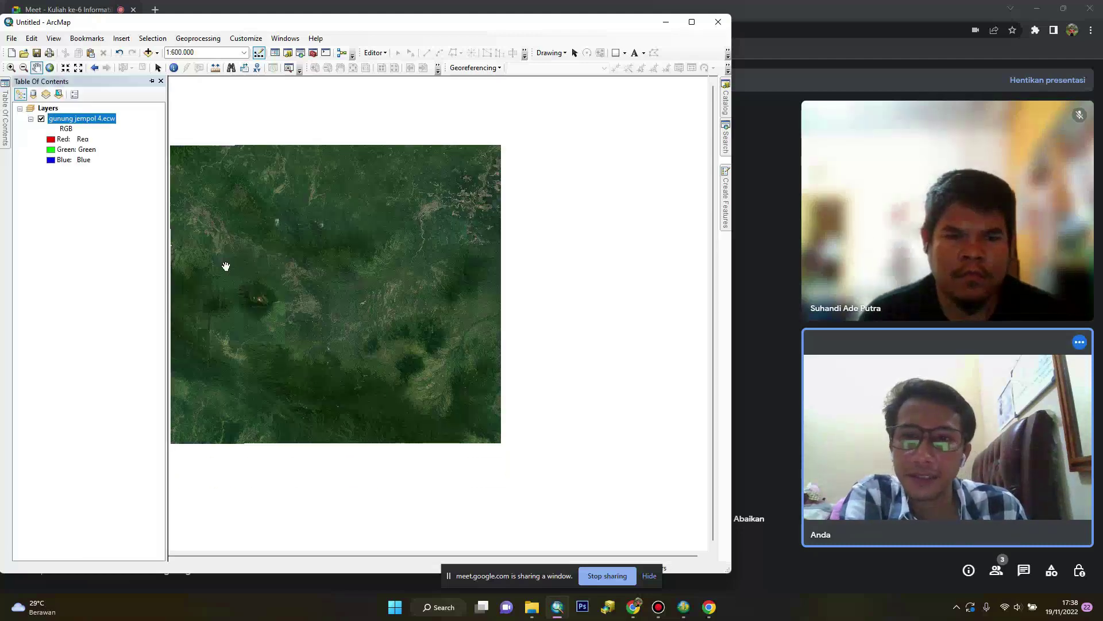
drag(321, 302, 299, 326)
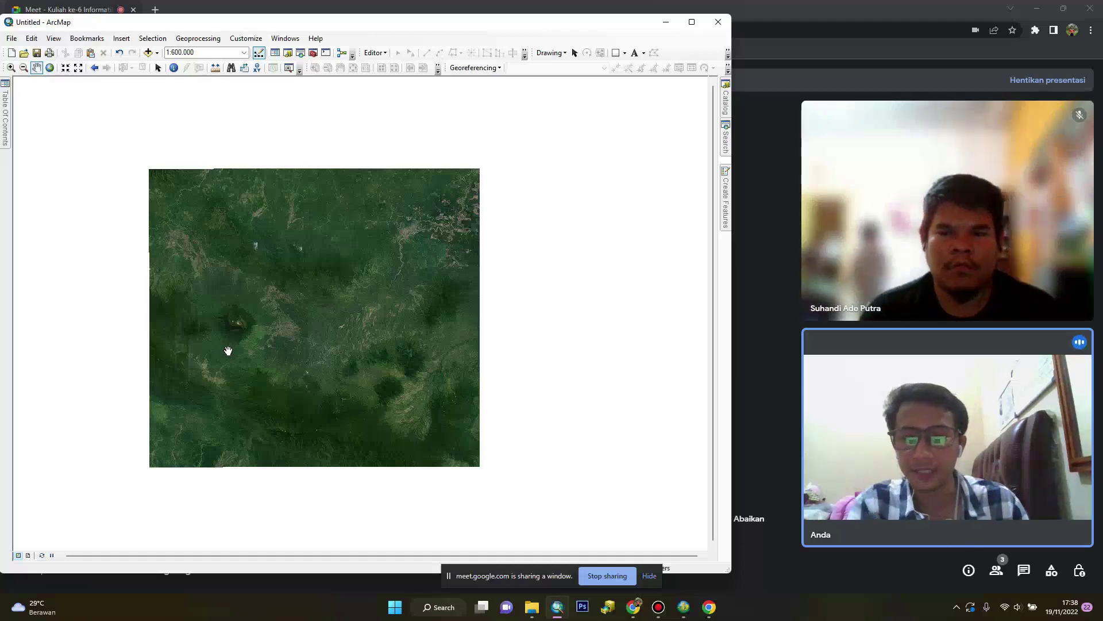
click(5, 123)
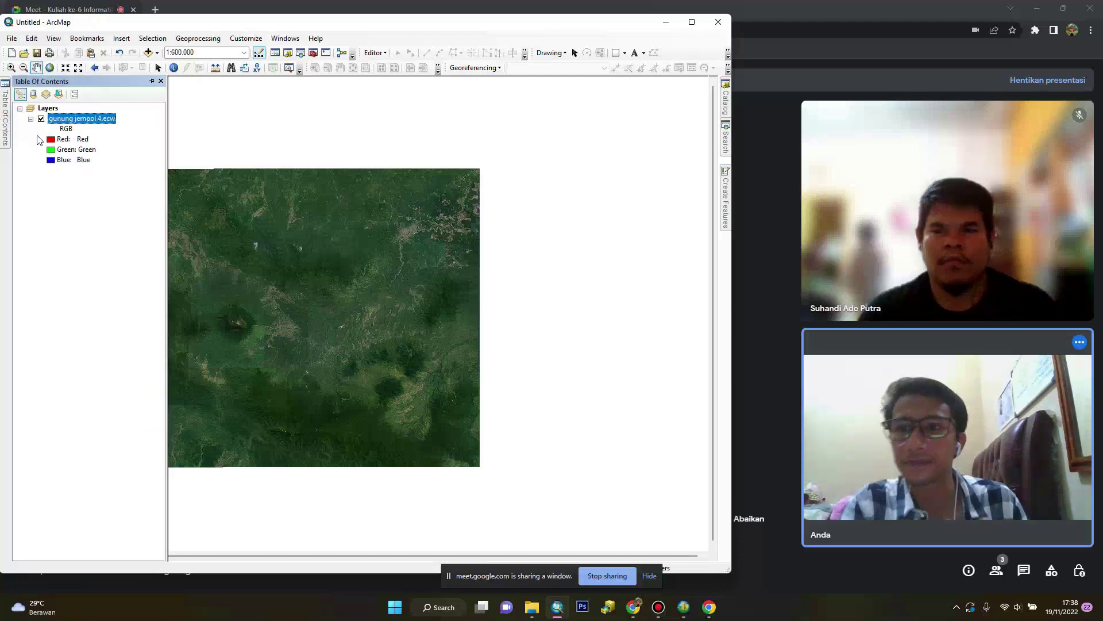
click(147, 52)
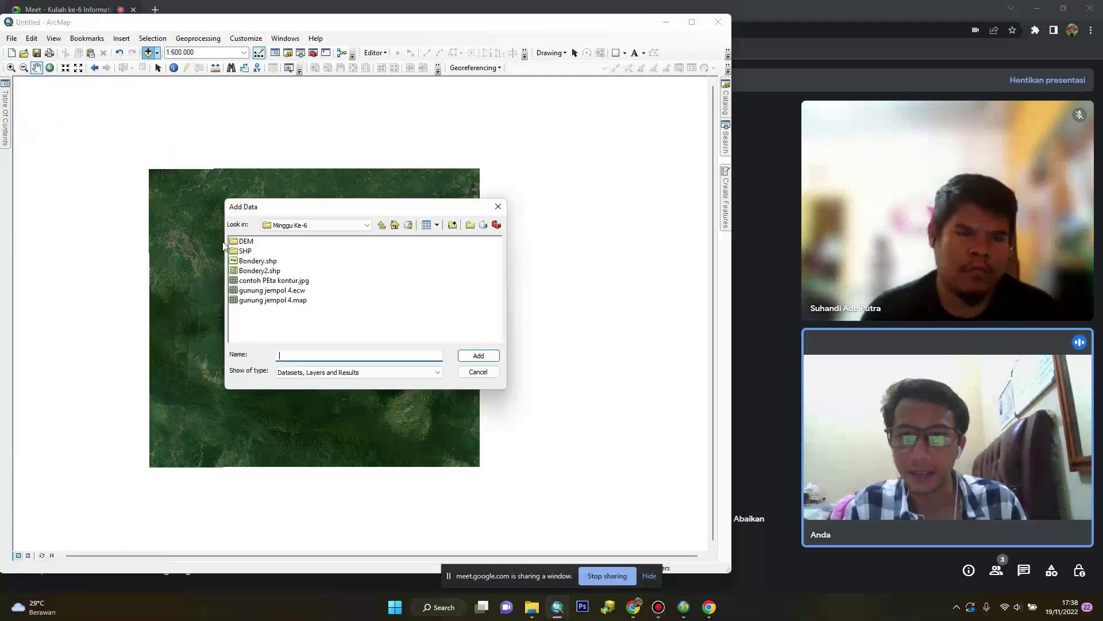
Add the Bondery2.shp boundary and select its polygon in an edit session
click(269, 270)
click(477, 356)
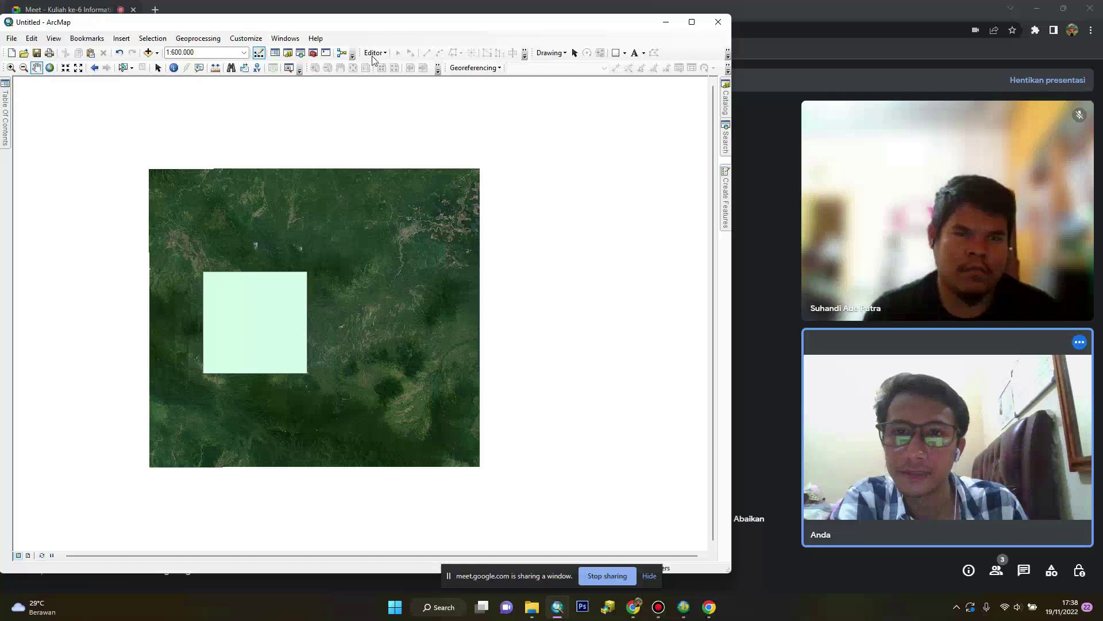
click(373, 54)
click(384, 67)
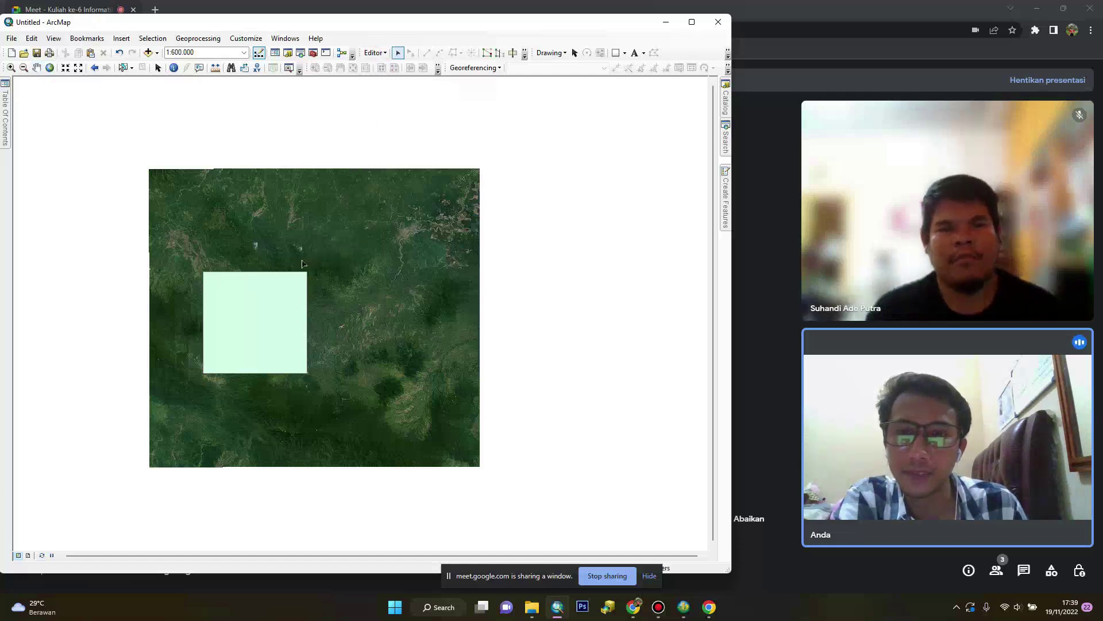
click(285, 282)
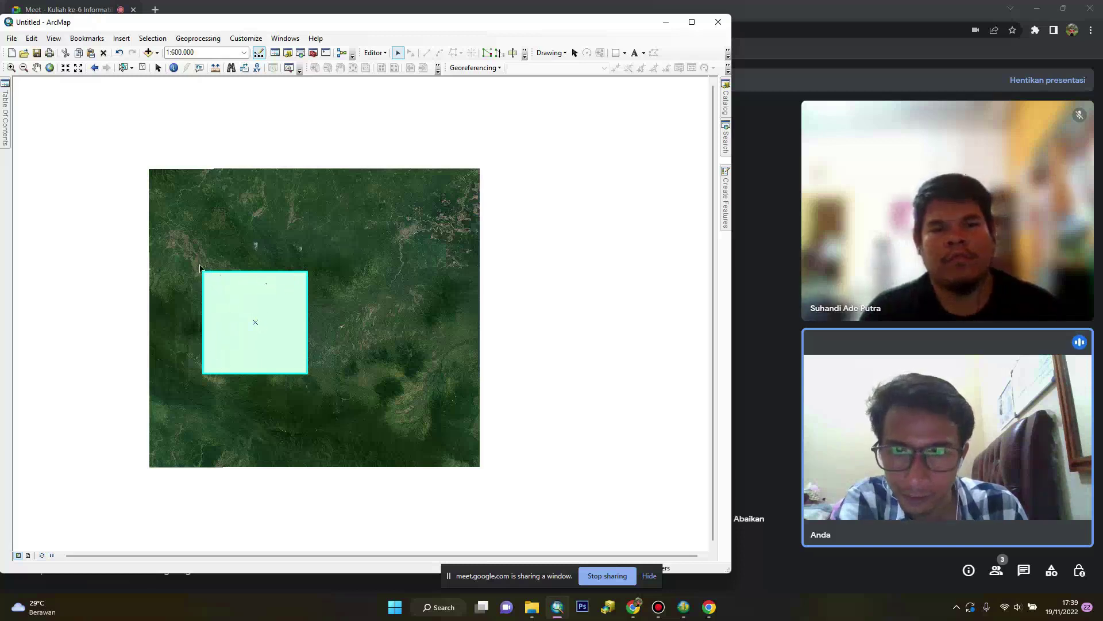
Clip gunung jempol 4.ecw to the selected boundary with Image Analysis
click(275, 39)
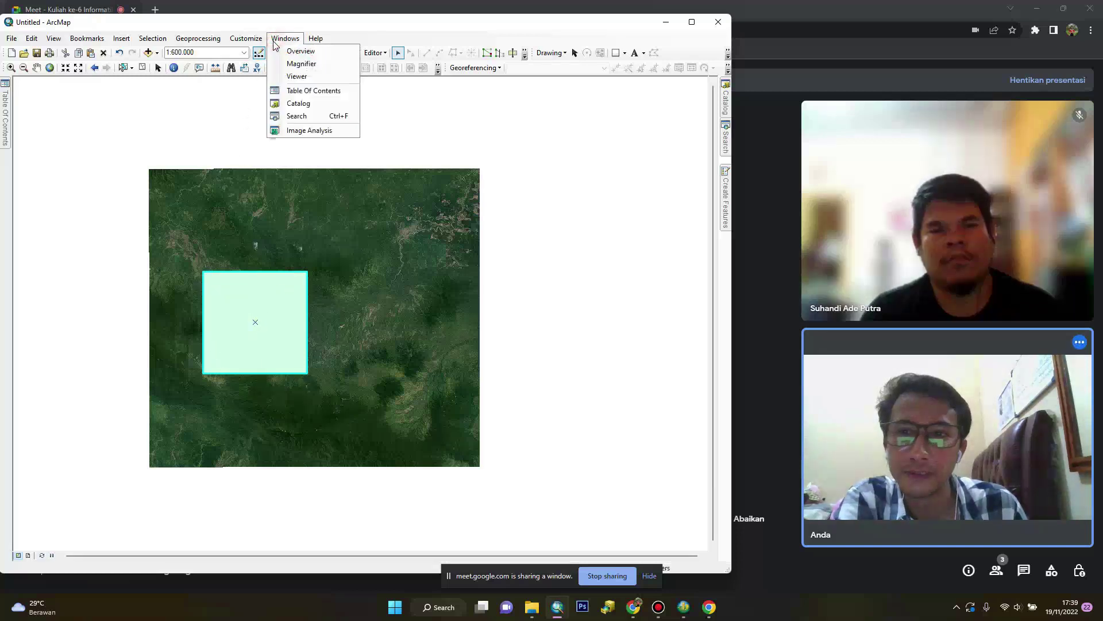
click(304, 132)
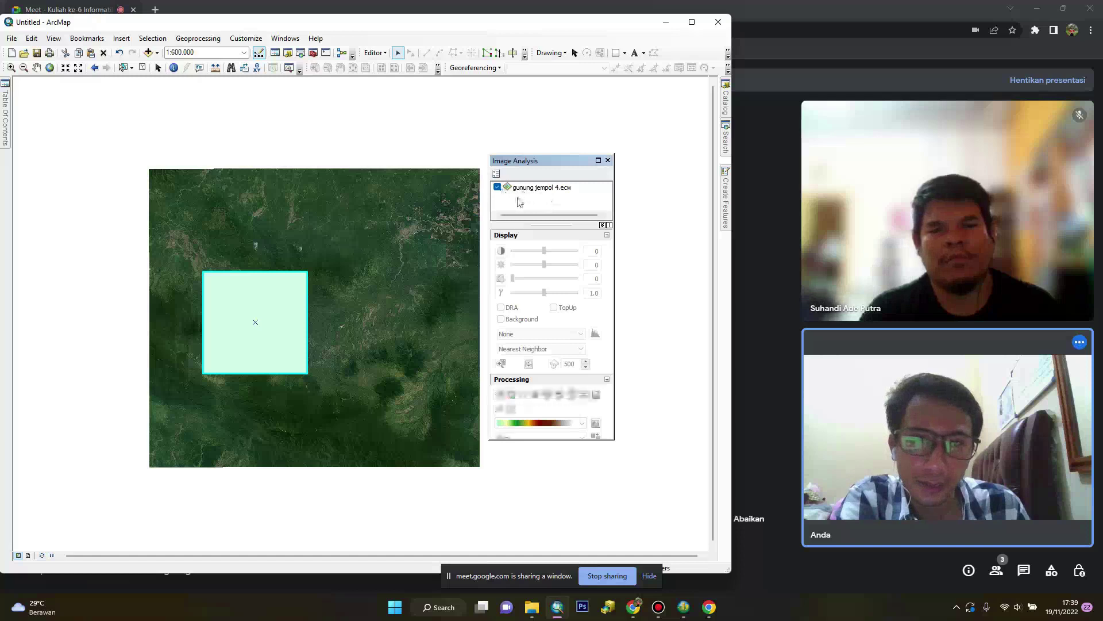
click(562, 189)
click(511, 408)
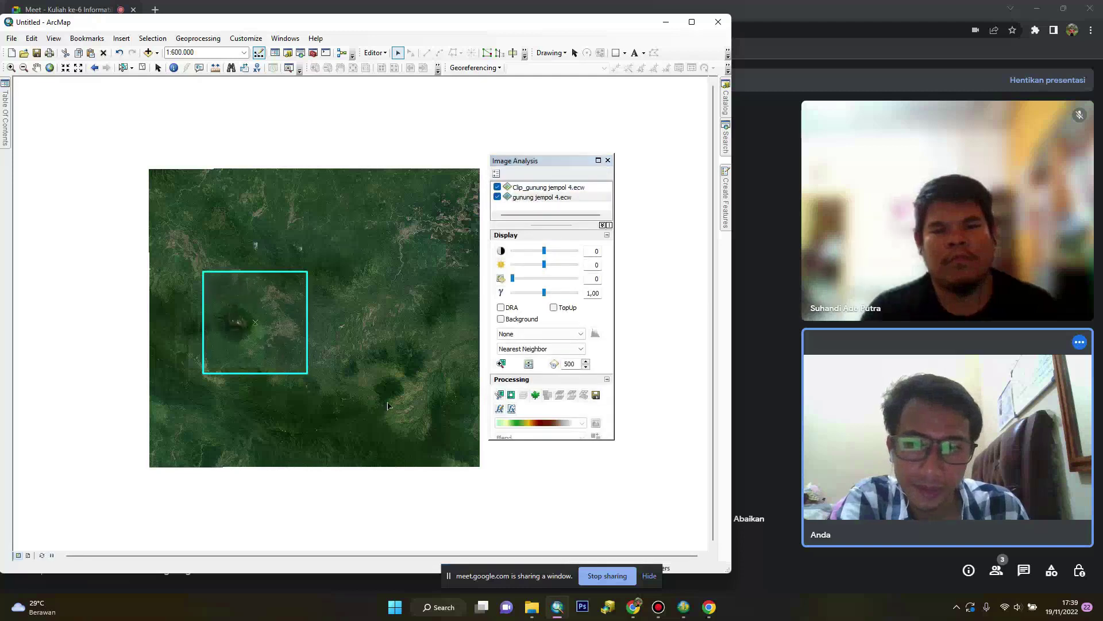
click(608, 163)
Hide the original gunung jempol 4.ecw image and the Bondery2 outline, centring the clip
mouse_move(5, 95)
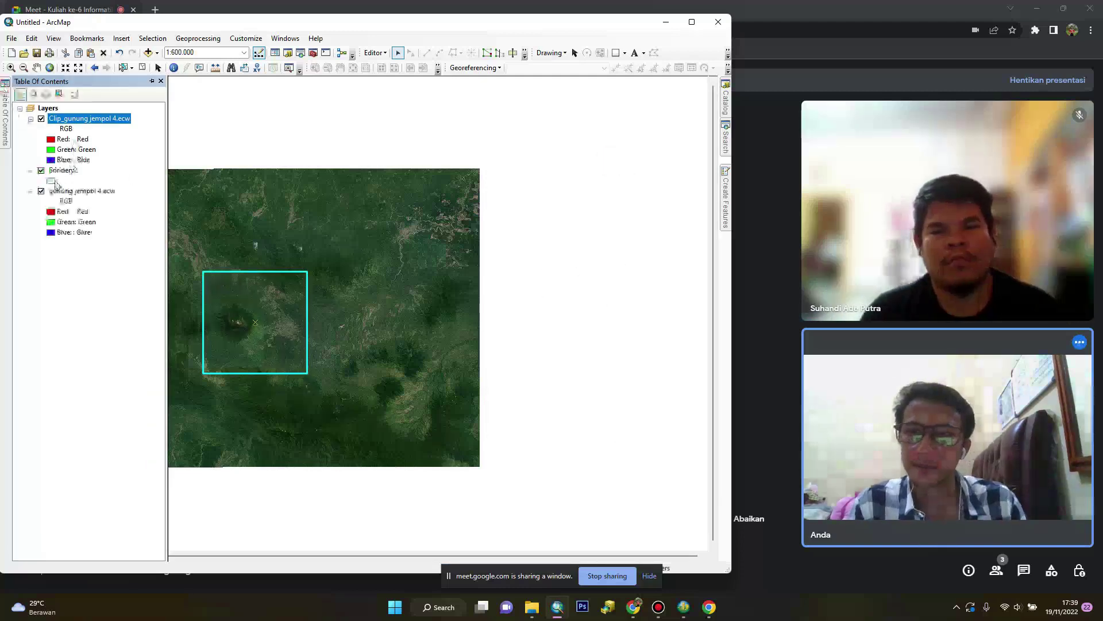
click(41, 191)
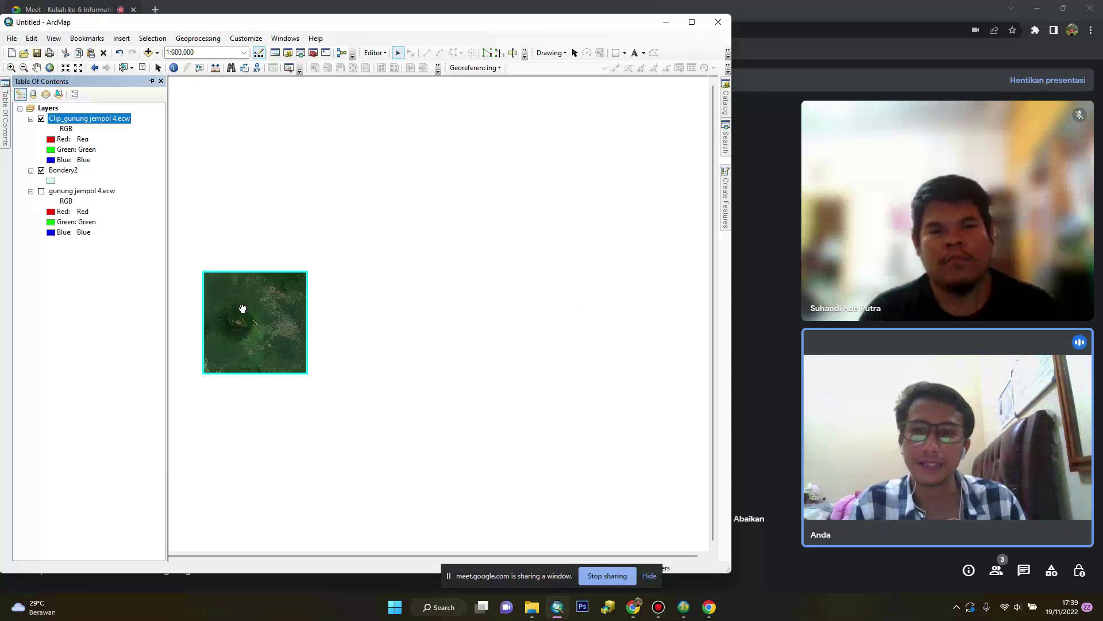
drag(243, 309, 325, 250)
scroll(326, 252, down, 3)
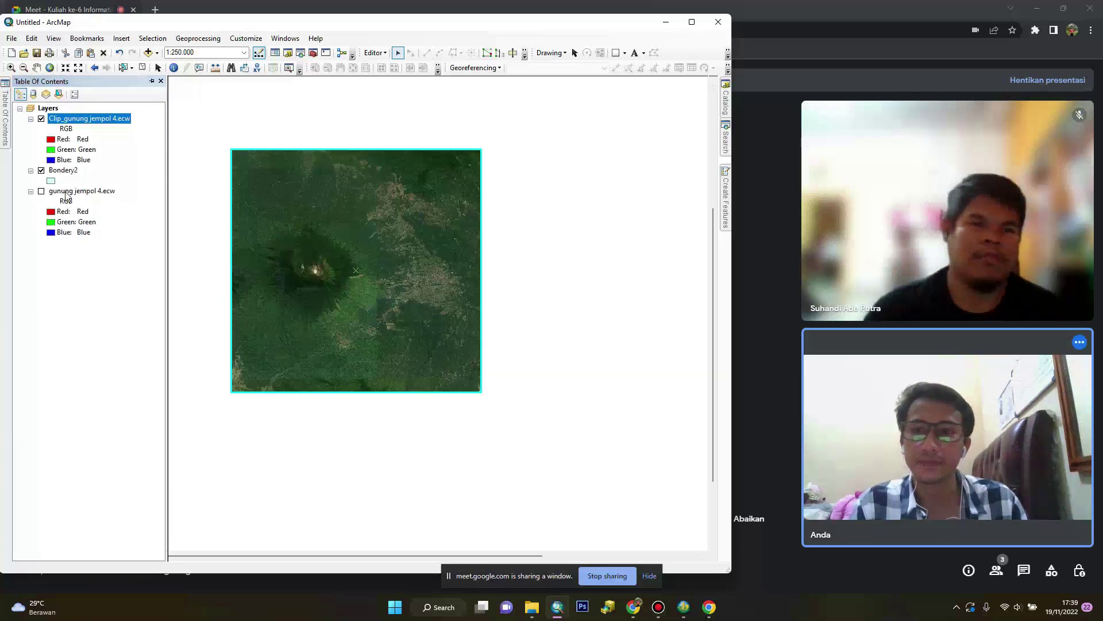
click(41, 170)
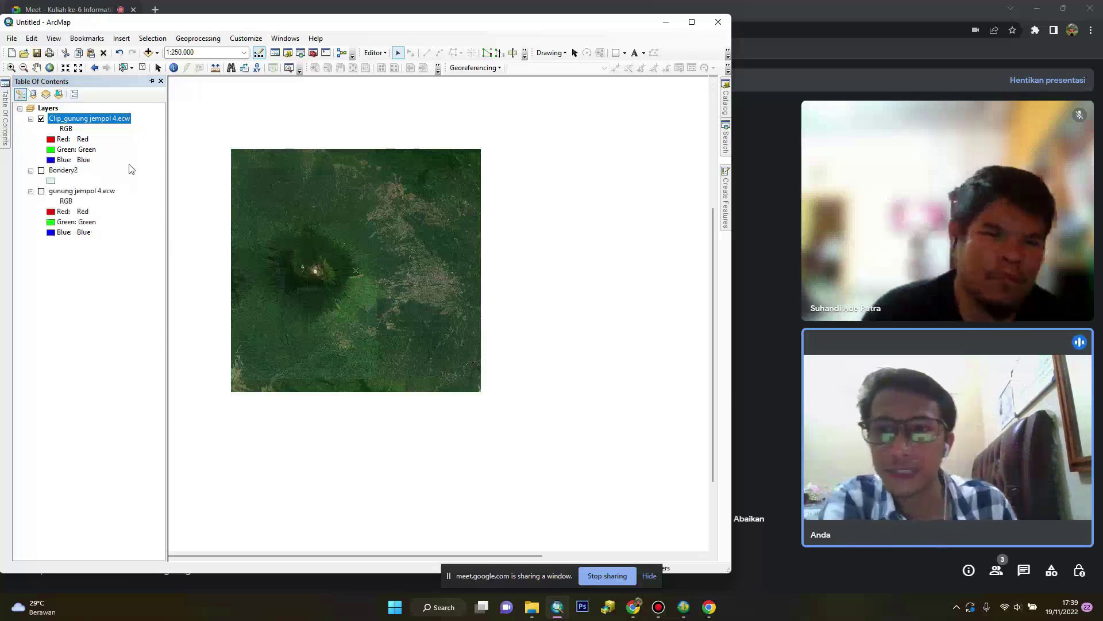
Export the Clip layer as citra_dempo.tif into the Minggu Ke-6\DEM folder and add it
right_click(84, 123)
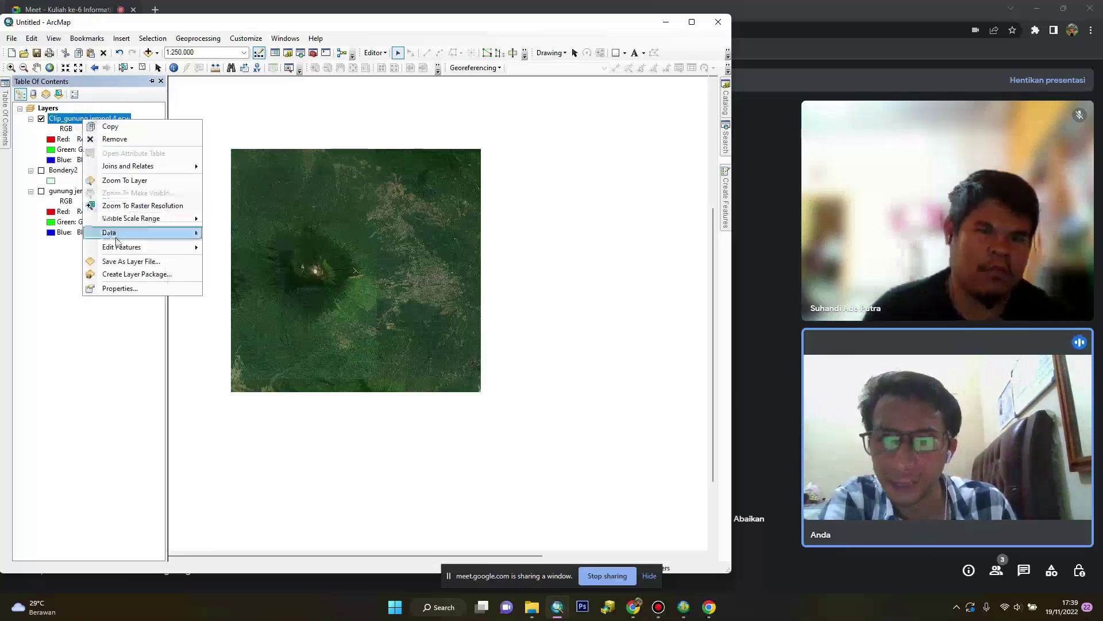
mouse_move(118, 236)
click(235, 252)
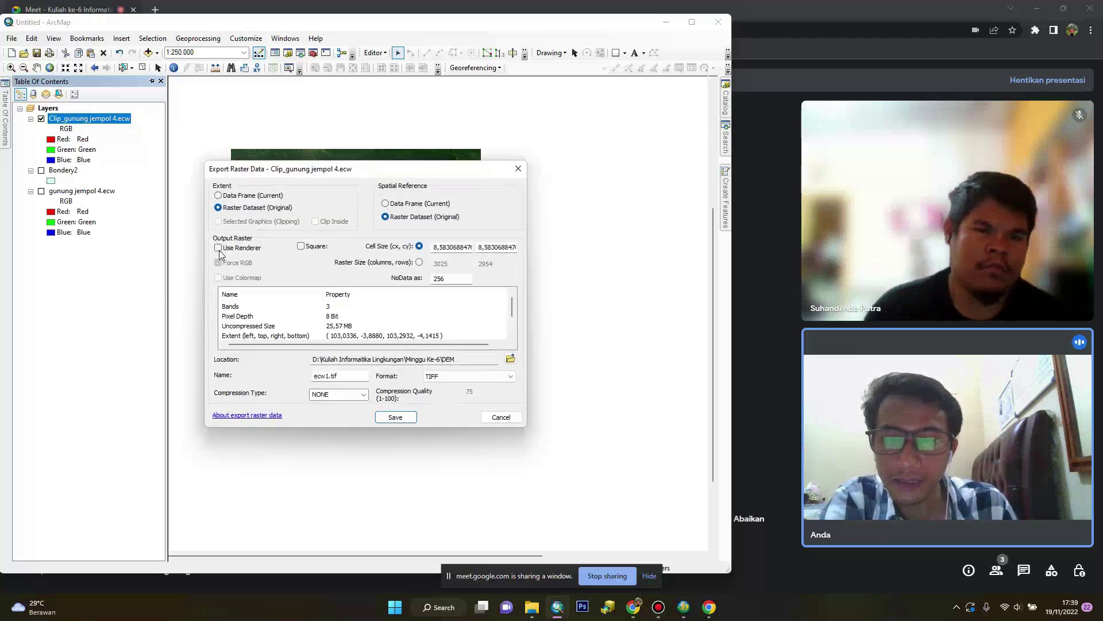
click(511, 358)
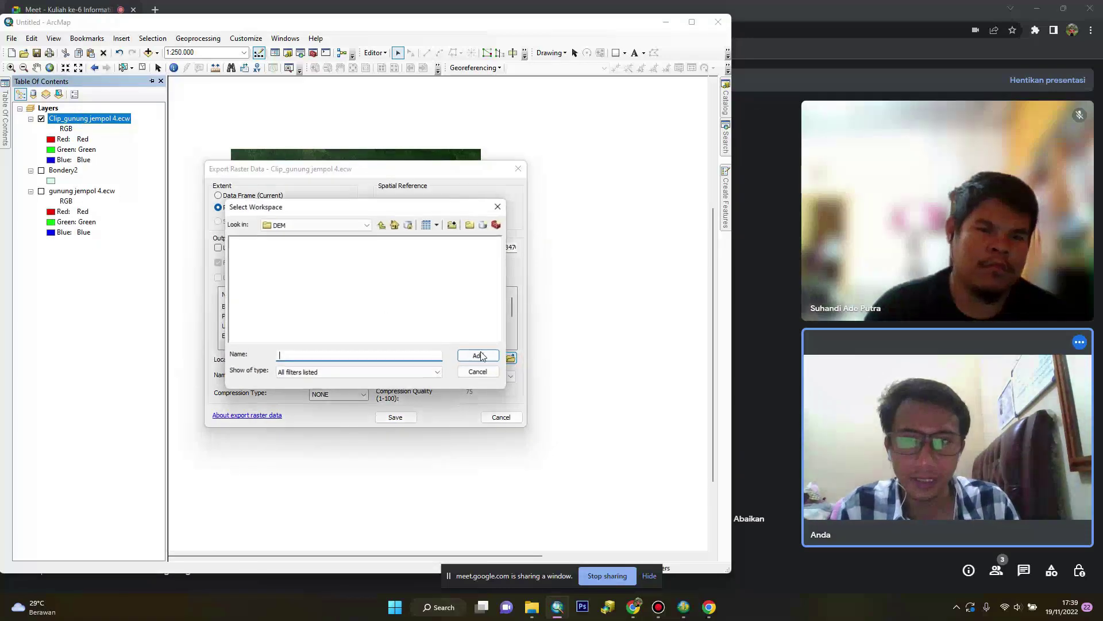
click(323, 230)
scroll(310, 287, up, 3)
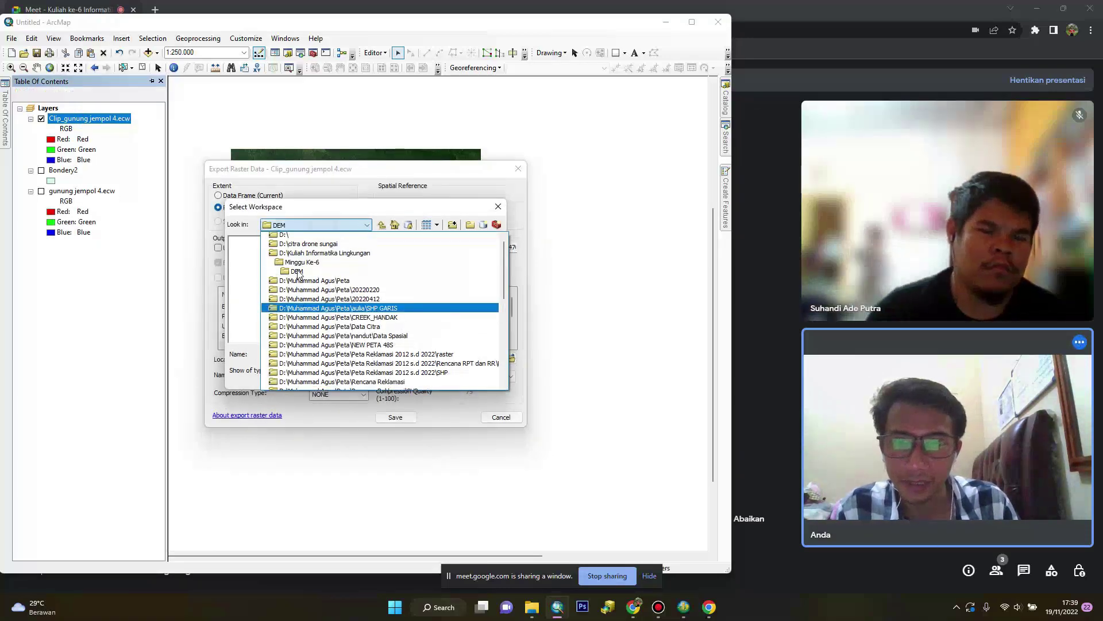
click(301, 285)
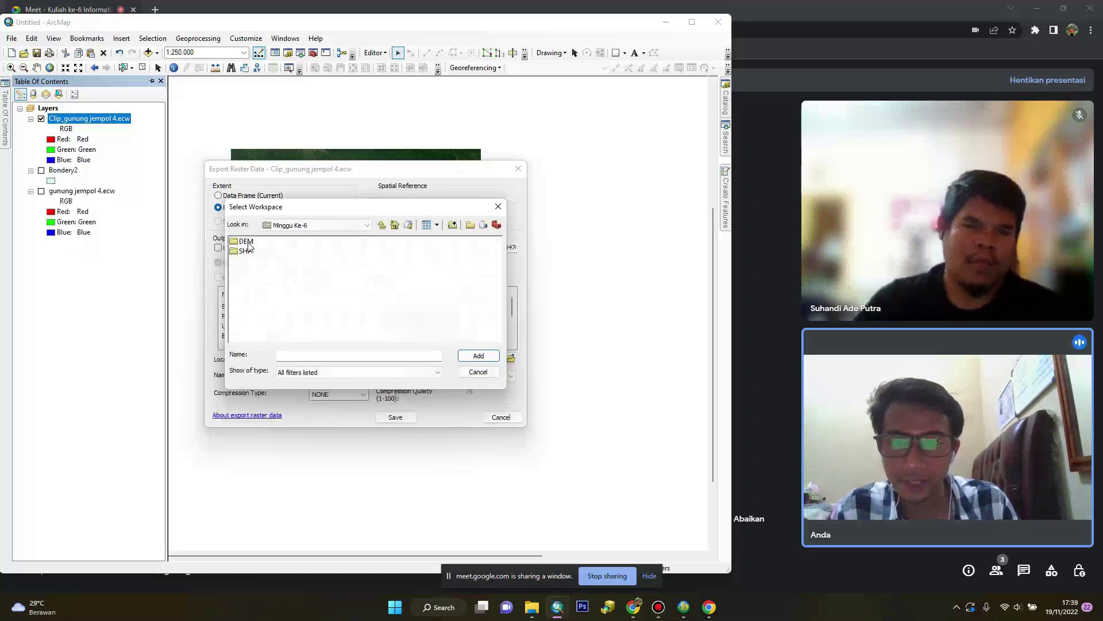
click(478, 355)
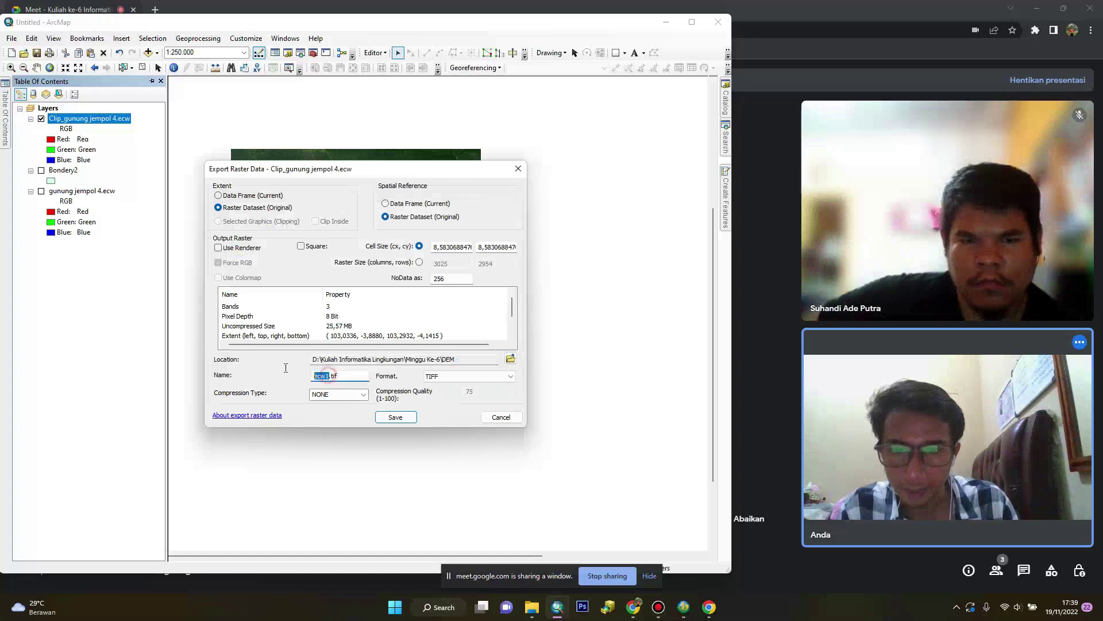
text(citra)
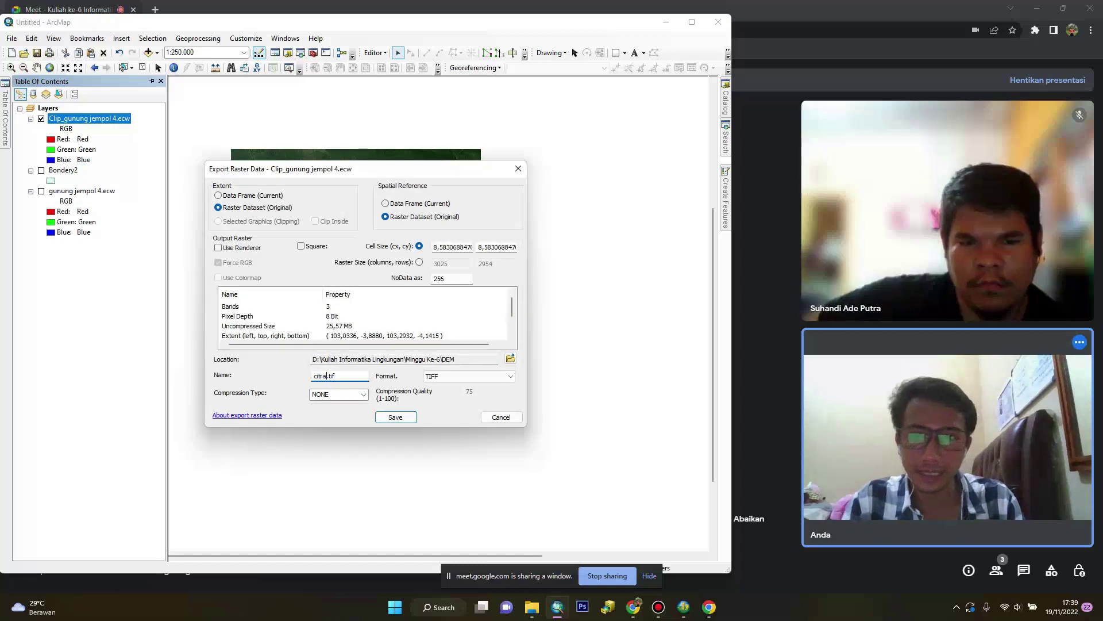
text(_dempo)
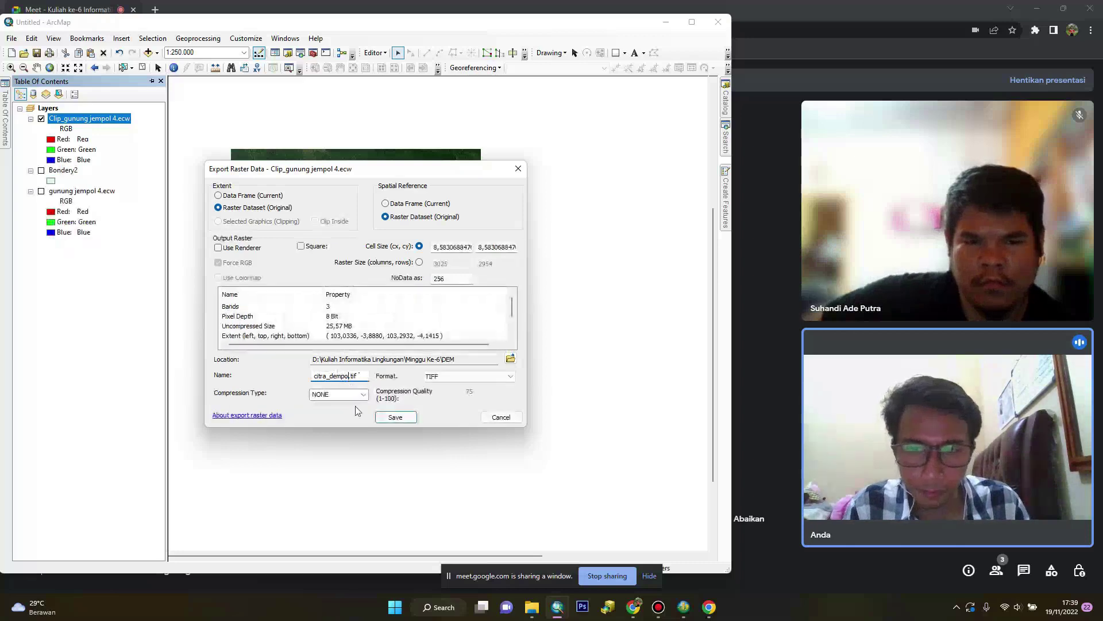
click(395, 416)
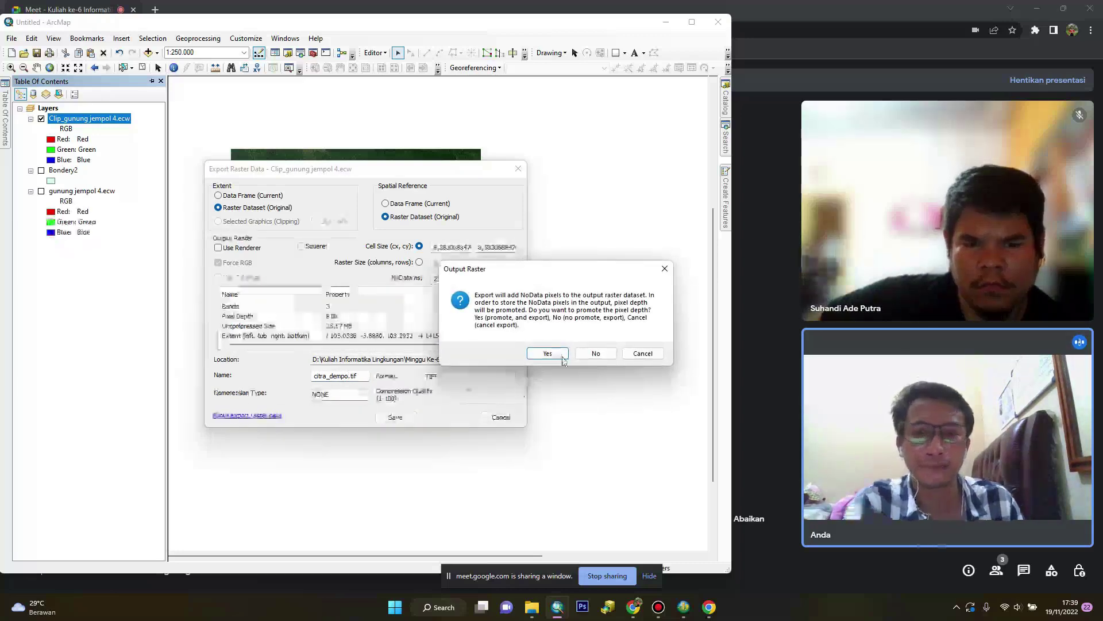
click(544, 347)
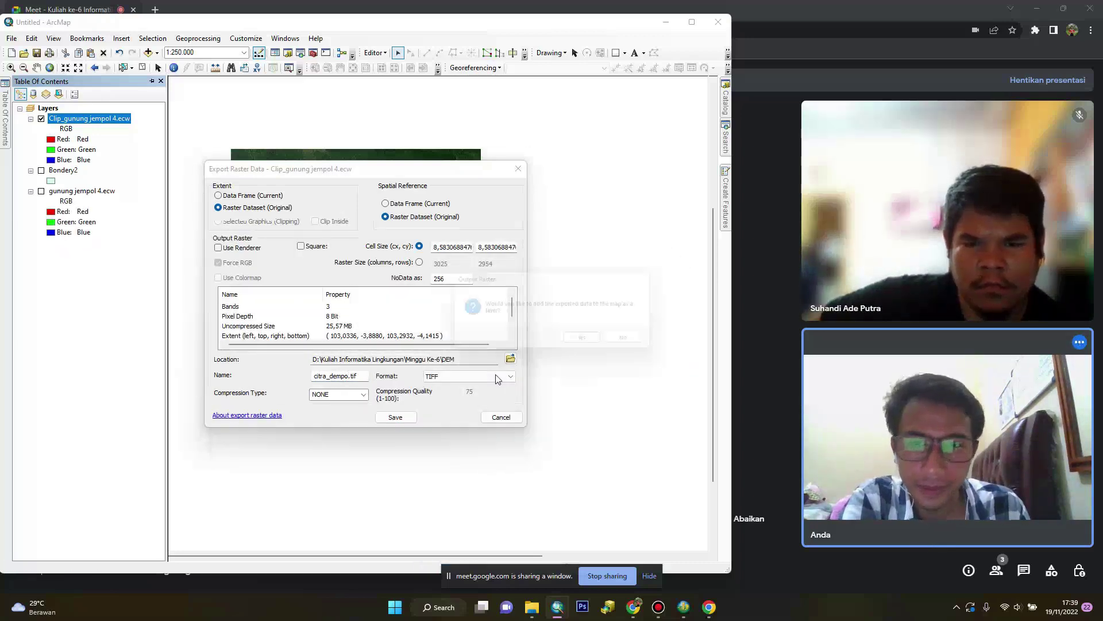
click(585, 347)
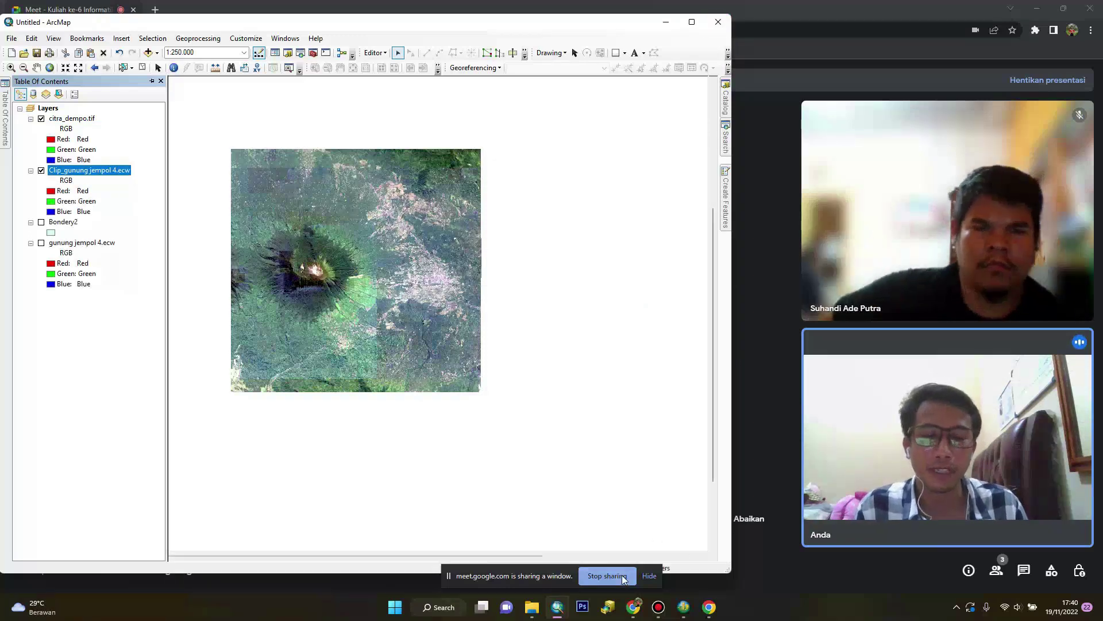
Stop sharing ArcMap and cancel closing it, keeping ArcMap open
click(649, 575)
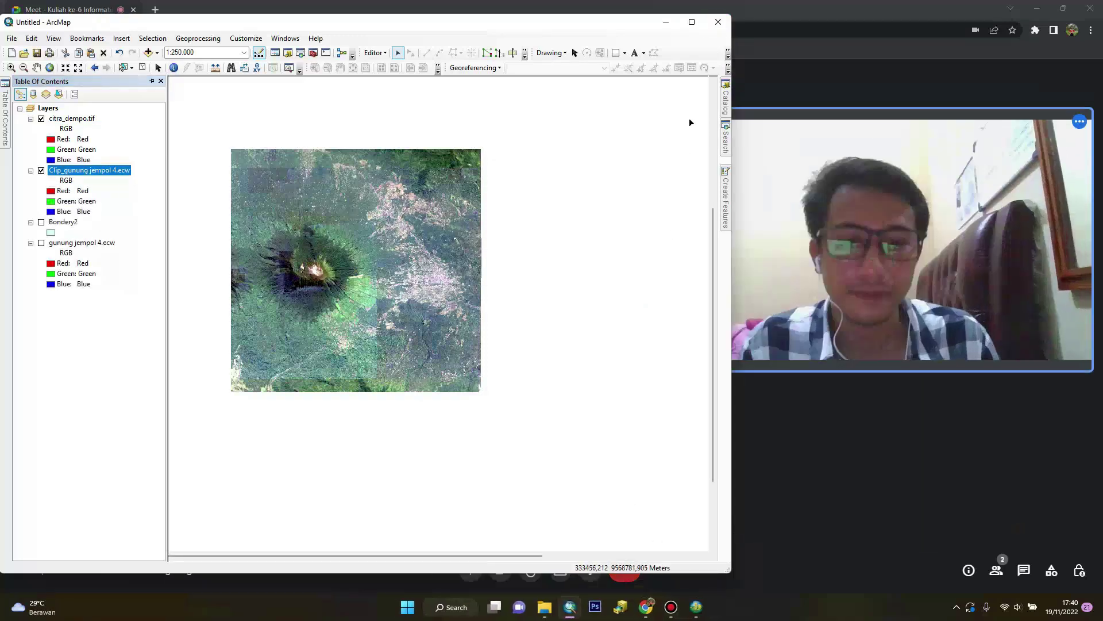
click(718, 21)
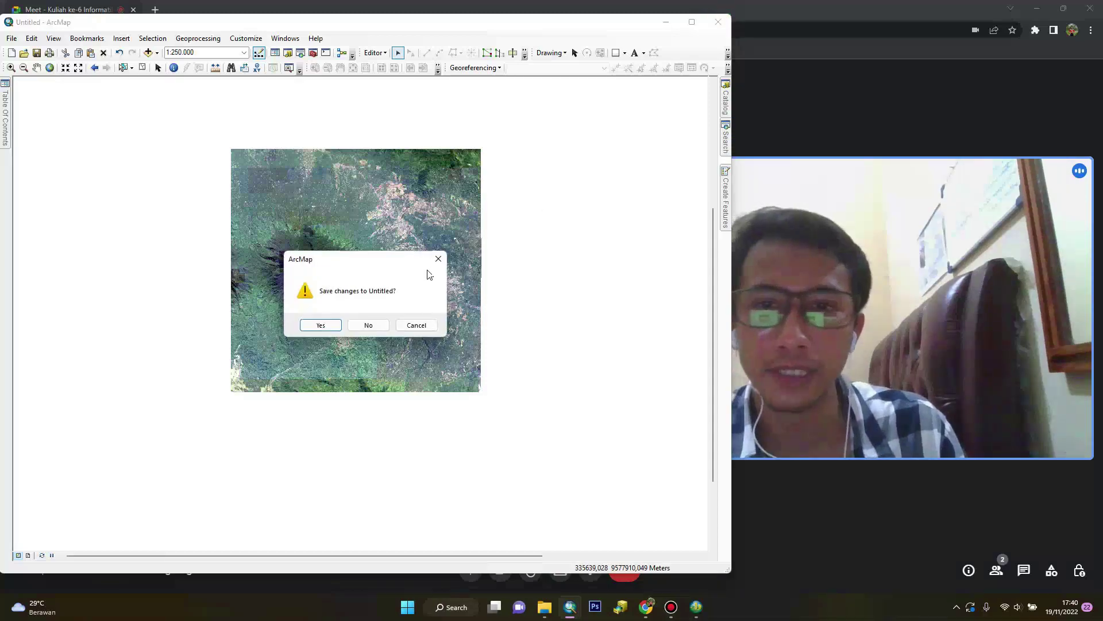
click(439, 259)
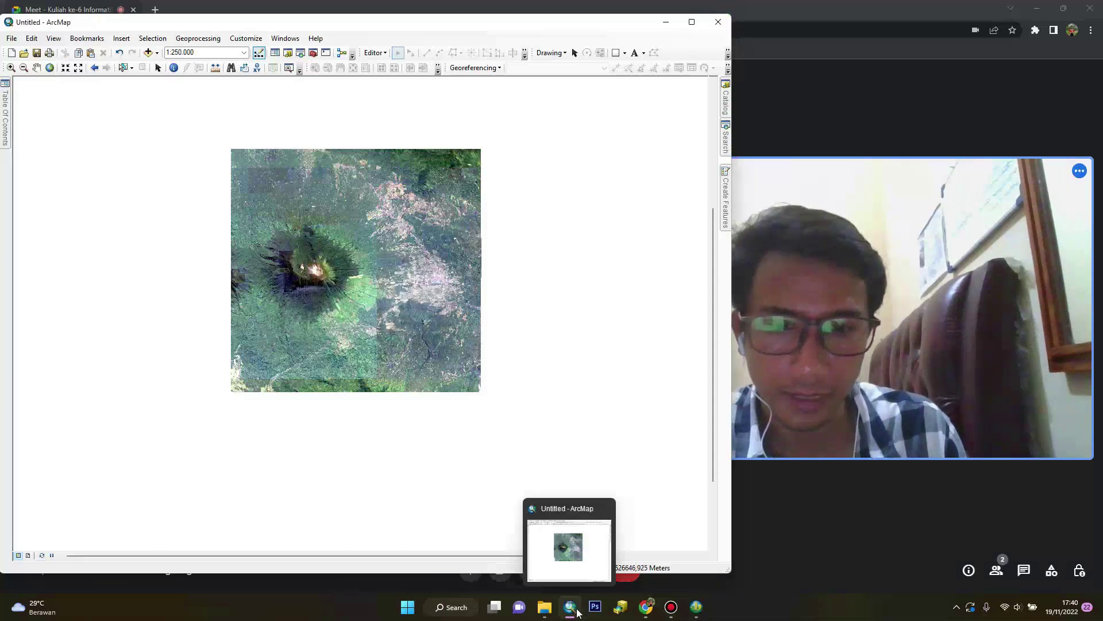
Present the Untitled - ArcScene window in the Meet call
click(703, 613)
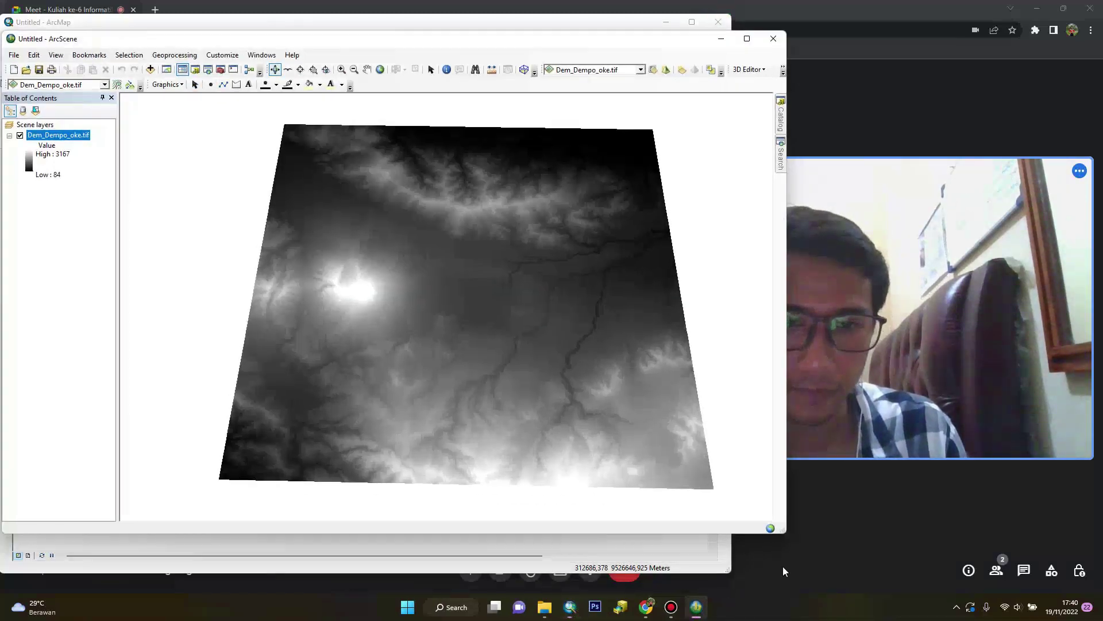
click(812, 568)
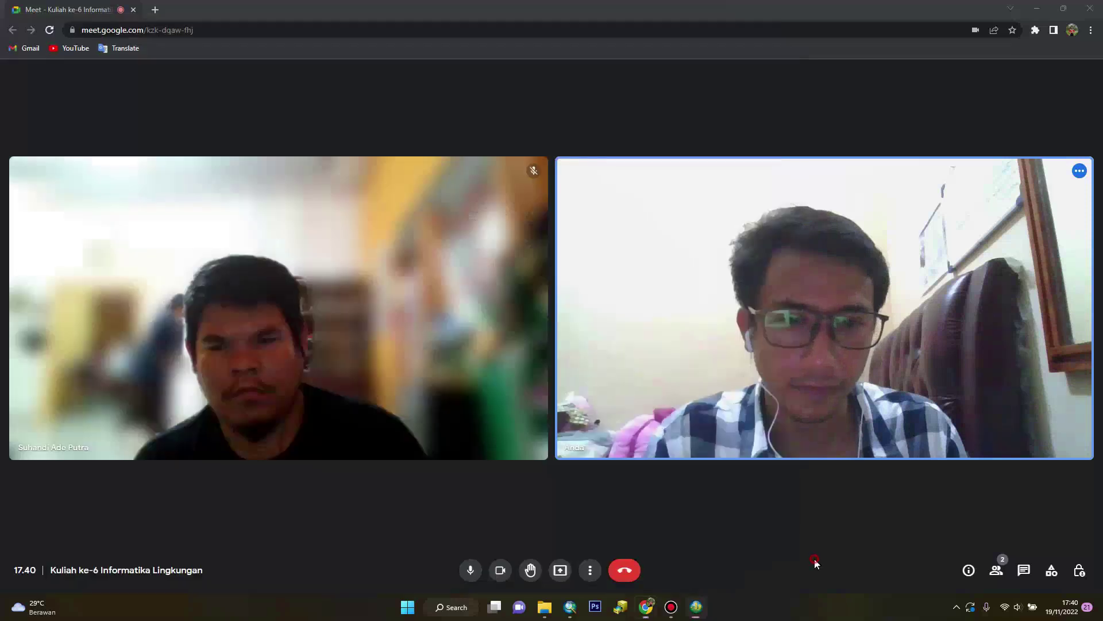
click(560, 570)
click(585, 519)
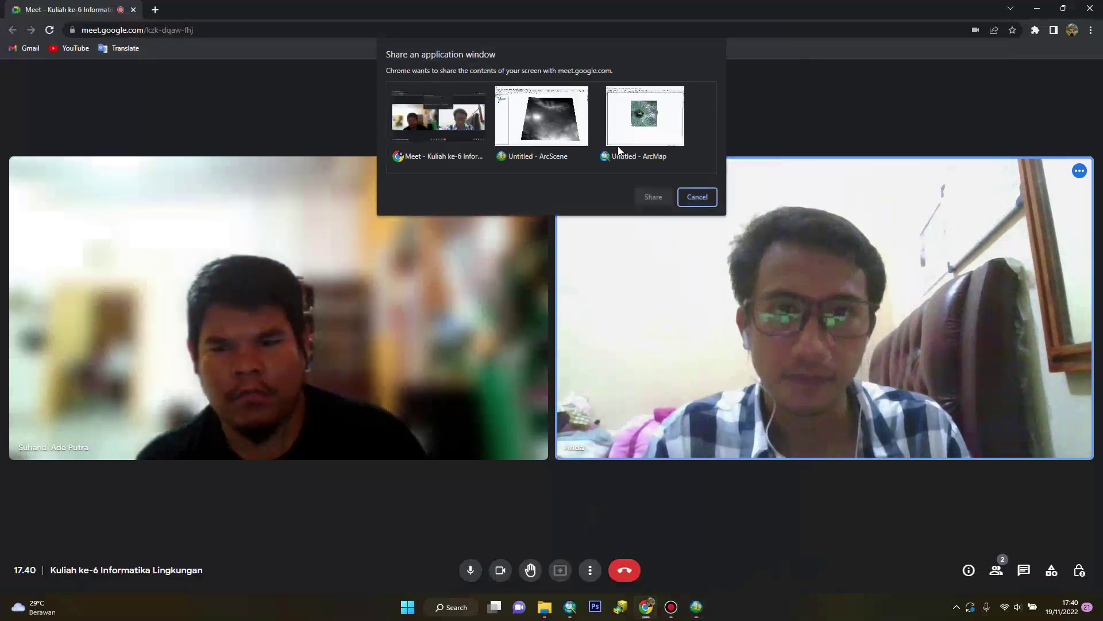
click(584, 159)
click(652, 197)
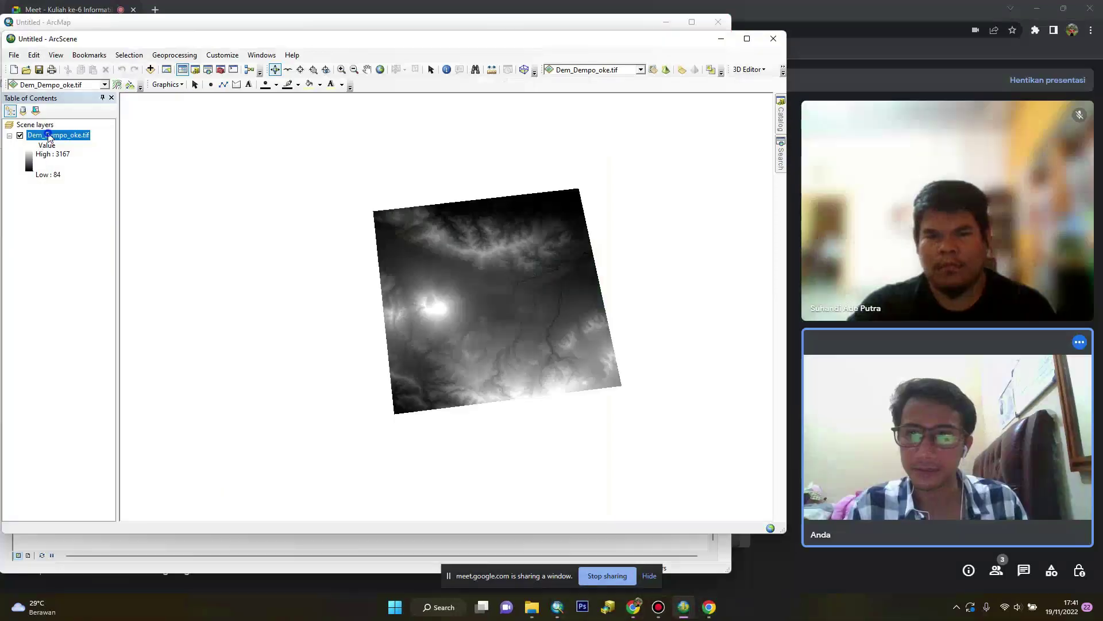
Replace the Dem_Dempo_oke.tif layer with citra_dempo.tif from the DEM folder
right_click(49, 135)
click(79, 152)
click(151, 69)
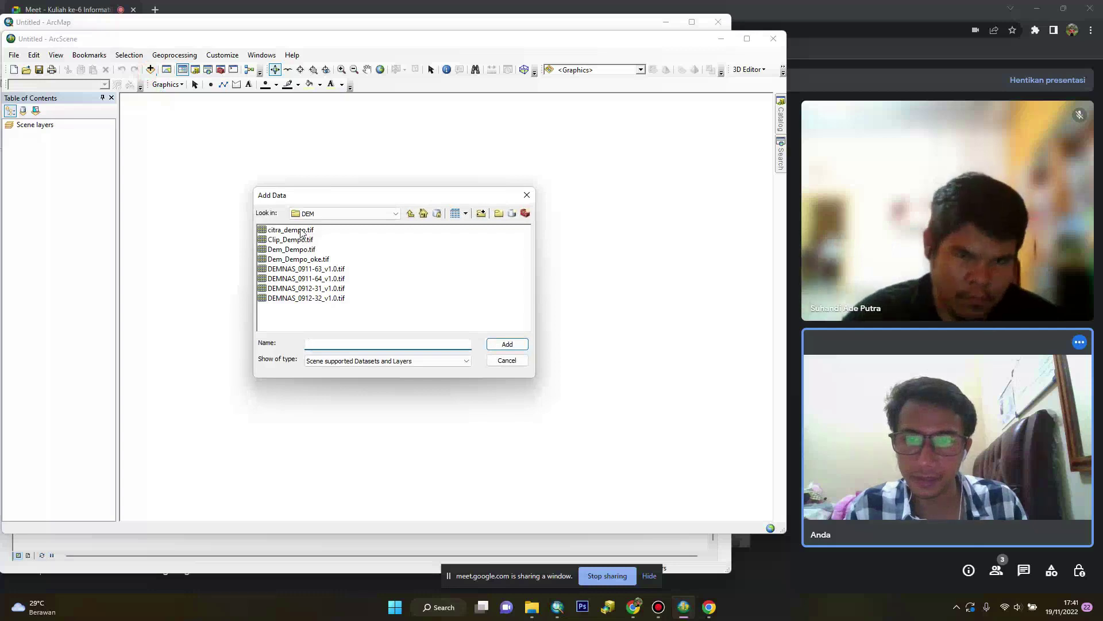
click(474, 329)
click(508, 344)
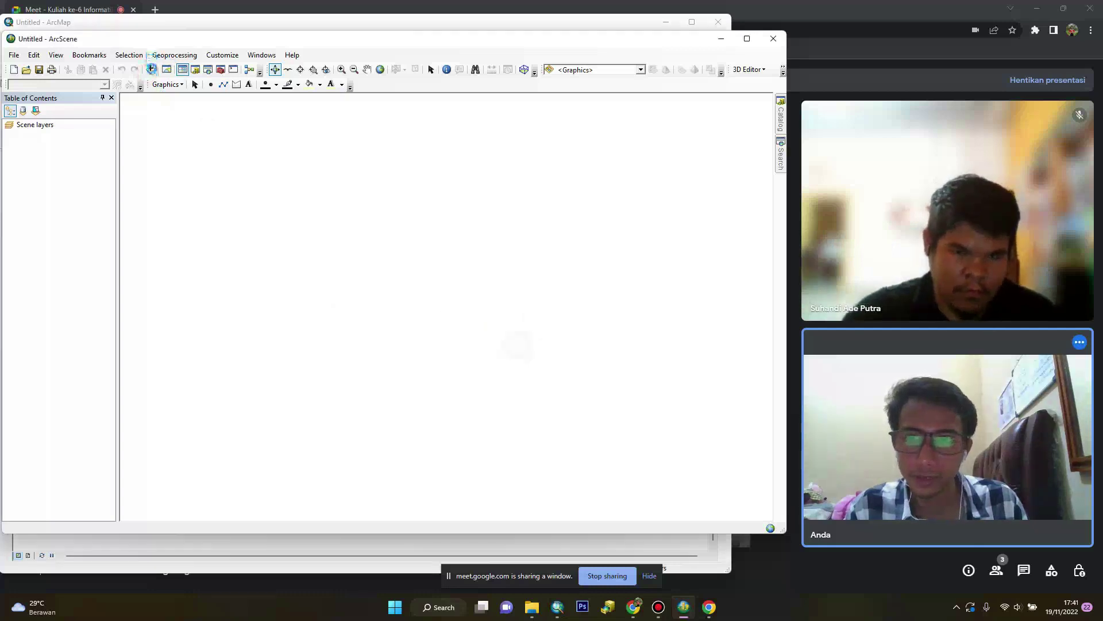
Re-present the ArcScene window in the Meet call and restore ArcScene over the call
click(617, 576)
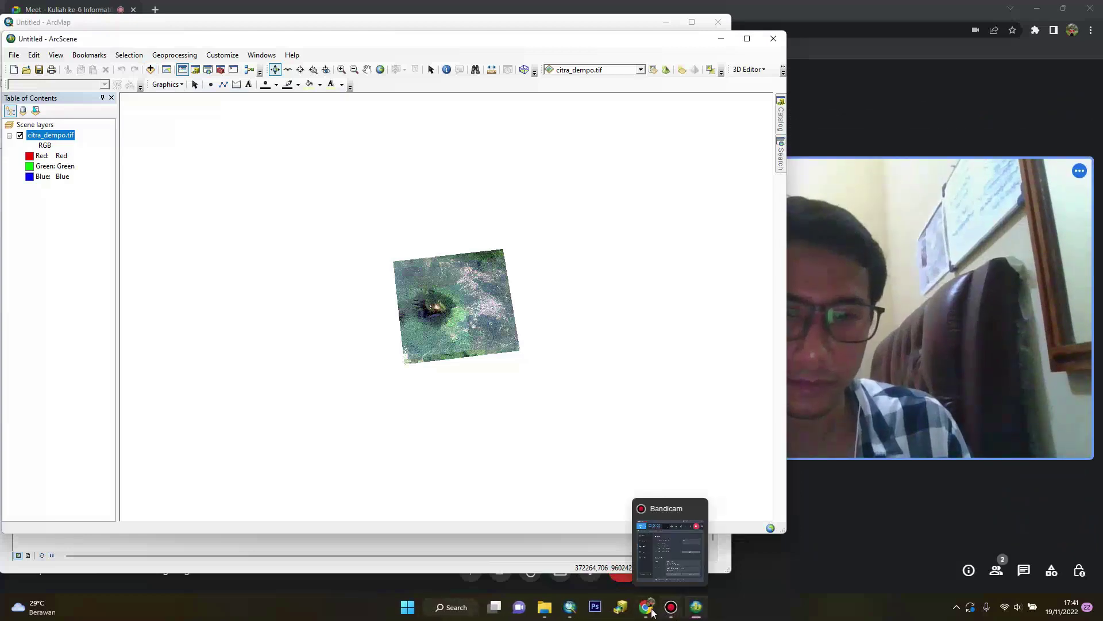
click(647, 608)
click(560, 569)
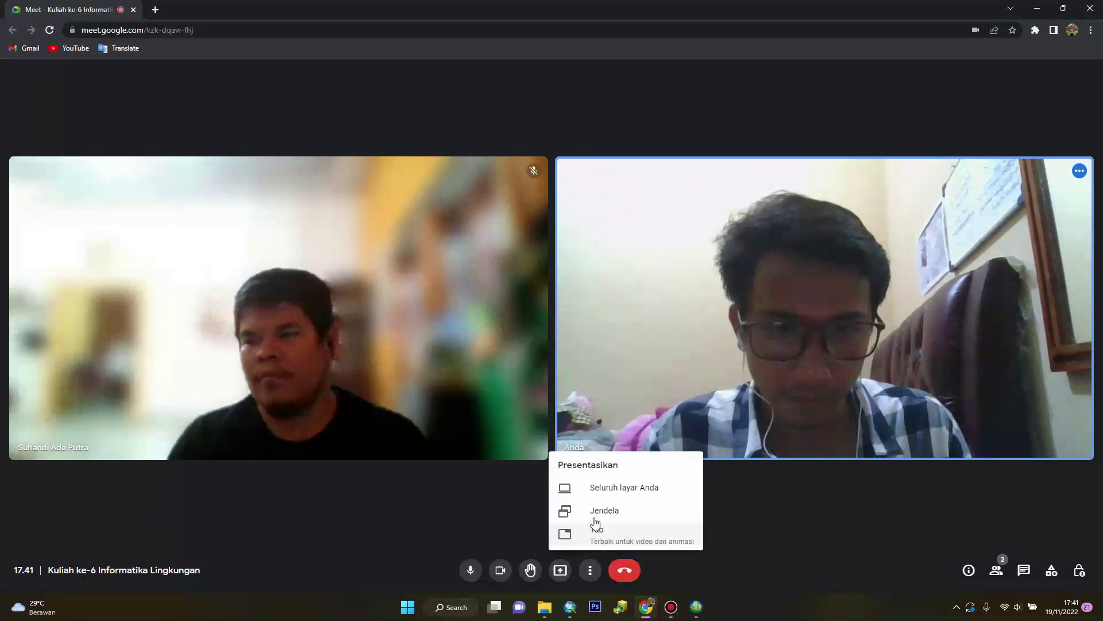
click(598, 513)
click(518, 147)
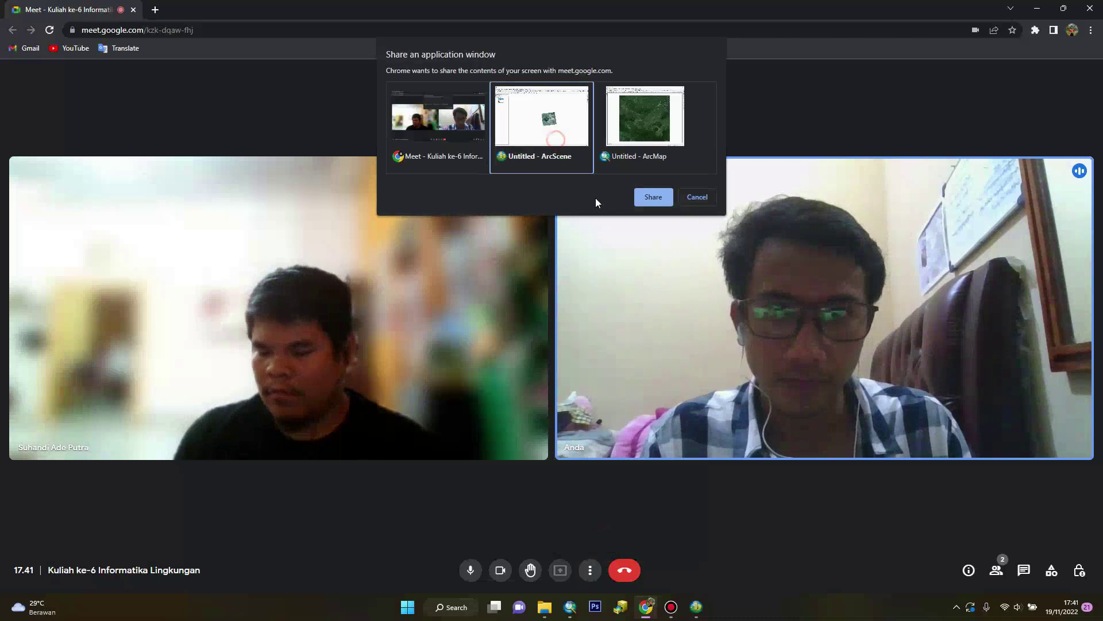
click(649, 197)
click(687, 608)
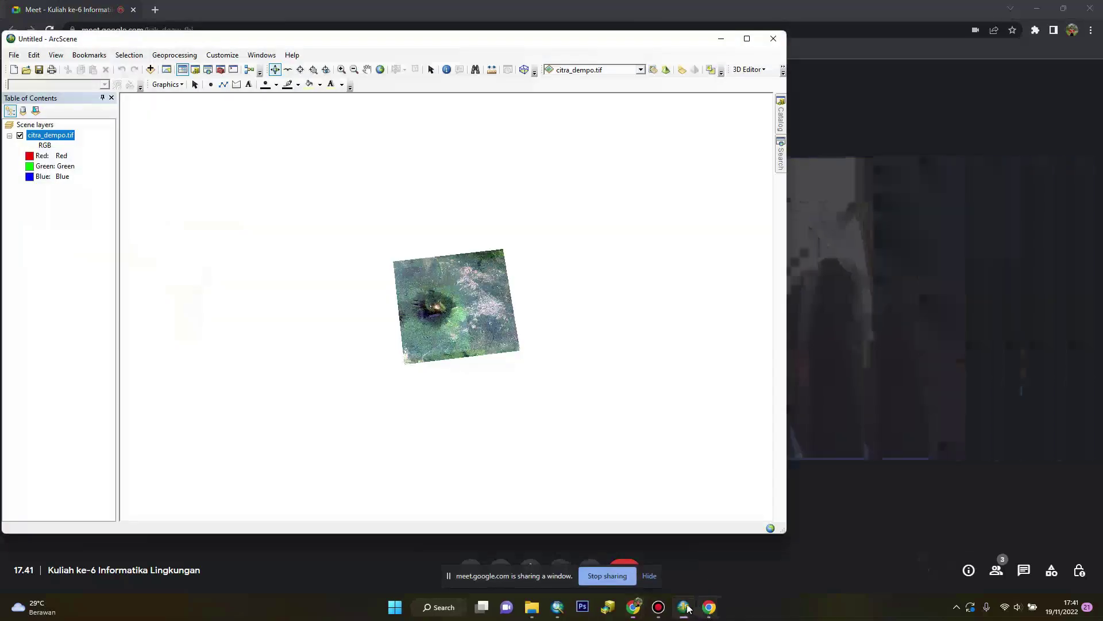
click(686, 608)
mouse_move(682, 613)
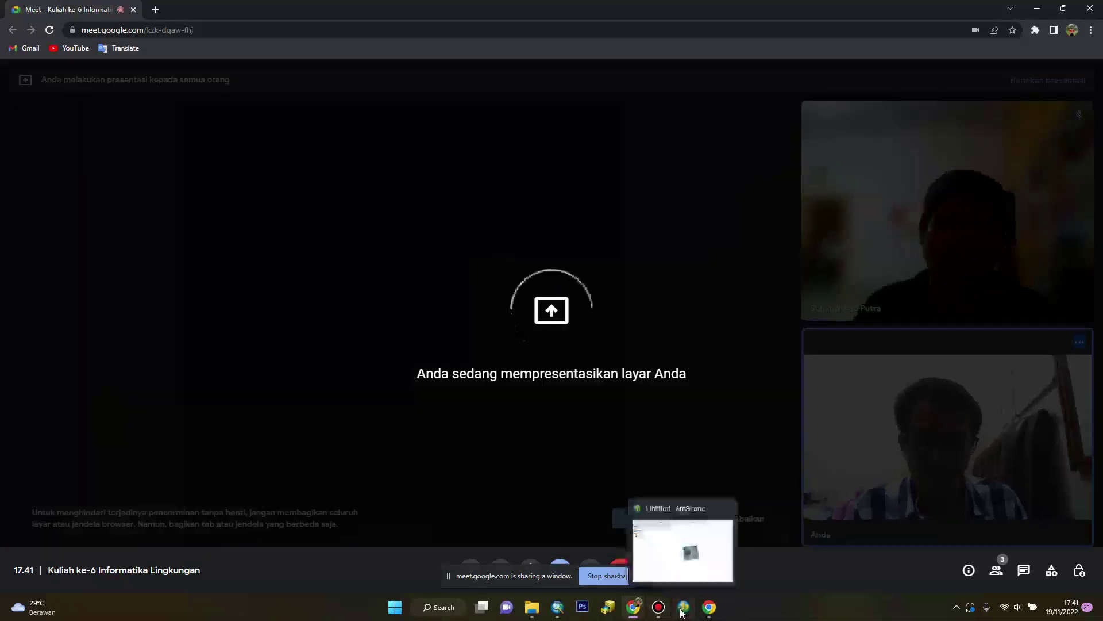
click(669, 572)
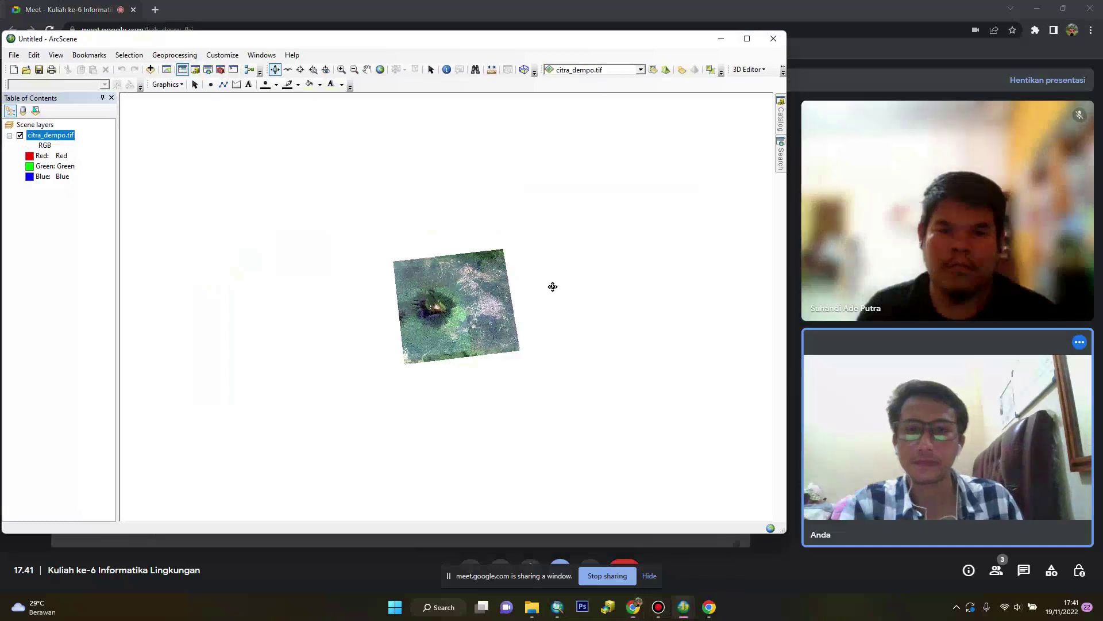
Add the Clip_Dempo.tif elevation raster to the scene
click(150, 69)
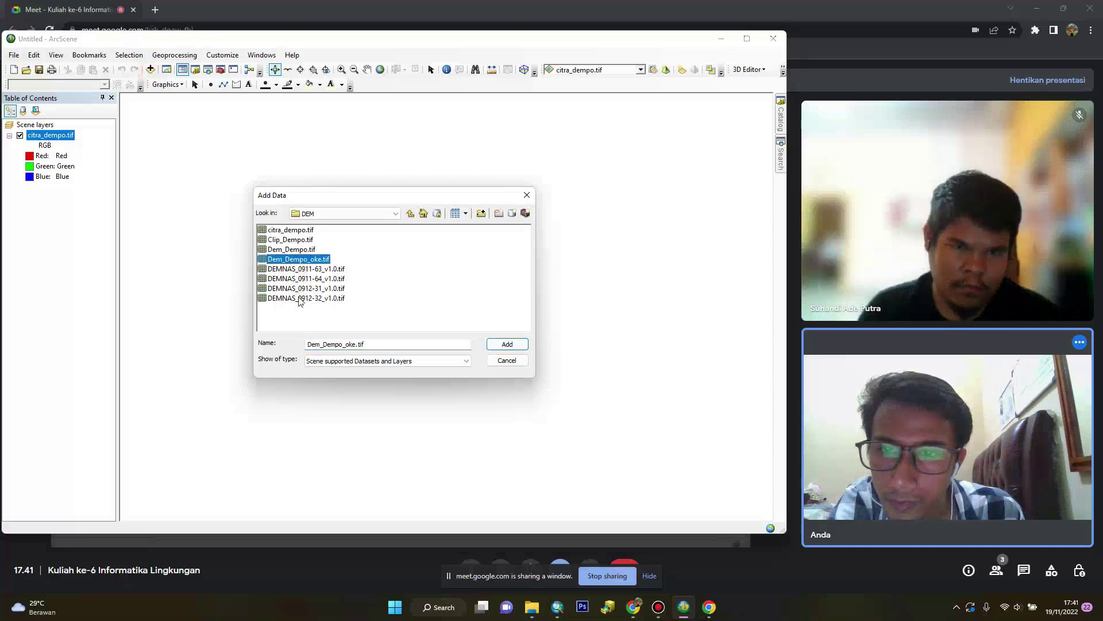
click(290, 241)
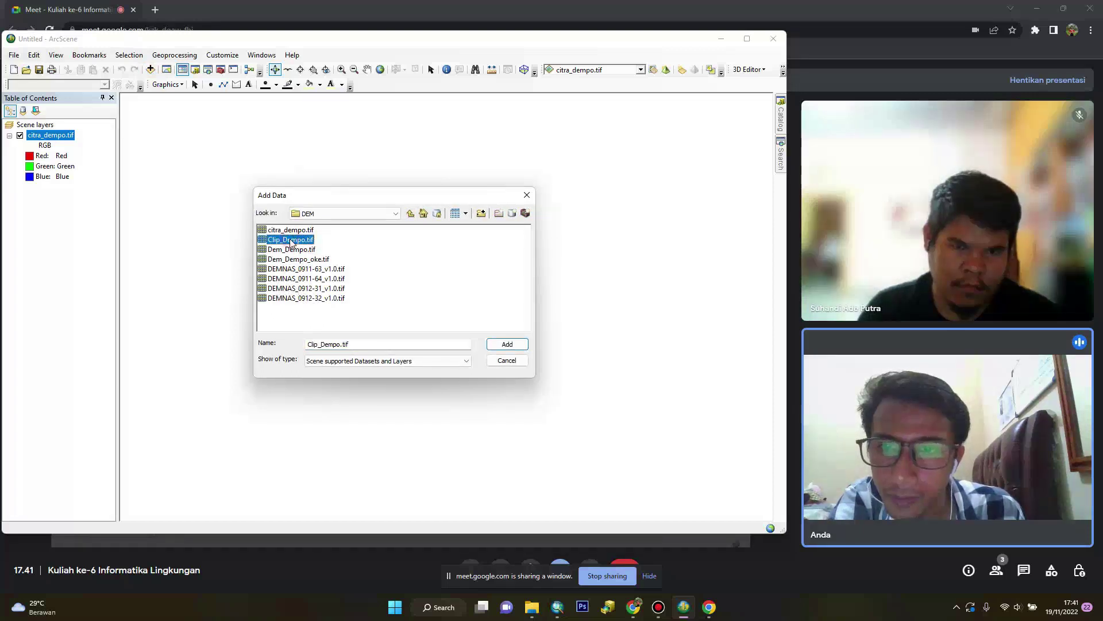
click(508, 347)
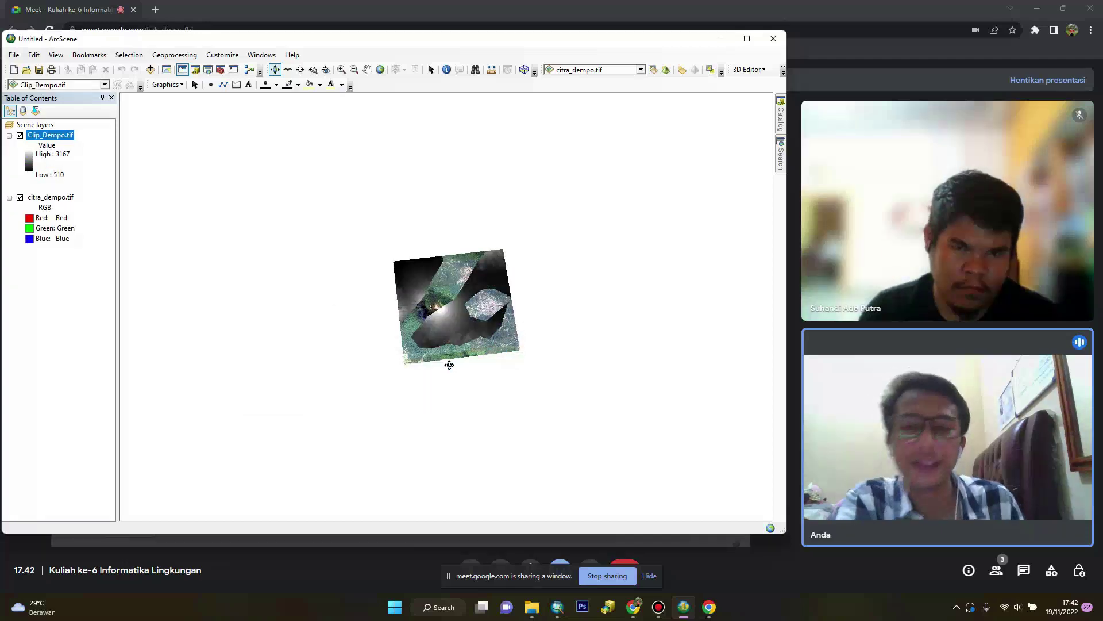
scroll(456, 359, up, 5)
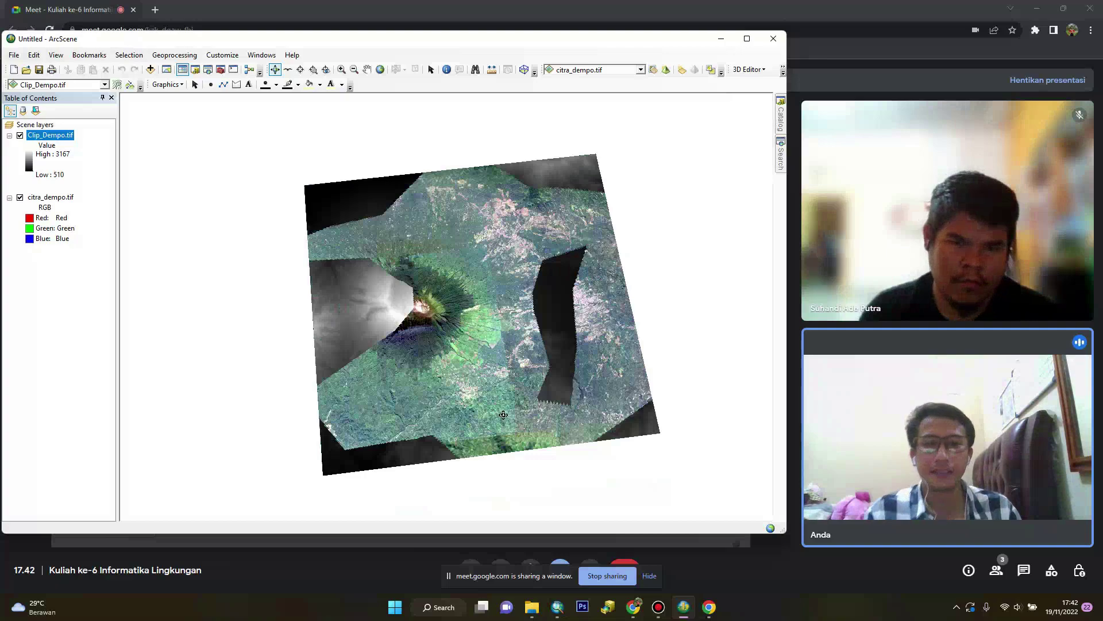
Look over the new raster, then move Clip_Dempo.tif below citra_dempo.tif in the Table of Contents
drag(503, 414, 435, 238)
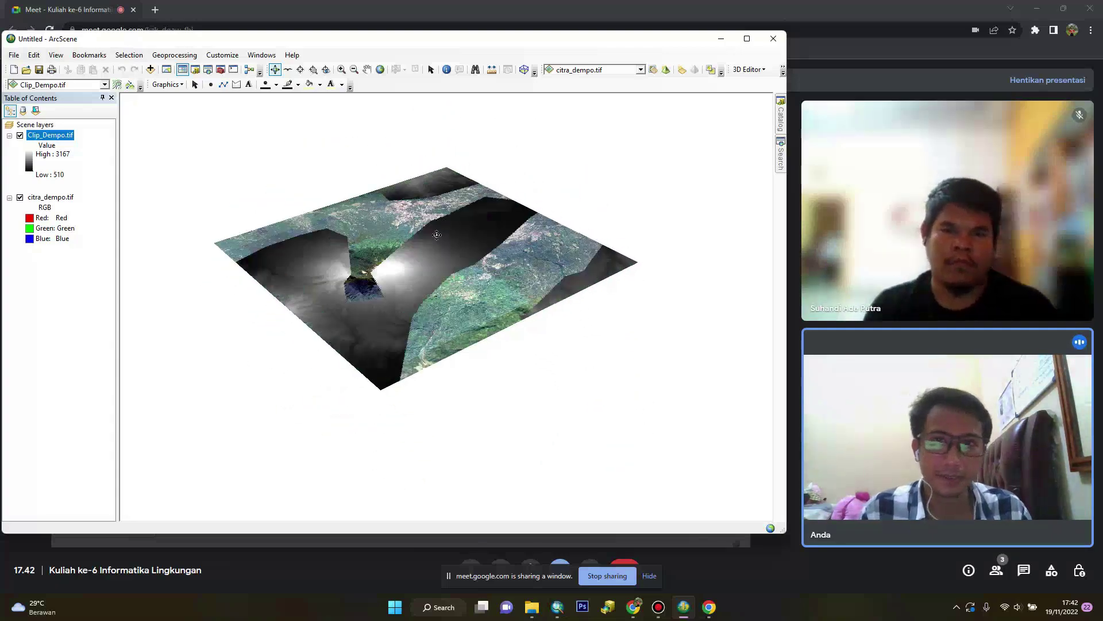
drag(461, 338, 426, 328)
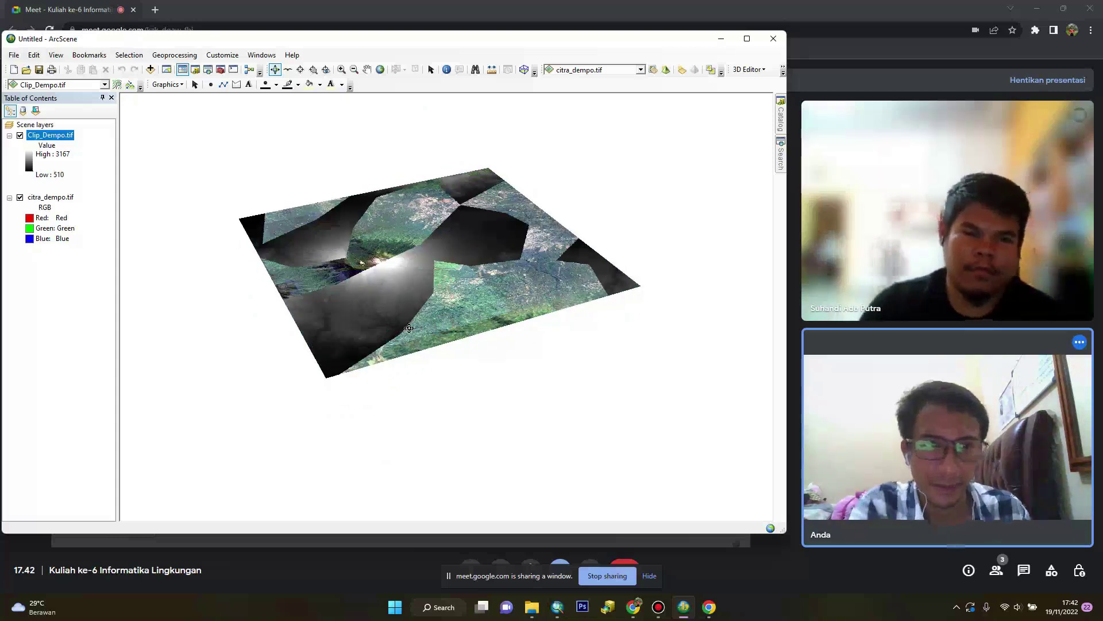
drag(425, 325, 235, 246)
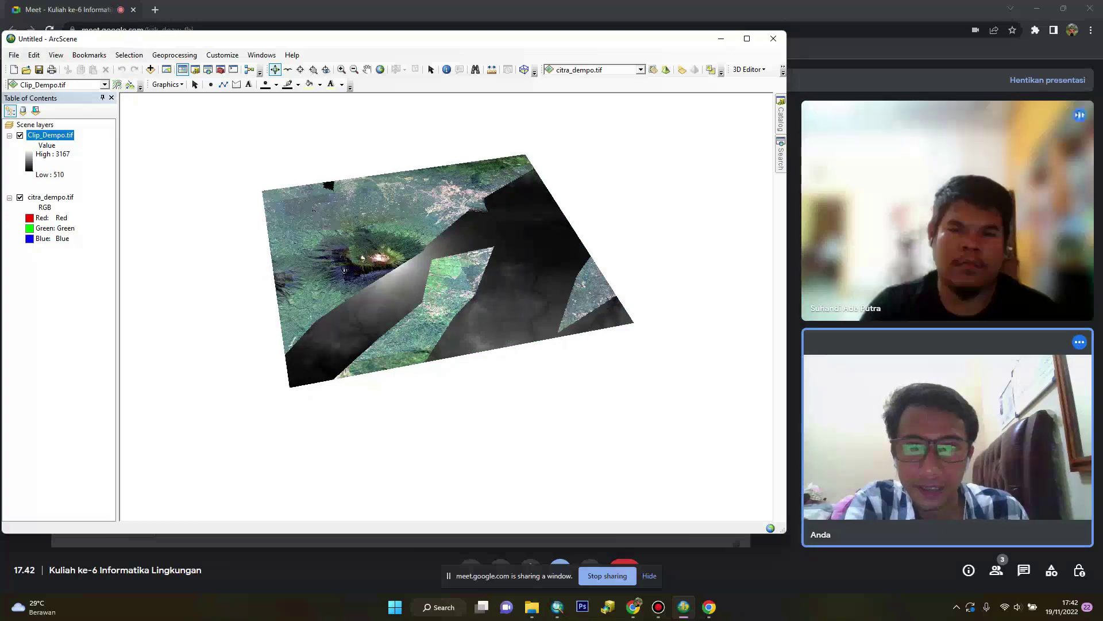
drag(374, 284, 337, 299)
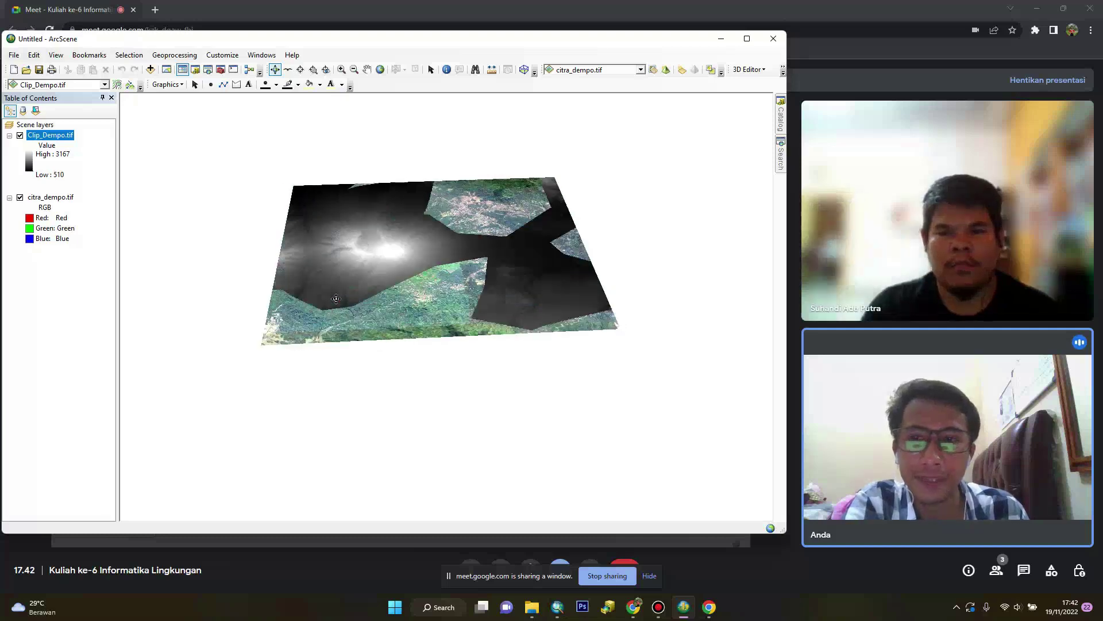
click(89, 148)
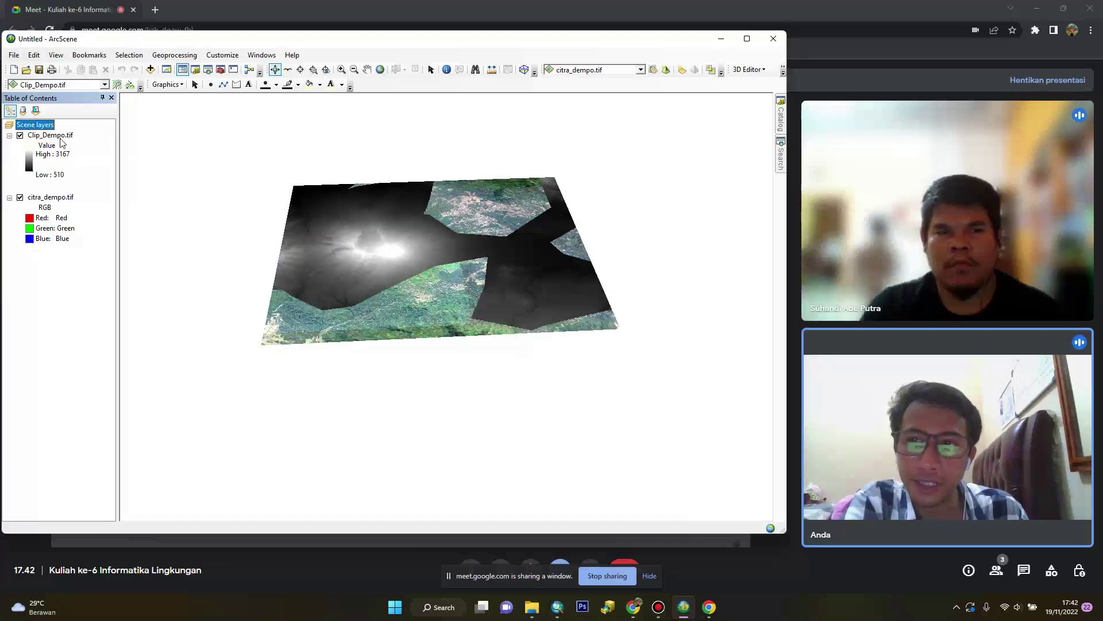
drag(73, 213, 73, 270)
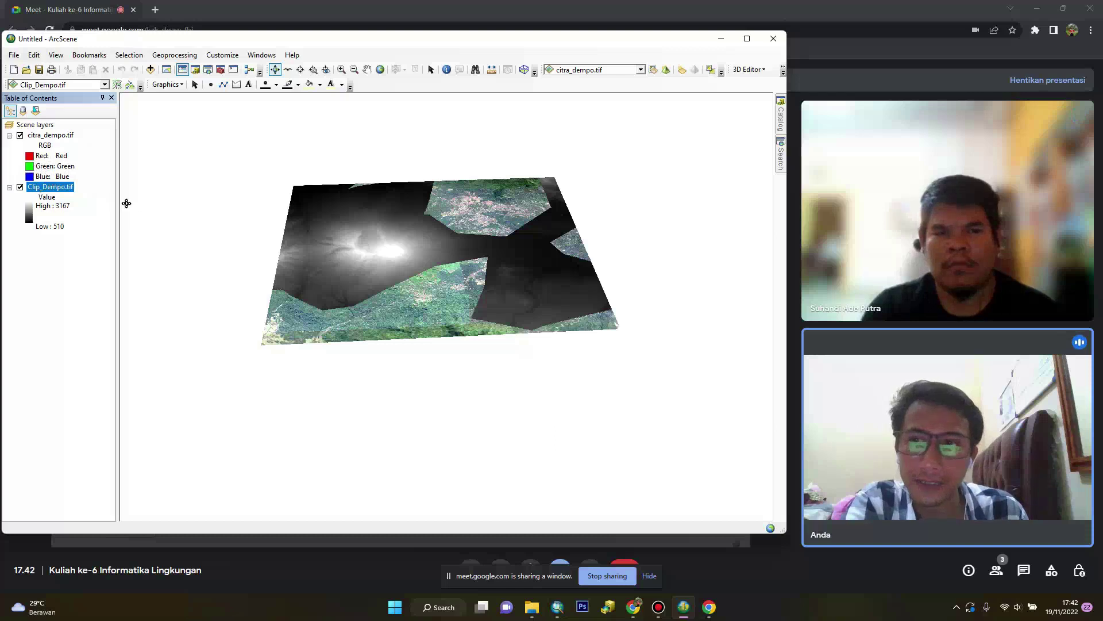
In citra_dempo.tif's Base Heights properties, make it float on the Clip_Dempo.tif surface
right_click(61, 142)
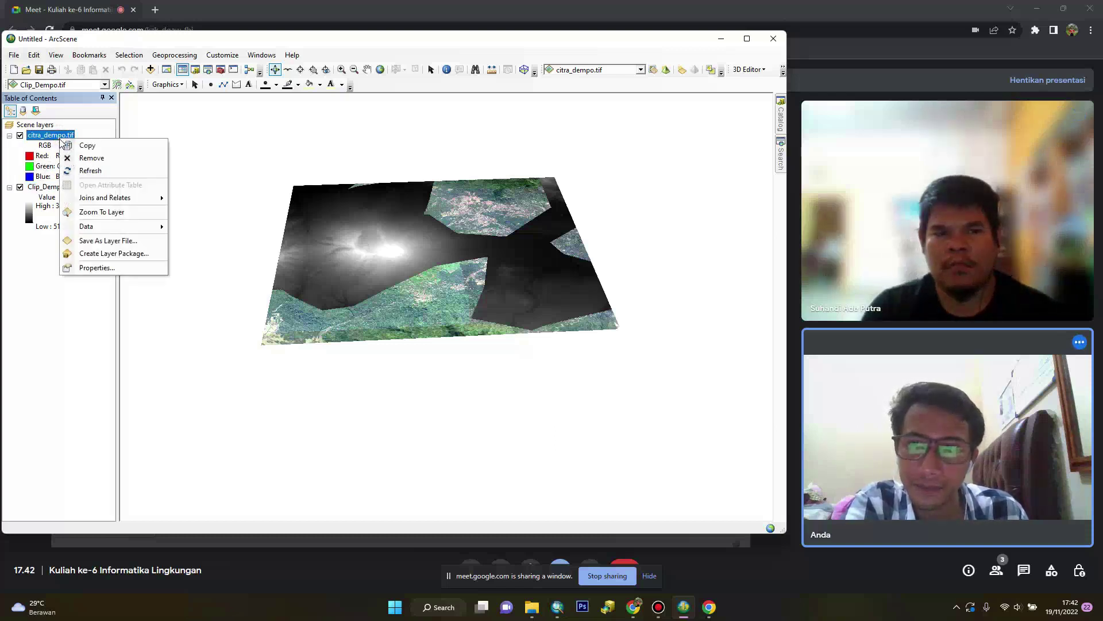
click(103, 268)
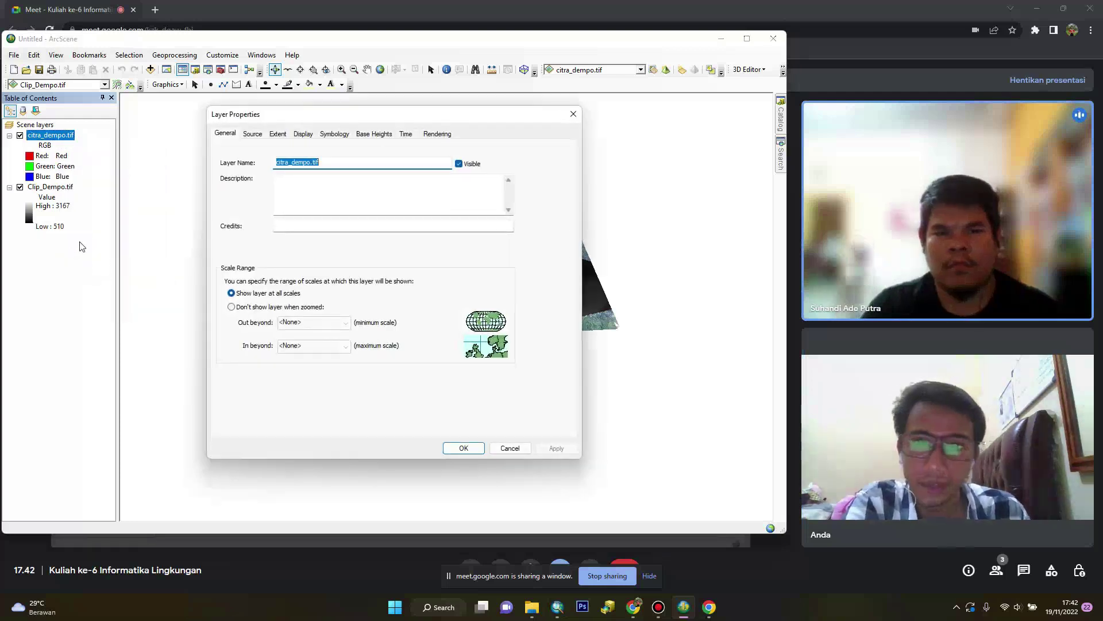
click(371, 135)
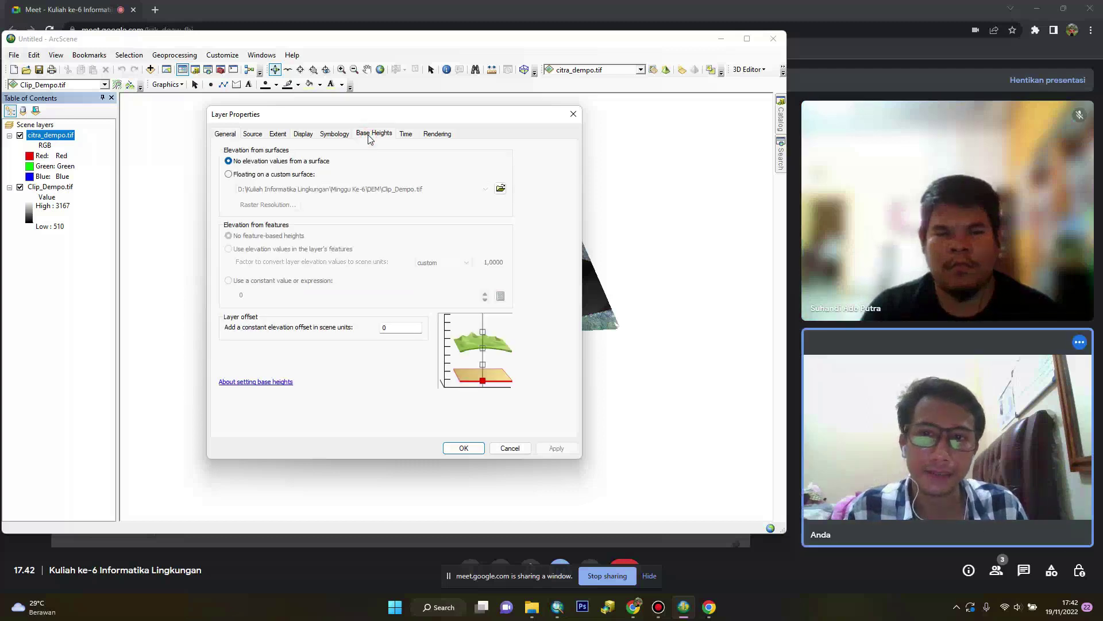
click(228, 174)
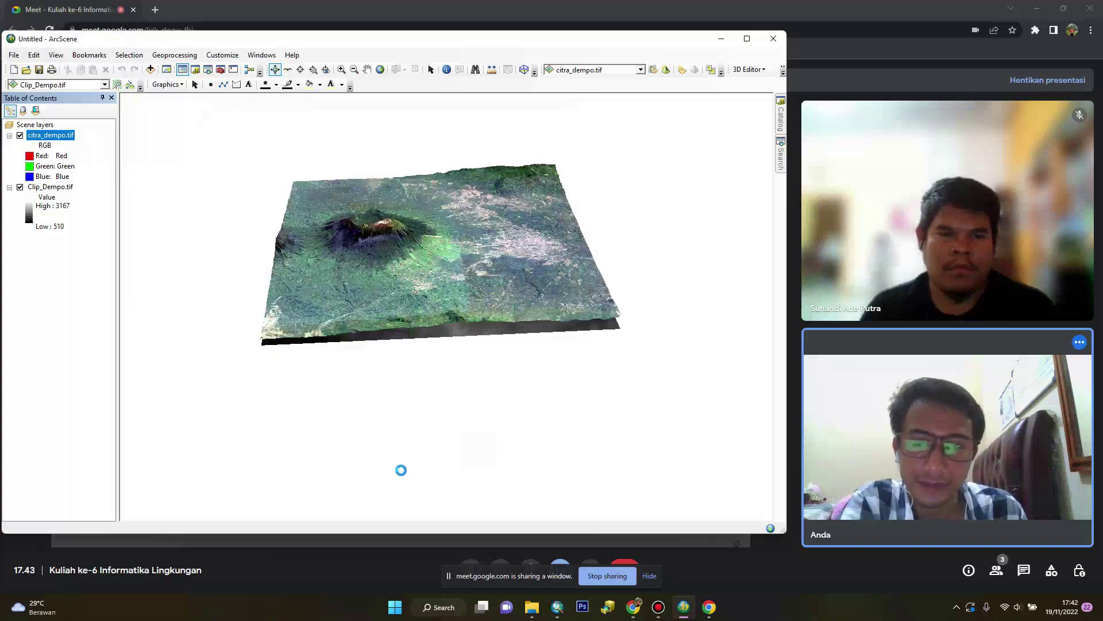
Zoom, pan, rotate and tilt the draped terrain for a low, close view of Mount Dempo's cone
scroll(400, 382, up, 5)
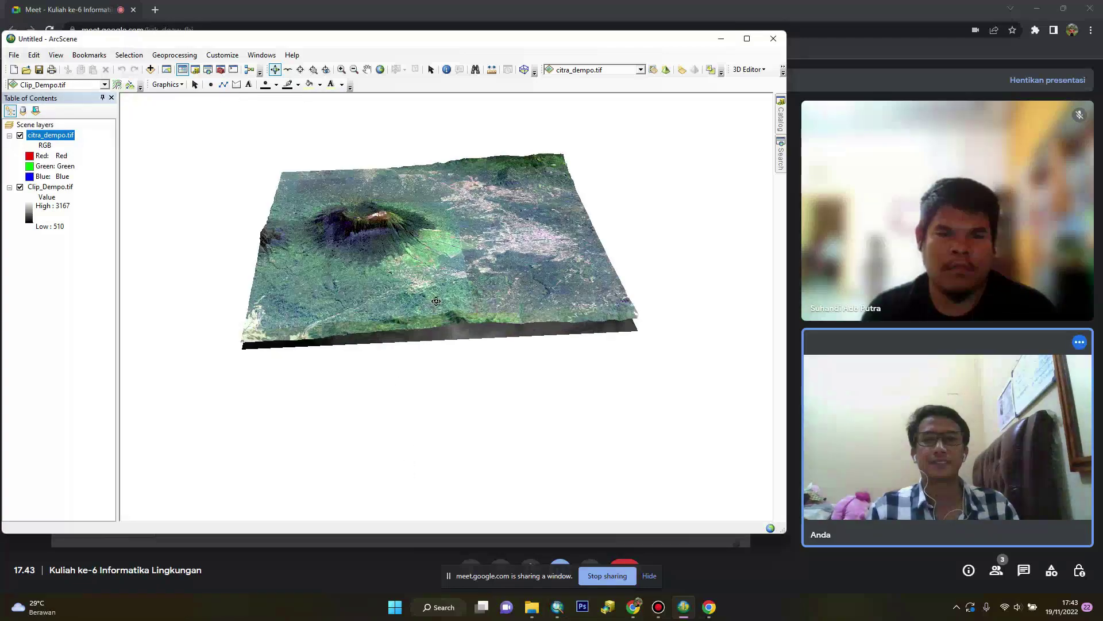
drag(387, 279, 468, 317)
drag(450, 277, 302, 314)
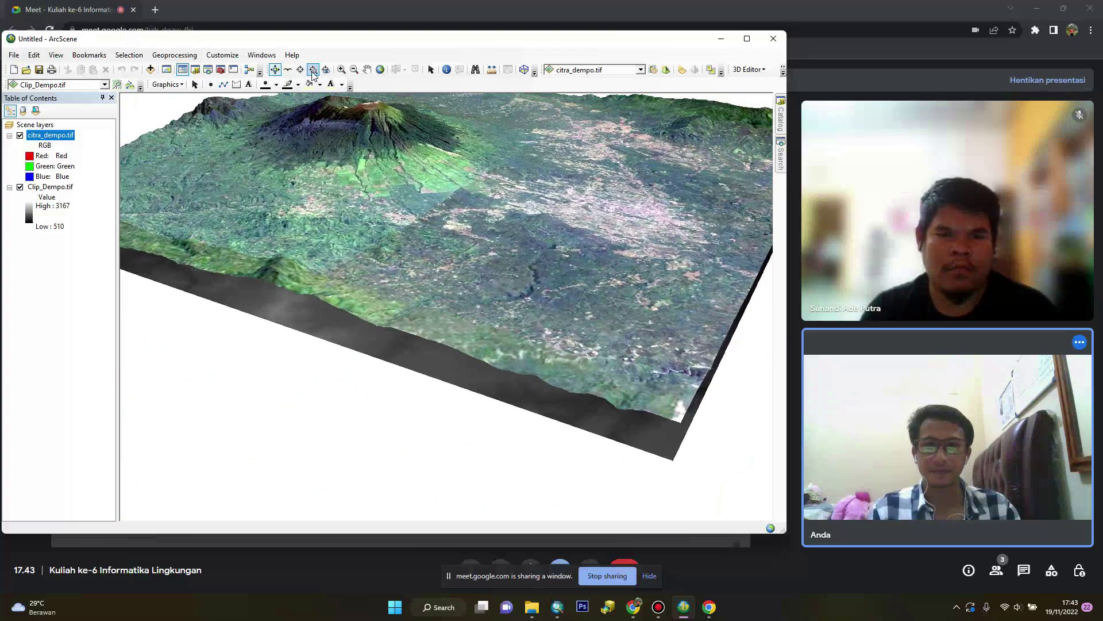
drag(327, 127, 440, 344)
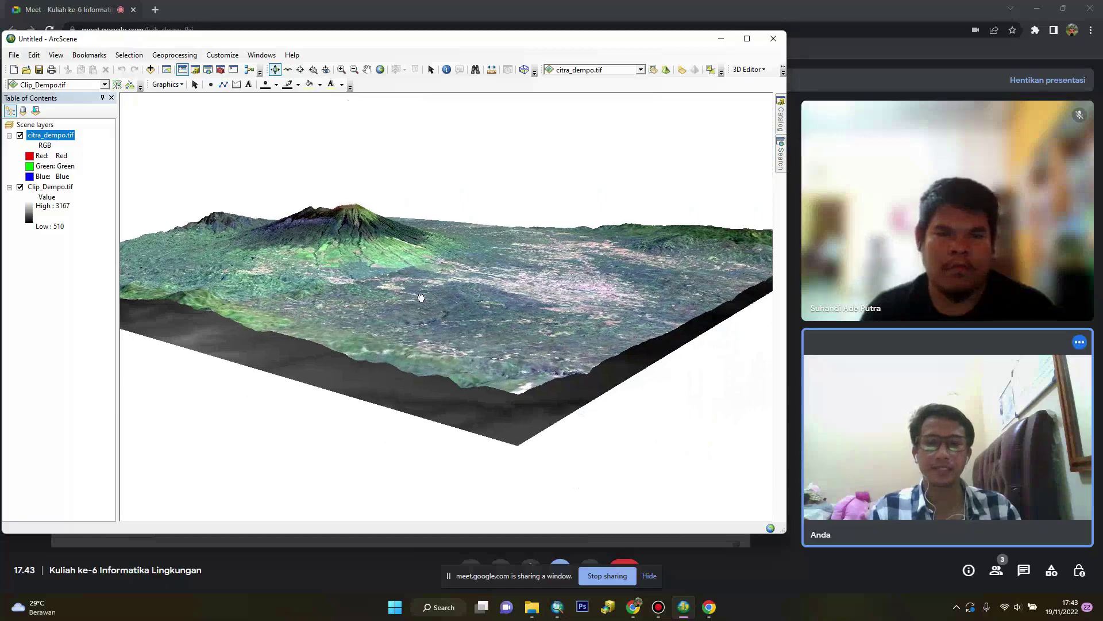
drag(421, 297, 507, 414)
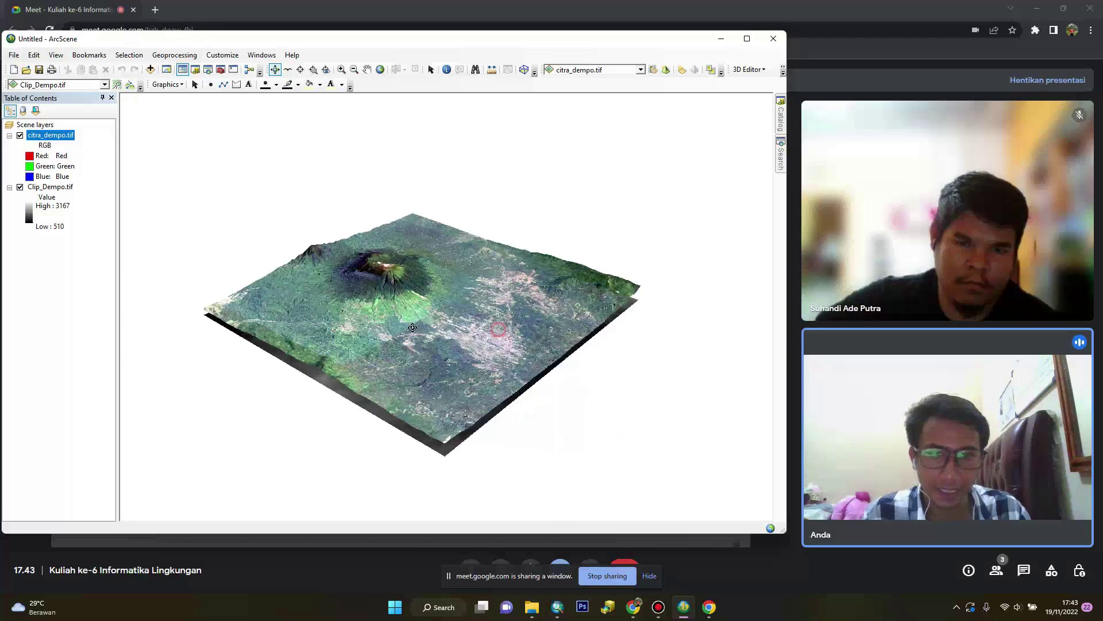
drag(305, 293, 388, 309)
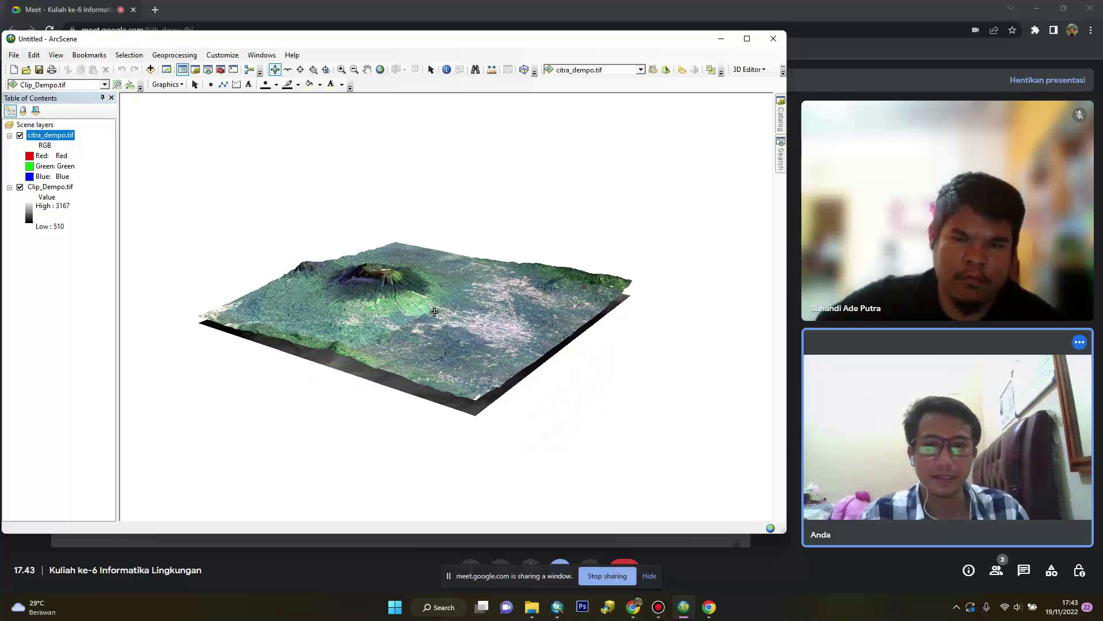
drag(389, 372, 419, 399)
drag(428, 360, 471, 345)
drag(534, 358, 395, 309)
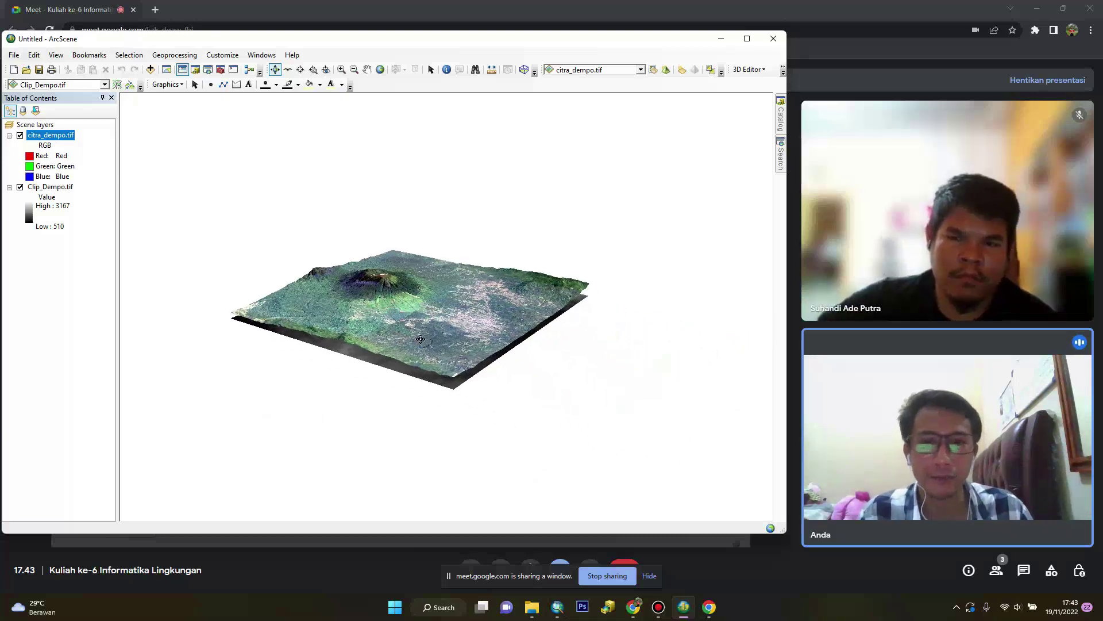
drag(424, 332, 330, 328)
drag(618, 337, 508, 466)
scroll(398, 305, down, 3)
drag(480, 419, 457, 371)
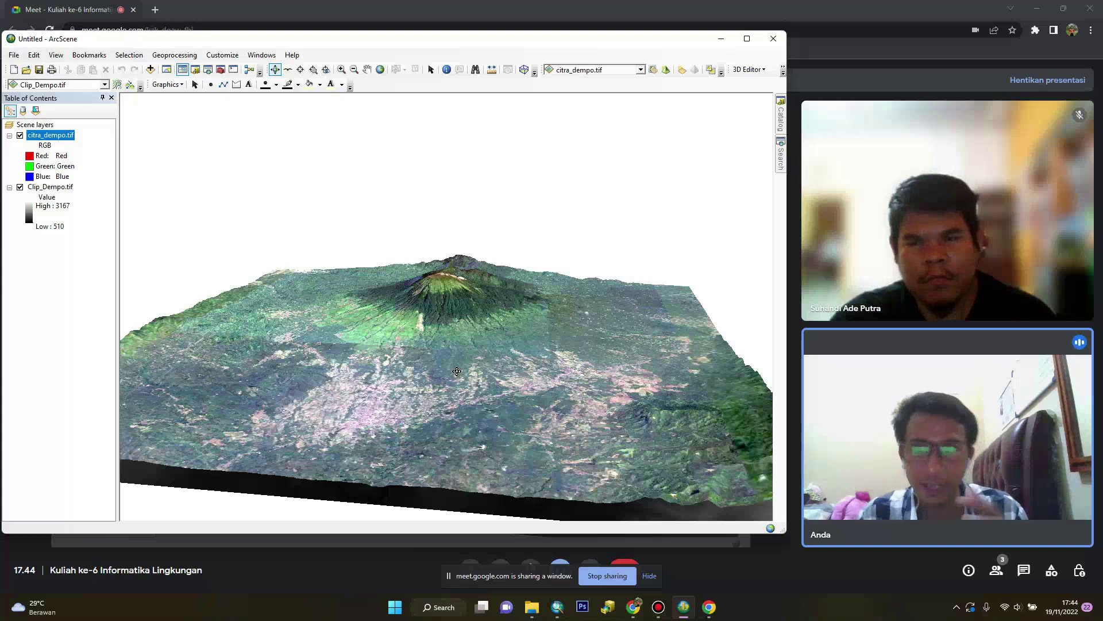
In citra_dempo.tif's base-height Raster Resolution settings, replace the Rows value 500 with 3356
right_click(70, 140)
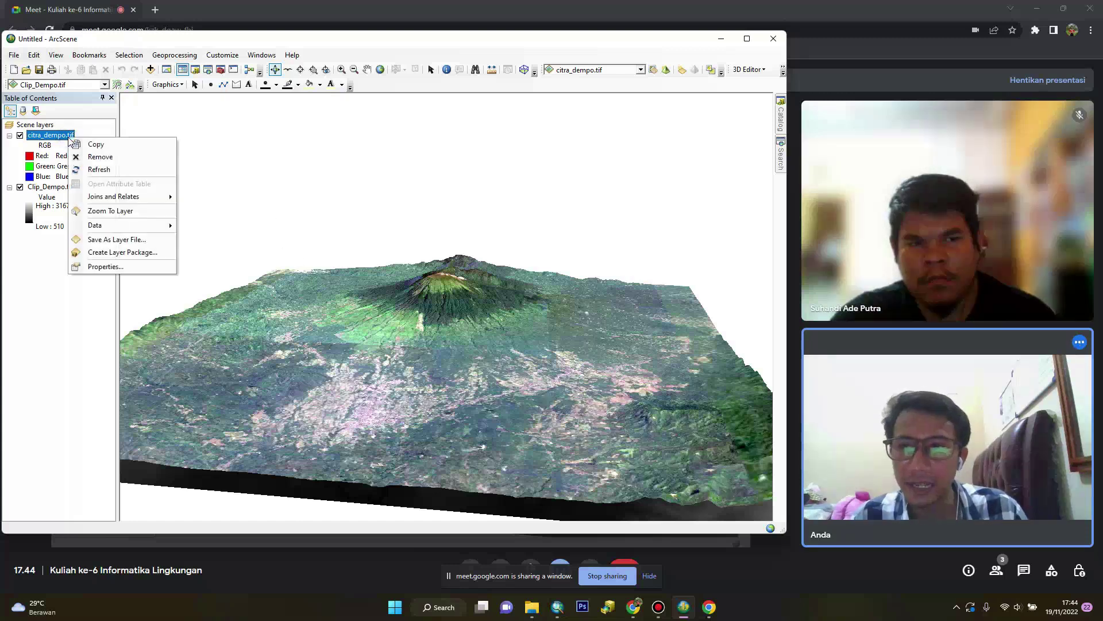
click(134, 267)
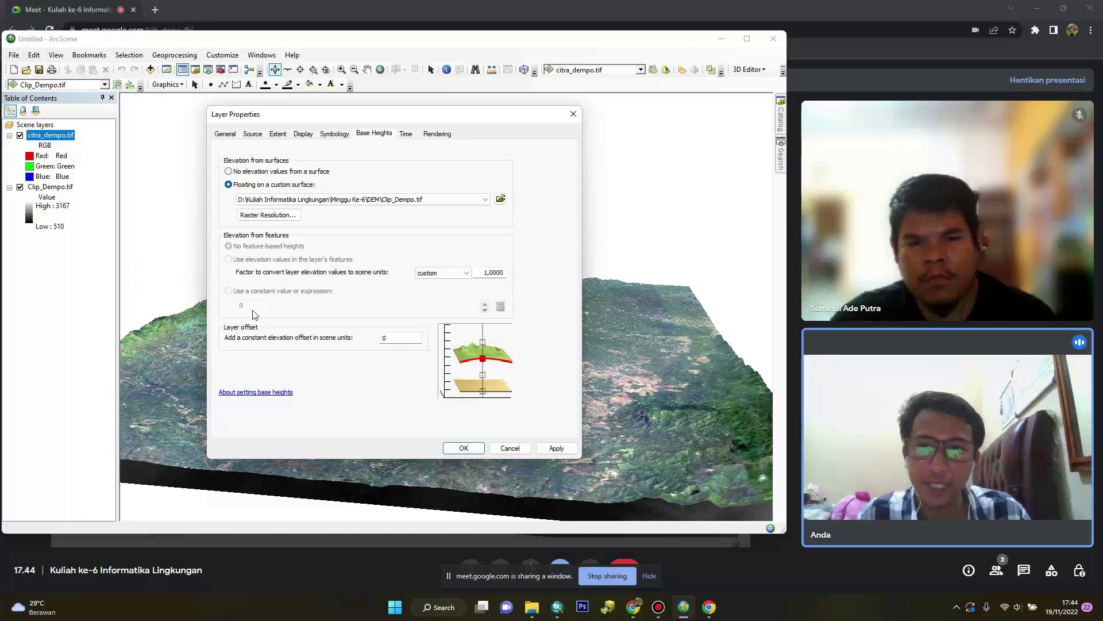
click(266, 215)
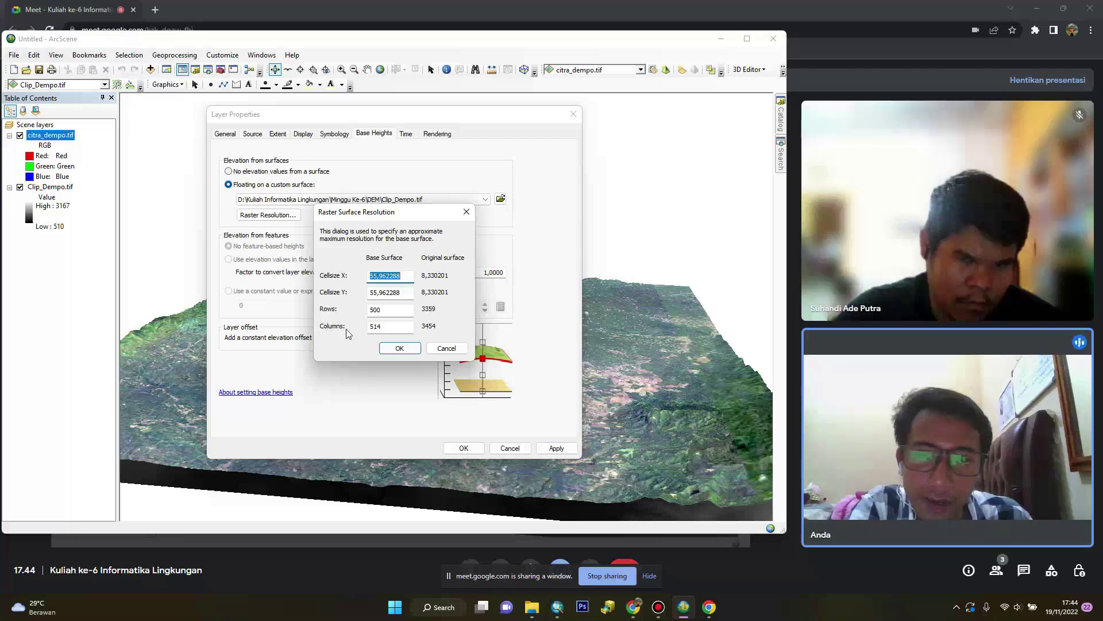
double_click(374, 310)
double_click(394, 326)
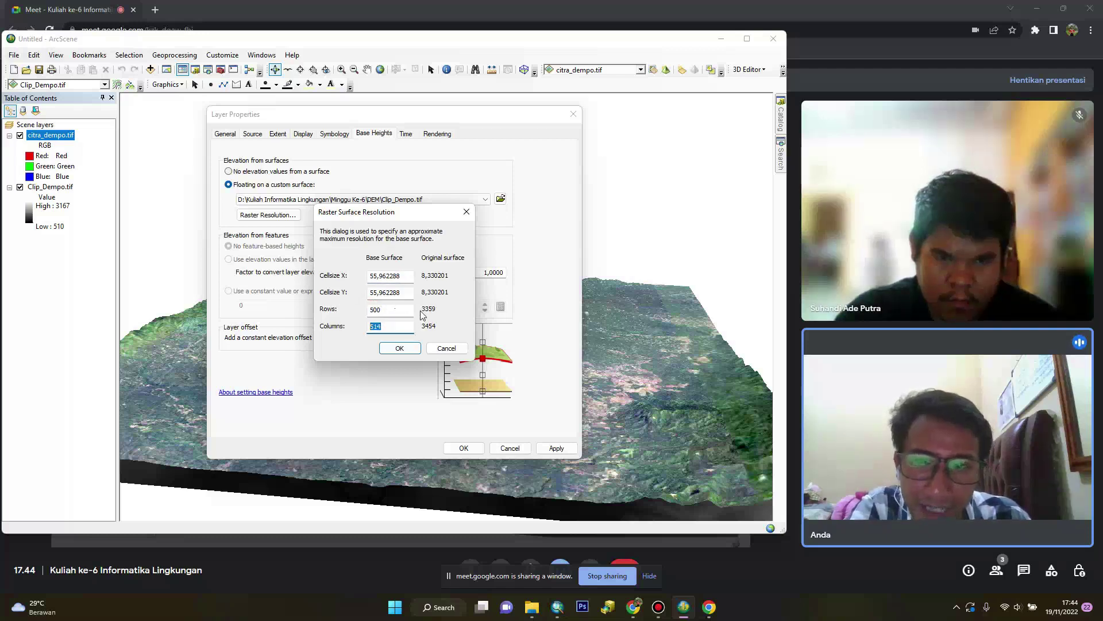
double_click(389, 311)
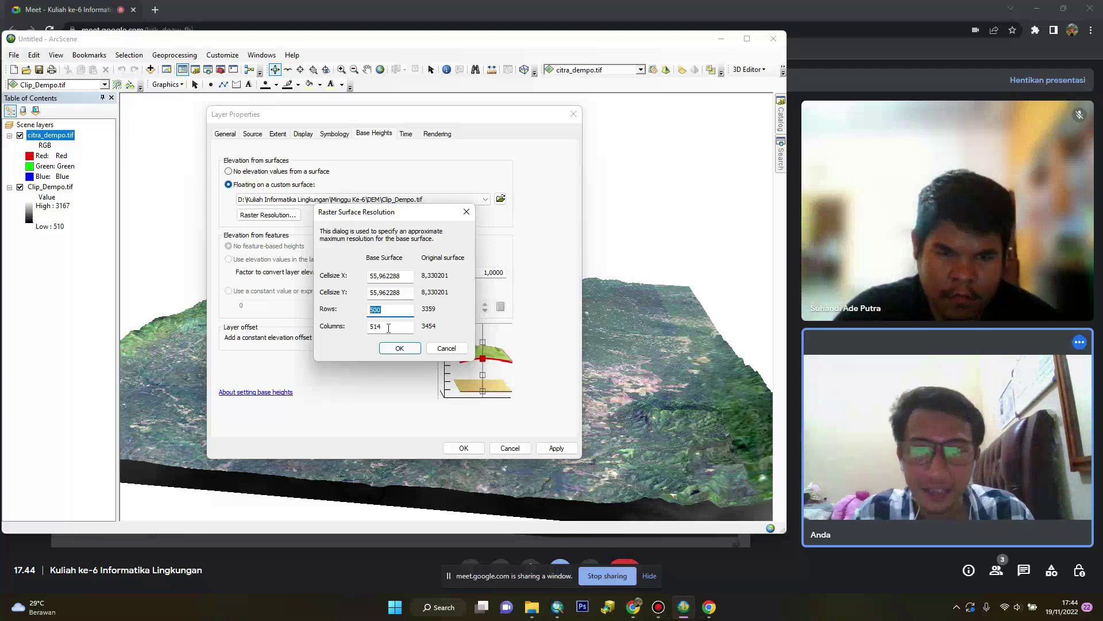
text(33)
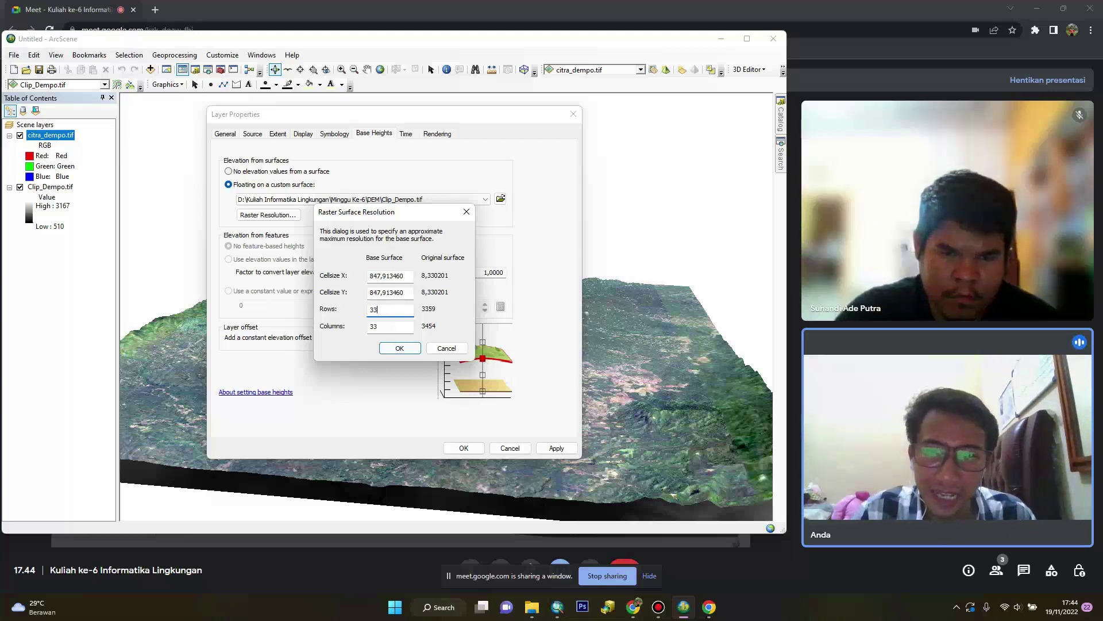
text(56)
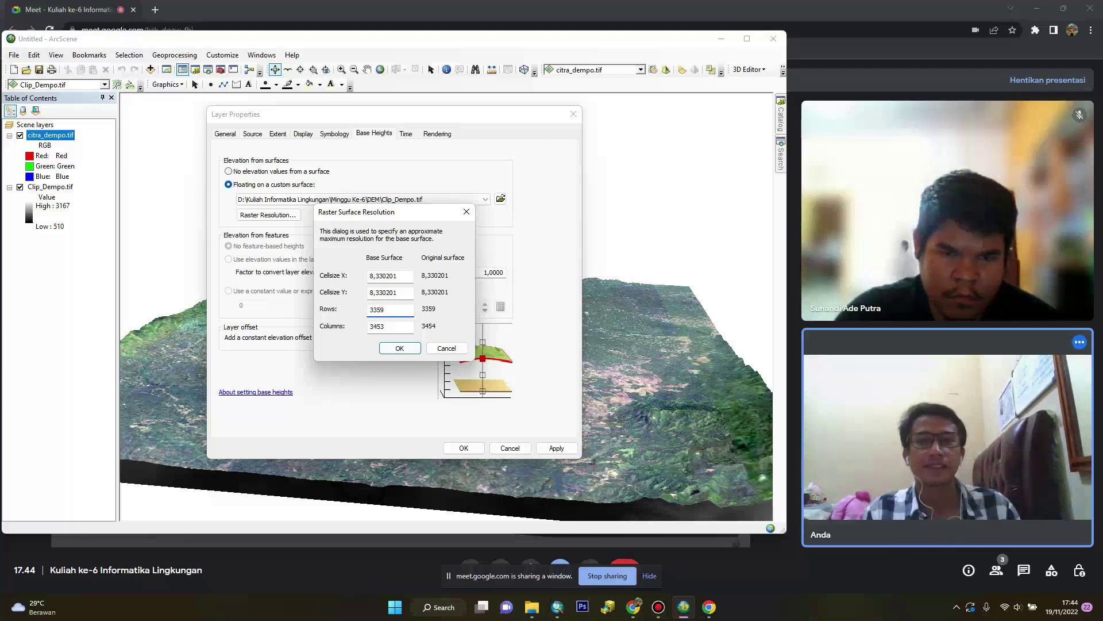
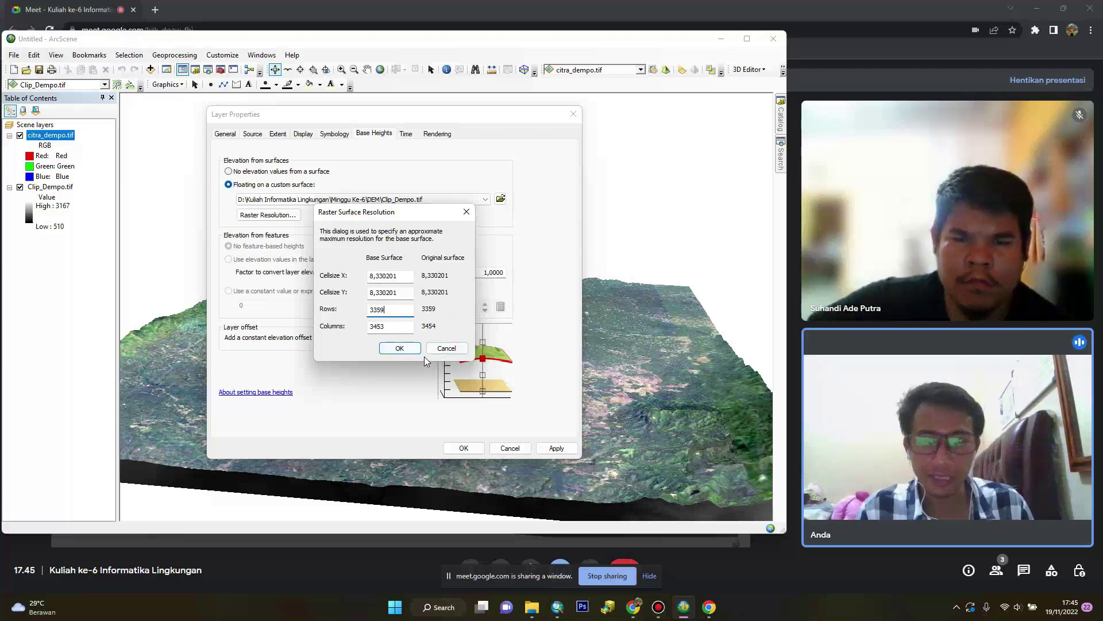
Cancel the resolution and layer properties dialogs, then zoom and orbit the draped Mount Dempo terrain
click(446, 348)
click(508, 448)
scroll(446, 342, down, 2)
scroll(446, 342, up, 3)
scroll(446, 342, up, 1)
scroll(446, 342, down, 3)
scroll(463, 363, up, 4)
scroll(464, 363, down, 3)
drag(464, 363, 424, 391)
scroll(505, 400, up, 3)
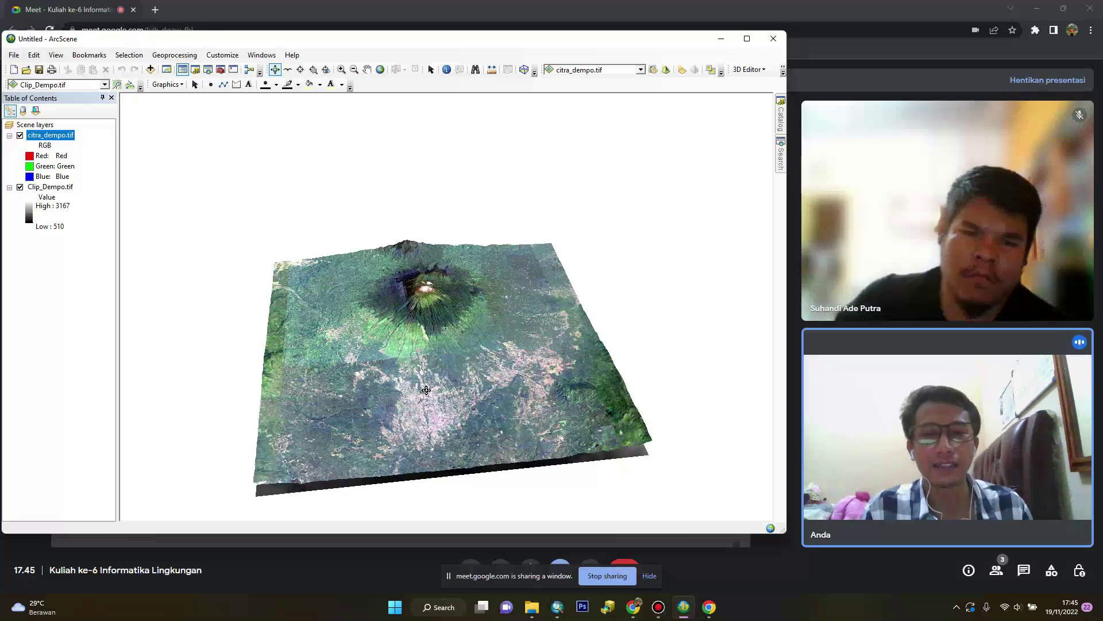
Dismiss Add Data, then confirm citra_dempo.tif's base heights float on Clip_Dempo.tif
click(149, 70)
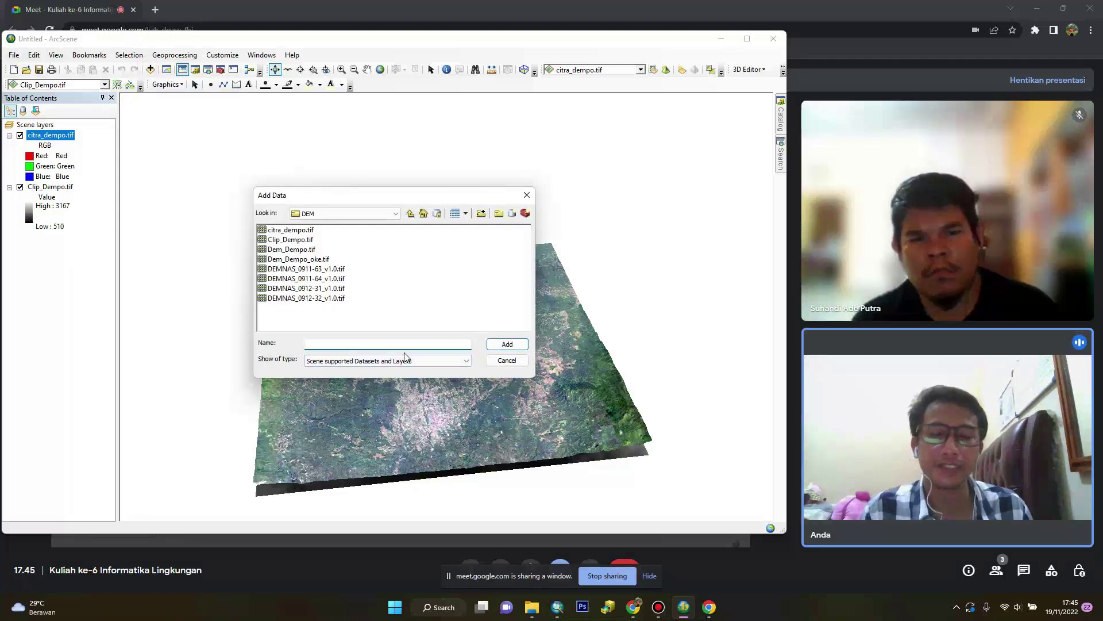
click(499, 362)
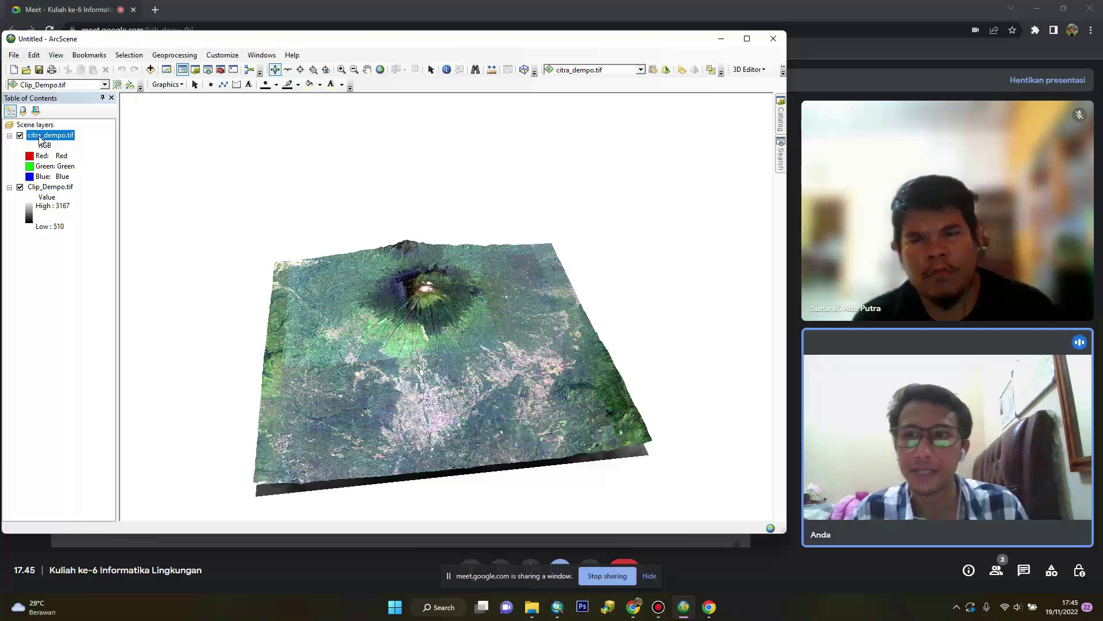
right_click(40, 139)
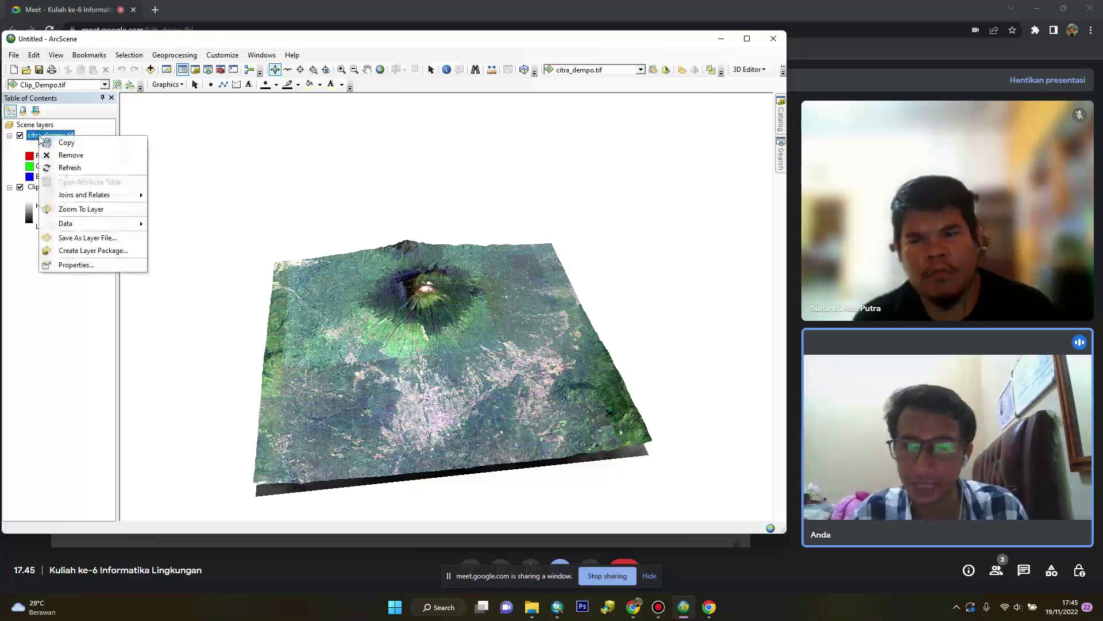
click(92, 268)
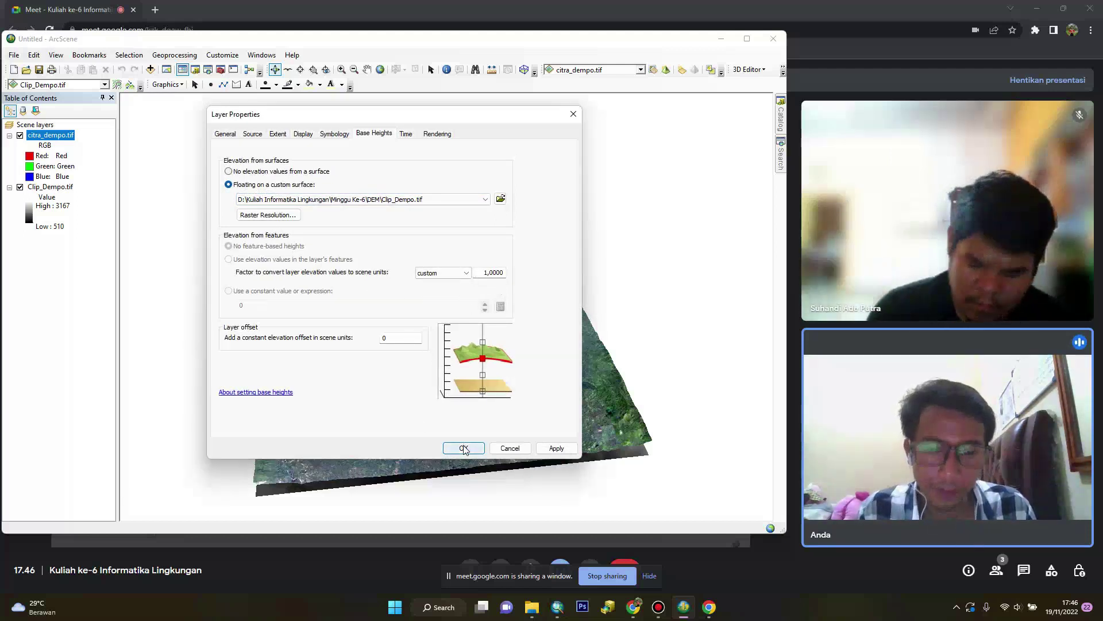
click(572, 120)
Rotate, zoom and tilt the draped terrain to a low oblique view
drag(377, 446, 316, 304)
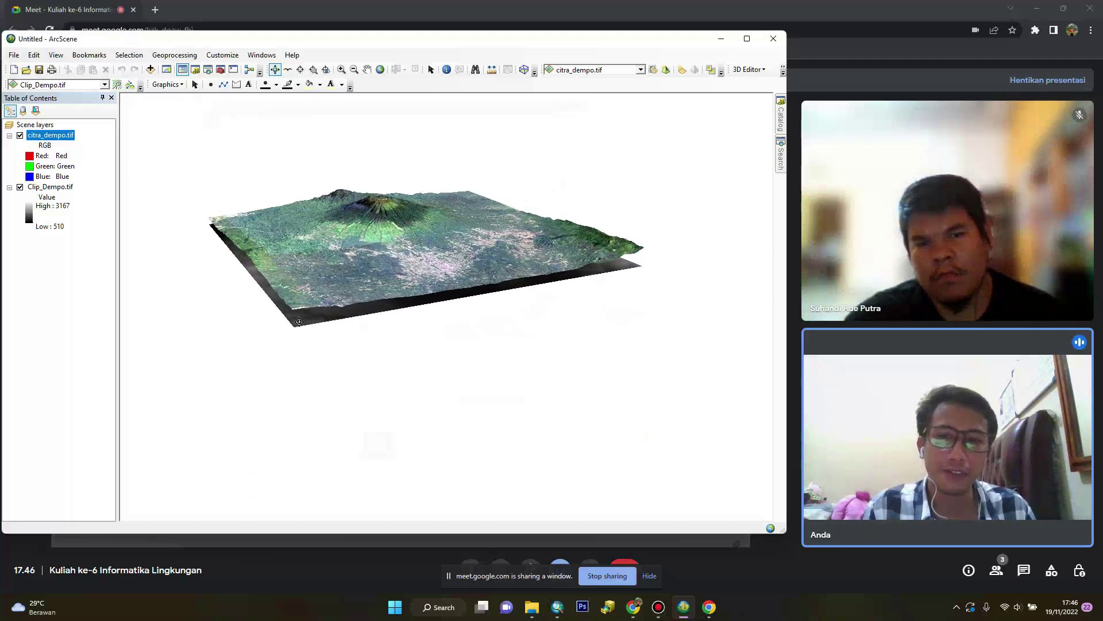
drag(616, 299, 214, 276)
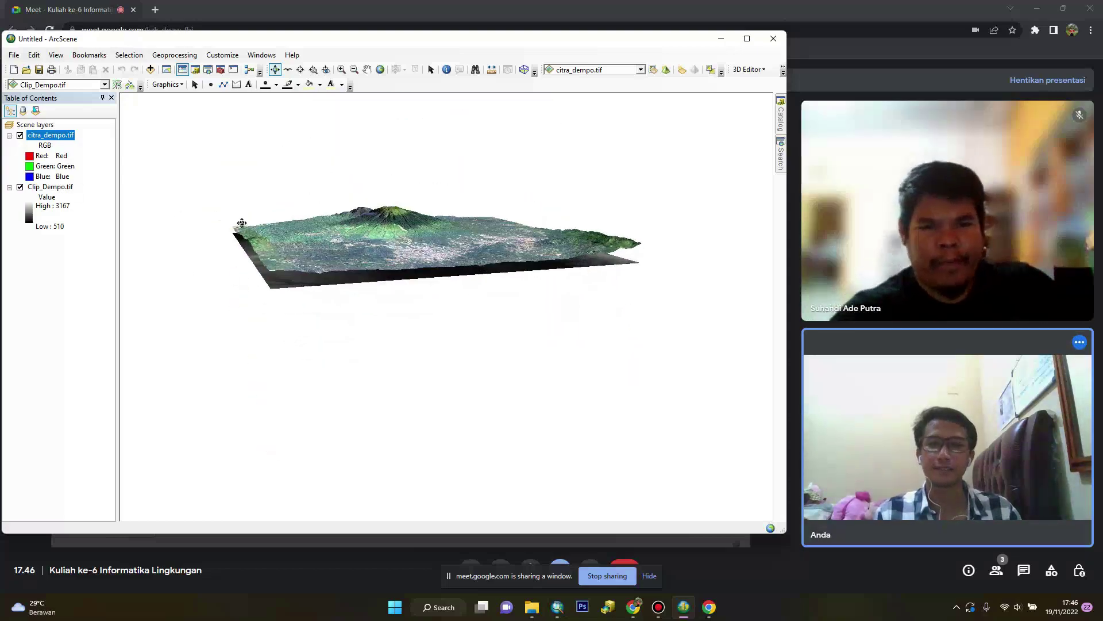
scroll(370, 245, up, 5)
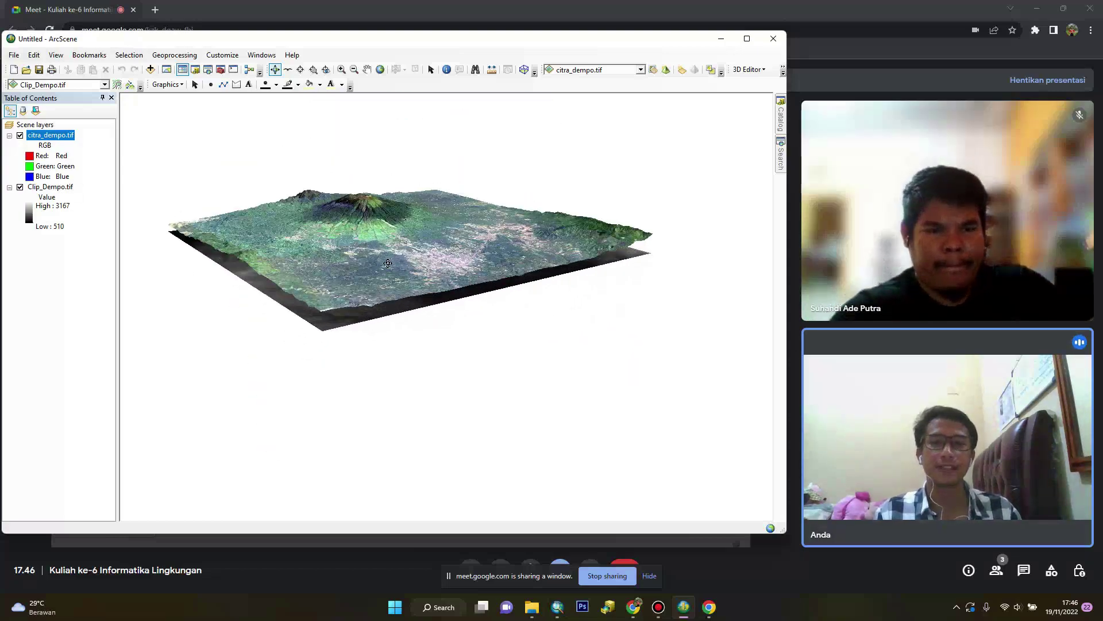
scroll(370, 246, down, 5)
mouse_move(340, 221)
mouse_down()
mouse_move(343, 247)
mouse_move(343, 218)
mouse_up()
Bring up the 2D/3D choices under File > Export Scene
click(18, 55)
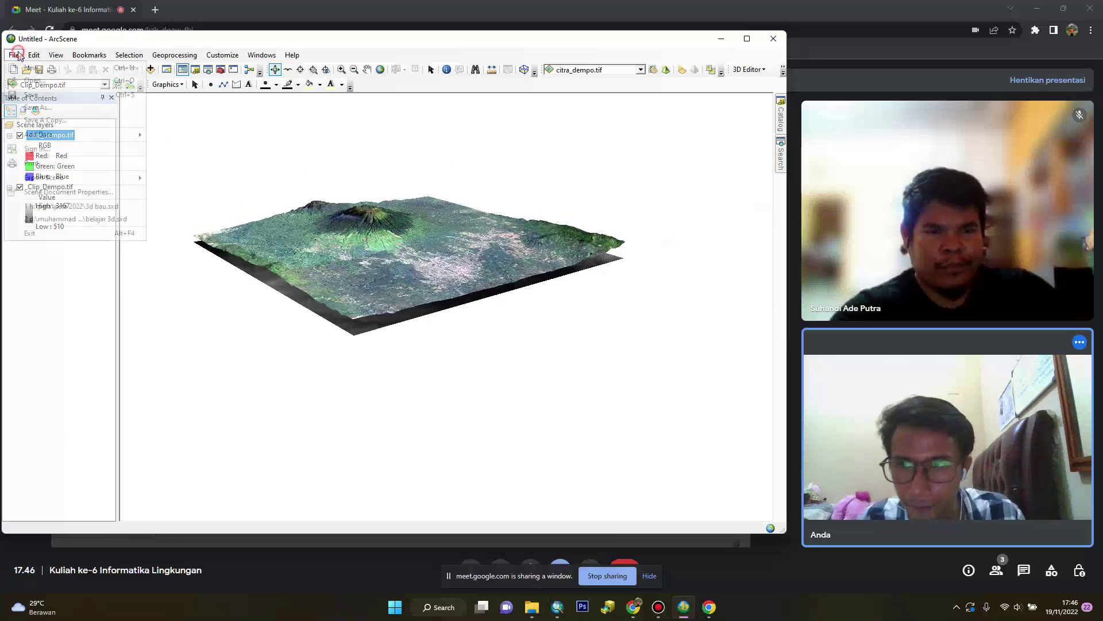
mouse_move(34, 55)
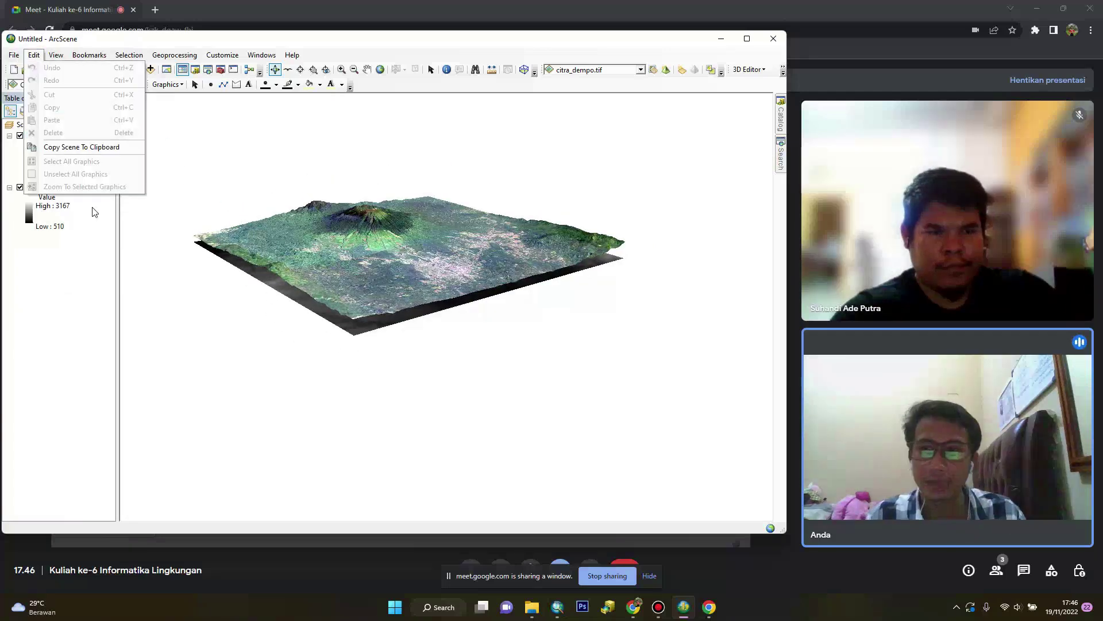
mouse_move(69, 179)
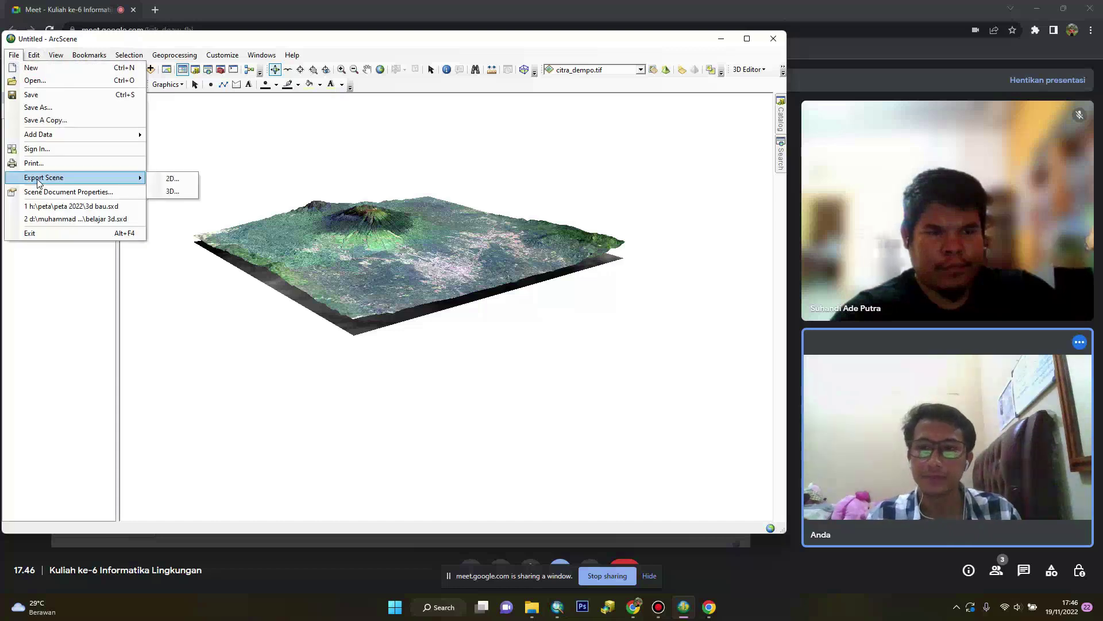
Start a 2D scene export, move the Export Map dialog aside, close it, and re-zoom the scene
click(173, 179)
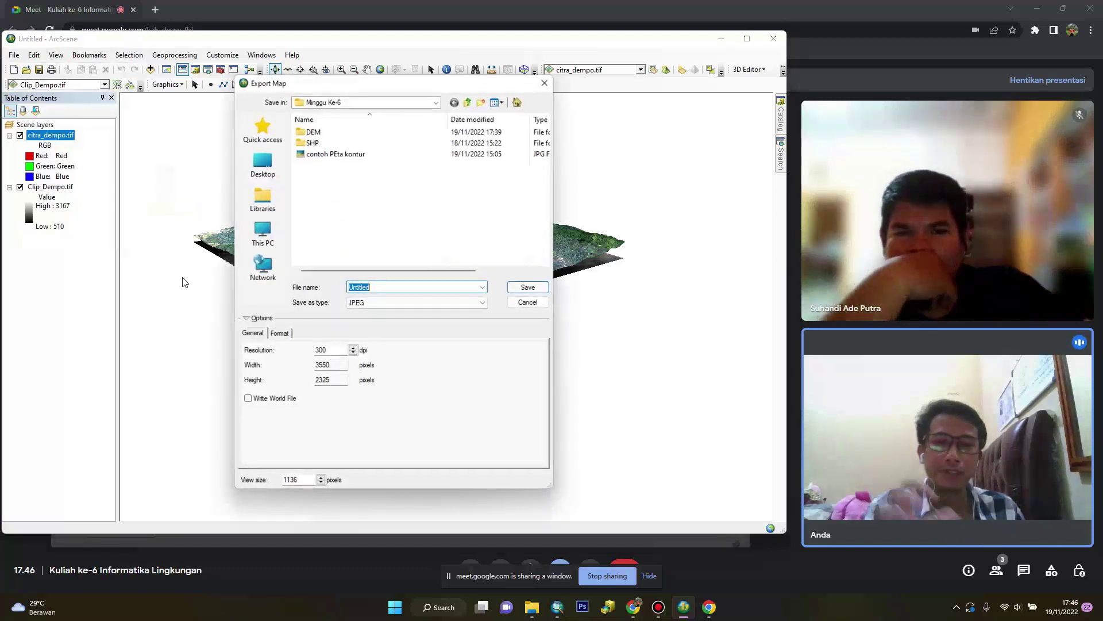
drag(336, 89, 638, 257)
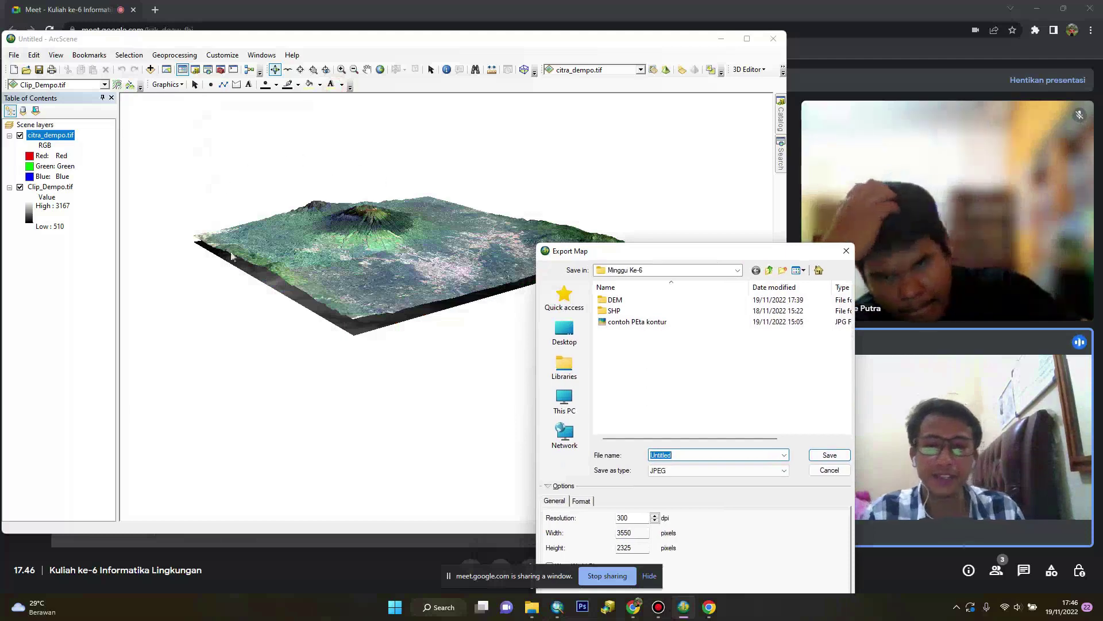
click(846, 251)
scroll(386, 239, down, 3)
scroll(386, 240, up, 8)
scroll(386, 240, down, 6)
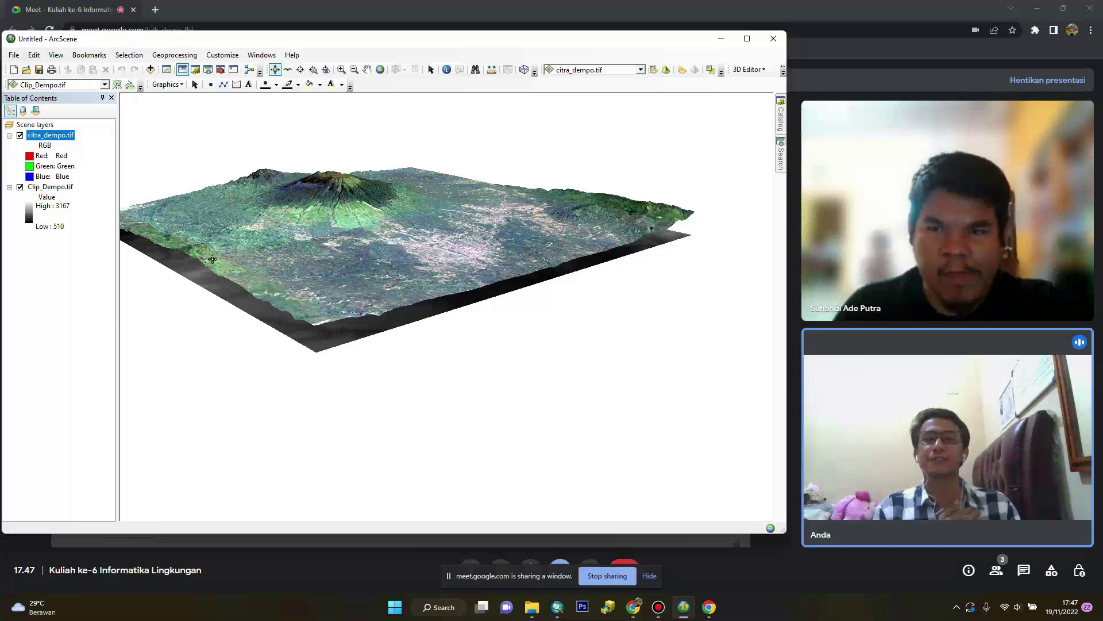
Rotate and tilt the terrain to look down into Mount Dempo's crater
drag(340, 302, 419, 287)
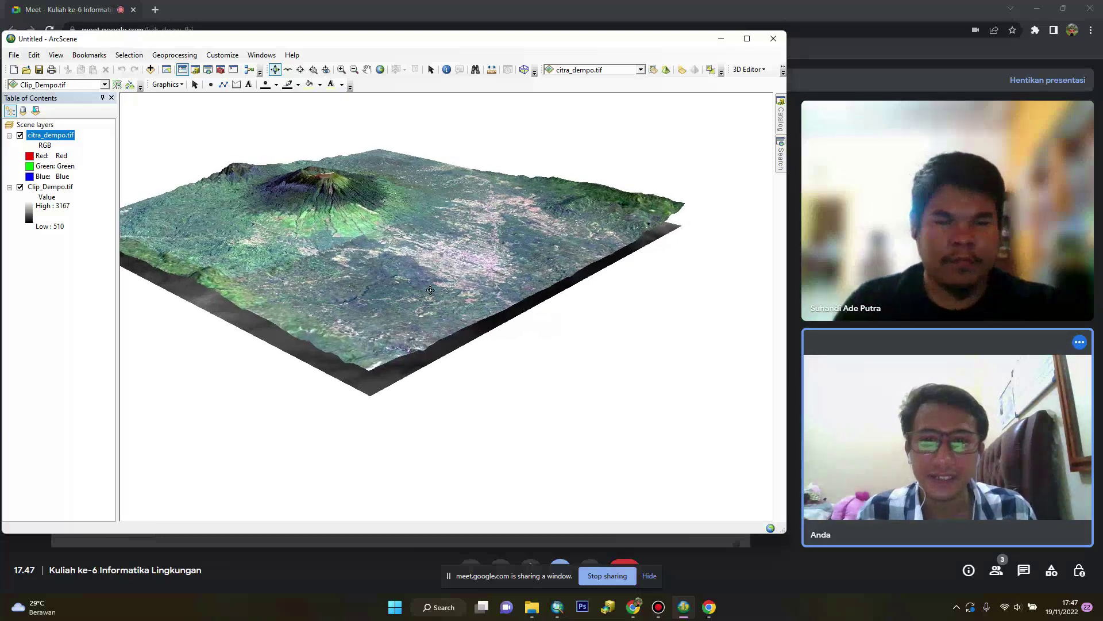
drag(472, 254, 414, 309)
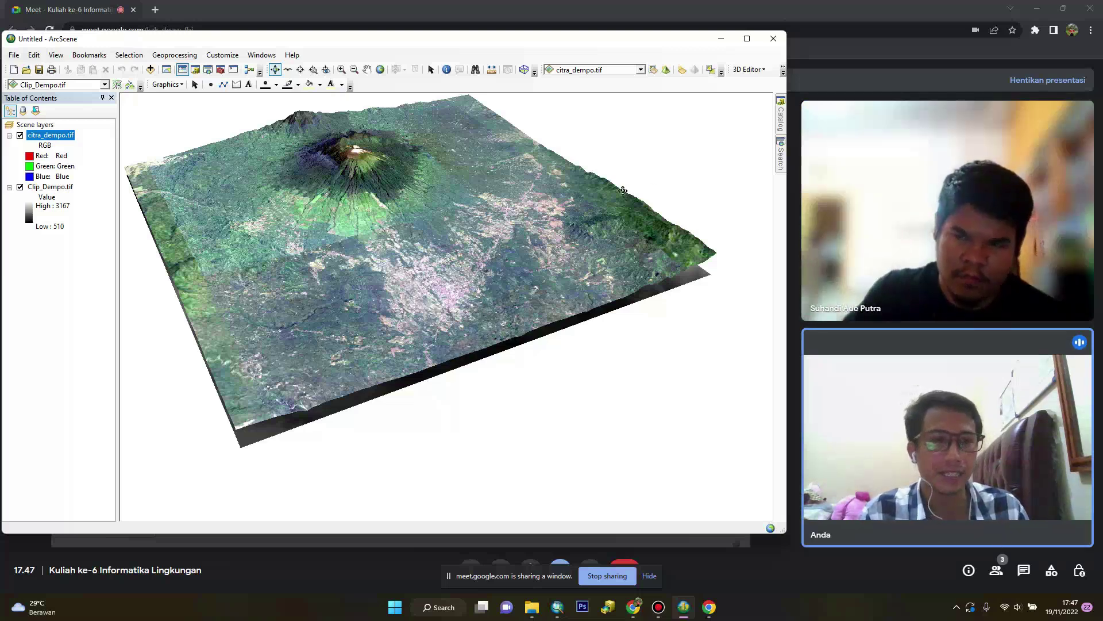
Stop sharing ArcScene and present the Untitled - ArcMap window in Google Meet
click(609, 575)
click(570, 607)
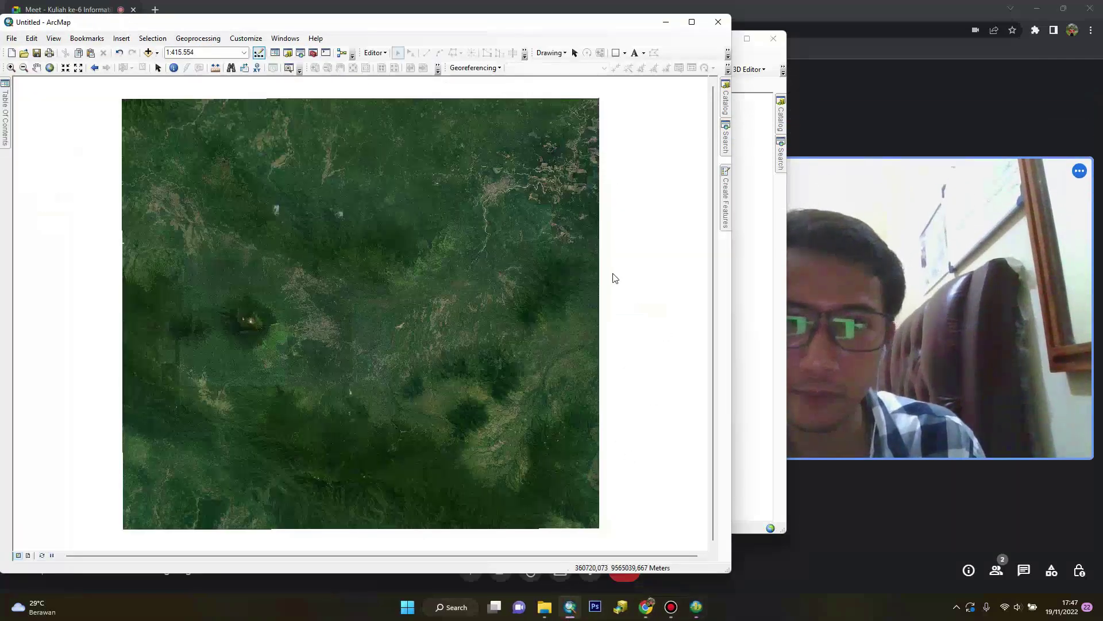
click(624, 589)
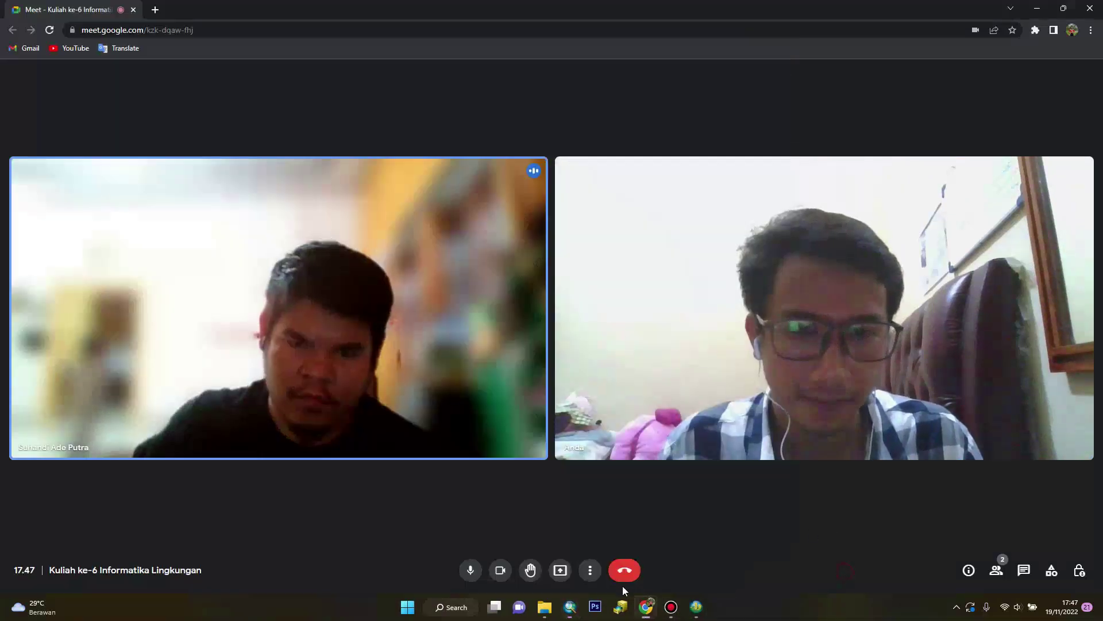
click(560, 570)
click(577, 516)
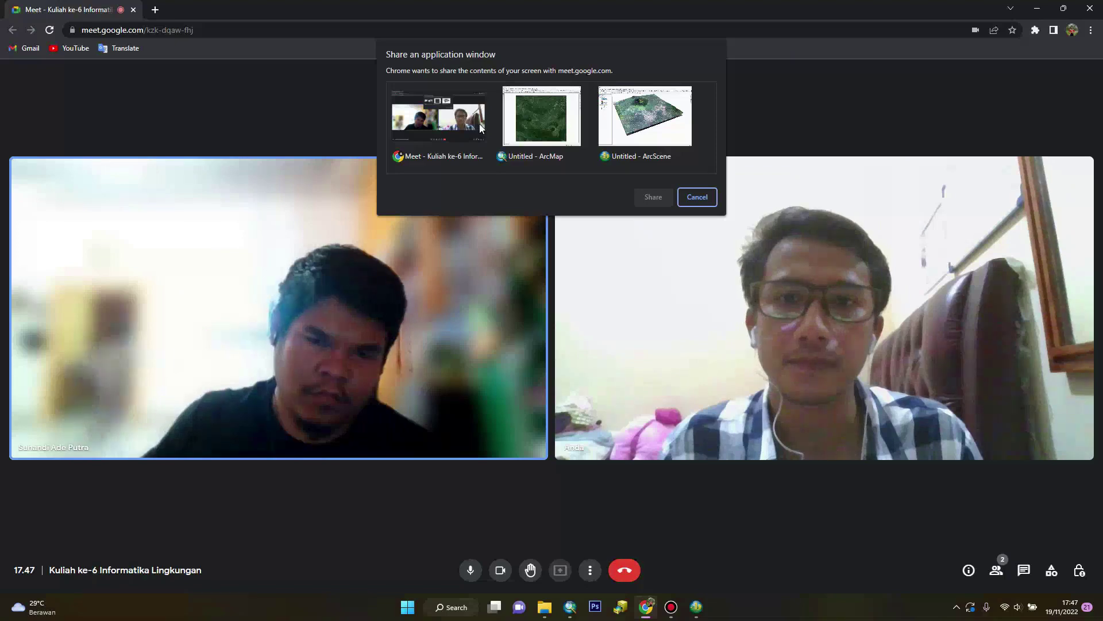
click(541, 121)
click(643, 197)
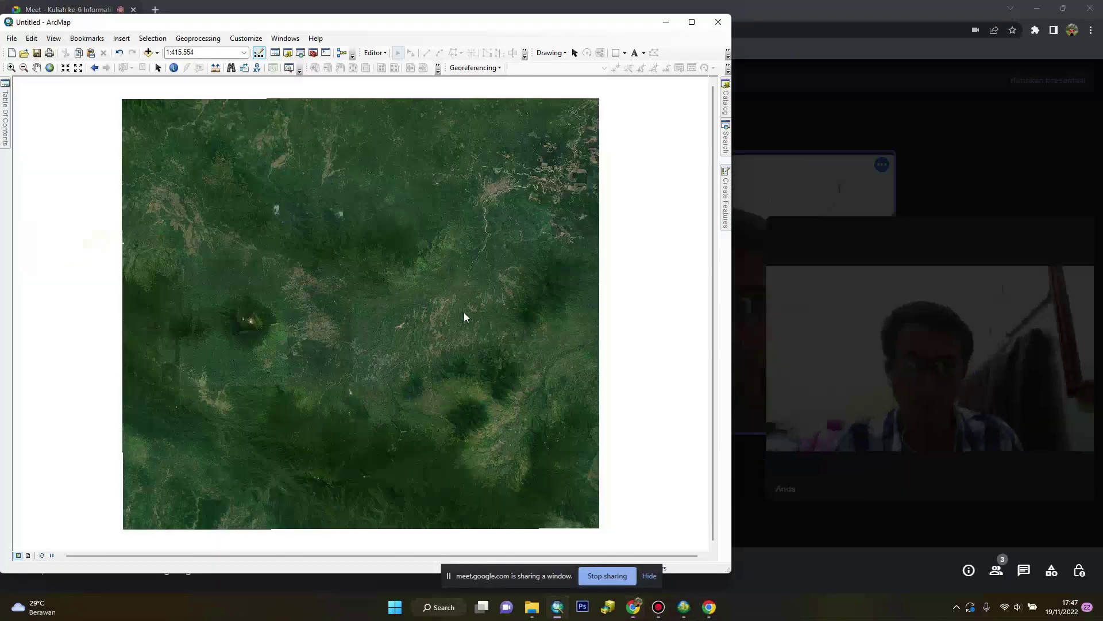
mouse_move(5, 135)
right_click(106, 119)
Remove the gunung jempol 4.ecw layer and open Add Data on the DEM folder
click(125, 147)
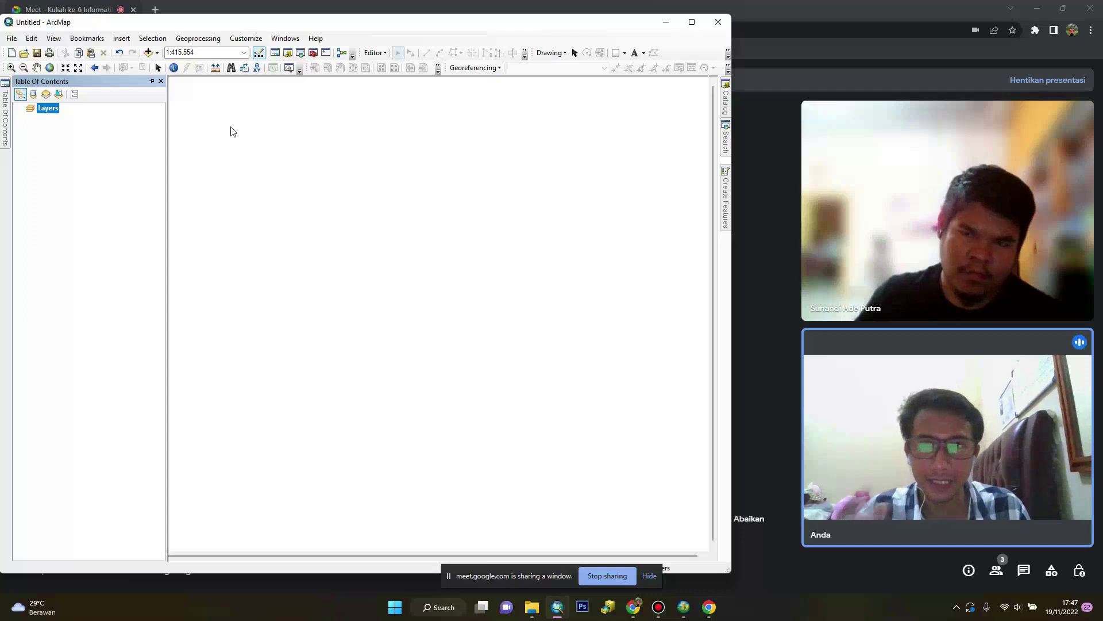
click(284, 39)
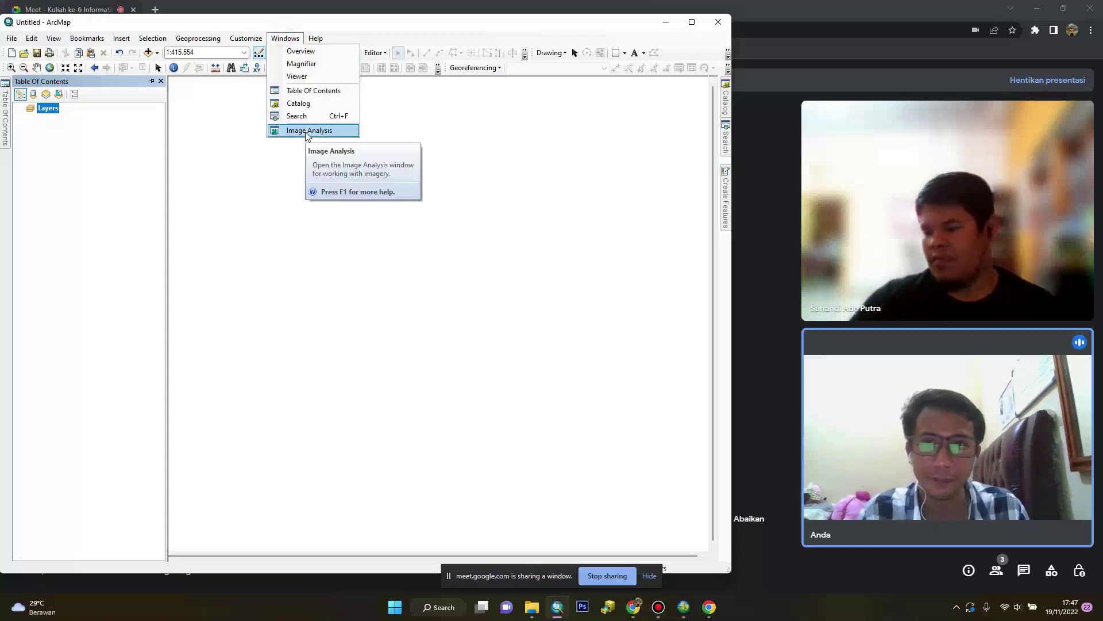
click(308, 132)
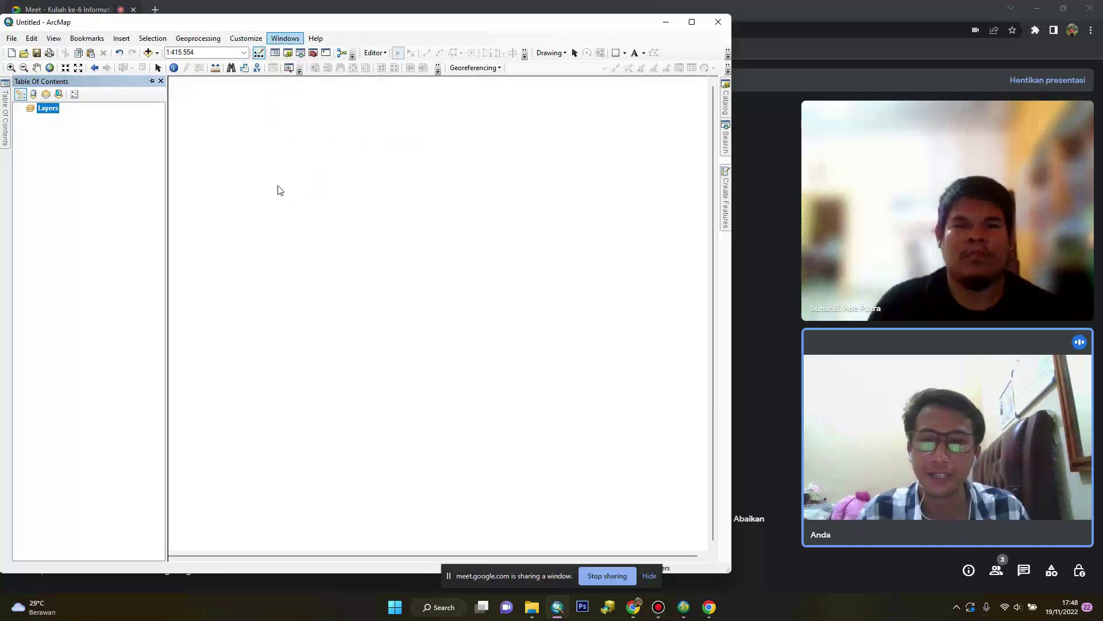
click(149, 53)
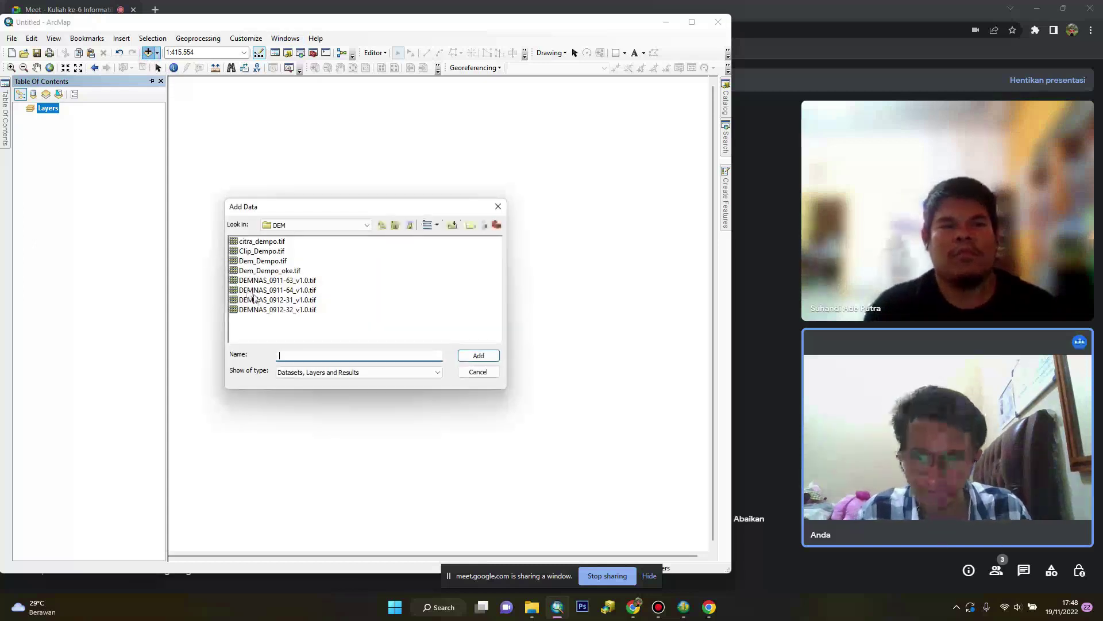
Add Sungai_Lahat.shp from the Minggu Ke-6\SHP folder to the map
click(367, 225)
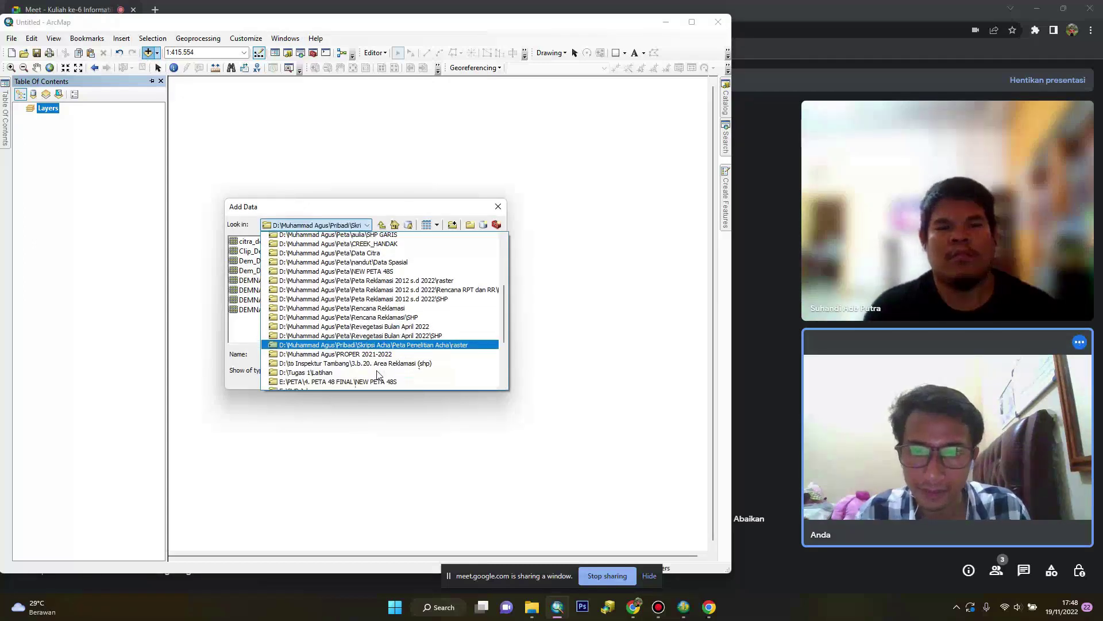
scroll(380, 373, down, 3)
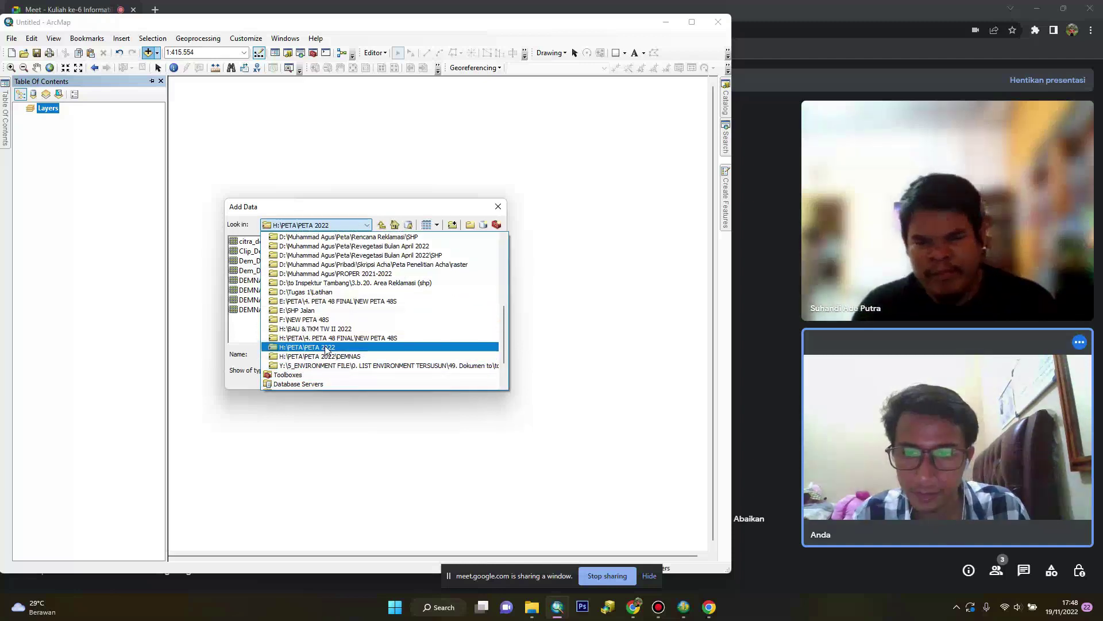
scroll(326, 348, up, 6)
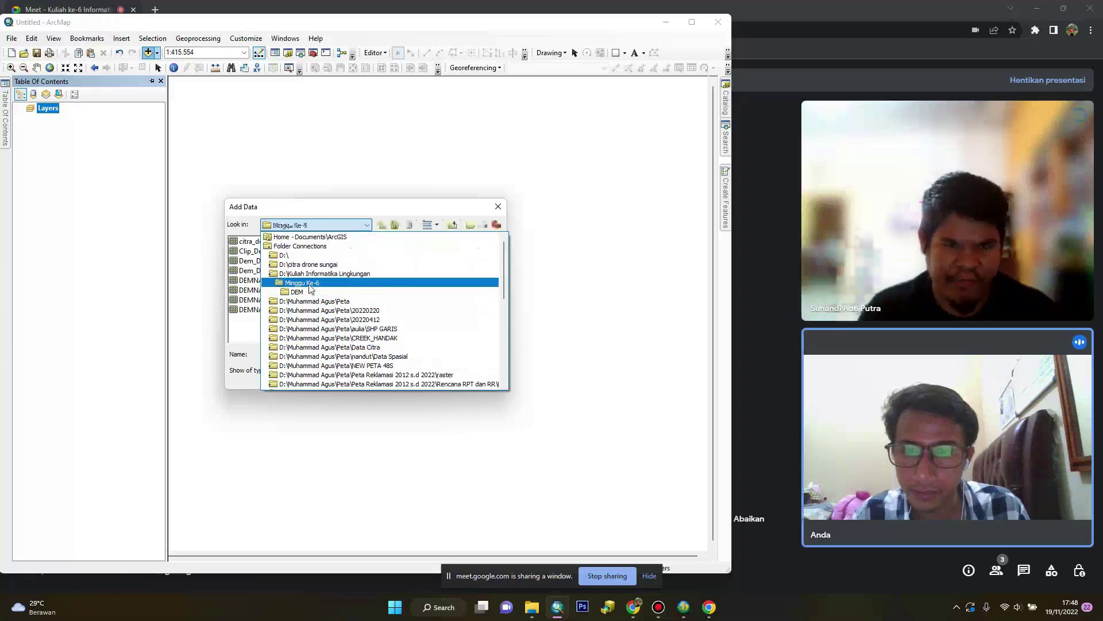
click(307, 283)
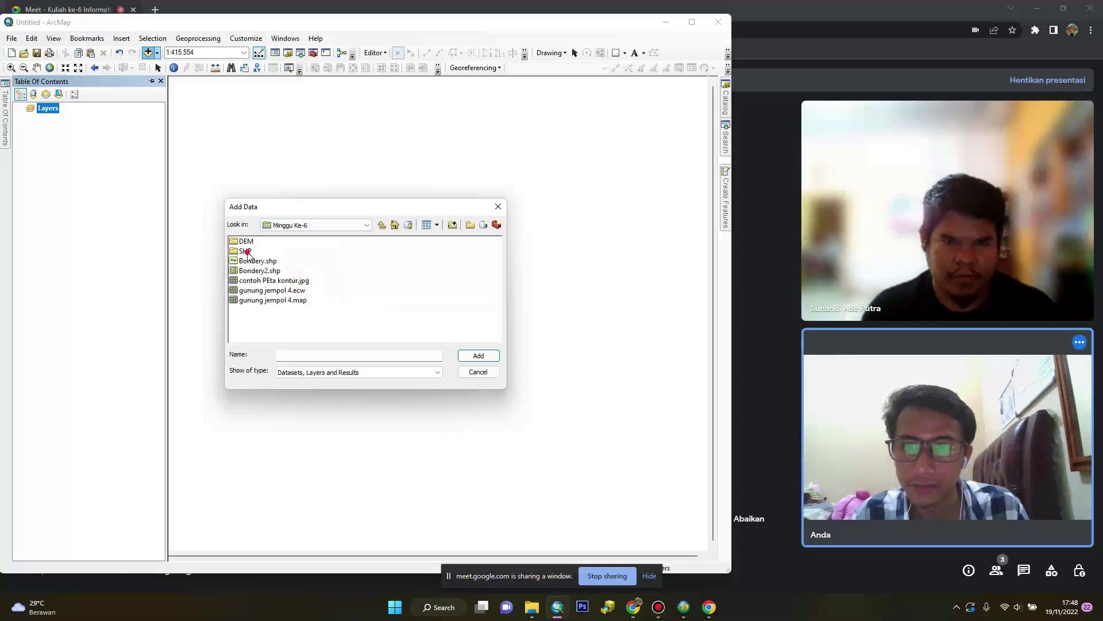
double_click(247, 251)
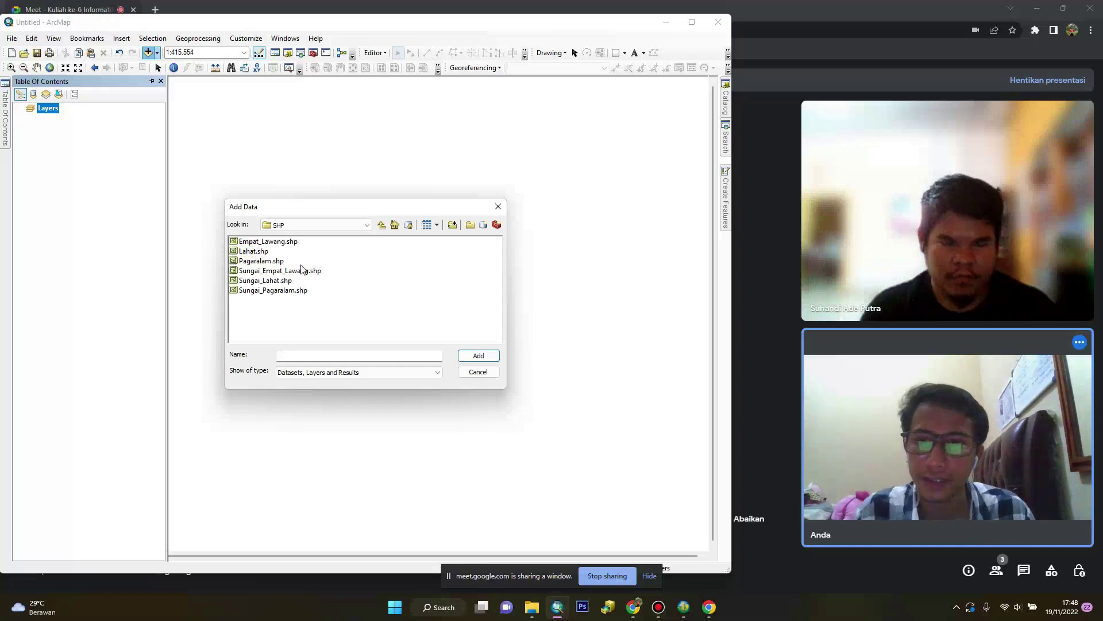
click(291, 291)
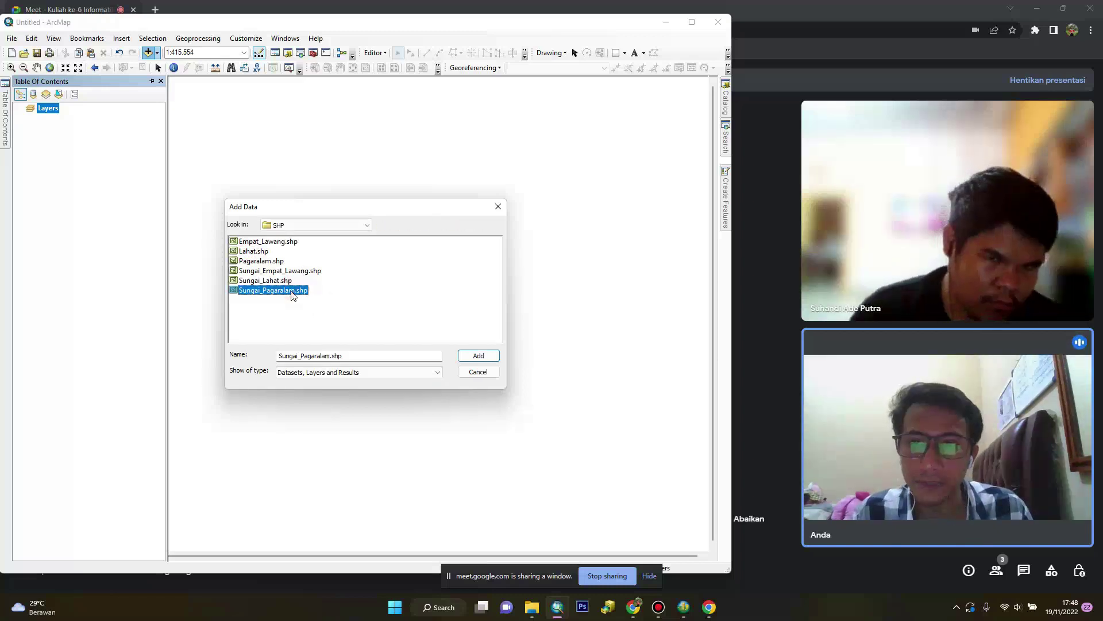
click(288, 281)
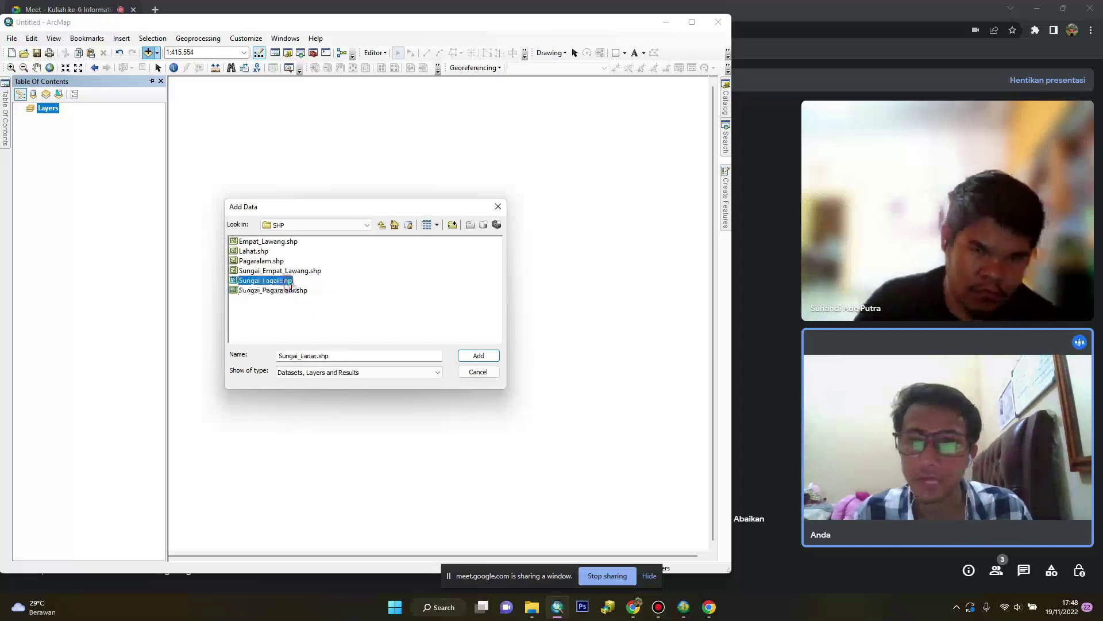
click(475, 358)
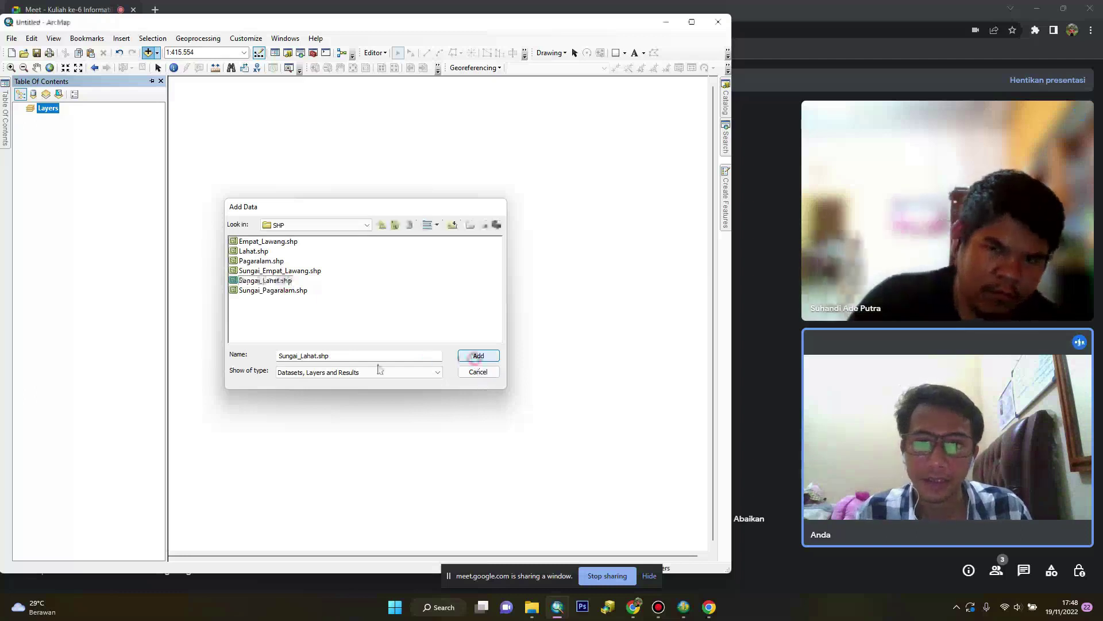
click(331, 354)
scroll(382, 336, down, 3)
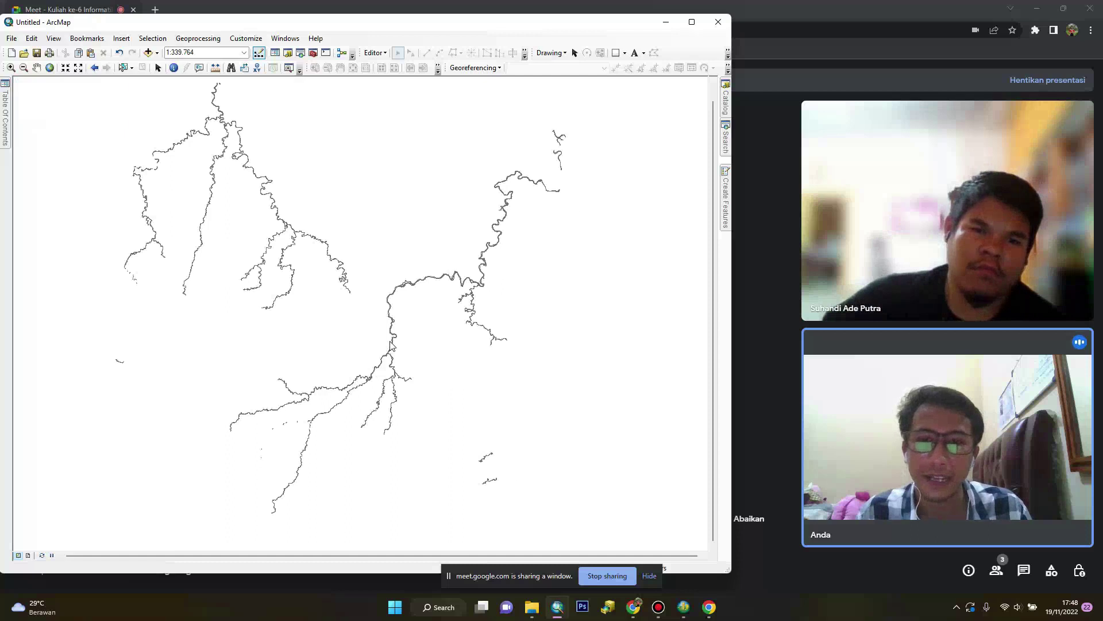
Add Bondery2.shp from the Minggu Ke-6 folder as a second layer
mouse_move(5, 114)
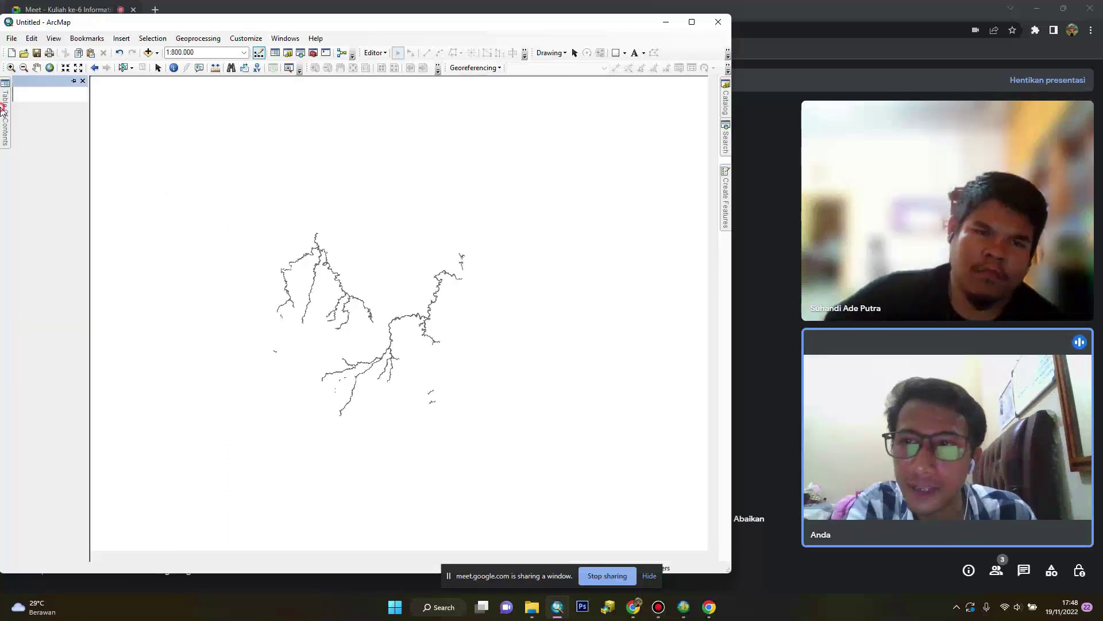
click(147, 55)
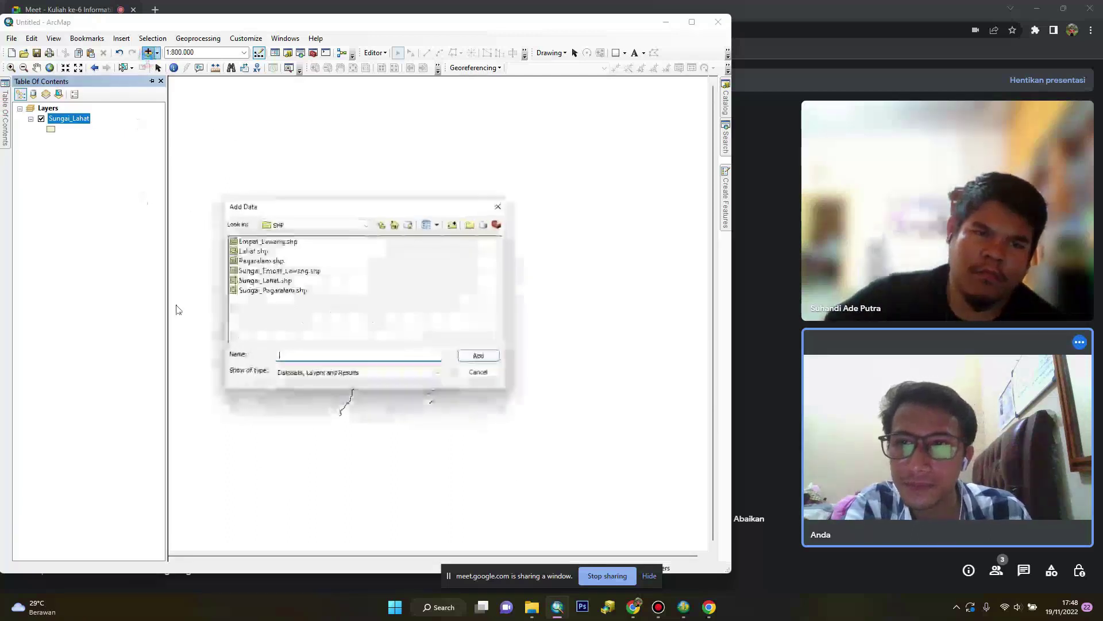
click(366, 225)
scroll(316, 276, up, 2)
click(313, 283)
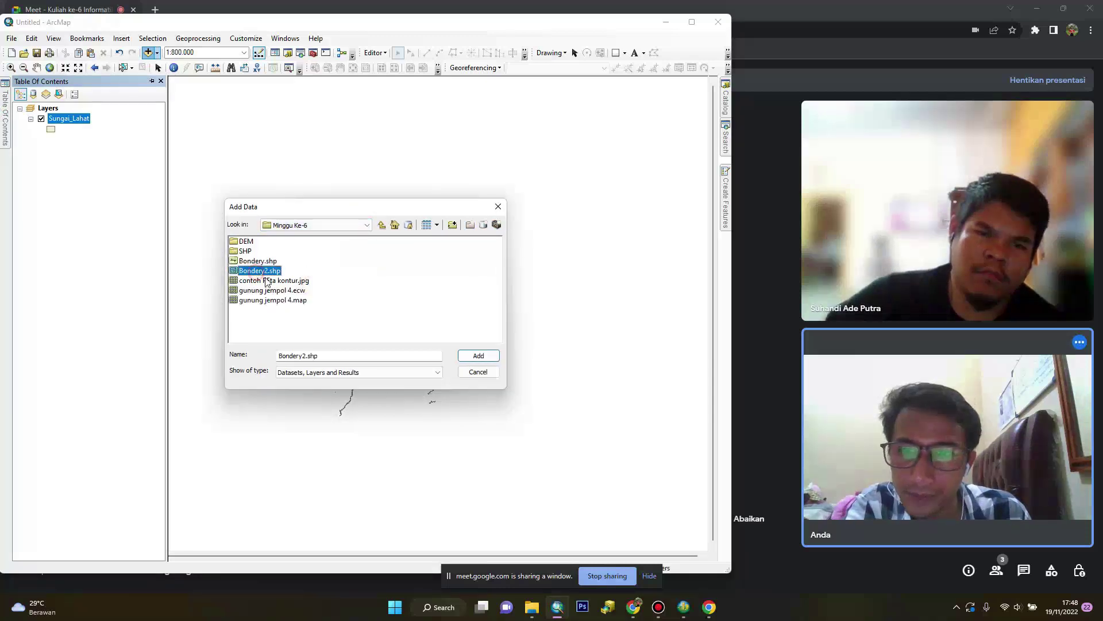
click(477, 356)
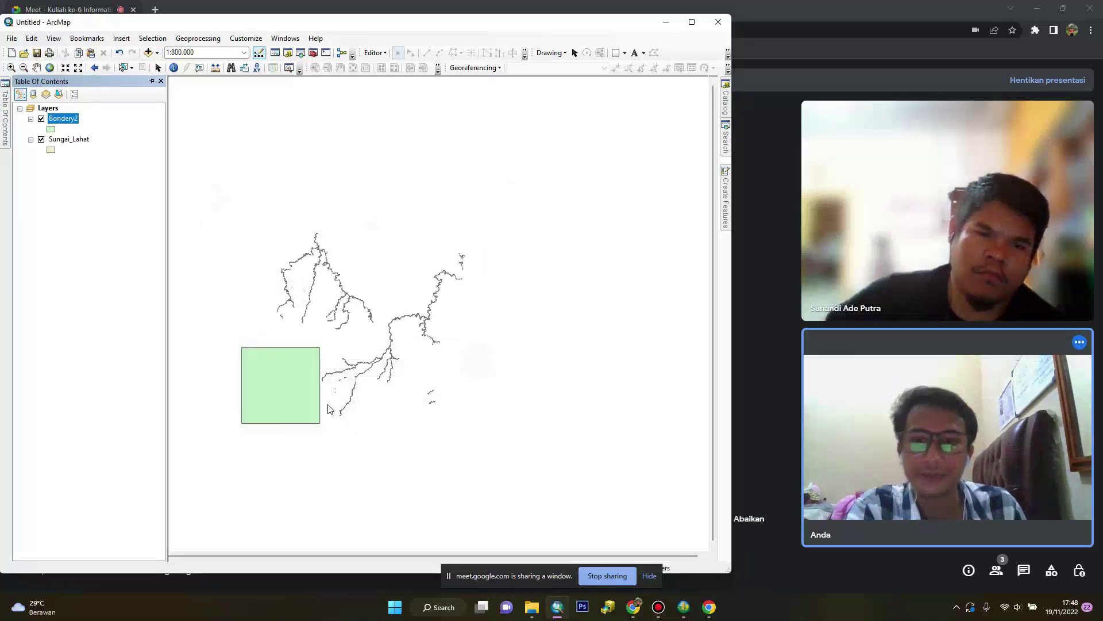
Remove the Bondery2 layer from the map
scroll(294, 403, down, 1)
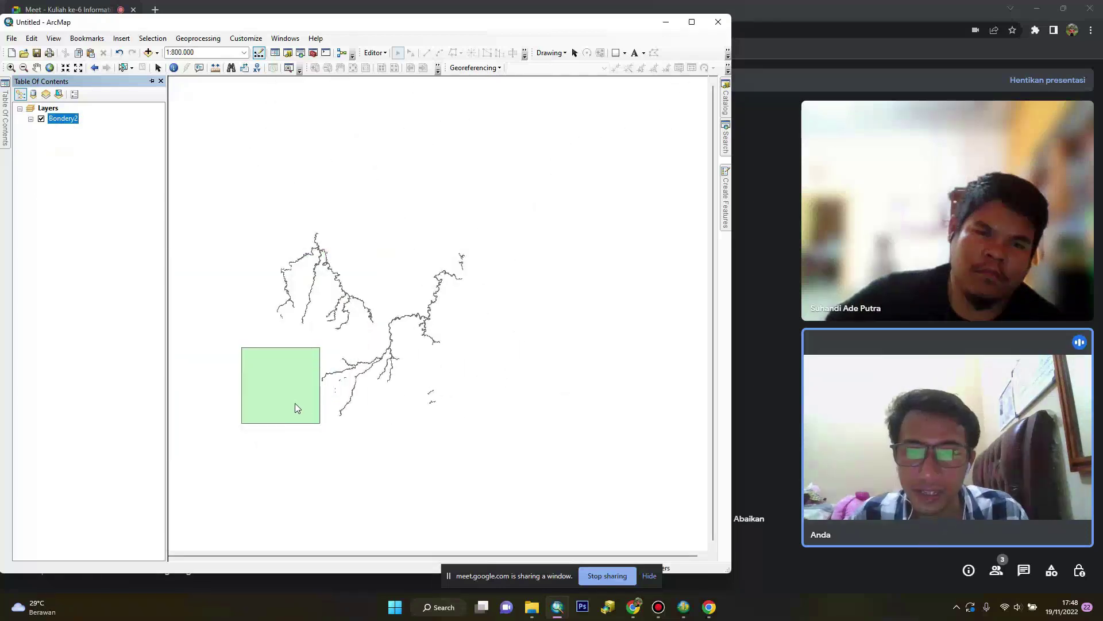
scroll(295, 403, down, 2)
scroll(295, 404, up, 1)
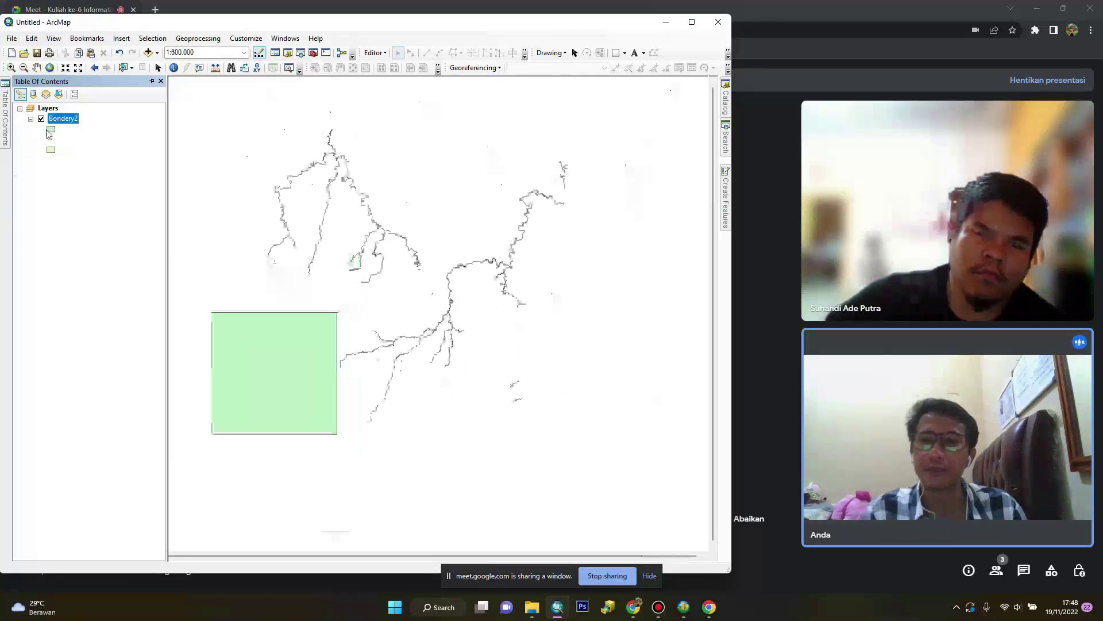
right_click(58, 119)
click(81, 141)
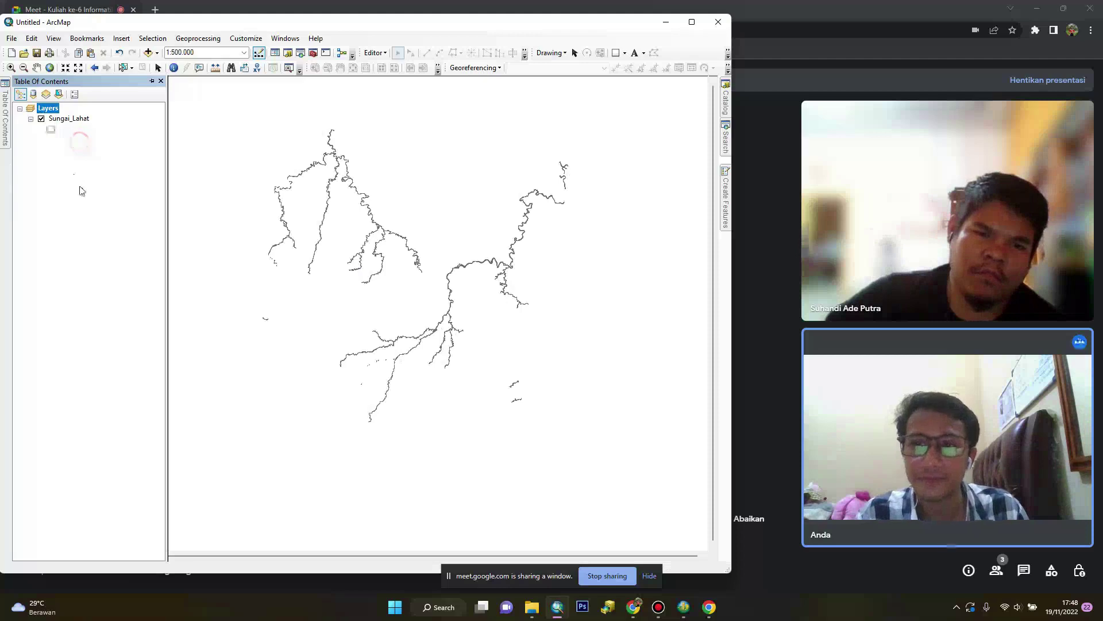
In the Catalog, start a new shapefile in the Minggu Ke-6 folder
mouse_move(725, 215)
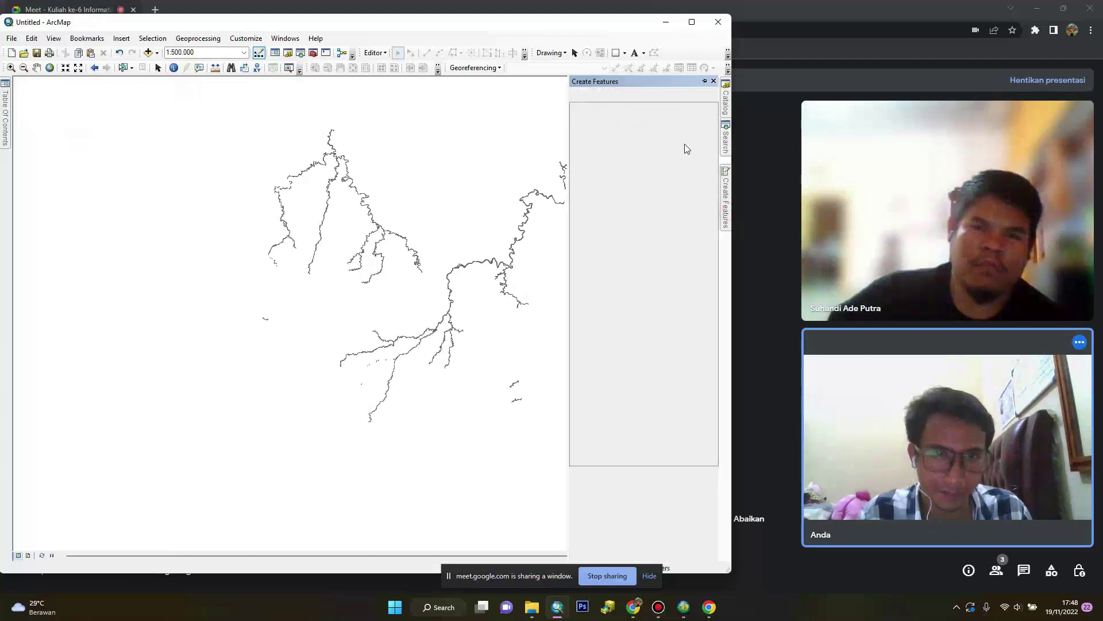
mouse_move(725, 99)
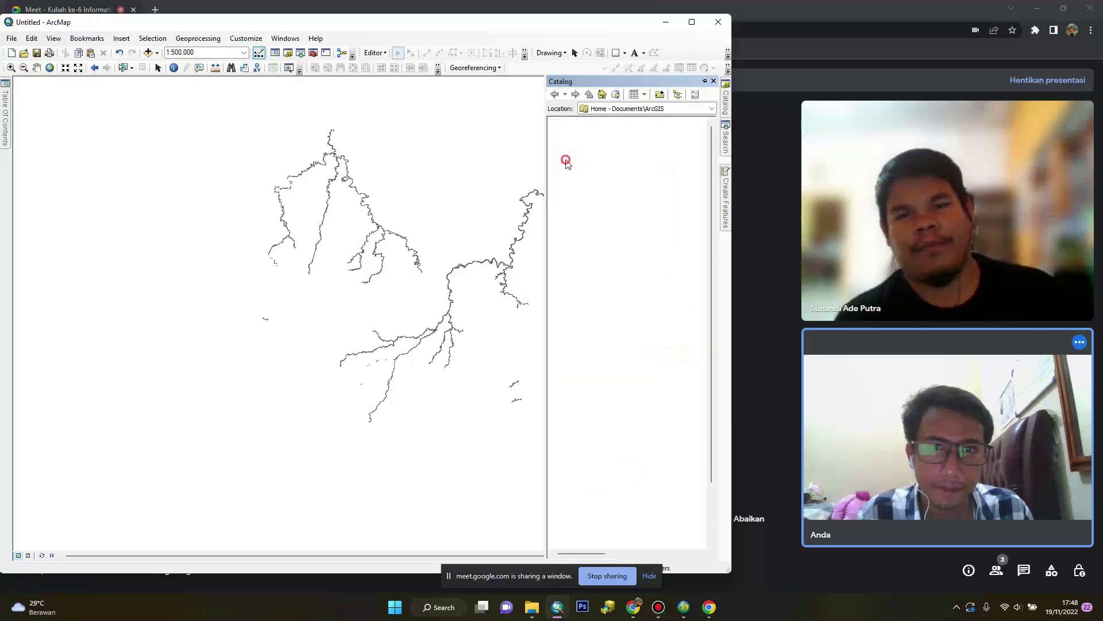
click(566, 161)
click(604, 190)
right_click(603, 190)
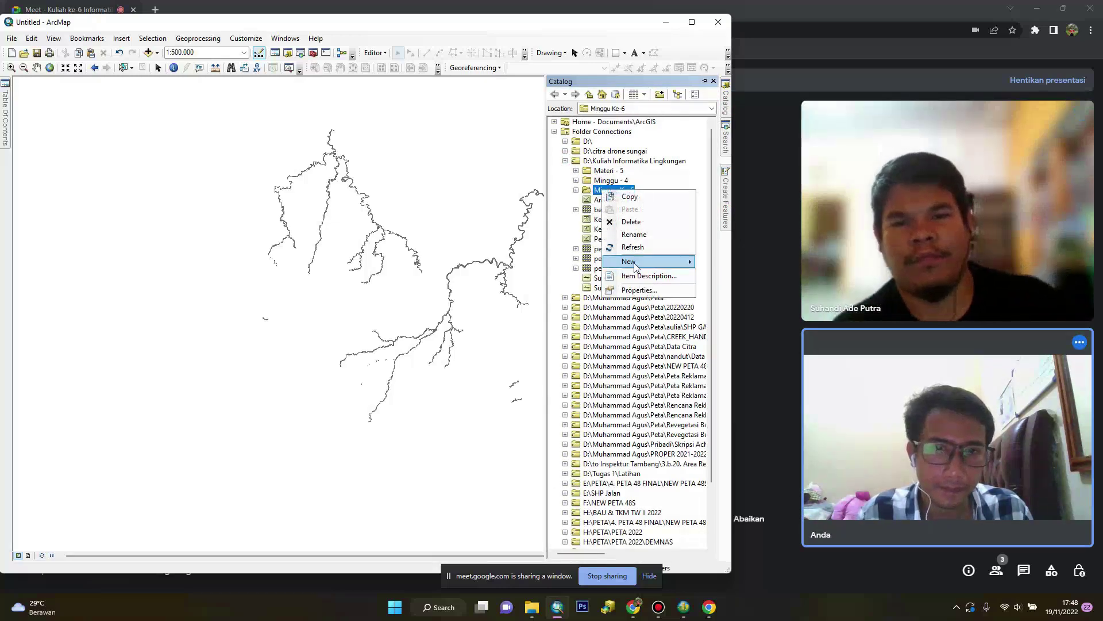
mouse_move(634, 266)
click(736, 372)
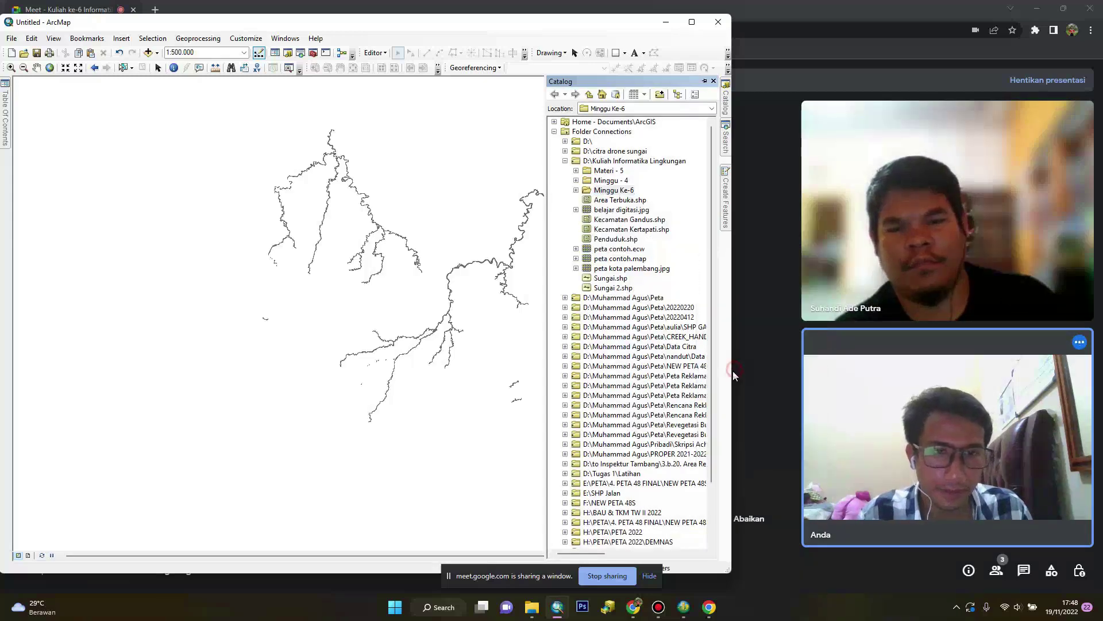
Make it a Polygon shapefile named Bondery3 in WGS 1984 UTM Zone 48S
click(394, 217)
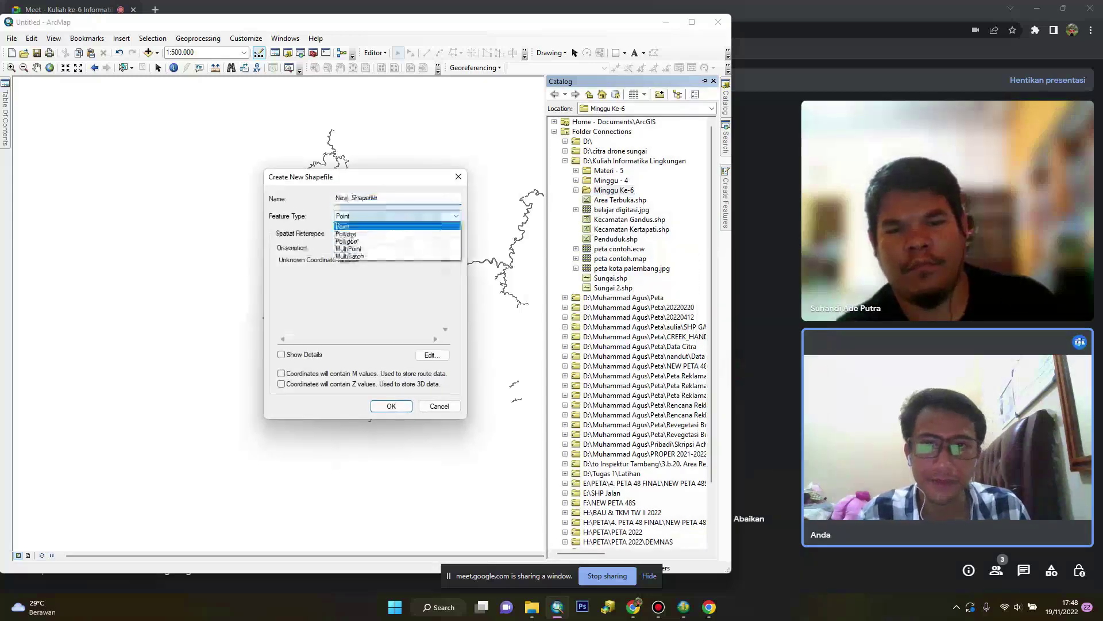
click(352, 241)
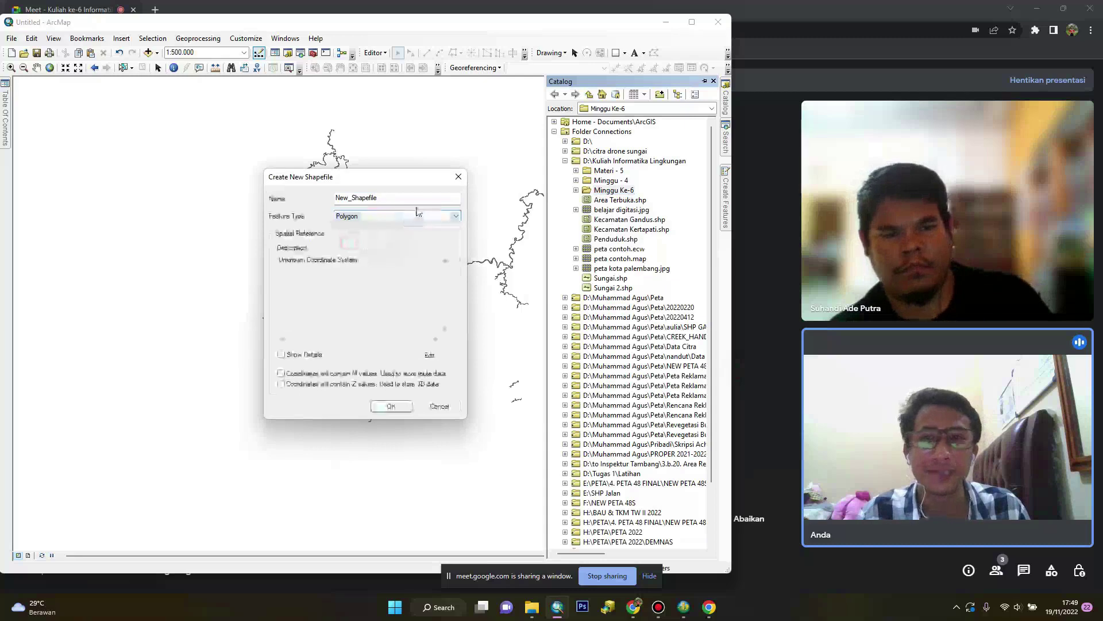
double_click(413, 198)
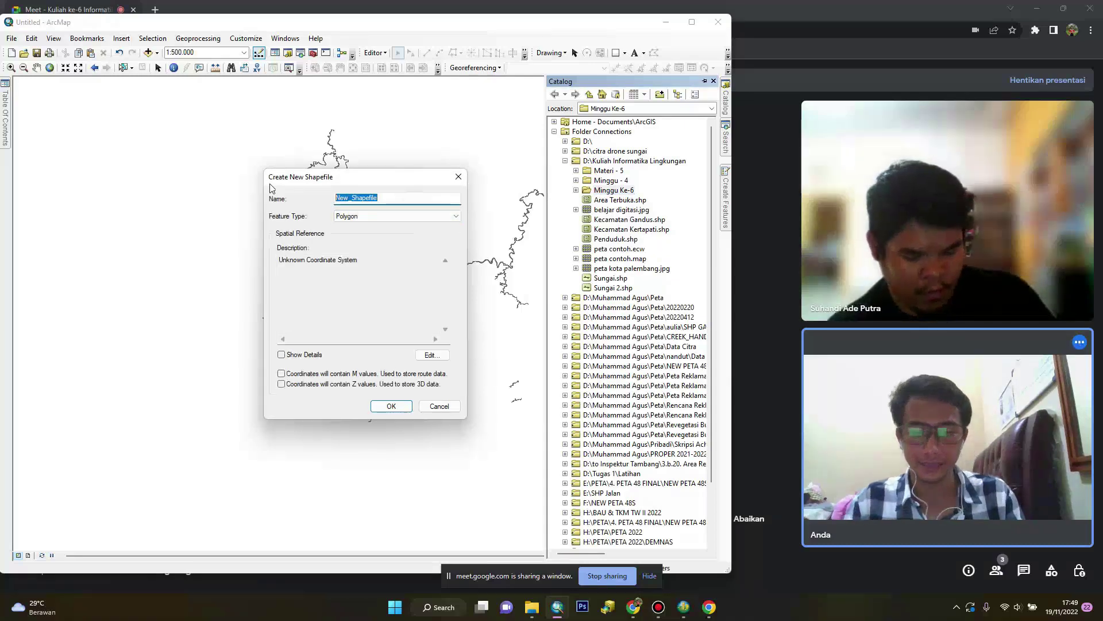
text(Bondery3)
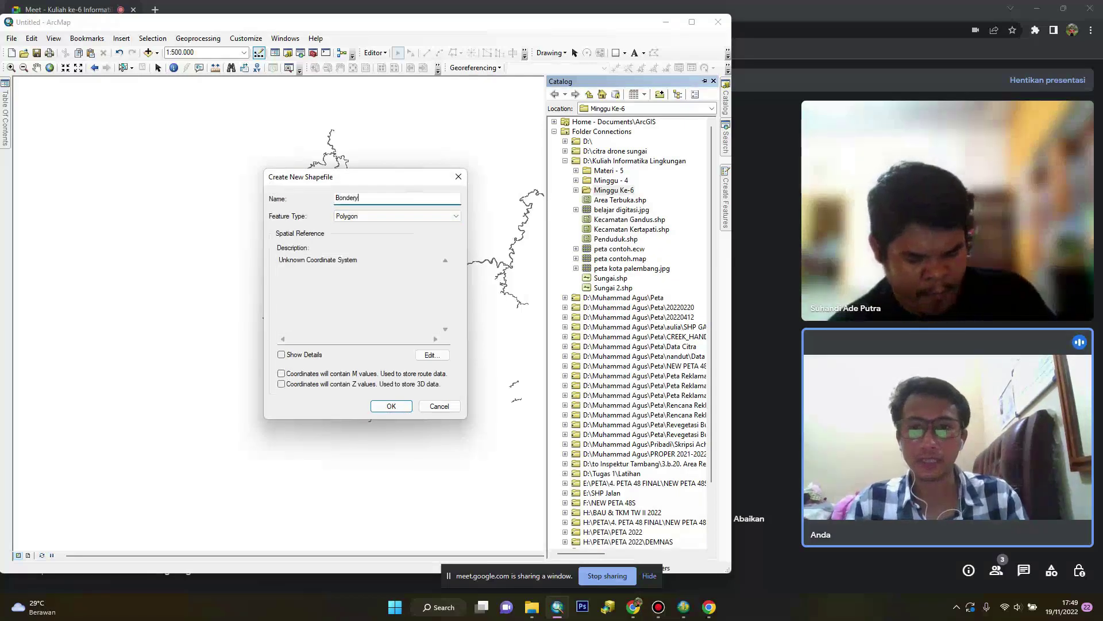
click(430, 355)
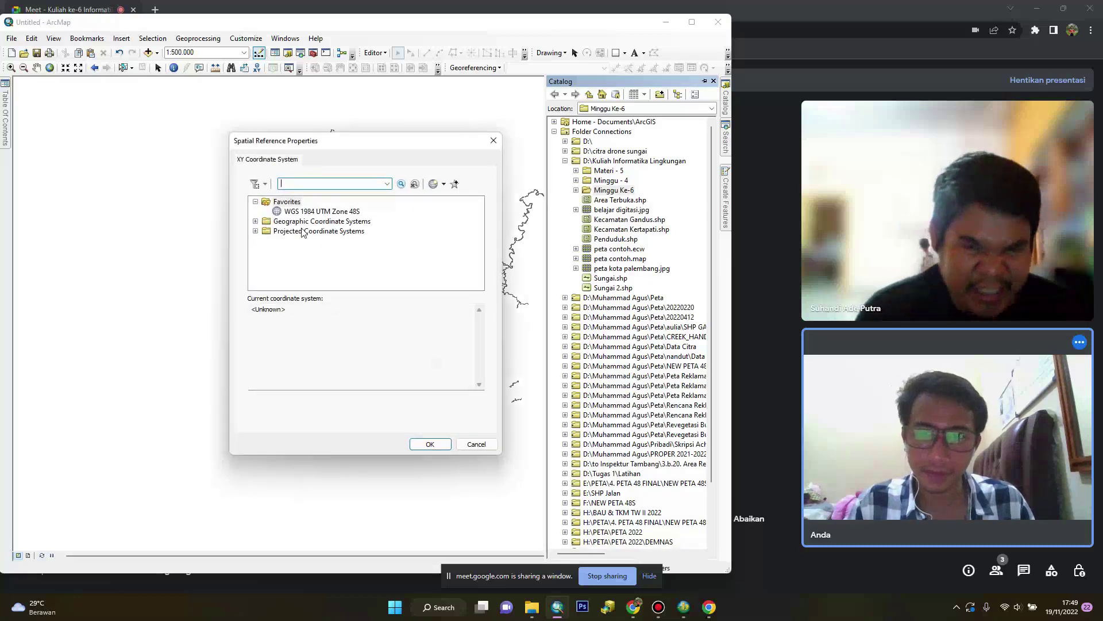
click(302, 211)
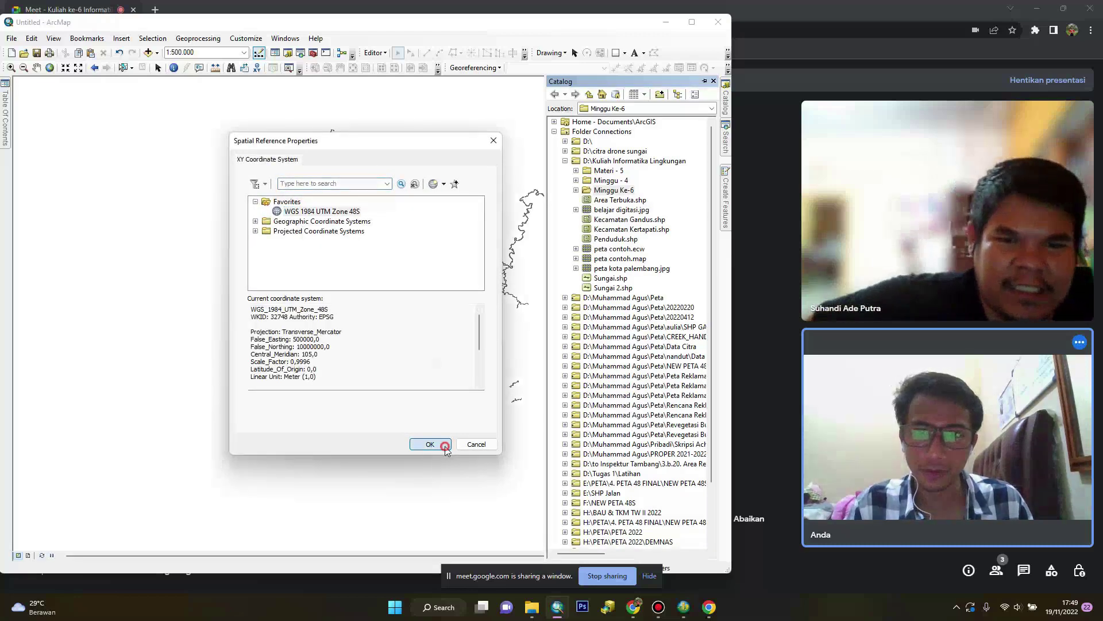
click(430, 443)
click(397, 407)
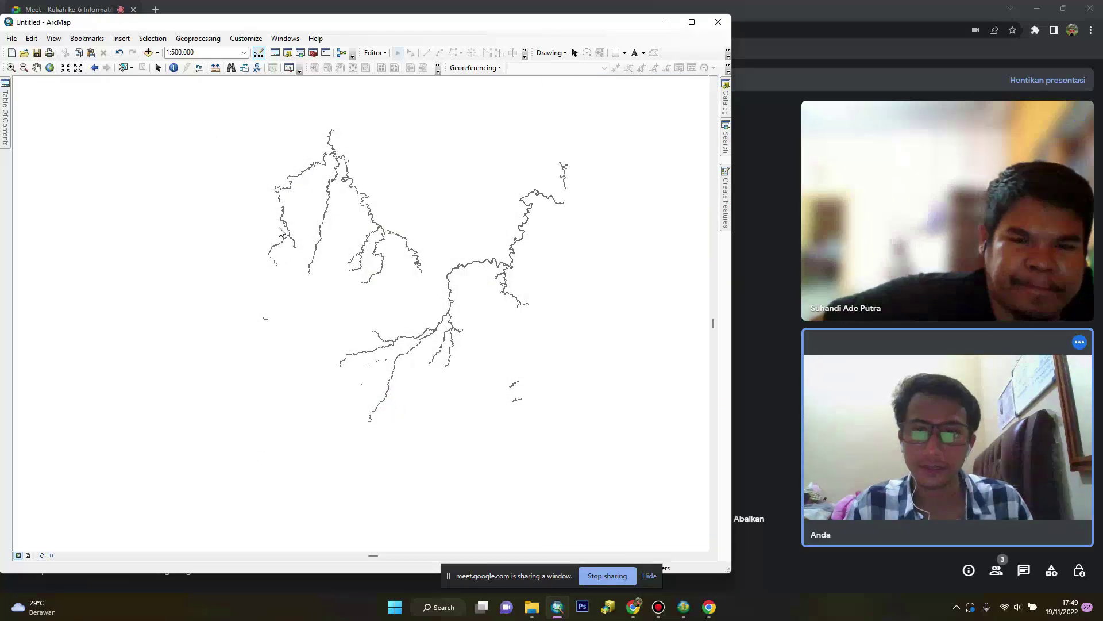
Start an editing session on the workspace containing Bondery3, accepting the spatial reference warning
click(374, 53)
click(389, 67)
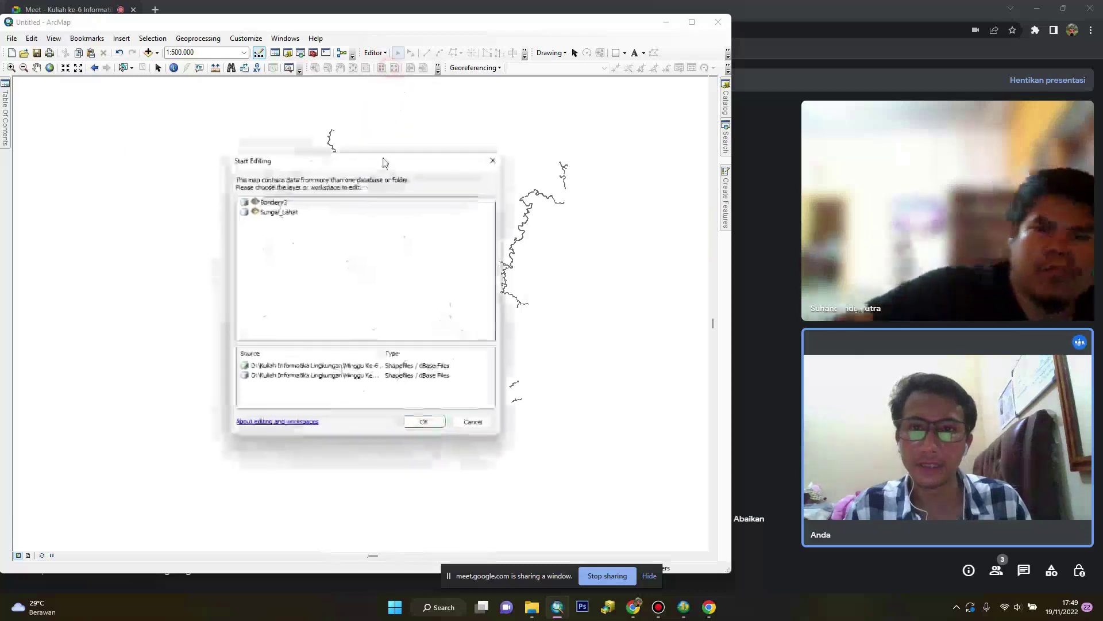
click(438, 425)
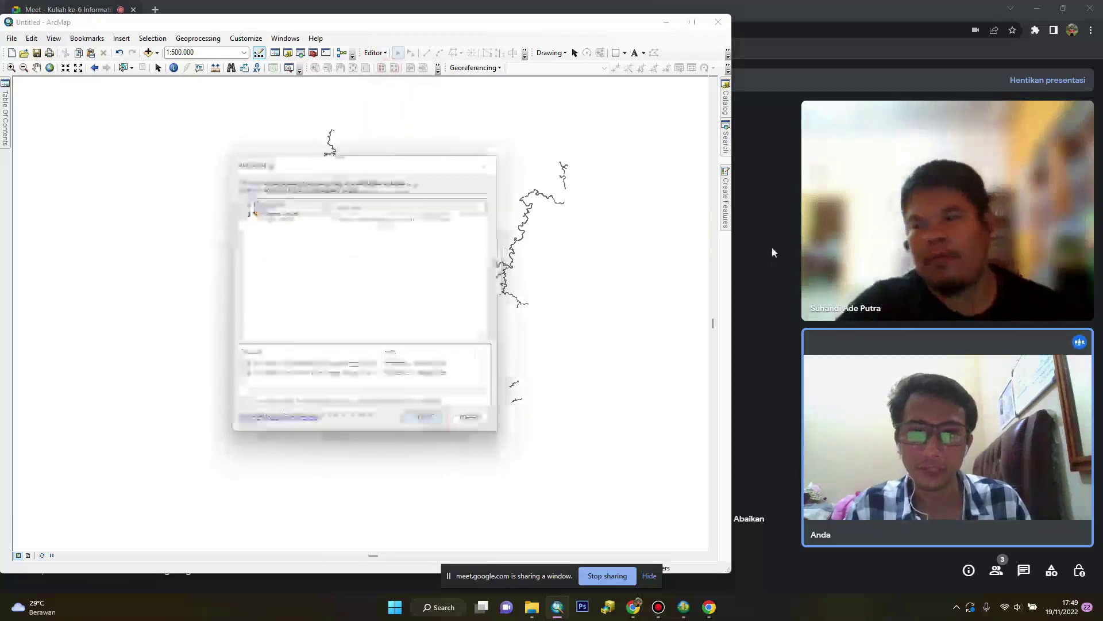
click(429, 421)
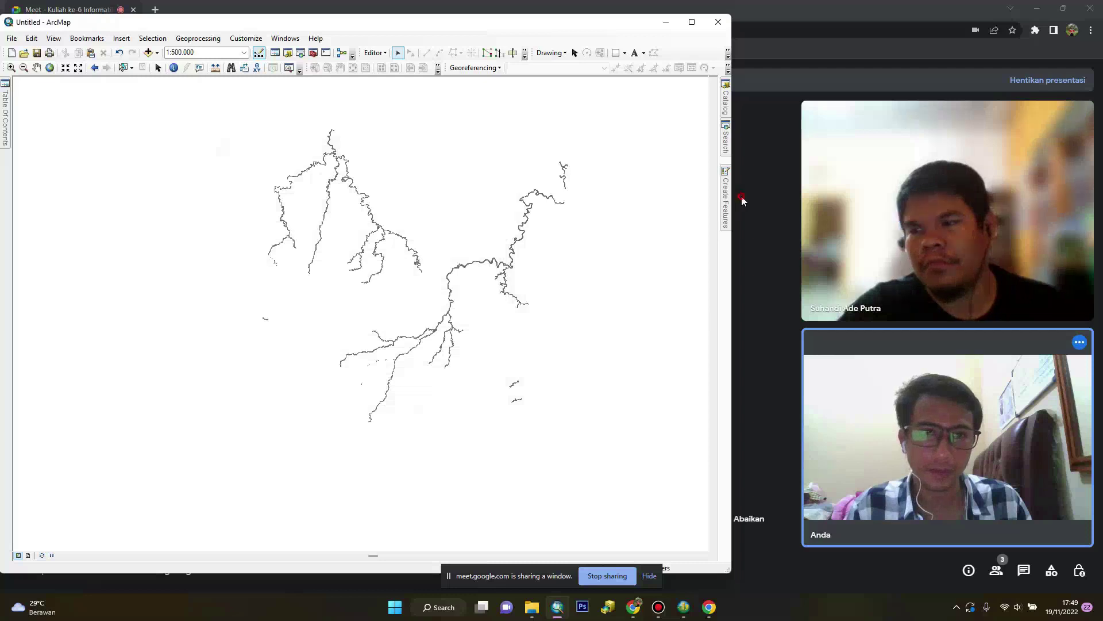
click(739, 201)
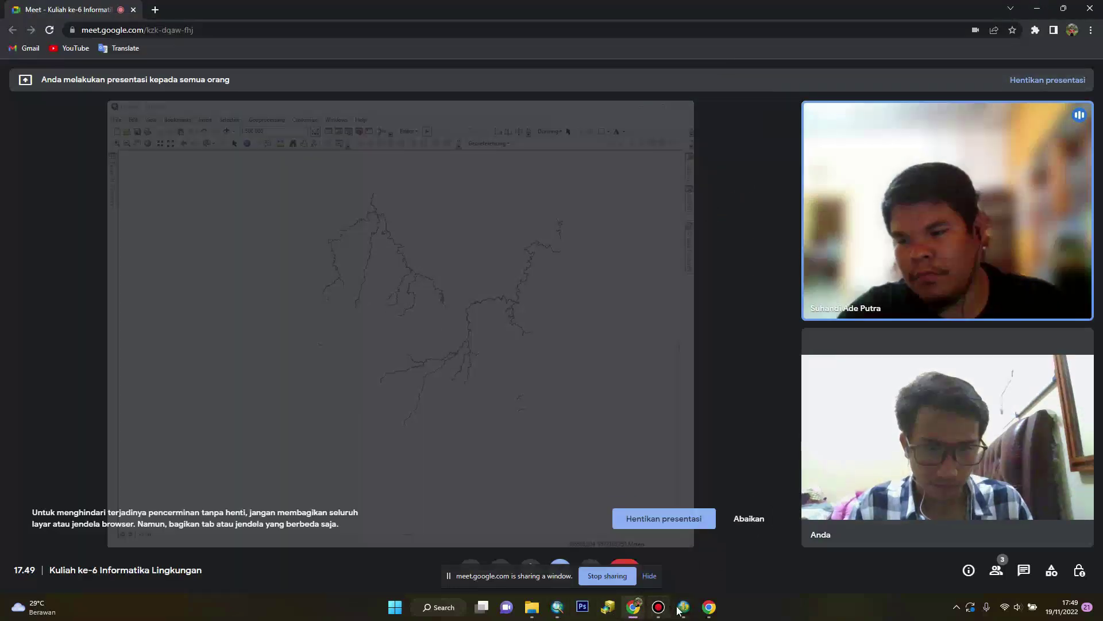
click(680, 546)
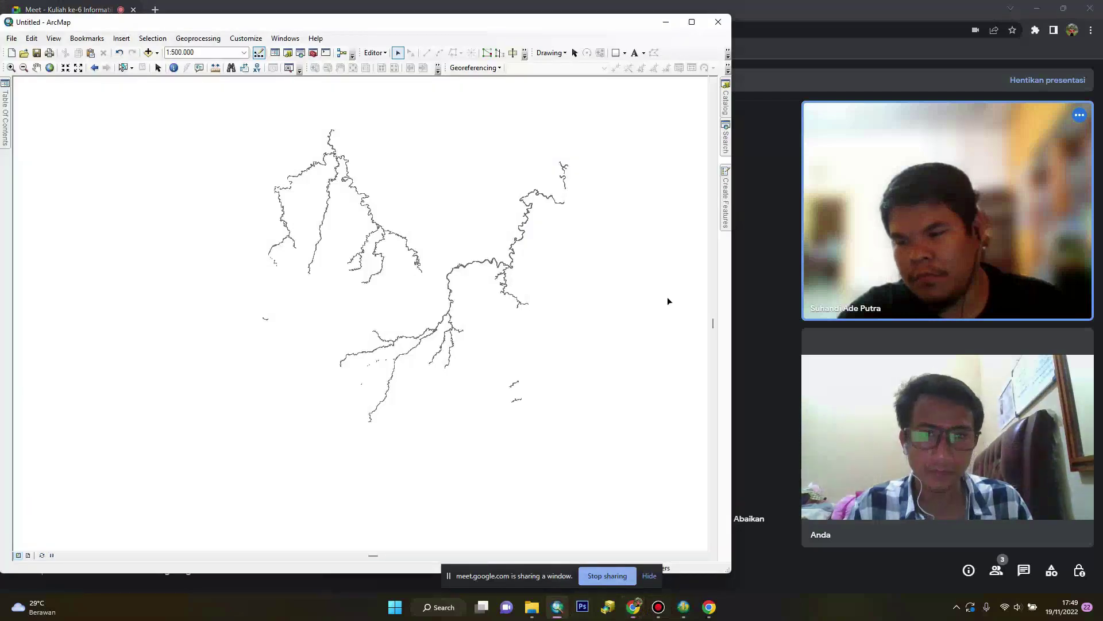
Draw a Bondery3 rectangle around the lower Sungai_Lahat river branches
click(724, 195)
click(592, 117)
click(614, 515)
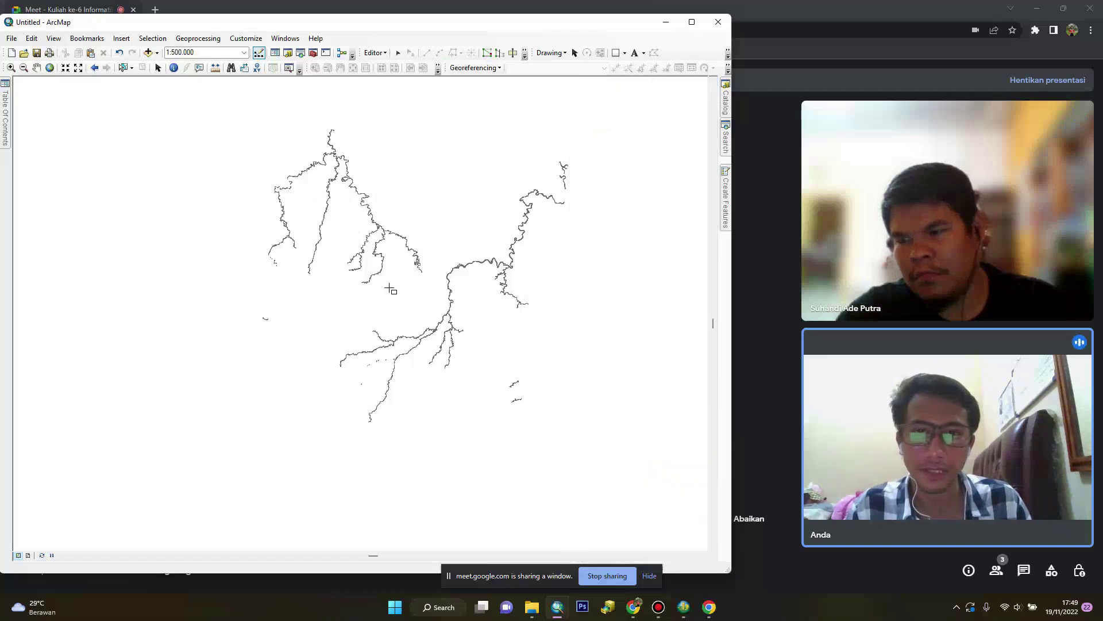
click(332, 293)
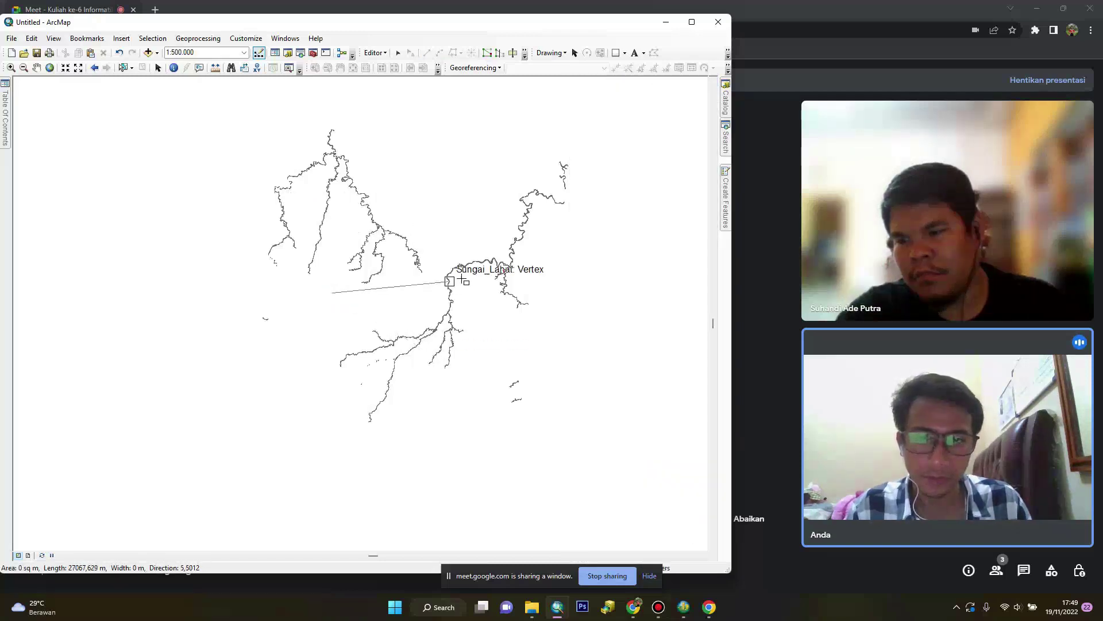
click(496, 293)
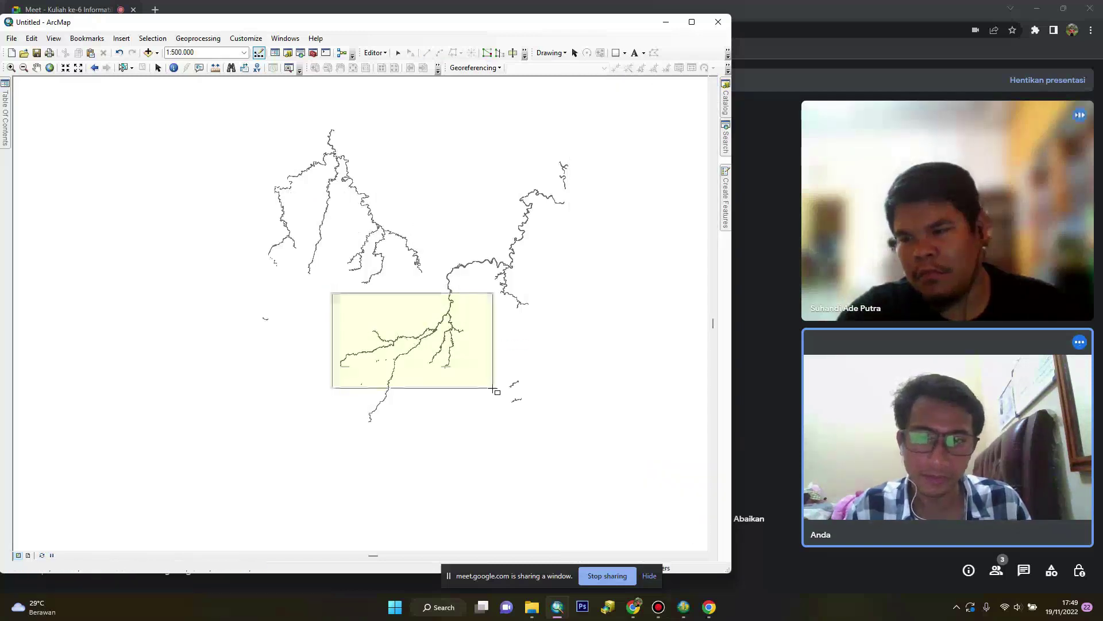
click(495, 417)
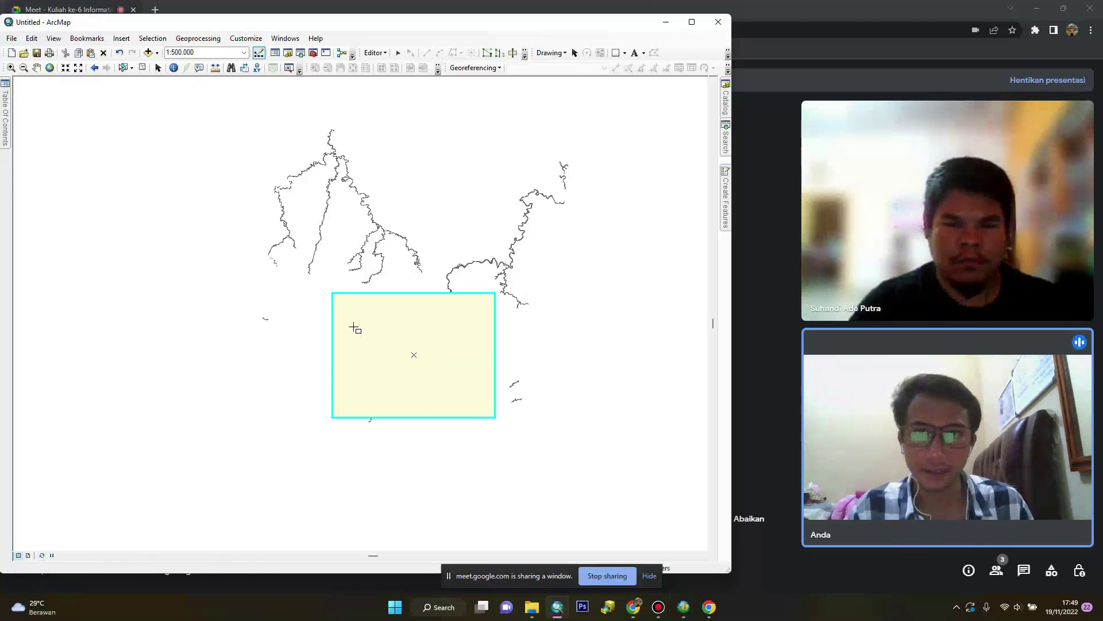
Stop editing, keeping the drawn rectangle
click(374, 53)
click(385, 92)
click(373, 53)
click(383, 77)
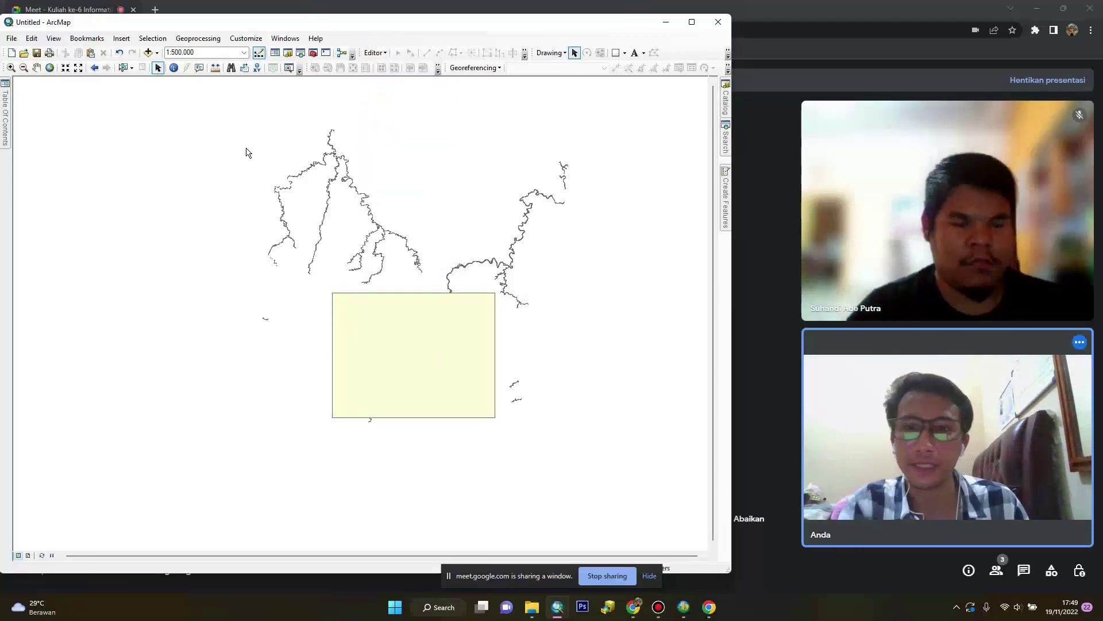
Run Clip with Sungai_Lahat as input and Bondery3 as clip features, producing Sungai_Lahat_Clip1
mouse_move(3, 113)
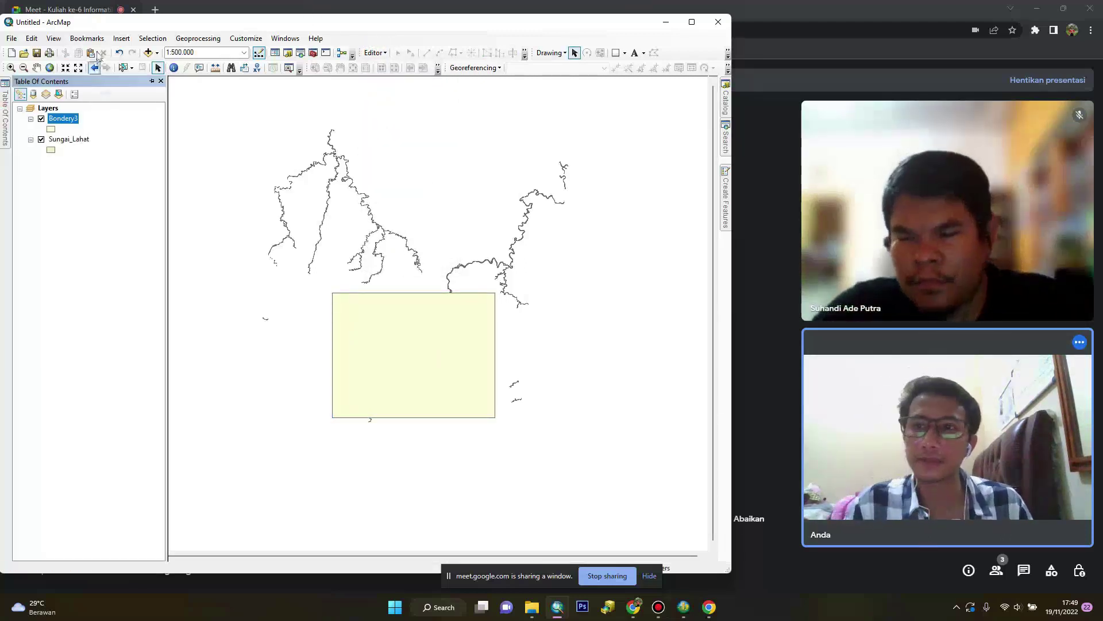
click(196, 39)
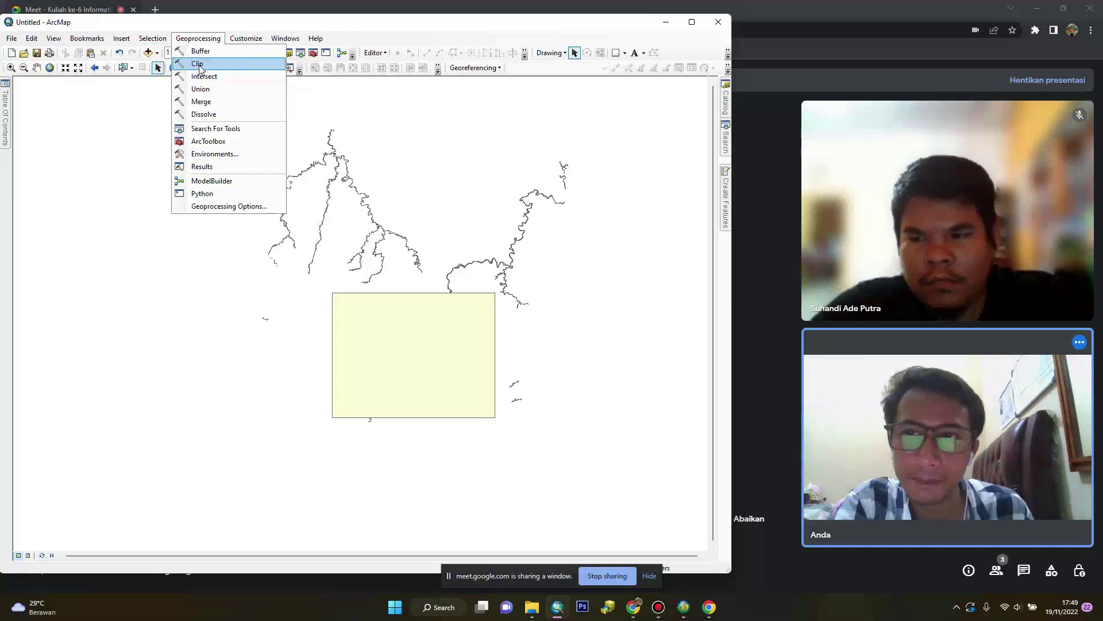
click(198, 64)
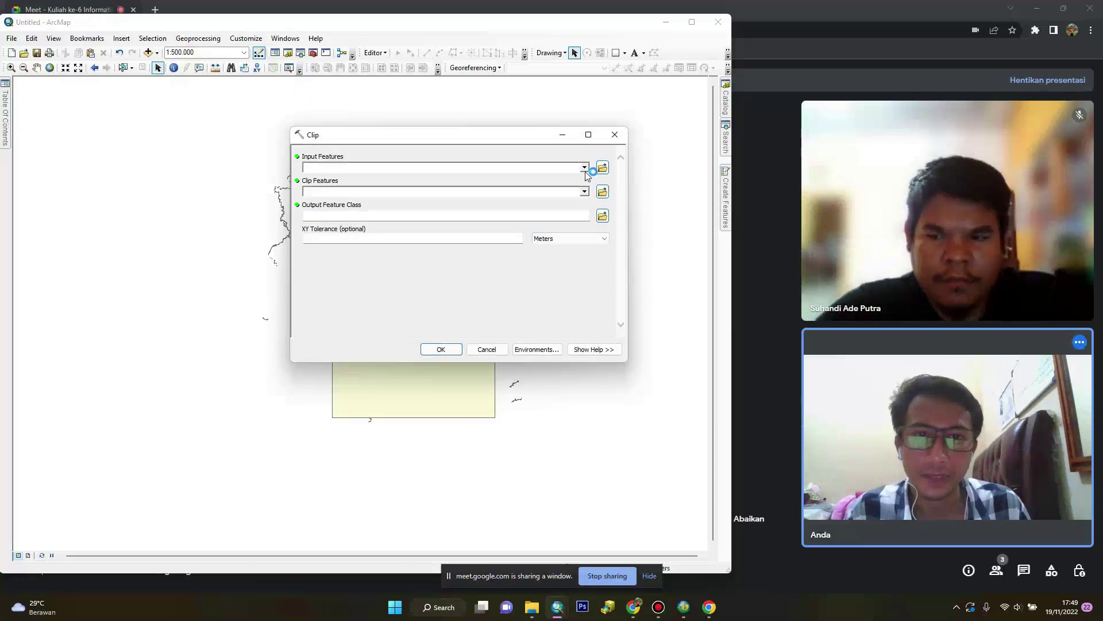
click(585, 169)
click(348, 191)
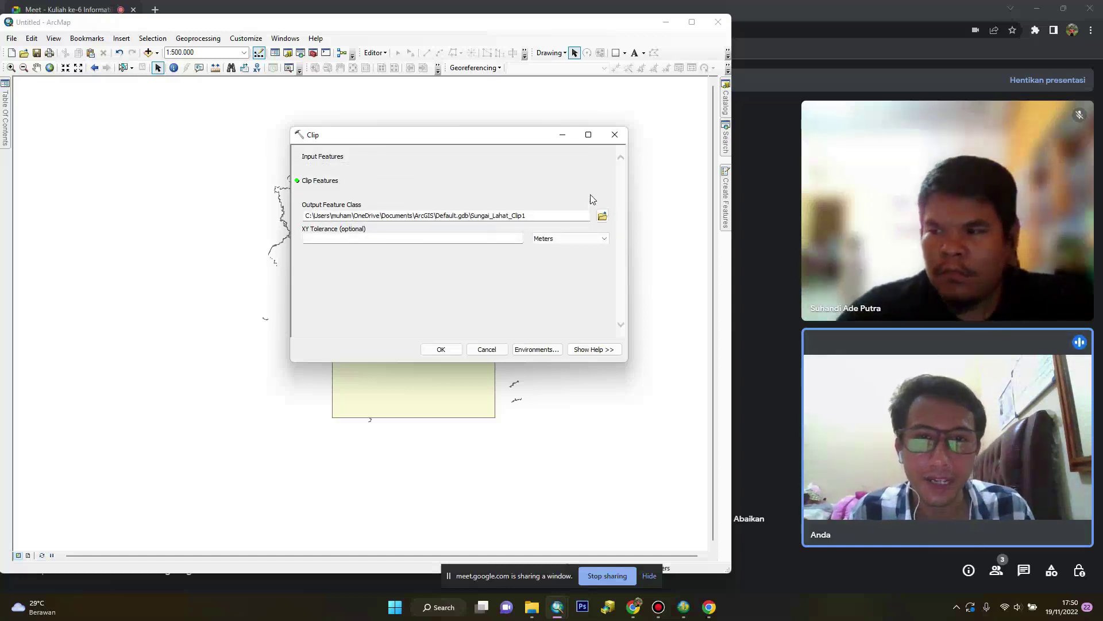
click(587, 194)
click(345, 200)
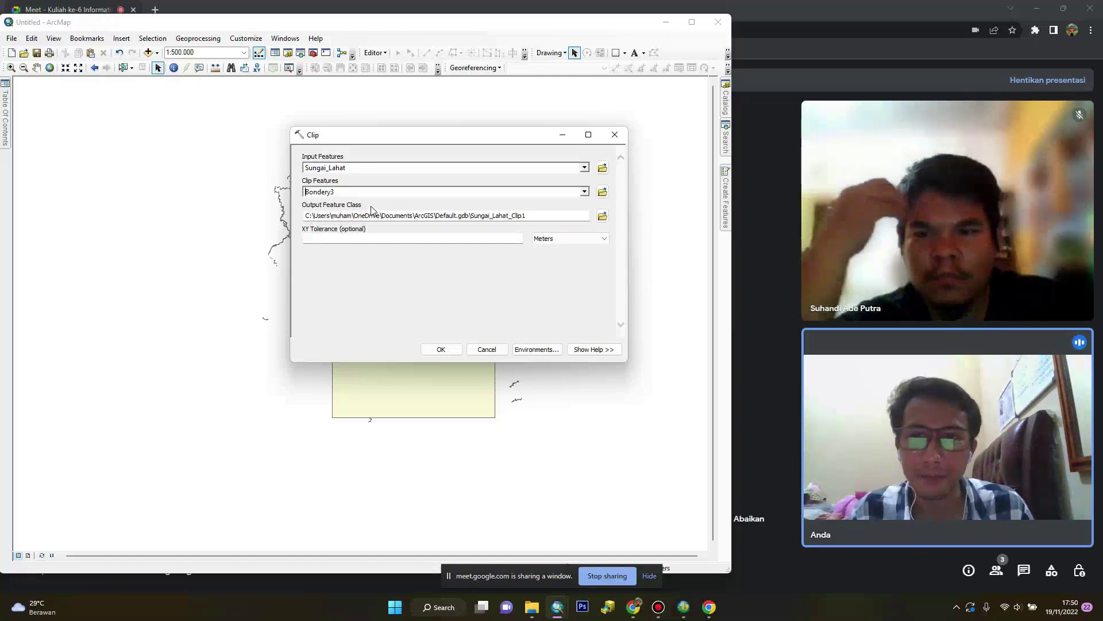
click(440, 350)
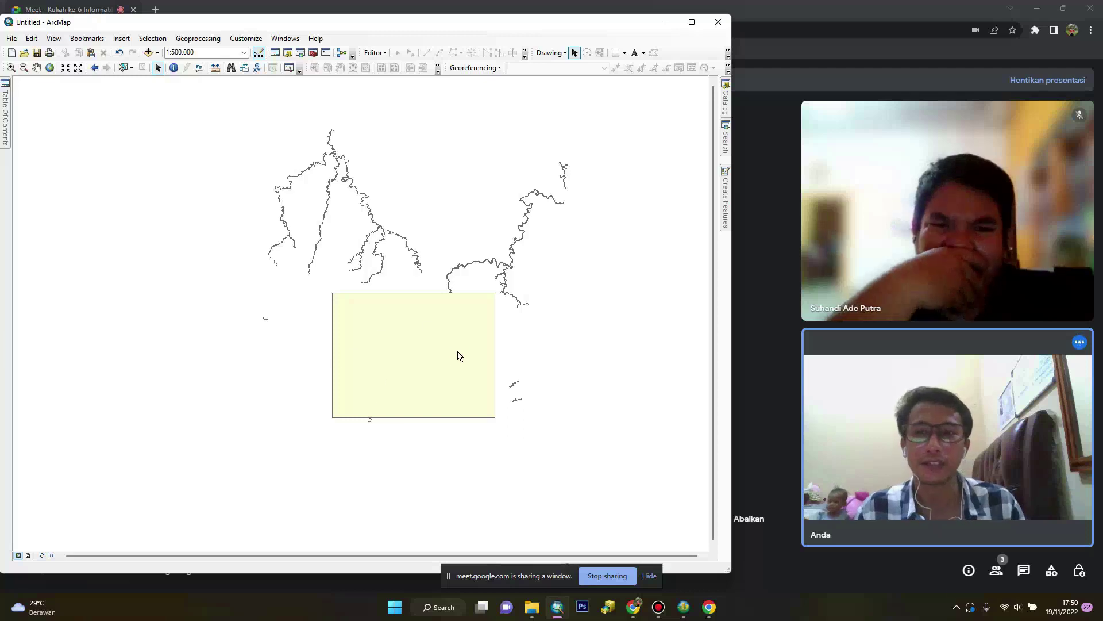
mouse_move(4, 89)
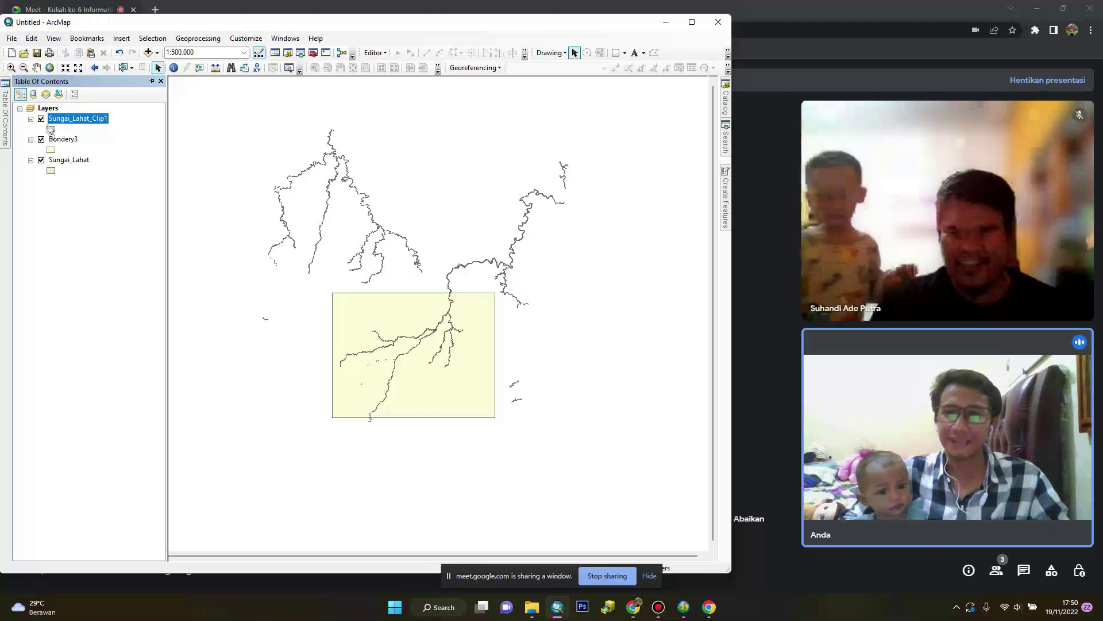
Hide the original Sungai_Lahat rivers and the Bondery3 rectangle layers
click(41, 161)
click(41, 140)
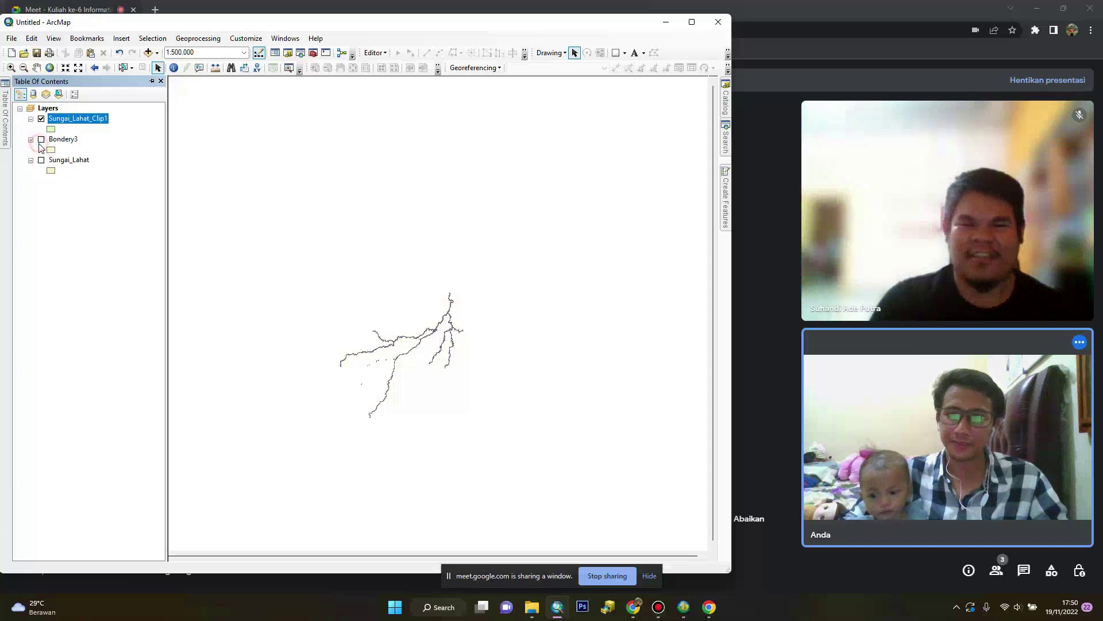
click(41, 139)
click(42, 139)
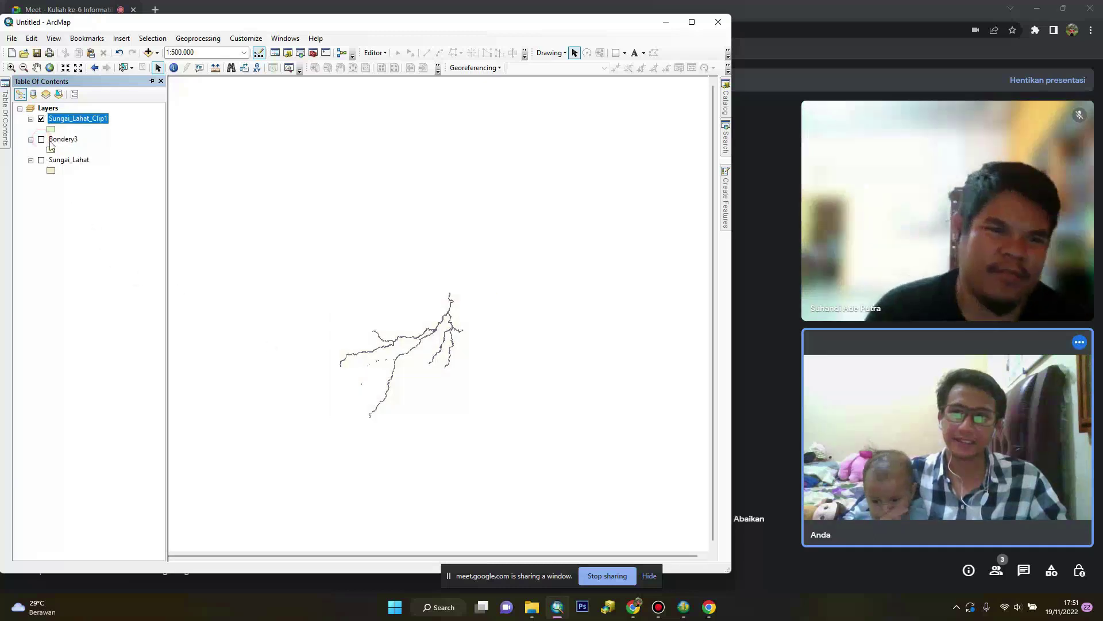
Export Sungai_Lahat_Clip1 to a new feature class via Data > Export Data
right_click(76, 120)
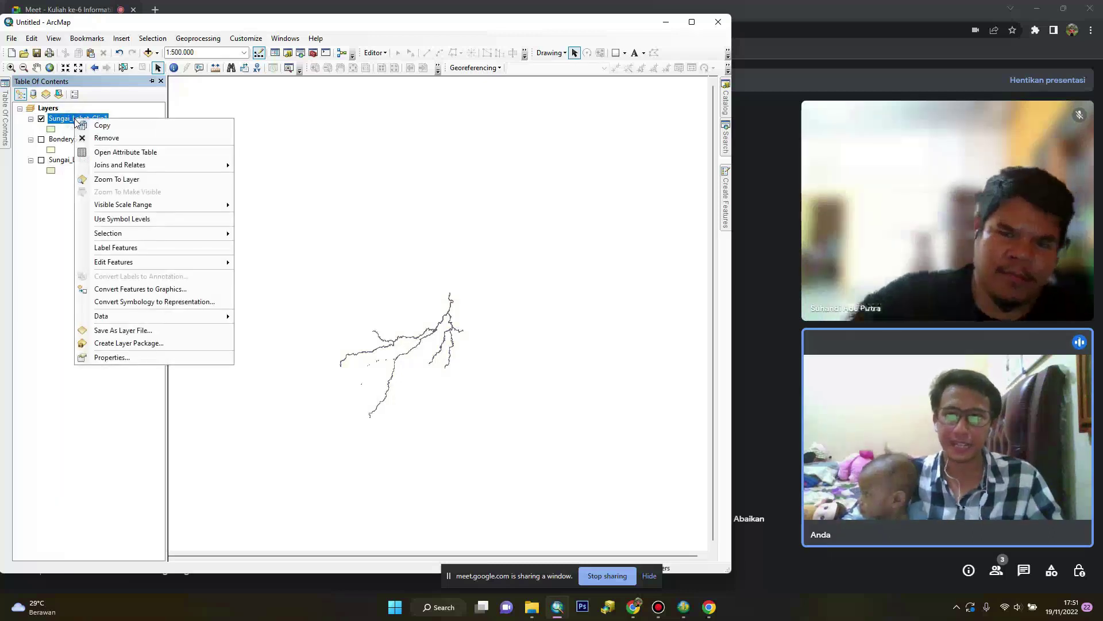
mouse_move(152, 322)
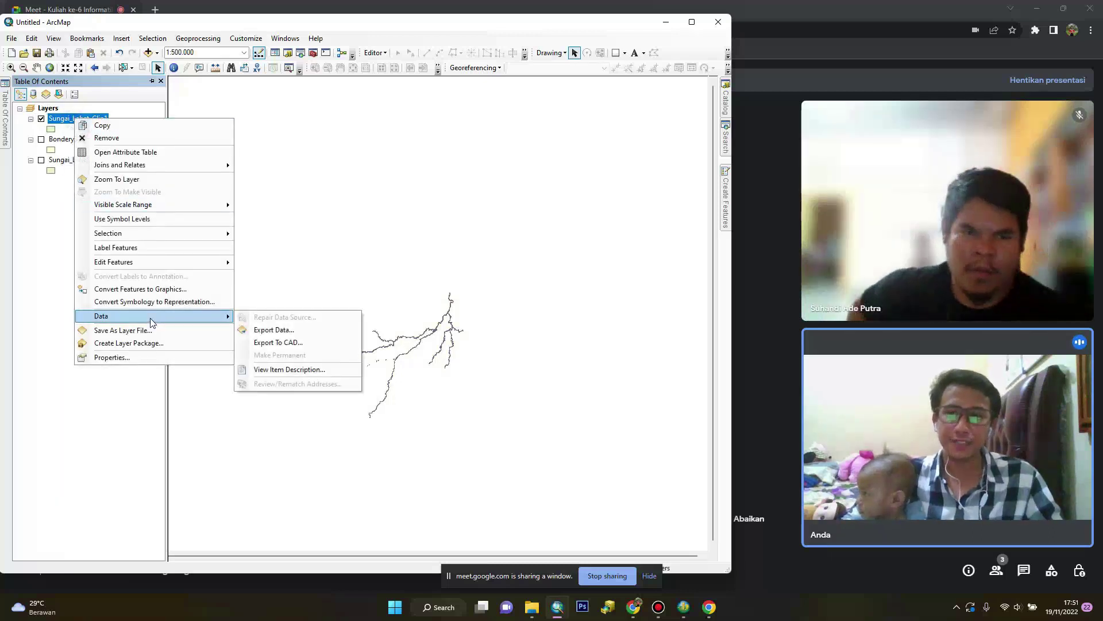
click(274, 329)
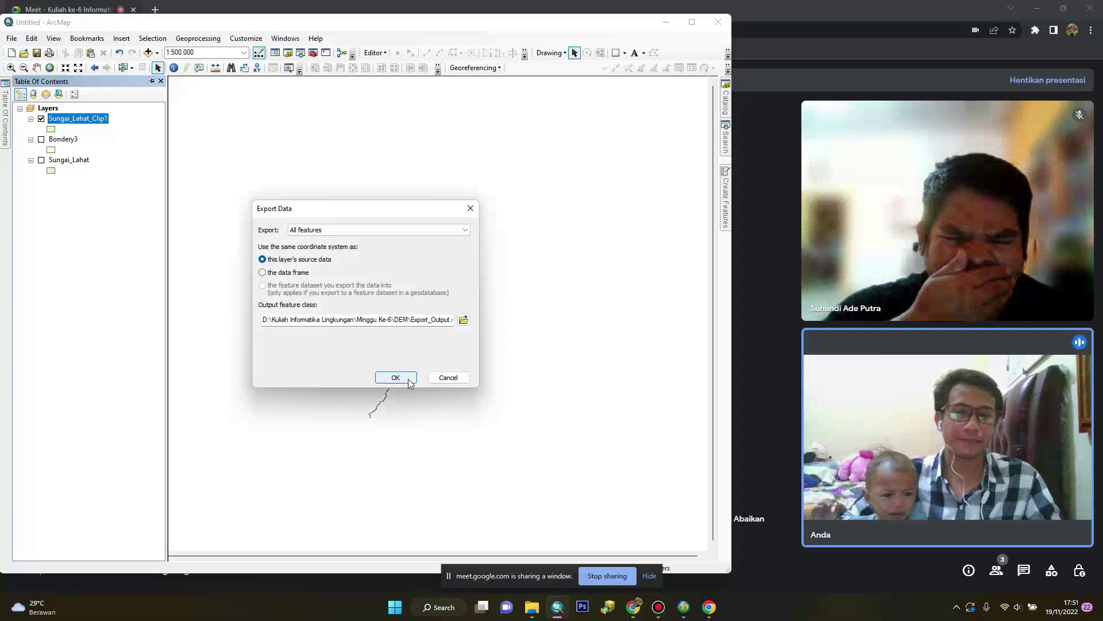
click(448, 378)
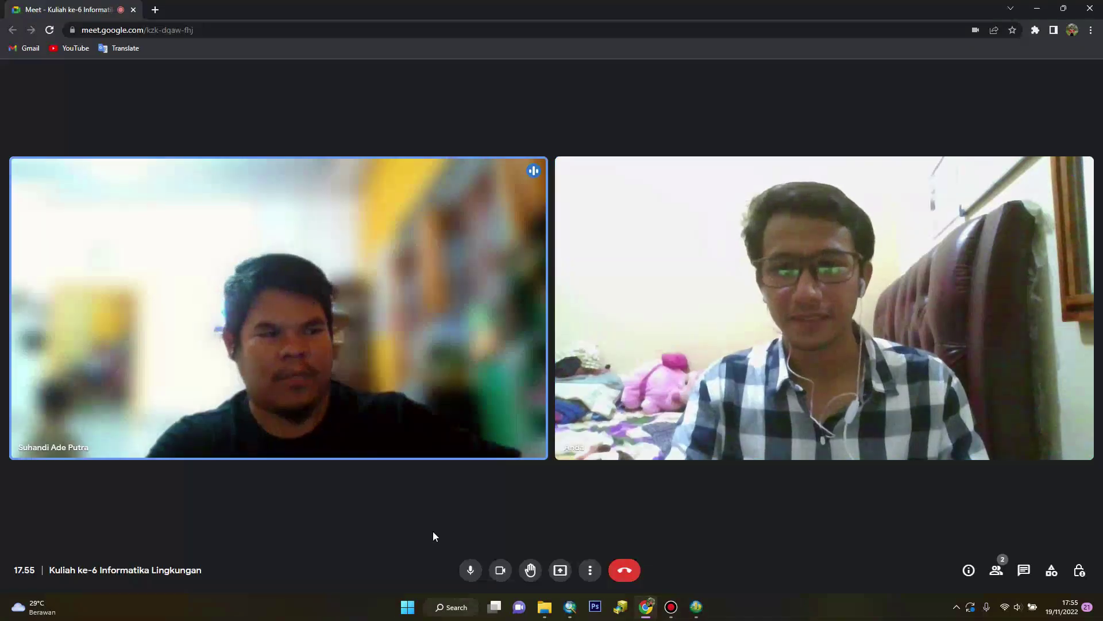